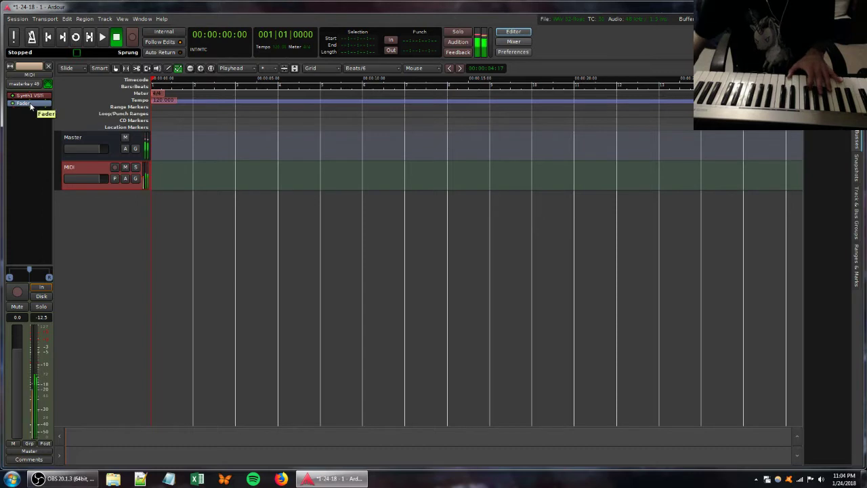
Step: Open Synth1 on the MIDI track and adjust its filter frequency, resonance, tracking and release, plus oscillator 1's FM amount
double_click(26, 95)
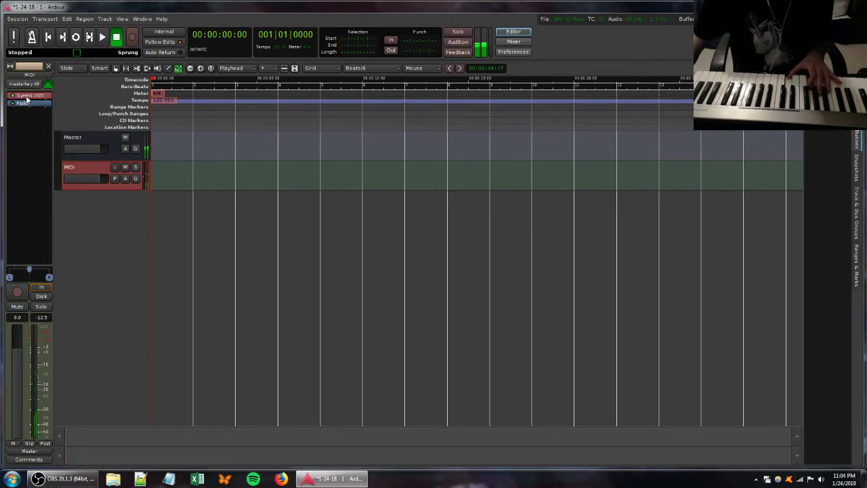
drag(146, 129, 155, 153)
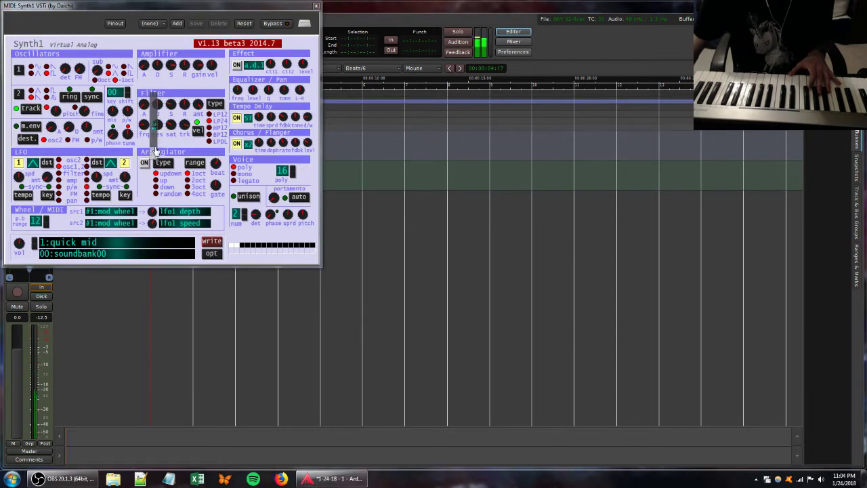
drag(171, 124, 182, 158)
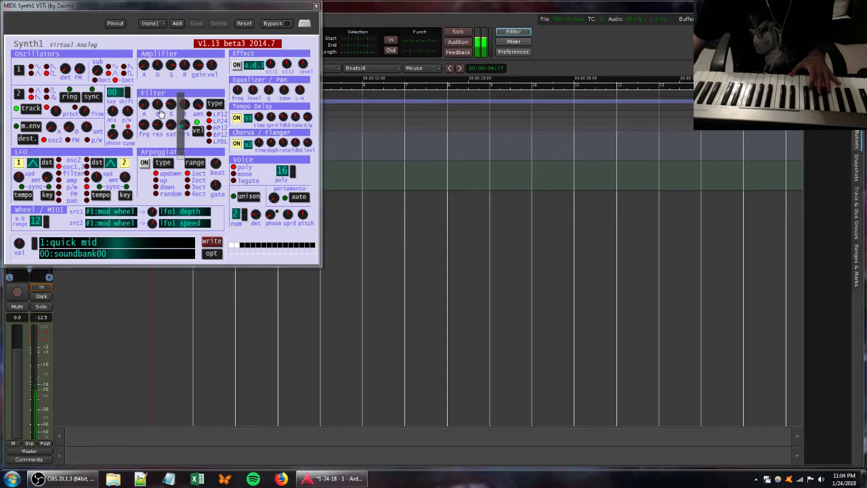
drag(184, 124, 184, 132)
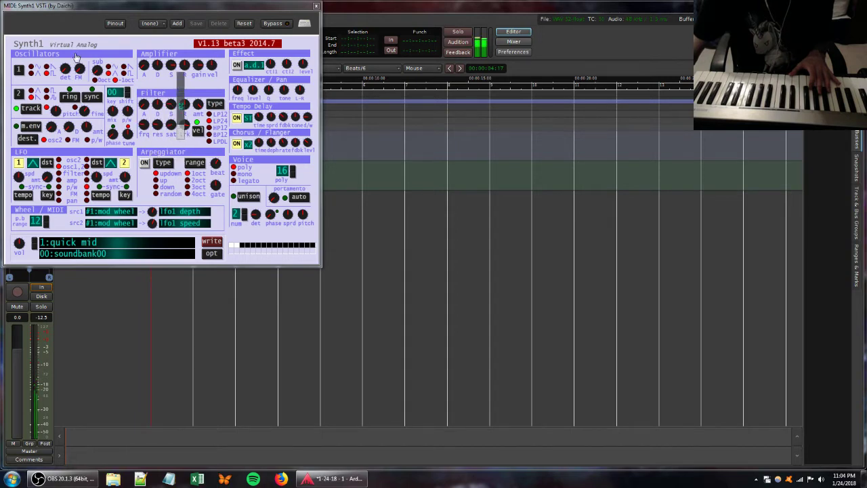
mouse_move(80, 70)
mouse_down()
mouse_move(91, 95)
mouse_move(95, 64)
mouse_up()
drag(162, 131, 442, 99)
Step: Insert the EasyQ plugin after the fader and create a wide Peak/Dip boost at about 2676 Hz with 11.4 dB gain and 4.08 oct bandwidth
right_click(40, 111)
mouse_move(65, 115)
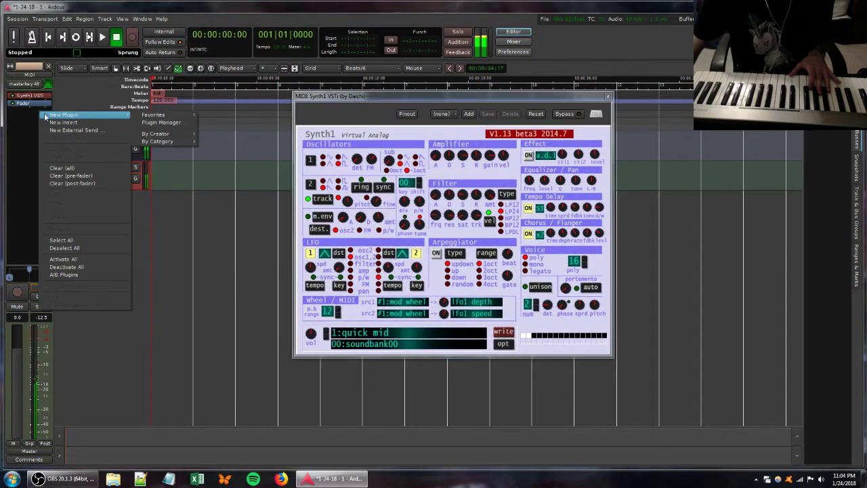
mouse_move(193, 116)
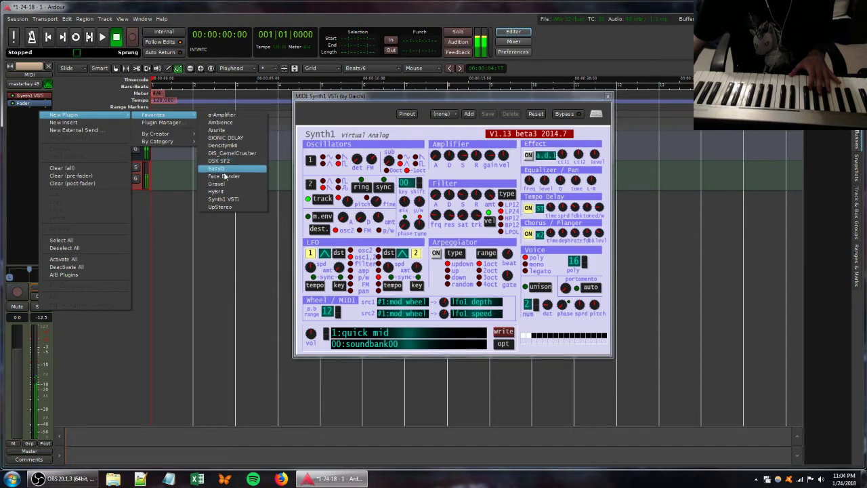
click(227, 179)
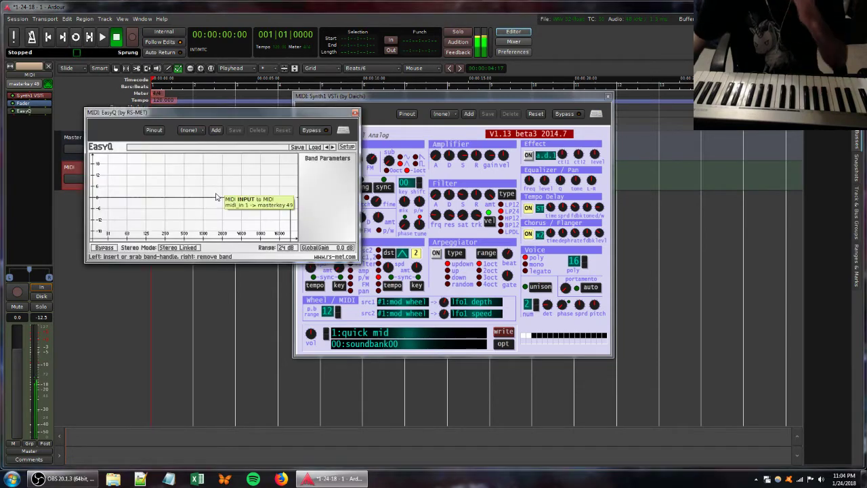
drag(217, 196, 269, 176)
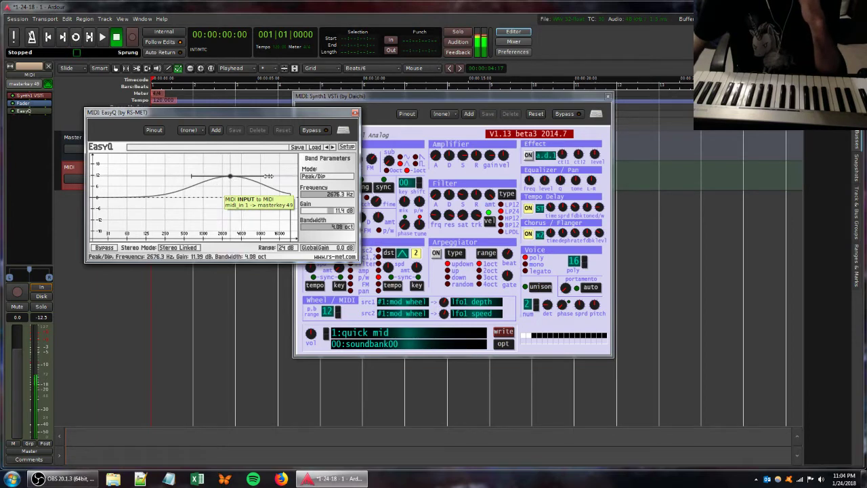
Step: Readjust the Synth1 filter tracking and close the EasyQ and Synth1 windows
click(448, 241)
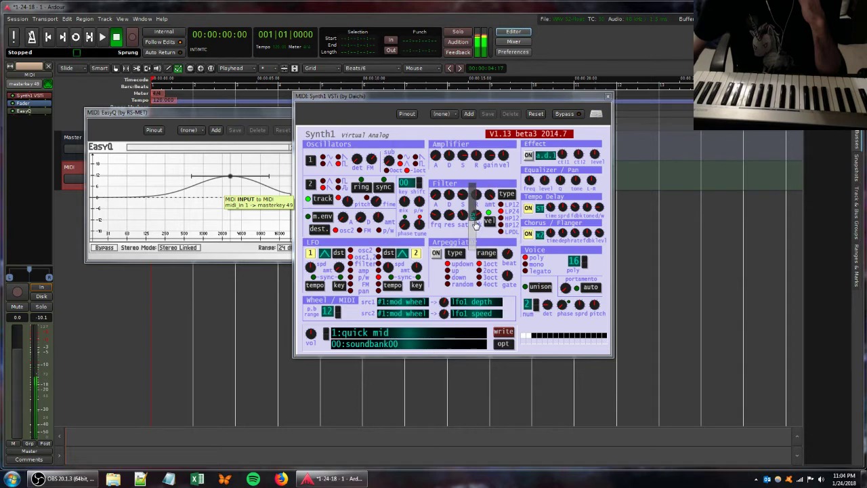
click(275, 114)
click(356, 113)
click(608, 97)
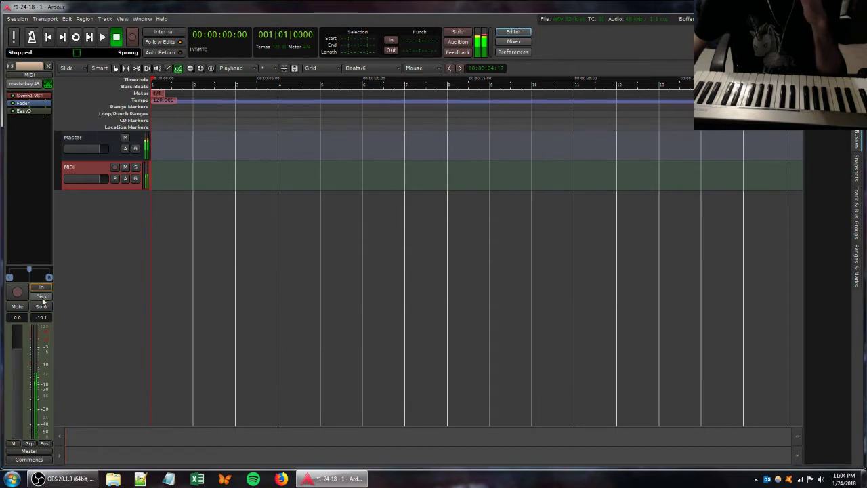
Step: Disconnect masterkey 49 from the MIDI track's input and connect it to a newly added MIDI track using the Synth1 VSTi instrument
click(15, 85)
click(27, 92)
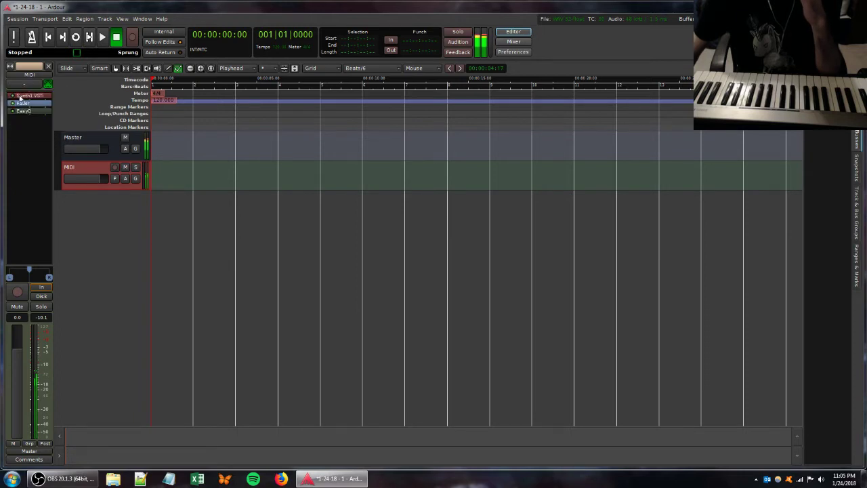
double_click(87, 218)
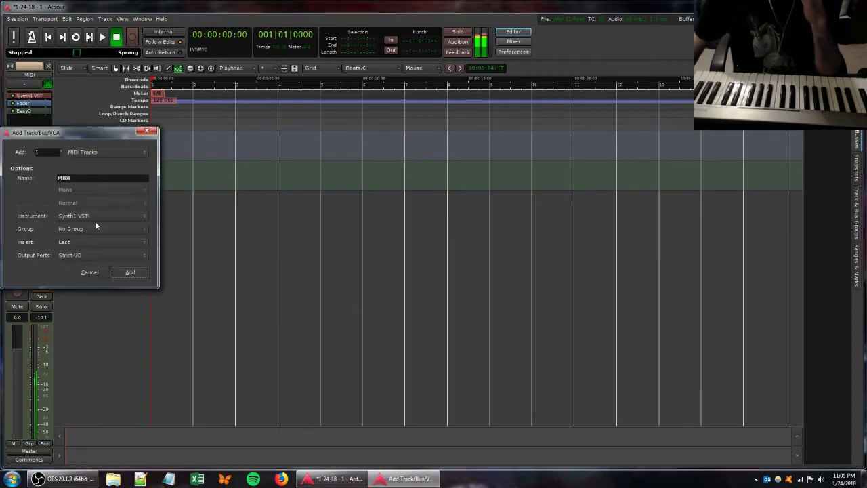
click(128, 273)
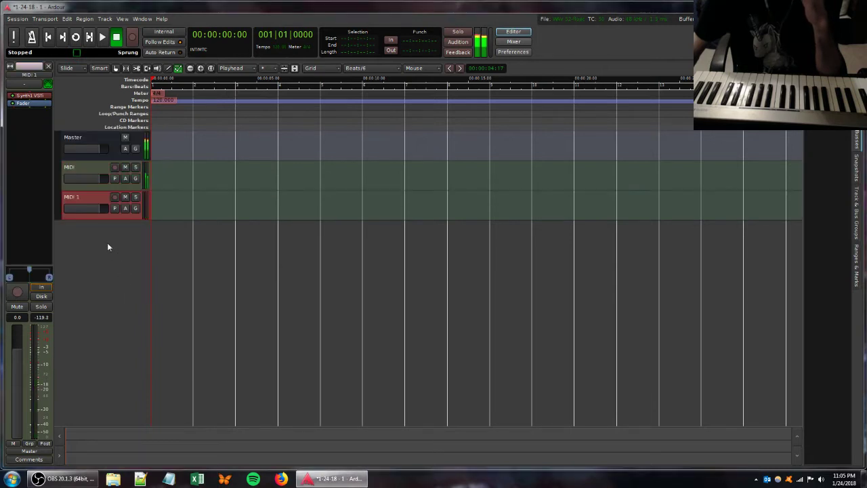
click(31, 84)
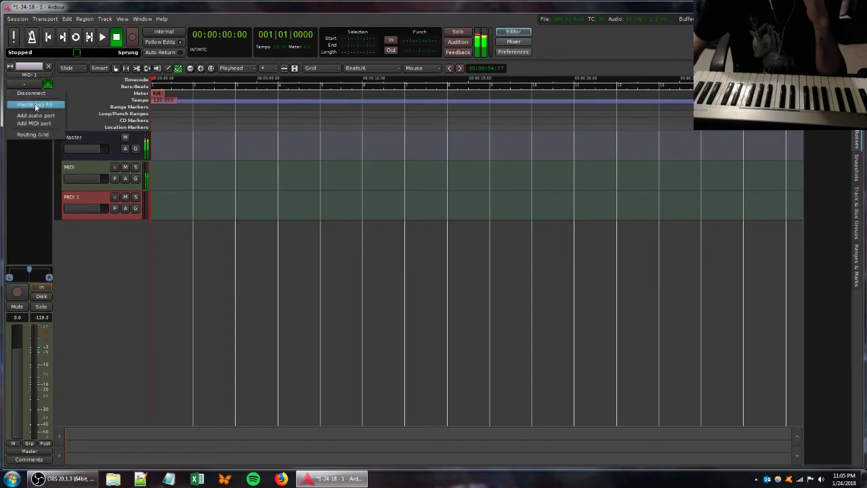
click(34, 104)
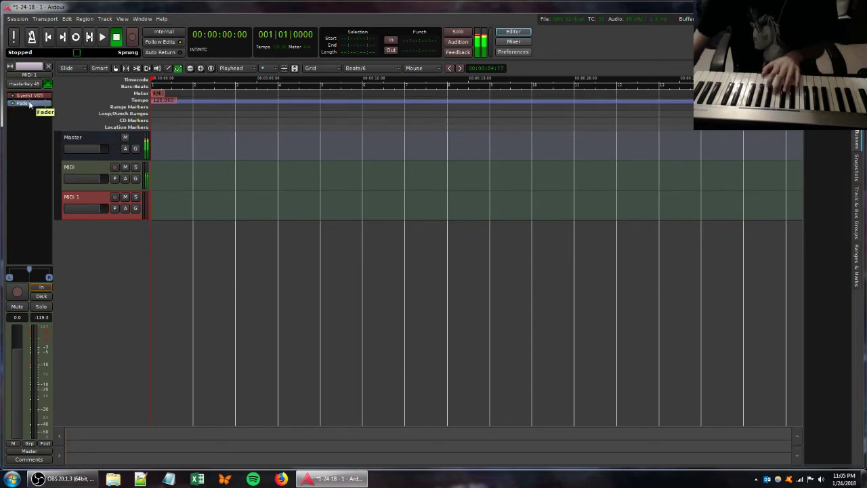
Step: Open Synth1 on the MIDI 1 track and adjust its filter frequency and resonance, amplifier decay and oscillator settings
double_click(27, 96)
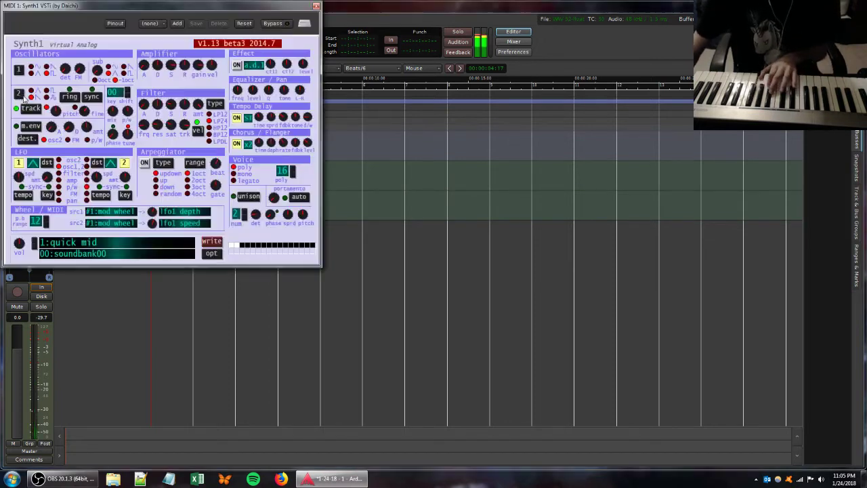
drag(142, 126, 157, 141)
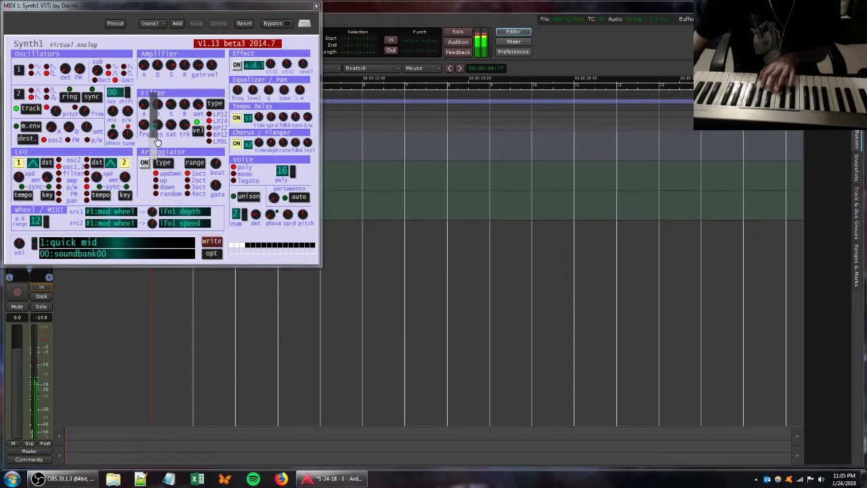
mouse_move(145, 68)
mouse_down()
mouse_move(152, 89)
mouse_move(147, 71)
mouse_up()
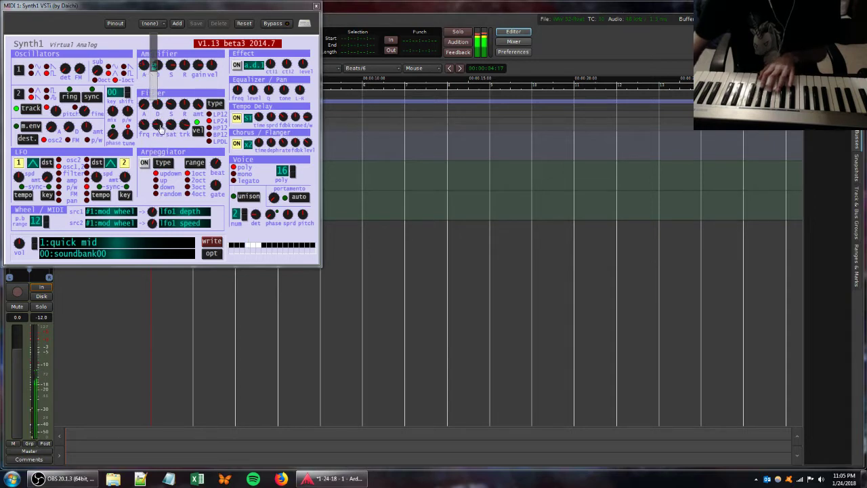
mouse_move(169, 126)
mouse_down()
mouse_move(168, 135)
mouse_move(170, 113)
mouse_move(157, 136)
mouse_up()
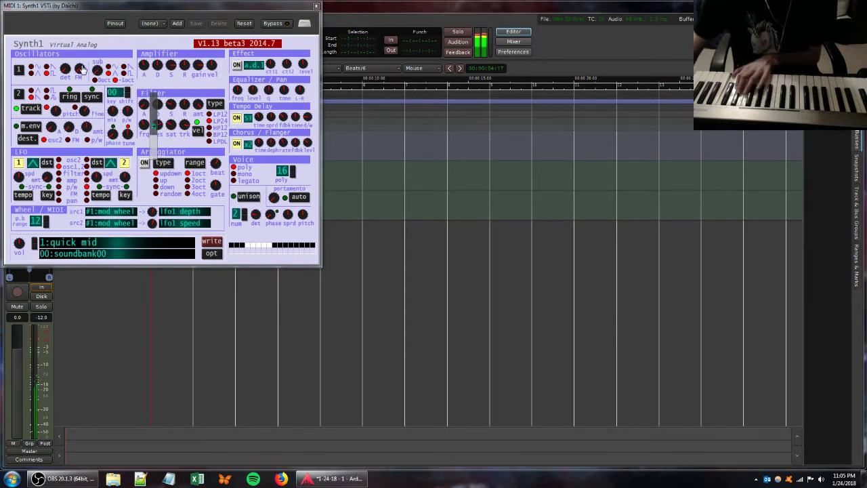
click(92, 101)
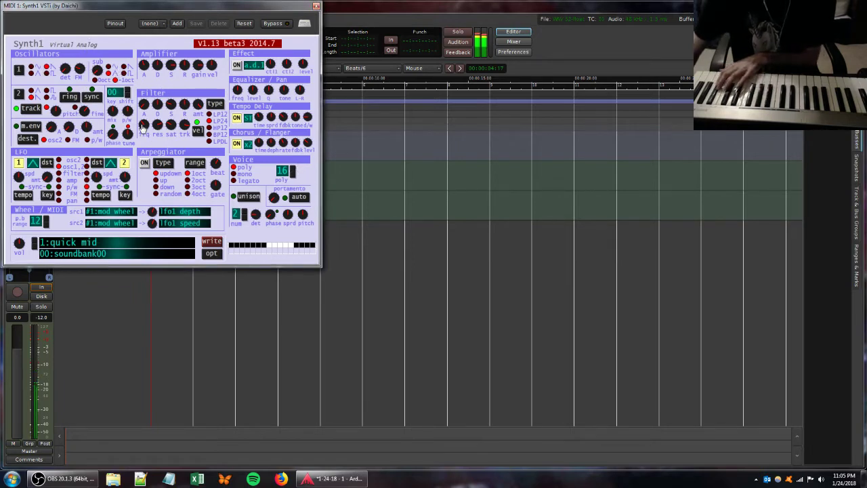
Step: Refine the MIDI 1 Synth1 sound by adjusting filter frequency, resonance, envelope amount and oscillator 1's FM
mouse_move(155, 126)
mouse_down()
mouse_move(166, 128)
mouse_move(145, 136)
mouse_move(157, 129)
mouse_up()
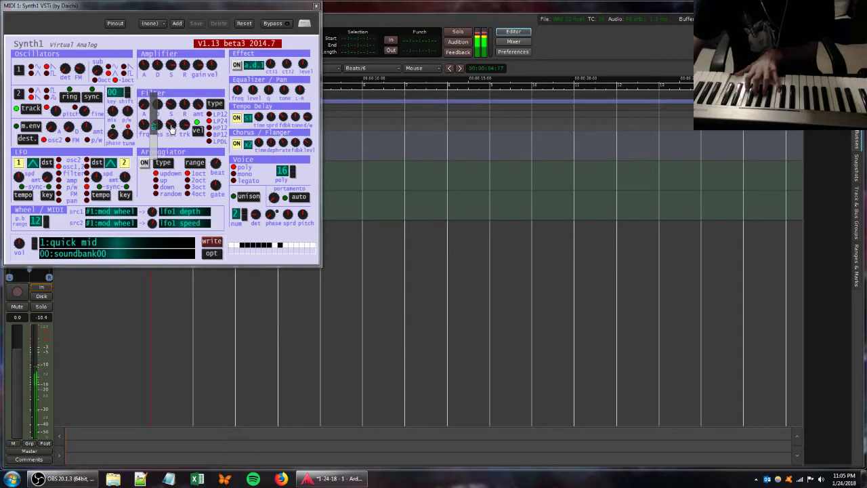
drag(198, 105, 190, 150)
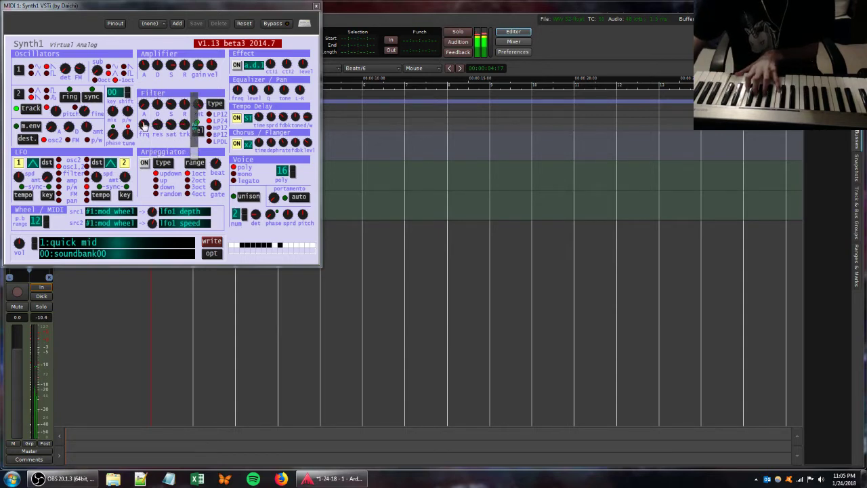
drag(144, 126, 156, 130)
drag(148, 7, 372, 58)
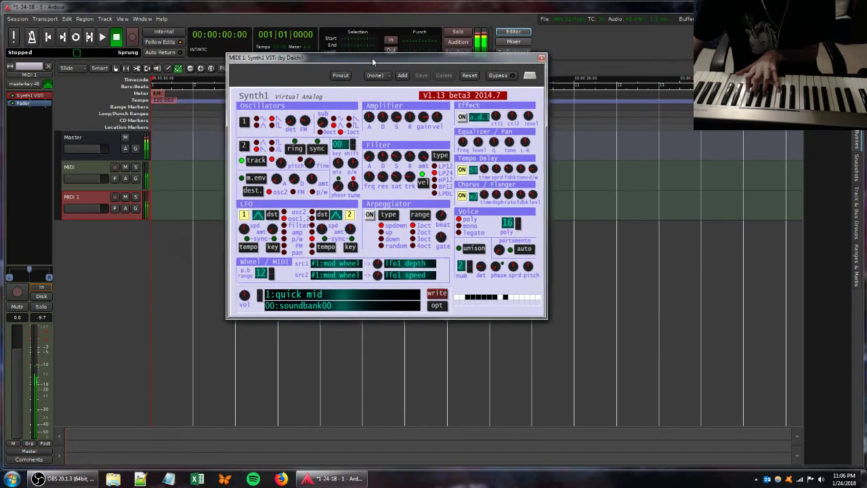
mouse_move(303, 126)
mouse_down()
mouse_move(320, 142)
mouse_move(315, 117)
mouse_up()
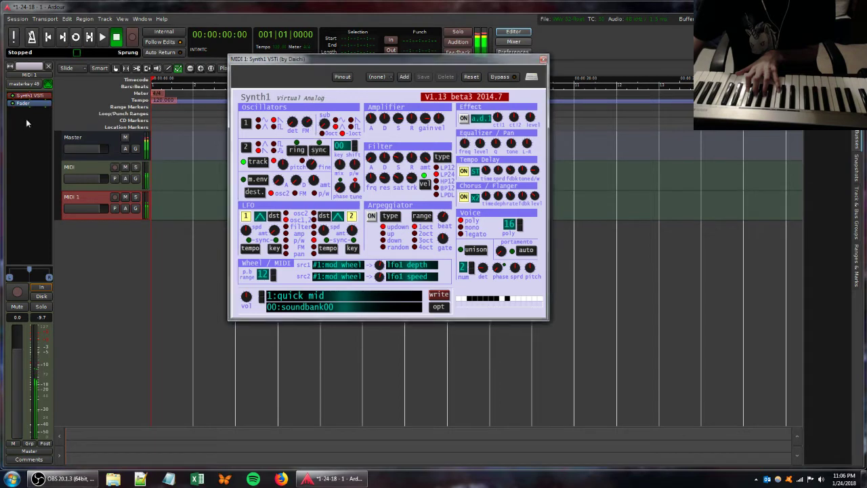
Step: Insert the Azurite chorus after the fader on MIDI 1 and readjust the Synth1 filter resonance
right_click(26, 119)
mouse_move(55, 123)
mouse_move(150, 122)
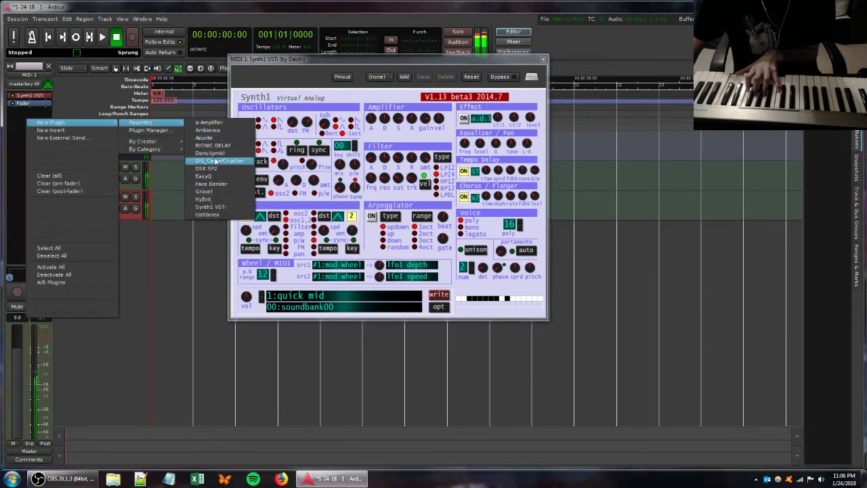
click(215, 138)
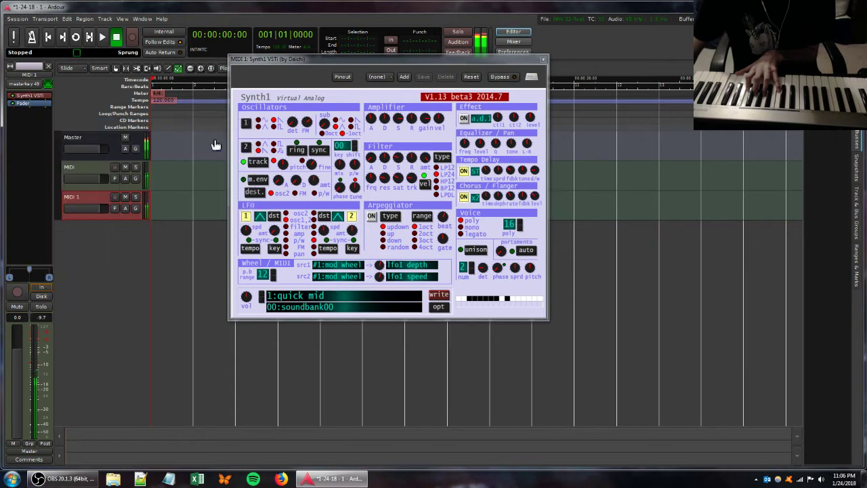
click(359, 145)
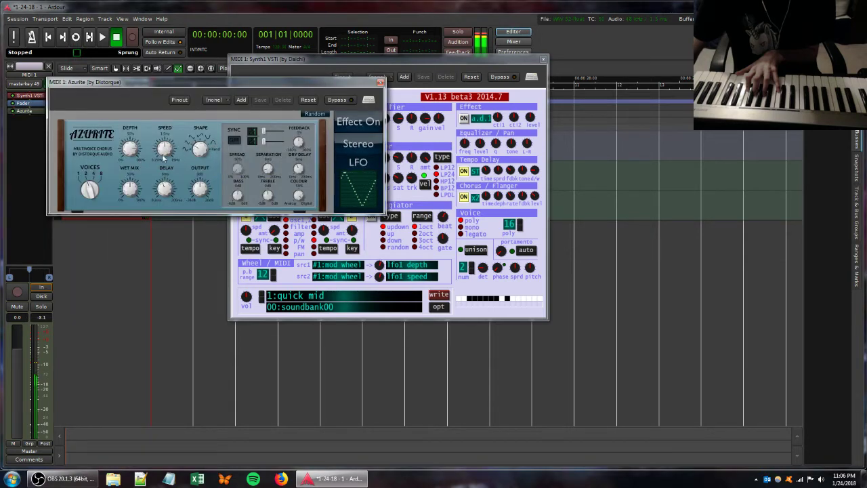
click(408, 61)
drag(383, 179, 383, 179)
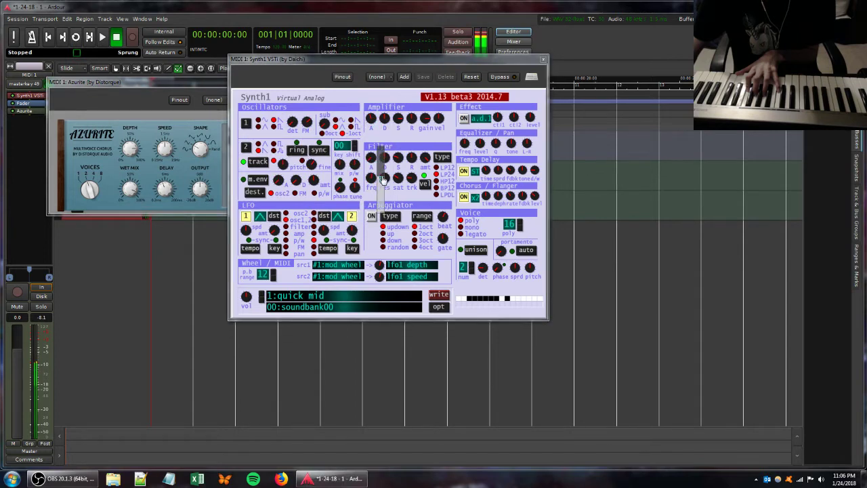
Step: Insert the Ambience reverb after Azurite with a reduced wet level, and fine-tune the Synth1 filter resonance
right_click(30, 122)
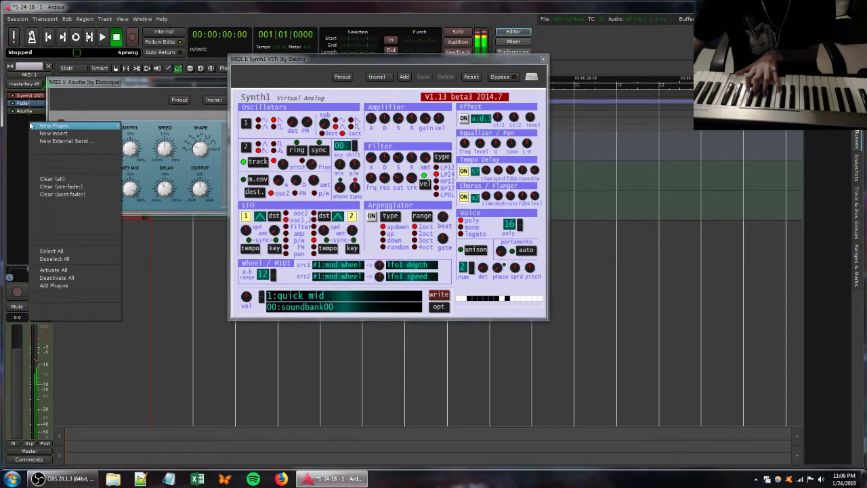
mouse_move(82, 125)
mouse_move(185, 124)
click(210, 139)
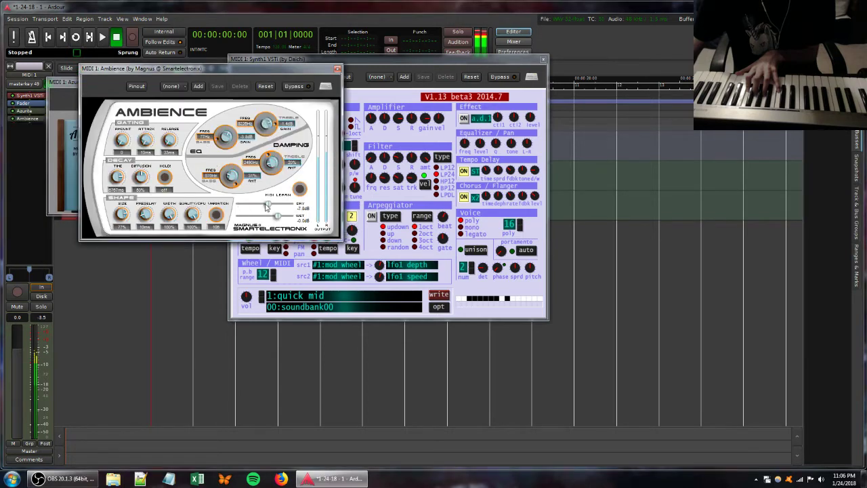
drag(281, 219, 264, 216)
click(376, 174)
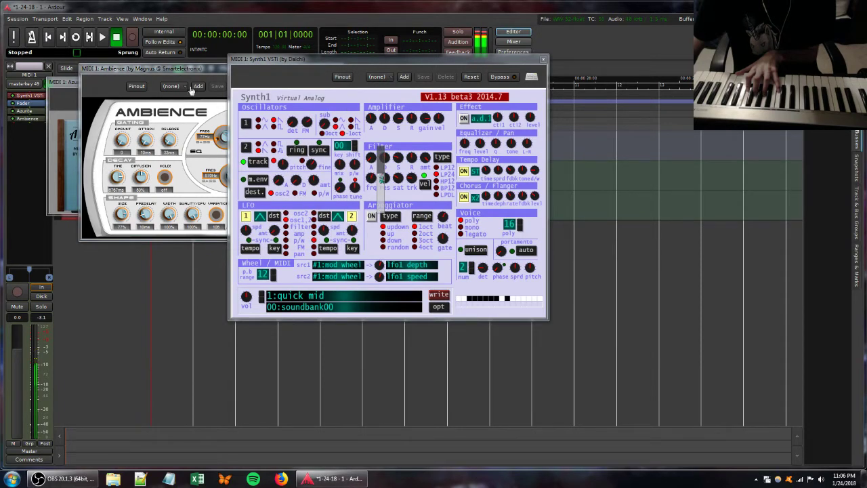
Step: Insert EasyQ after Ambience, with a high-frequency cut and a Peak/Dip boost at about 3779 Hz with 7.5 dB gain
right_click(23, 141)
mouse_move(54, 140)
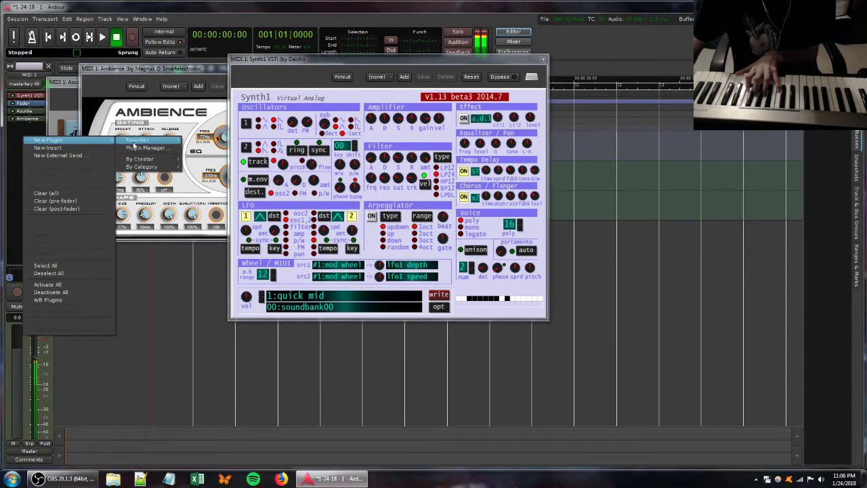
mouse_move(145, 143)
click(213, 194)
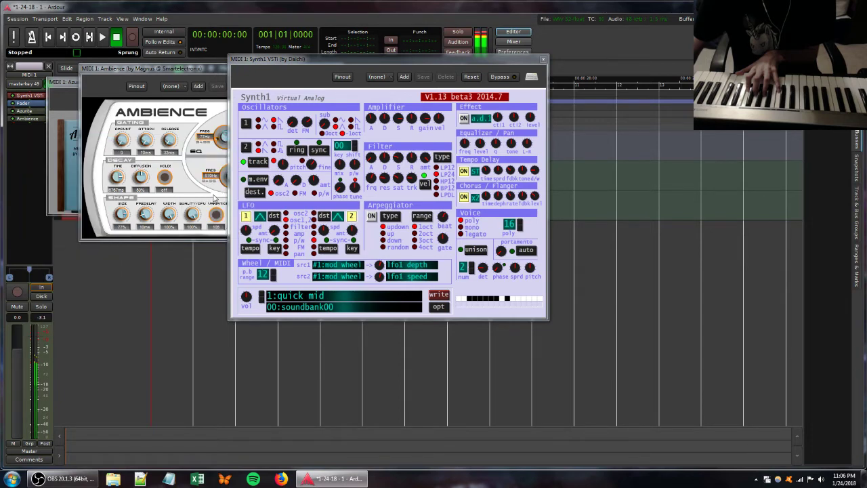
drag(261, 214, 261, 232)
click(215, 205)
drag(215, 208, 266, 201)
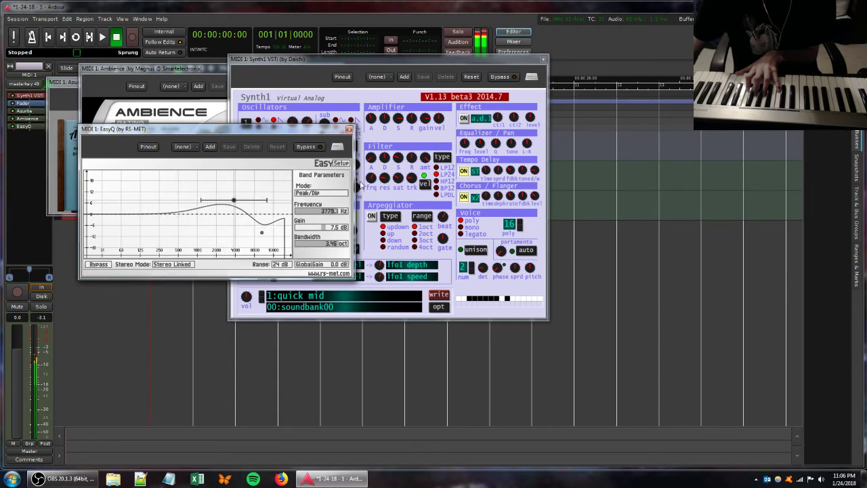
Step: Readjust the Synth1 filter key tracking and the wet level of the Ambience reverb on MIDI 1
click(397, 184)
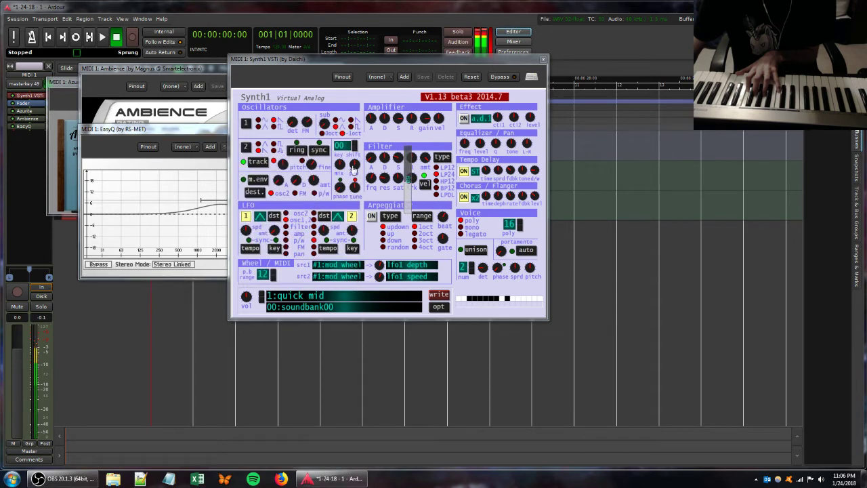
click(178, 71)
mouse_move(279, 203)
mouse_down()
mouse_move(258, 204)
mouse_move(282, 216)
mouse_move(269, 206)
mouse_move(271, 217)
mouse_up()
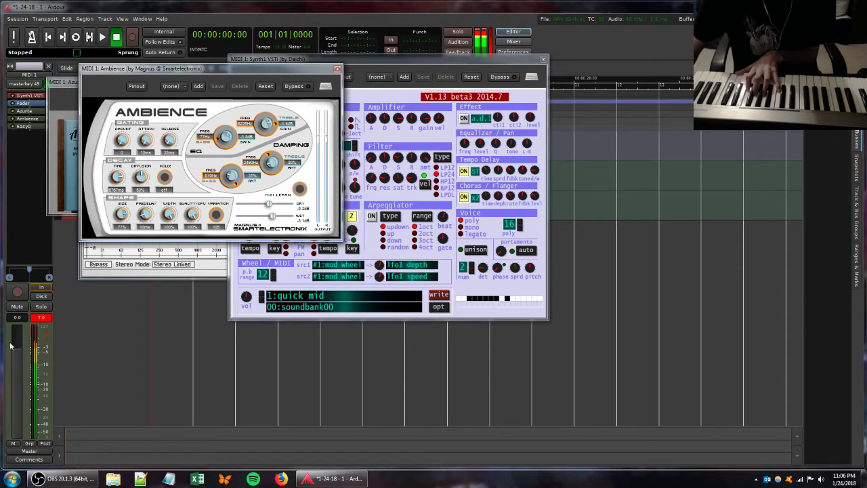
Step: Lower the MIDI 1 track fader to -6.1 dB and readjust the Synth1 filter key tracking
click(15, 200)
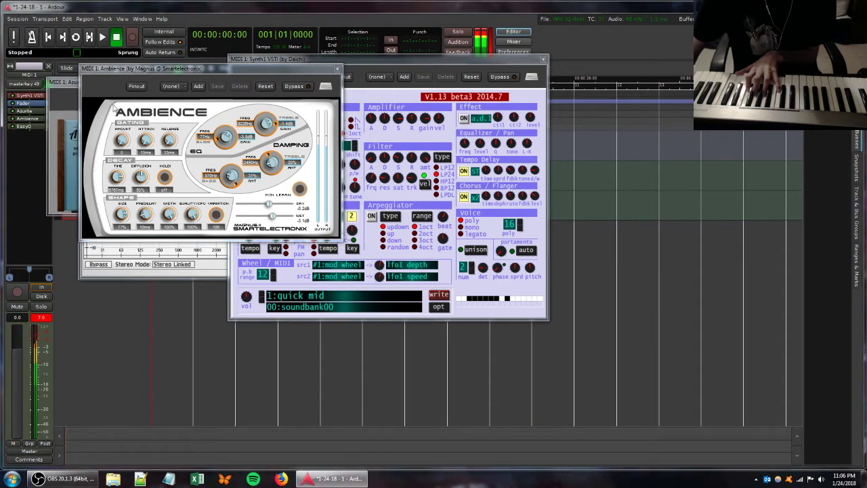
drag(19, 362, 20, 368)
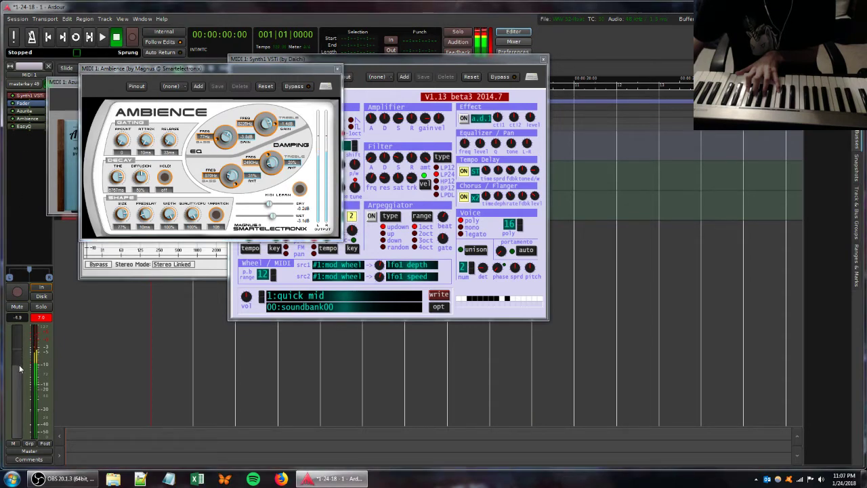
click(370, 179)
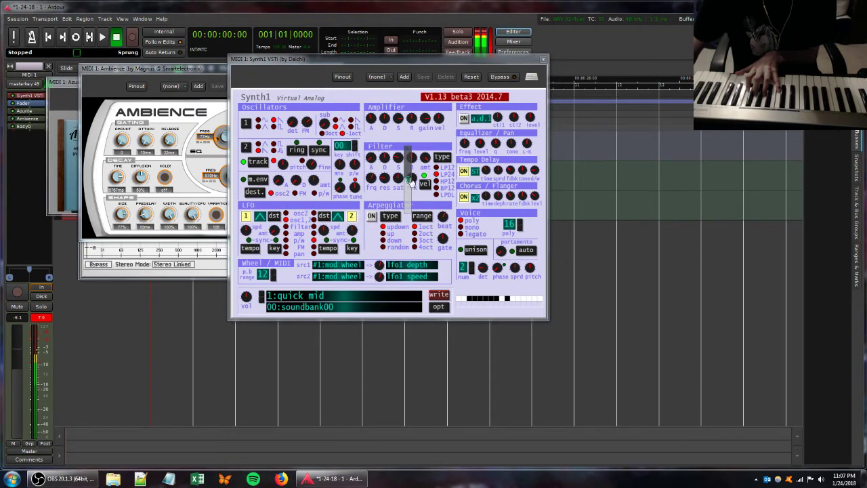
Step: Close the Ambience window and spread out the Synth1, EasyQ and Azurite windows so their controls are accessible
click(162, 66)
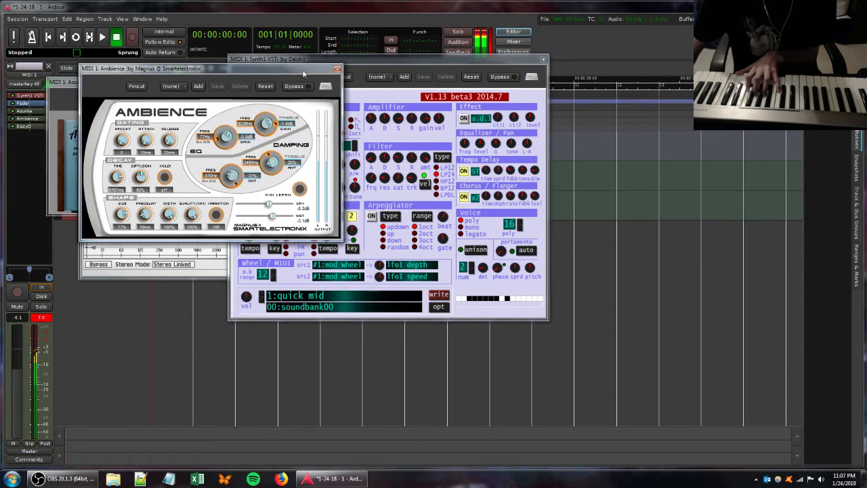
click(337, 69)
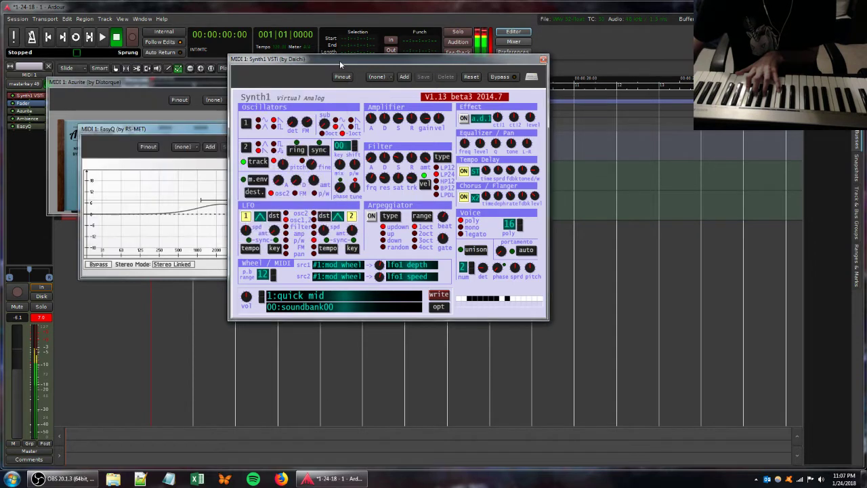
drag(340, 60, 478, 77)
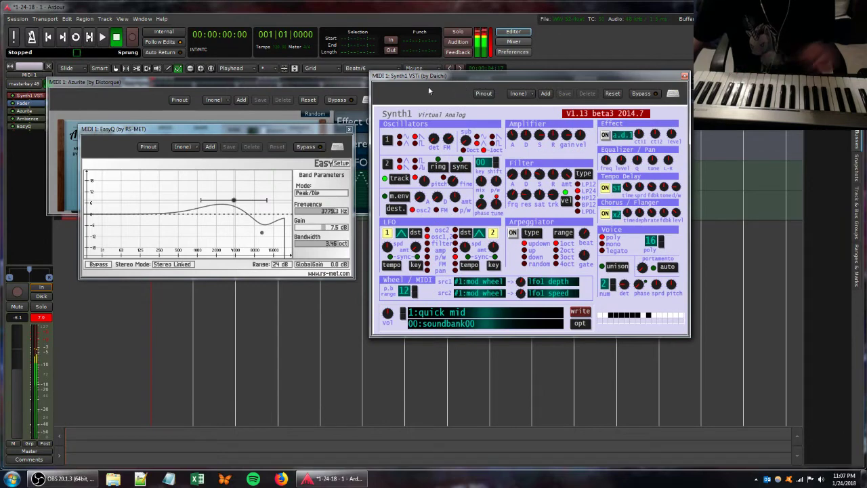
drag(242, 129, 262, 182)
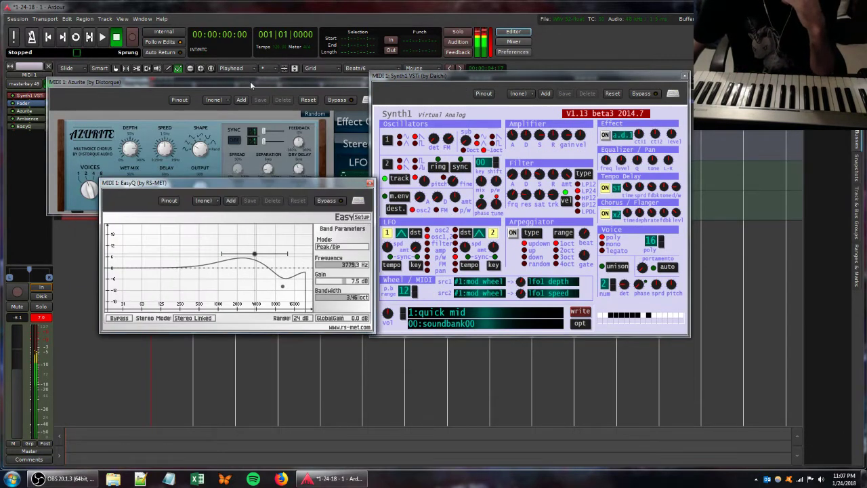
drag(250, 81, 288, 72)
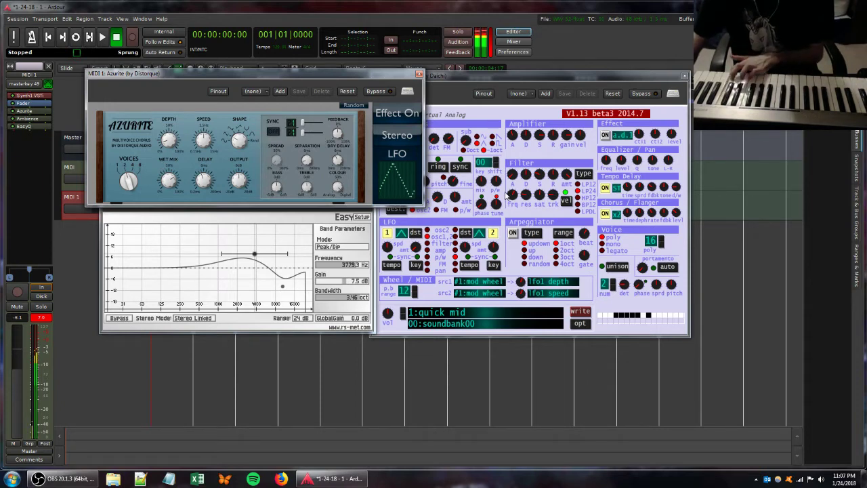
Step: Adjust the Synth1 filter resonance and key tracking on MIDI 1, and set the polyphony to 4 voices
click(466, 77)
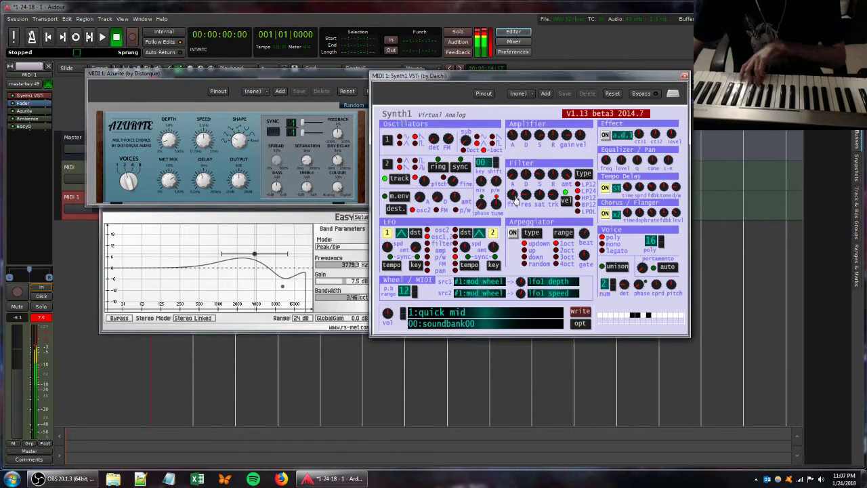
drag(522, 193, 522, 188)
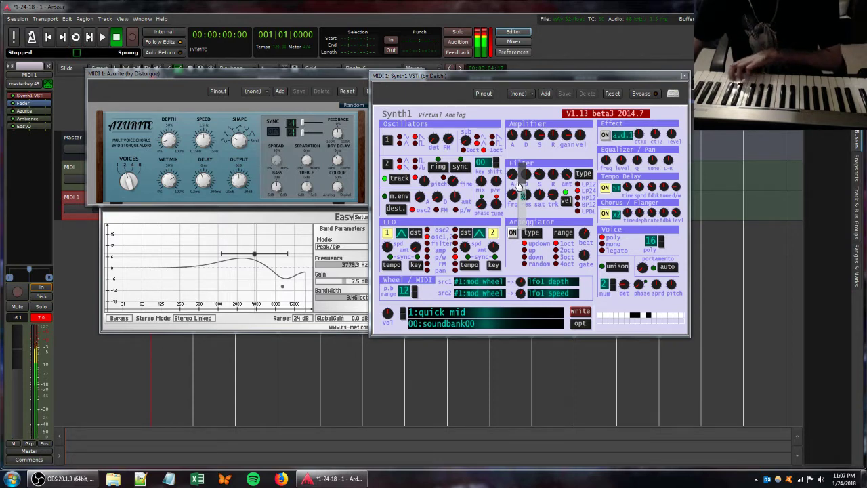
click(552, 195)
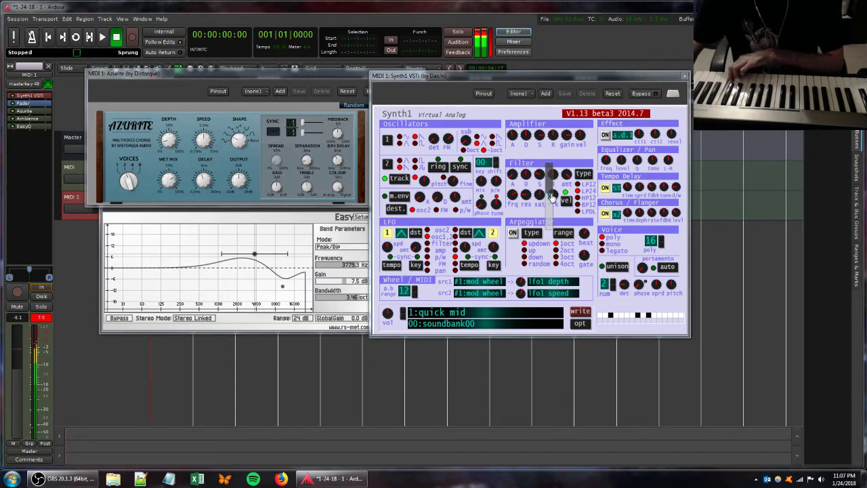
click(664, 246)
drag(664, 251, 662, 271)
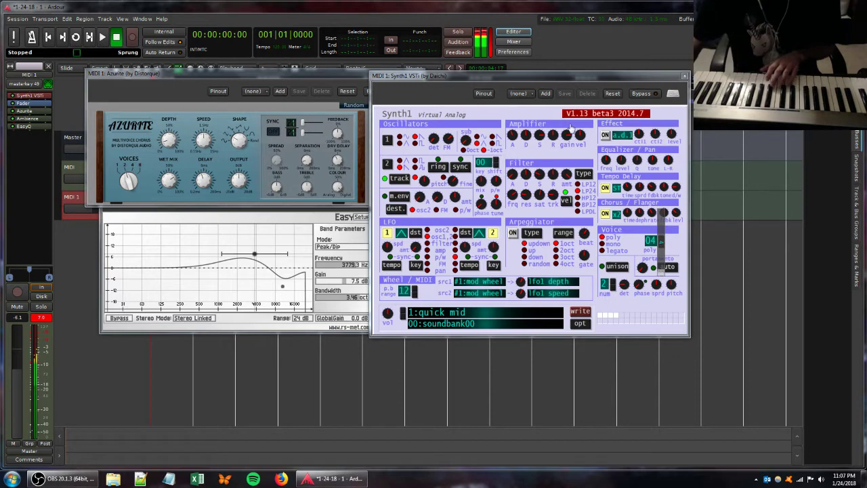
Step: Refine the Synth1 filter resonance, saturation and envelope amount, and raise the polyphony to 5 voices
drag(525, 195, 523, 202)
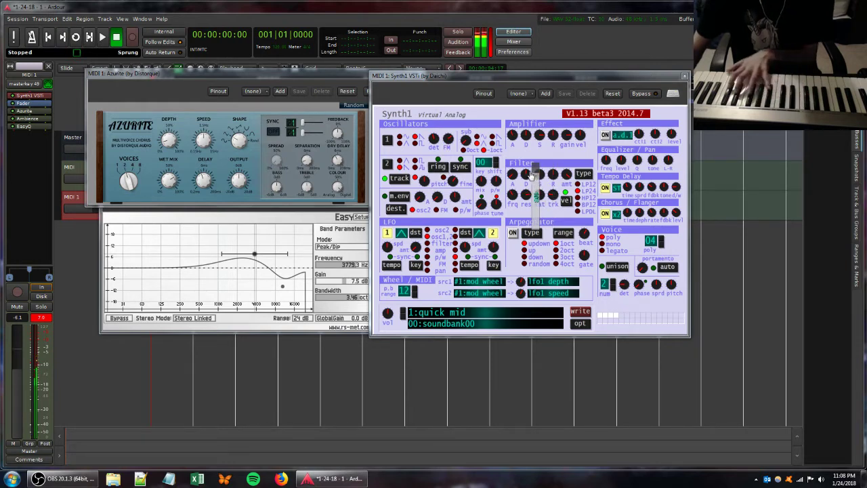
click(172, 145)
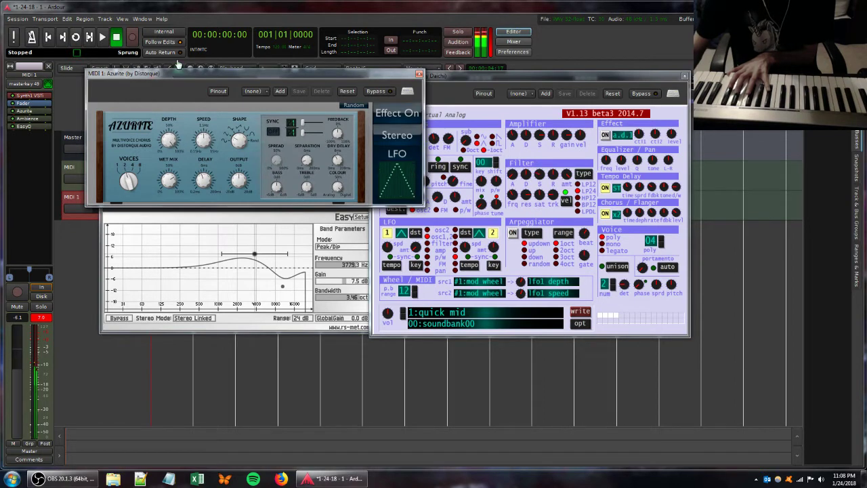
click(446, 140)
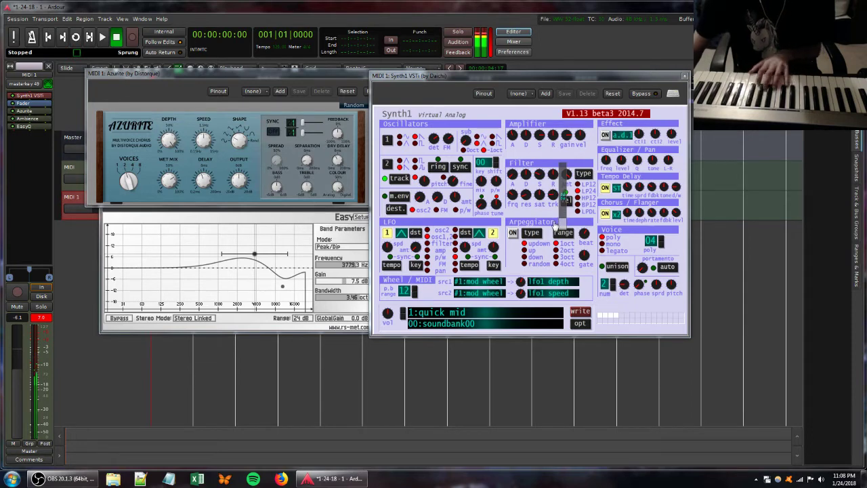
click(660, 242)
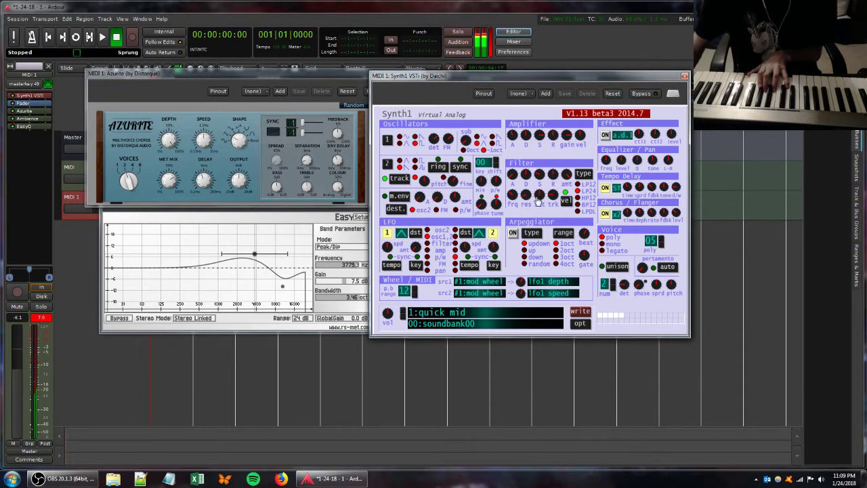
Step: Raise the Synth1 polyphony to 7 voices and fine-tune the filter key tracking and resonance
drag(551, 196, 550, 192)
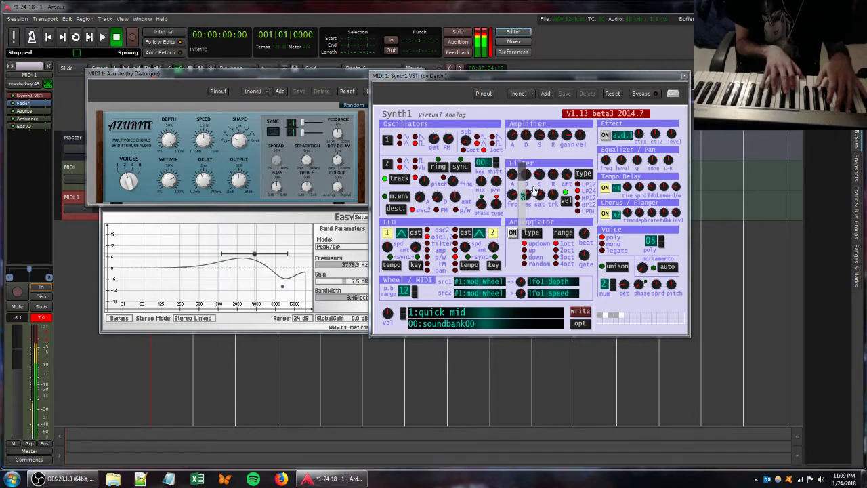
click(661, 240)
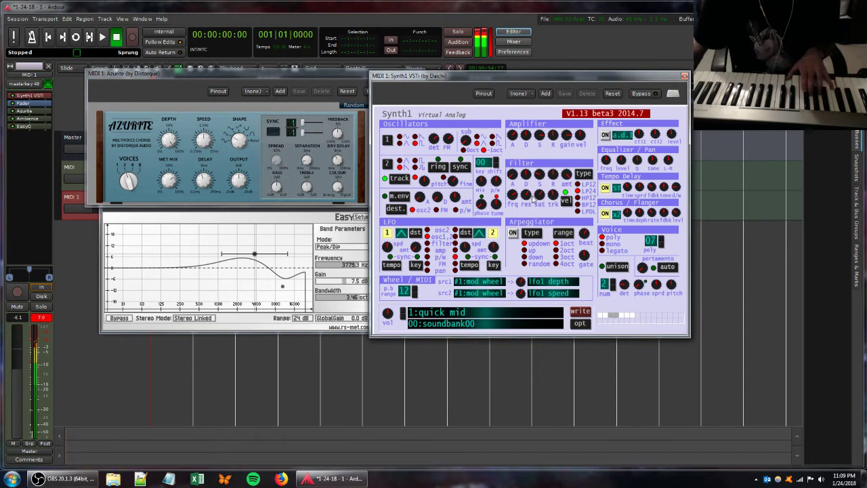
mouse_move(538, 196)
mouse_down()
mouse_move(551, 194)
mouse_move(550, 219)
mouse_move(542, 181)
mouse_move(553, 191)
mouse_move(552, 202)
mouse_move(526, 188)
mouse_up()
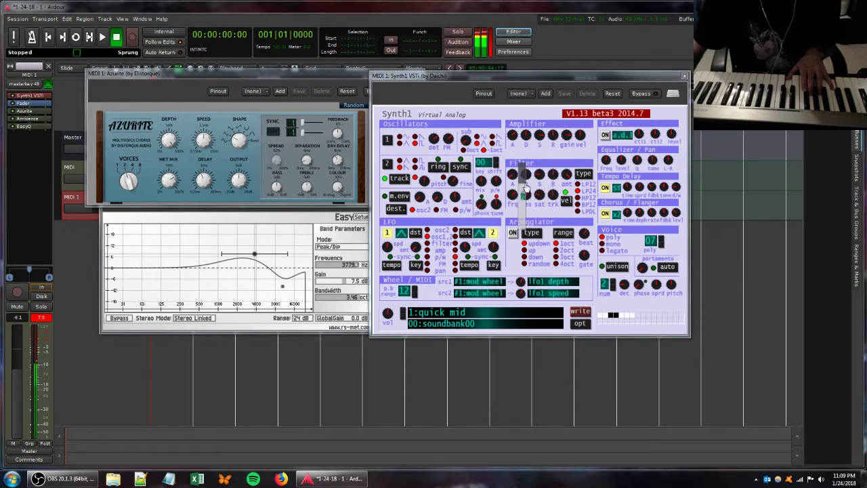
Step: Add two EasyQ bands on MIDI 1: an upper-mid cut and a Peak/Dip boost at about 217 Hz with 14.3 dB gain
drag(254, 255, 263, 284)
click(199, 260)
drag(200, 264, 214, 242)
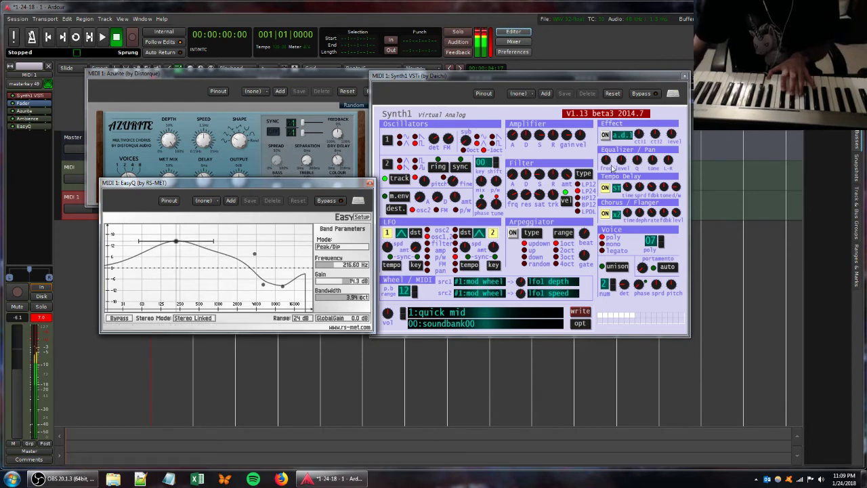
Step: Readjust the Synth1 filter resonance, release and envelope amount, plus oscillator 1's FM, on MIDI 1
click(515, 196)
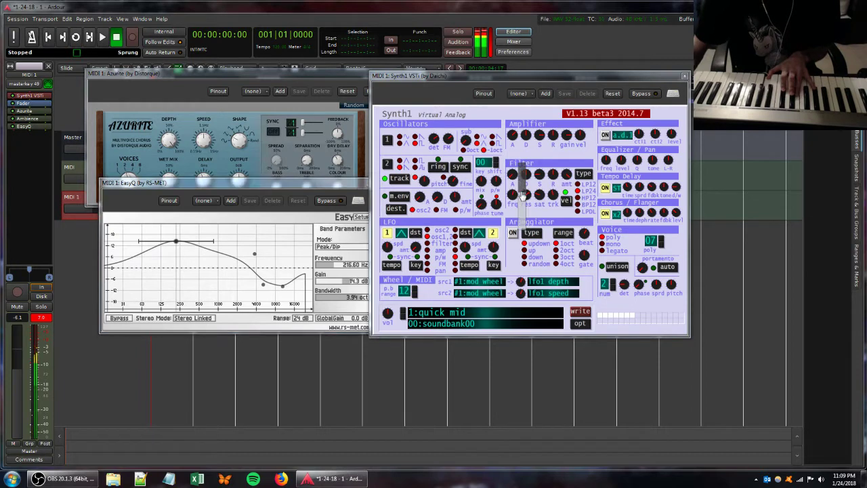
drag(554, 217, 550, 191)
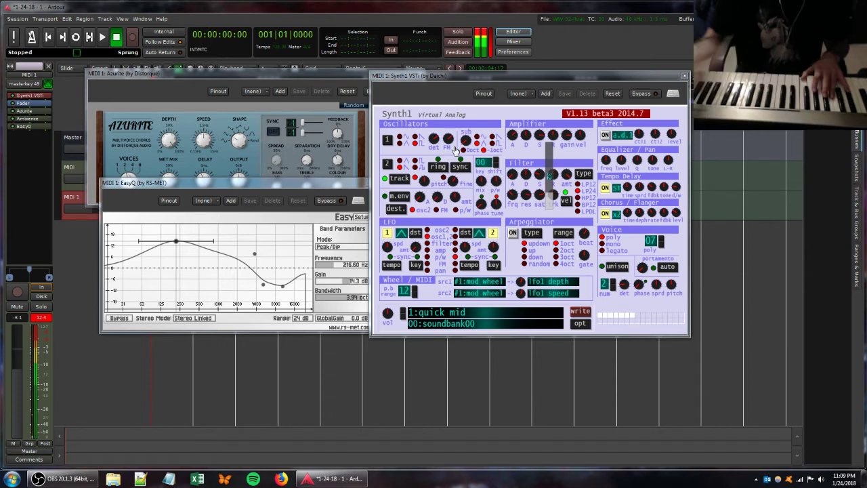
drag(567, 176, 568, 192)
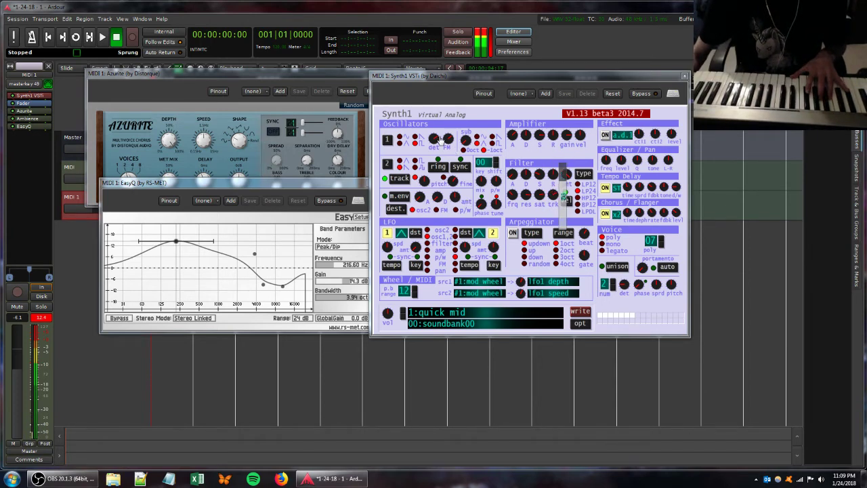
drag(448, 140, 452, 182)
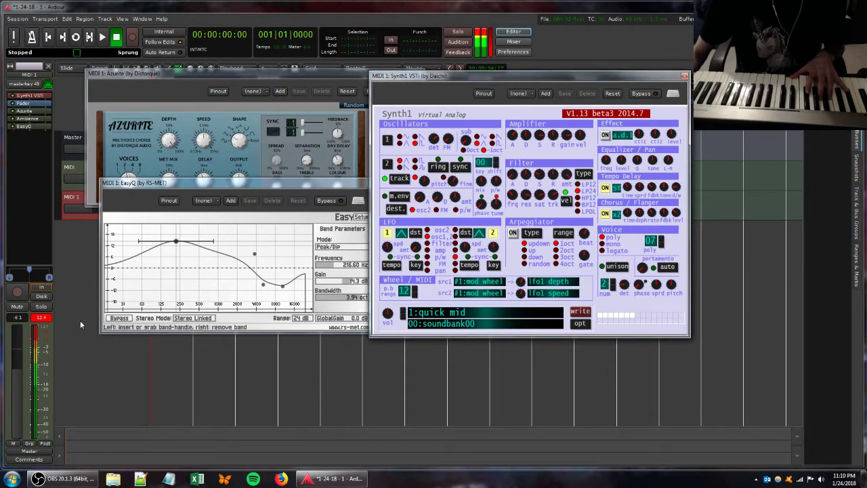
Step: Move the EasyQ low boost to about 425 Hz with 5.8 dB gain and readjust the Synth1 sound
drag(179, 240, 196, 261)
click(440, 146)
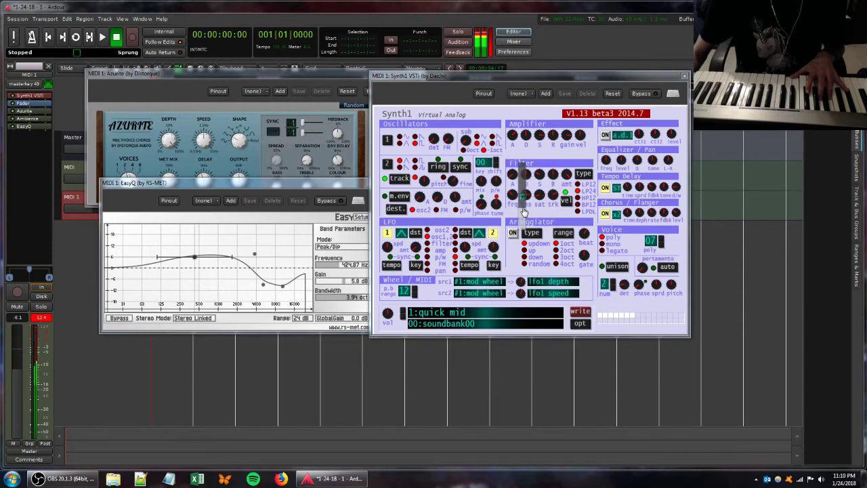
Step: Lower the MIDI track's fader to -21.2 dB
click(71, 165)
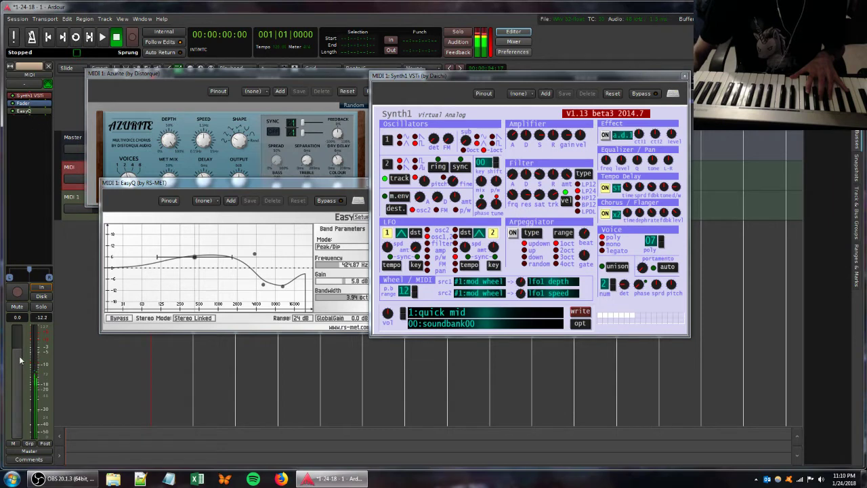
drag(18, 349, 20, 415)
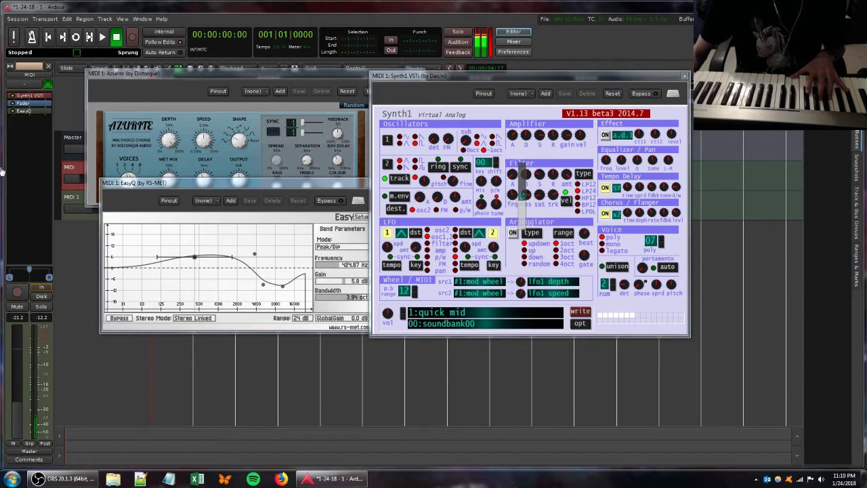
Step: Disconnect the masterkey 49 input from the MIDI 1 track and select the MIDI track
click(76, 204)
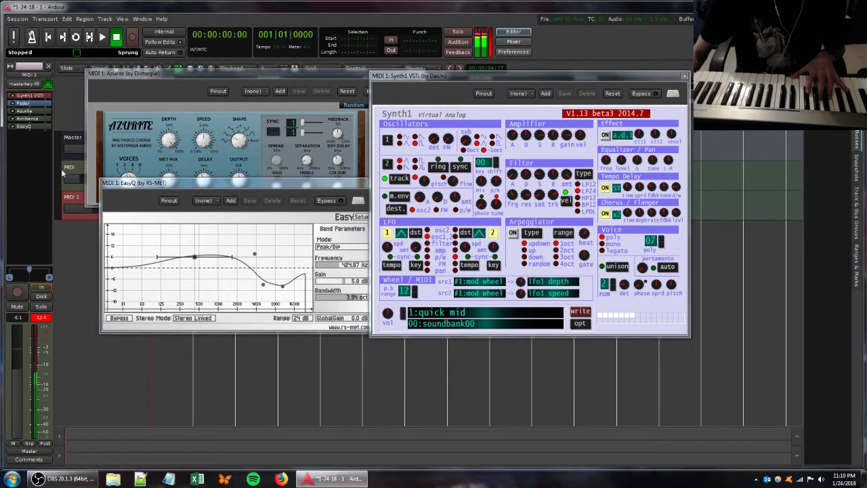
click(26, 87)
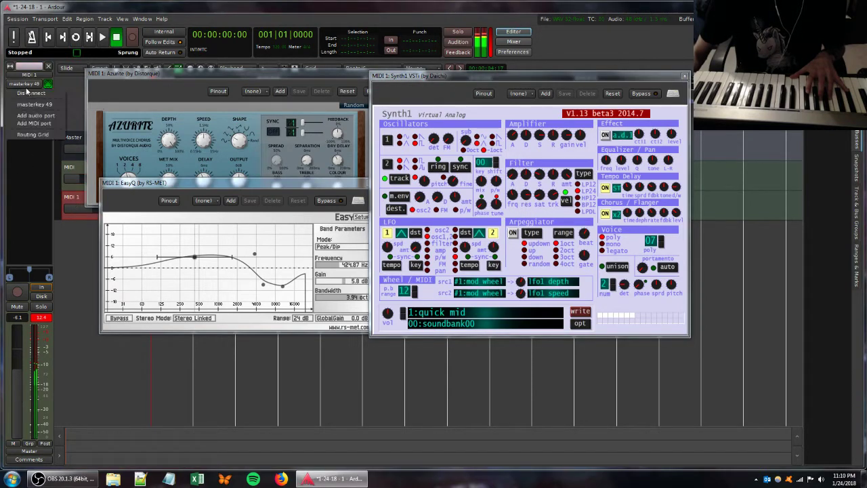
click(31, 93)
click(74, 168)
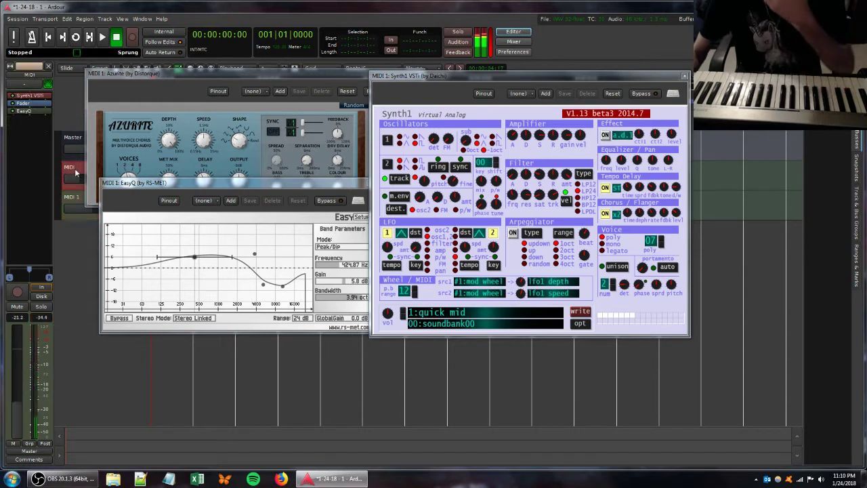
Step: Close the Azurite, EasyQ and Synth1 plugin windows
click(385, 72)
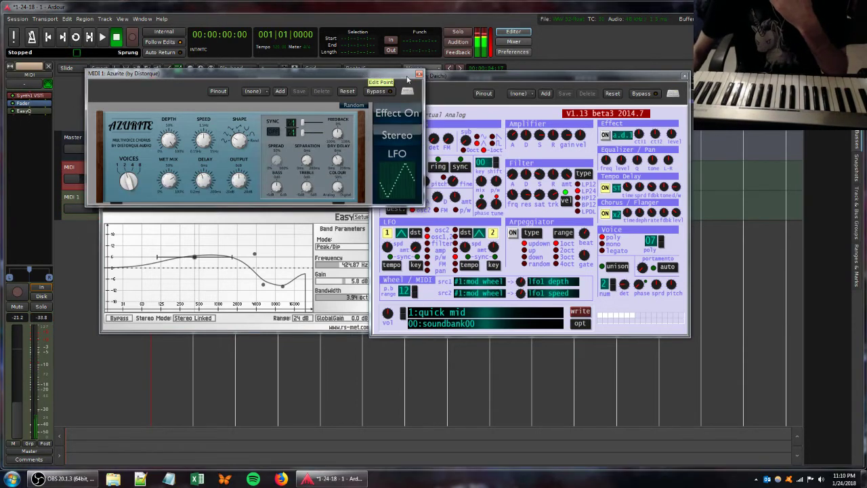
click(419, 73)
click(346, 192)
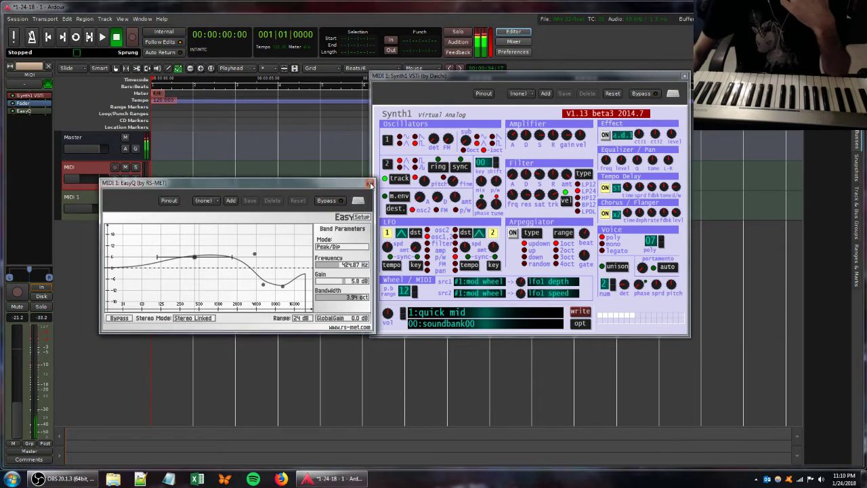
click(369, 183)
click(686, 76)
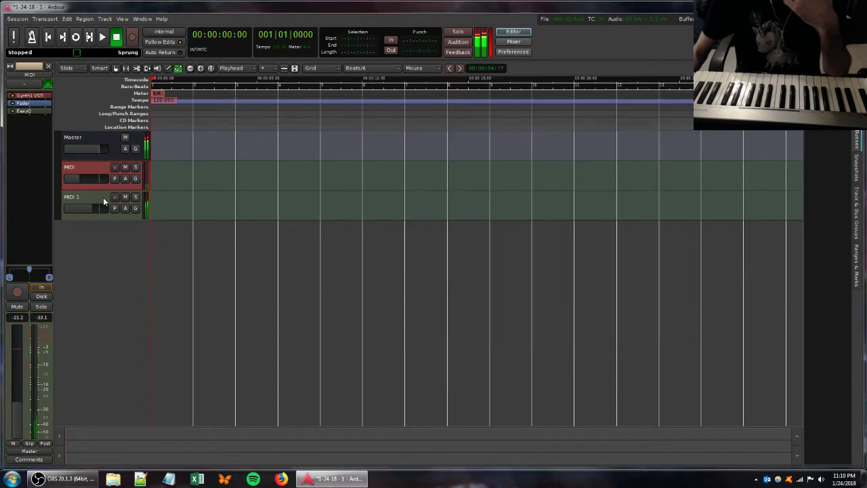
Step: Add one MIDI track with the Synth1 VSTi instrument, then permanently remove the original MIDI track from the session
double_click(91, 237)
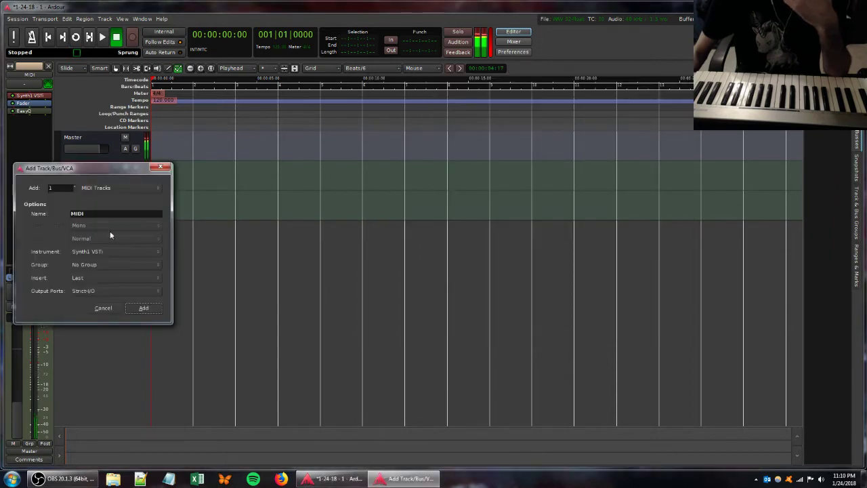
click(143, 310)
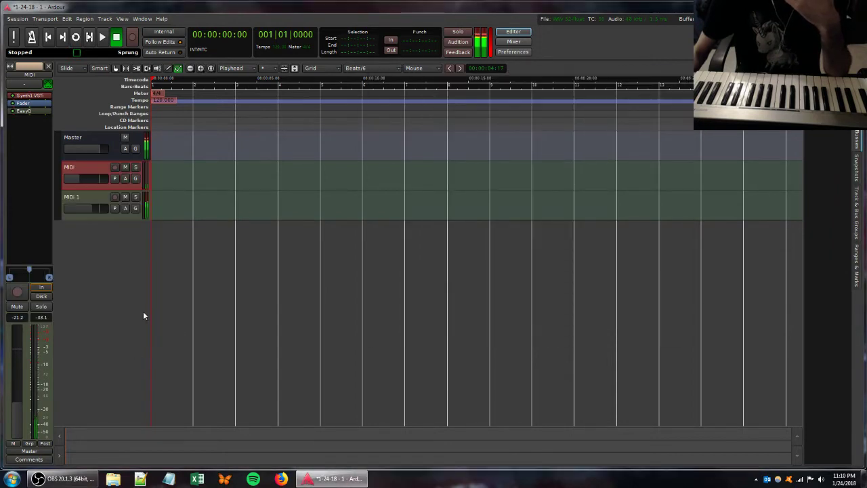
click(94, 168)
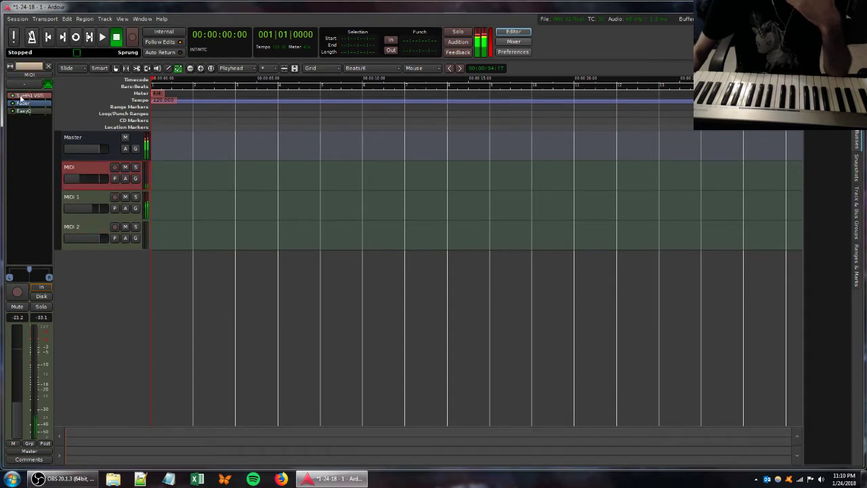
right_click(88, 169)
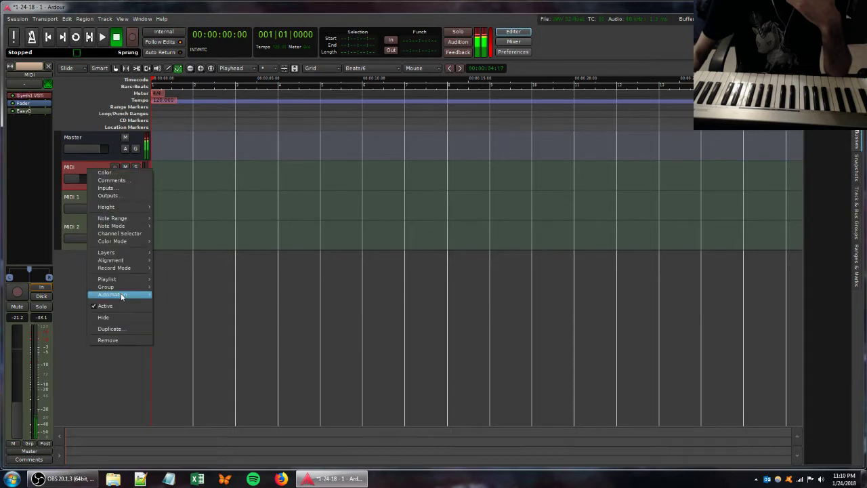
click(126, 340)
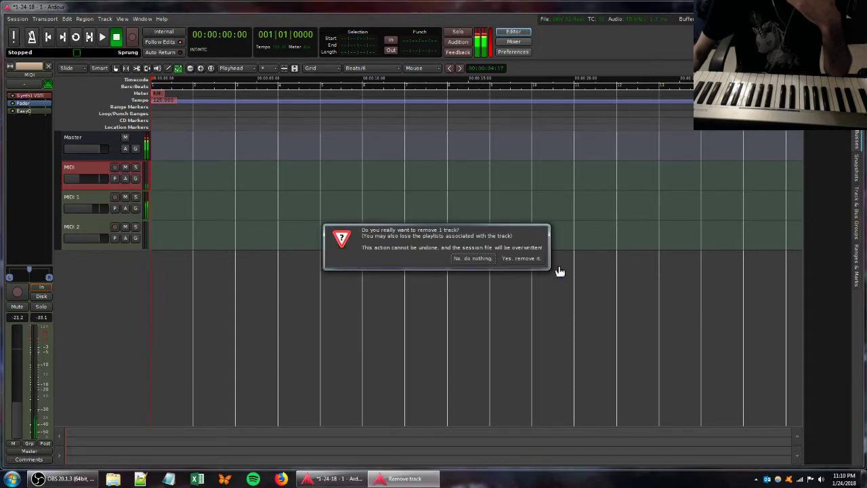
click(521, 259)
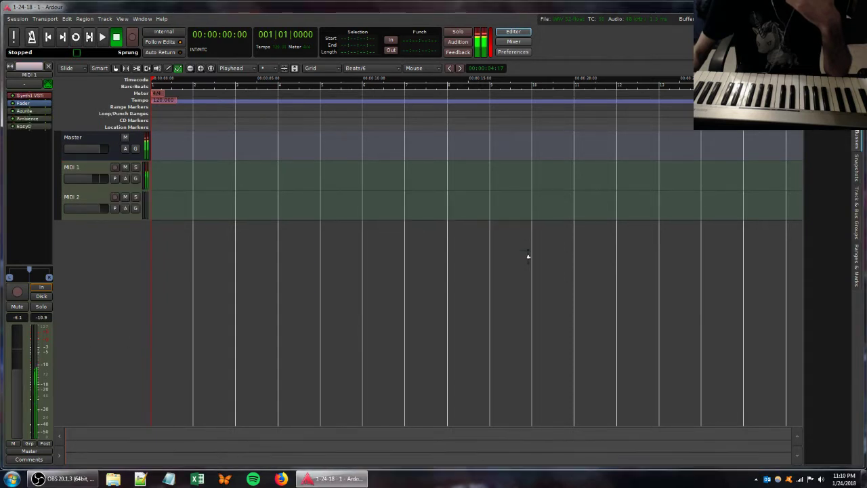
Step: Connect the masterkey 49 input to the MIDI 2 track and open its Synth1 instrument
click(74, 197)
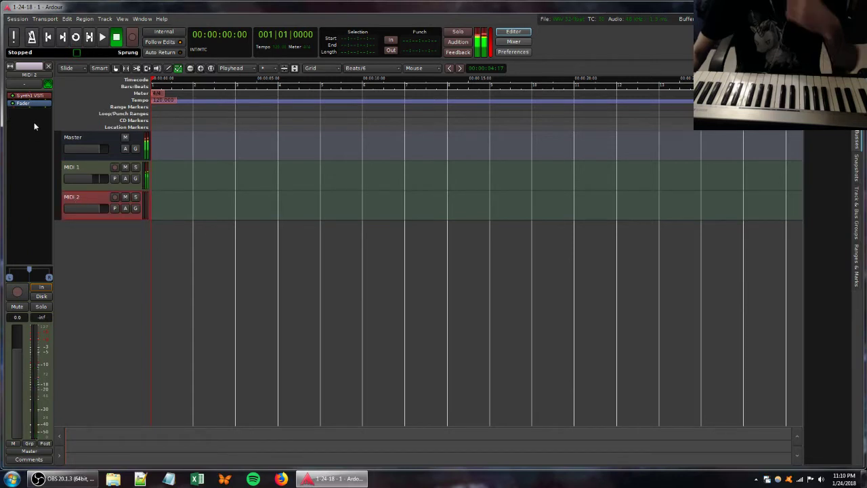
click(27, 85)
click(31, 103)
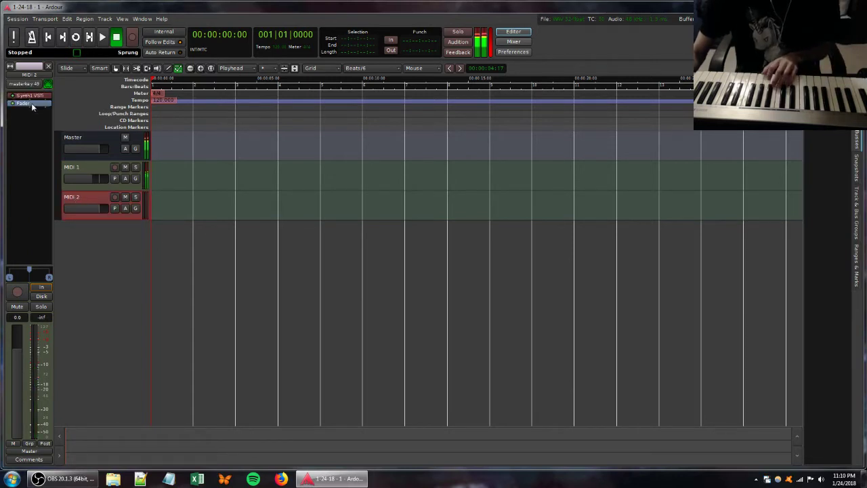
double_click(27, 96)
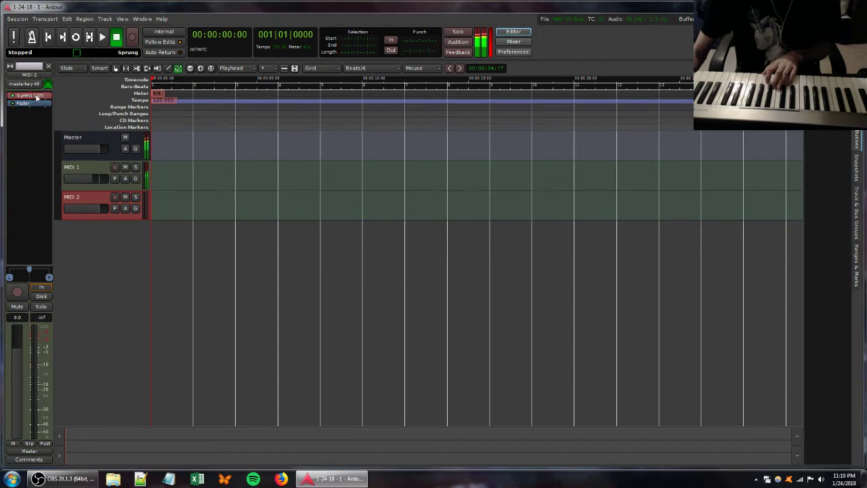
drag(131, 8, 391, 76)
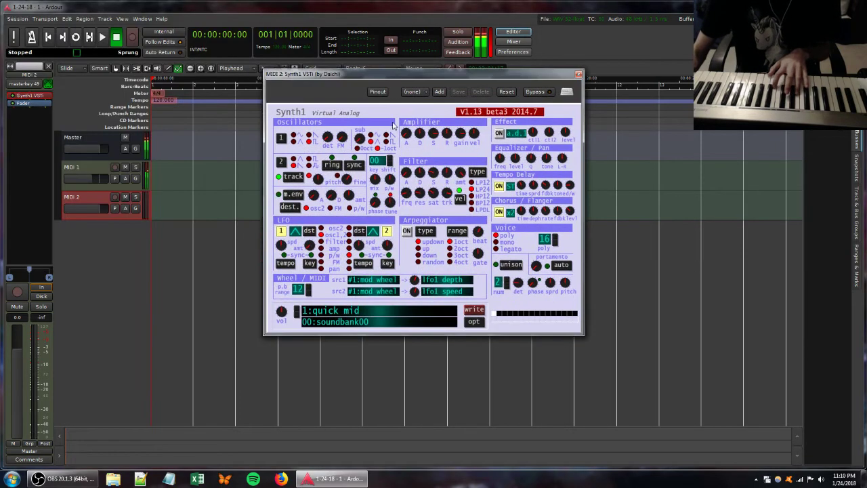
Step: Choose oscillator 1's waveform in MIDI 2's Synth1 and adjust the oscillator and filter knobs
drag(418, 221, 413, 207)
click(293, 135)
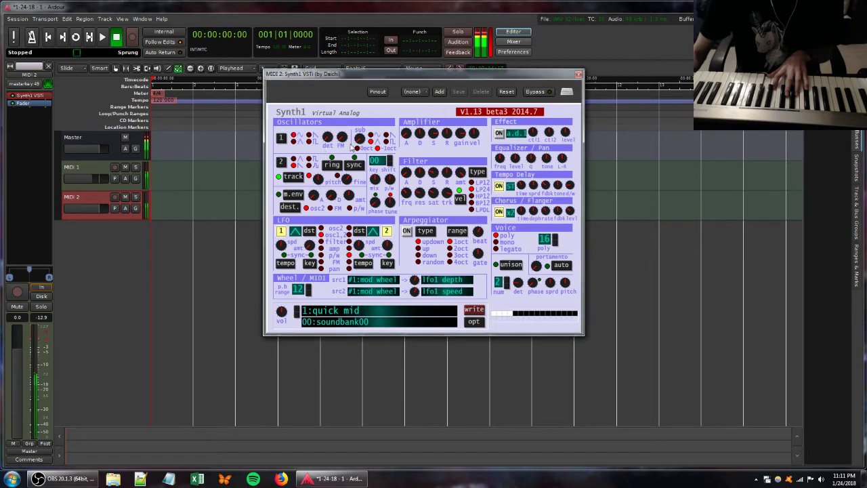
mouse_move(344, 141)
mouse_down()
mouse_move(352, 160)
mouse_move(352, 134)
mouse_up()
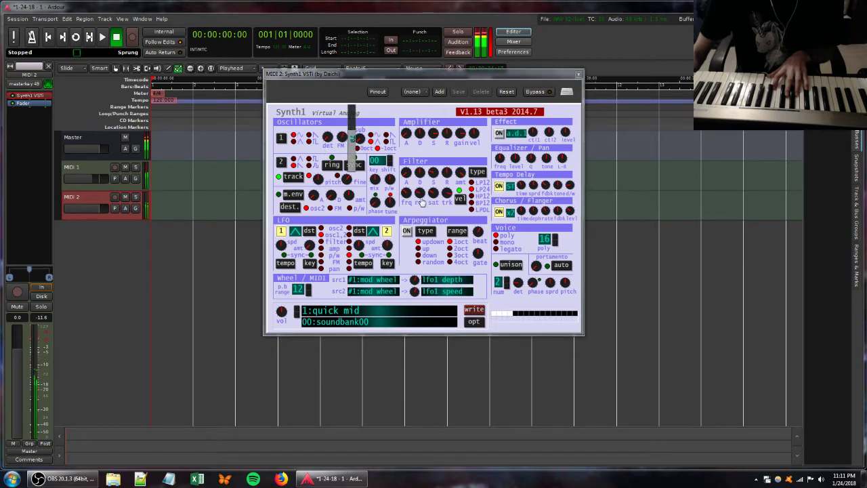
drag(422, 202, 444, 207)
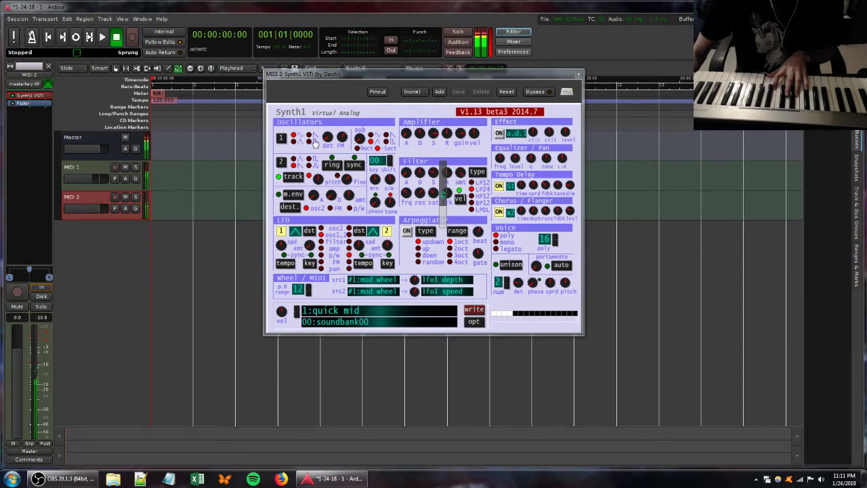
drag(338, 151, 340, 175)
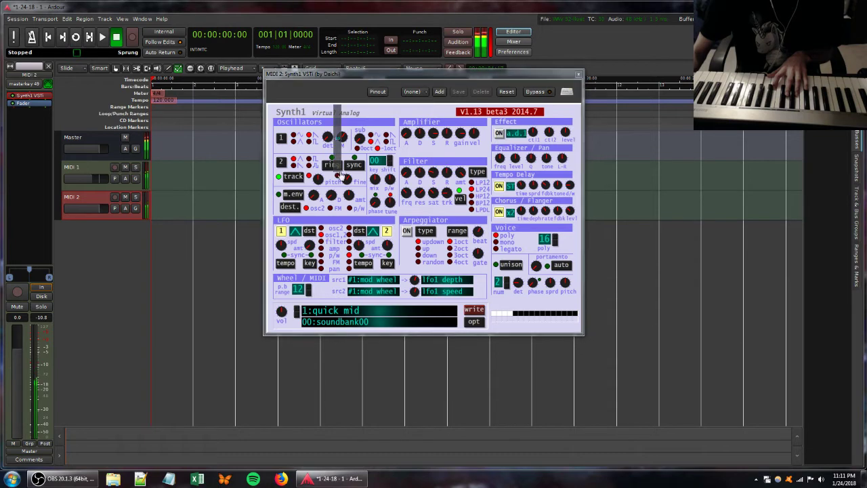
Step: Add the Azurite chorus after the fader on the MIDI 2 track and set it to stereo
right_click(28, 120)
mouse_move(58, 124)
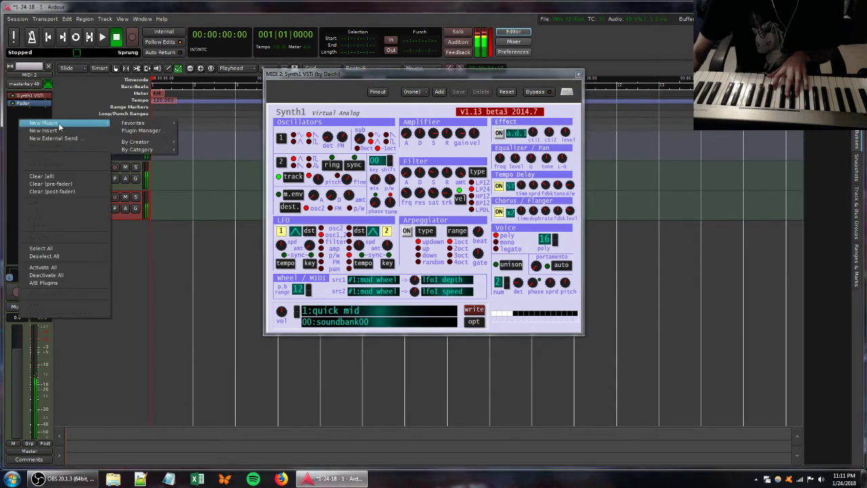
mouse_move(129, 122)
click(207, 138)
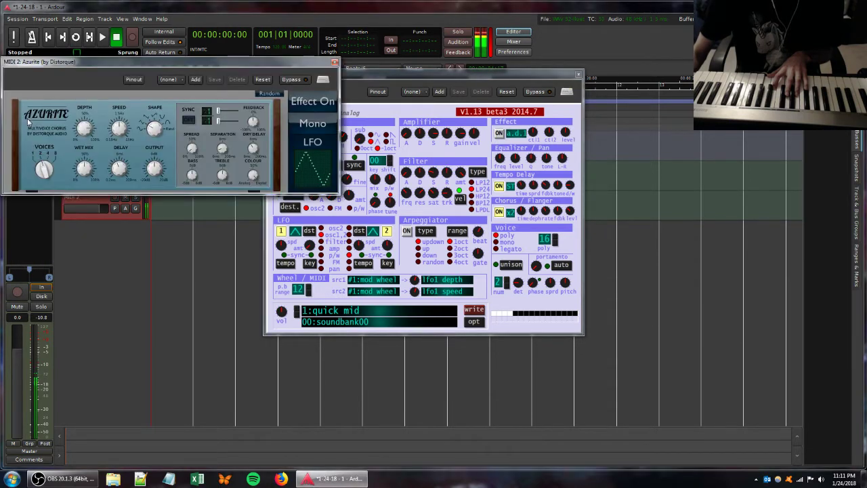
drag(162, 66, 298, 132)
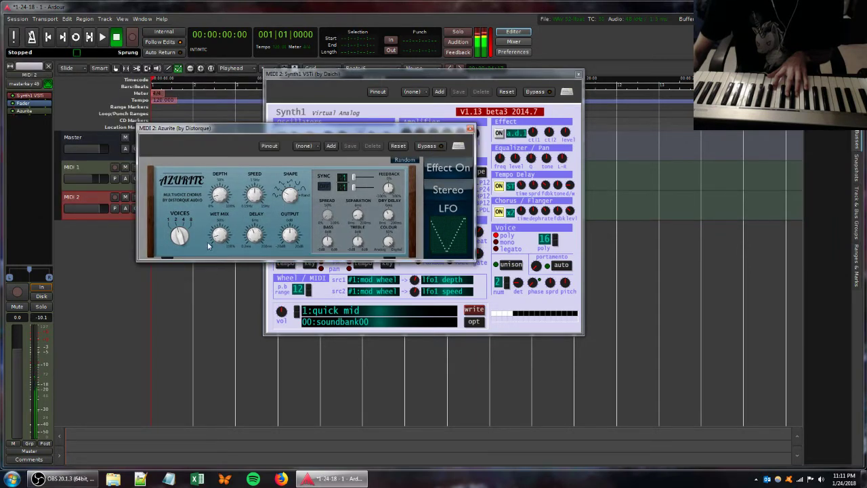
Step: Lower the MIDI 2 track's fader to -12.1 dB and fine-tune the Synth1 filter knobs
drag(19, 349, 22, 389)
click(383, 75)
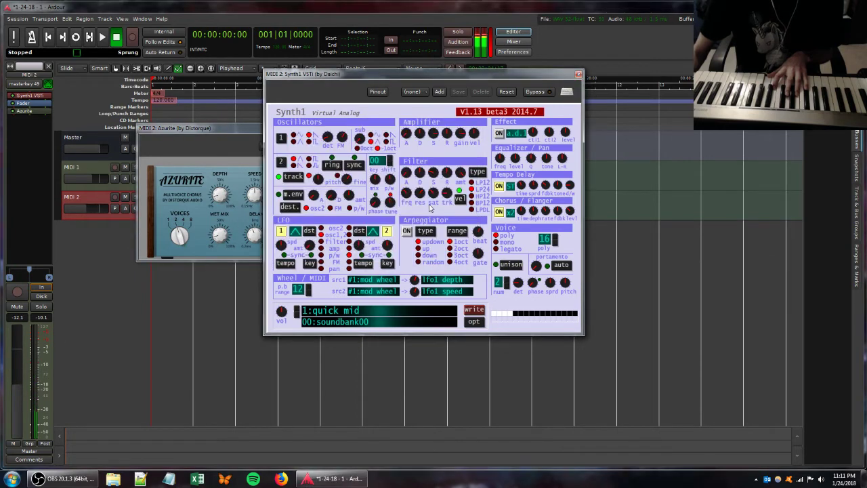
drag(412, 196, 428, 167)
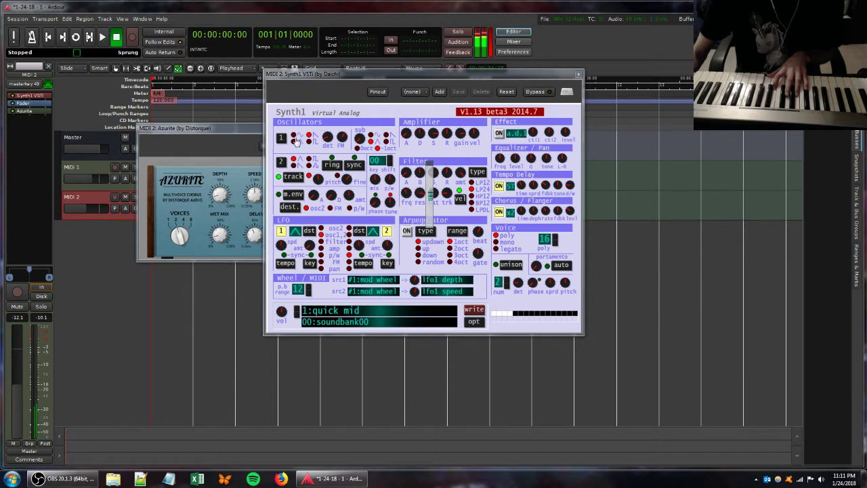
mouse_move(435, 199)
mouse_down()
mouse_move(446, 209)
mouse_move(445, 200)
mouse_up()
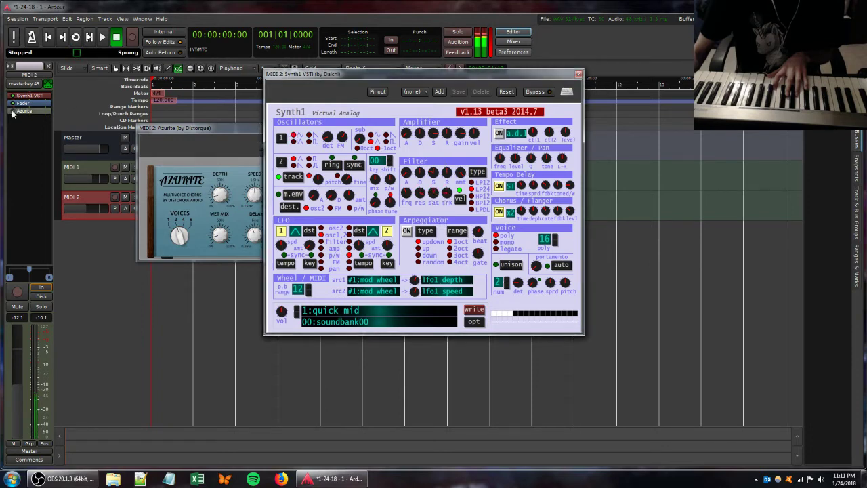
Step: Delete the Azurite chorus from the MIDI 2 track's plugin chain
click(235, 133)
click(467, 121)
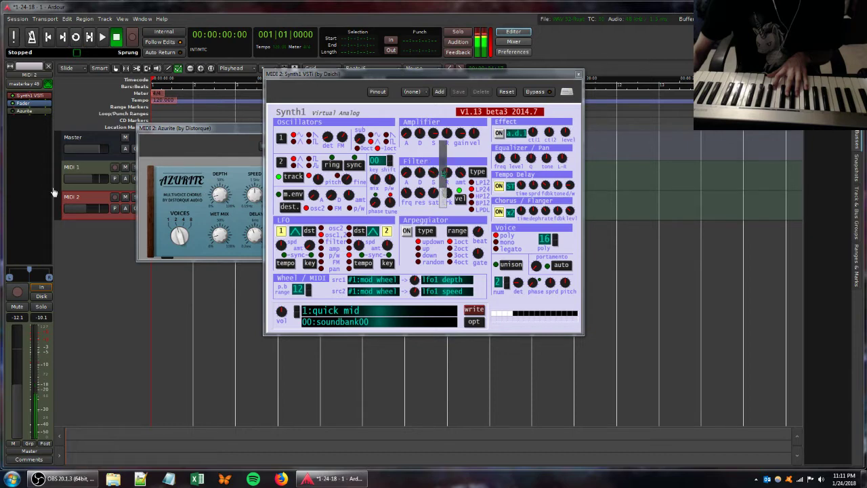
right_click(29, 116)
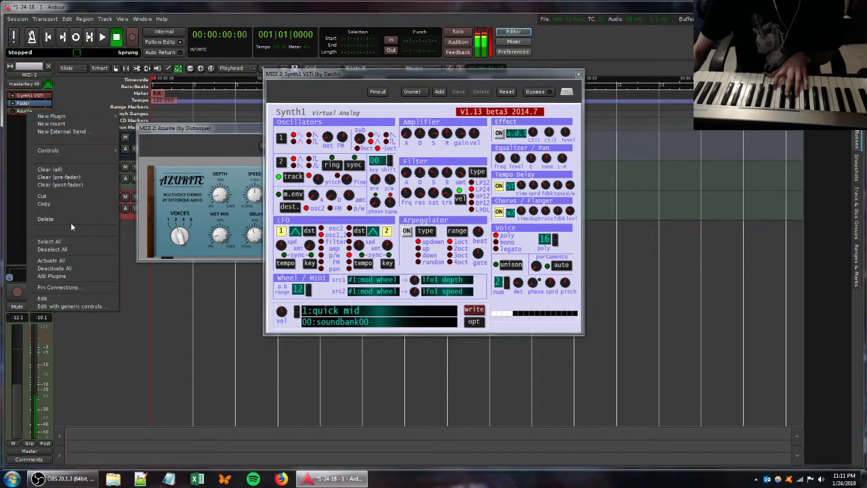
click(69, 222)
Step: Add the Ambience reverb after the fader on the MIDI 2 track and readjust the Synth1 filter
right_click(44, 122)
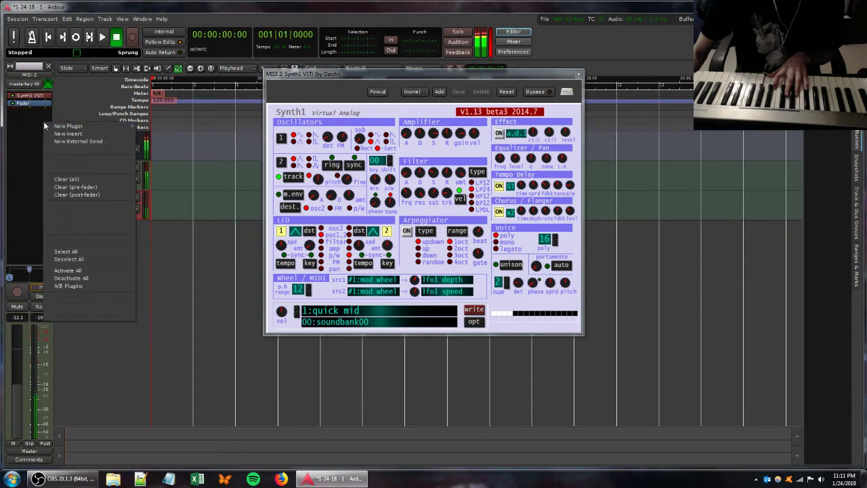
mouse_move(65, 128)
mouse_move(170, 128)
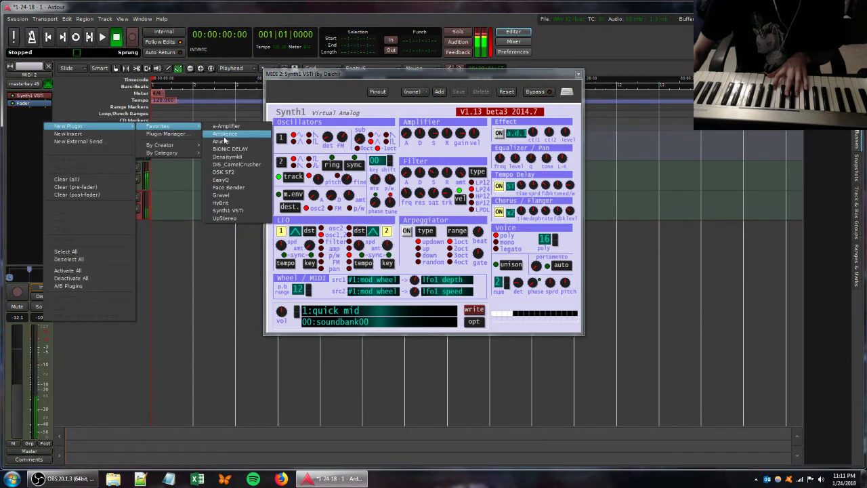
click(224, 133)
drag(263, 200, 311, 201)
click(419, 201)
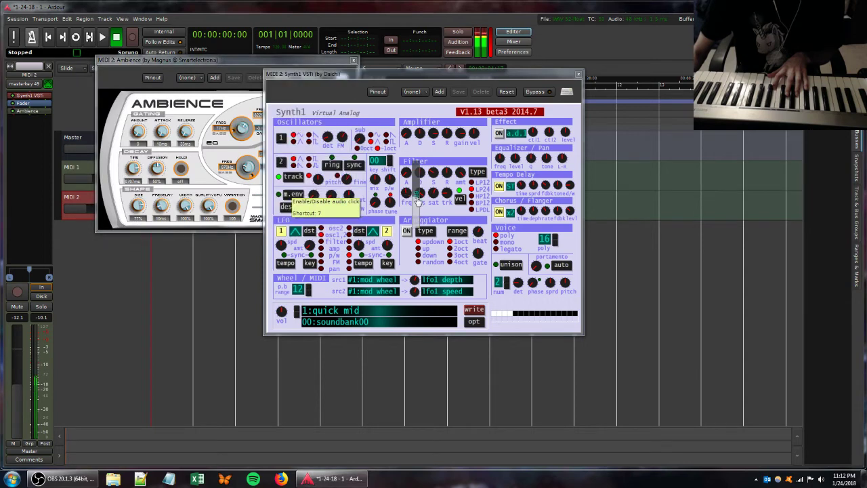
drag(419, 204, 419, 207)
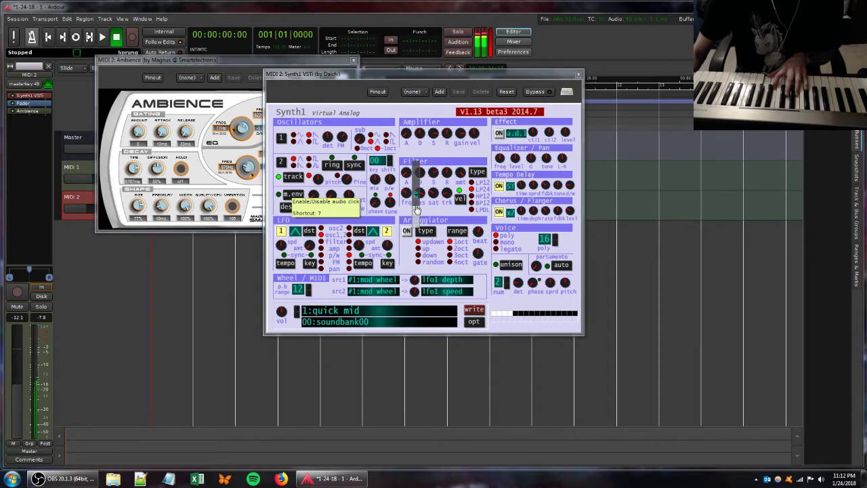
Step: Add the Densitymkll compressor after Ambience on the MIDI 2 track and close its window
right_click(25, 130)
mouse_move(77, 133)
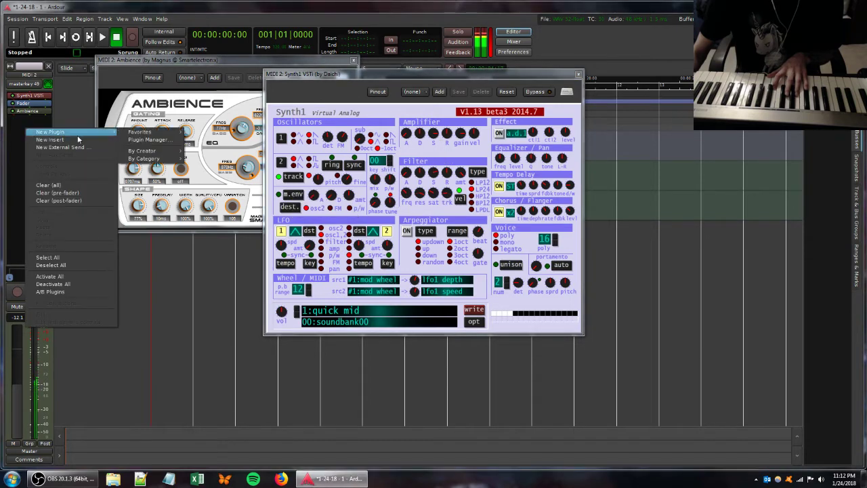
mouse_move(139, 132)
click(217, 163)
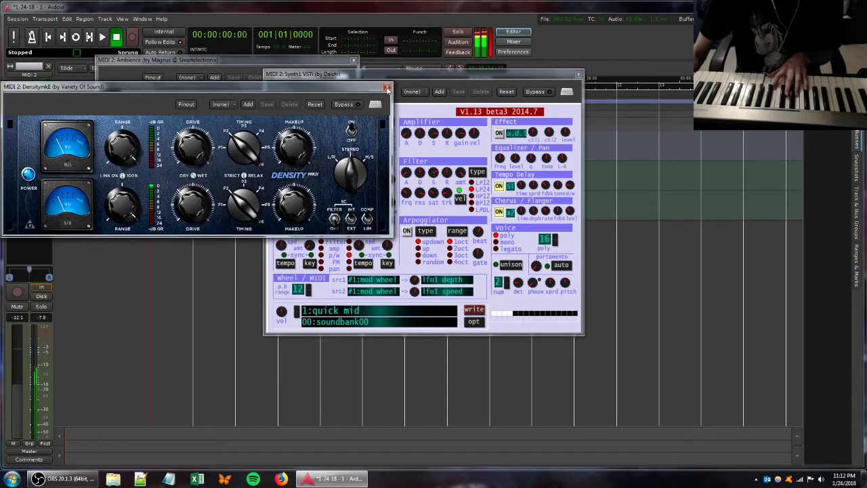
click(387, 87)
Step: Add EasyQ to MIDI 2 with a -10.7 dB dip at about 4036 Hz and a 12 dB peak at about 320 Hz
right_click(23, 141)
mouse_move(67, 149)
mouse_move(147, 147)
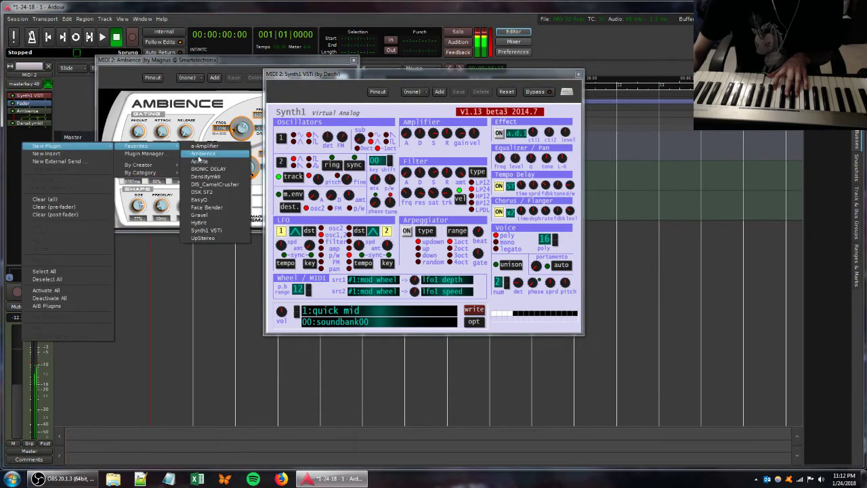
click(217, 202)
drag(221, 221, 238, 240)
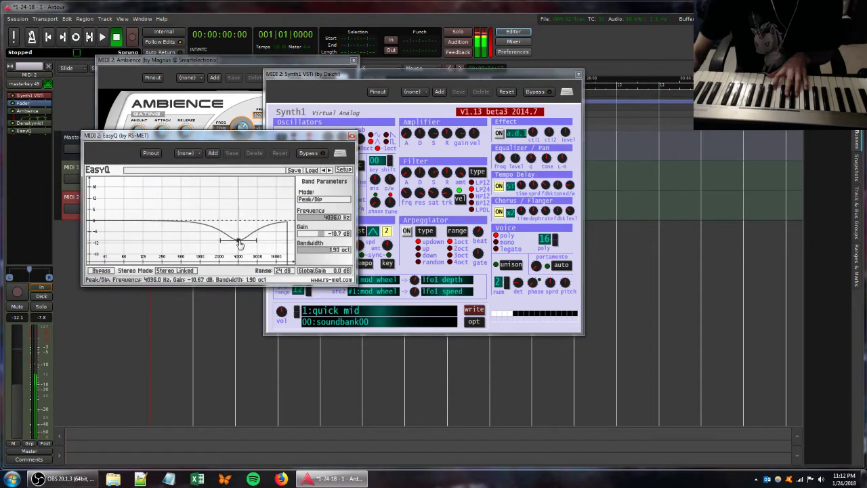
drag(174, 219, 171, 197)
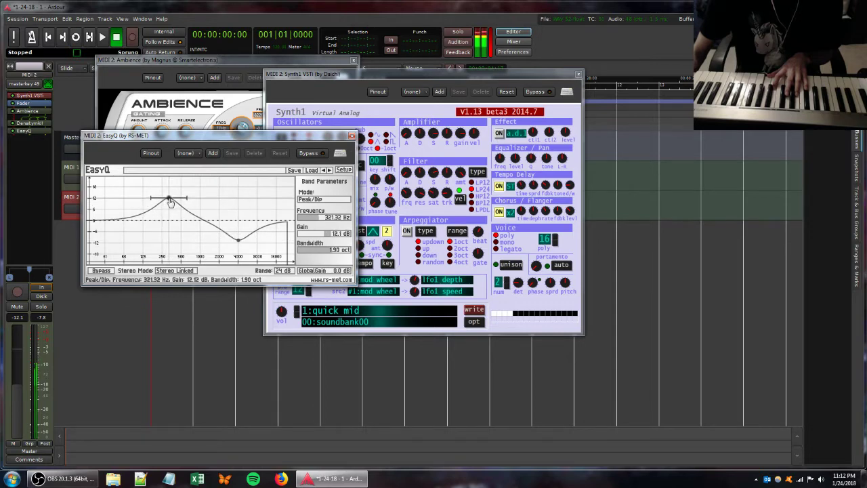
Step: Add two more EasyQ bands: a -12.4 dB dip at about 12542 Hz and an 8 dB peak at about 100 Hz
click(258, 243)
drag(258, 244, 269, 243)
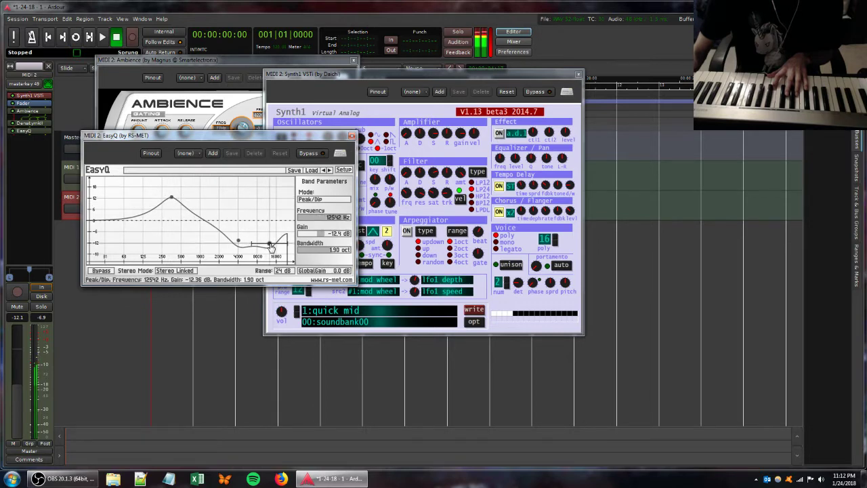
click(150, 211)
drag(150, 212, 138, 205)
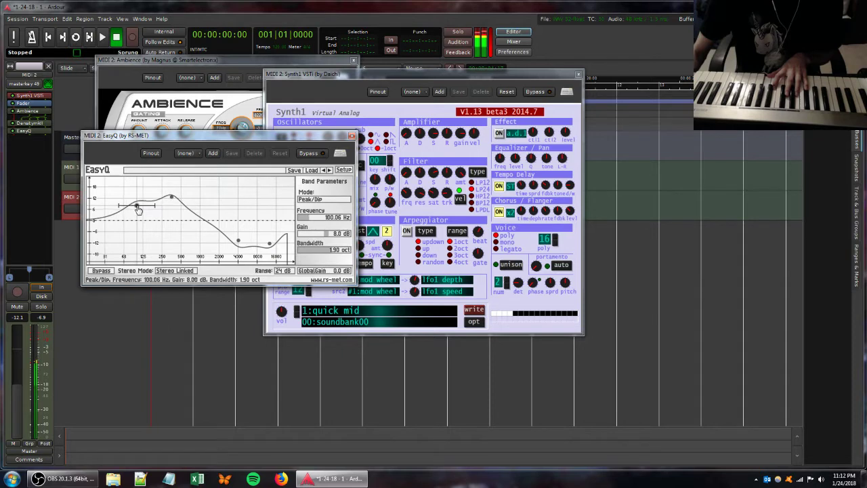
Step: Fine-tune the filter resonance and key tracking in MIDI 2's Synth1 to suit the equalized sound
click(419, 209)
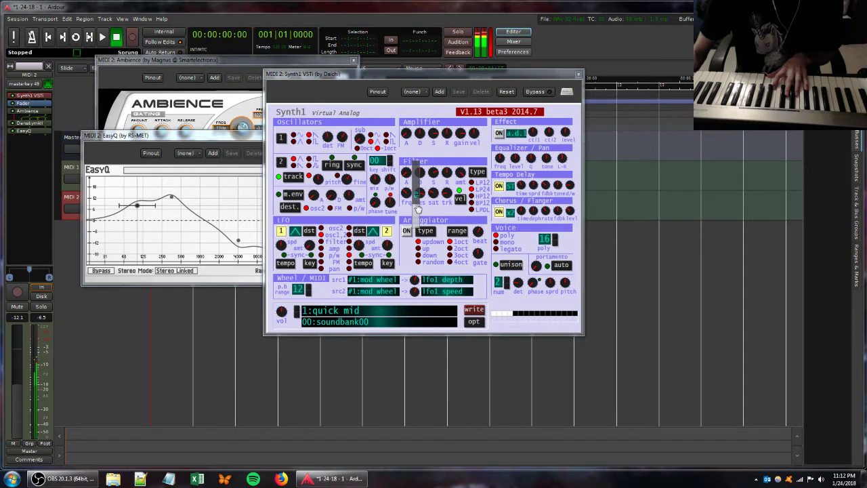
drag(444, 195, 438, 213)
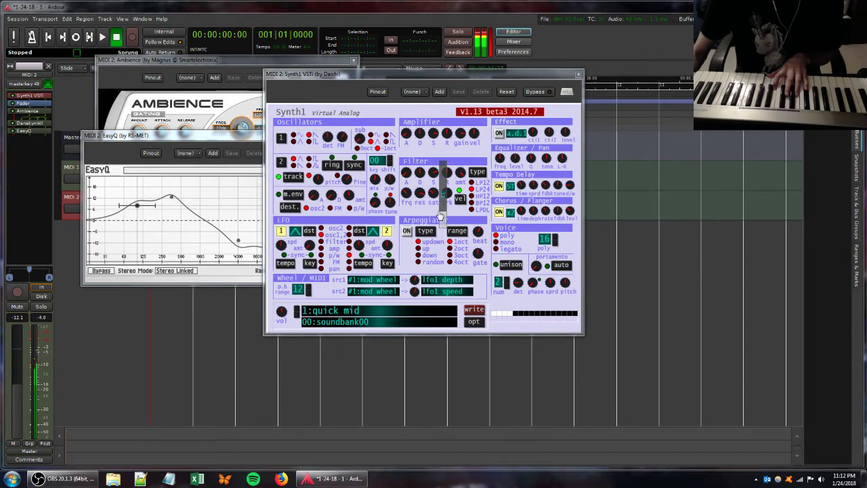
Step: Add an EasyQ peak band of about 16 dB at about 2548 Hz on MIDI 2, keeping MIDI 2 as the selected track
click(206, 223)
drag(212, 220, 226, 192)
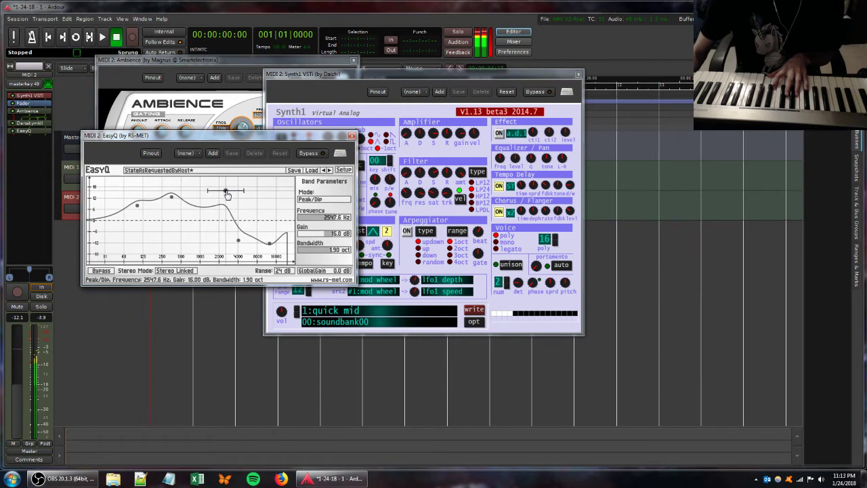
click(68, 172)
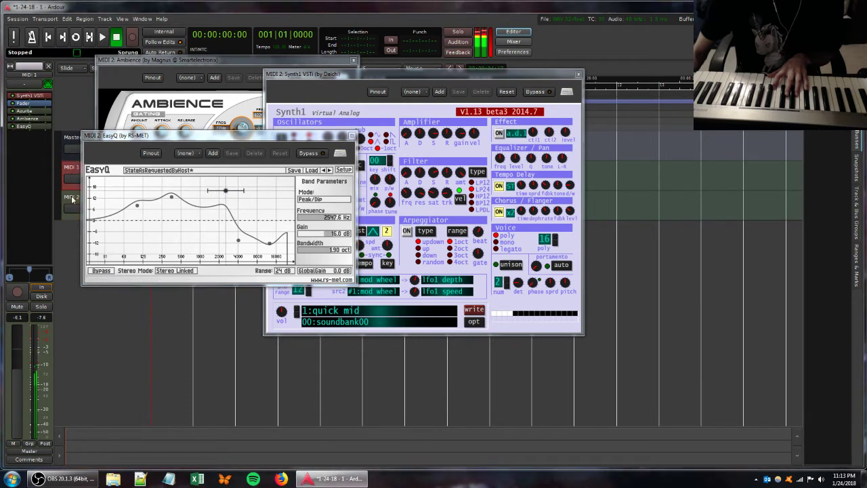
click(73, 199)
Step: Adjust the filter resonance, key tracking and envelope release in MIDI 2's Synth1
drag(408, 194, 416, 207)
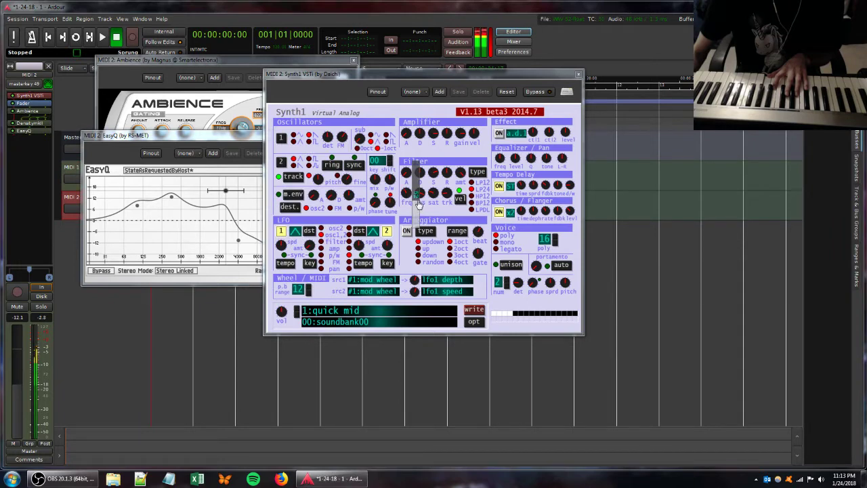
drag(422, 195, 447, 232)
click(447, 175)
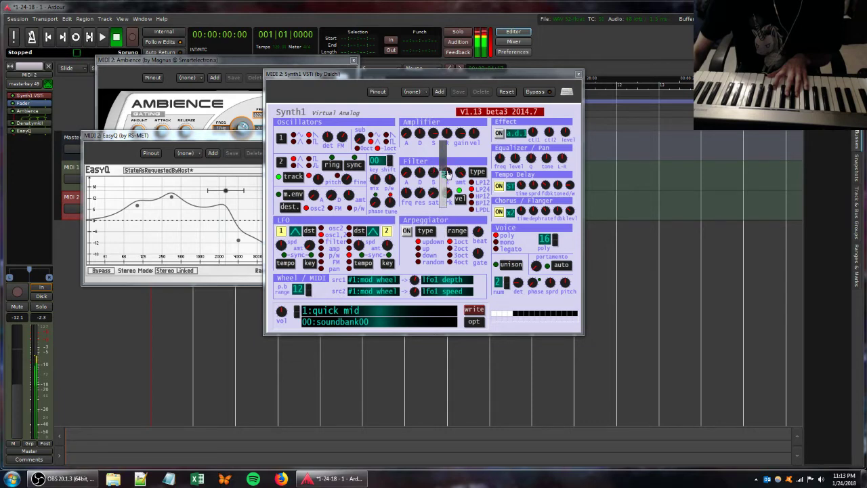
Step: Move EasyQ's lowest band to -5.8 dB at about 141 Hz and reshape the two middle bands into dips near 1 and 2 kHz
click(152, 231)
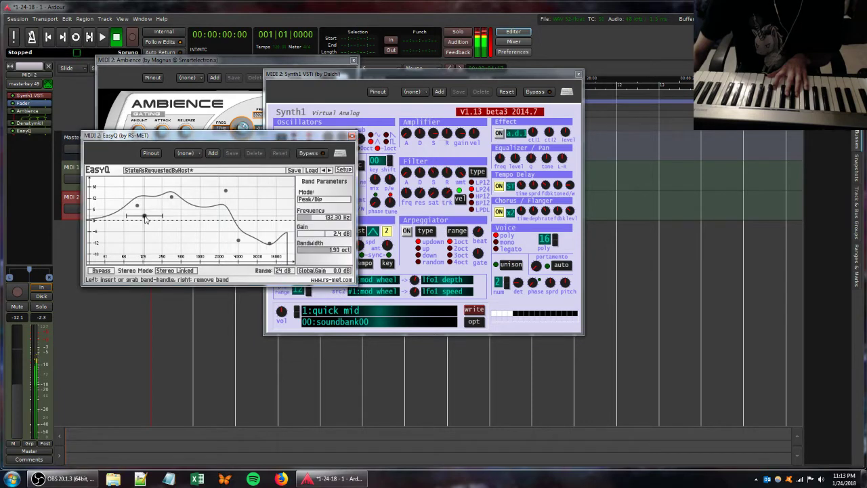
drag(138, 205, 146, 231)
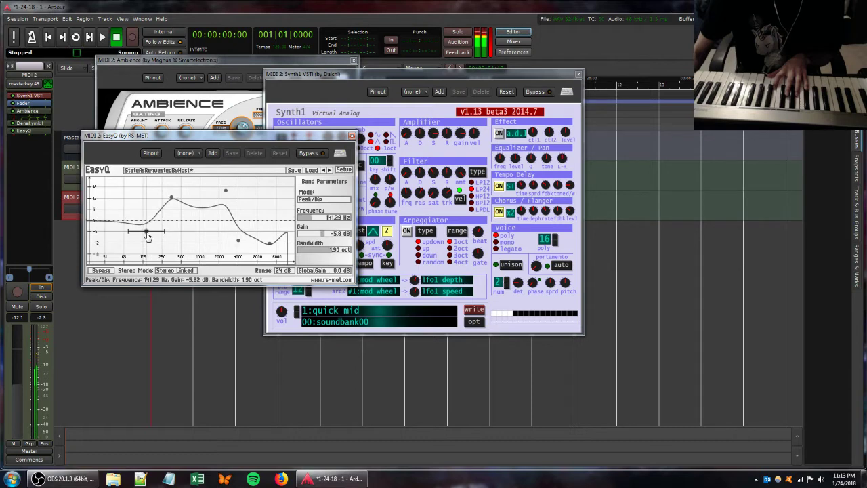
click(172, 199)
drag(171, 201, 221, 237)
Step: Readjust the filter resonance and release in Synth1, and disconnect the masterkey 49 input from MIDI 2
click(431, 187)
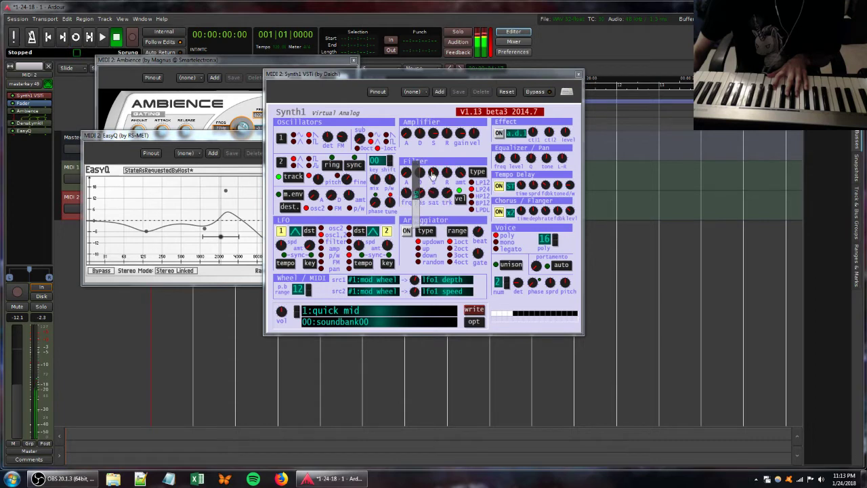
drag(446, 174, 444, 185)
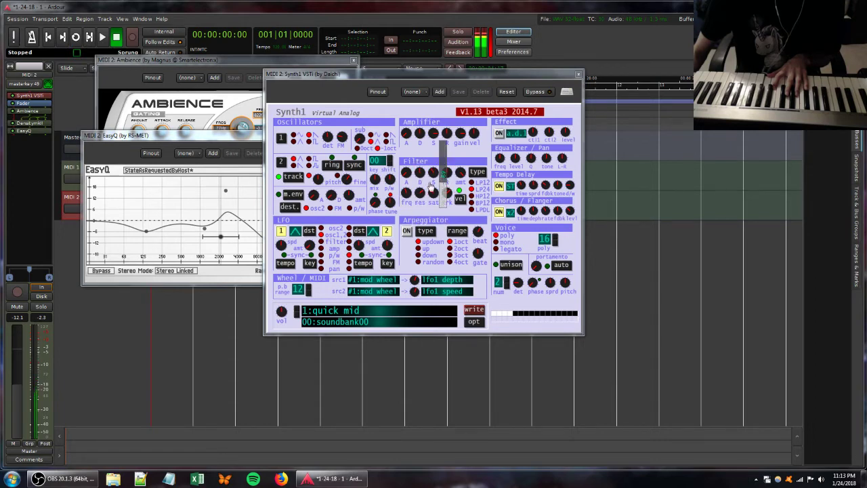
click(26, 84)
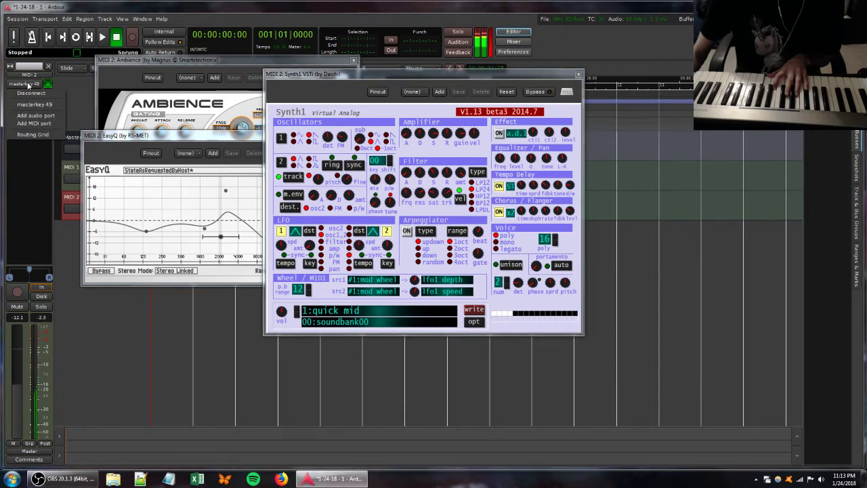
click(29, 94)
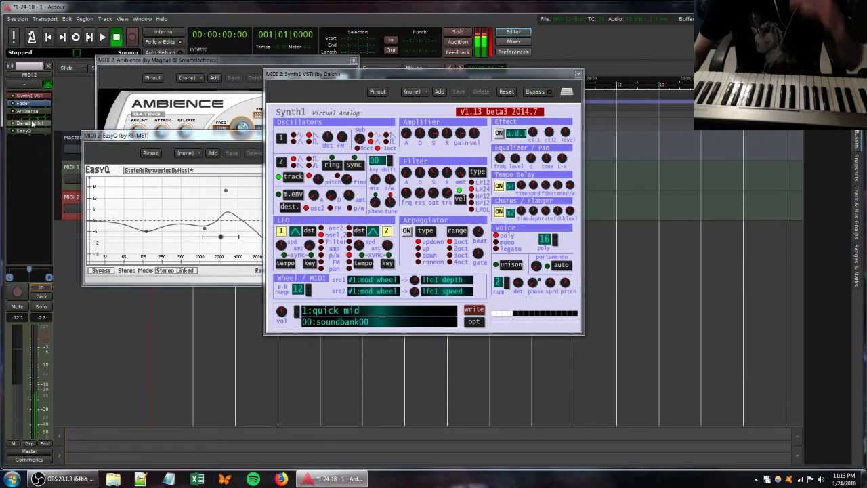
Step: Set Ambience's dry level to about -0.7 dB and pull its wet level down to about -59.8 dB
click(225, 68)
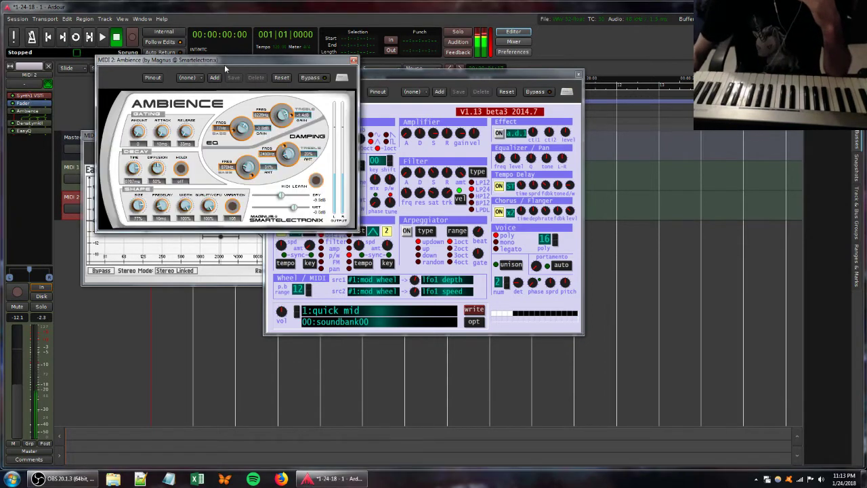
drag(287, 197, 290, 207)
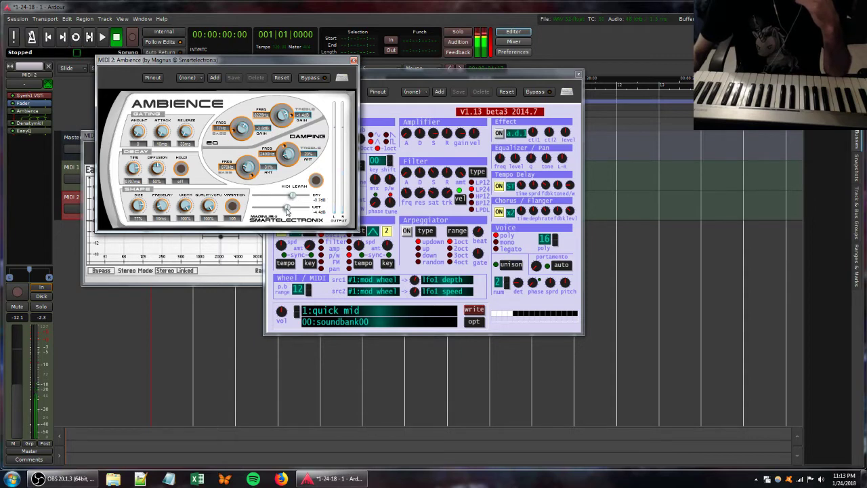
click(444, 211)
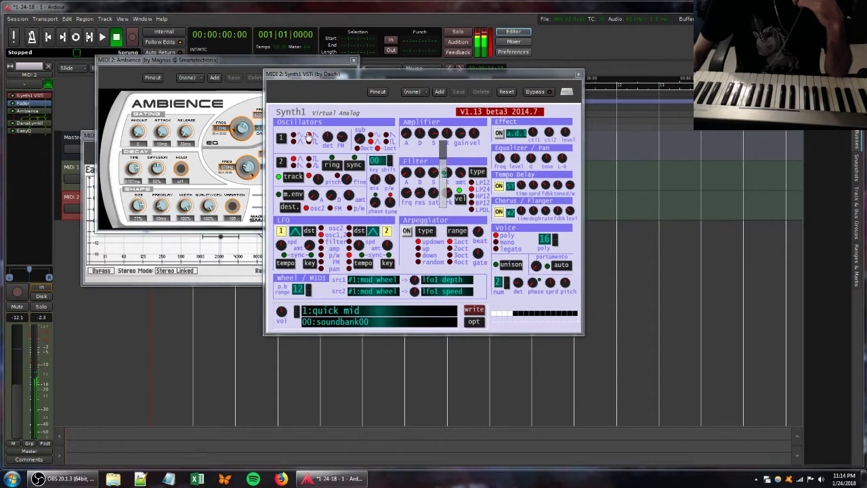
click(237, 60)
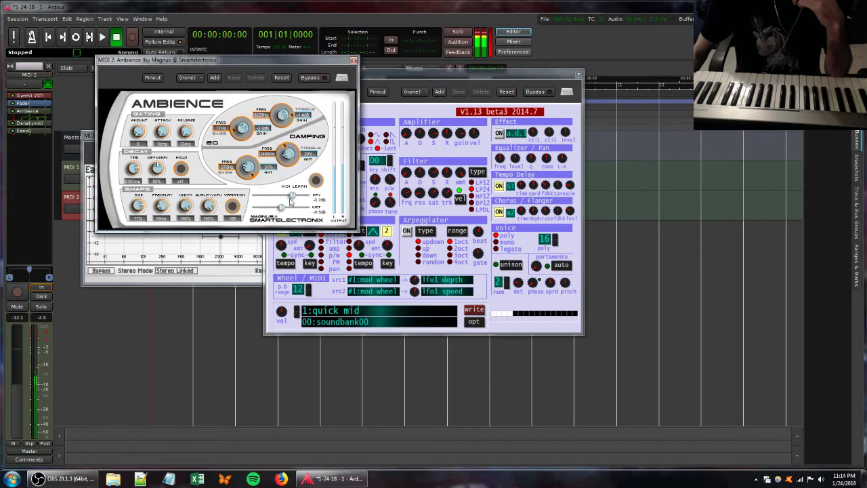
drag(288, 206, 260, 207)
Step: Bring Ambience's wet level back up and adjust the filter saturation in MIDI 2's Synth1
click(405, 189)
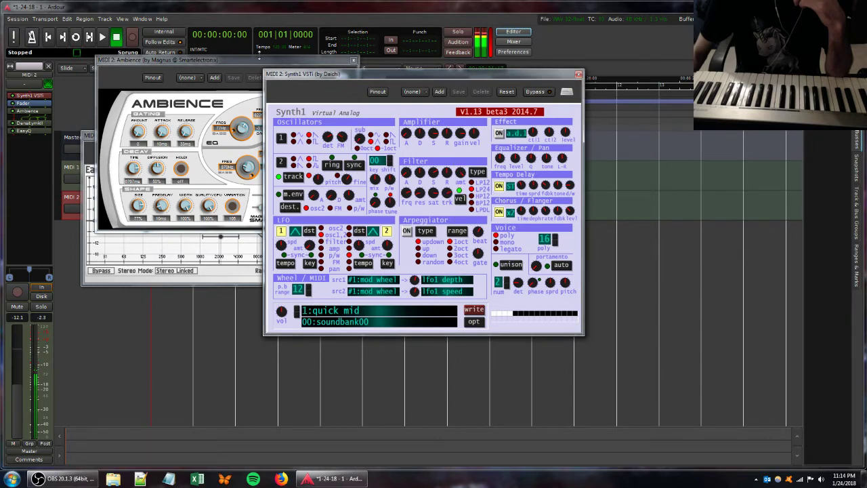
click(264, 62)
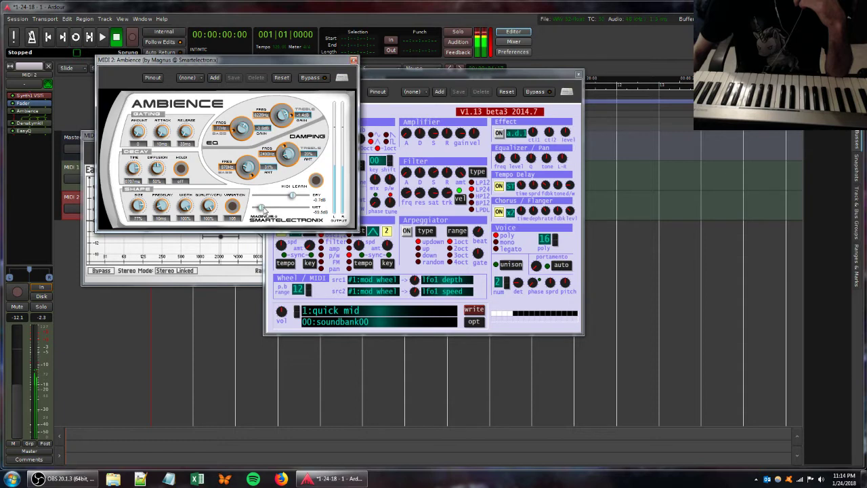
drag(260, 208, 283, 207)
click(439, 201)
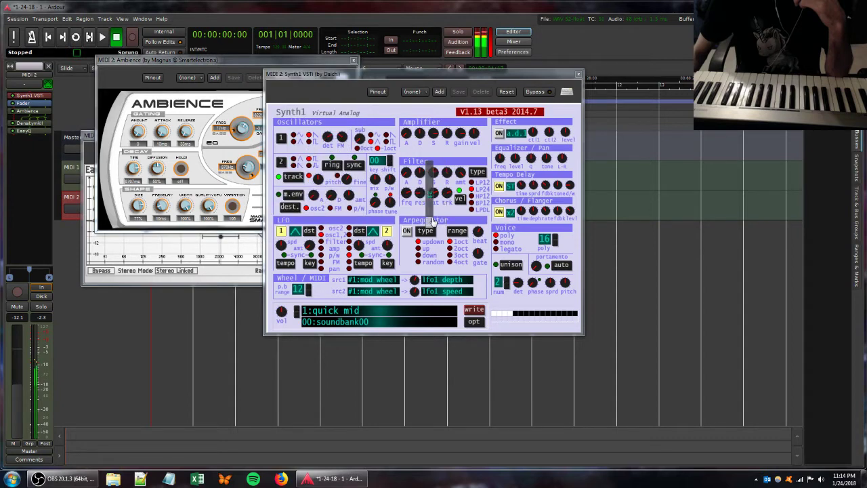
drag(432, 214, 431, 208)
drag(429, 188, 431, 178)
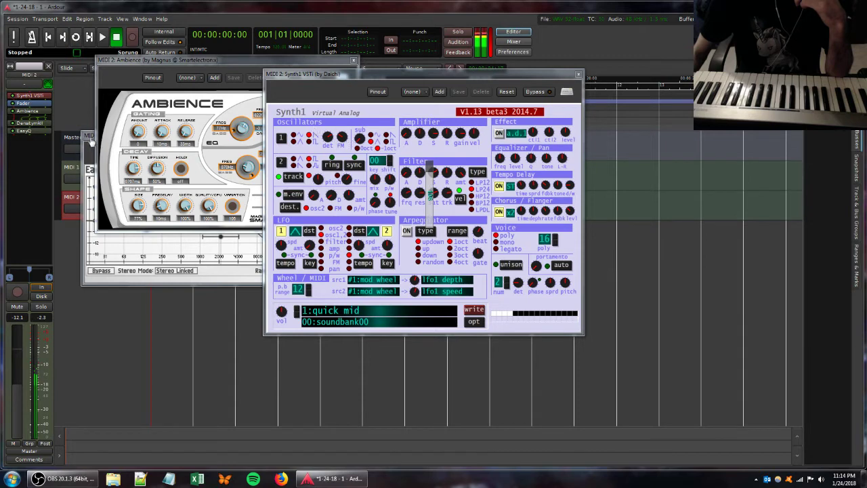
Step: Move EasyQ's highest band to 2.2 dB at about 6717 Hz and retune Synth1's filter resonance and release
click(92, 143)
drag(269, 246, 252, 216)
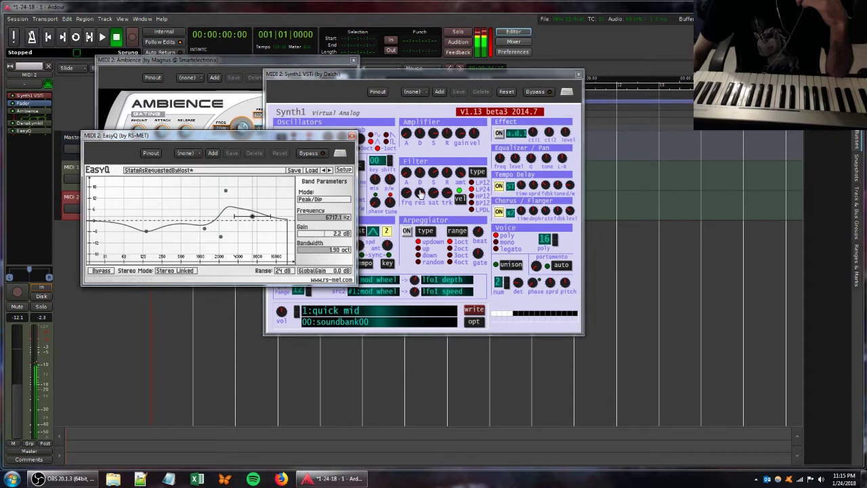
drag(420, 193, 432, 178)
drag(446, 174, 447, 178)
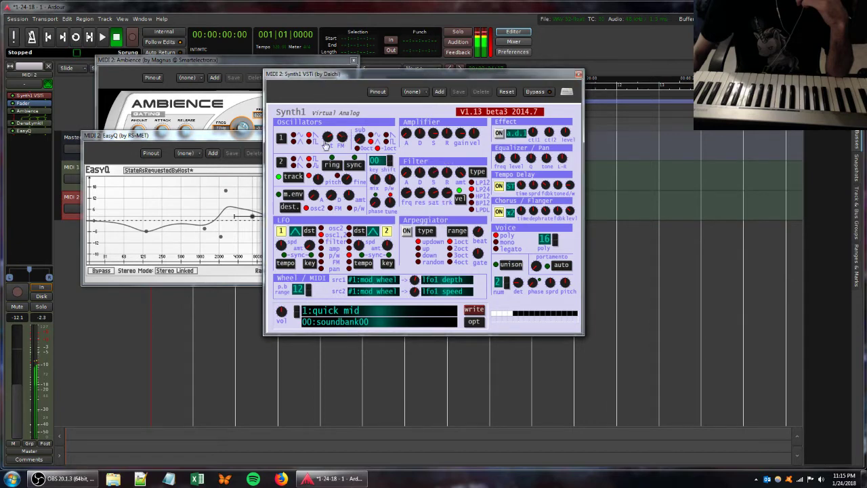
Step: Set Ambience's dry level to -inf dB and wet level to about -6.2 dB, and tweak Synth1's filter resonance and release
click(232, 62)
drag(296, 205, 258, 197)
drag(407, 196, 419, 180)
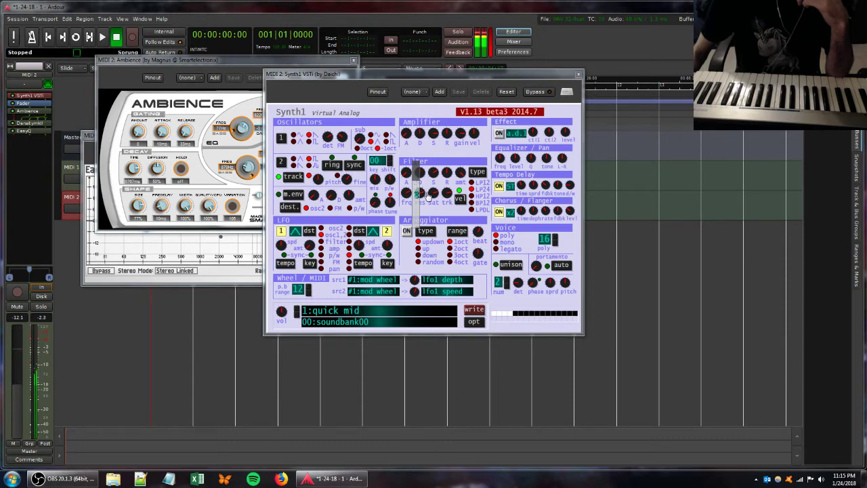
drag(446, 172, 445, 165)
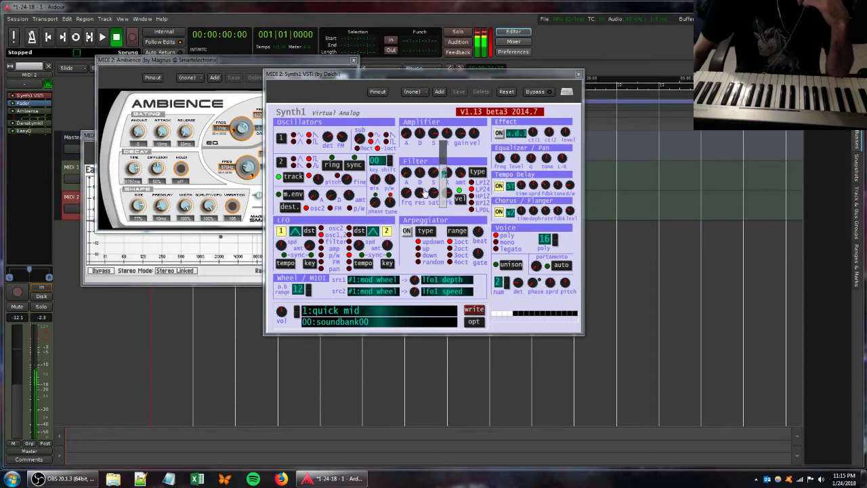
Step: Fine-tune Synth1's filter saturation, envelope amount, release, tracking and resonance together with the sub oscillator level
drag(431, 193, 432, 169)
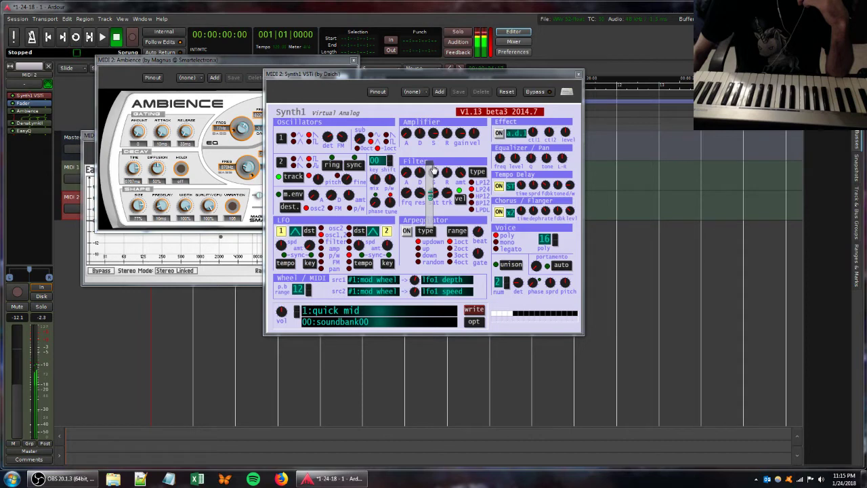
drag(432, 166, 458, 172)
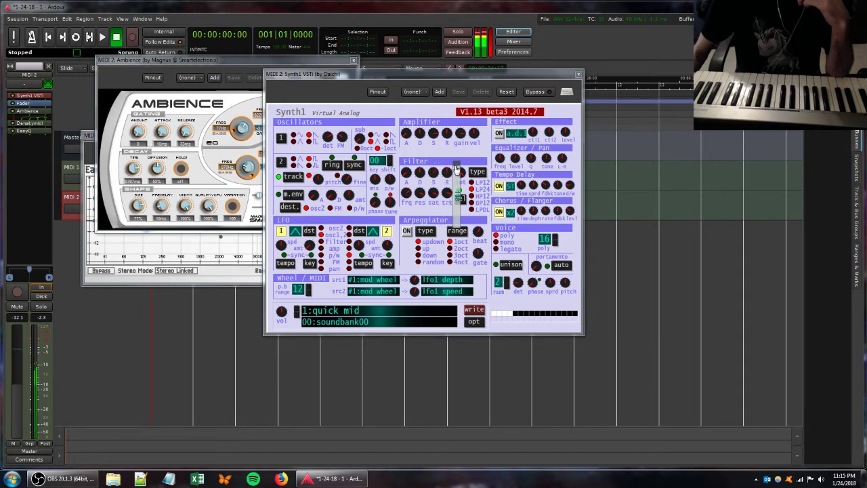
mouse_move(353, 140)
mouse_down()
mouse_move(356, 153)
mouse_move(354, 136)
mouse_up()
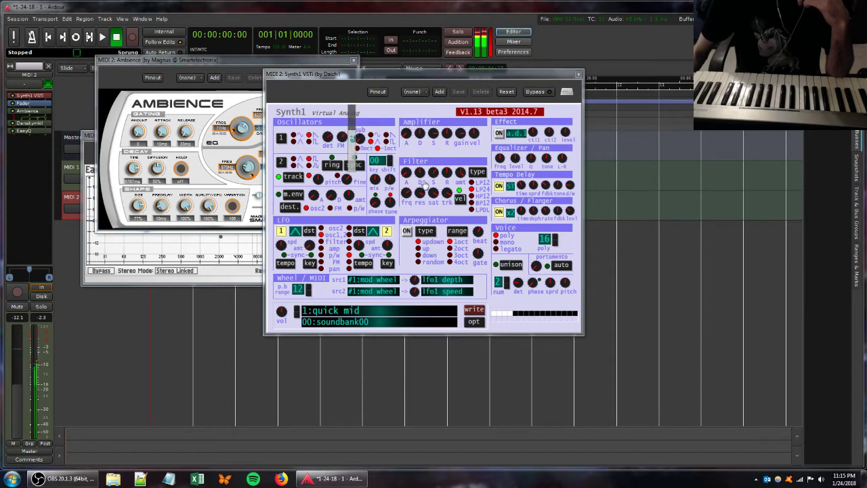
click(446, 172)
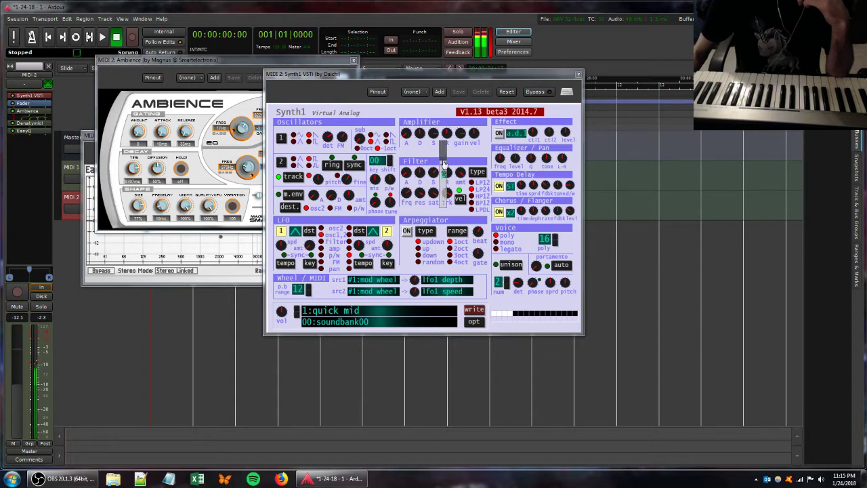
drag(443, 193, 445, 157)
drag(445, 149, 419, 192)
Step: Add an 18.2 dB EasyQ peak at about 13394 Hz with 0.81 oct bandwidth, and lower the MIDI 1 fader to about -73.6 dB
click(92, 137)
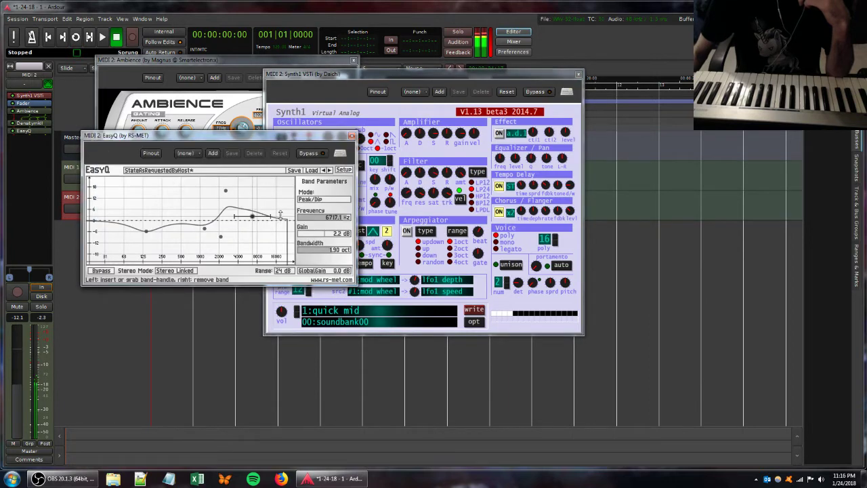
drag(252, 217, 272, 190)
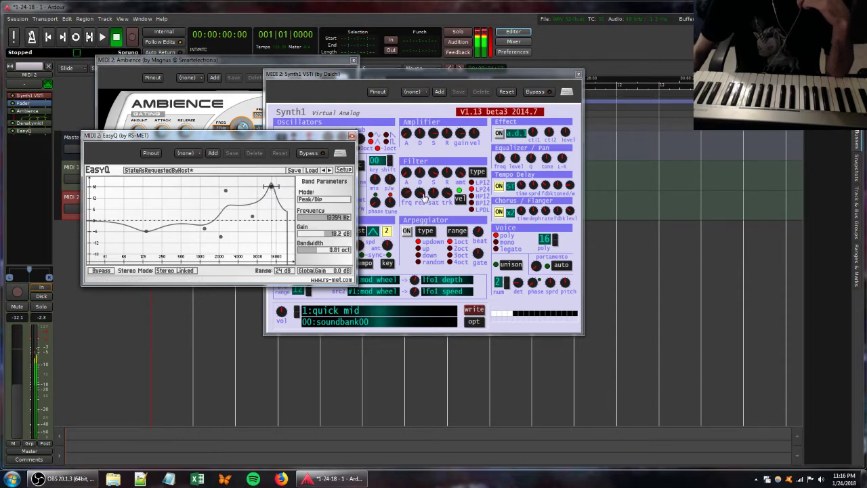
click(71, 173)
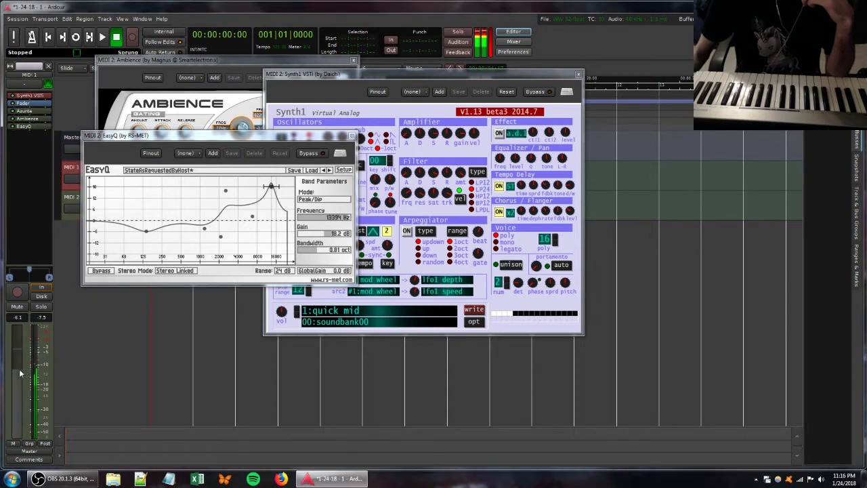
drag(19, 379, 22, 440)
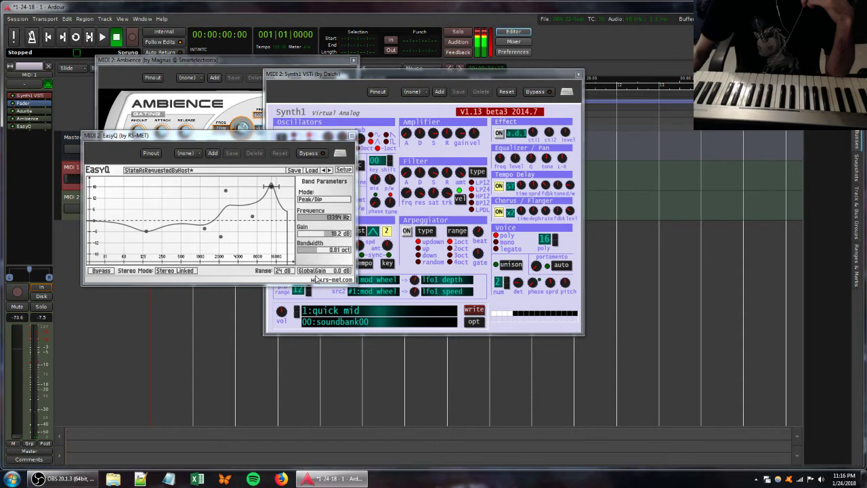
Step: Refine Synth1's filter saturation, resonance, envelope amount and key tracking, plus the sub oscillator level, for the brighter EQ
click(418, 202)
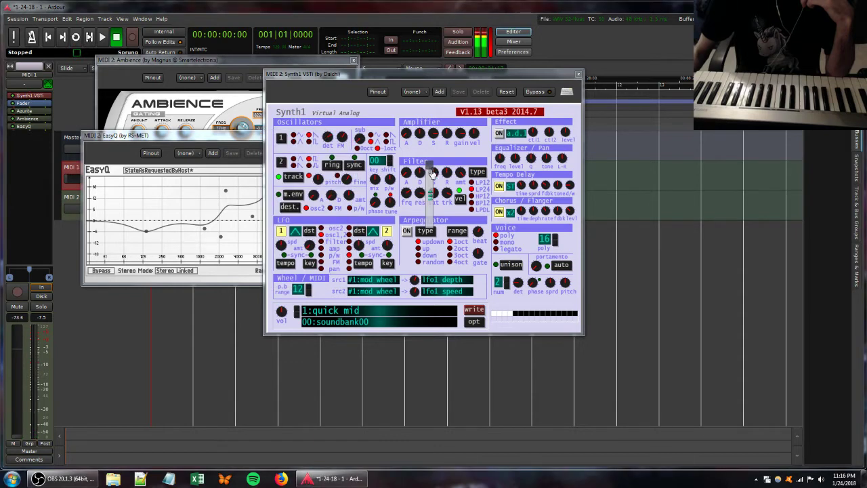
drag(430, 169, 417, 176)
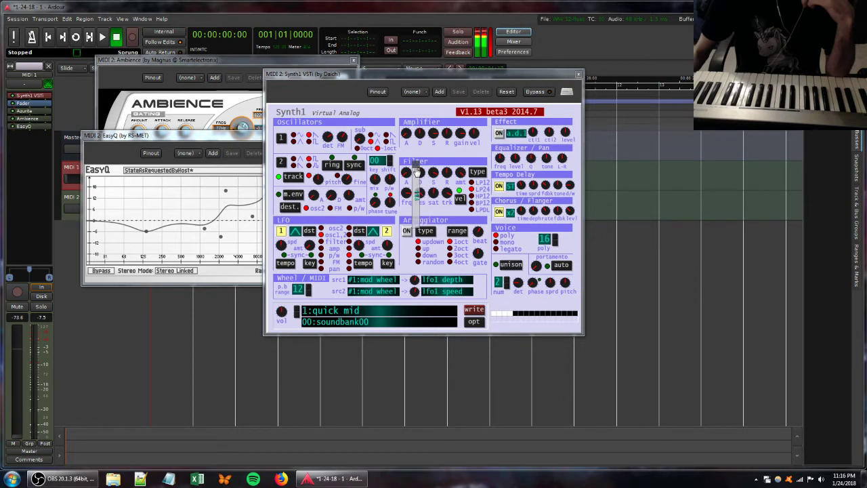
drag(459, 172, 459, 163)
drag(444, 195, 444, 173)
drag(352, 138, 352, 123)
Step: Remove the MIDI 1 track from the session and close MIDI 2's Synth1 and EasyQ windows
right_click(79, 166)
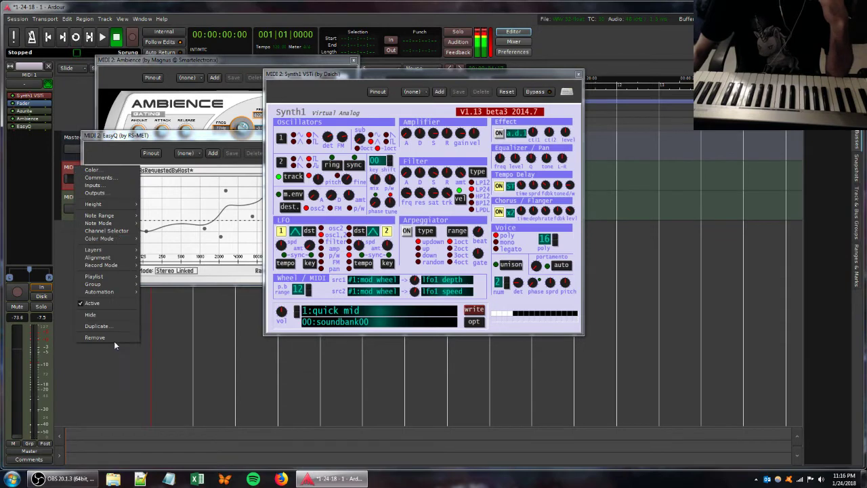
click(113, 338)
click(518, 259)
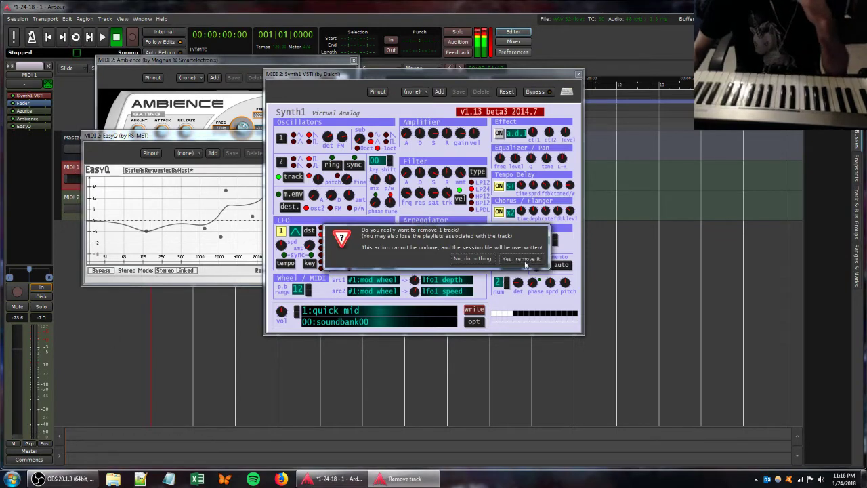
click(578, 73)
click(352, 136)
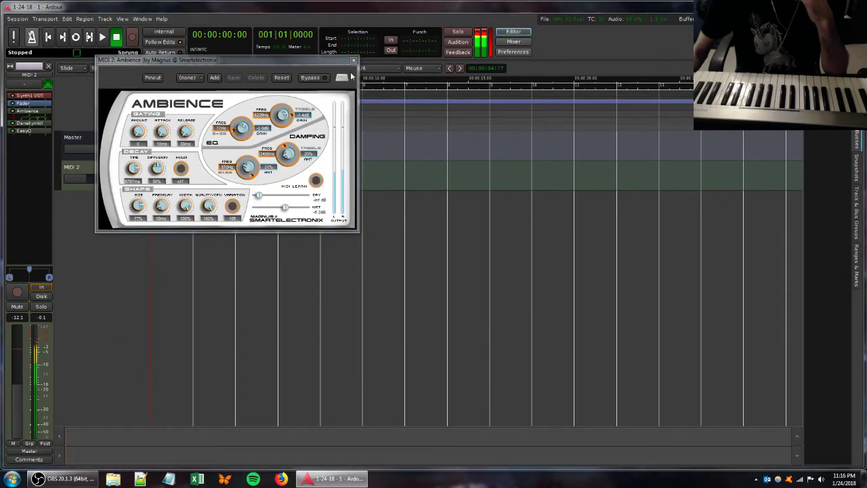
Step: Close the Ambience window, add one MIDI track with the Synth1 VSTi instrument, and assign the masterkey 49 keyboard as its input
click(354, 59)
double_click(91, 213)
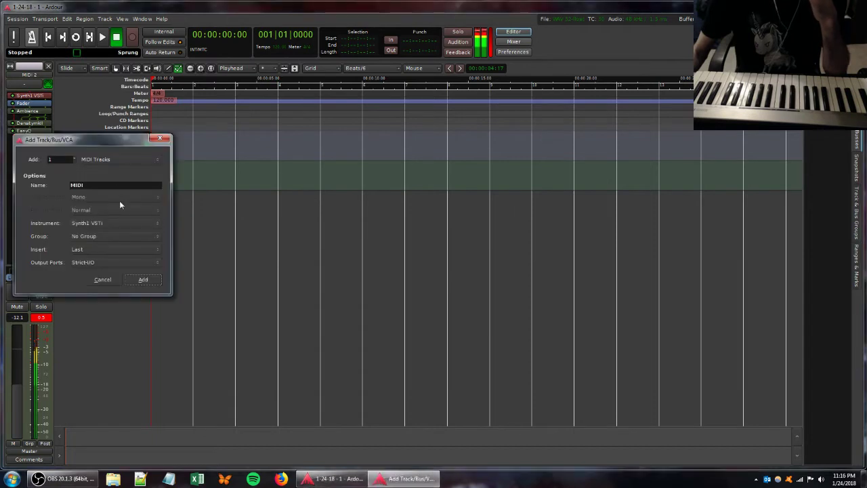
click(145, 281)
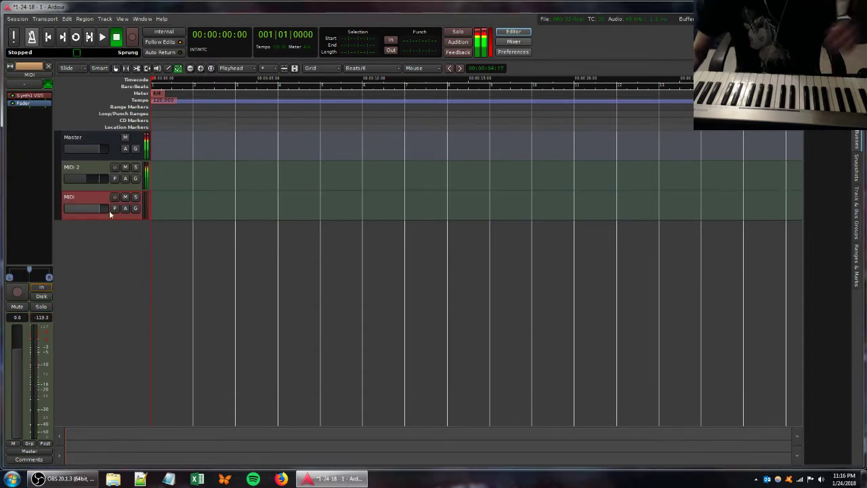
click(29, 83)
click(32, 107)
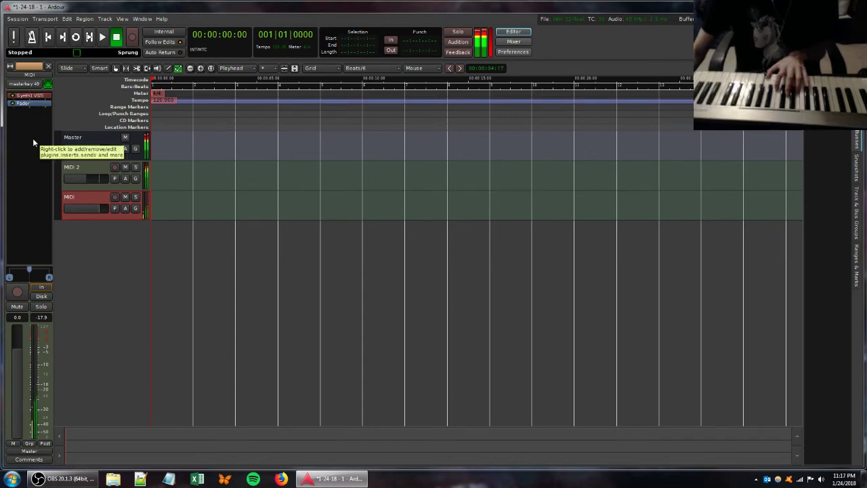
Step: Open the new MIDI track's Synth1, adjust its filter release, frequency and resonance, and move its window clear of the mixer strip
double_click(27, 96)
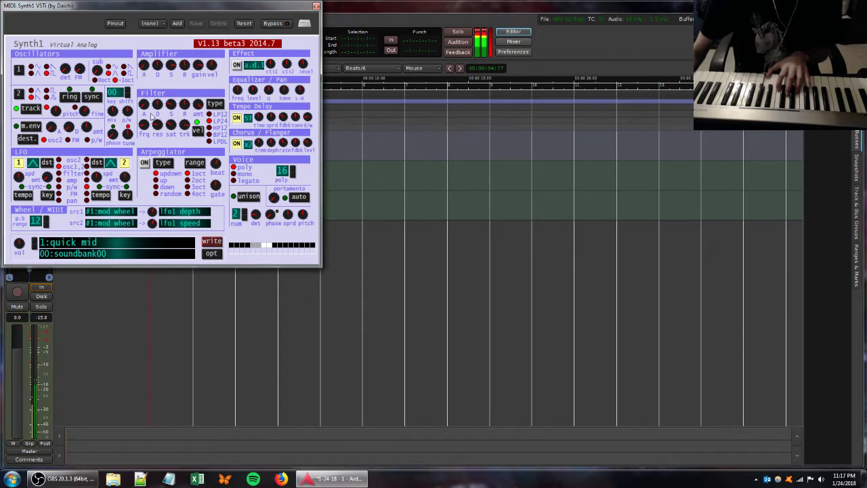
drag(182, 107, 185, 99)
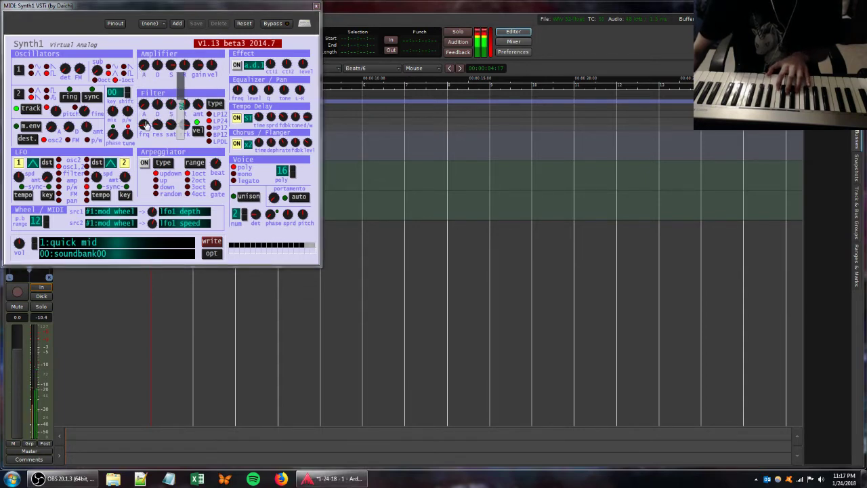
mouse_move(145, 126)
mouse_down()
mouse_move(150, 142)
mouse_move(152, 133)
mouse_up()
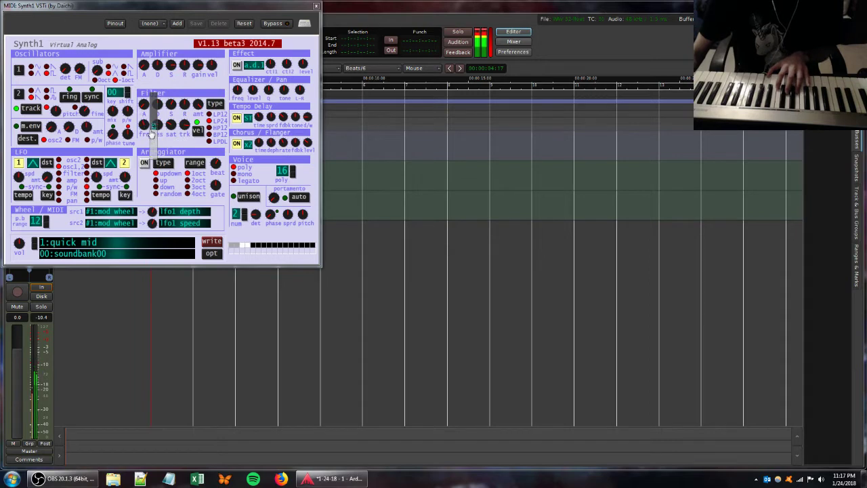
click(160, 6)
drag(155, 7, 282, 41)
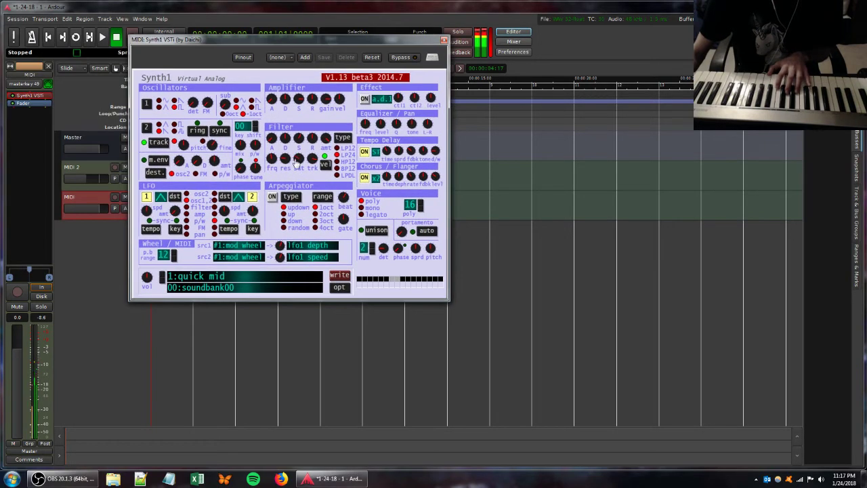
Step: Adjust Synth1's decay, sub oscillator level and filter saturation on the new MIDI track
click(284, 138)
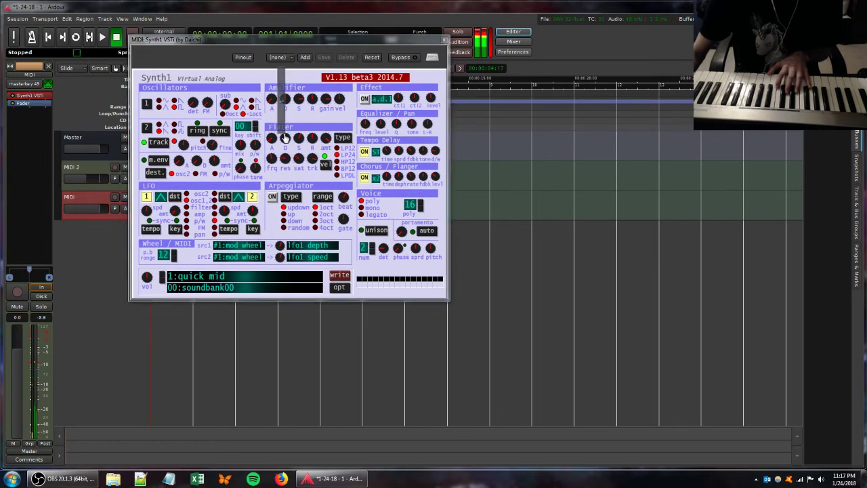
click(215, 101)
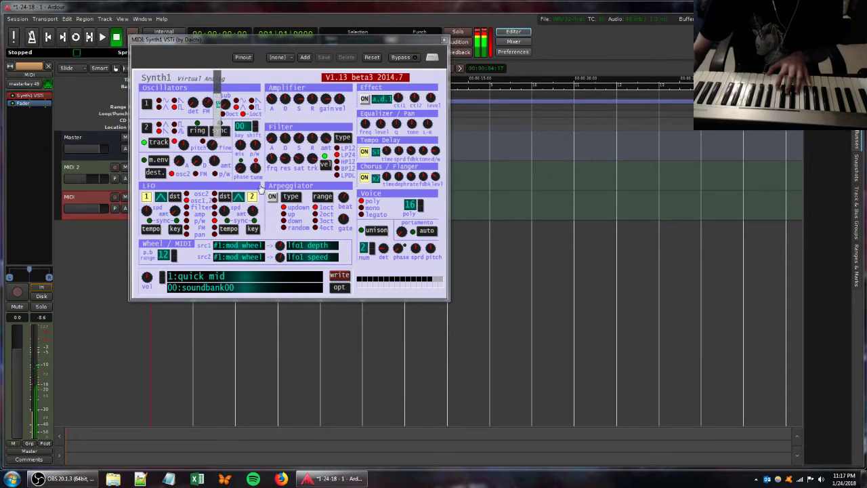
drag(303, 159, 309, 149)
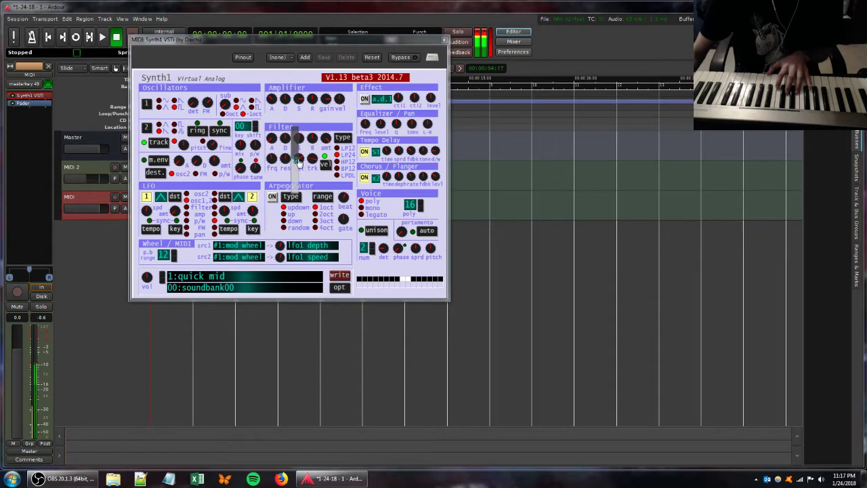
Step: Add BIONIC DELAY after the fader with both grooves at 75.00 and the mix at 58.00
right_click(23, 119)
mouse_move(41, 121)
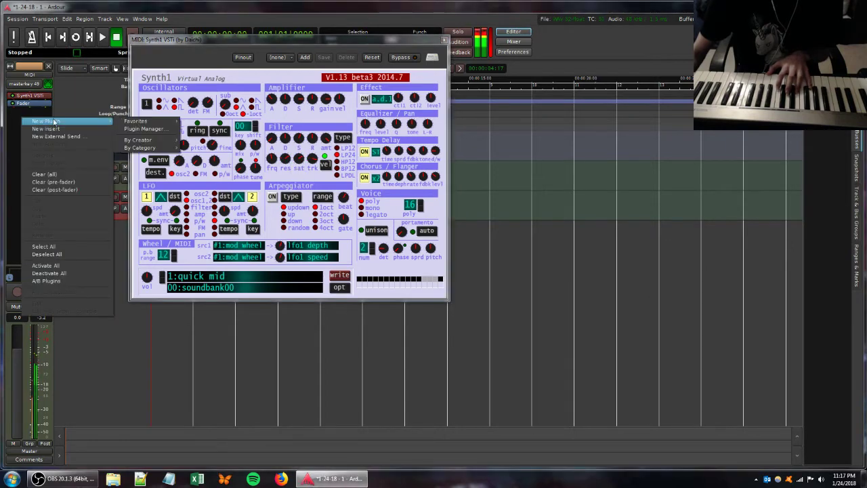
mouse_move(136, 121)
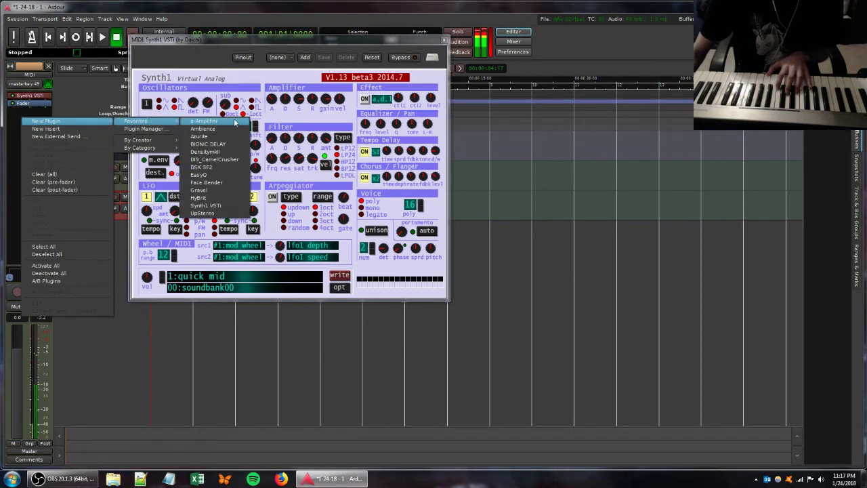
click(211, 144)
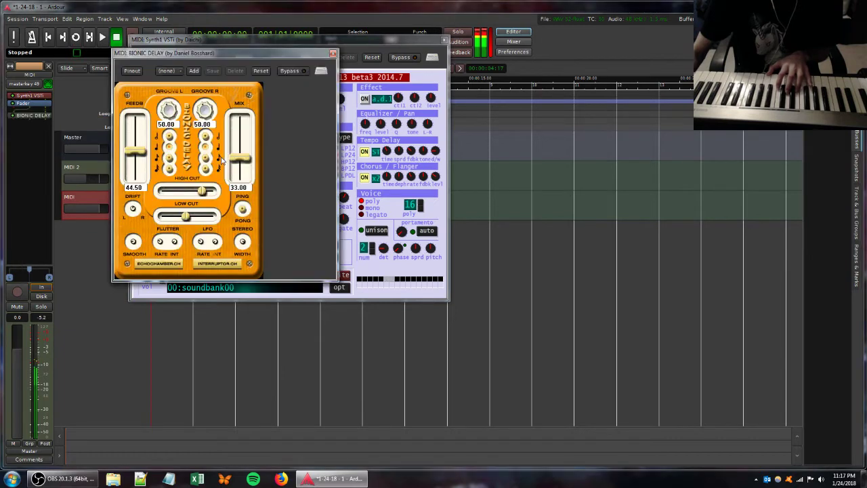
click(169, 160)
drag(168, 112, 205, 99)
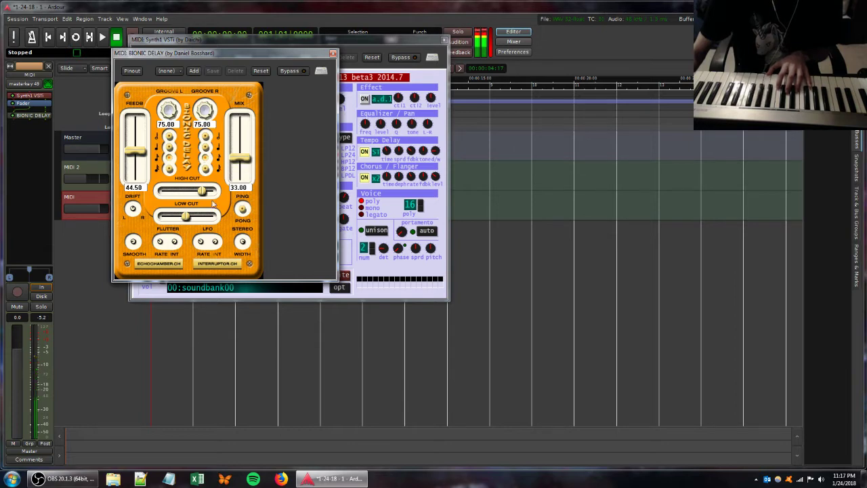
drag(241, 161, 237, 138)
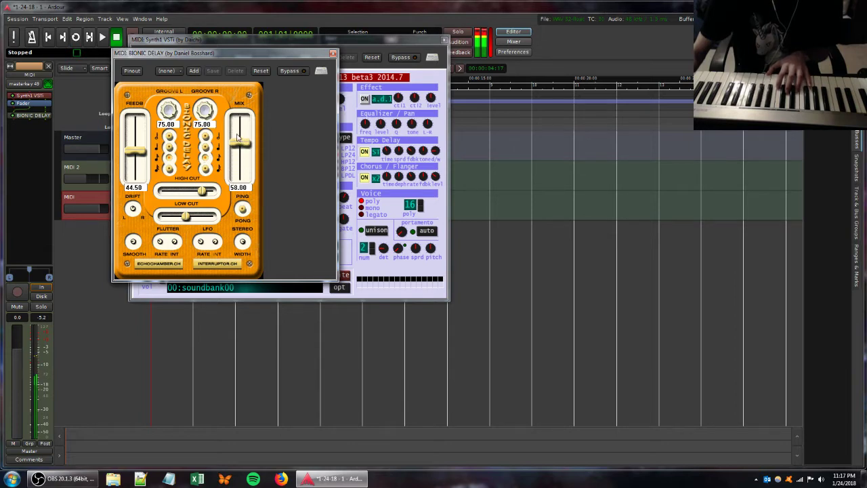
Step: Arrange the Synth1 and BIONIC DELAY windows clear of the tempo ruler and set the session tempo to 119 BPM
click(361, 42)
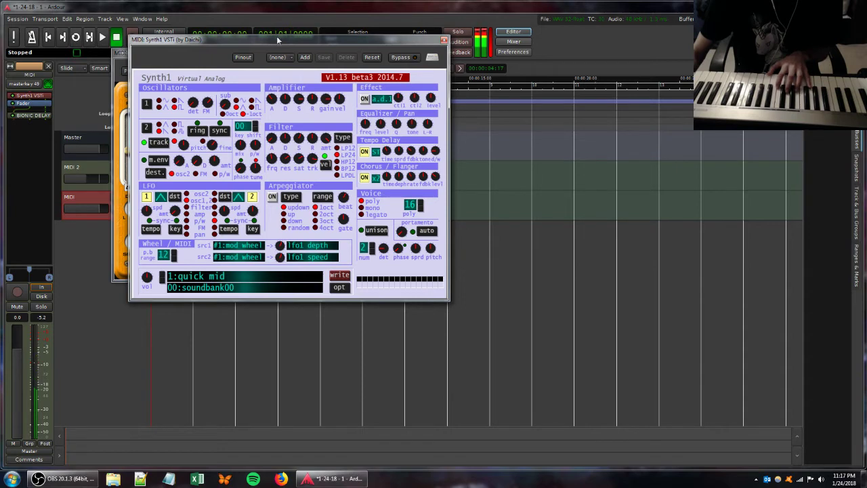
drag(277, 41, 477, 63)
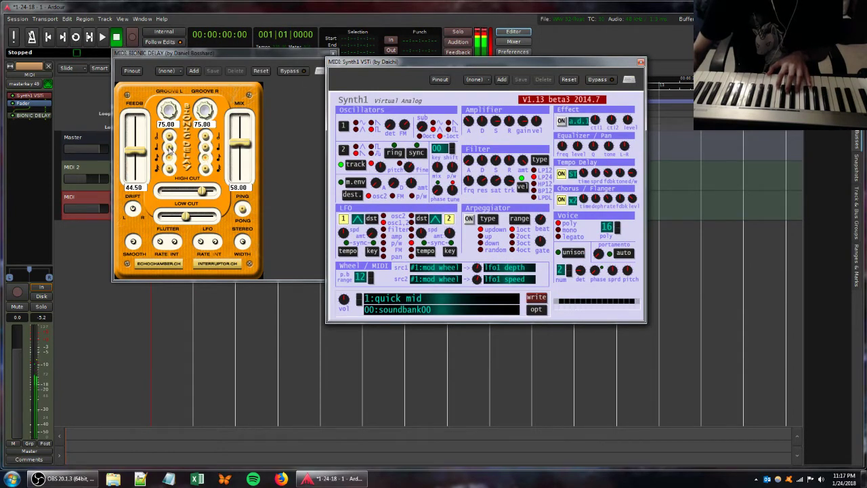
click(171, 152)
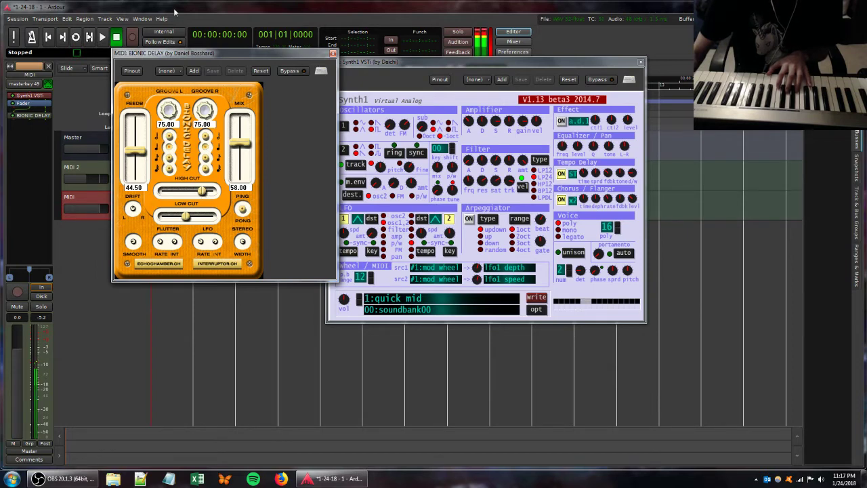
drag(165, 54, 226, 97)
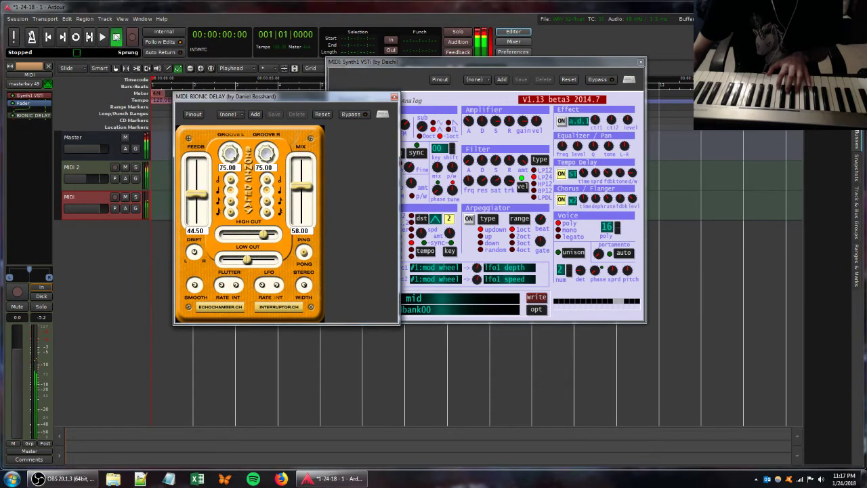
double_click(159, 100)
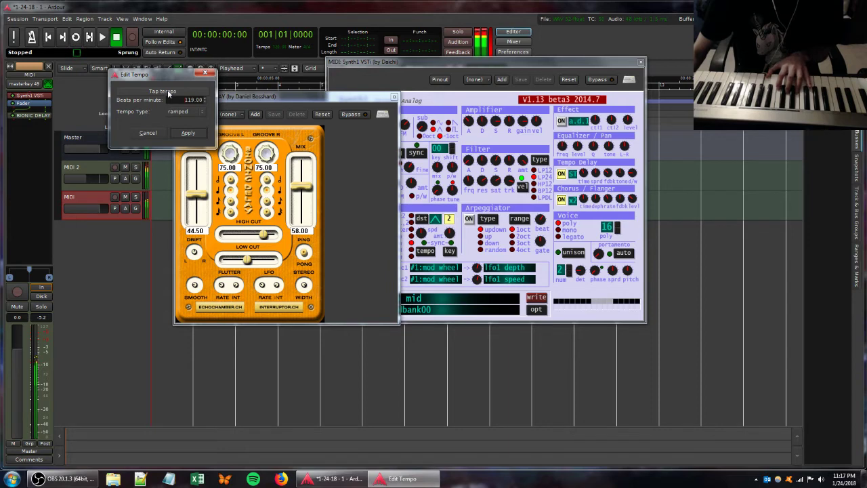
click(189, 132)
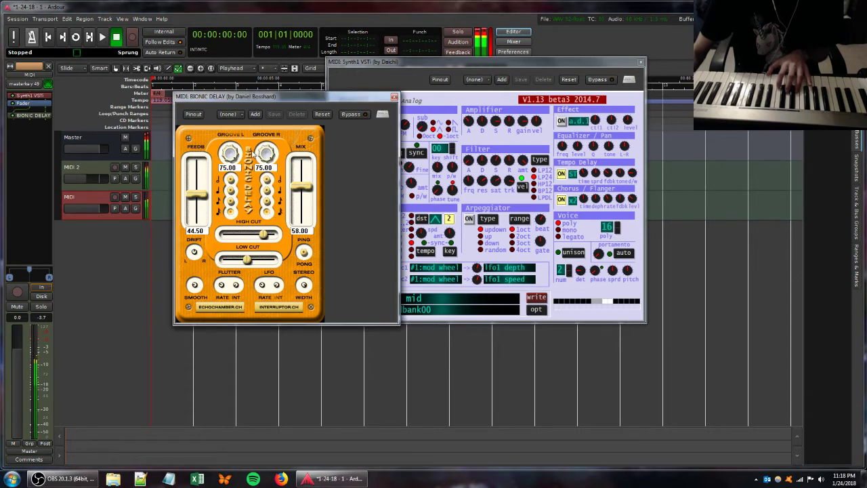
Step: Raise BIONIC DELAY's high cut and set its mix to 73.50, and adjust Synth1's filter resonance
drag(232, 157, 222, 120)
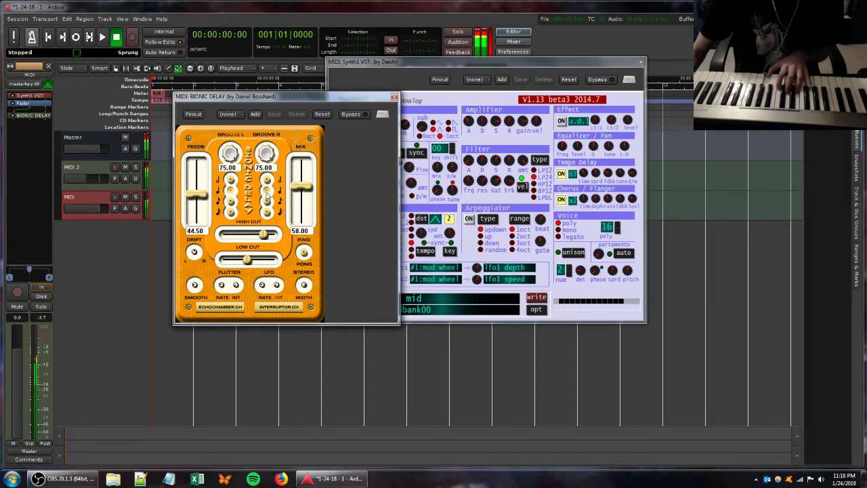
drag(269, 233, 279, 235)
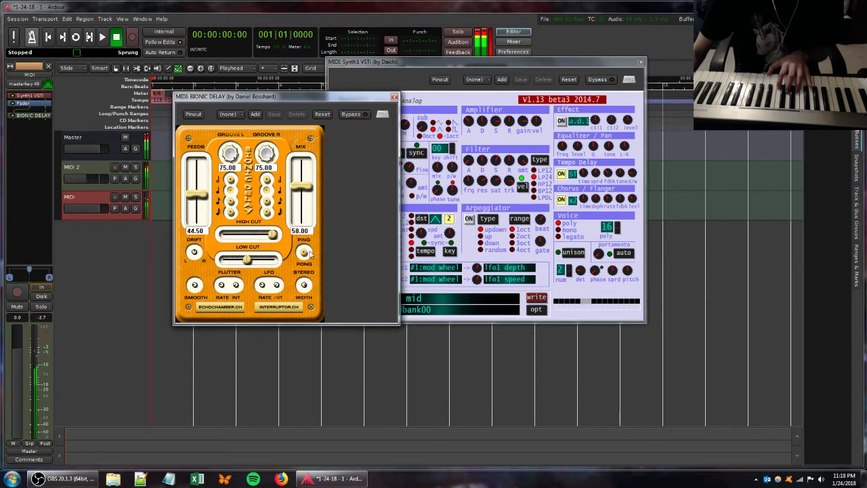
click(479, 180)
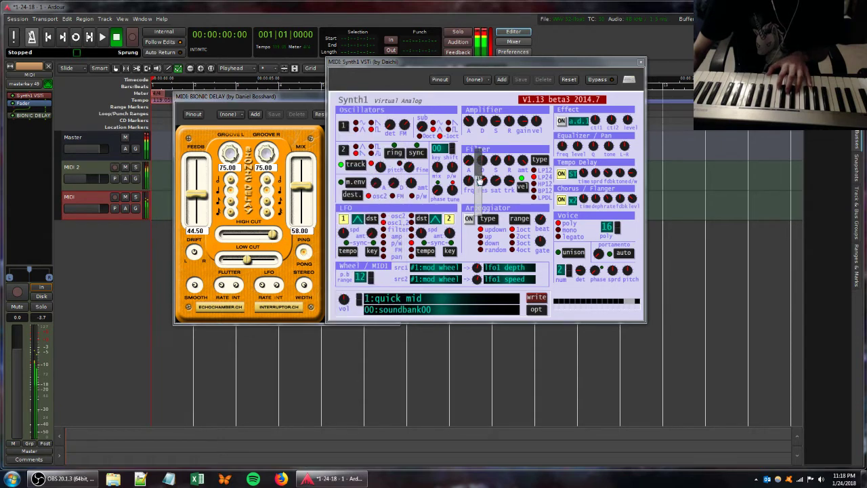
drag(477, 167, 485, 186)
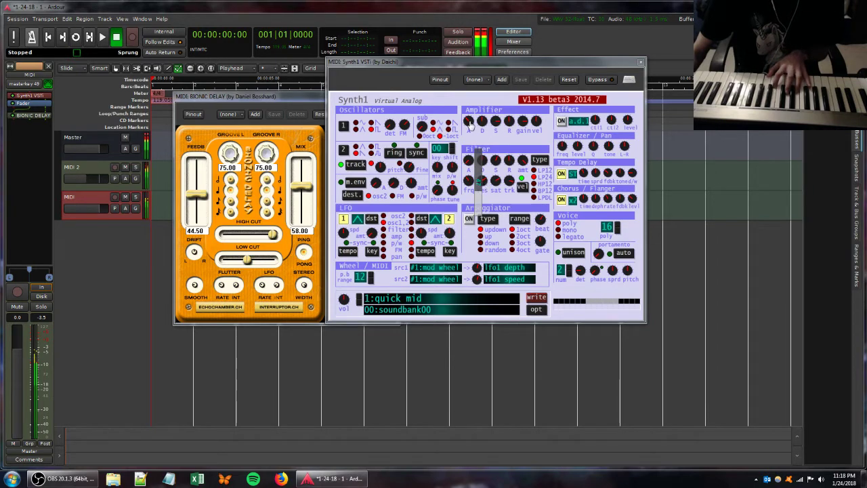
drag(301, 195, 305, 177)
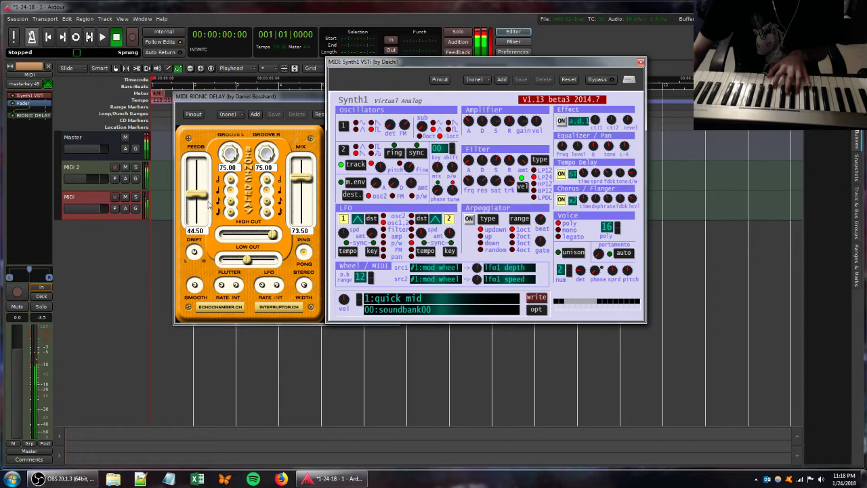
Step: Add the Azurite chorus after BIONIC DELAY and switch it from mono to stereo
right_click(31, 135)
mouse_move(36, 138)
mouse_move(160, 138)
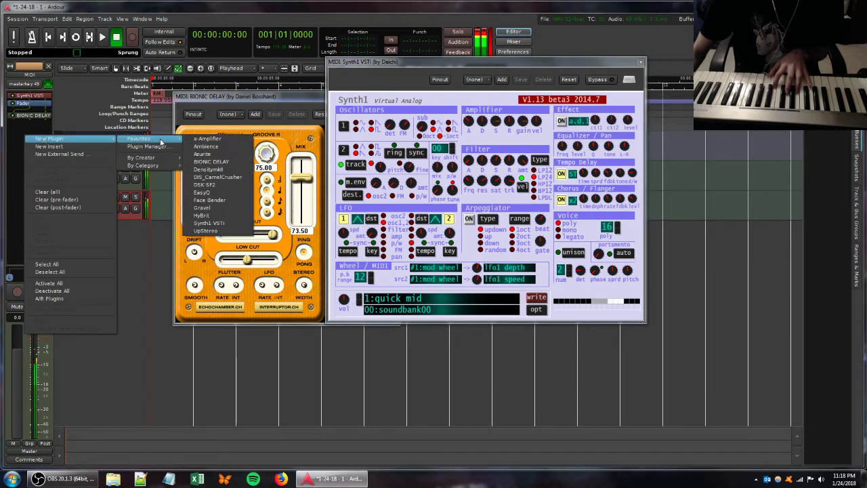
click(228, 158)
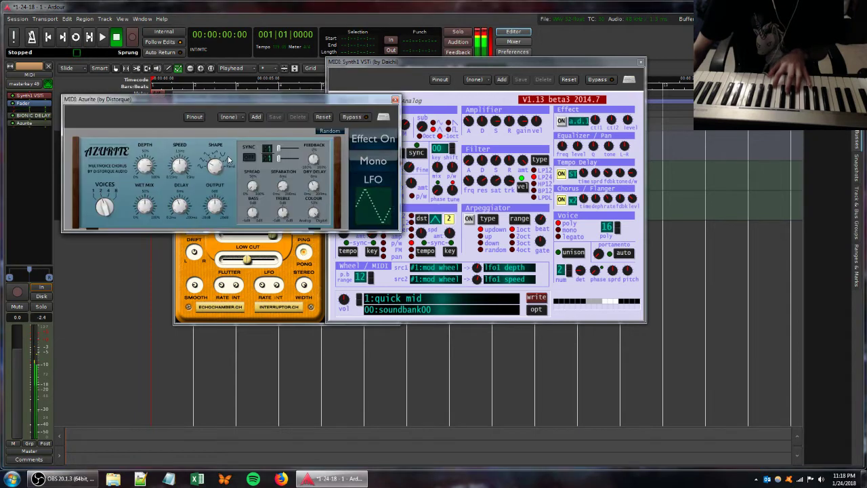
click(363, 163)
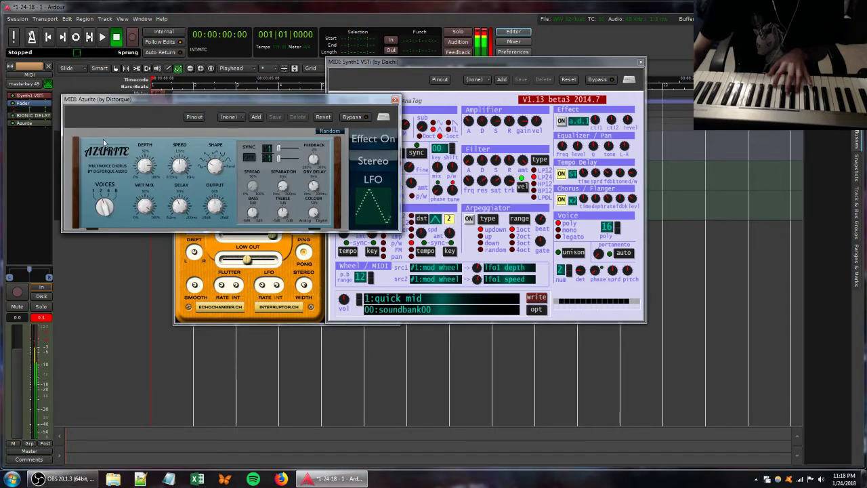
Step: Add Ambience after Azurite with the dry level at 1.0 dB and the wet level at -4.0 dB
right_click(26, 144)
mouse_move(42, 147)
mouse_move(139, 145)
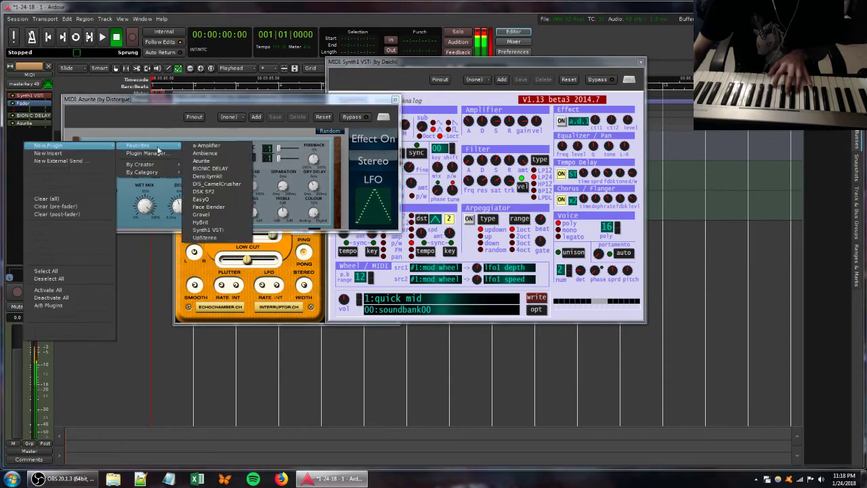
click(227, 150)
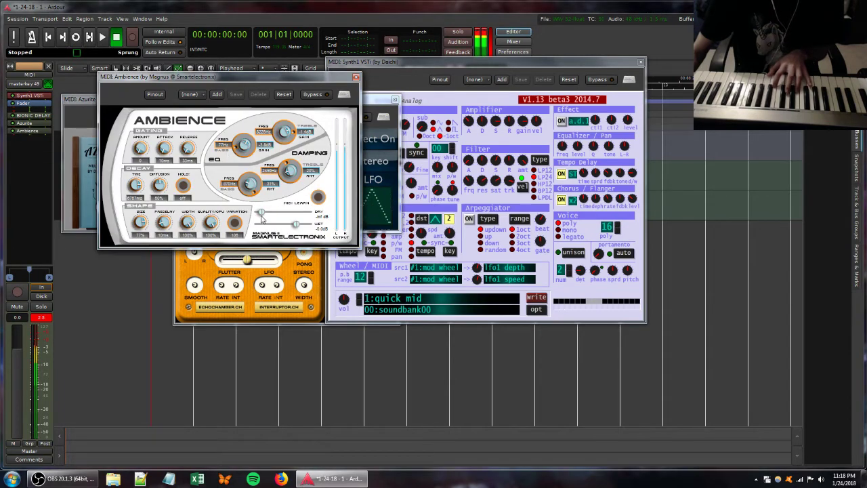
drag(260, 212, 293, 229)
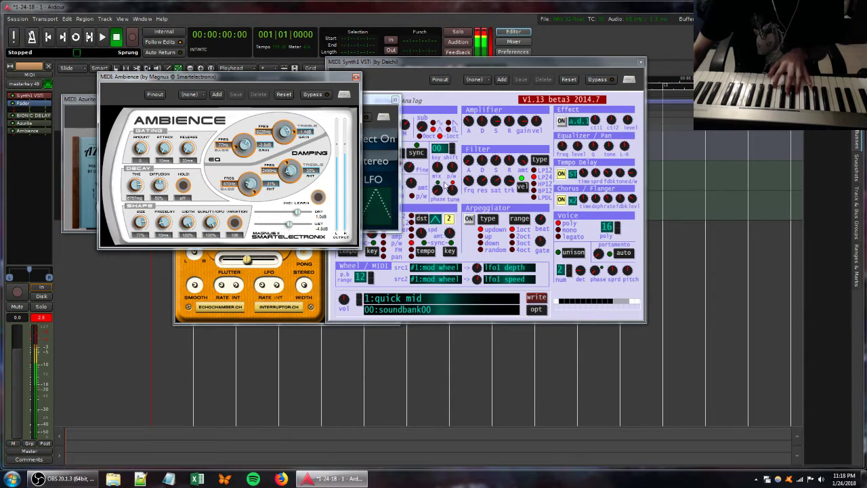
Step: Raise Synth1's filter saturation, and bring the Azurite and Ambience windows forward in turn
click(494, 165)
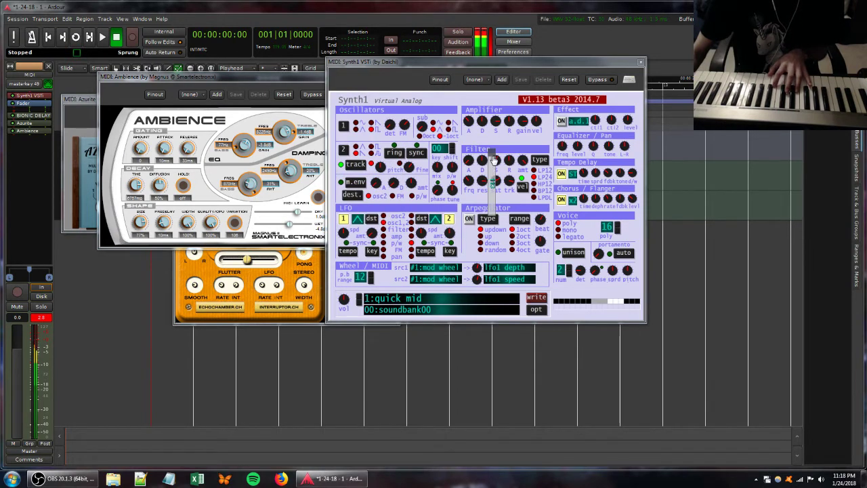
click(88, 101)
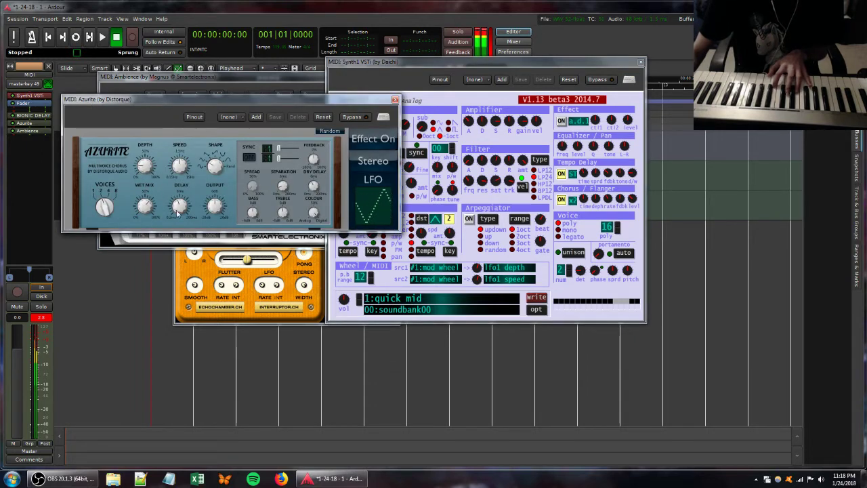
click(212, 78)
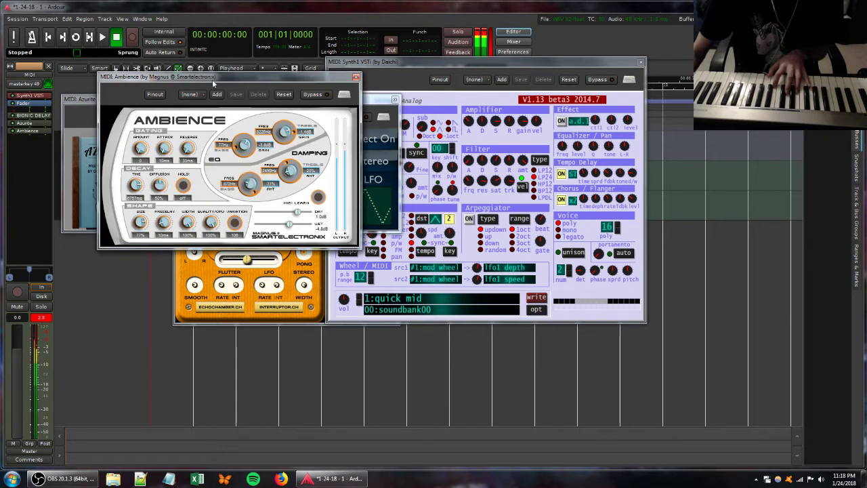
Step: Set Ambience's wet level to -24.5 dB and adjust Synth1's filter envelope, saturation and amplifier envelope
drag(289, 226, 271, 226)
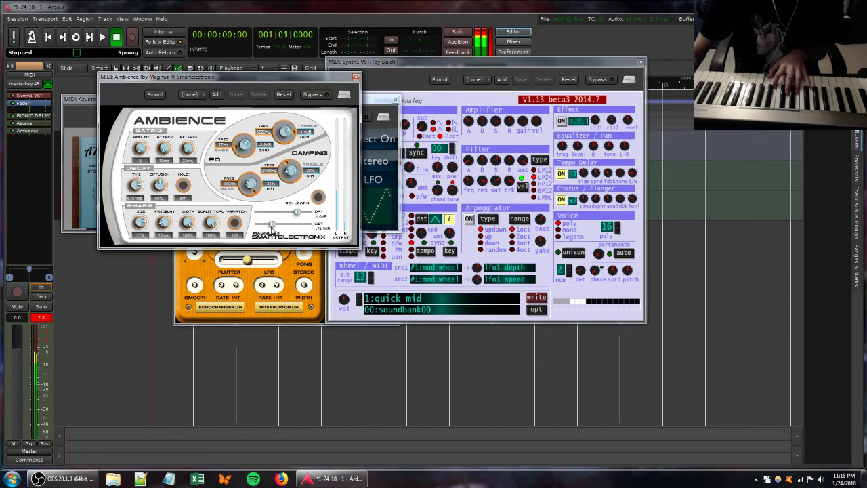
click(511, 183)
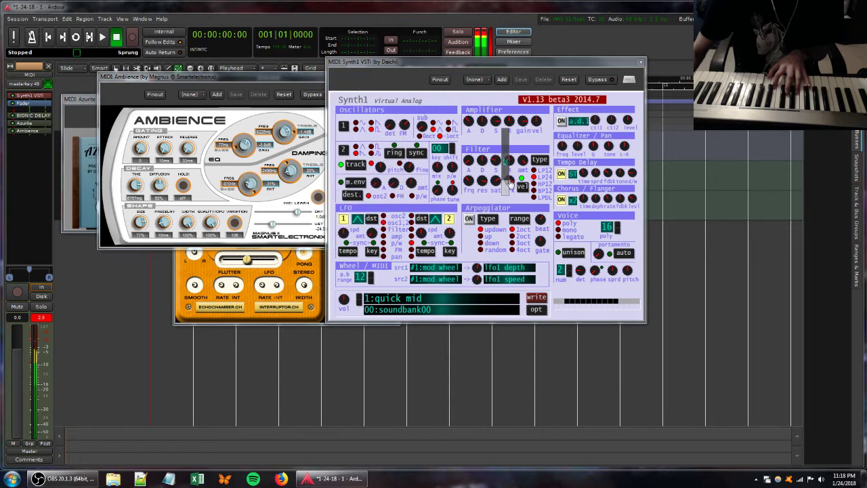
drag(510, 188, 510, 166)
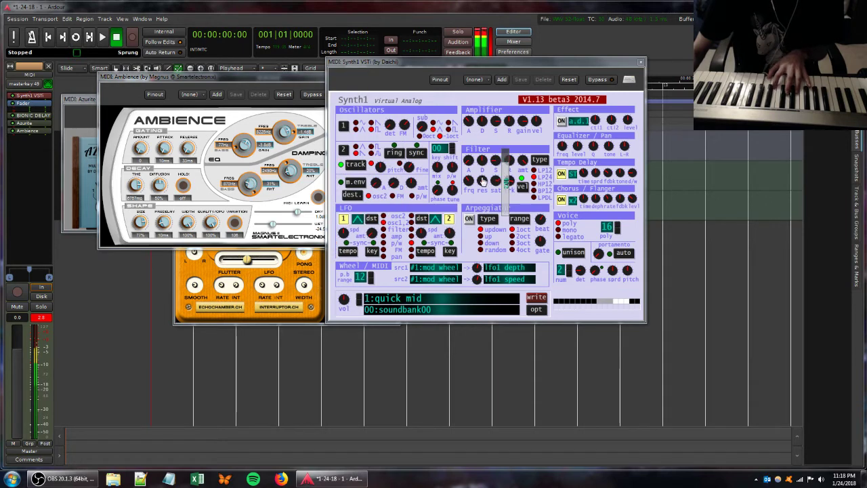
drag(469, 123, 509, 177)
click(495, 122)
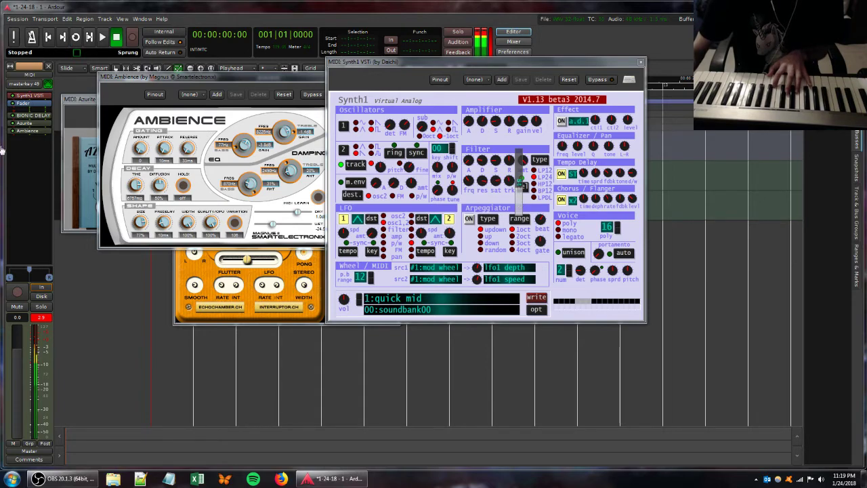
Step: Move the Azurite window off the track list, and lower the MIDI fader to -16.3 dB and the MIDI 2 fader to -65.2 dB
drag(89, 101, 275, 148)
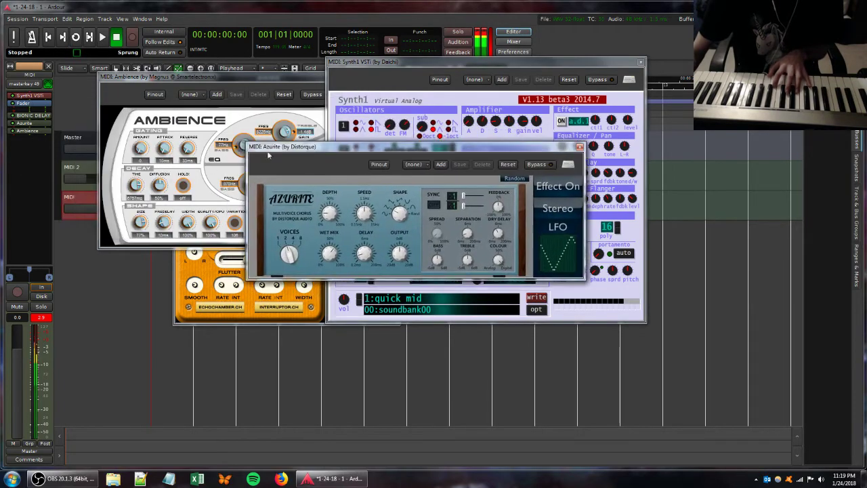
click(90, 164)
drag(19, 387, 19, 421)
click(73, 202)
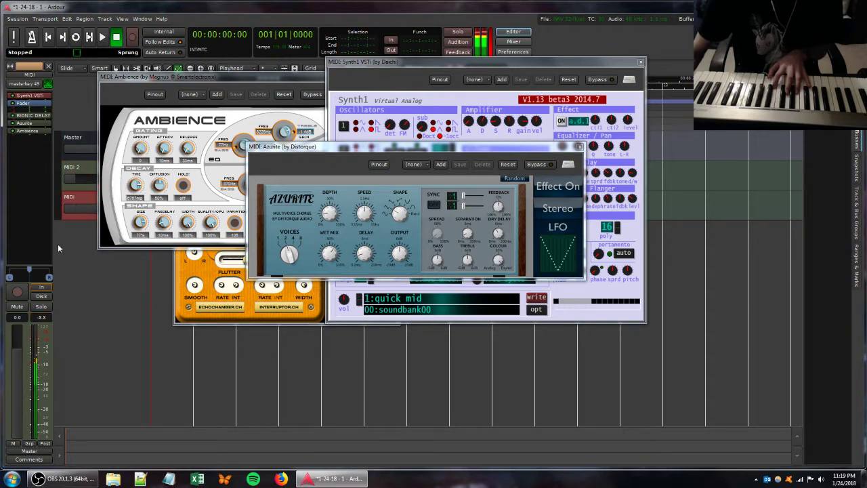
drag(18, 361, 22, 423)
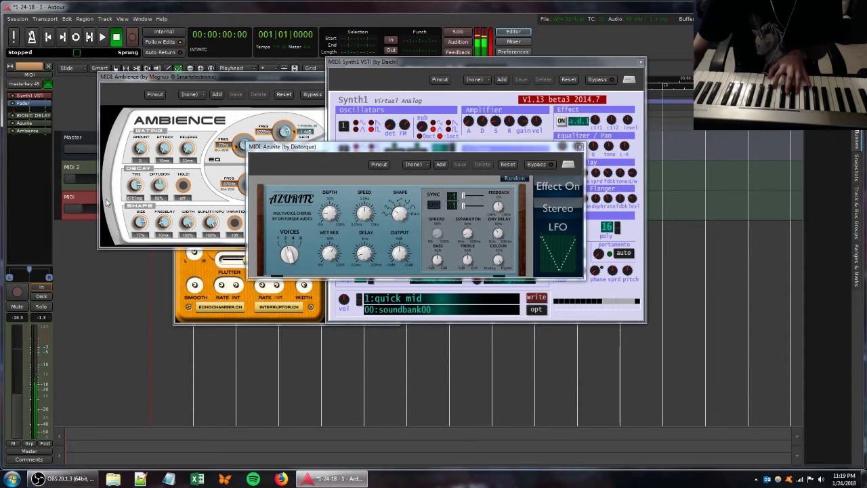
click(95, 171)
drag(21, 421, 23, 442)
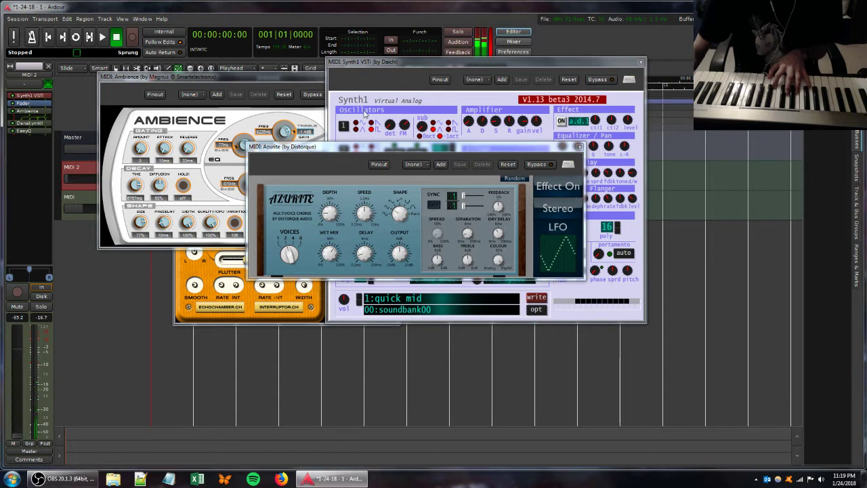
Step: Bring Synth1 forward and adjust its filter frequency, resonance and envelope
click(403, 70)
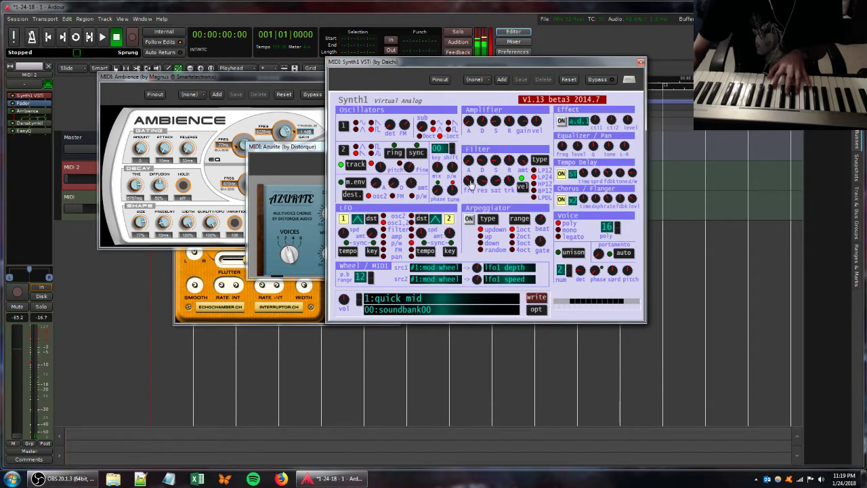
drag(470, 184, 505, 145)
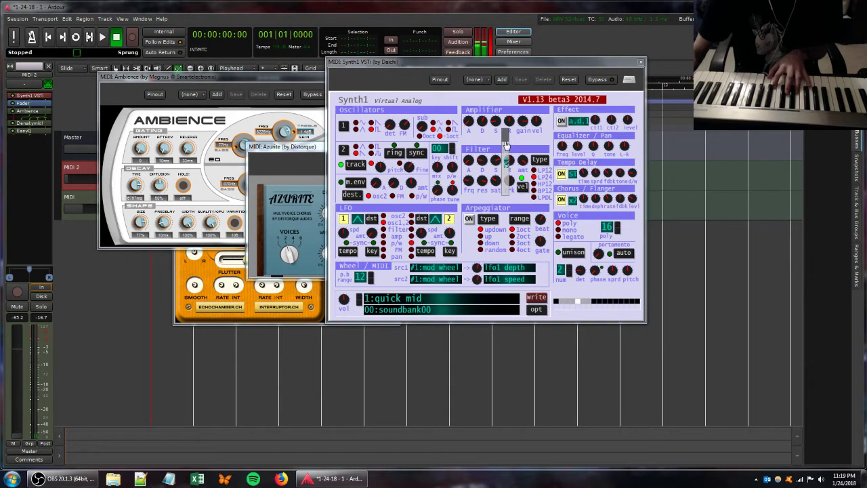
drag(484, 183, 492, 199)
Step: Check the EasyQ settings on MIDI 2, close them, and remove the MIDI 2 track from the session
double_click(24, 130)
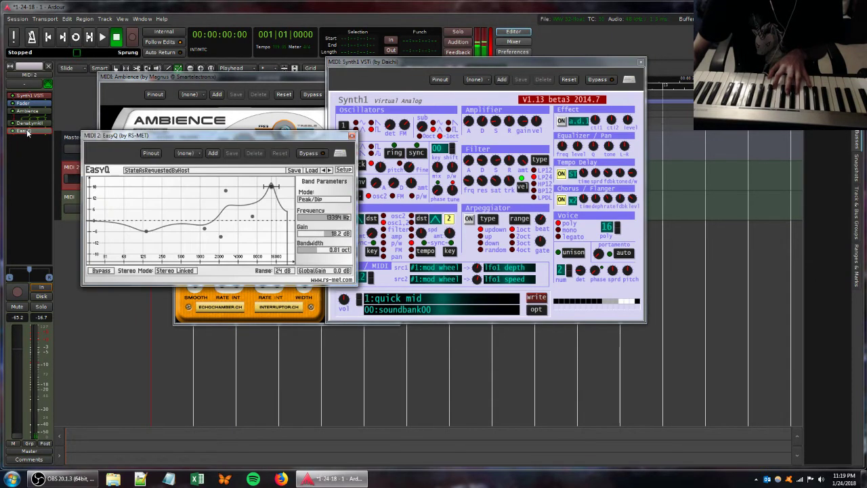
click(351, 135)
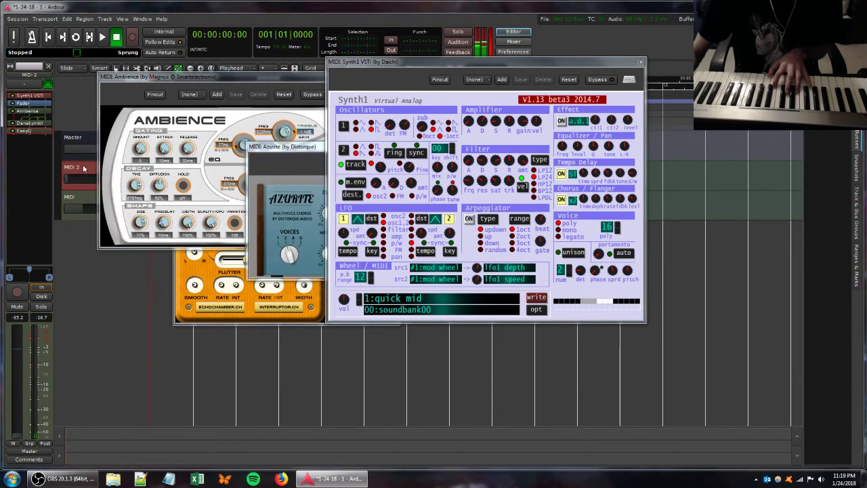
right_click(84, 167)
click(122, 337)
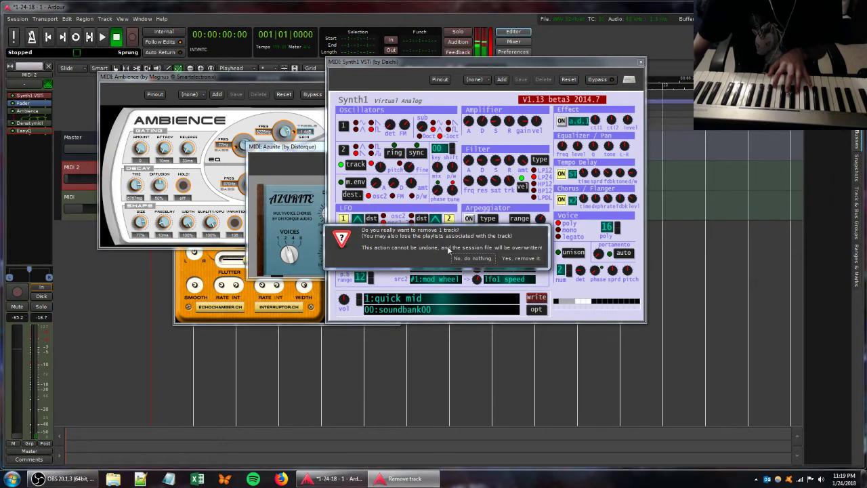
click(519, 260)
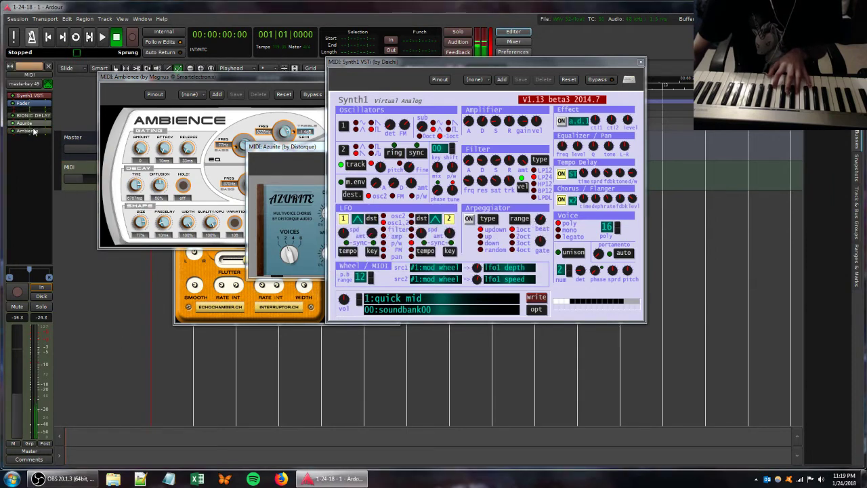
Step: Add EasyQ after Ambience on the MIDI track and adjust Synth1's filter saturation
right_click(34, 159)
mouse_move(34, 160)
mouse_move(146, 160)
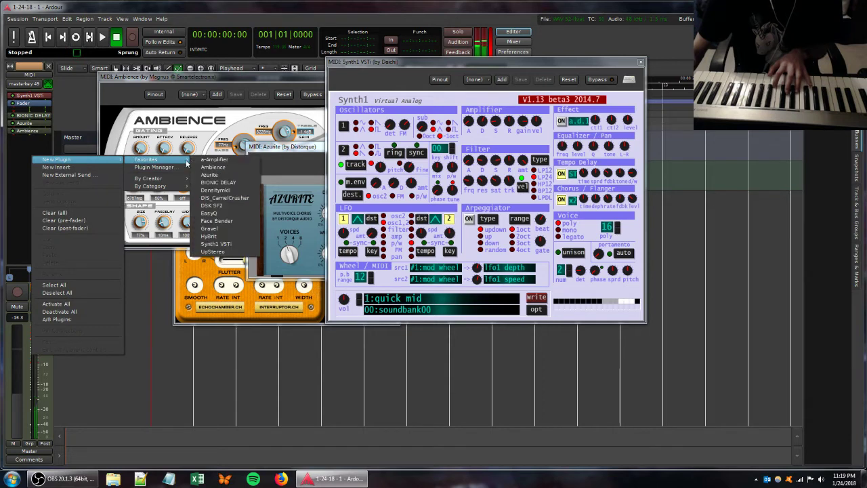
click(223, 214)
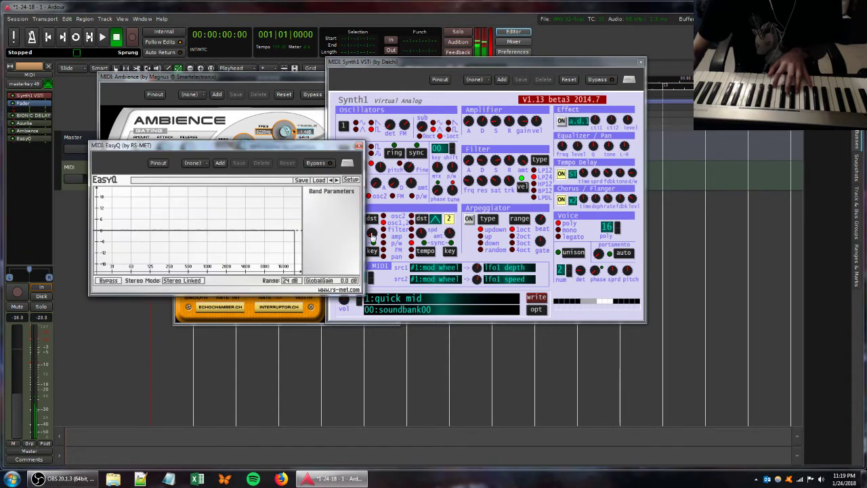
click(490, 184)
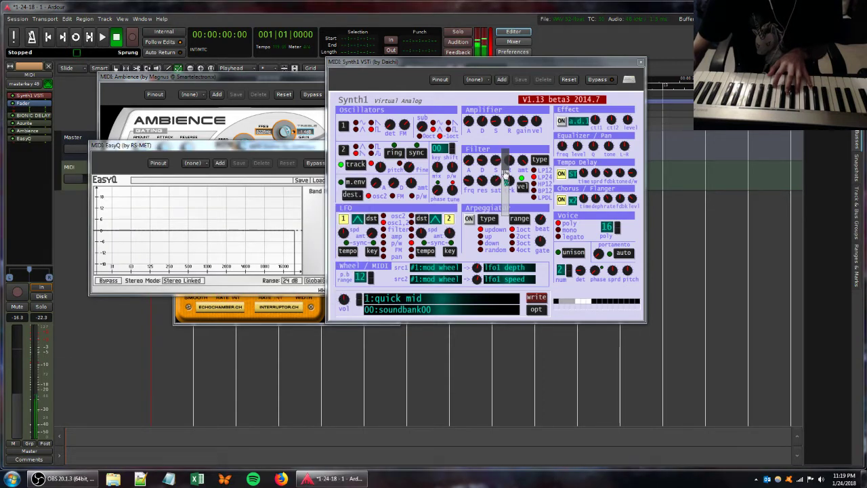
Step: Add the DensitymkII compressor after EasyQ, adjust Synth1's filter envelope, and close the compressor window
right_click(39, 151)
mouse_move(73, 154)
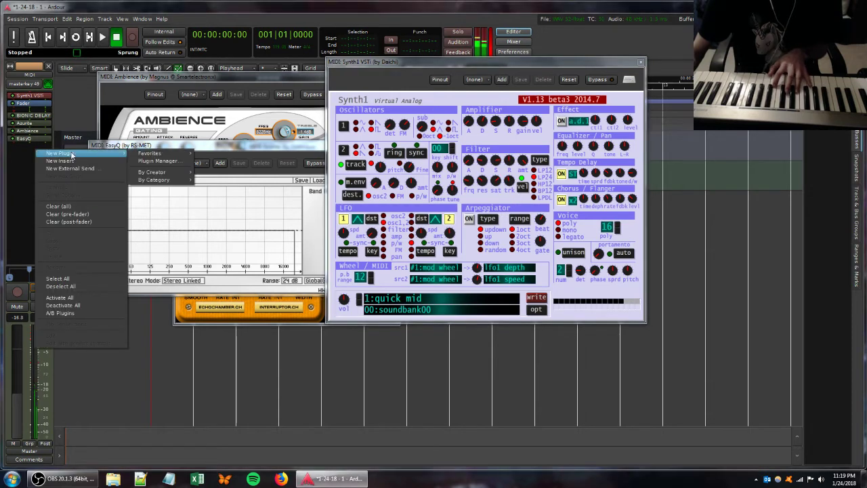
mouse_move(192, 156)
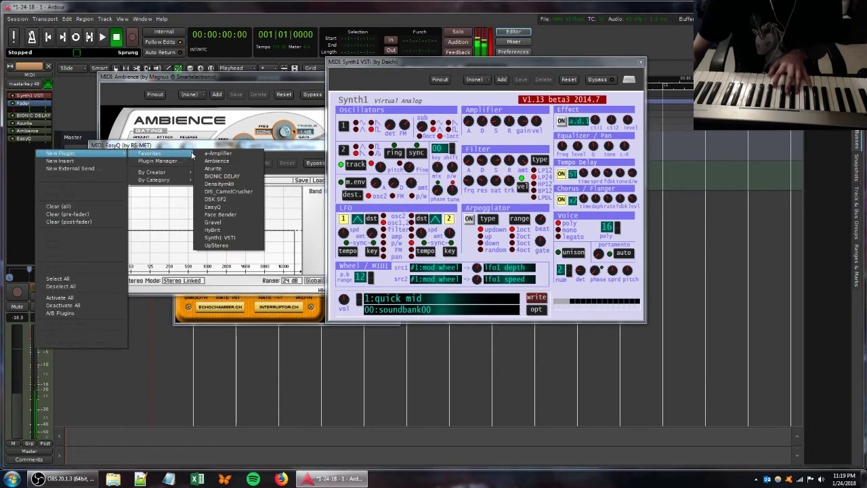
click(234, 184)
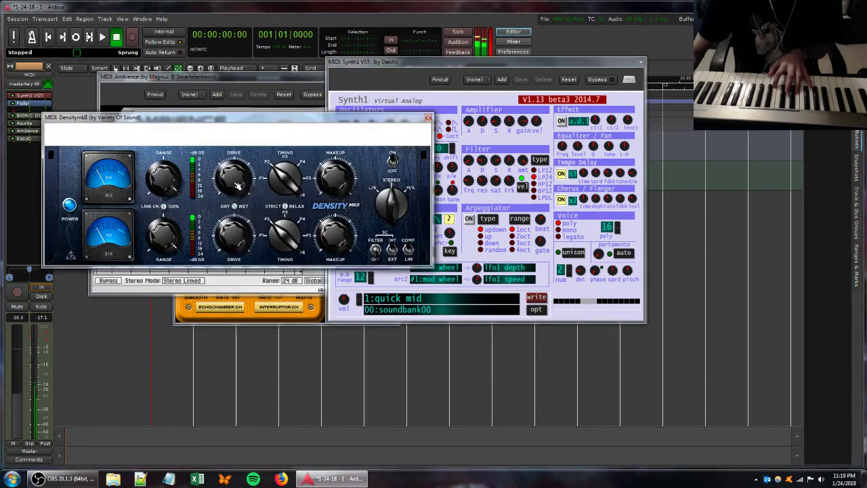
click(476, 180)
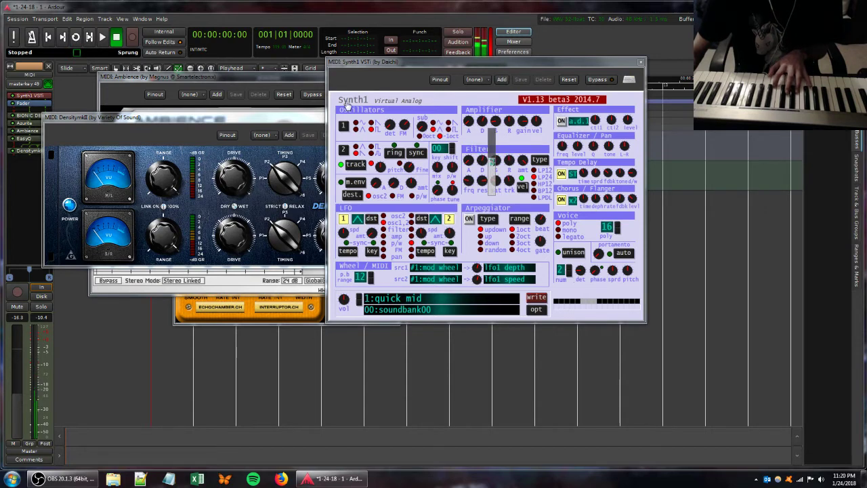
click(242, 123)
click(429, 117)
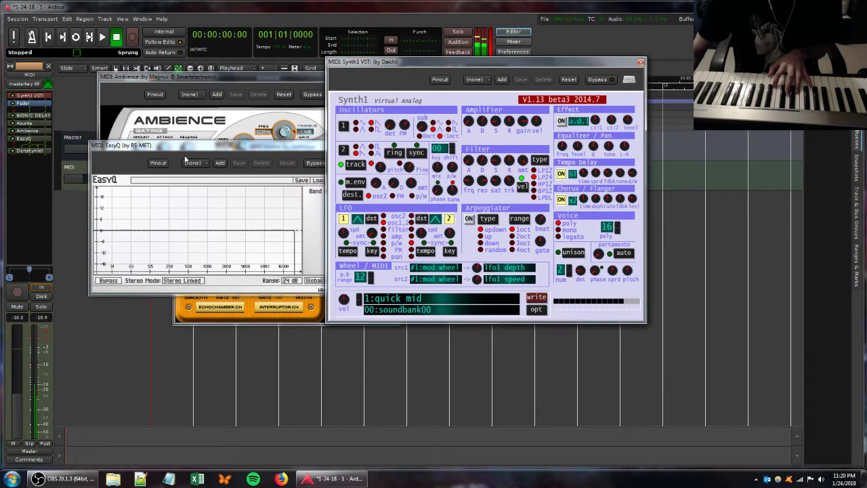
Step: Add a second BIONIC DELAY after DensitymkII and adjust Synth1's filter frequency
right_click(41, 167)
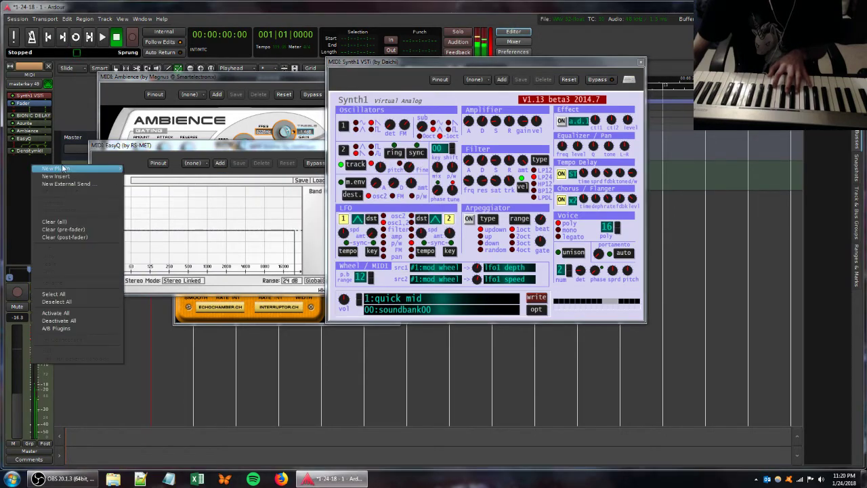
mouse_move(62, 168)
mouse_move(156, 168)
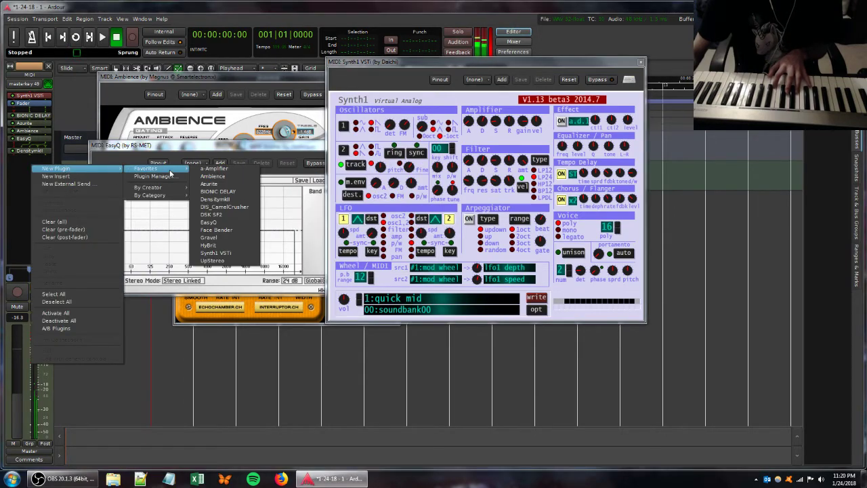
click(213, 190)
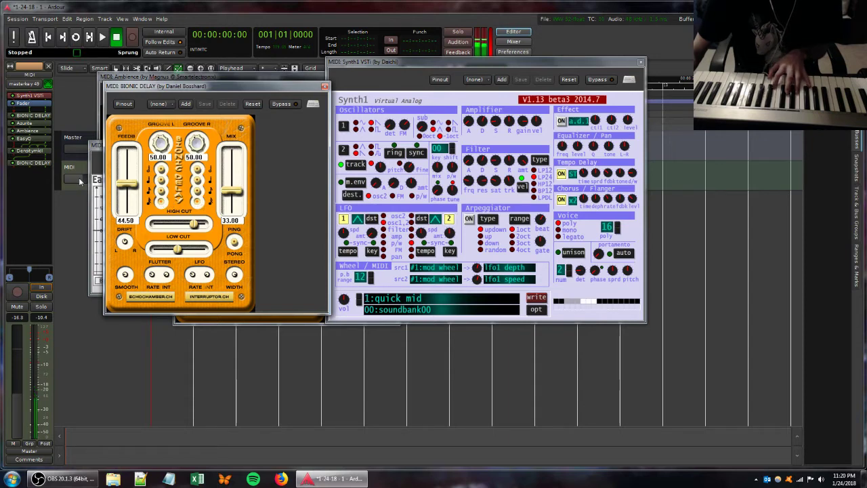
drag(468, 180, 452, 191)
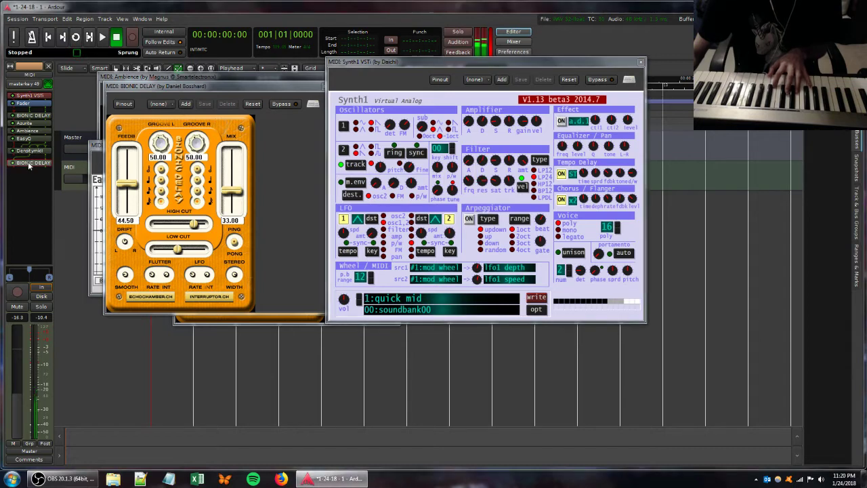
Step: Move the new BIONIC DELAY ahead of Azurite in the plugin chain, set its mix to 59.00 and raise its high cut
drag(29, 166, 29, 128)
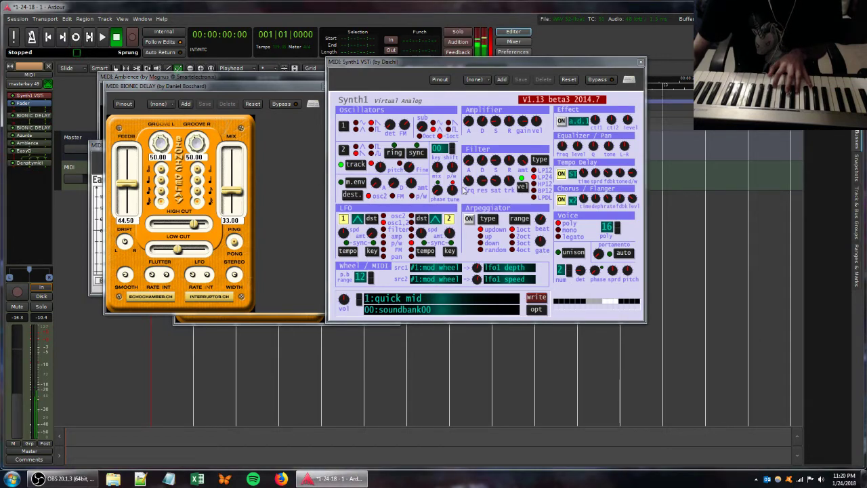
drag(233, 192, 228, 172)
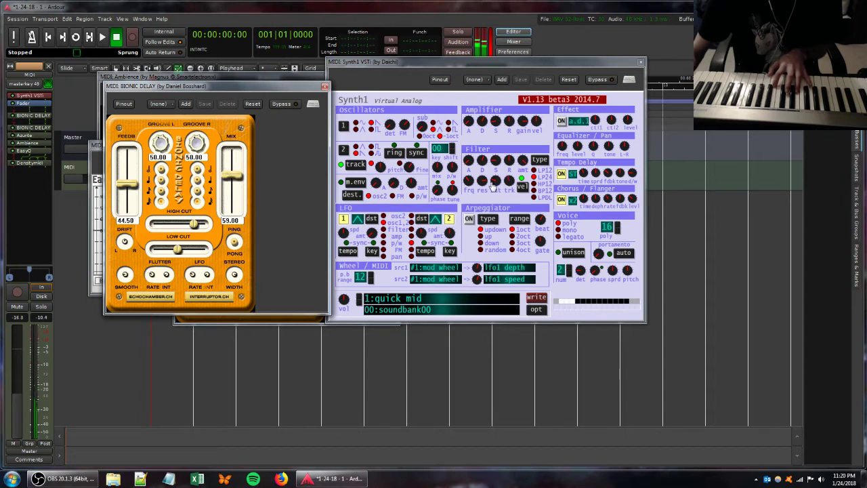
drag(194, 225, 212, 224)
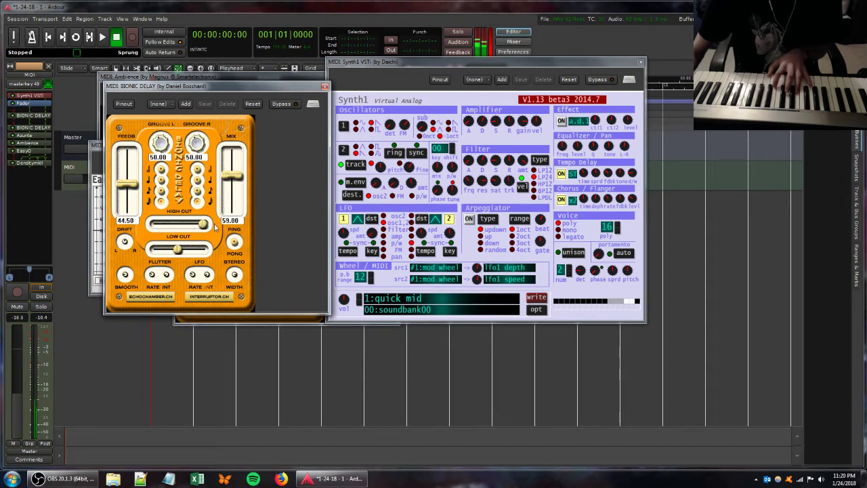
Step: Adjust Synth1's amplifier decay along with its filter frequency, saturation and envelope
drag(483, 126, 492, 151)
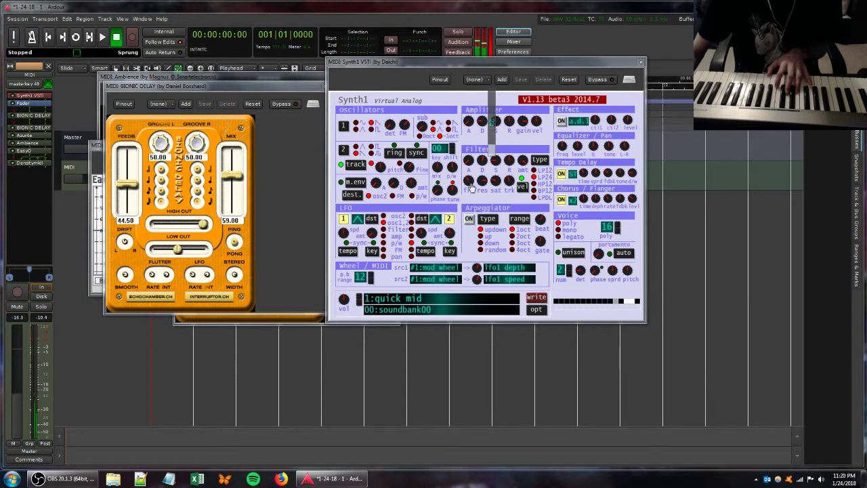
mouse_move(471, 184)
mouse_down()
mouse_move(479, 188)
mouse_move(477, 178)
mouse_up()
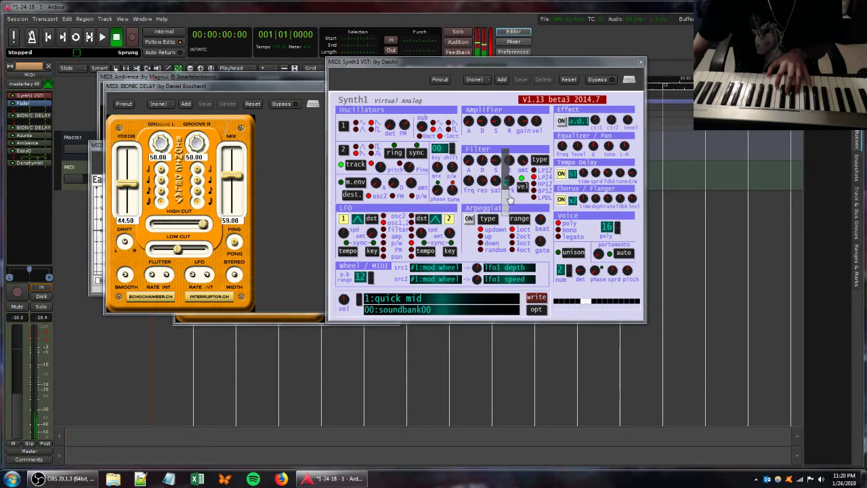
drag(508, 162, 508, 156)
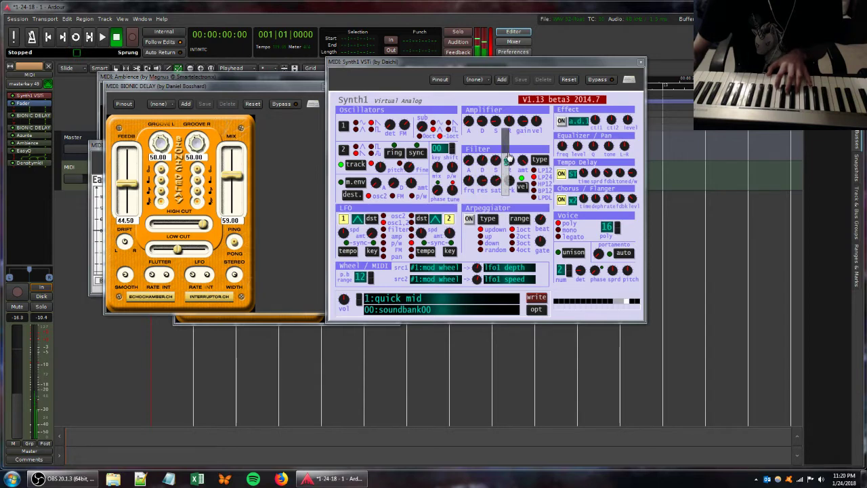
Step: Fine-tune Synth1's amplifier envelope and gain, together with its filter resonance and filter envelope
drag(507, 122, 508, 148)
drag(504, 136, 510, 115)
drag(522, 120, 496, 137)
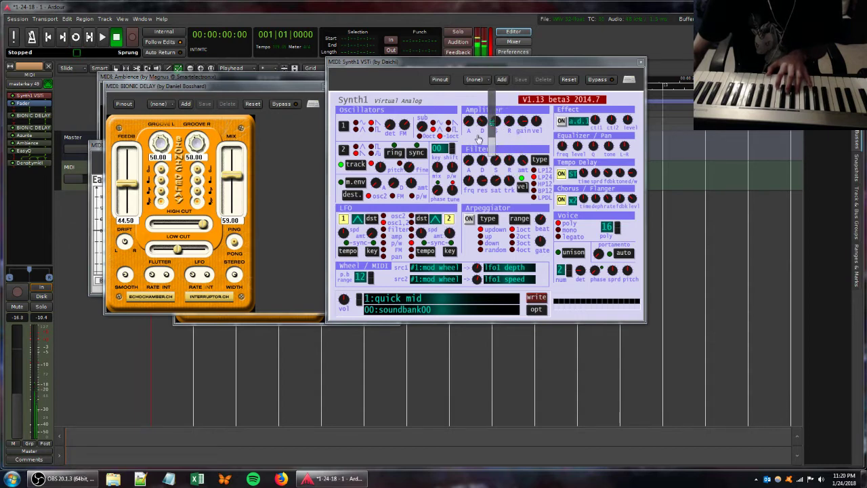
drag(479, 180, 497, 209)
drag(495, 123, 495, 140)
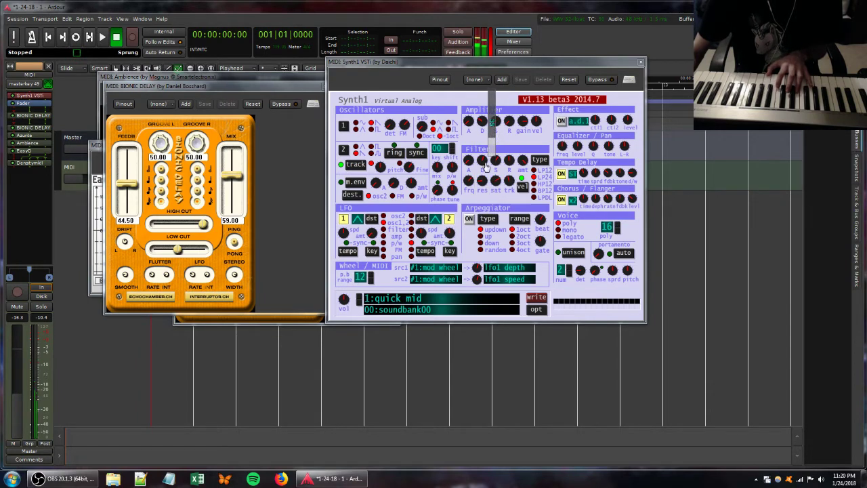
drag(509, 181, 511, 193)
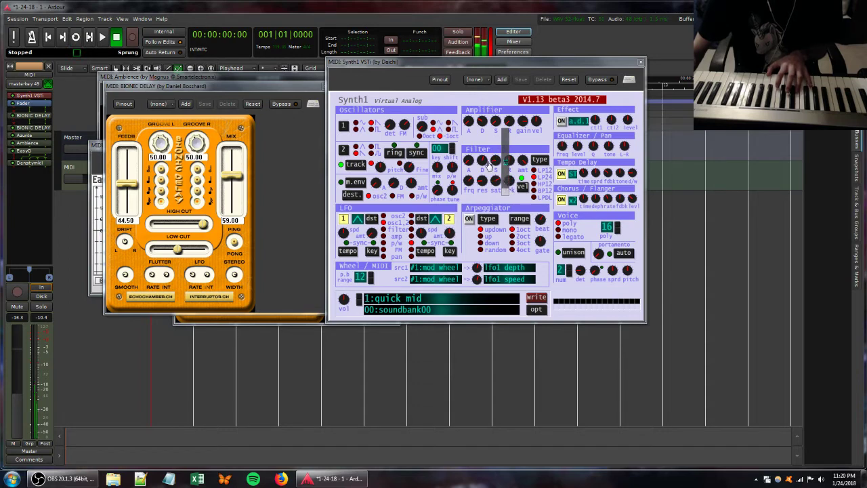
Step: Fine-tune Synth1's filter envelope and saturation, and close the BIONIC DELAY window with the 59.00 mix
drag(492, 162, 493, 148)
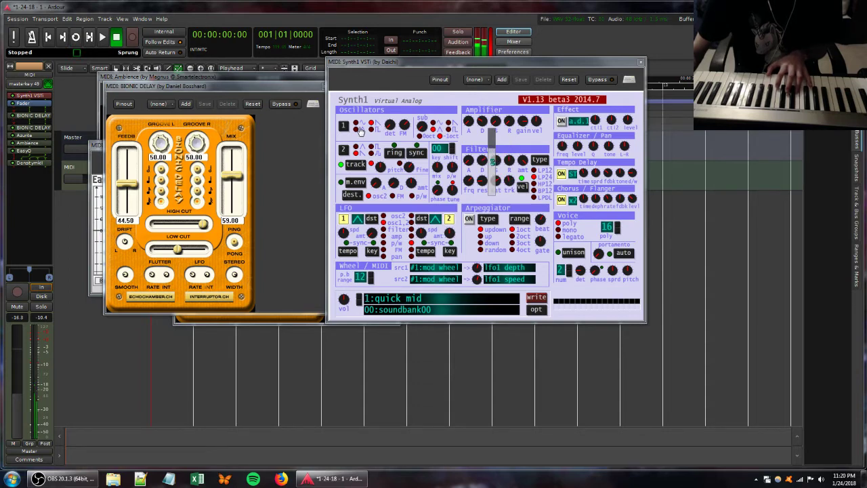
drag(498, 181, 519, 168)
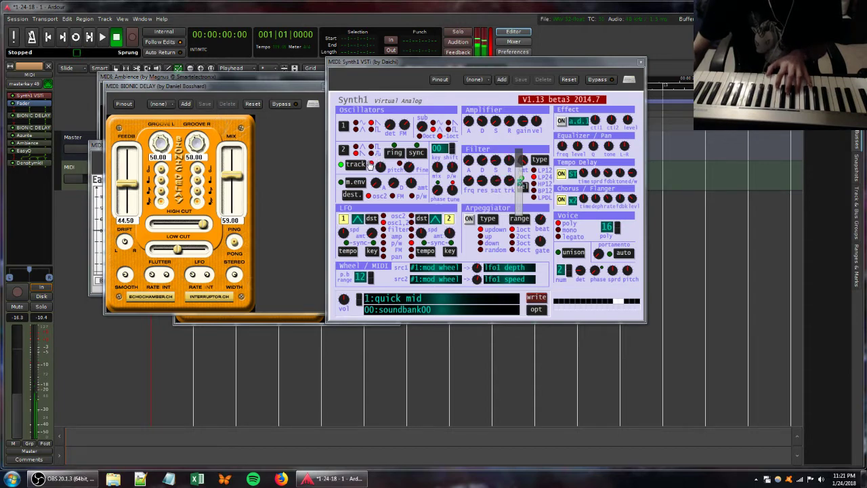
click(268, 87)
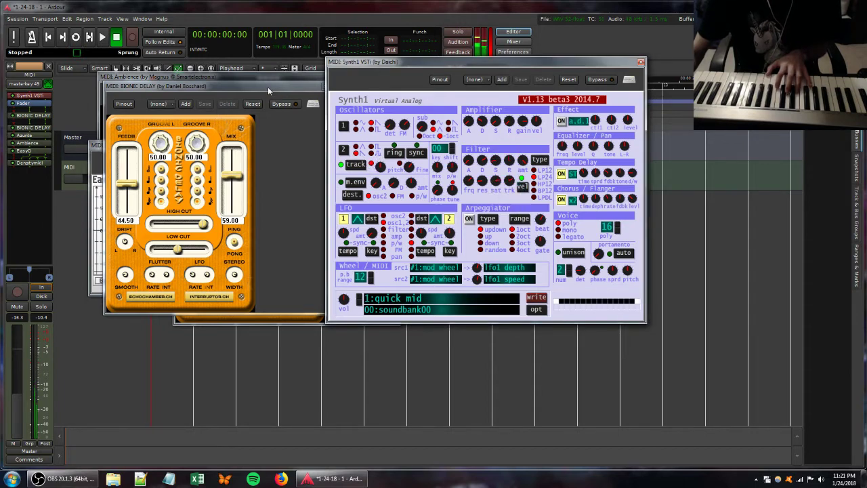
click(324, 86)
Step: Move the EasyQ window lower to uncover Azurite and bring Azurite to the front
click(272, 150)
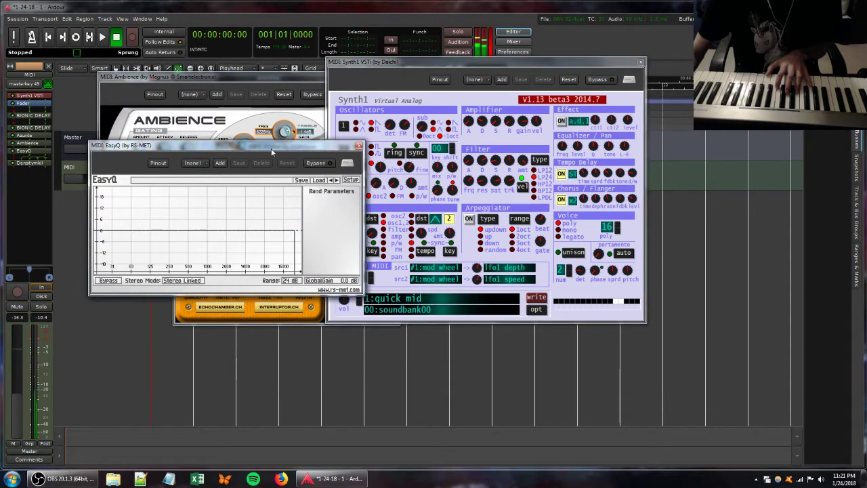
drag(272, 152, 278, 195)
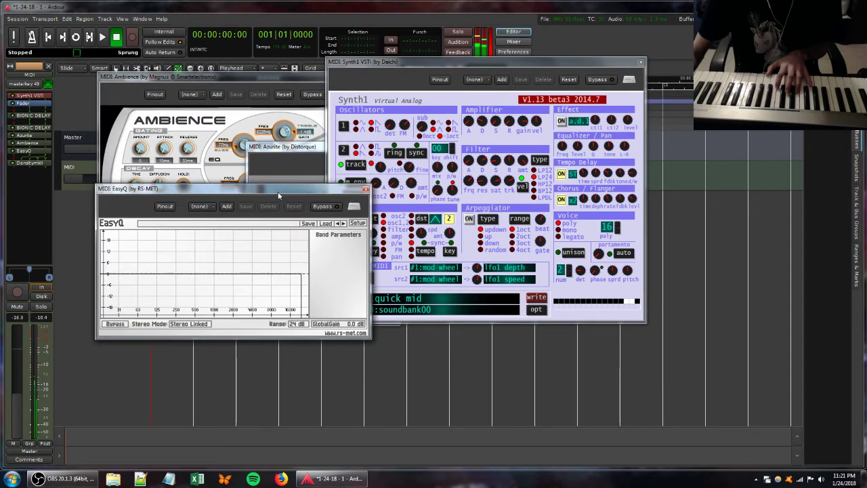
click(297, 147)
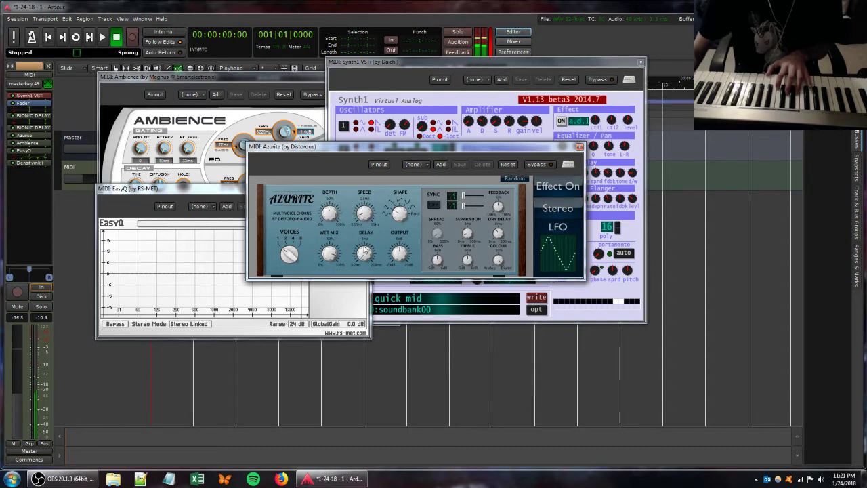
Step: Adjust Synth1's filter saturation and the level of its sub oscillator
click(494, 65)
mouse_move(497, 179)
mouse_down()
mouse_move(505, 159)
mouse_move(479, 183)
mouse_move(481, 192)
mouse_move(510, 178)
mouse_move(495, 178)
mouse_move(494, 205)
mouse_move(493, 164)
mouse_up()
drag(422, 130, 419, 155)
Step: Shape EasyQ with a low-mid boost and a Peak/Dip band at 11744 Hz, -12.4 dB and 1.90 oct
click(212, 191)
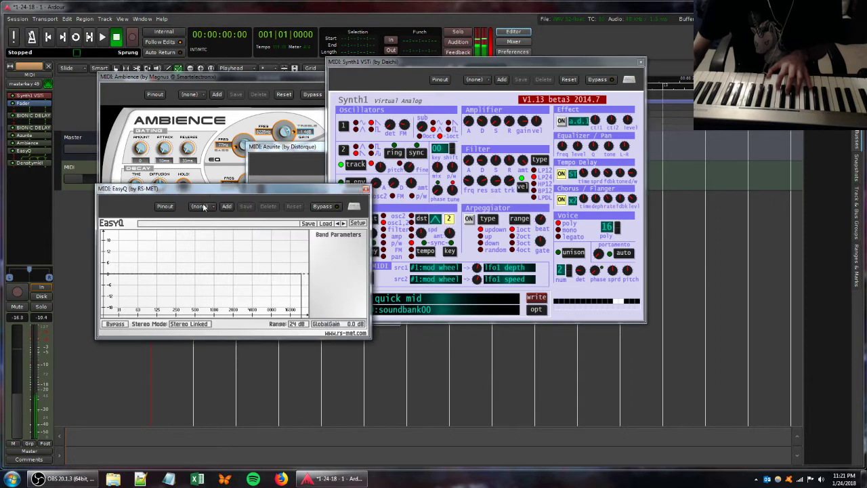
drag(182, 266, 228, 252)
drag(266, 289, 283, 300)
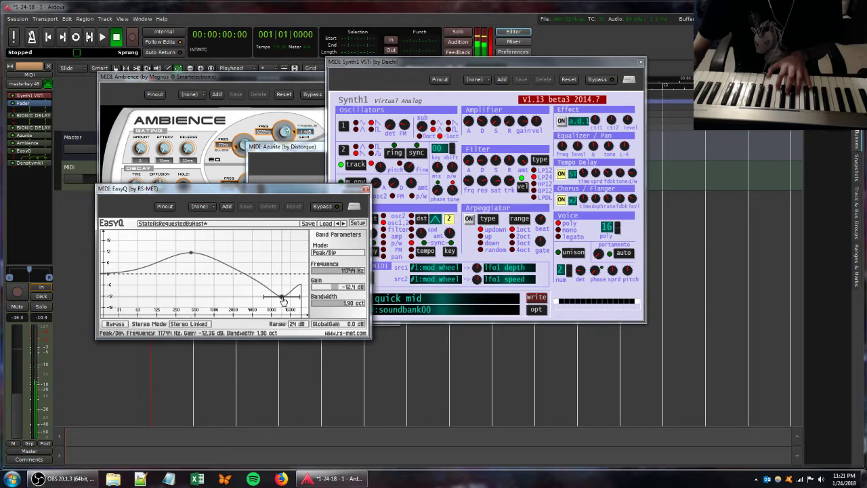
Step: Set the wet level of the Ambience reverb to -13.2 dB
click(275, 78)
mouse_move(274, 227)
mouse_down()
mouse_move(288, 225)
mouse_move(289, 213)
mouse_move(280, 213)
mouse_move(296, 212)
mouse_move(280, 228)
mouse_up()
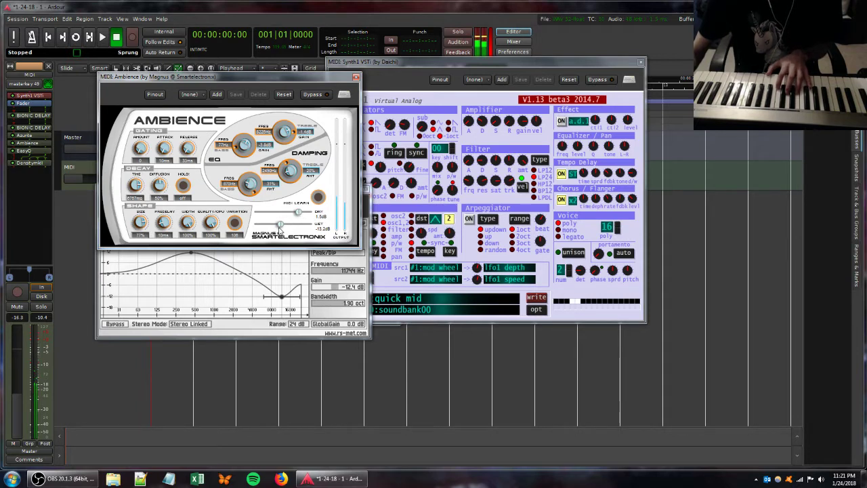
Step: Add the favorite plugin DIS_CamelCrusher after DensitymkII in the MIDI track's chain
right_click(24, 182)
mouse_move(101, 186)
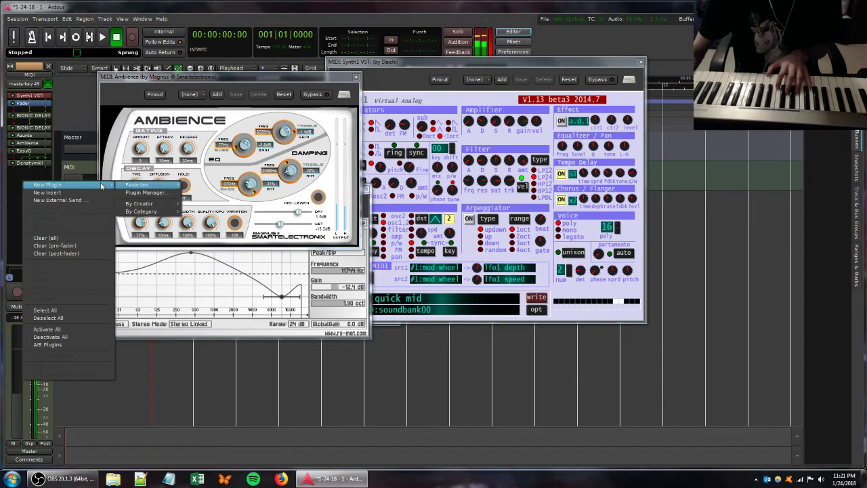
mouse_move(139, 184)
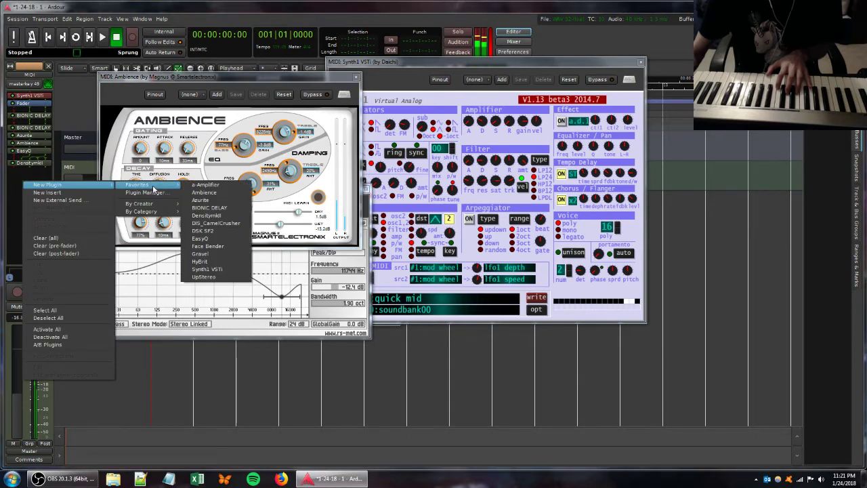
click(214, 224)
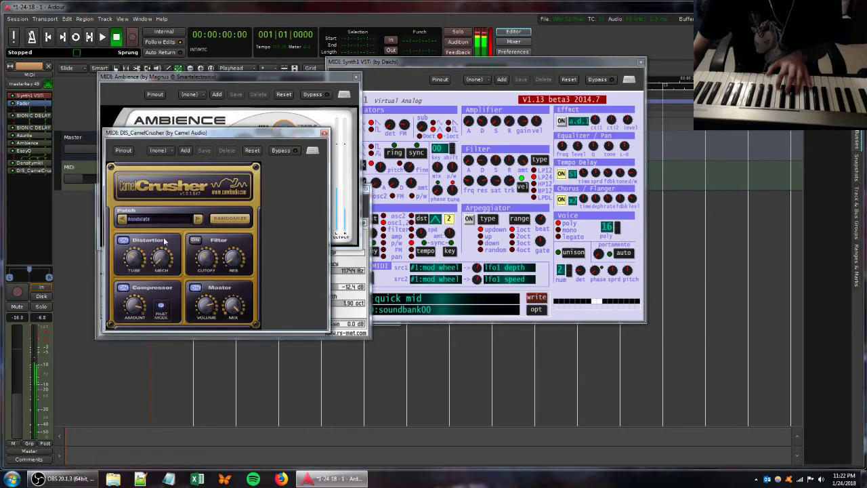
Step: Switch off CamelCrusher's distortion, compare its compressor, adjust the master volume and enable its filter
click(123, 240)
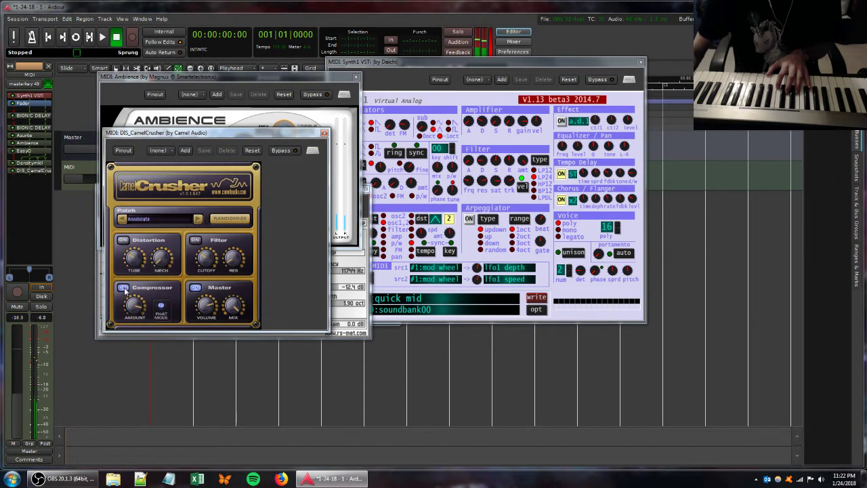
click(124, 288)
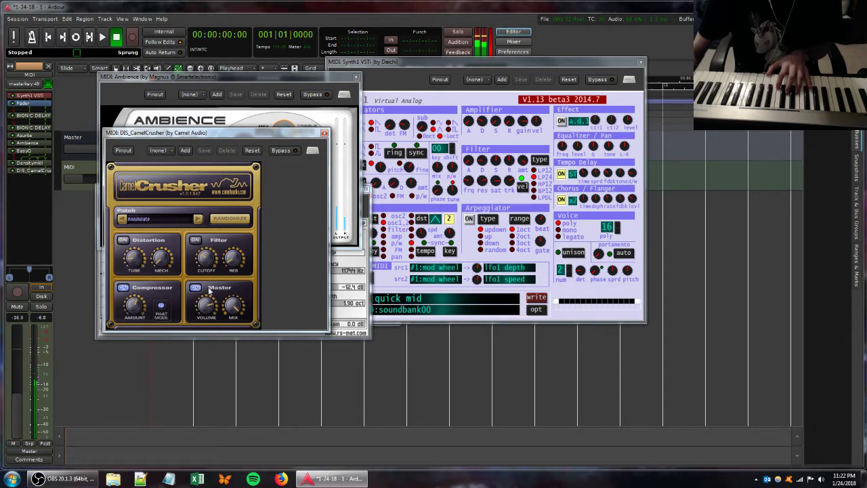
mouse_move(205, 303)
mouse_down()
mouse_move(205, 332)
mouse_move(201, 305)
mouse_up()
click(197, 241)
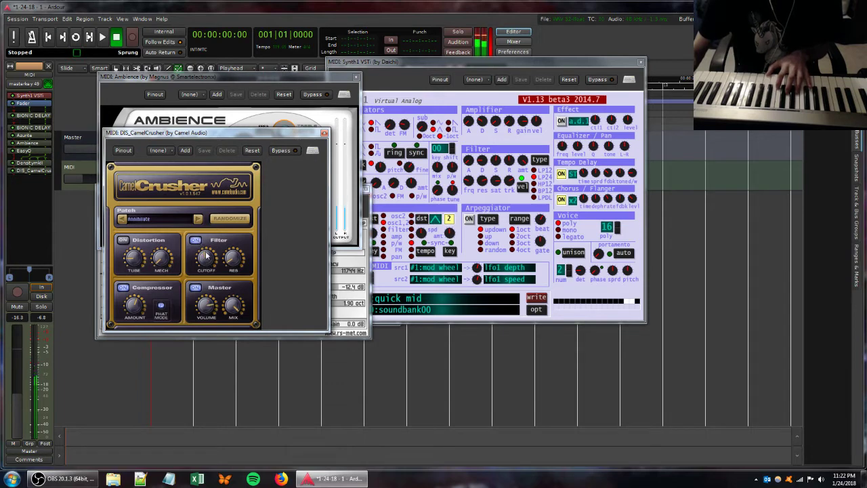
Step: Re-enable CamelCrusher's distortion and balance its tube and cutoff settings against Synth1's filter
click(479, 182)
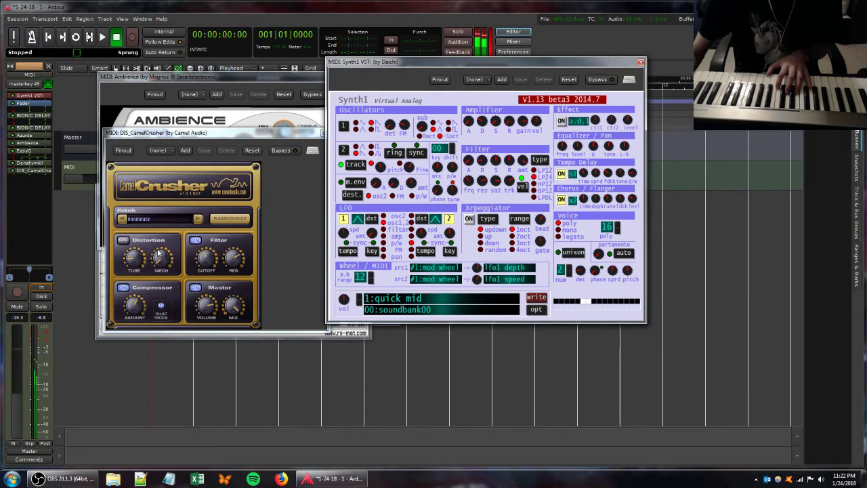
click(132, 263)
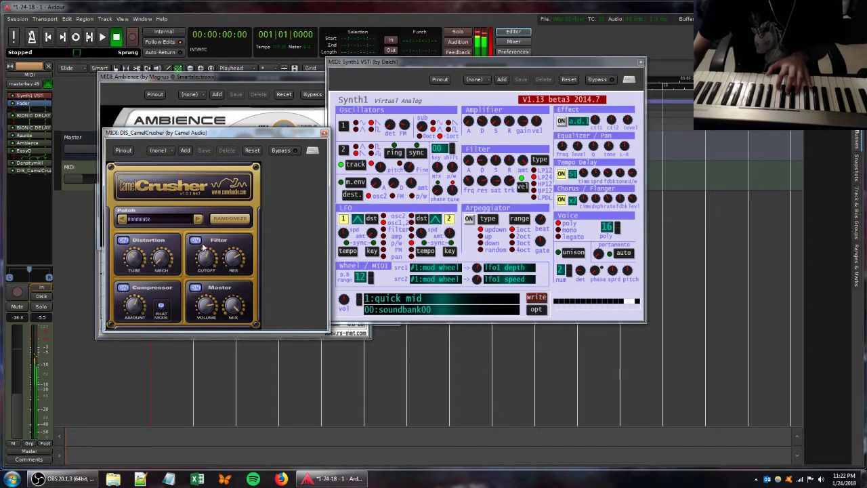
click(219, 89)
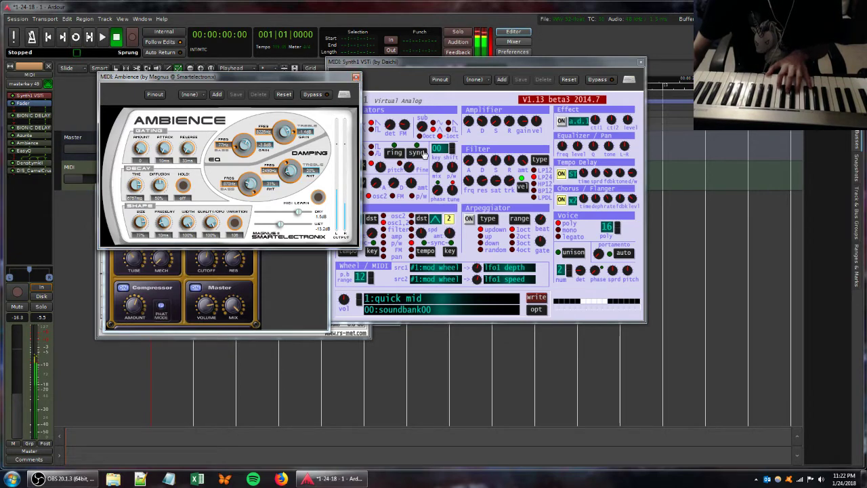
click(479, 182)
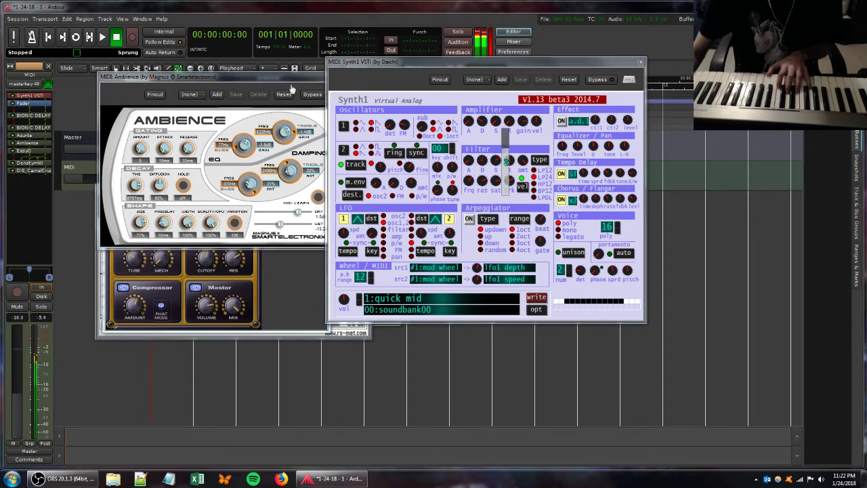
click(211, 258)
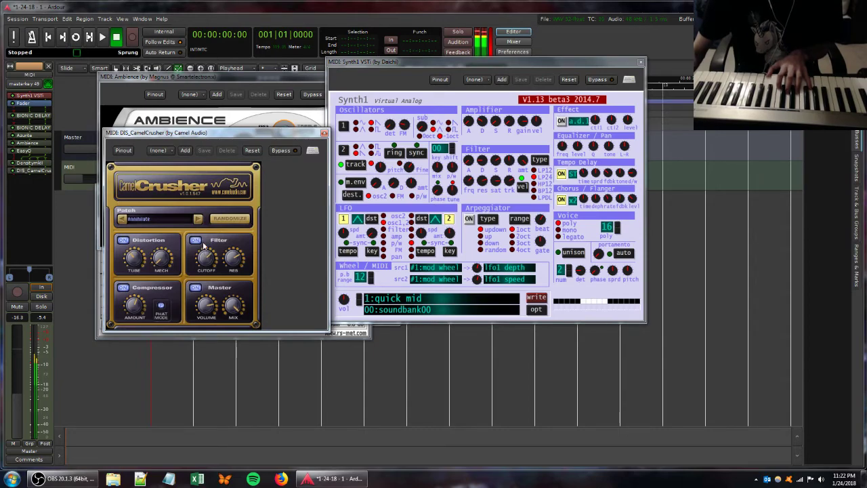
Step: Close the Ambience and Azurite windows and move Synth1 aside to uncover the other plugins
click(234, 80)
click(356, 76)
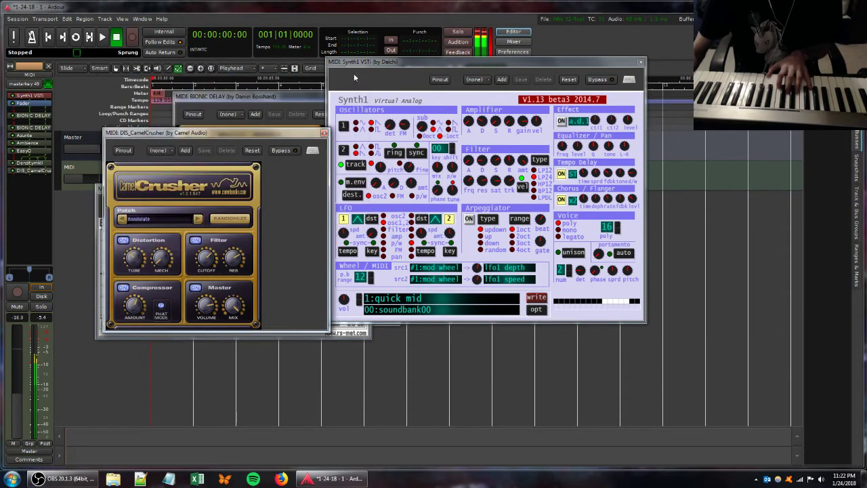
drag(352, 62, 439, 80)
click(352, 146)
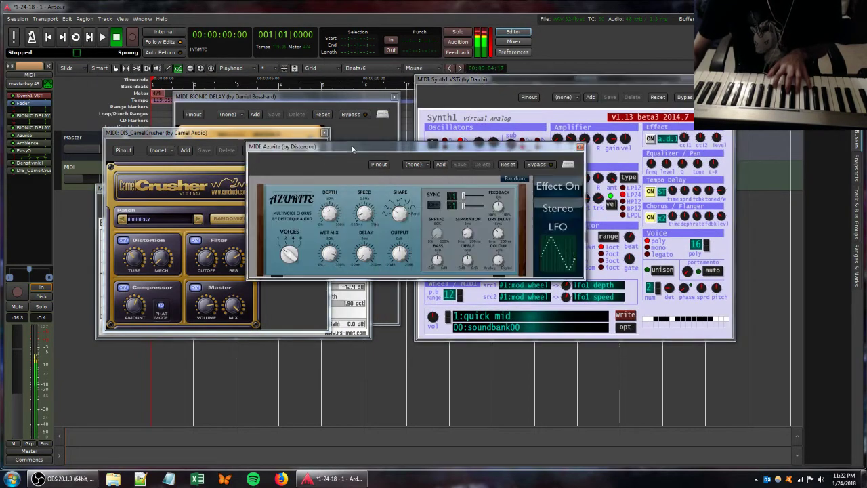
click(579, 147)
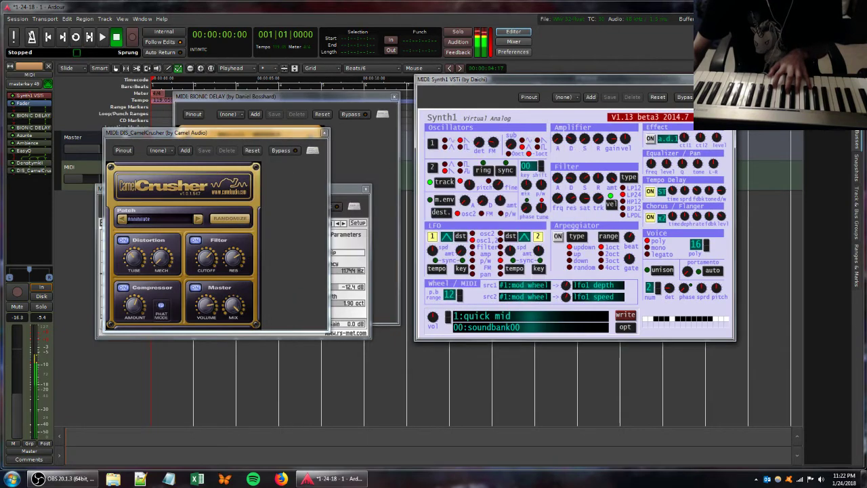
Step: Set the BIONIC DELAY with 75.00 grooves to a mix of 75.00 and feedback of 16.00, and close it
click(335, 96)
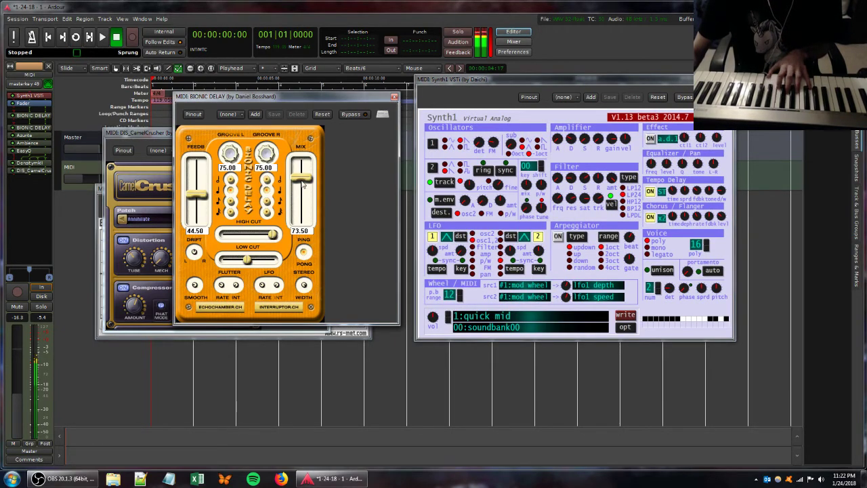
mouse_move(302, 178)
mouse_down()
mouse_move(302, 196)
mouse_move(307, 174)
mouse_up()
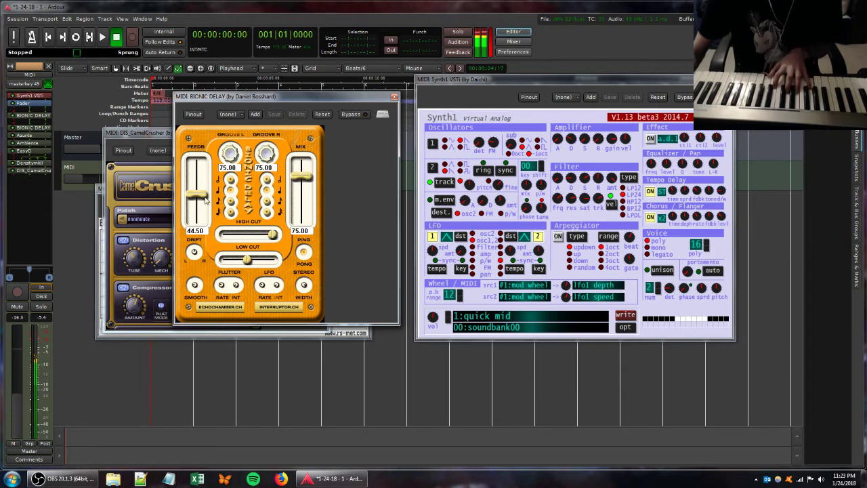
drag(202, 195, 203, 225)
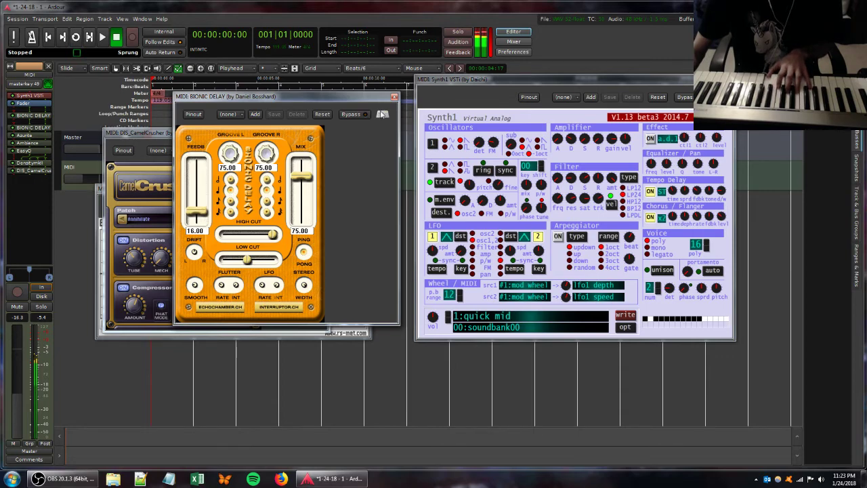
click(395, 97)
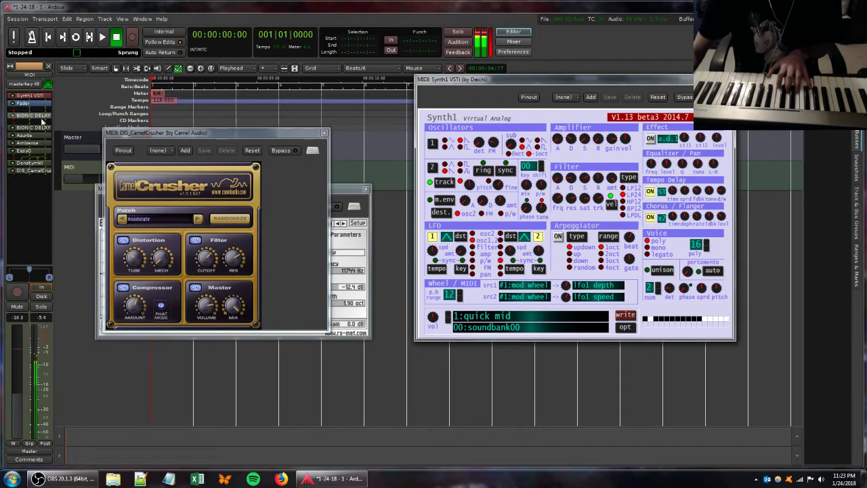
Step: Rework EasyQ's bands to 7413.1 Hz at 9.7 dB and 476.66 Hz at 1.9 dB with 3.75 oct bandwidth
click(347, 192)
click(366, 189)
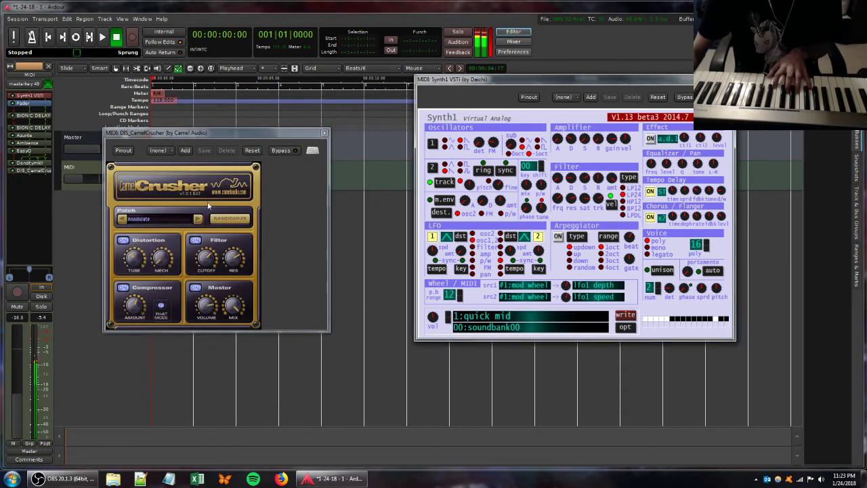
double_click(24, 150)
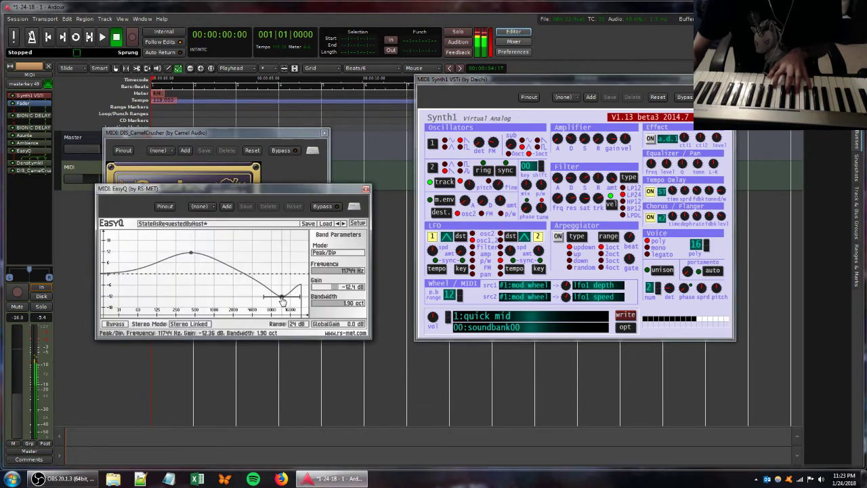
drag(282, 296, 269, 255)
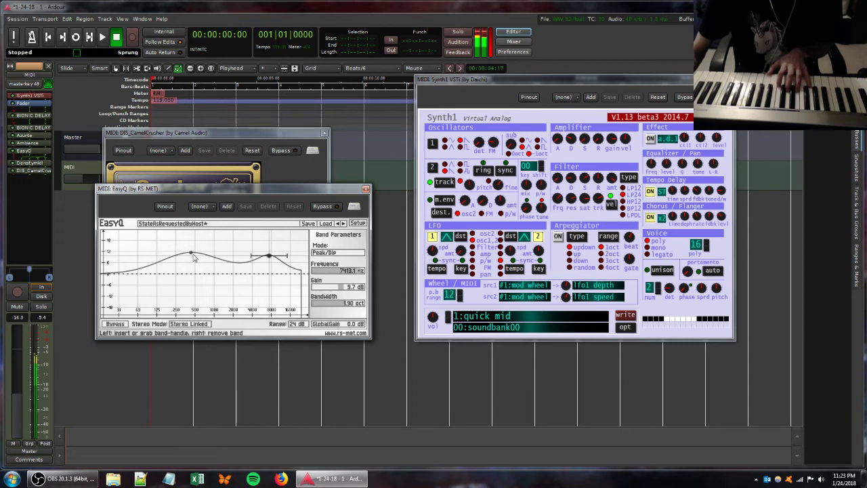
drag(191, 254, 195, 274)
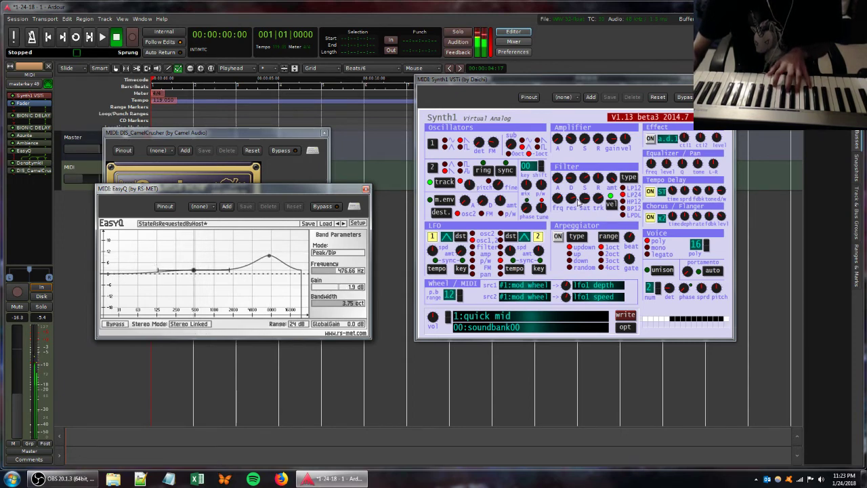
Step: Adjust Synth1's filter resonance, set Ambience's wet level to -42.3 dB and close the reverb window
drag(574, 199, 580, 229)
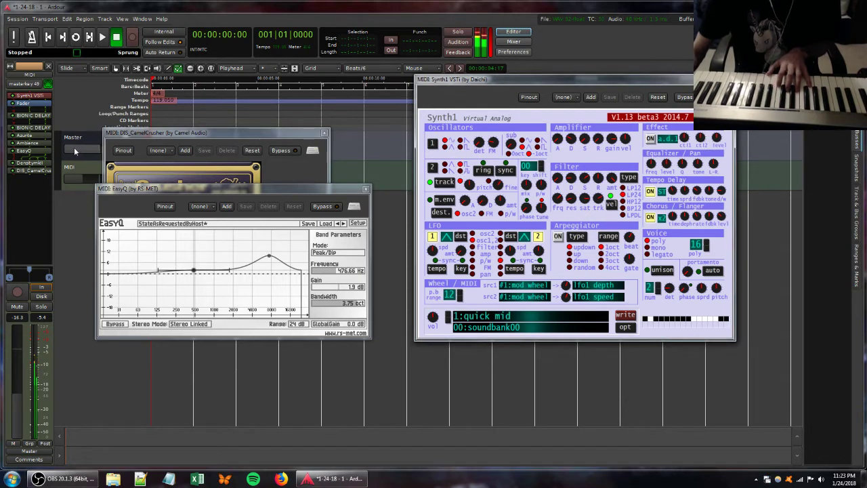
double_click(27, 143)
drag(290, 219, 266, 223)
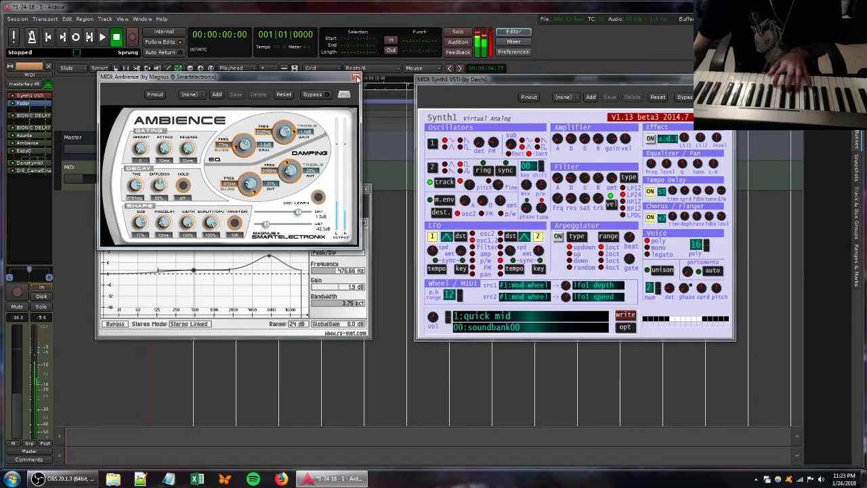
click(355, 78)
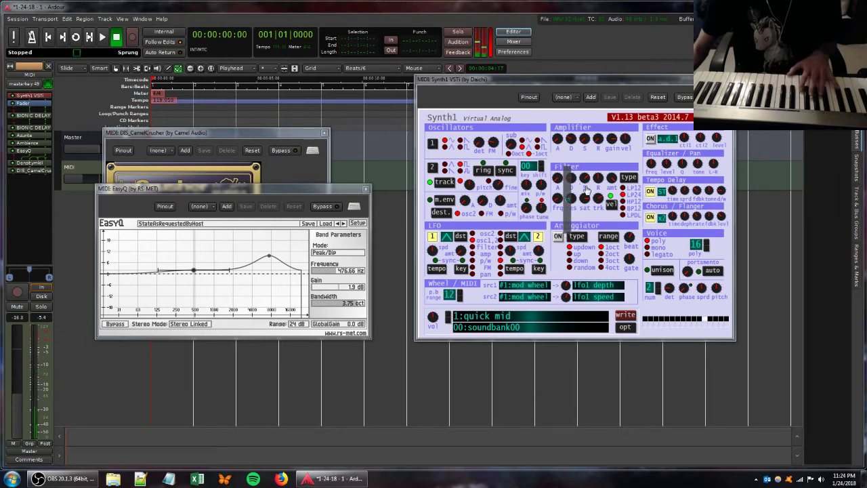
Step: Set the 50.00-groove BIONIC DELAY's feedback to 11.50, and the 75.00-groove one to feedback 5.00 and mix 22.00
double_click(27, 118)
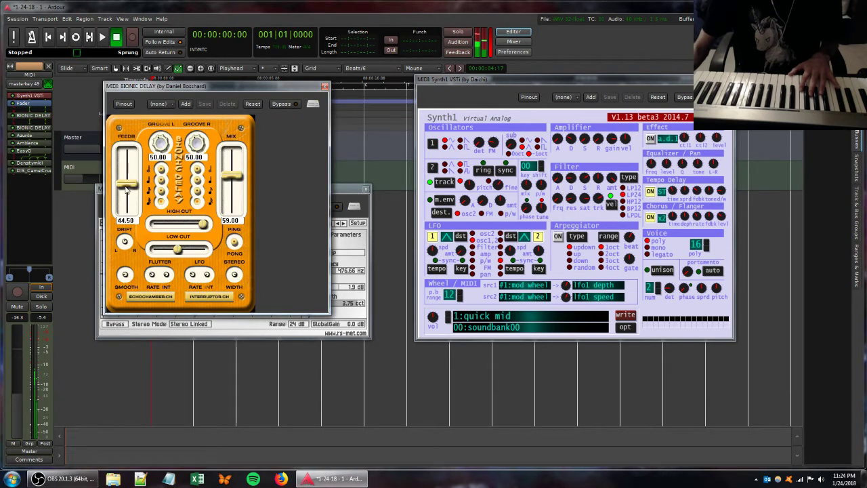
drag(126, 191, 131, 220)
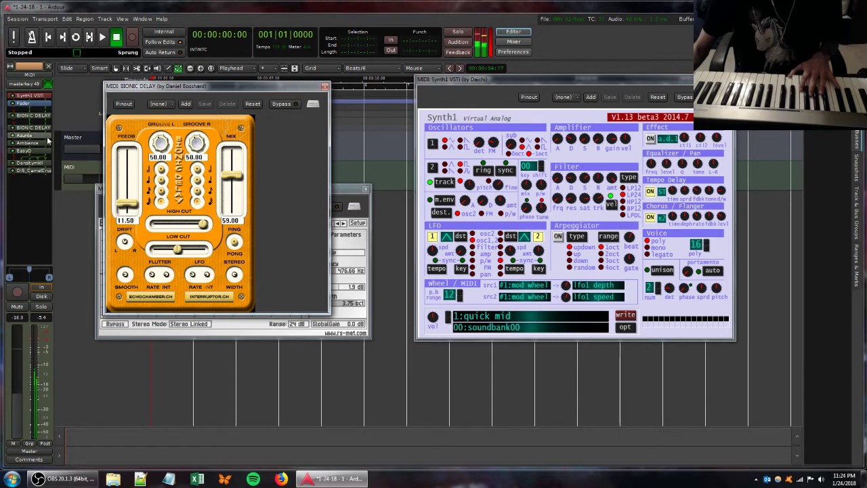
double_click(27, 127)
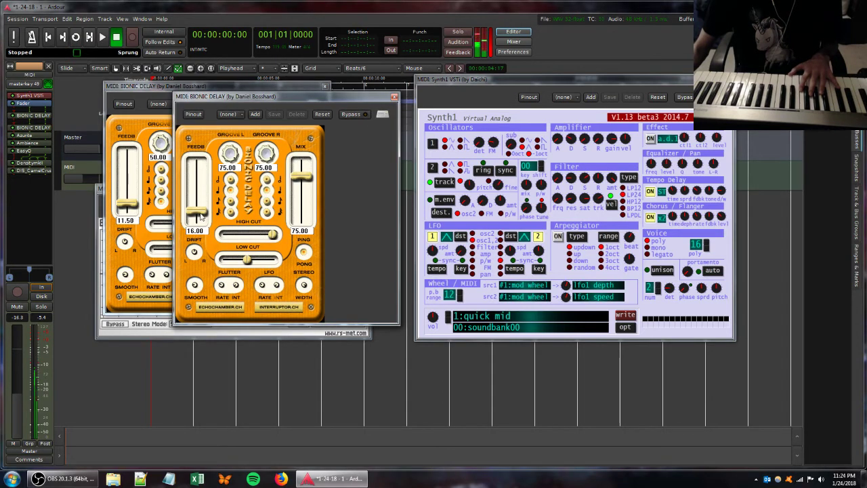
drag(200, 217, 204, 225)
drag(299, 179, 300, 216)
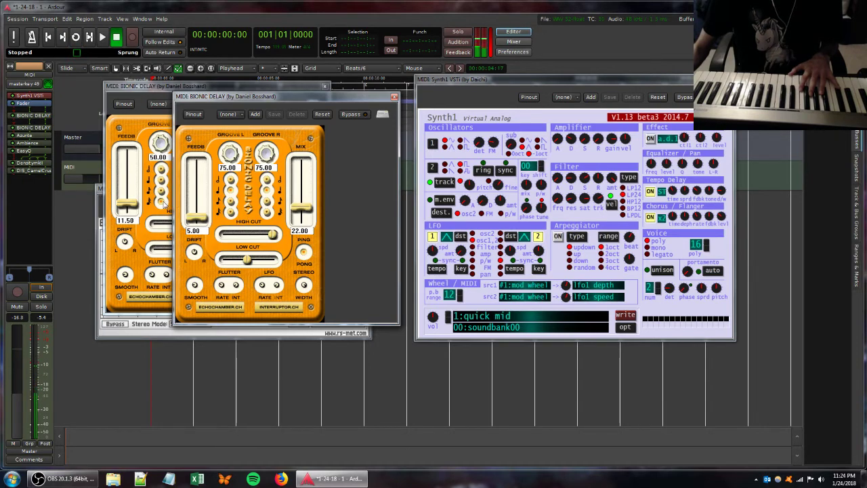
click(305, 254)
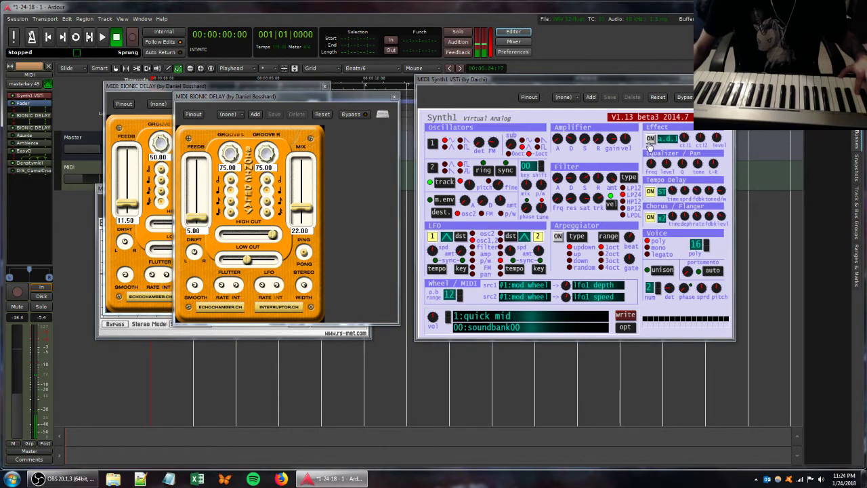
Step: Turn on Synth1's Effect section and move Ambience to the end of the plugin chain
click(650, 140)
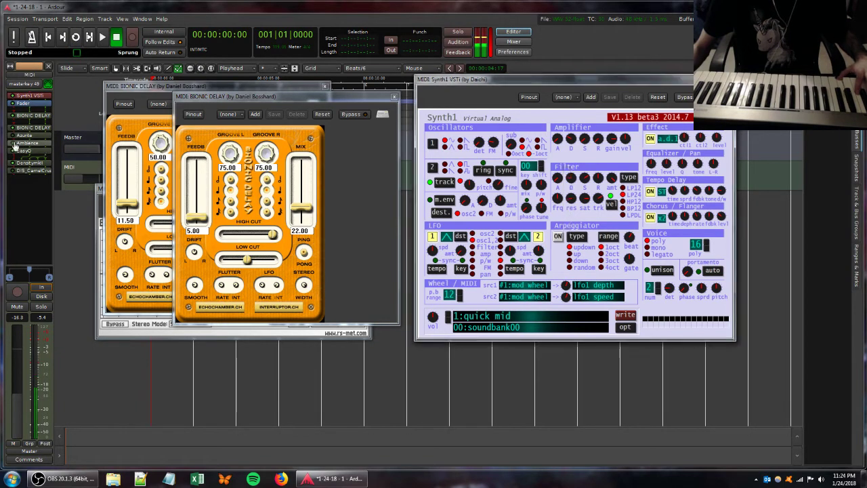
drag(24, 144, 20, 167)
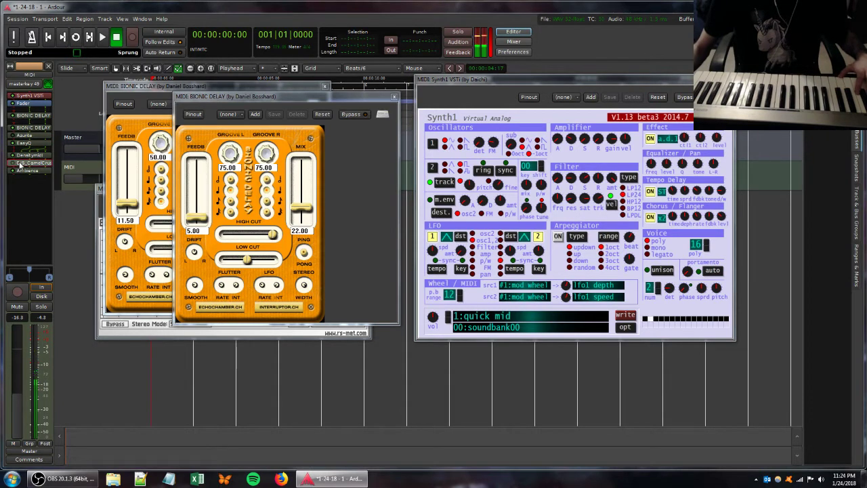
Step: Open CamelCrusher and activate it with Distortion on and its Filter section off
double_click(22, 164)
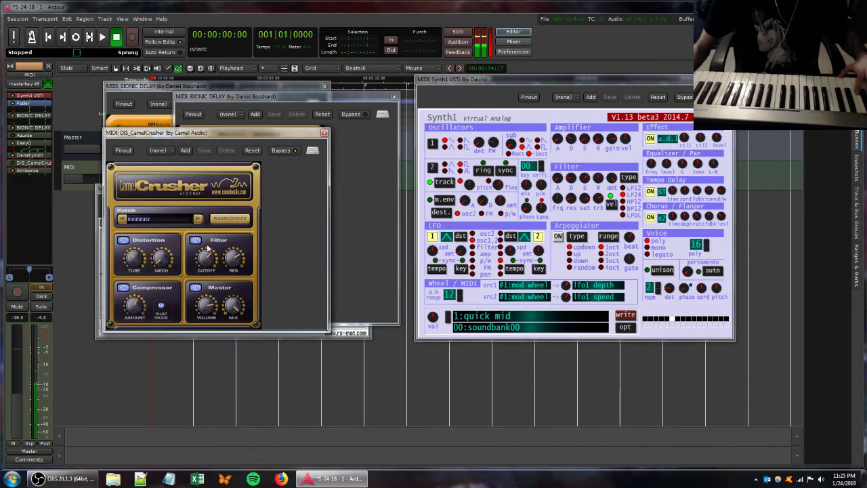
click(123, 240)
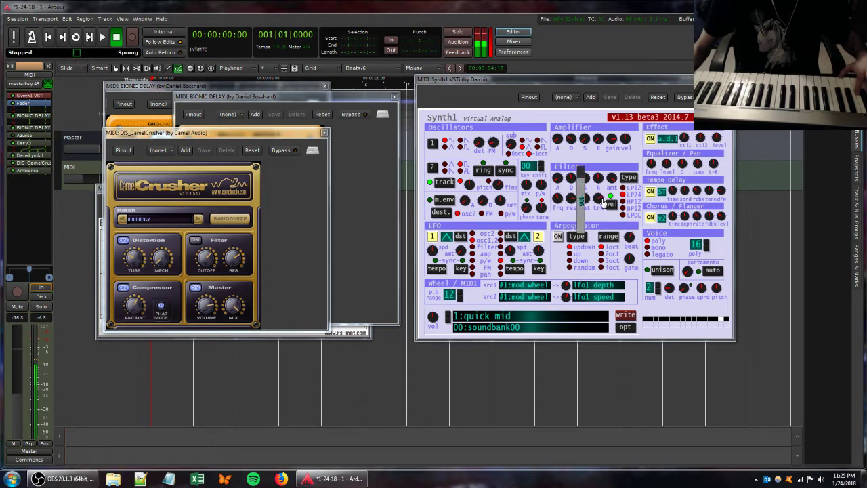
Step: Set the mix of the BIONIC DELAY with 75.00 grooves to 37.00 and close both delay windows
click(293, 96)
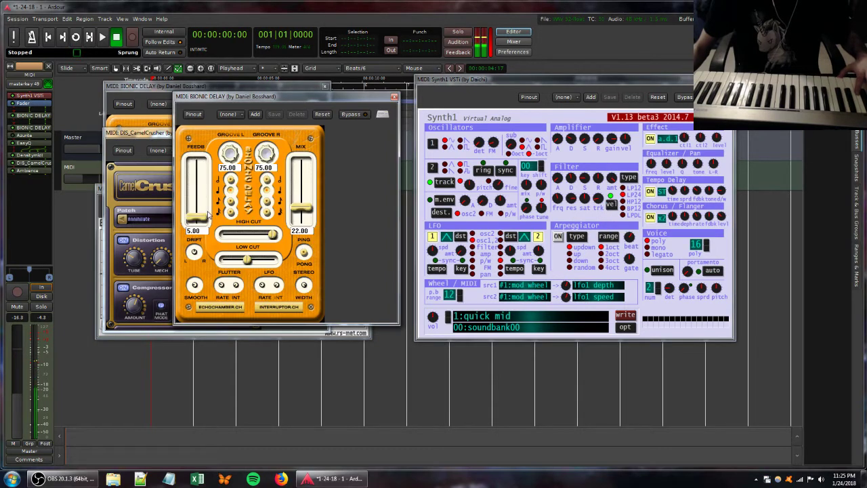
drag(301, 212, 301, 198)
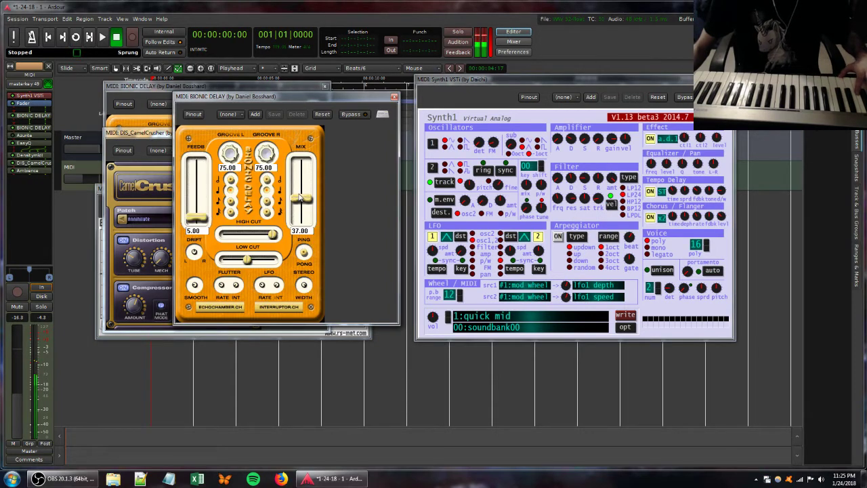
click(395, 99)
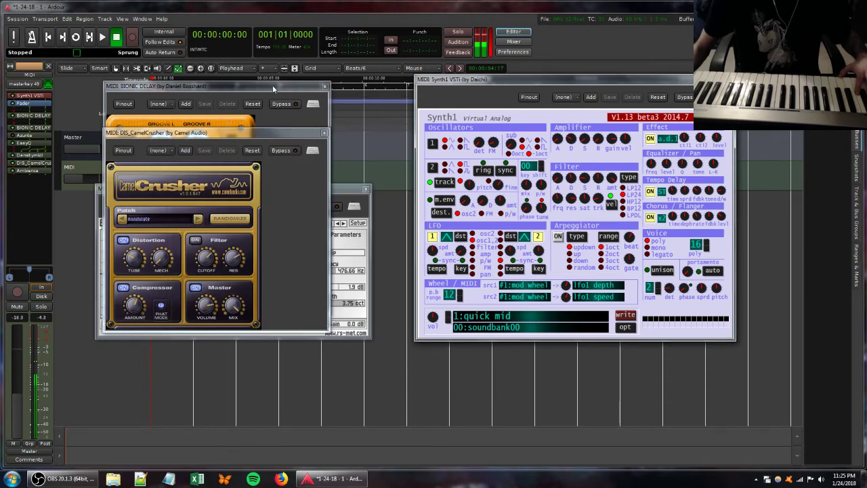
click(320, 87)
click(326, 87)
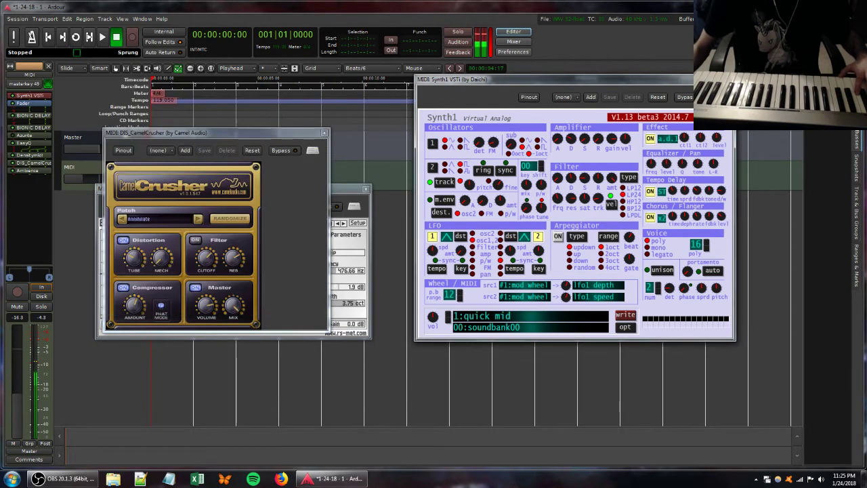
Step: Adjust Synth1's filter resonance and tracking, and raise the MIDI track's fader to -0.0 dB
click(136, 249)
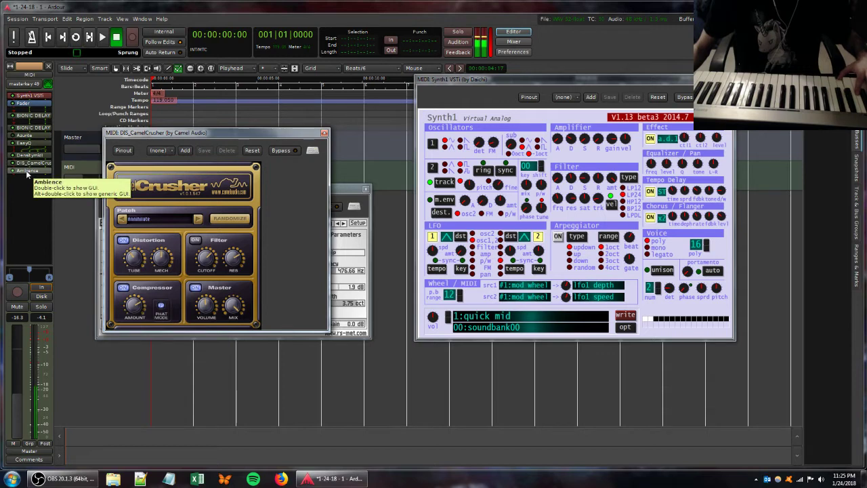
drag(596, 141, 587, 201)
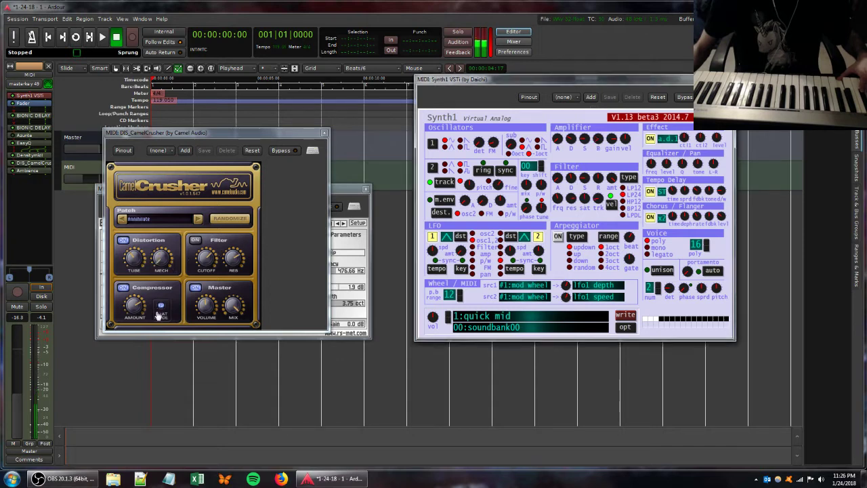
drag(569, 200, 569, 198)
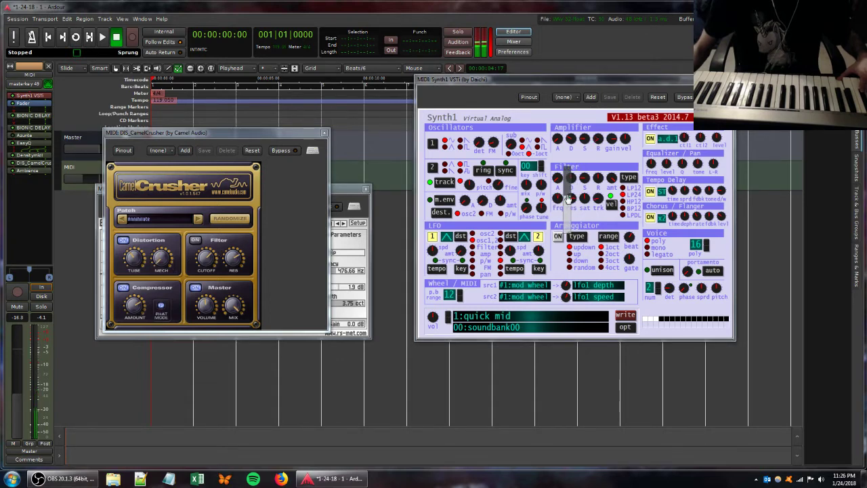
click(595, 201)
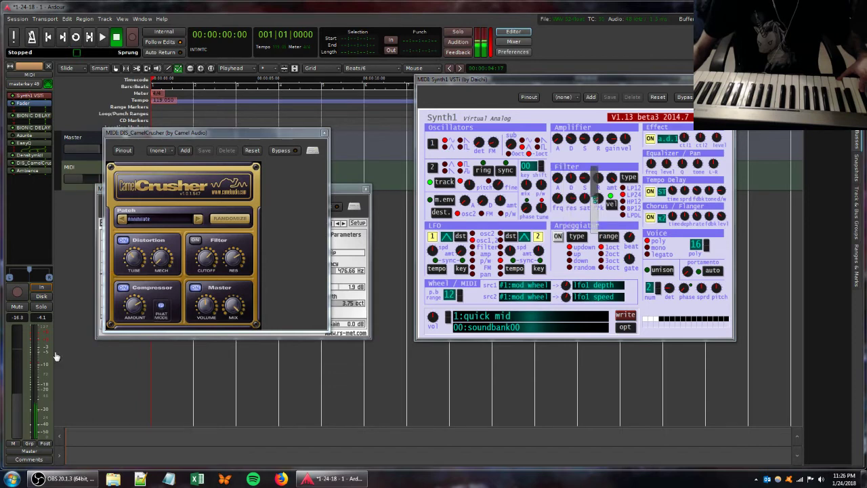
drag(21, 400, 12, 353)
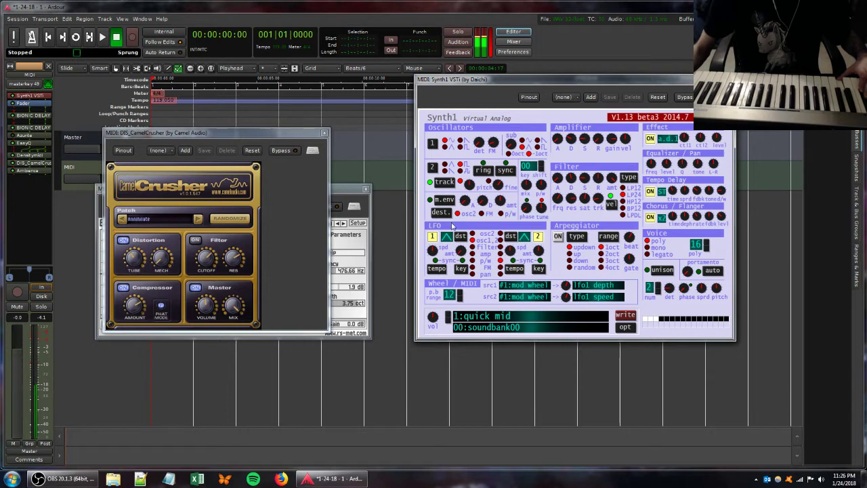
Step: Add a strong midrange boost in EasyQ and another band at 2057.6 Hz with -1.7 dB gain and 1.90 oct bandwidth
click(342, 194)
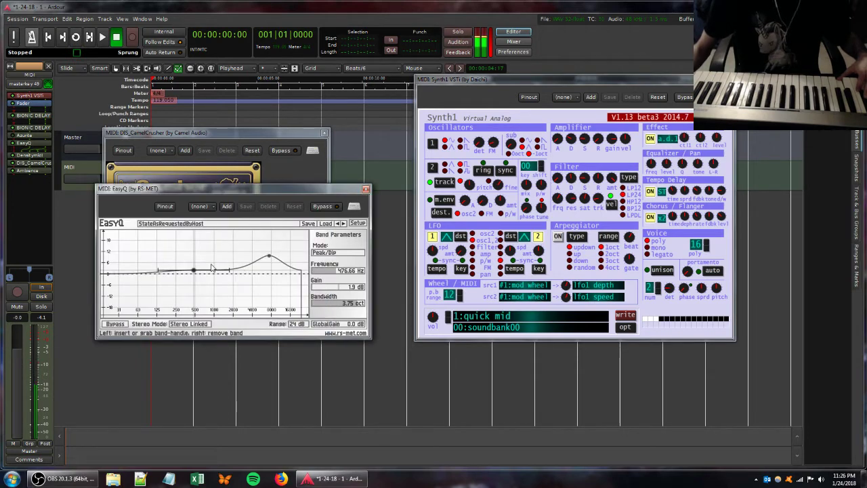
drag(213, 268, 235, 283)
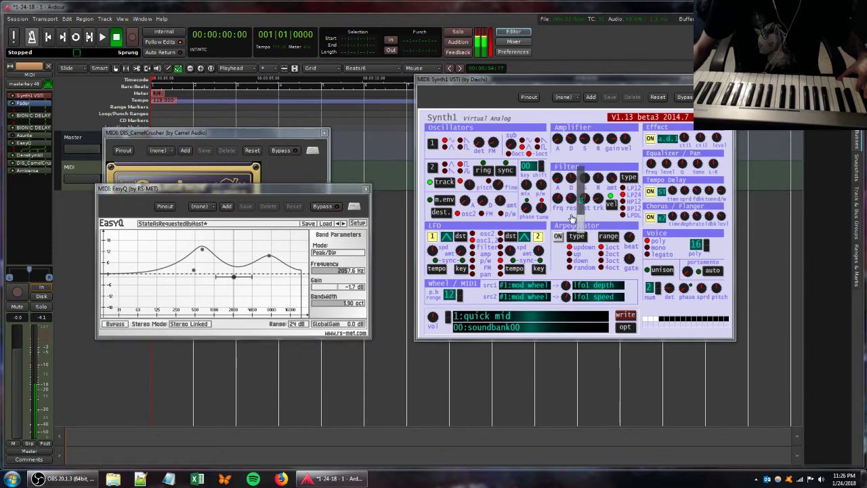
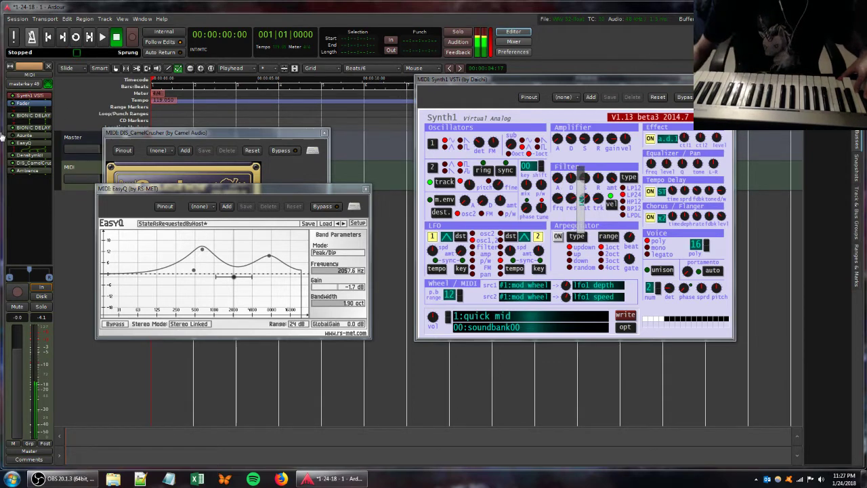
Step: Check CamelCrusher's settings and bring the EasyQ window back to the front
click(14, 116)
click(173, 134)
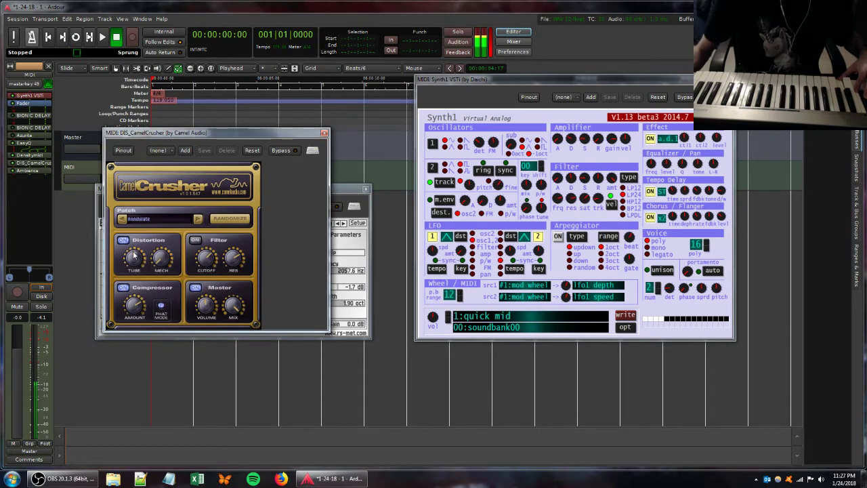
double_click(31, 145)
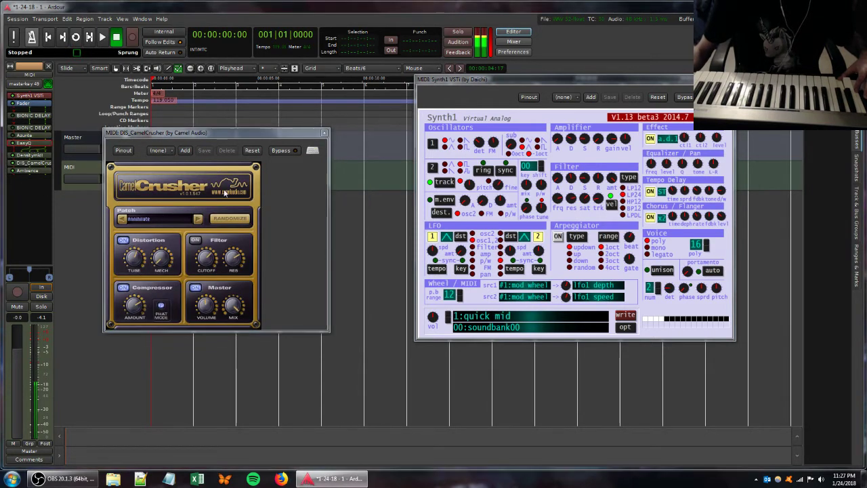
double_click(37, 143)
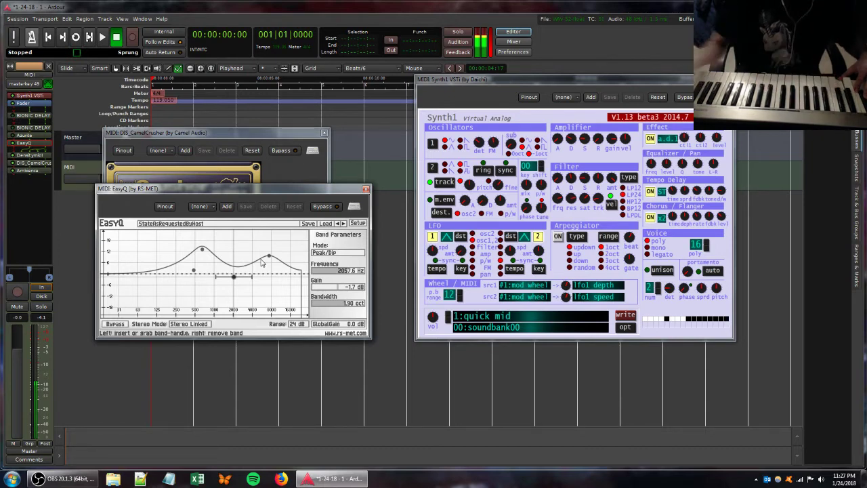
Step: Adjust Synth1's filter resonance, saturation and release together with the Effect section's control and level knobs
drag(568, 201, 570, 184)
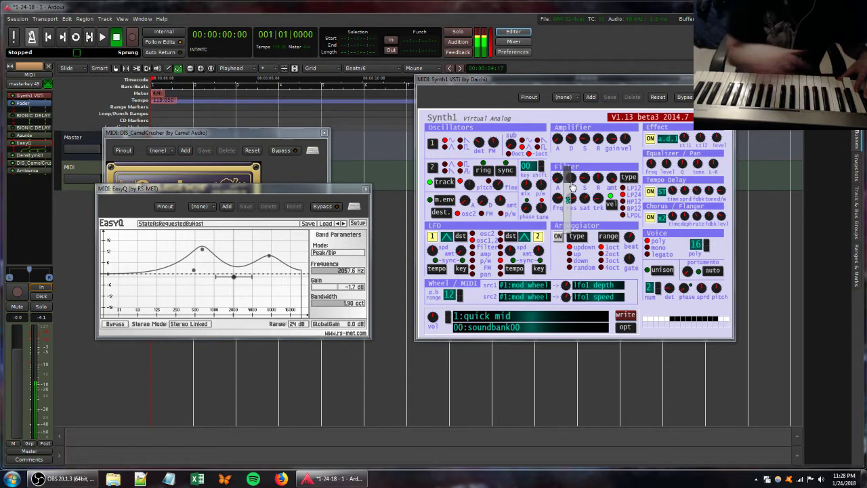
mouse_move(697, 139)
mouse_down()
mouse_move(695, 152)
mouse_move(690, 142)
mouse_up()
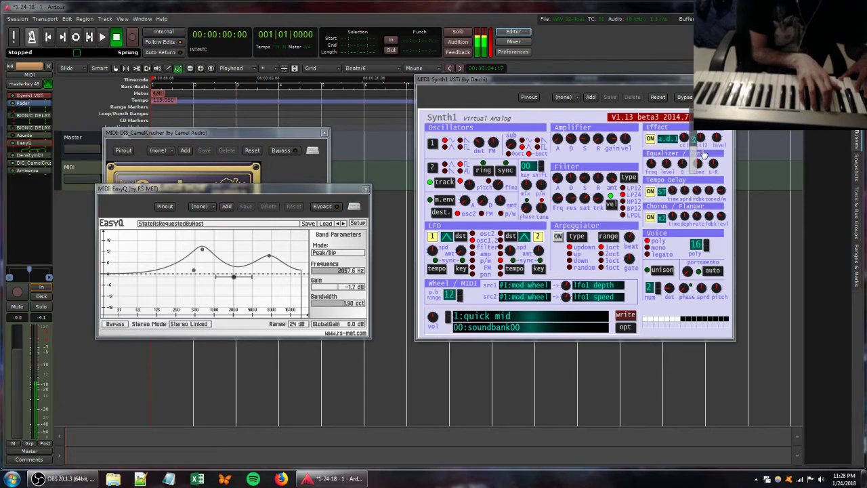
click(171, 134)
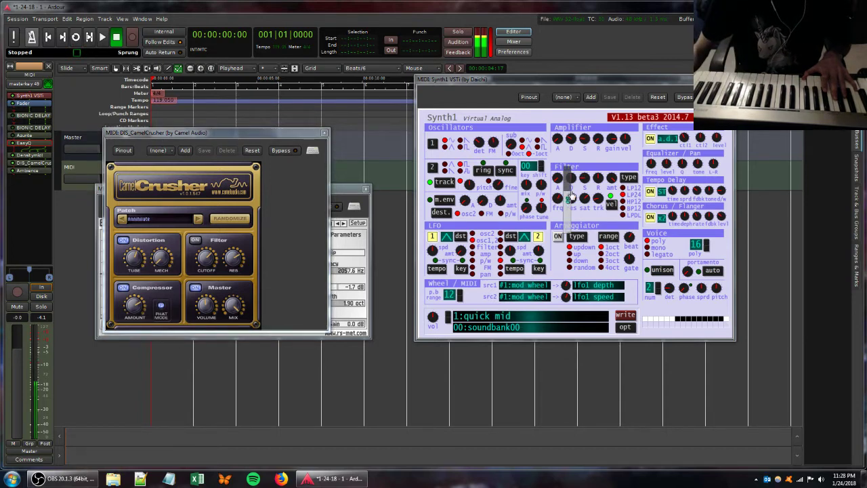
click(347, 190)
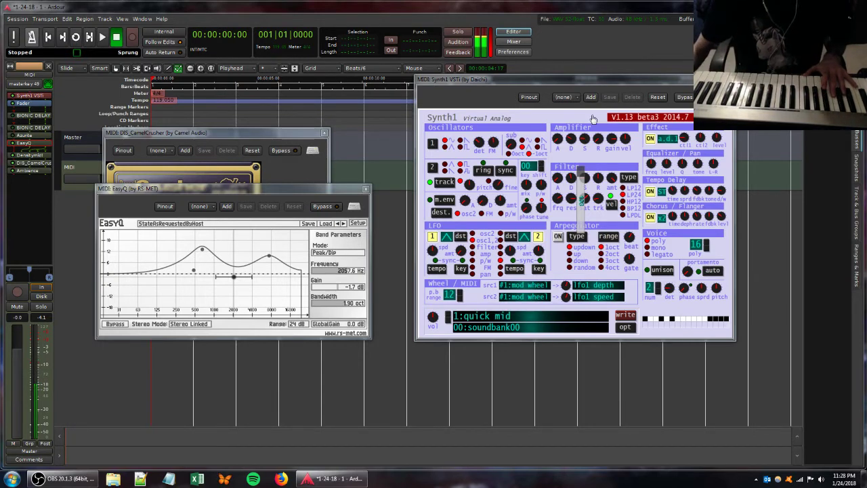
drag(684, 139, 703, 141)
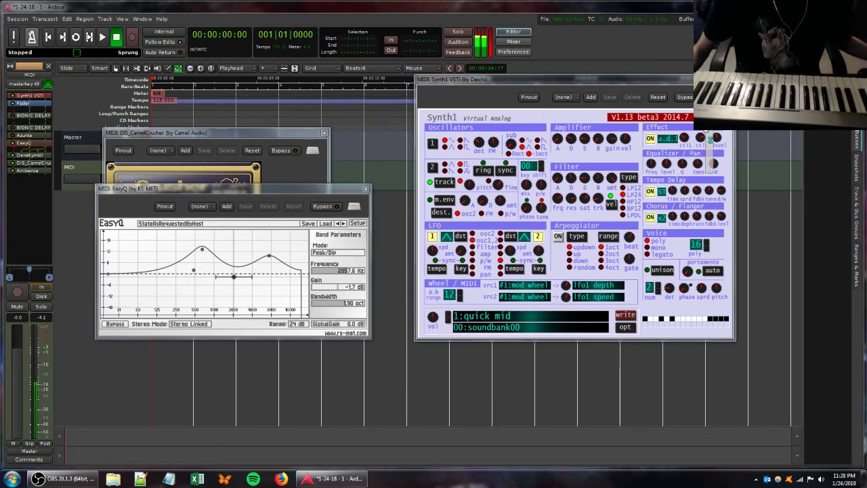
drag(585, 199, 595, 170)
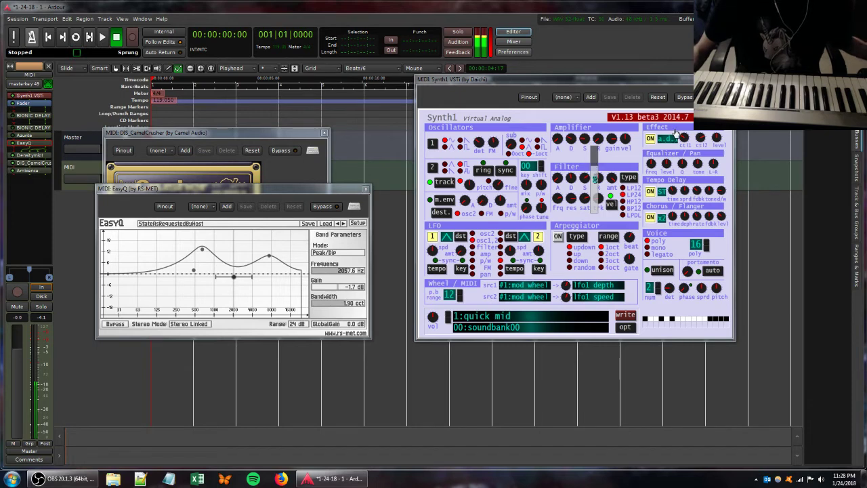
mouse_move(686, 139)
mouse_down()
mouse_move(694, 154)
mouse_move(684, 132)
mouse_up()
Step: Open Ambience from the plugin chain and raise its wet level
click(24, 137)
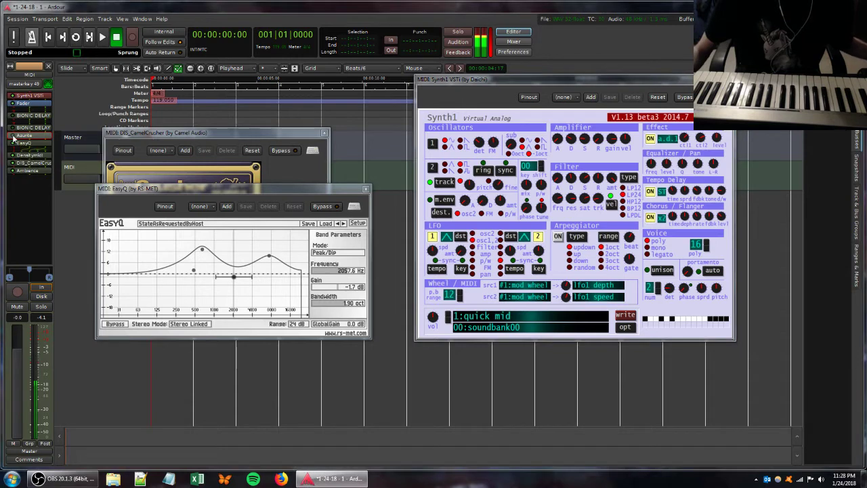
double_click(38, 171)
drag(264, 224, 283, 225)
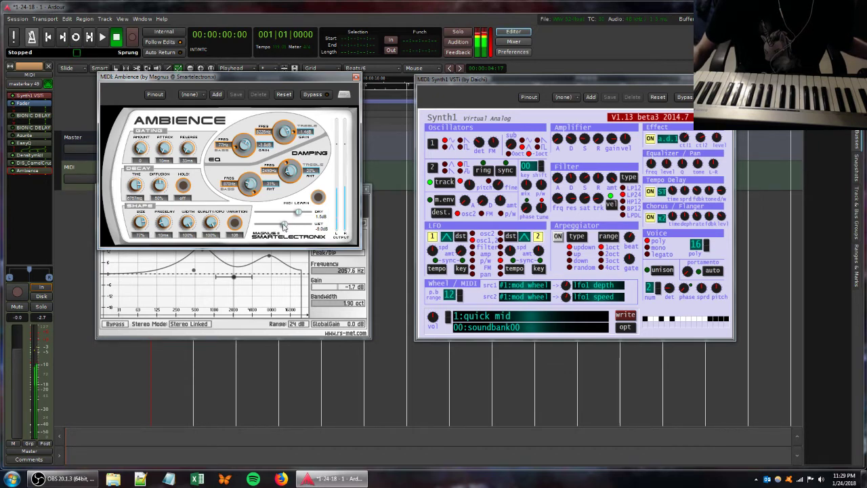
Step: Boost EasyQ's upper range with bands at 1926.7 Hz with 13.8 dB and 7916.8 Hz with 14.5 dB gain
click(227, 336)
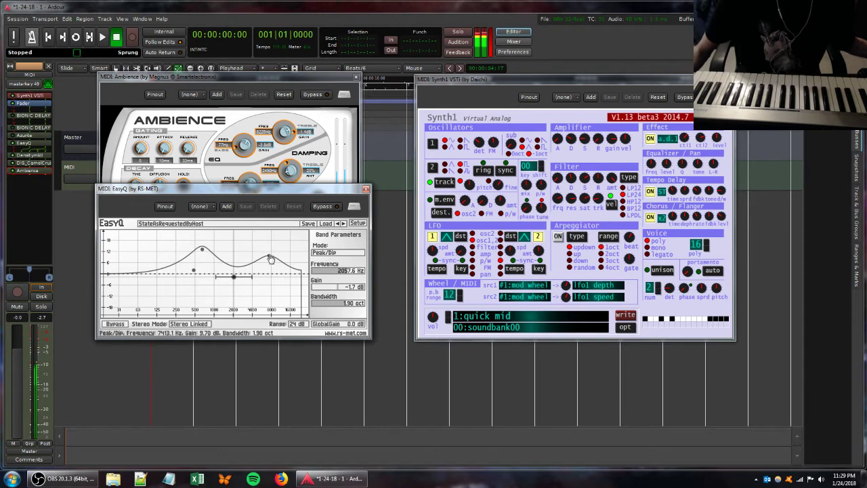
drag(270, 257, 234, 253)
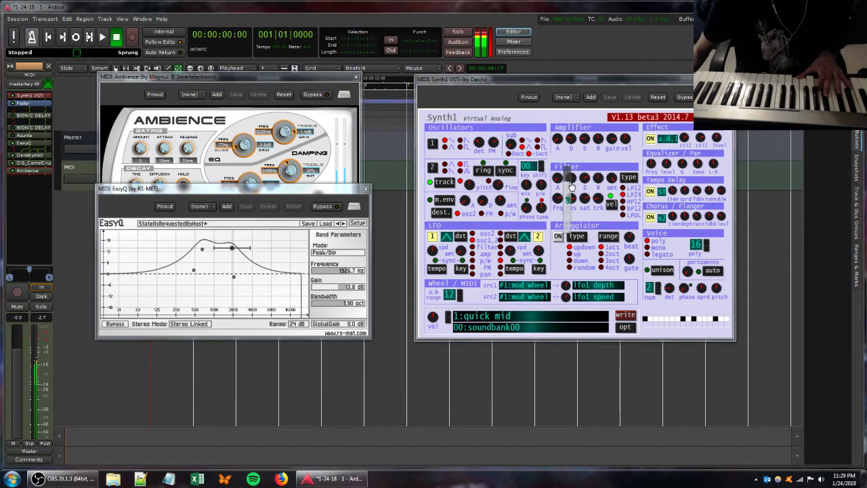
drag(233, 249, 270, 246)
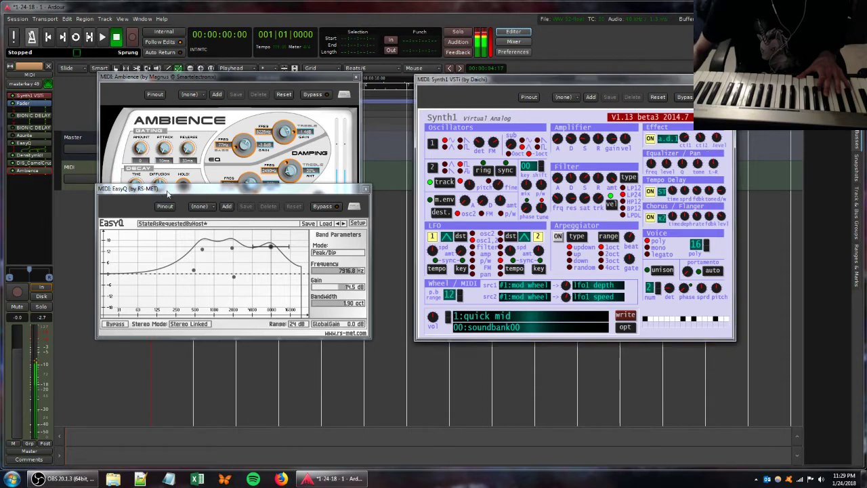
Step: Open Azurite from the plugin chain to check its chorus settings and bring Synth1 back to the front
click(14, 138)
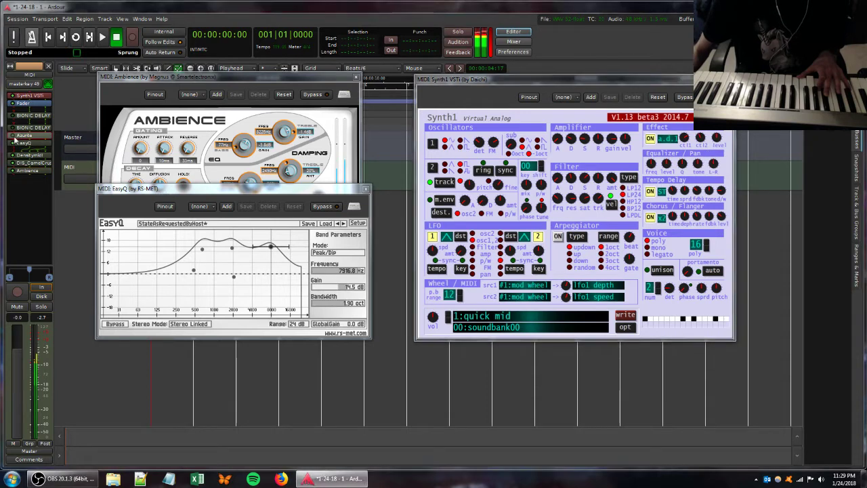
double_click(14, 137)
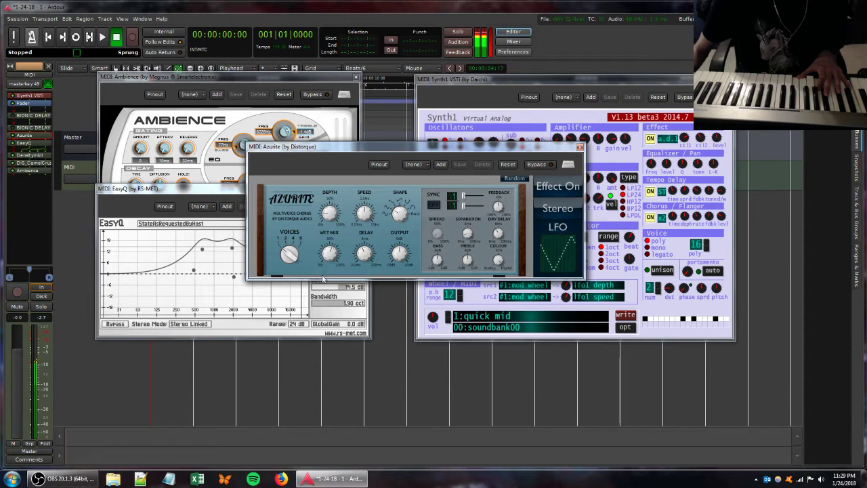
click(592, 80)
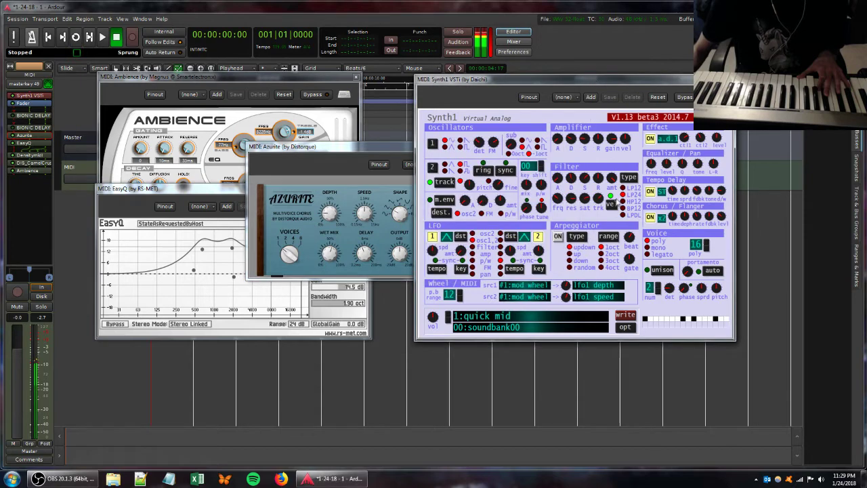
Step: Adjust Synth1's filter resonance, tracking and saturation and the Effect section's control knobs, and switch the Effect section off
mouse_move(567, 198)
mouse_down()
mouse_move(569, 215)
mouse_move(567, 185)
mouse_up()
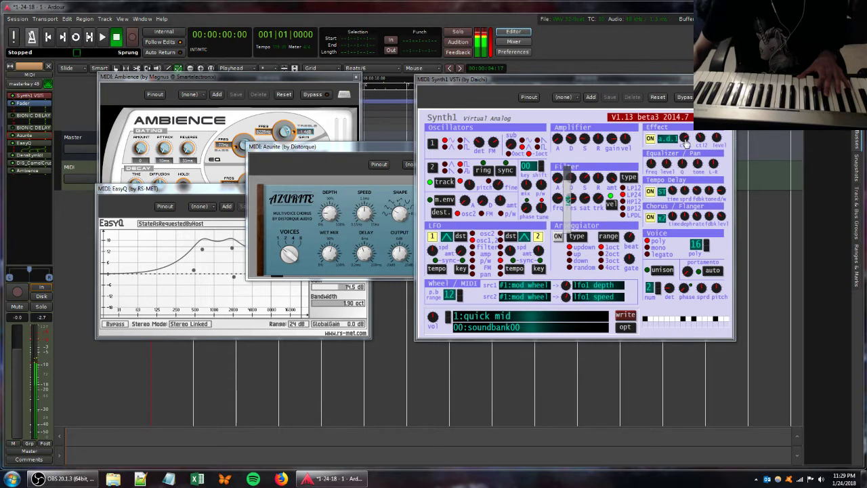
click(696, 139)
drag(695, 145, 696, 167)
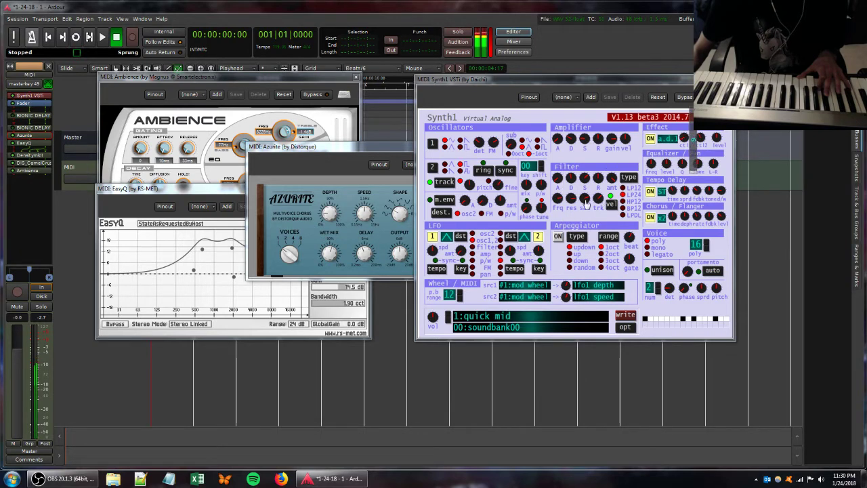
click(594, 200)
drag(592, 208, 590, 184)
mouse_move(700, 138)
mouse_down()
mouse_move(710, 166)
mouse_move(709, 144)
mouse_move(707, 152)
mouse_up()
click(652, 141)
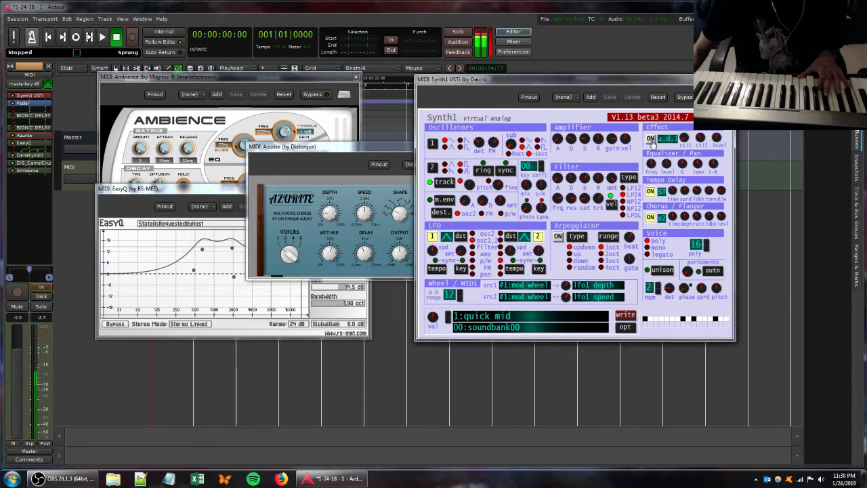
Step: Adjust Synth1's filter saturation and sub-oscillator level, with CamelCrusher opened from the plugin chain for reference
drag(580, 183, 584, 179)
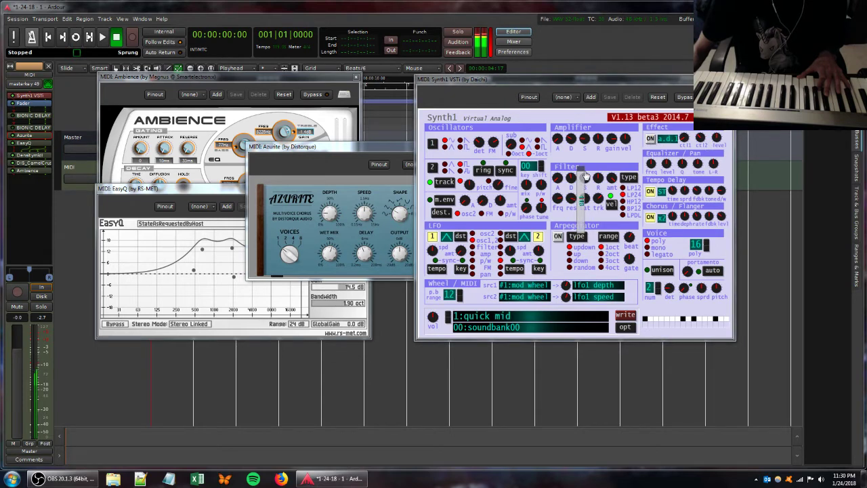
double_click(36, 164)
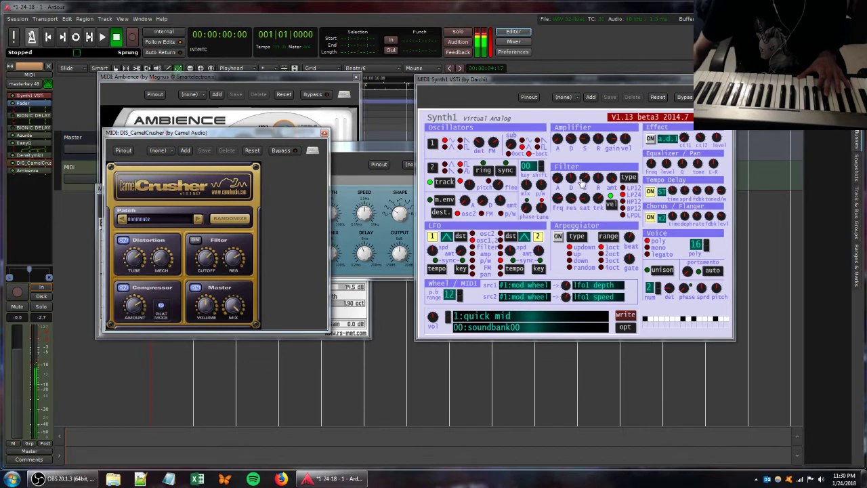
mouse_move(597, 178)
mouse_down()
mouse_move(597, 167)
mouse_move(596, 224)
mouse_move(597, 191)
mouse_move(597, 215)
mouse_move(583, 173)
mouse_up()
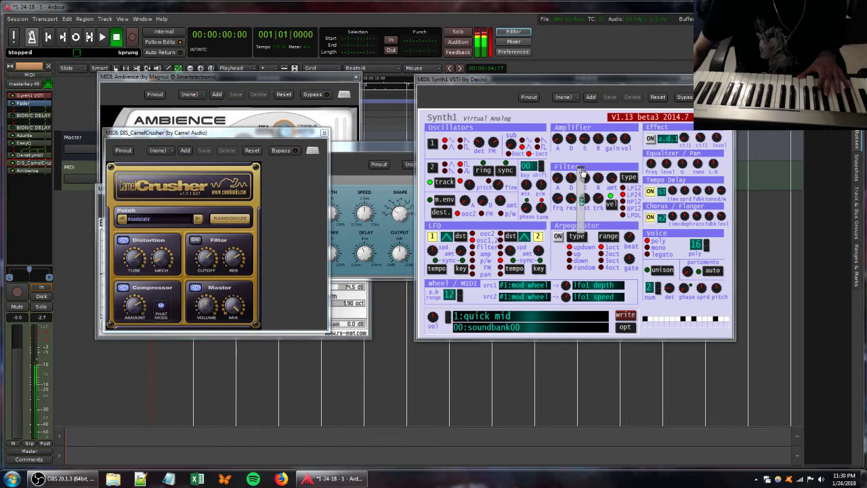
click(596, 175)
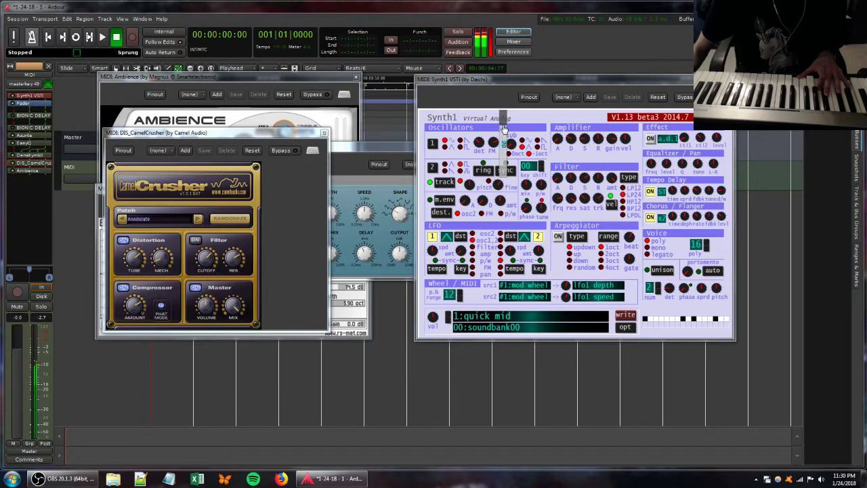
Step: Review and close Azurite, and lower Ambience's wet level to -11.3 dB
click(322, 78)
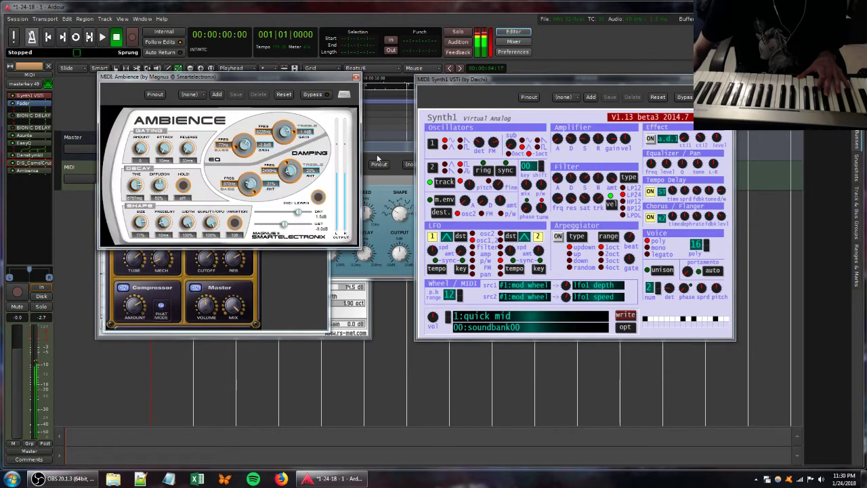
click(379, 158)
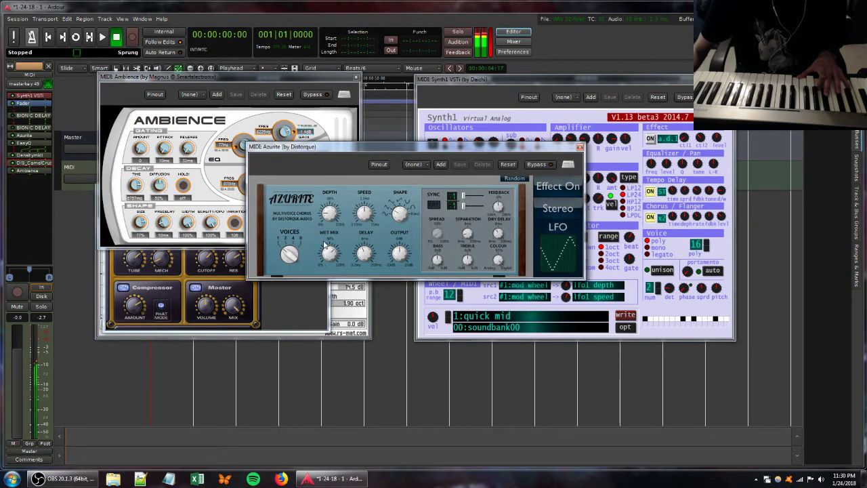
click(580, 147)
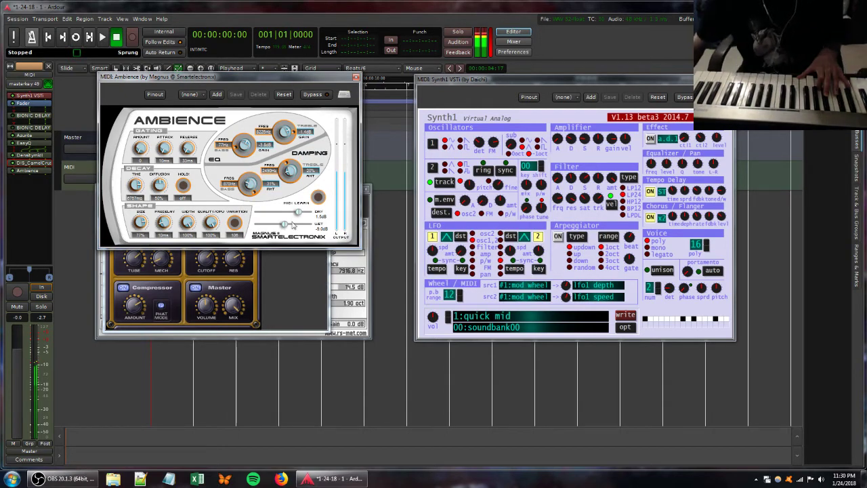
mouse_move(284, 224)
mouse_down()
mouse_move(291, 226)
mouse_move(279, 228)
mouse_up()
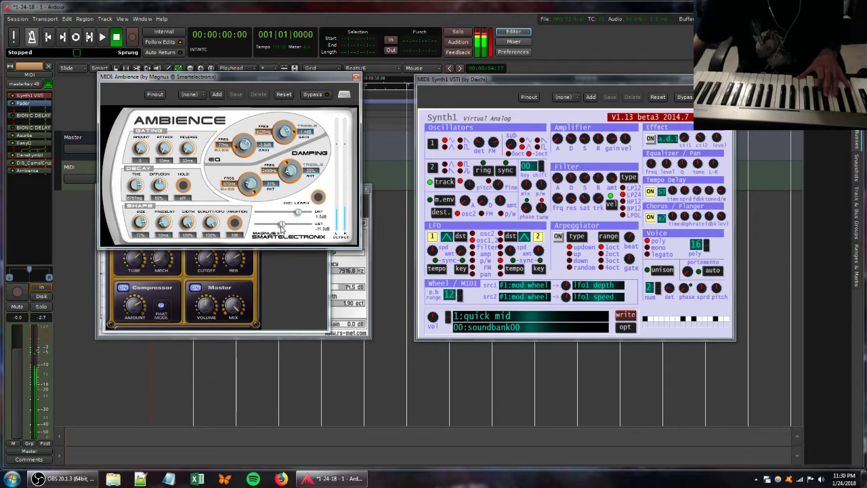
Step: Close the CamelCrusher and Ambience windows and disconnect masterkey 49 from the MIDI track's input
click(220, 254)
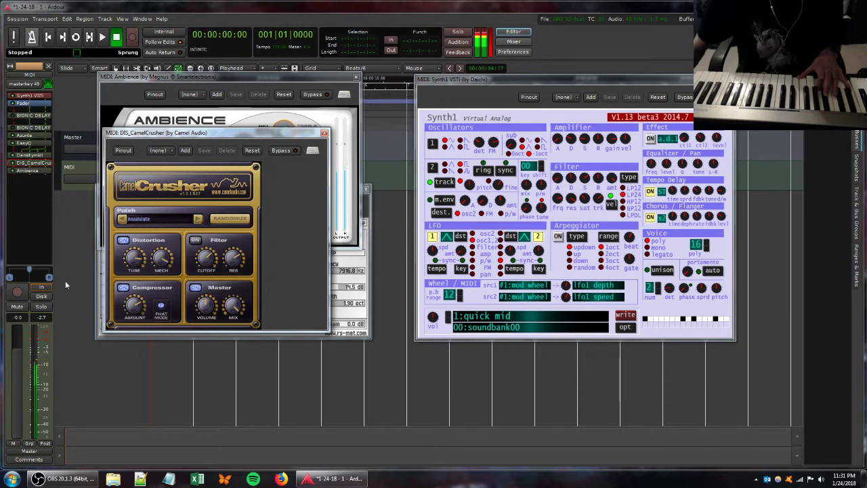
click(325, 133)
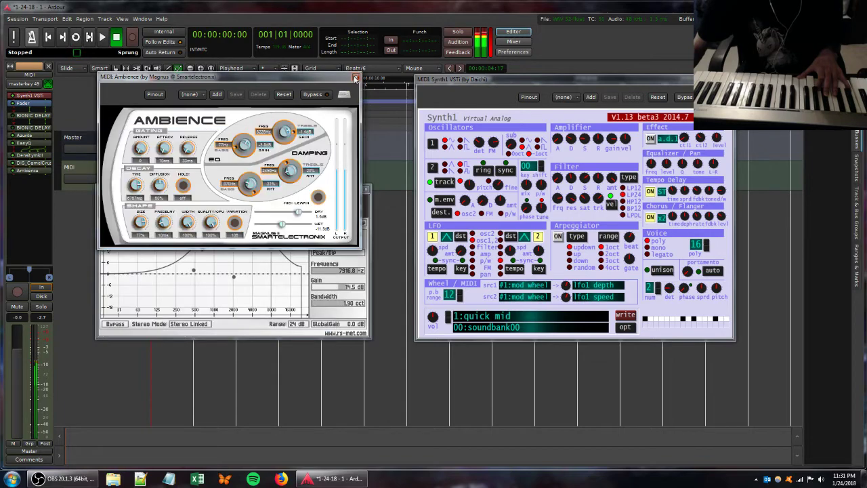
click(356, 79)
click(28, 83)
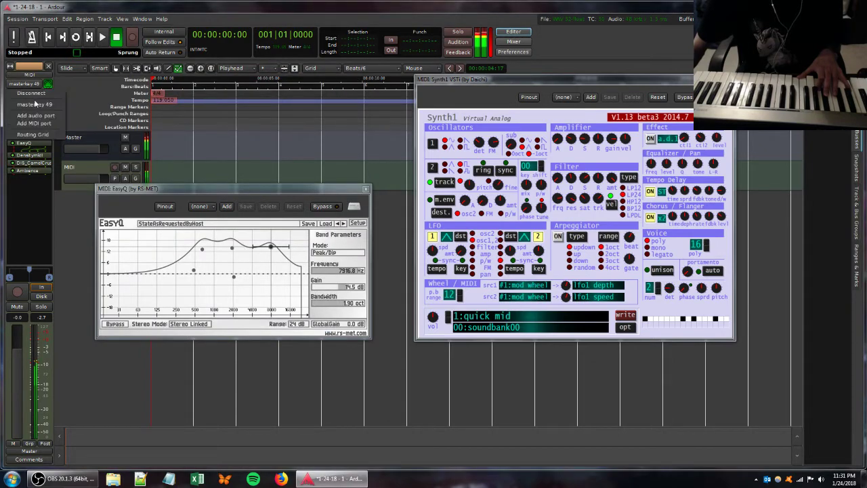
click(35, 104)
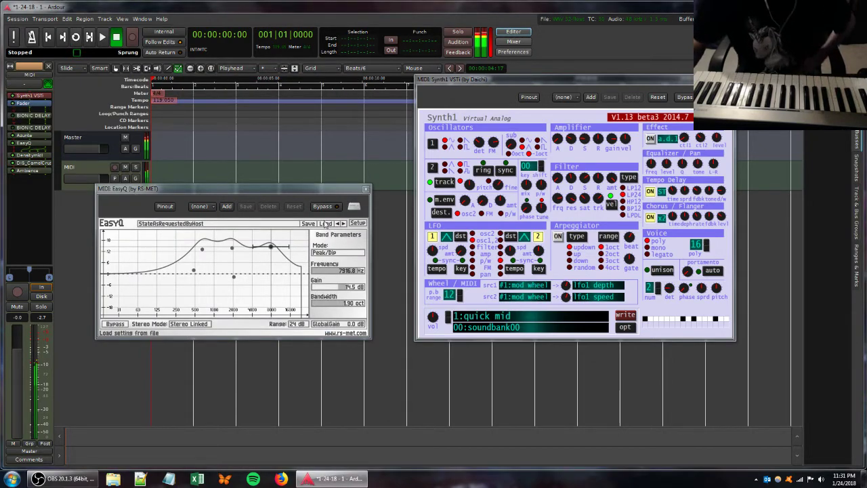
Step: Flatten EasyQ's curve by bringing the boosted bands near 0 dB, including bands at 8454.6 Hz and 1410.0 Hz with -0.2 dB gain
drag(202, 249, 212, 324)
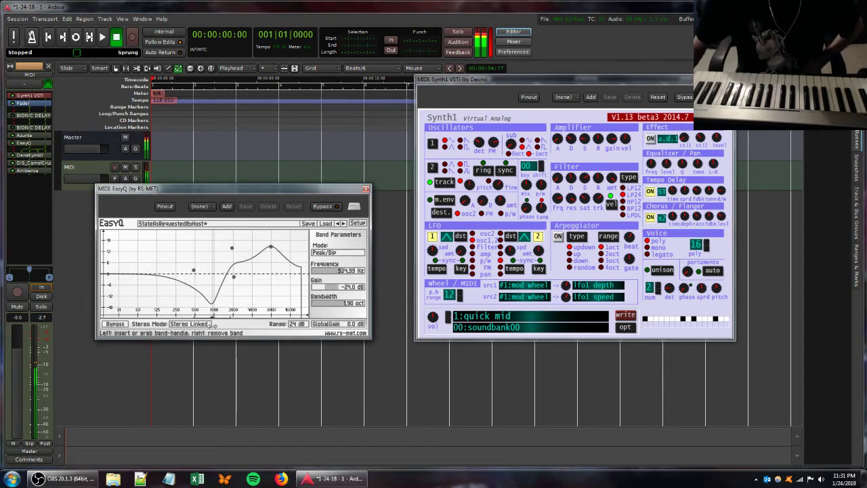
drag(271, 246, 273, 274)
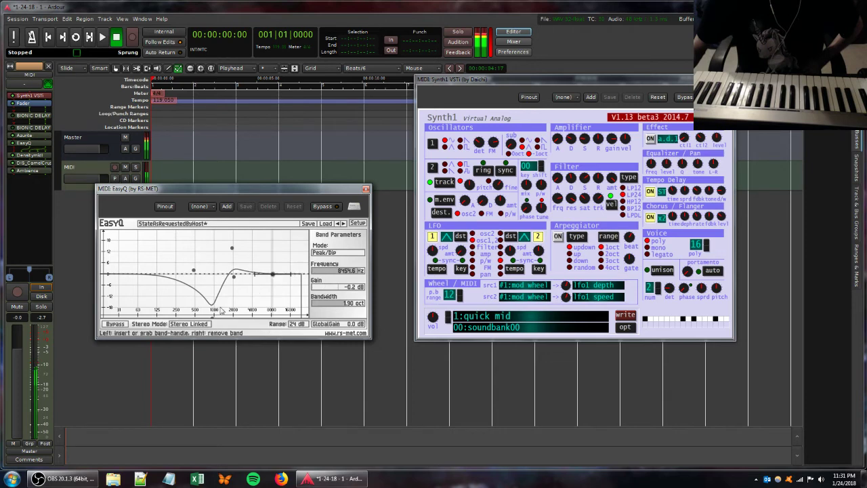
drag(212, 324, 171, 278)
drag(233, 251, 223, 274)
Step: Adjust Synth1's filter saturation, release and resonance, and lower the MIDI track's fader to -22.9 dB
click(578, 201)
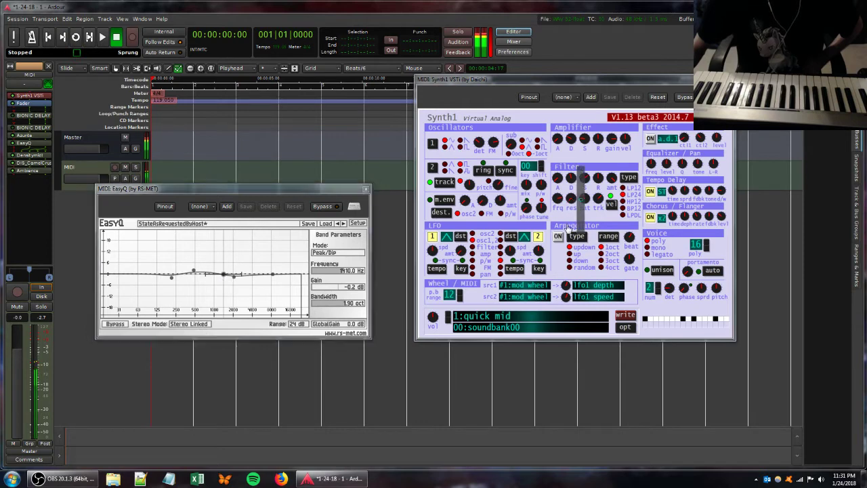
drag(556, 202, 565, 196)
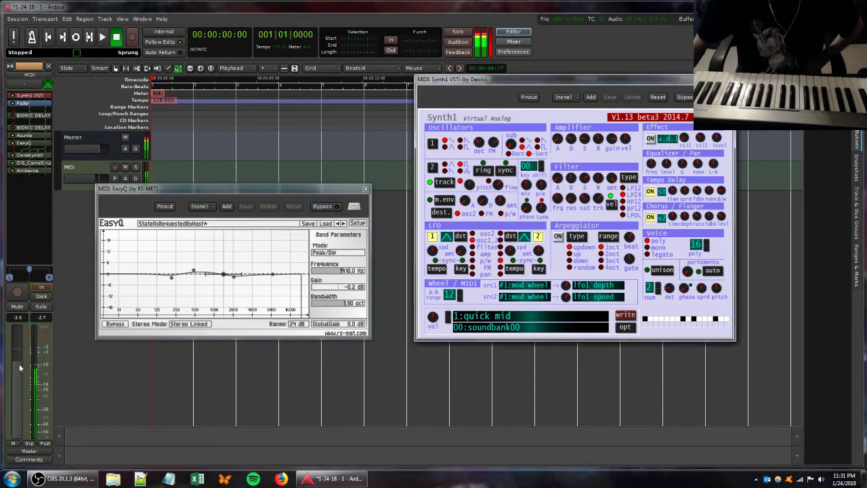
drag(20, 368, 18, 378)
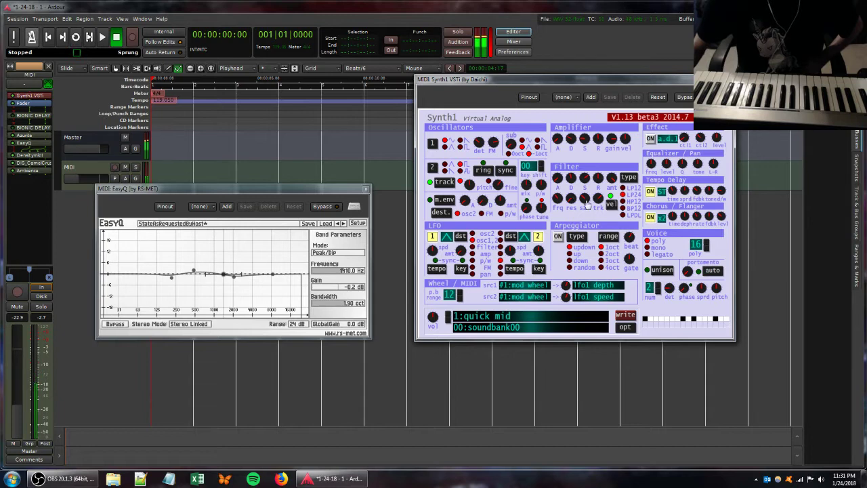
drag(587, 205, 595, 181)
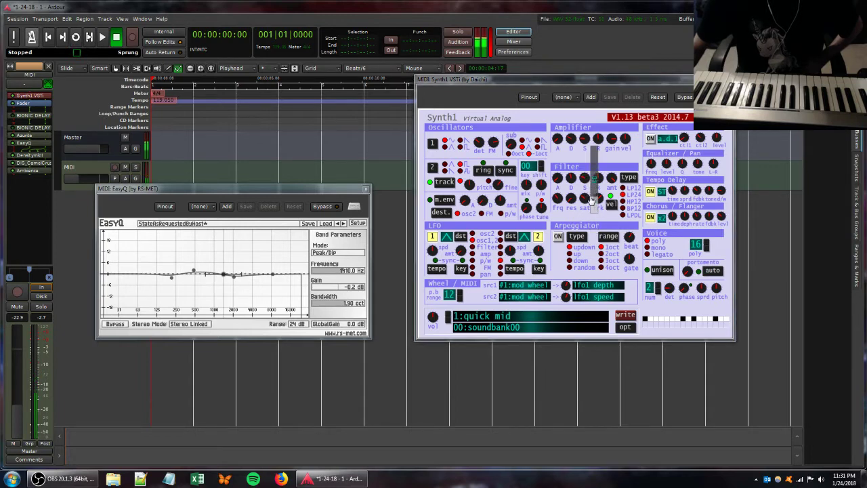
mouse_move(584, 205)
mouse_down()
mouse_move(597, 217)
mouse_move(570, 211)
mouse_up()
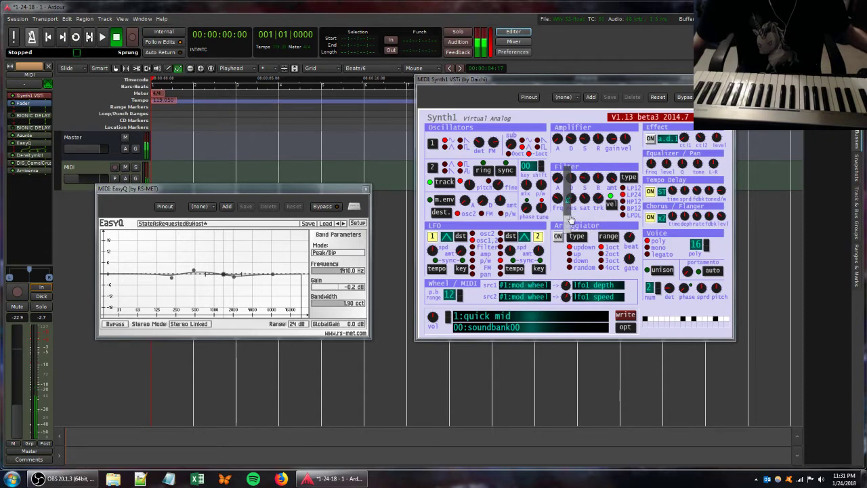
Step: Reconnect masterkey 49 to the MIDI track's input and adjust Synth1's amplifier release and its filter release, saturation, resonance and tracking
click(20, 83)
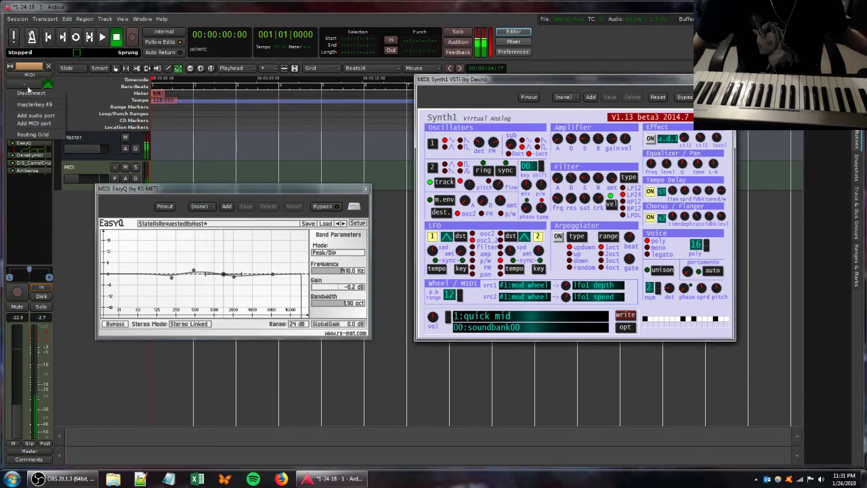
click(32, 105)
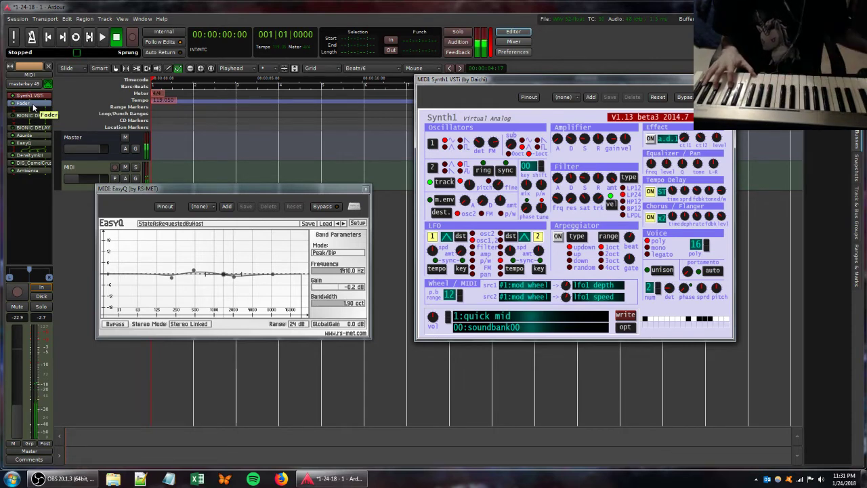
mouse_move(596, 141)
mouse_down()
mouse_move(596, 162)
mouse_move(594, 153)
mouse_up()
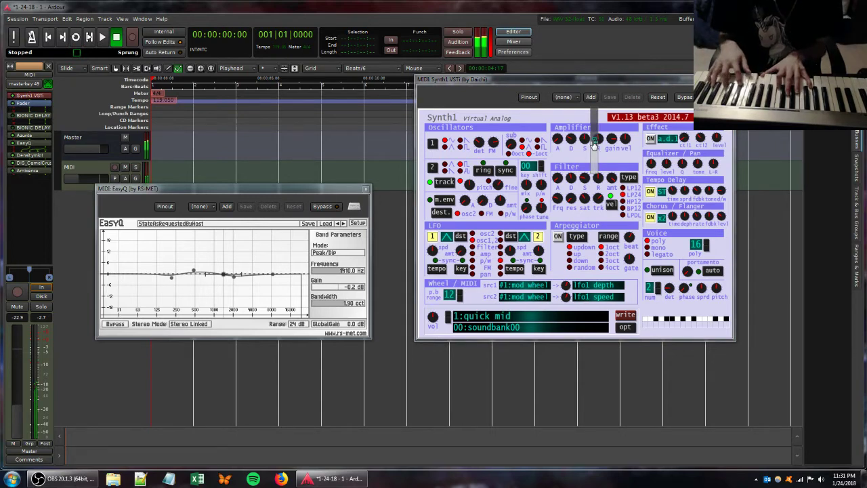
drag(597, 178, 594, 206)
drag(581, 200, 582, 232)
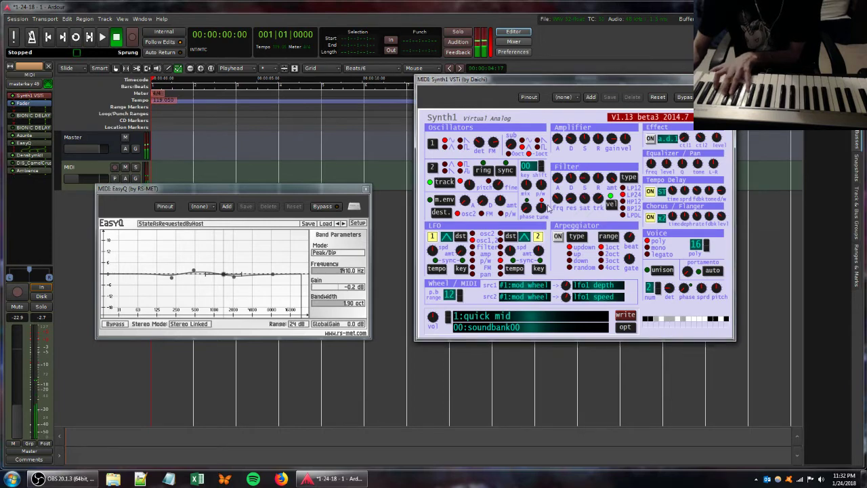
drag(570, 199, 592, 191)
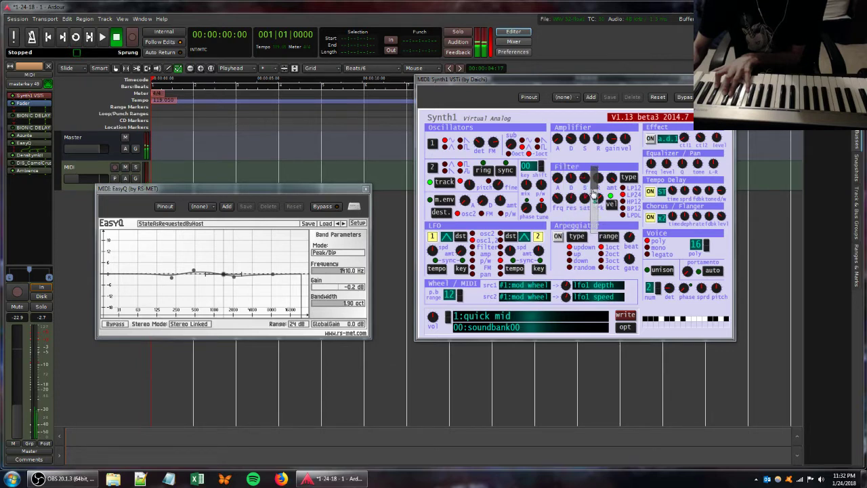
Step: Raise the MIDI track's fader to -1.5 dB and adjust Synth1's amplifier decay and filter release and resonance
drag(18, 400, 17, 364)
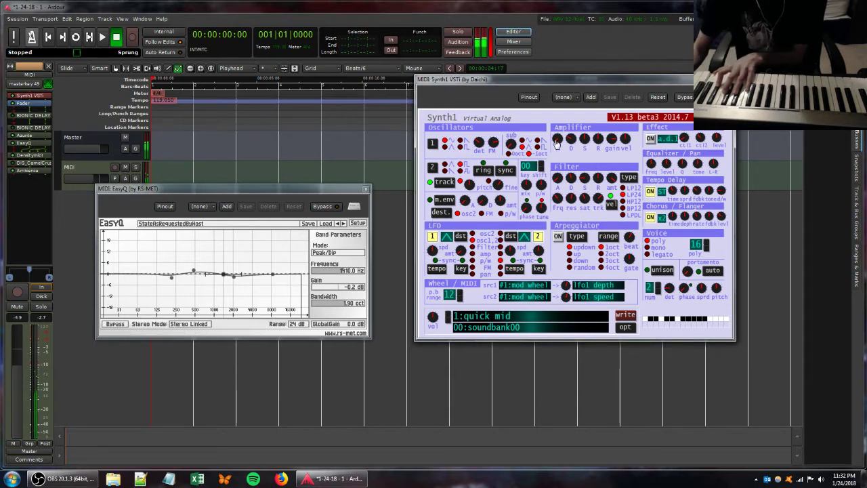
mouse_move(559, 140)
mouse_down()
mouse_move(567, 162)
mouse_move(564, 145)
mouse_up()
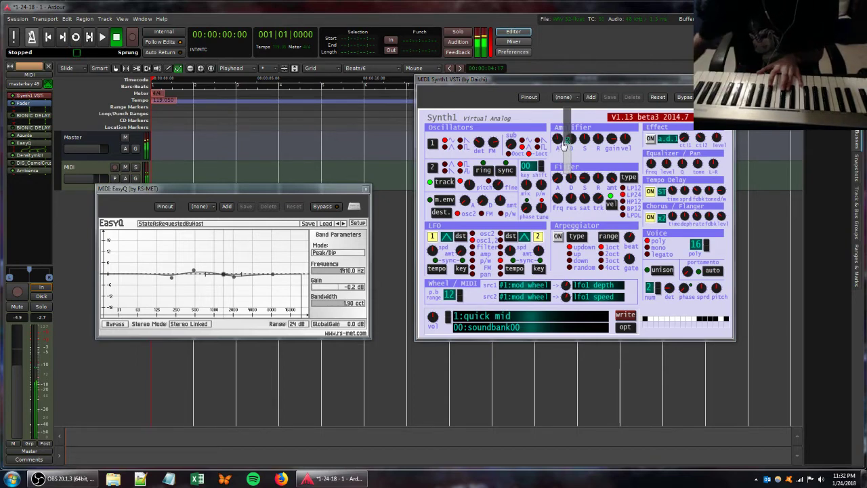
mouse_move(586, 202)
mouse_down()
mouse_move(595, 202)
mouse_move(593, 224)
mouse_move(597, 200)
mouse_up()
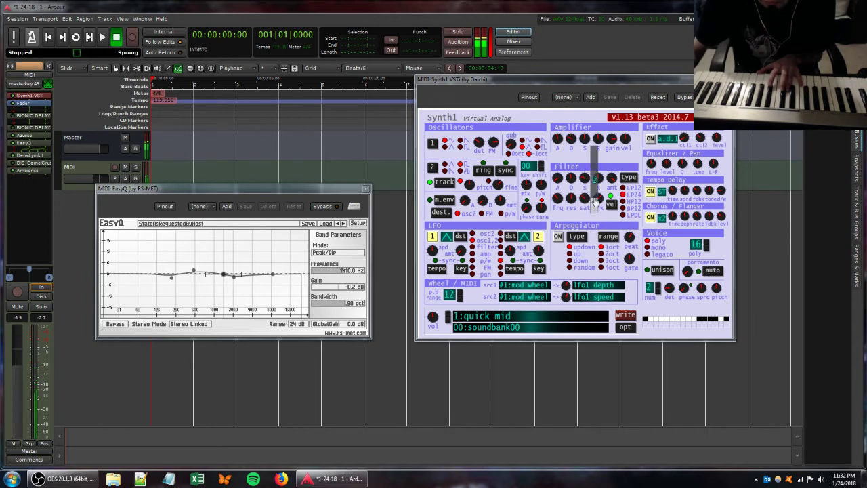
click(12, 137)
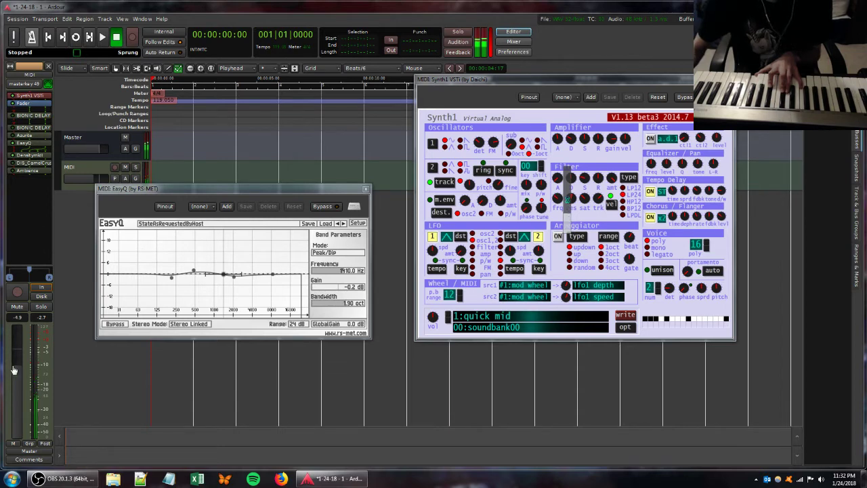
Step: Add the a-Amplifier plugin at the end of the MIDI track's effect chain and raise its gain to 7.629 dB
right_click(43, 185)
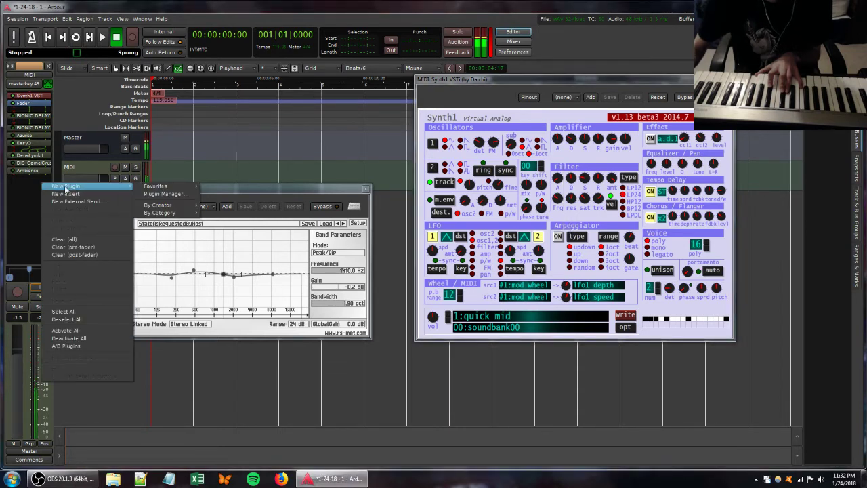
mouse_move(68, 186)
mouse_move(157, 186)
click(243, 185)
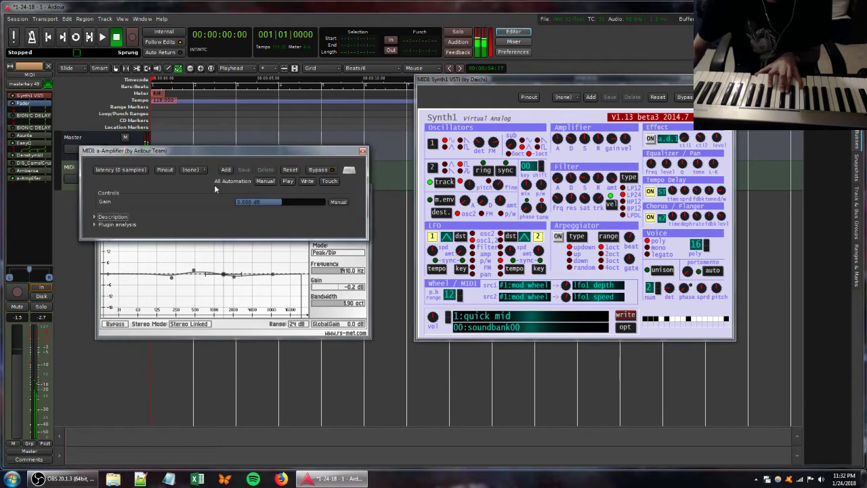
drag(279, 200, 288, 200)
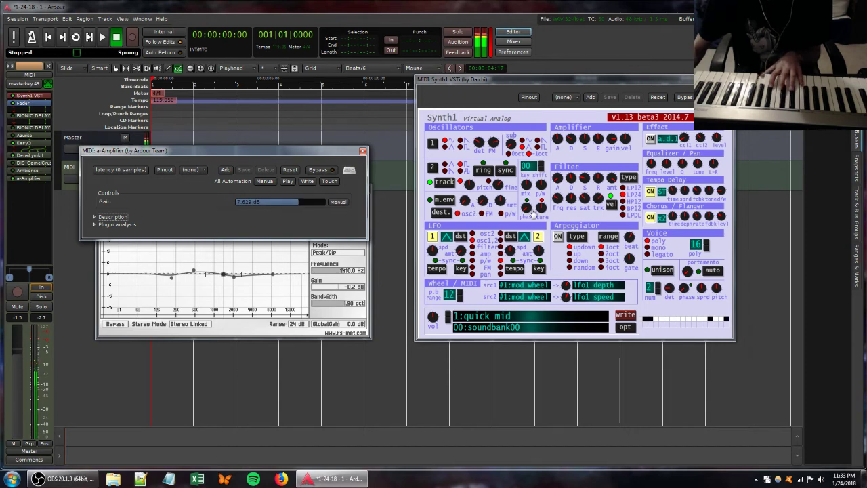
Step: Set Synth1's polyphony to 8 voices and adjust its oscillator FM amount and filter release
click(708, 249)
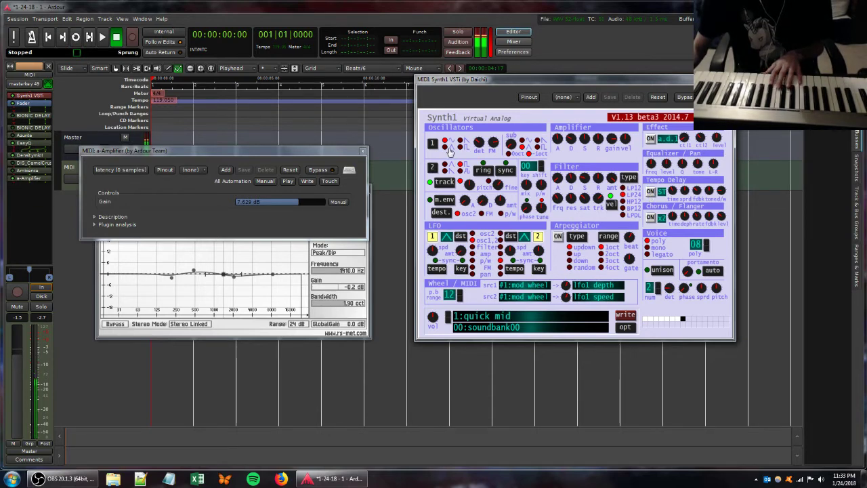
drag(499, 150, 513, 122)
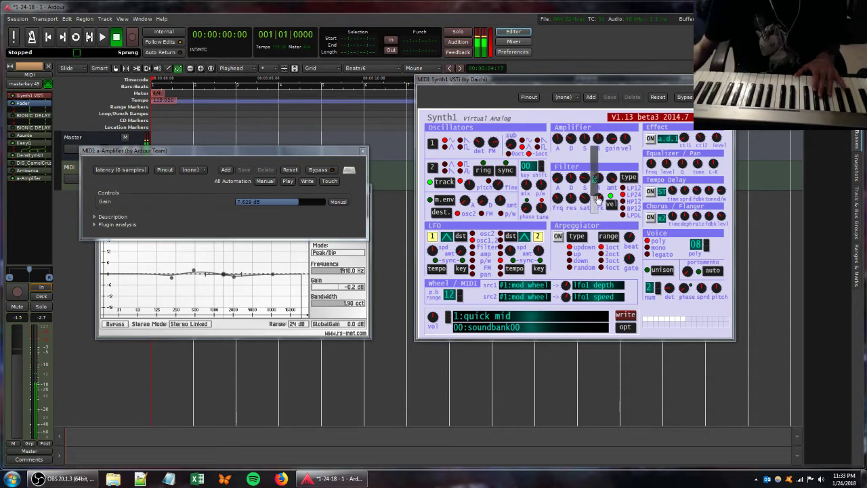
drag(592, 178, 591, 165)
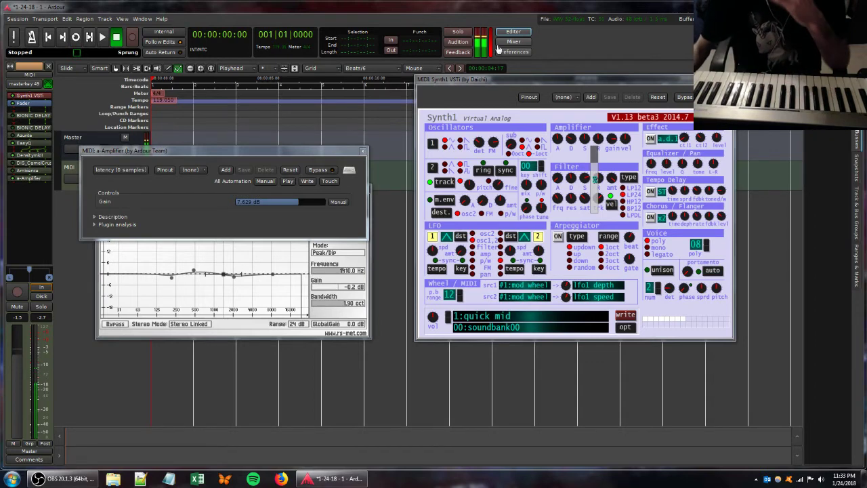
Step: Boost EasyQ's highest band to 17.7 dB at 3206.6 Hz and raise Ambience's wet level to about -1 dB
click(181, 337)
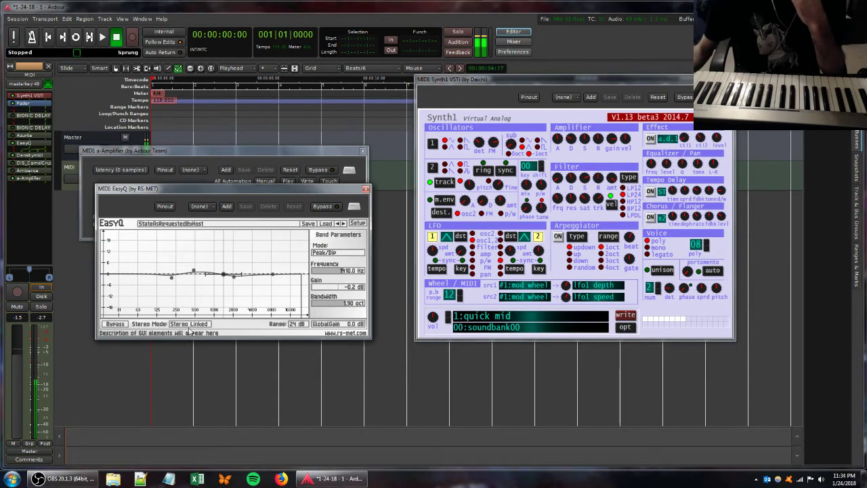
drag(273, 274, 247, 242)
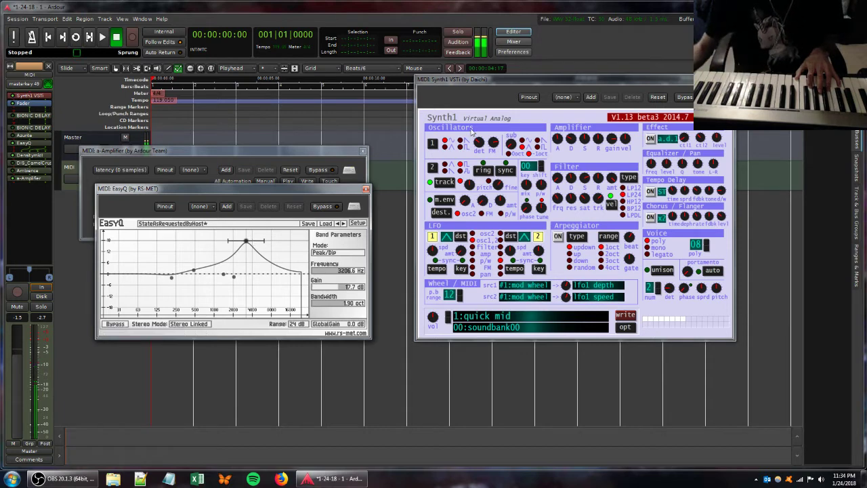
double_click(22, 171)
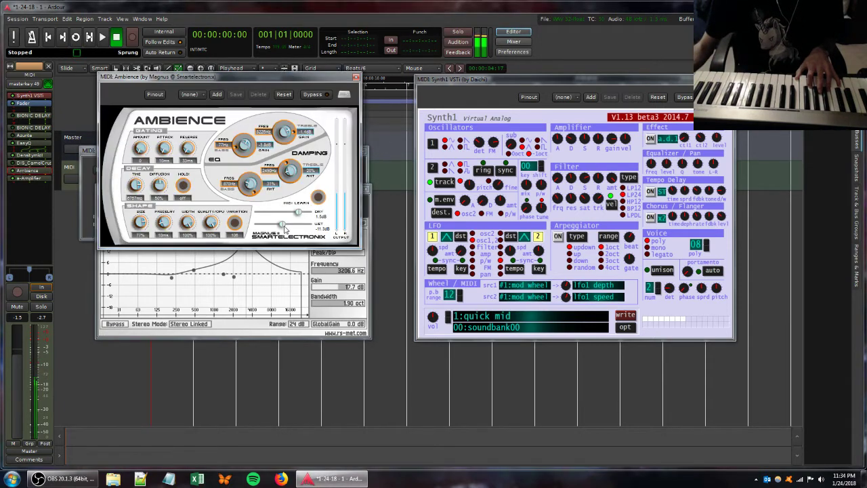
drag(285, 229, 287, 226)
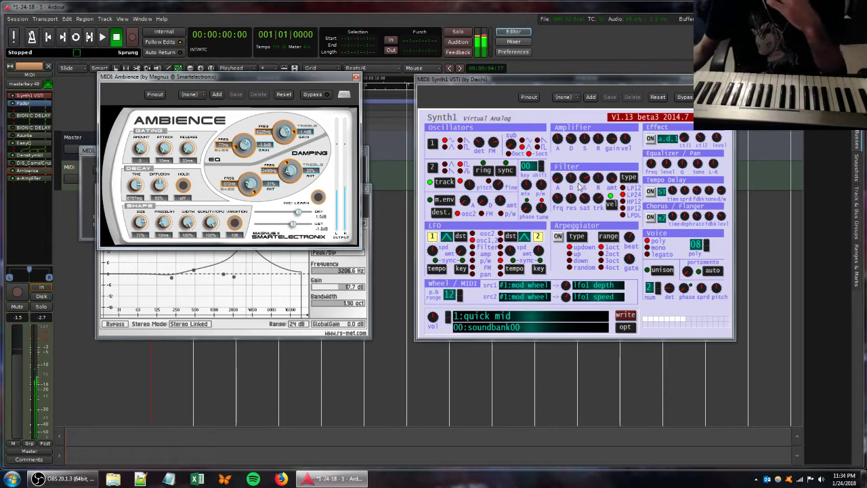
Step: Adjust Synth1's filter resonance, and lower the MIDI track's fader to -15.0 dB with its peak meter reset
drag(584, 198, 597, 211)
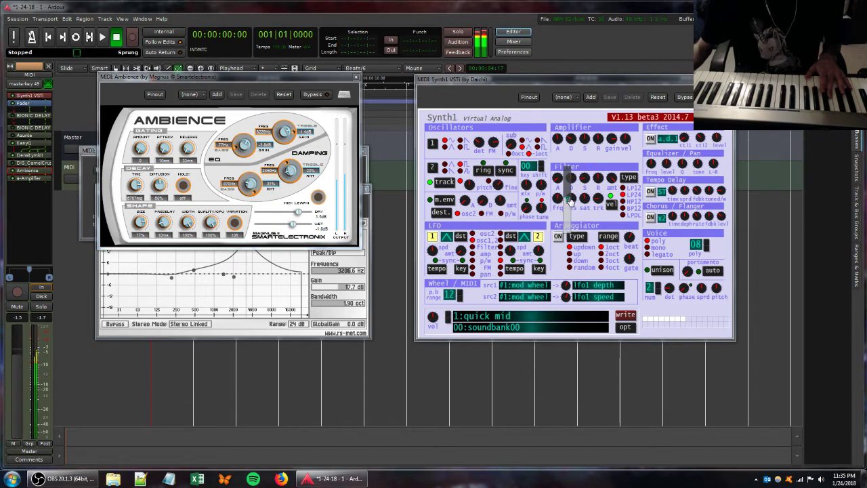
click(697, 245)
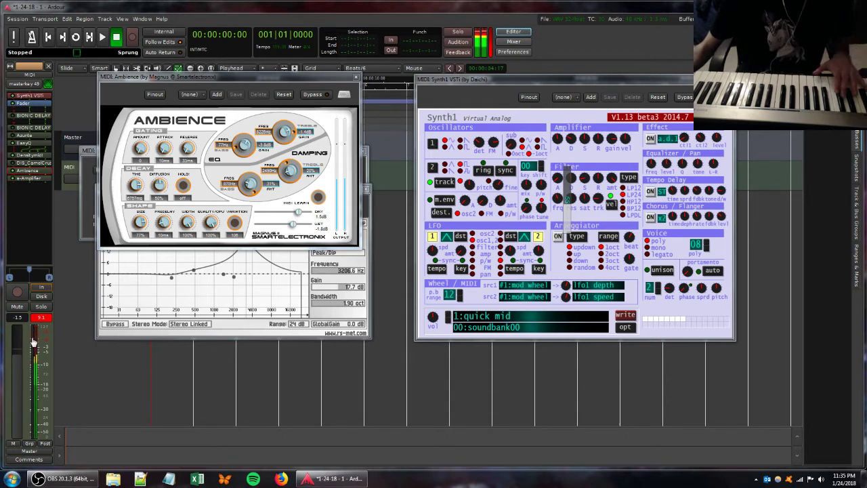
scroll(18, 358, down, 1)
mouse_move(18, 377)
mouse_down()
mouse_move(20, 414)
mouse_move(17, 389)
mouse_up()
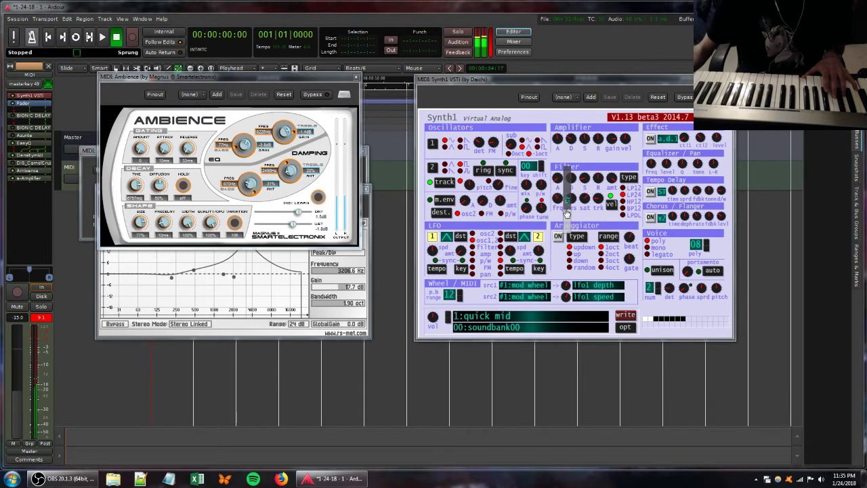
click(47, 317)
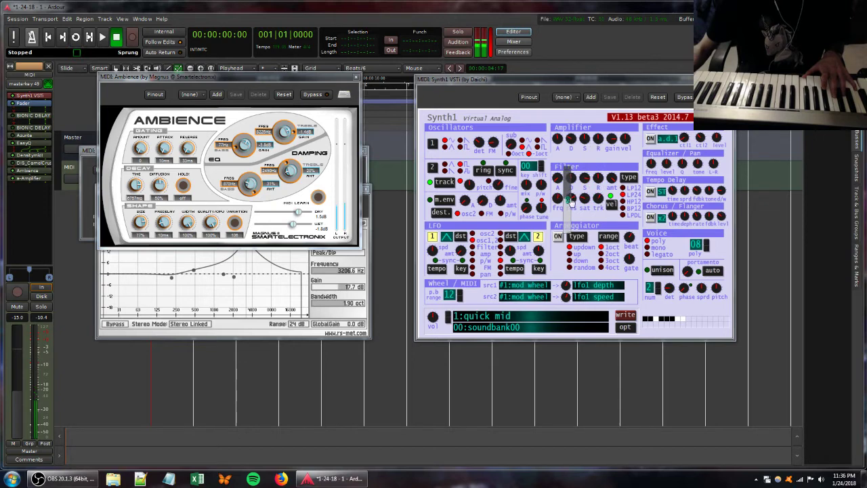
Step: Set EasyQ's large peak band to 1834.0 Hz, 22.5 dB and 6.00 oct, and adjust Synth1's filter tracking and resonance
click(340, 334)
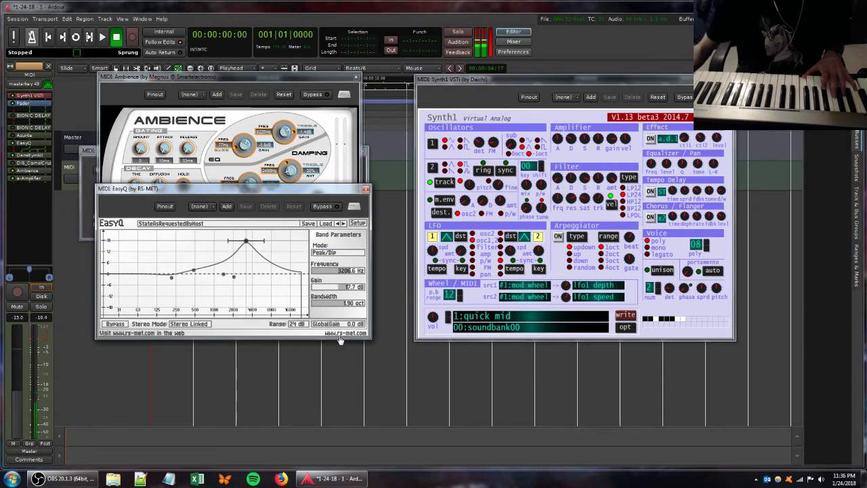
drag(245, 241, 290, 232)
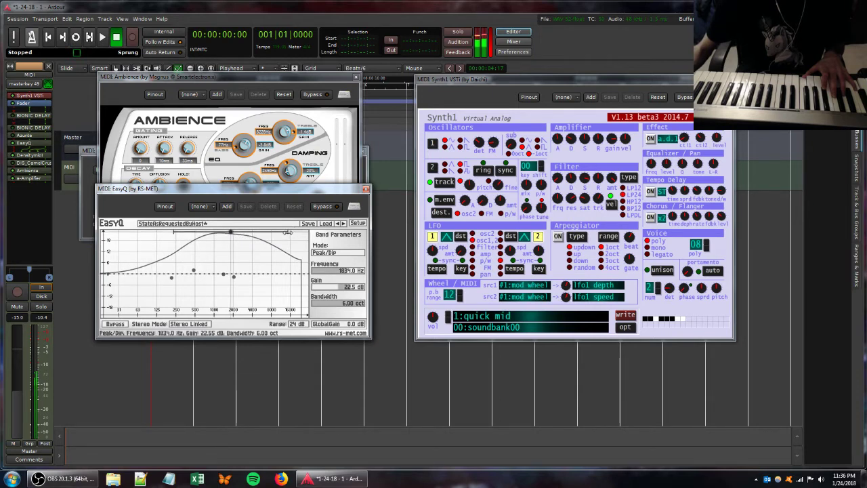
drag(587, 202, 597, 217)
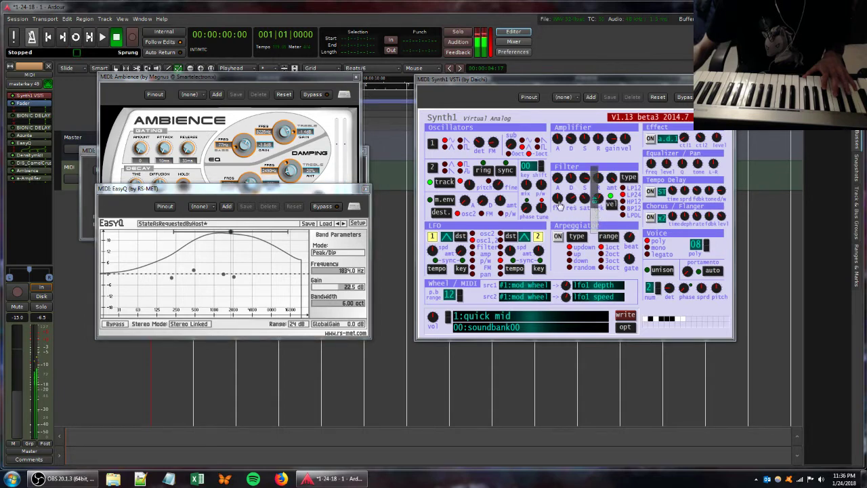
drag(571, 198, 571, 202)
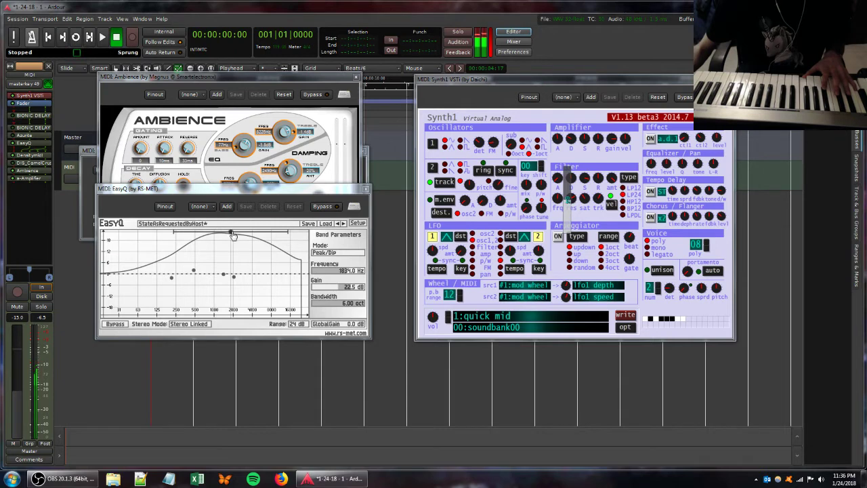
Step: Shift EasyQ's wide peak band down to the low frequencies and add a -19.9 dB dip at 4240.0 Hz
drag(232, 234, 168, 229)
drag(293, 278, 255, 313)
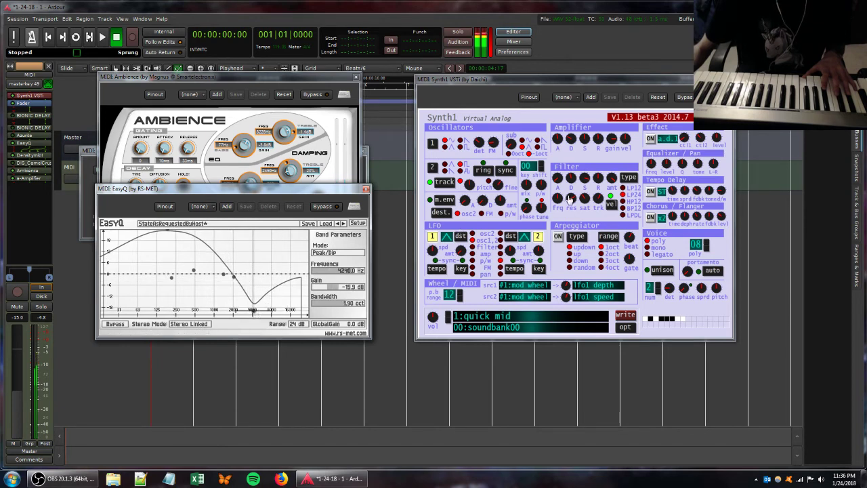
Step: Adjust Synth1's filter resonance and set EasyQ's wide low band to 143.63 Hz at 24.0 dB
drag(595, 200, 594, 197)
drag(507, 143, 507, 172)
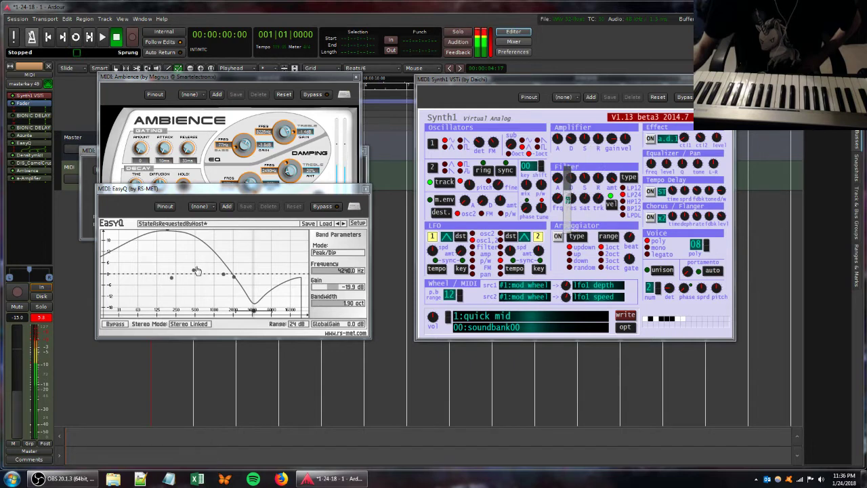
mouse_move(169, 235)
mouse_down()
mouse_move(195, 246)
mouse_move(199, 238)
mouse_move(162, 233)
mouse_up()
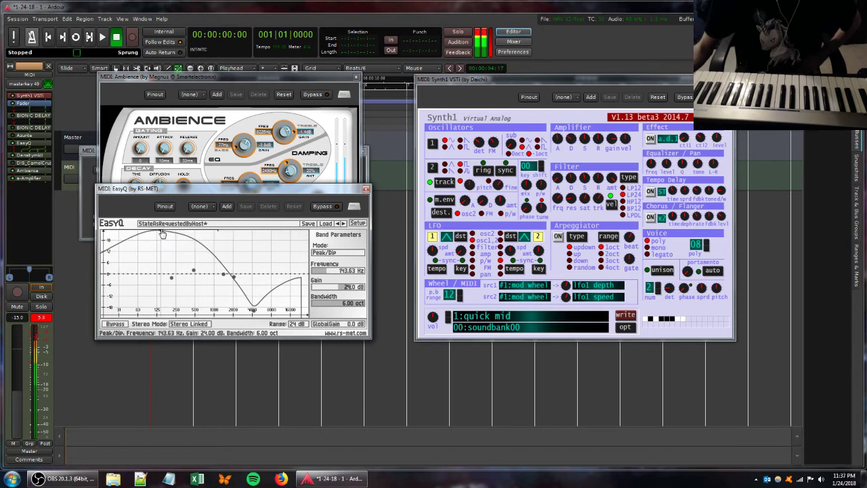
Step: In the Ambience reverb, lower the dry level and set wet to -1.5 dB, then reduce the MIDI track's fader to -24.5 dB
click(13, 143)
double_click(21, 172)
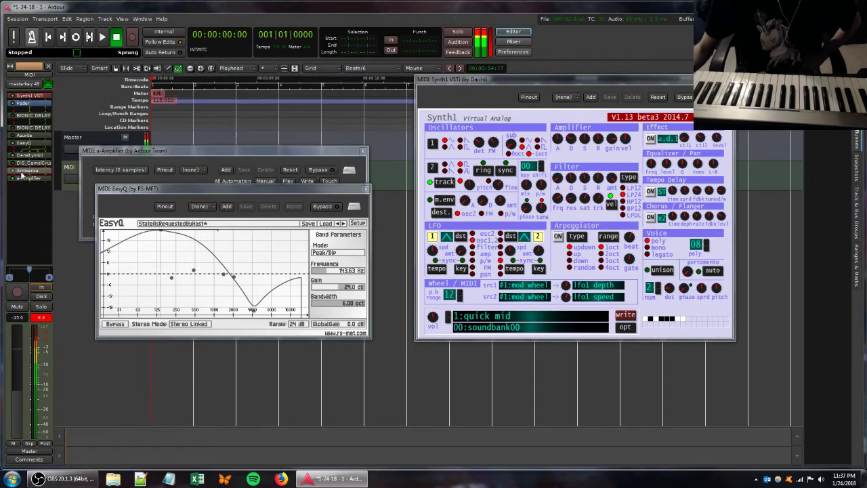
double_click(25, 172)
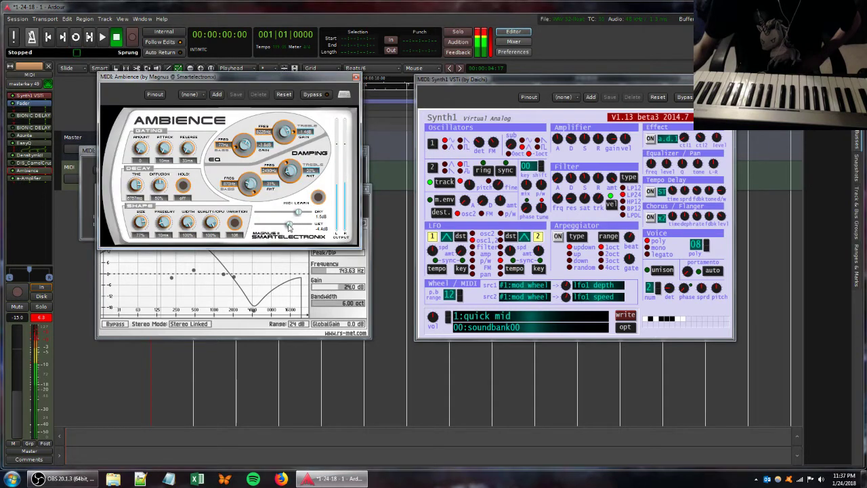
drag(289, 226, 264, 214)
drag(597, 198, 597, 225)
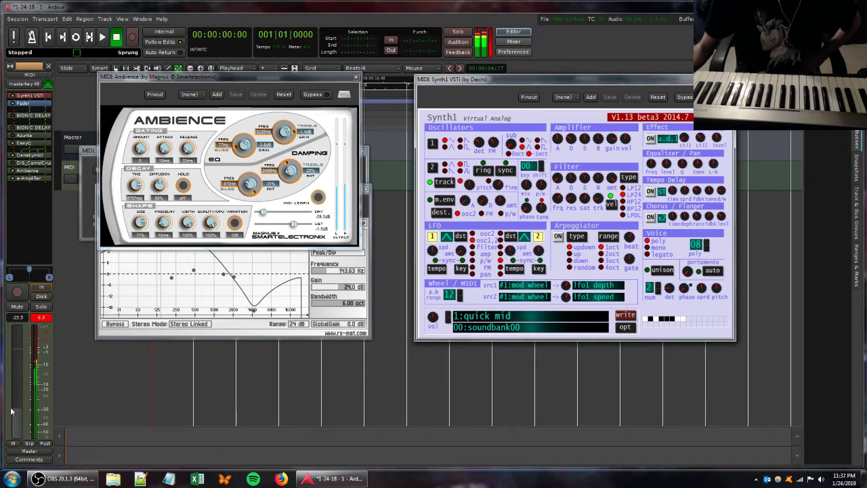
Step: Disconnect the masterkey 49 input from the MIDI track and set Ambience's dry level to about -10.8 dB
click(29, 80)
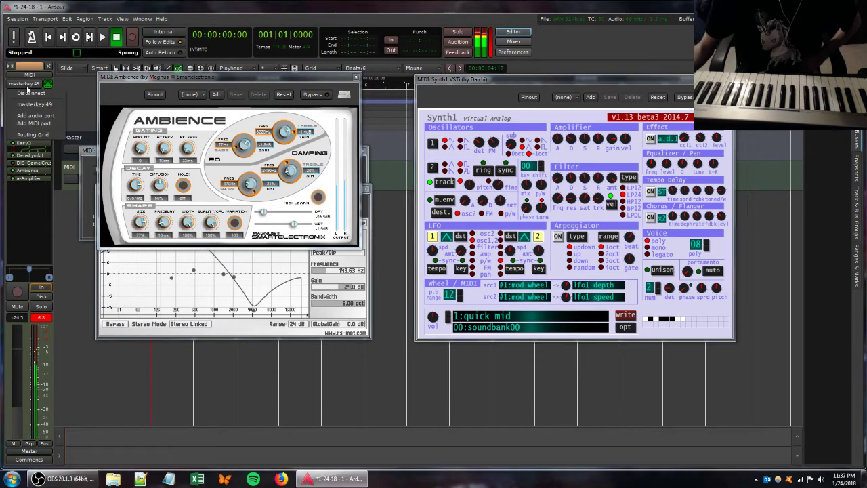
click(29, 95)
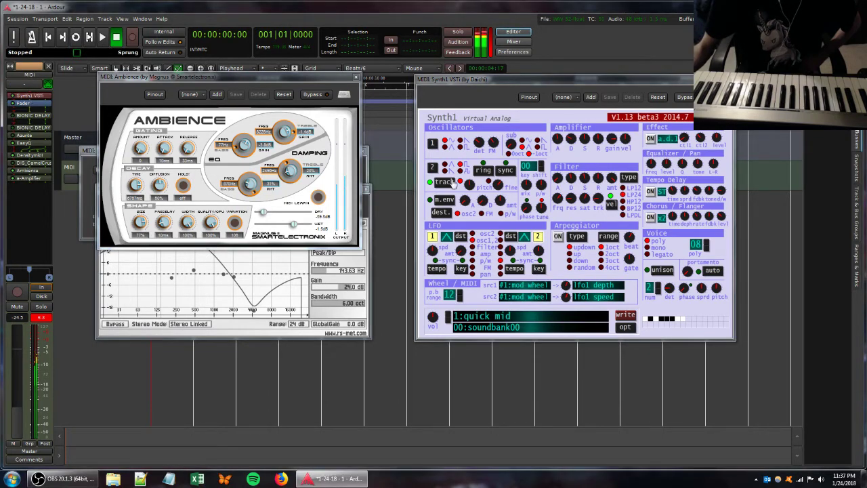
drag(263, 212, 281, 215)
Step: Adjust Synth1's filter envelope release and raise the gain of EasyQ's 4240.0 Hz band to 7.3 dB
drag(576, 199, 596, 185)
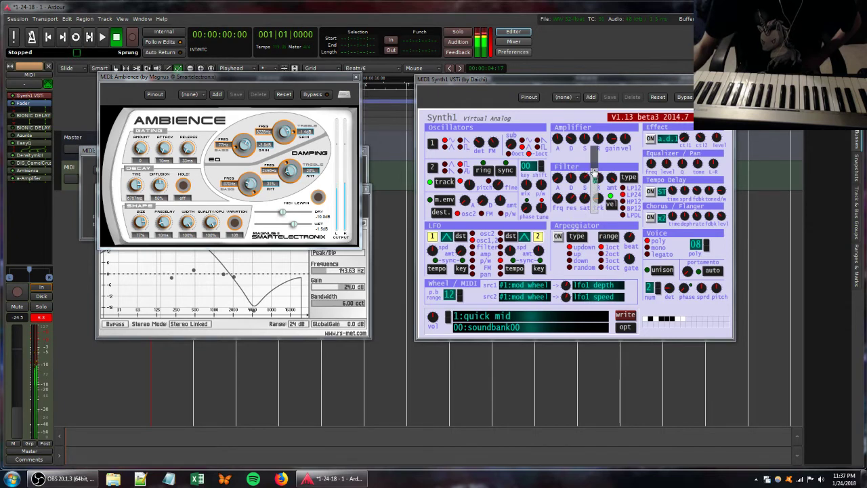
drag(249, 316, 253, 270)
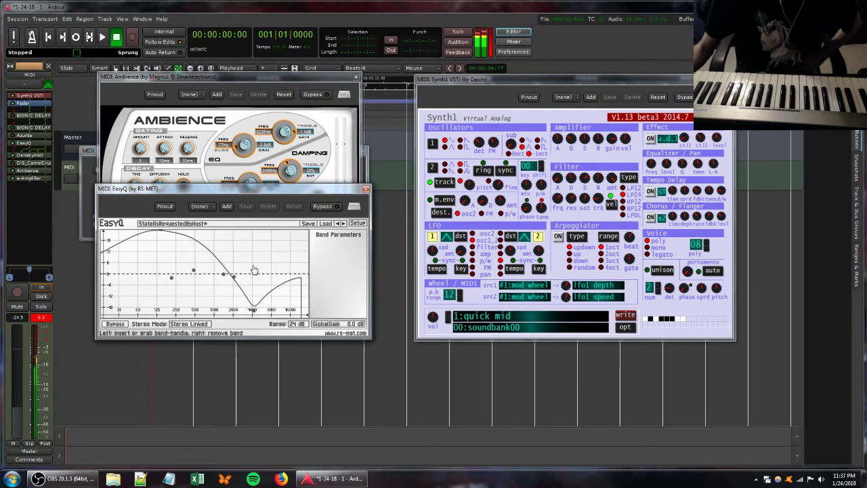
drag(250, 312, 255, 265)
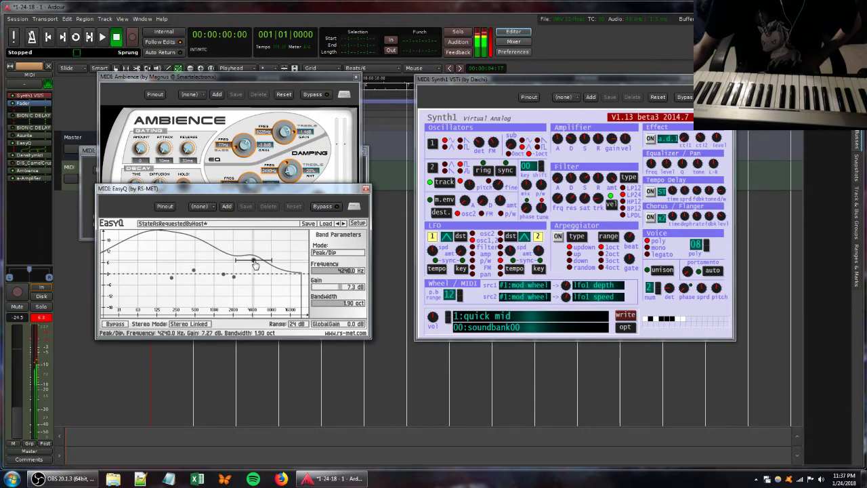
Step: Delete the CamelCrusher, Azurite and both BIONIC DELAY plugins from the MIDI track
right_click(25, 162)
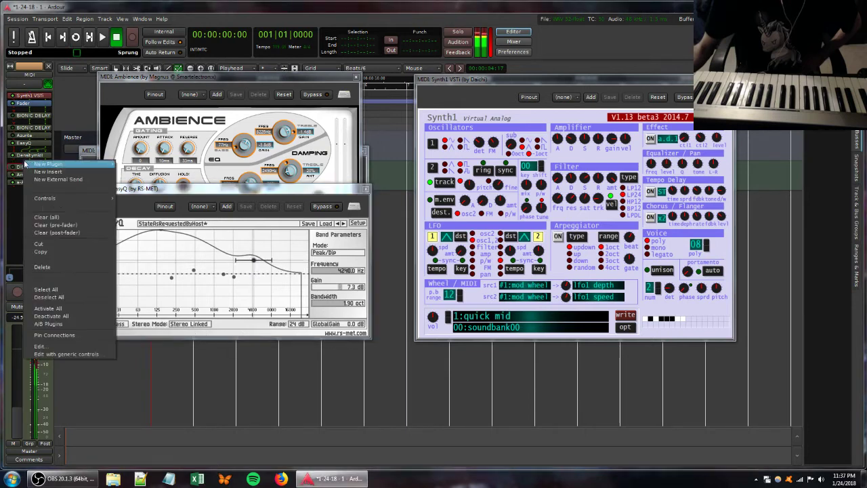
click(51, 266)
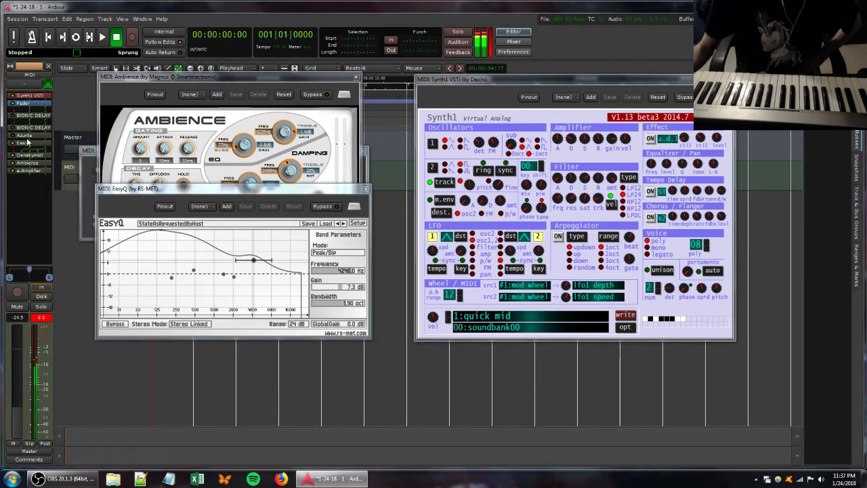
right_click(30, 137)
click(47, 241)
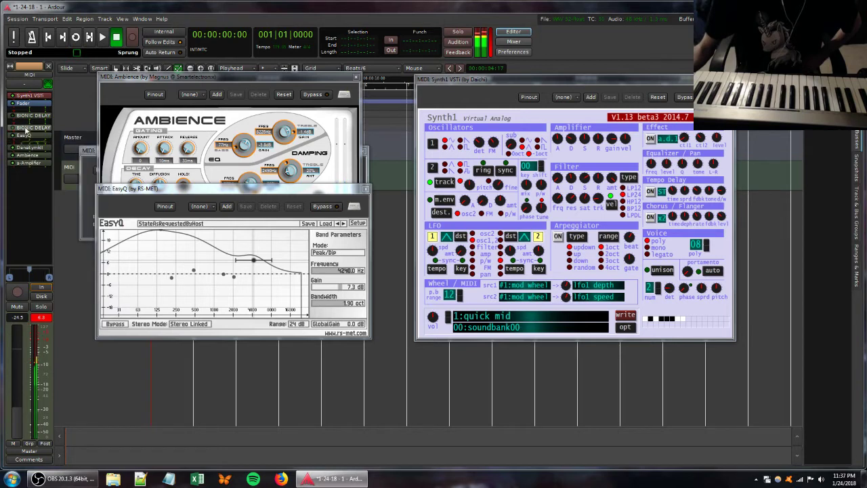
right_click(26, 129)
click(52, 234)
right_click(28, 115)
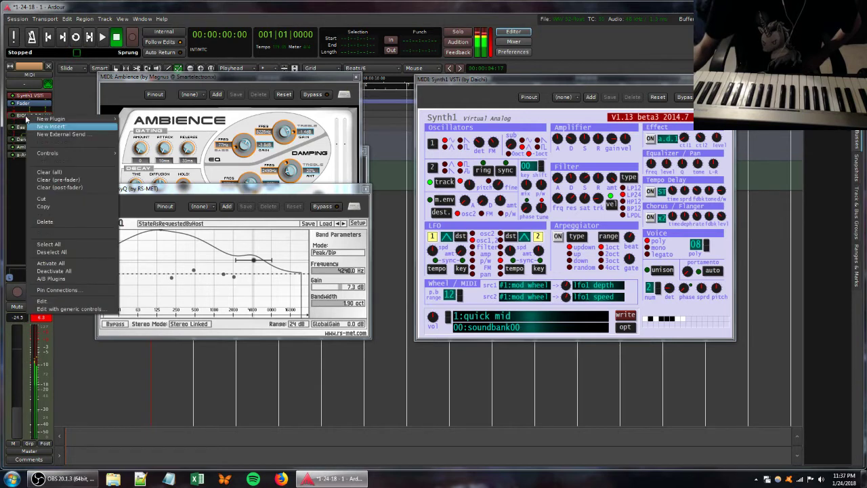
click(49, 223)
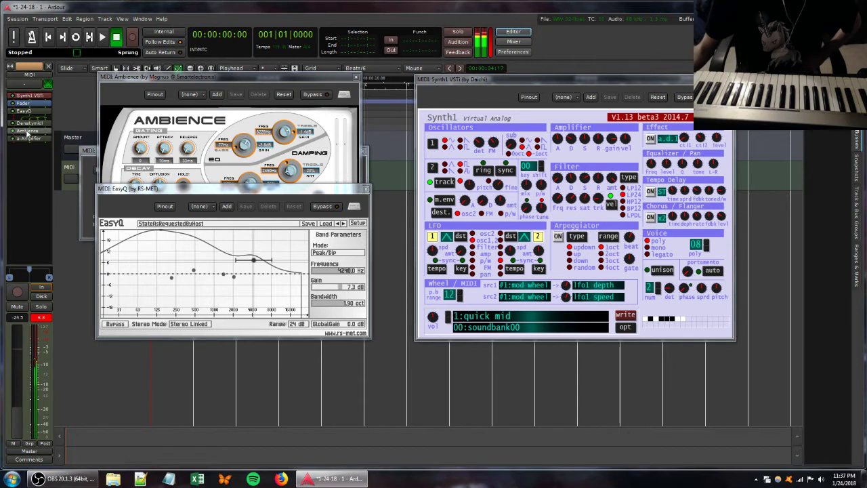
Step: Set Ambience's dry level to about -20.8 dB and wet to 1.3 dB, and adjust Synth1's filter saturation and sub-oscillator level
click(285, 76)
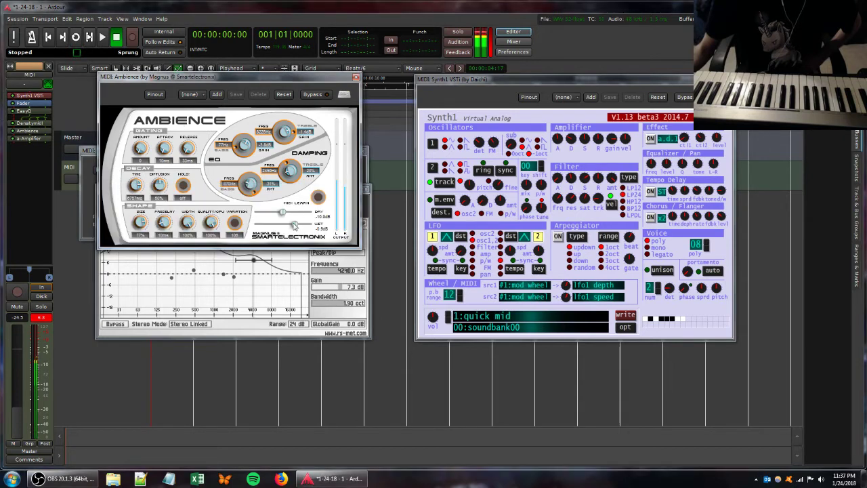
drag(288, 218, 280, 218)
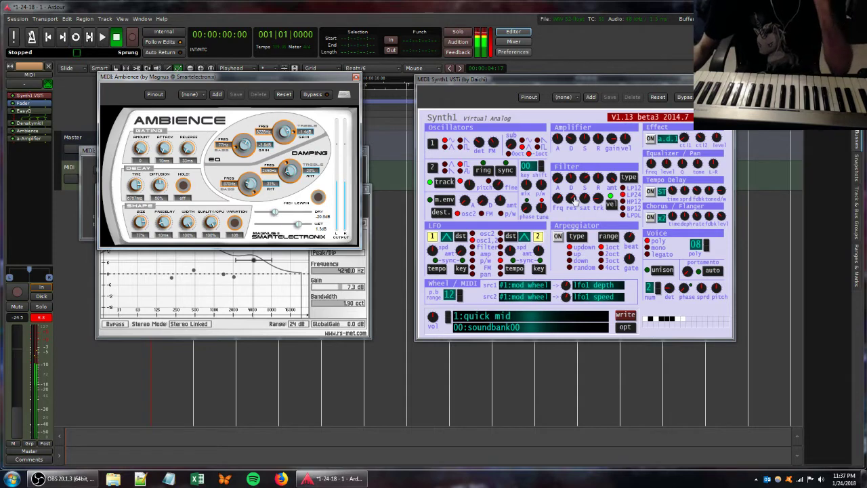
drag(584, 200, 581, 182)
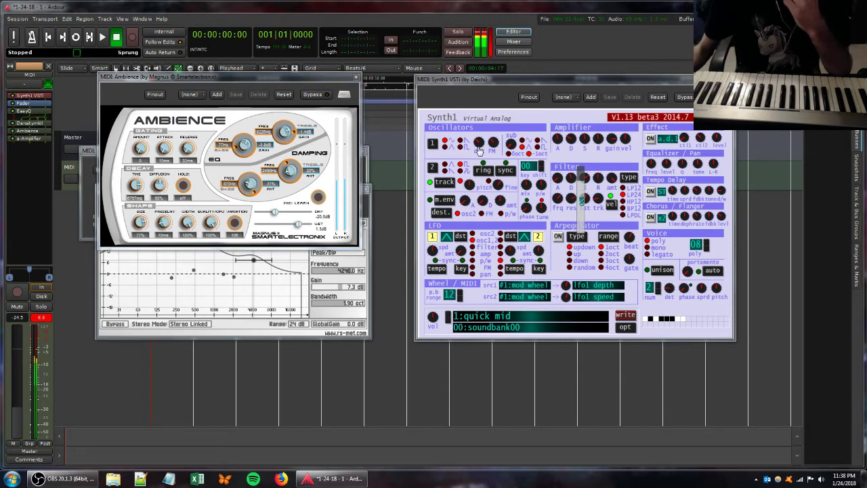
mouse_move(504, 145)
mouse_down()
mouse_move(507, 154)
mouse_move(506, 145)
mouse_up()
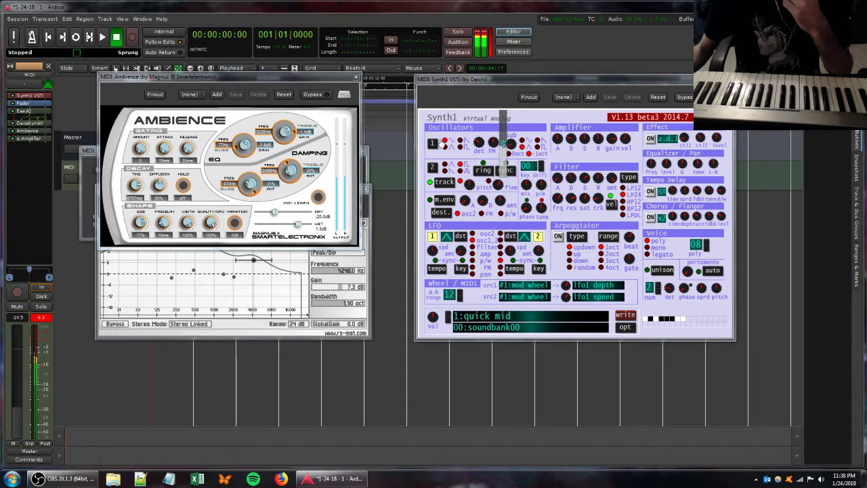
Step: Close the Ambience, a-Amplifier, EasyQ and Synth1 plugin windows
click(27, 172)
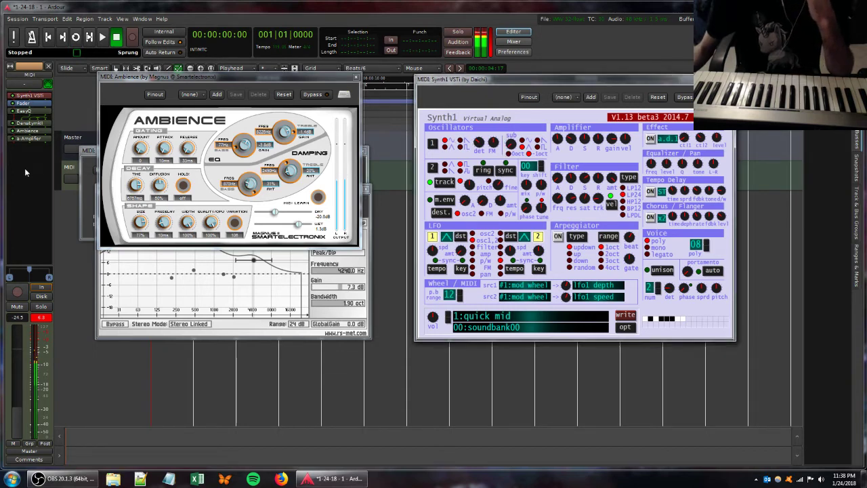
click(356, 77)
click(365, 151)
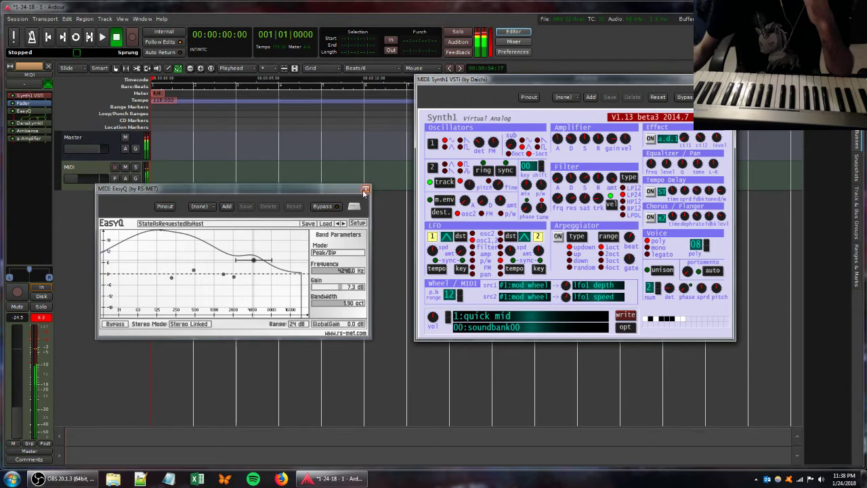
click(365, 190)
click(724, 79)
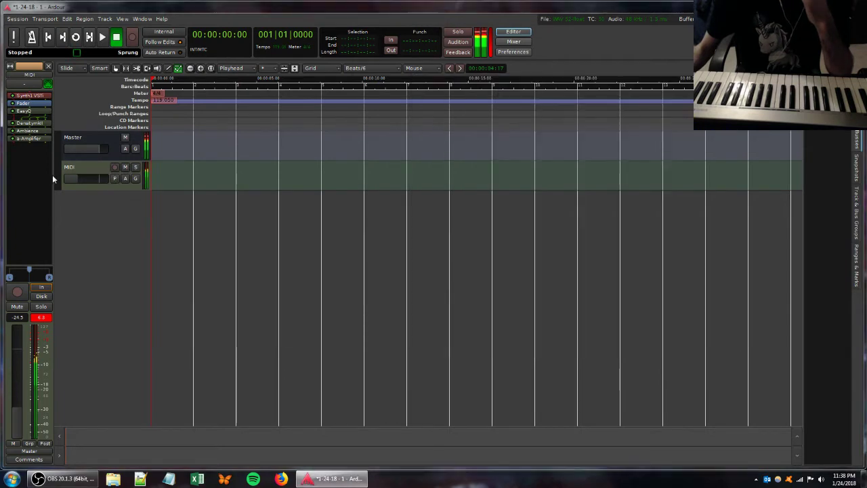
Step: Add a second MIDI track using Synth1 VSTi and connect masterkey 49 to its input
right_click(72, 206)
click(128, 275)
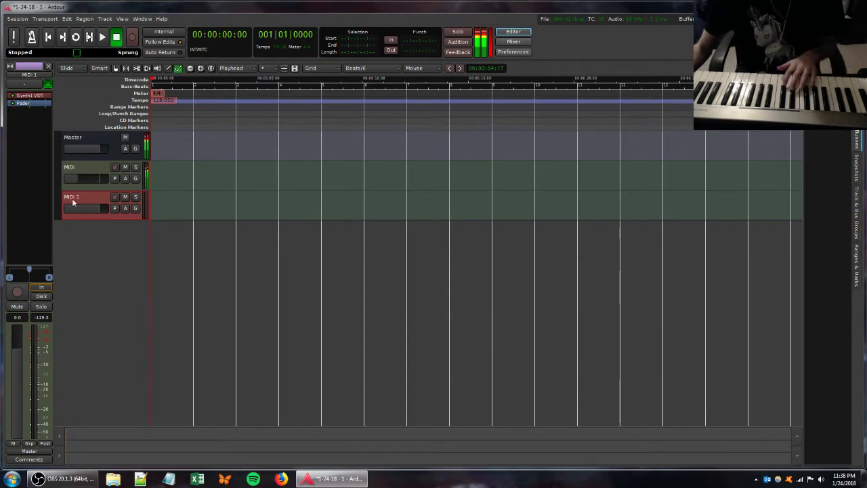
click(29, 83)
click(62, 137)
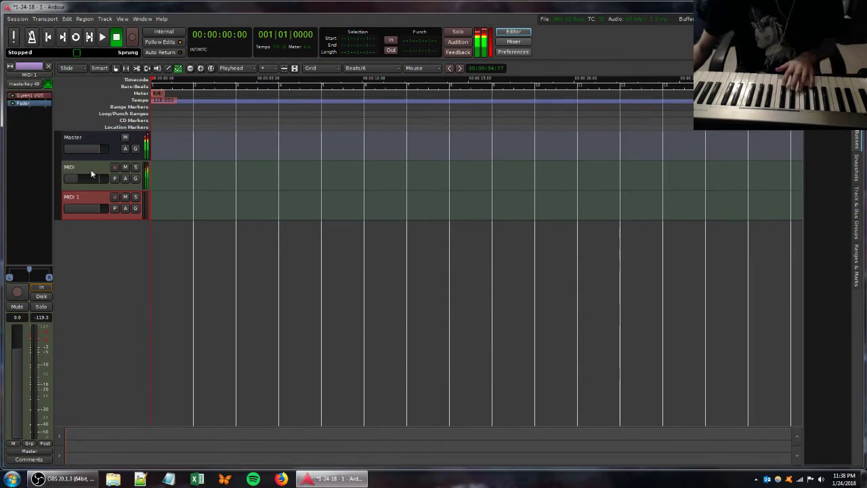
Step: Reopen EasyQ on the first MIDI track and set its wide peak band to 360.49 Hz at 1.5 dB
click(91, 170)
double_click(24, 111)
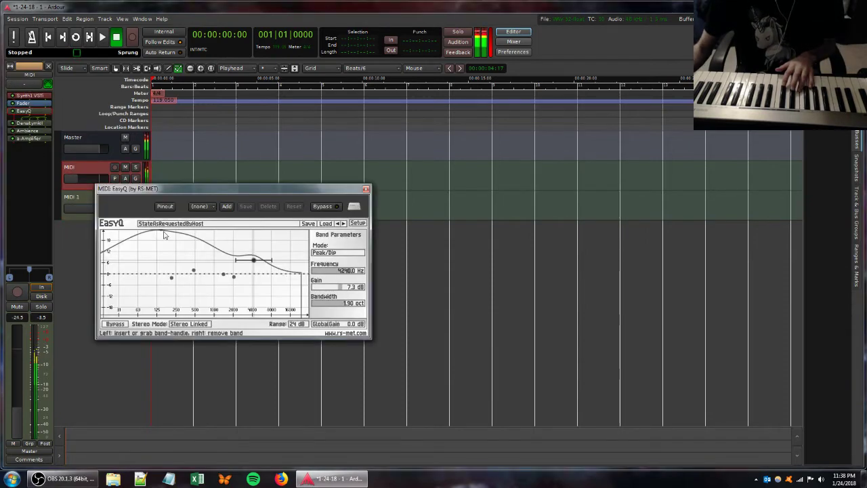
drag(158, 235, 186, 271)
Step: Add a second Ambience reverb at the end of the first MIDI track's chain and raise its wet level to about 2.6 dB
right_click(28, 164)
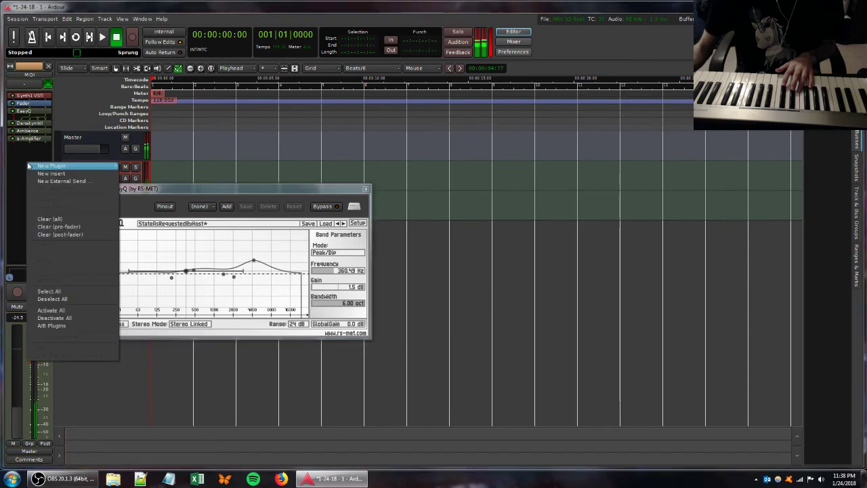
mouse_move(162, 166)
click(219, 173)
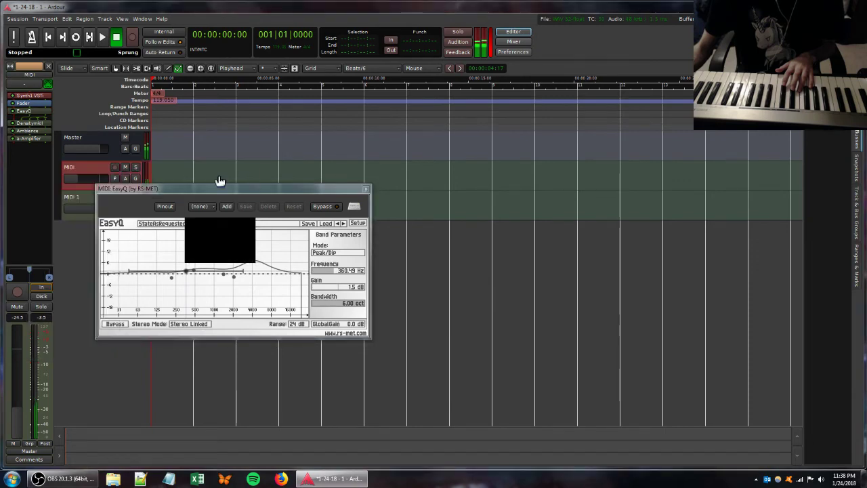
drag(287, 248, 292, 248)
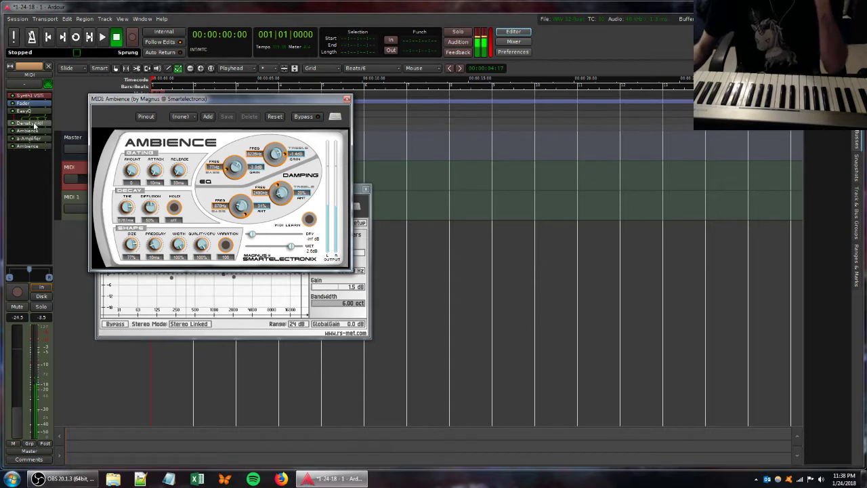
Step: Add UpStereo to the end of the first MIDI track's chain and set its width partway between normal and wide
right_click(29, 166)
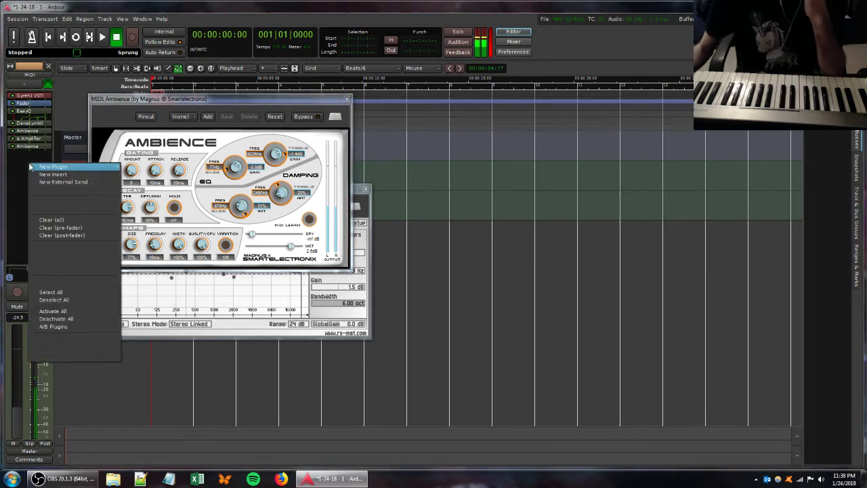
mouse_move(80, 167)
mouse_move(173, 168)
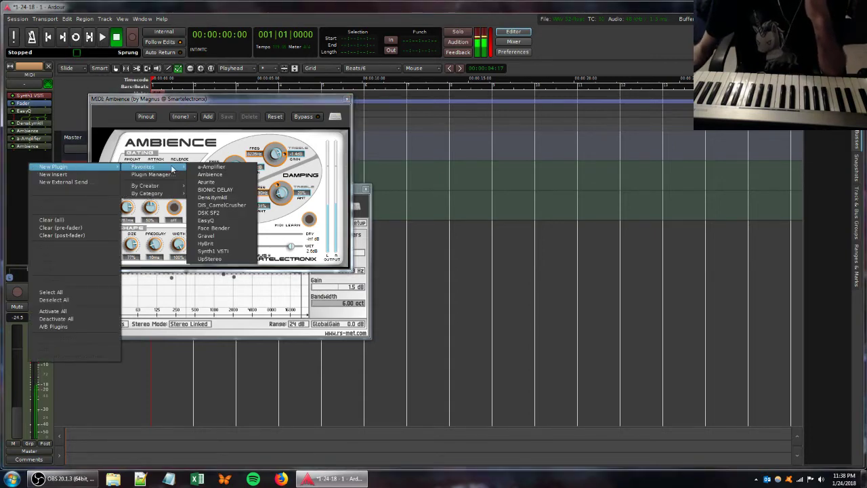
click(211, 262)
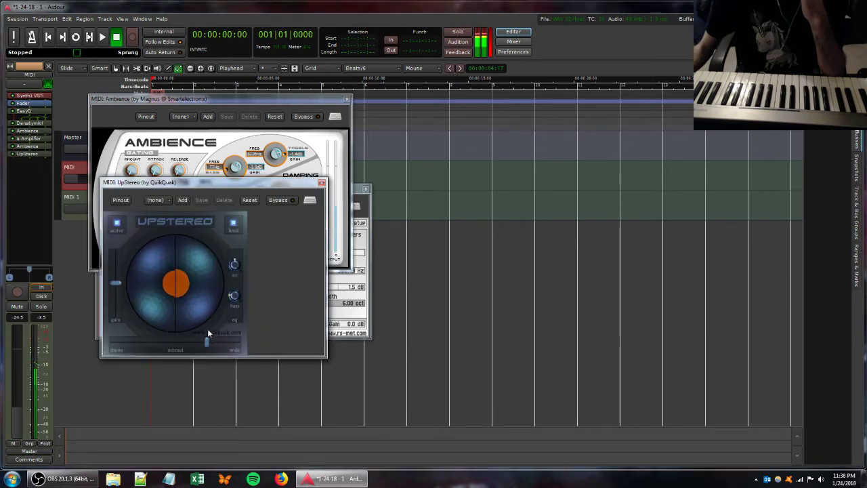
drag(199, 350, 204, 343)
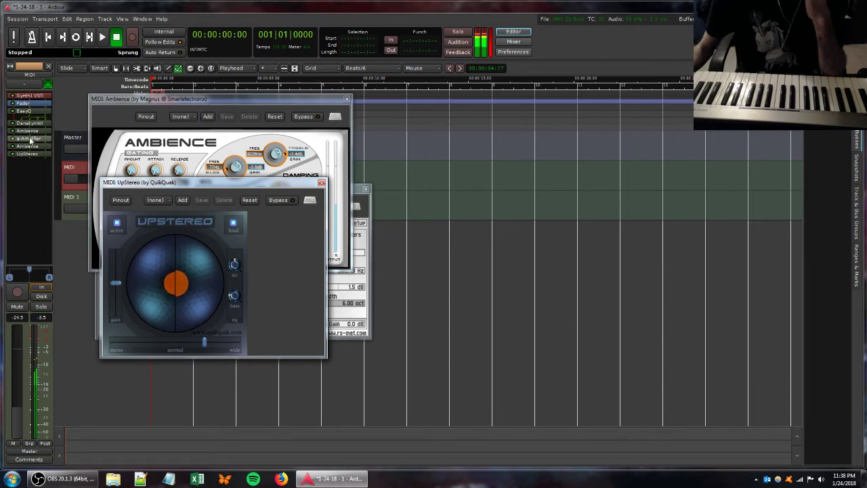
Step: Lower a-Amplifier's gain to about 1 dB and move UpStereo ahead of the second Ambience in the chain
double_click(27, 138)
drag(290, 195, 282, 204)
click(363, 150)
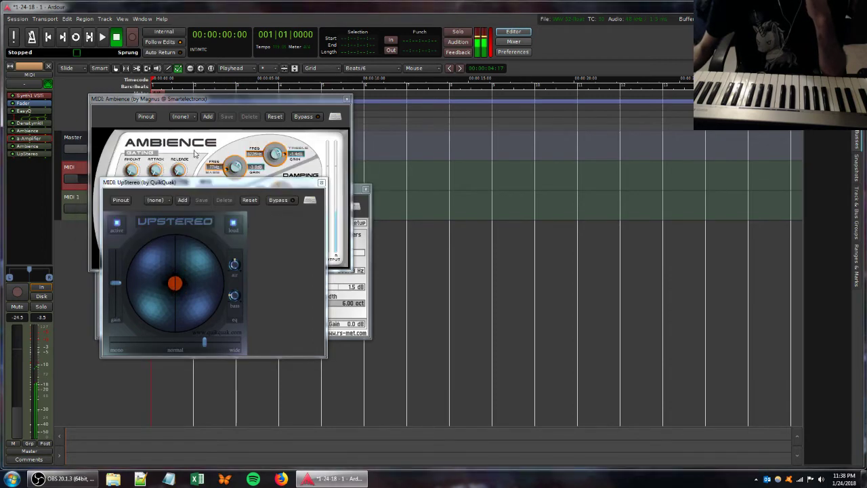
drag(42, 154, 38, 146)
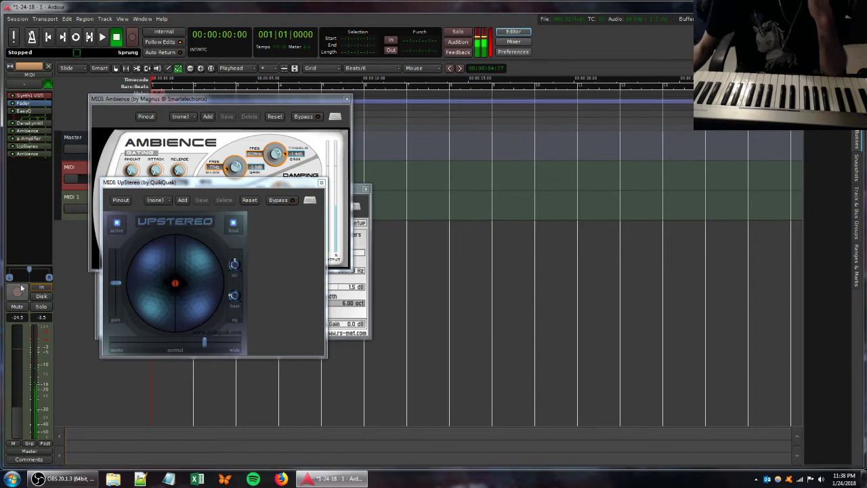
Step: Raise the first MIDI track's fader to about -17 dB and close the UpStereo, Ambience and EasyQ windows
drag(14, 404, 15, 398)
scroll(15, 401, up, 4)
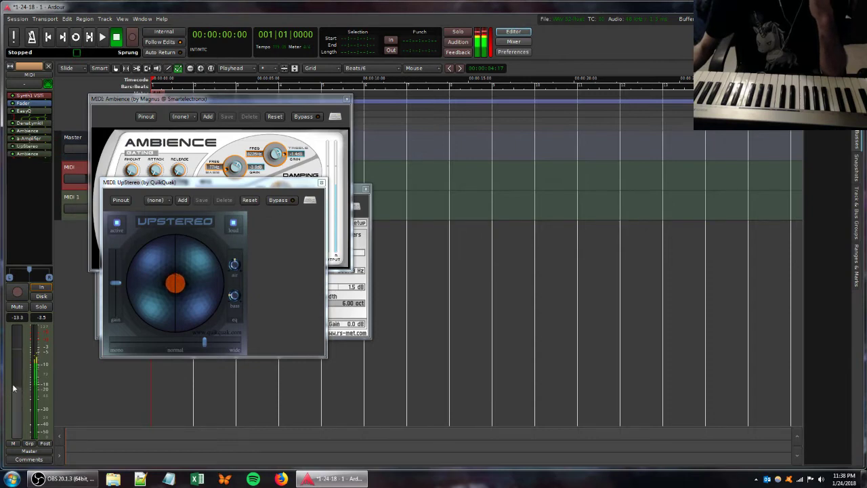
scroll(13, 389, down, 1)
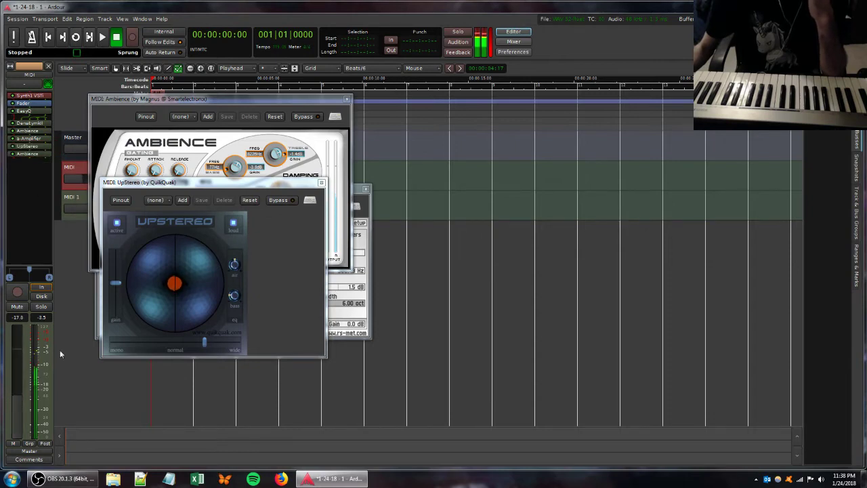
click(322, 183)
click(347, 99)
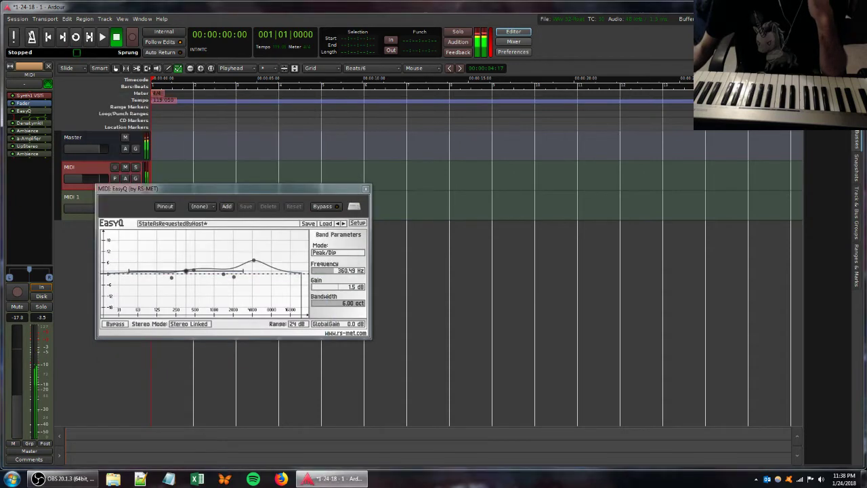
click(365, 189)
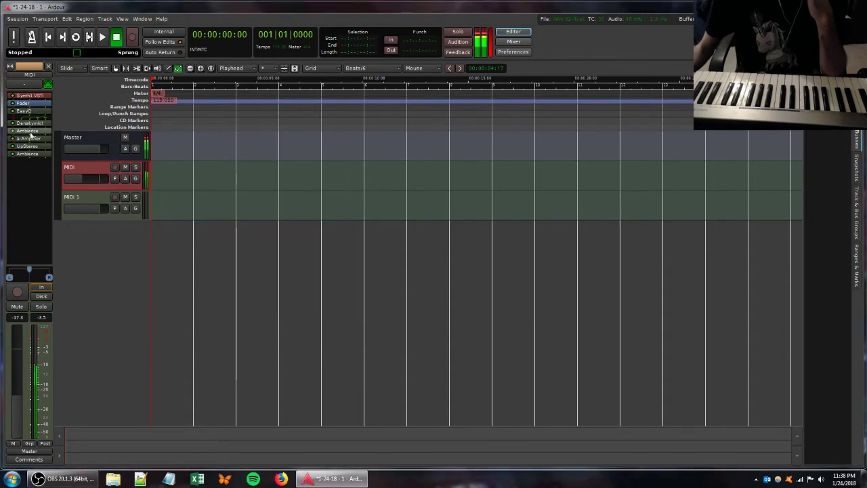
Step: Reopen Synth1 on the first MIDI track and adjust its filter release, key tracking and sub-oscillator level
double_click(30, 96)
drag(599, 178, 598, 168)
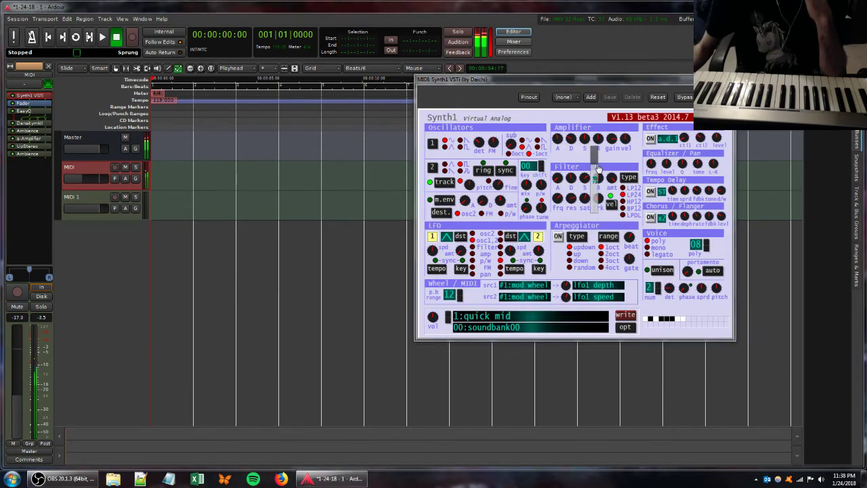
drag(601, 202, 610, 228)
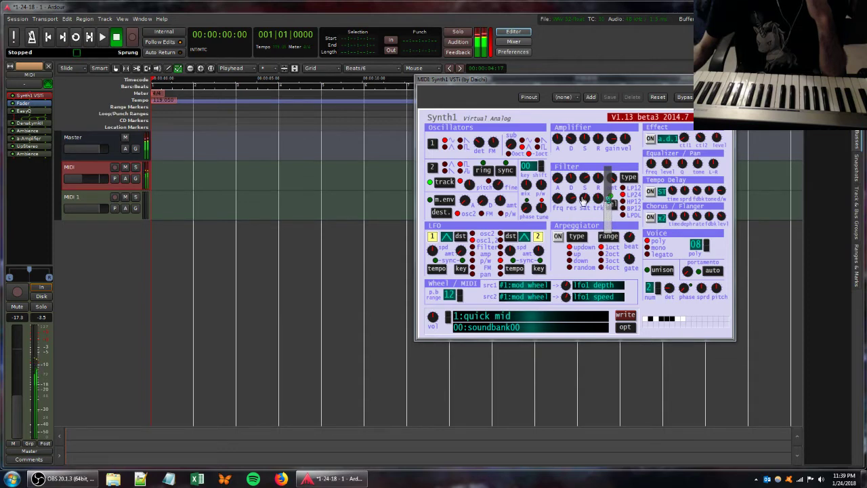
drag(595, 191, 595, 193)
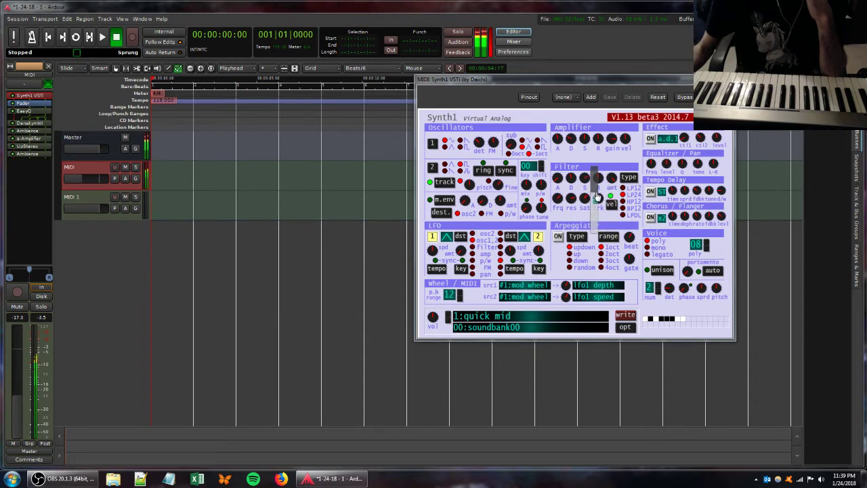
drag(507, 148, 507, 150)
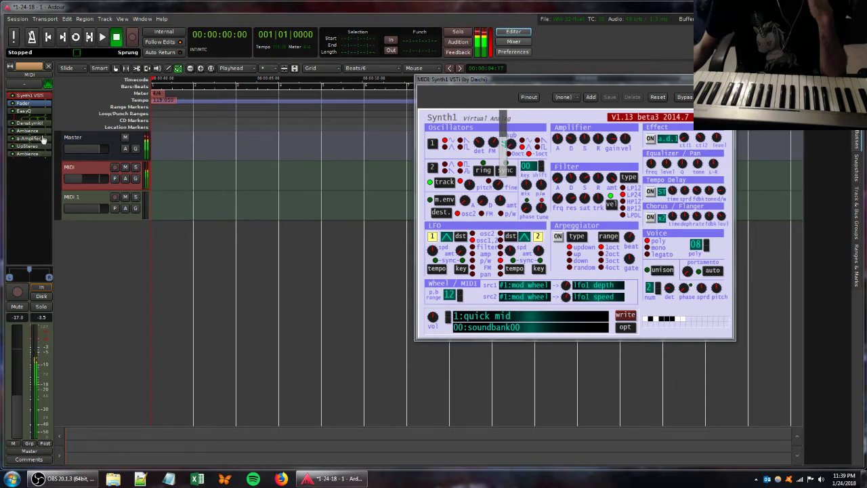
Step: Fine-tune the drone Synth1's filter saturation, resonance and key tracking
drag(596, 207, 588, 231)
drag(571, 199, 571, 196)
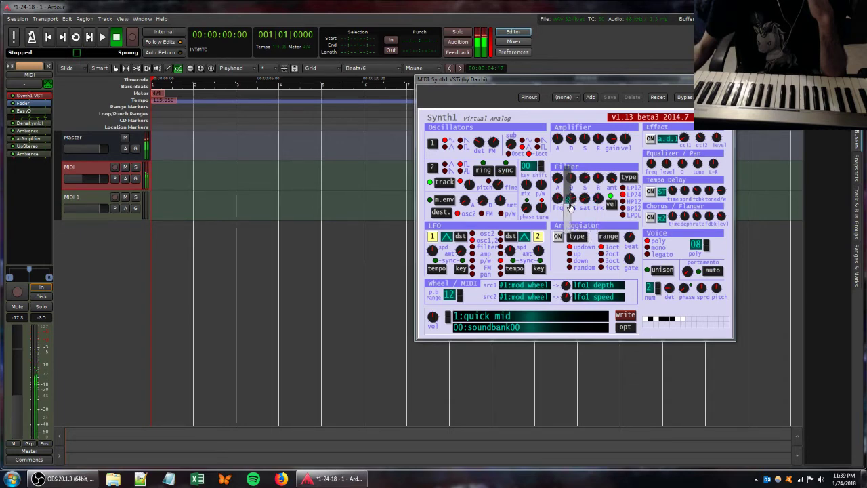
drag(594, 177, 596, 232)
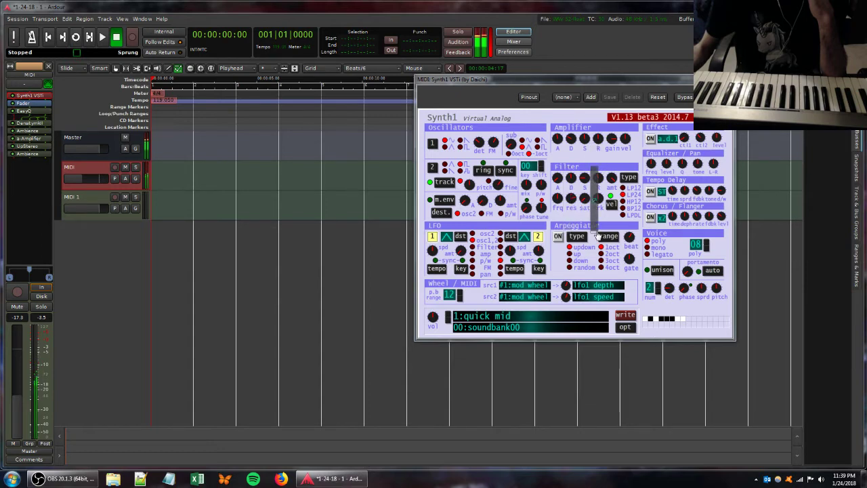
click(610, 199)
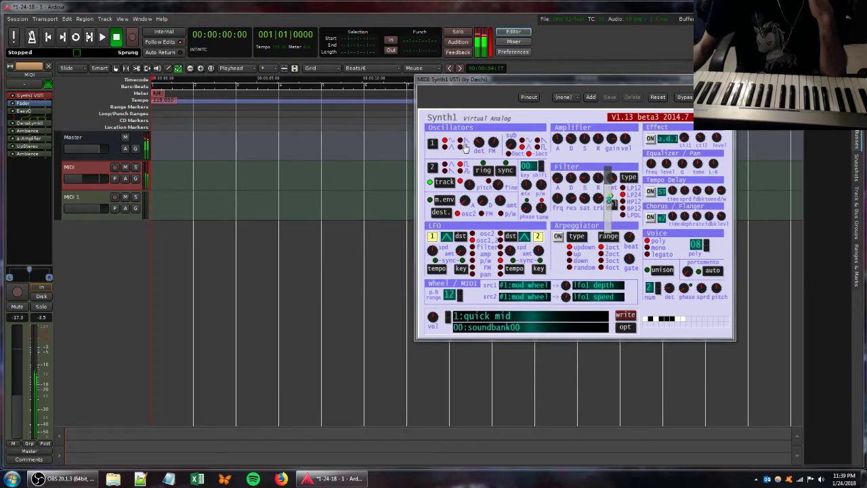
click(570, 203)
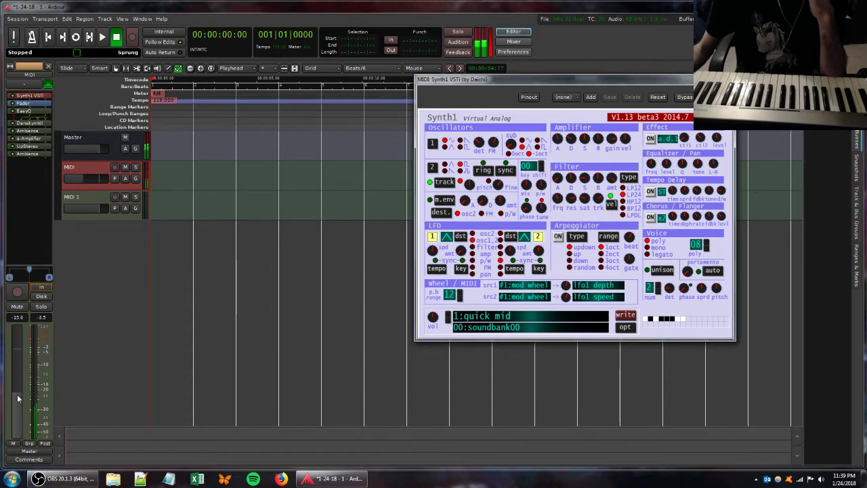
Step: Raise the first MIDI track's fader to just below 0 dB and increase a-Amplifier's gain to about 5 dB
drag(17, 381, 16, 373)
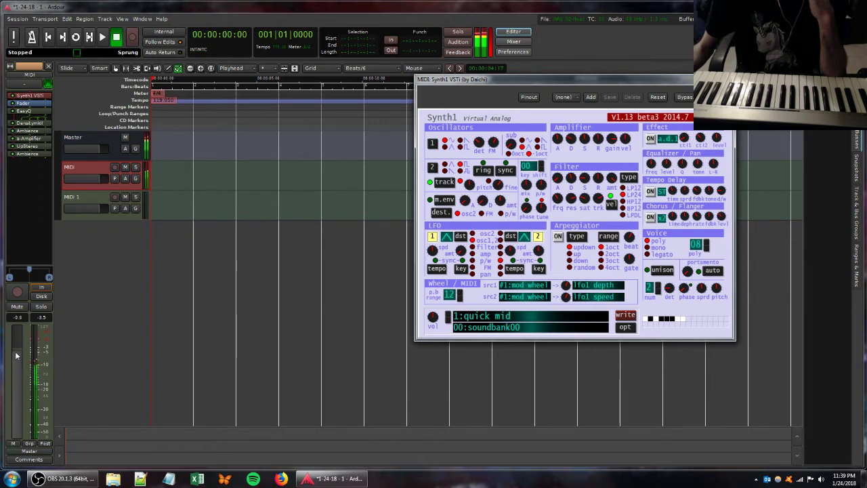
double_click(34, 138)
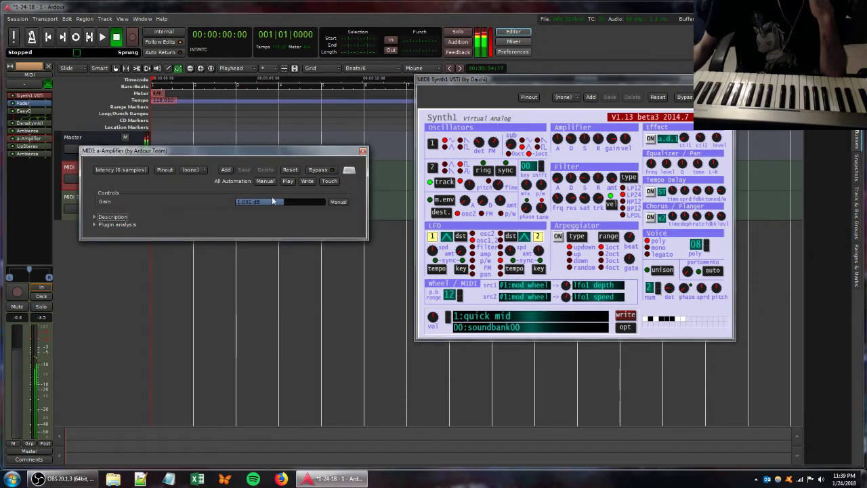
drag(272, 197, 288, 200)
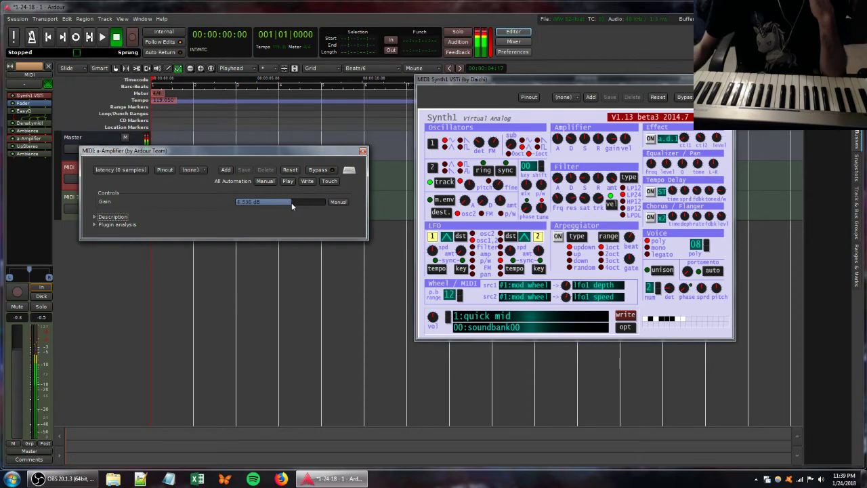
scroll(291, 203, down, 2)
click(362, 150)
Step: Adjust filter resonance, filter release and sub-oscillator level in the MIDI 1 track's Synth1, closing the first track's Synth1 window
click(74, 196)
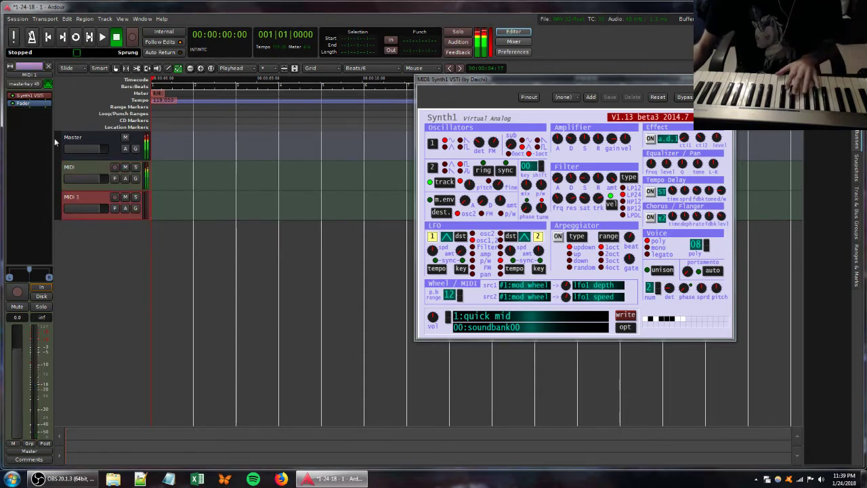
double_click(24, 95)
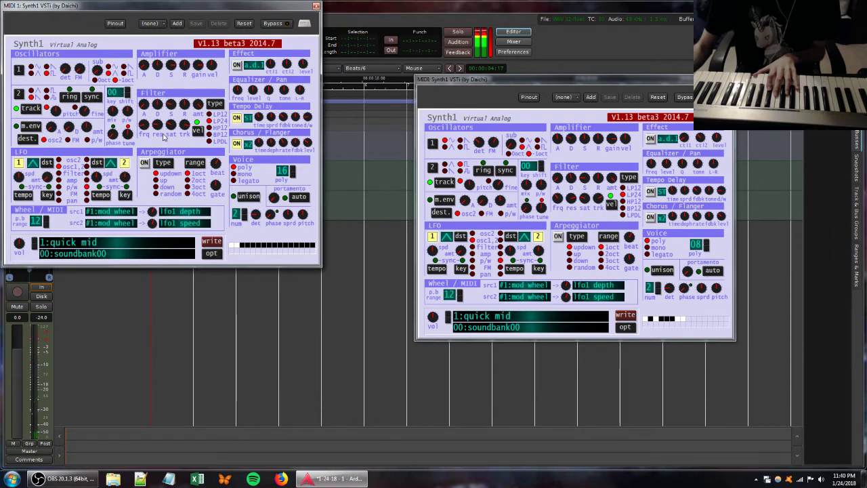
mouse_move(154, 127)
mouse_down()
mouse_move(153, 149)
mouse_move(152, 136)
mouse_up()
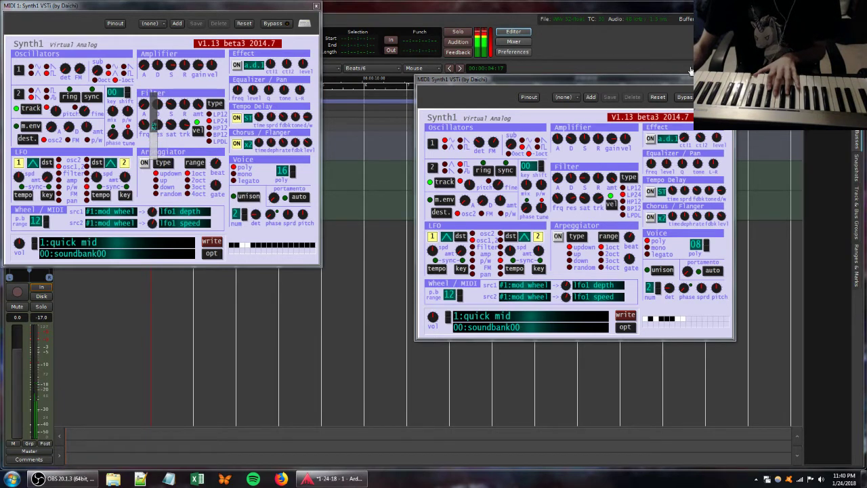
click(729, 80)
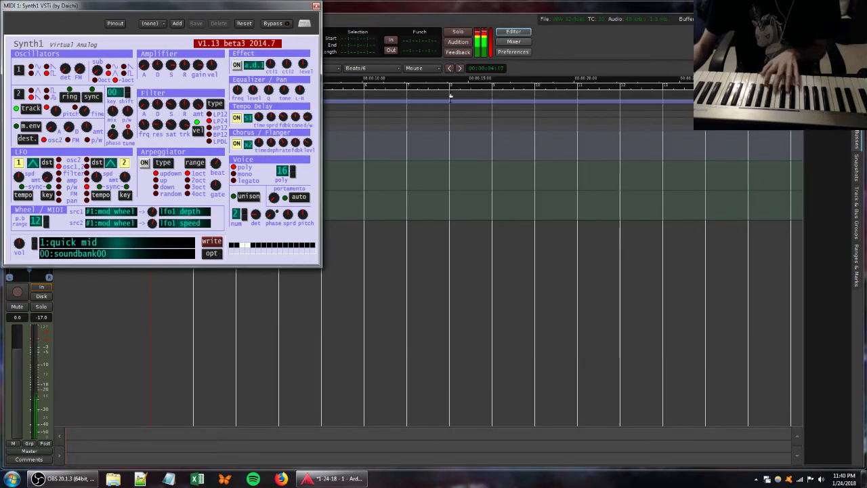
drag(226, 3, 447, 84)
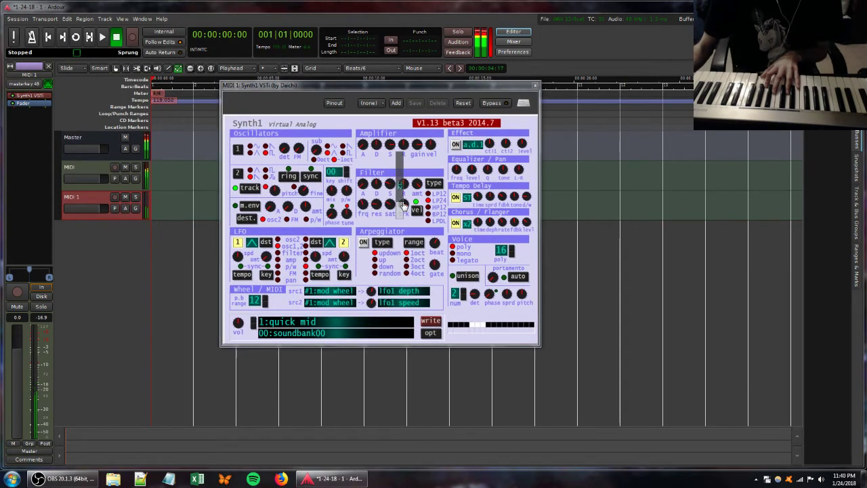
drag(402, 203, 382, 221)
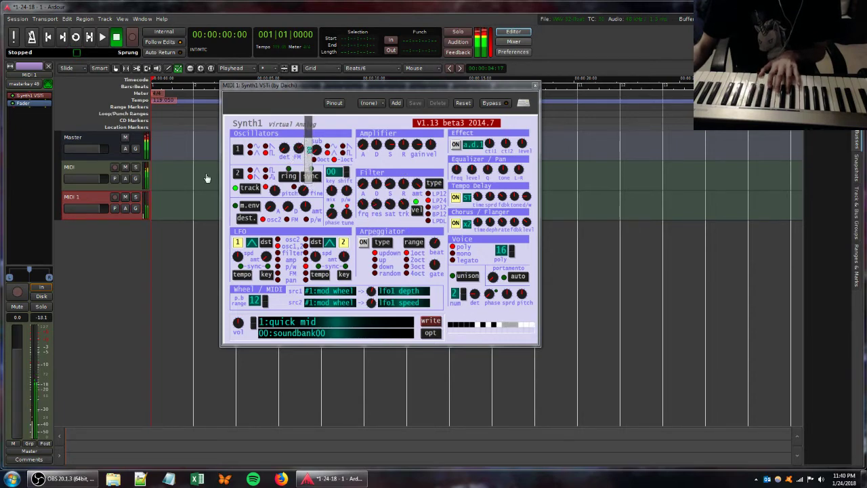
Step: Add the Ambience reverb to the MIDI 1 track after the fader and close its window
right_click(24, 122)
mouse_move(25, 122)
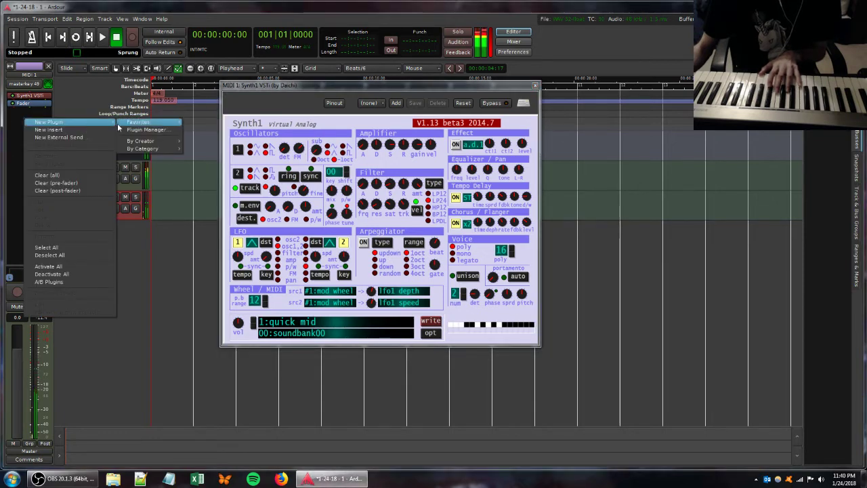
mouse_move(129, 122)
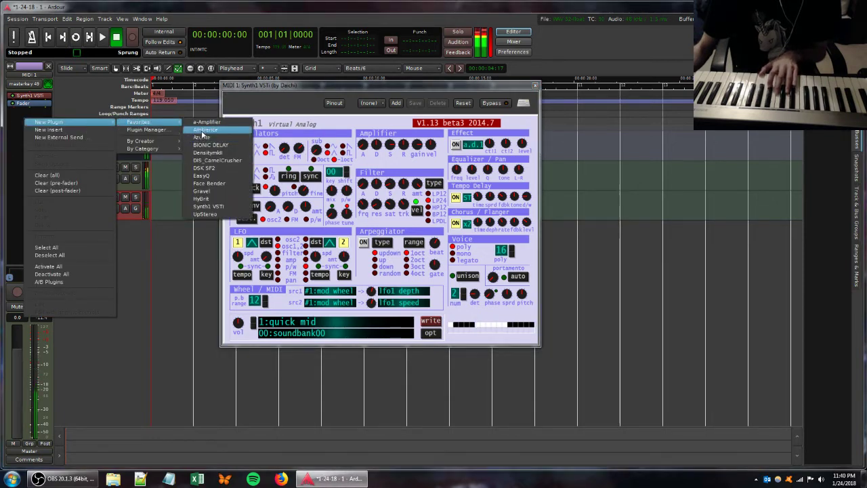
click(203, 129)
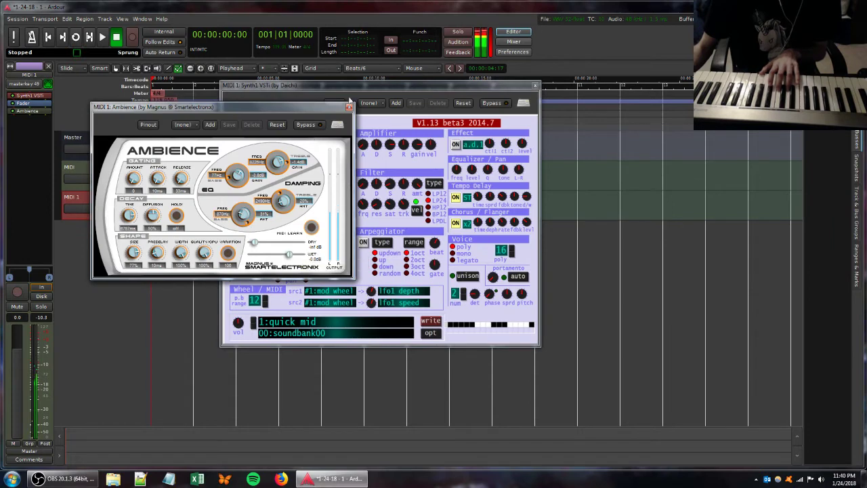
click(349, 107)
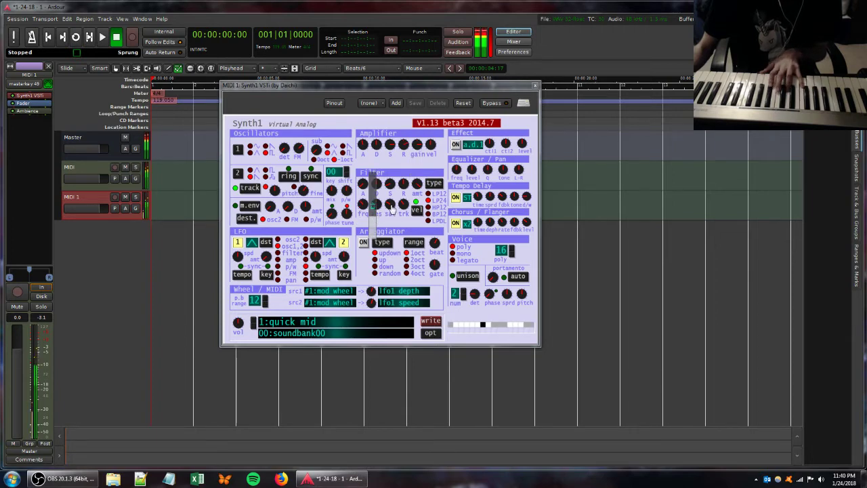
right_click(26, 125)
mouse_move(82, 129)
mouse_move(161, 131)
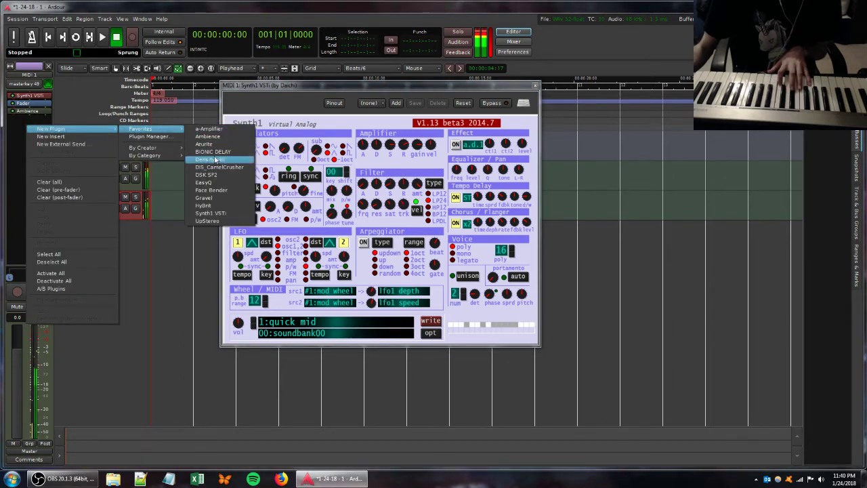
click(347, 84)
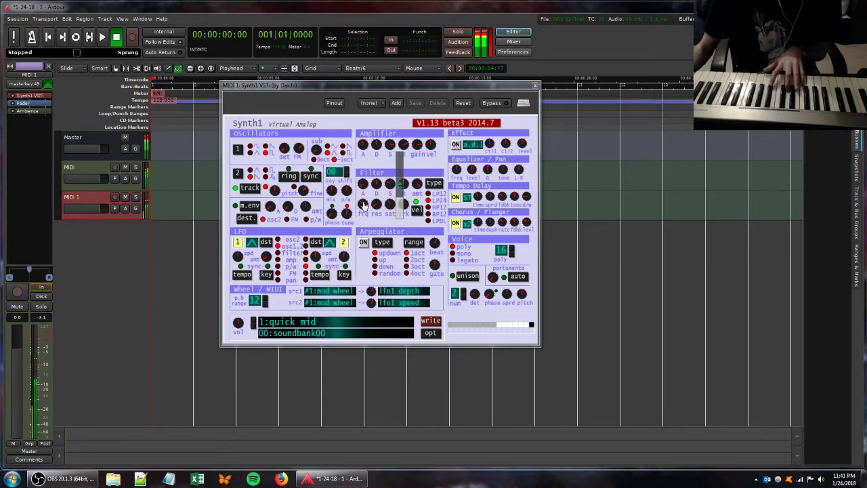
Step: Adjust the filter resonance in the MIDI 1 track's Synth1 and lower its polyphony to 4 voices
drag(377, 205, 385, 224)
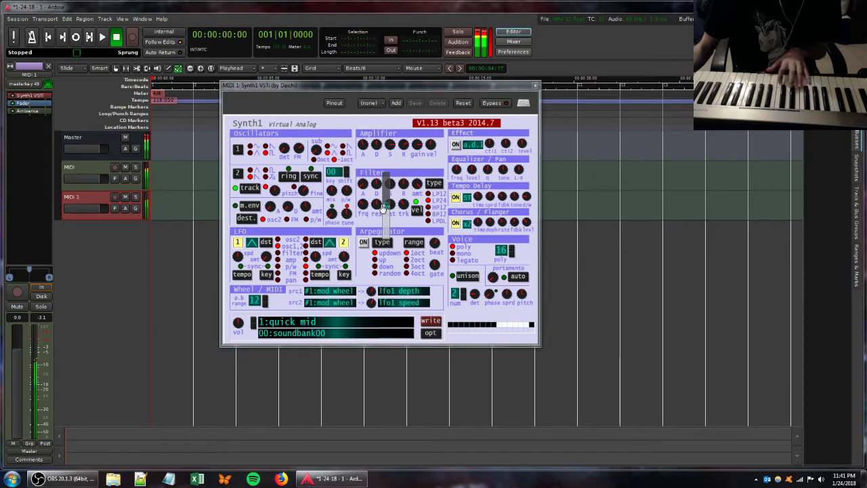
click(86, 175)
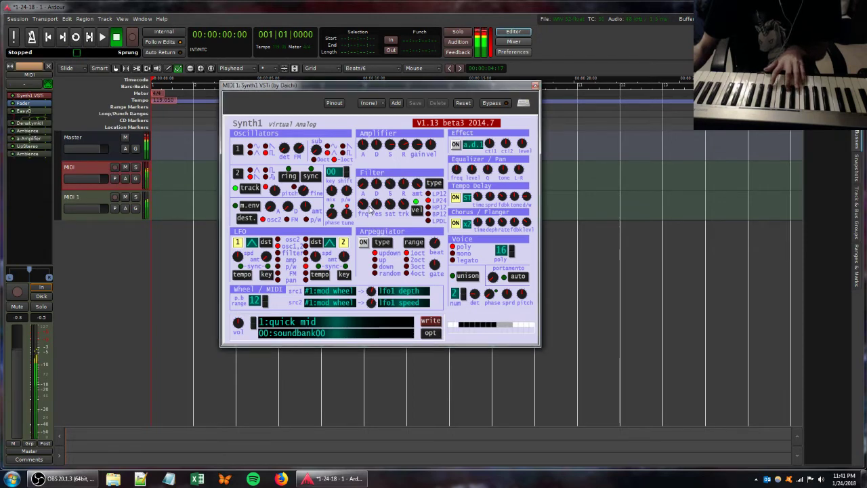
click(513, 253)
drag(515, 261, 515, 278)
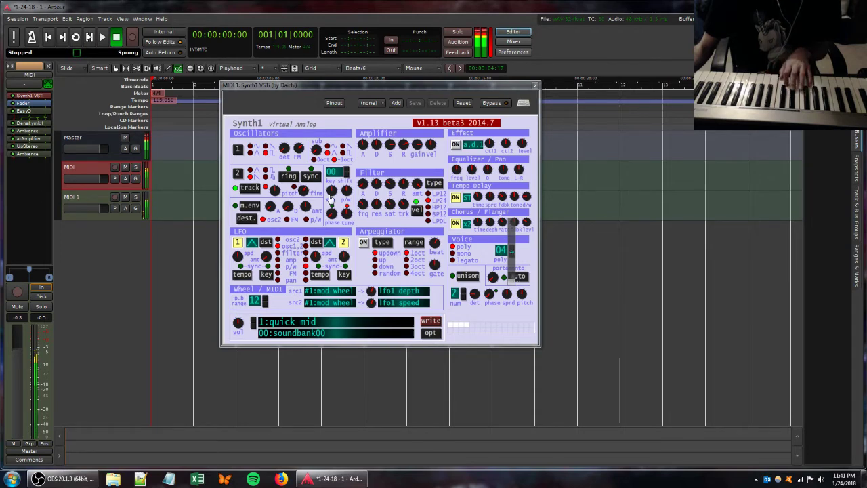
Step: Raise Synth1's polyphony to 7 voices and tweak its filter saturation and key tracking
click(402, 209)
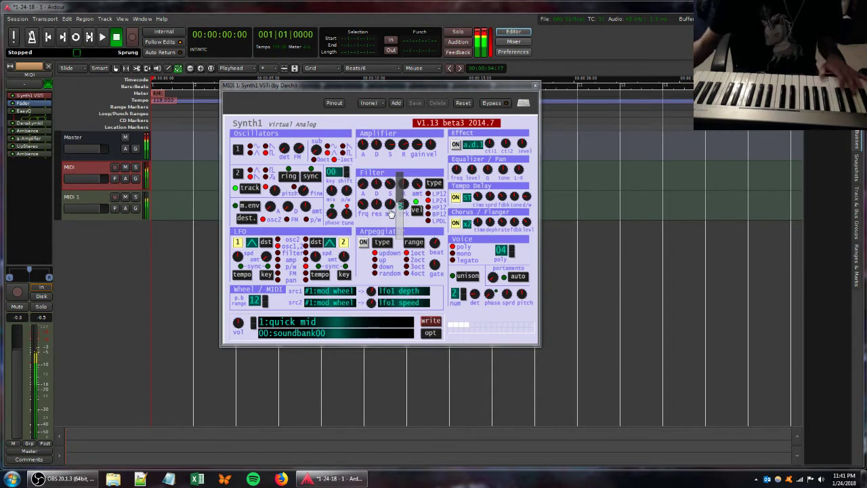
click(512, 247)
click(512, 247)
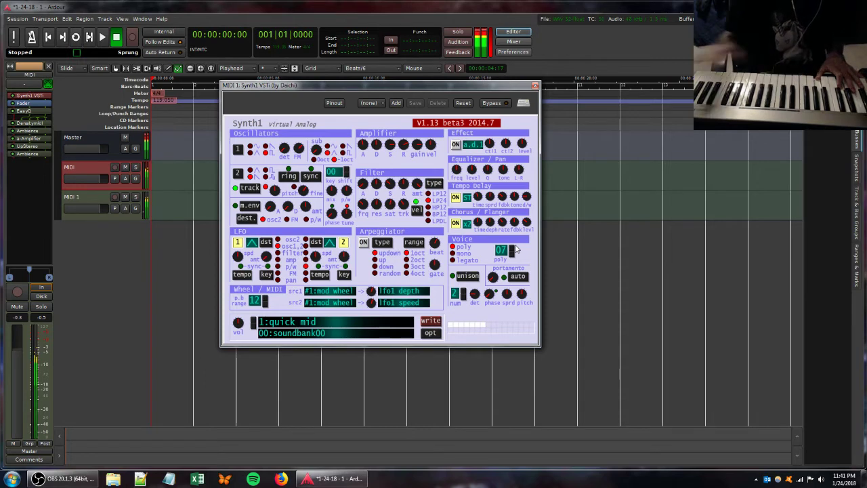
drag(403, 205, 413, 208)
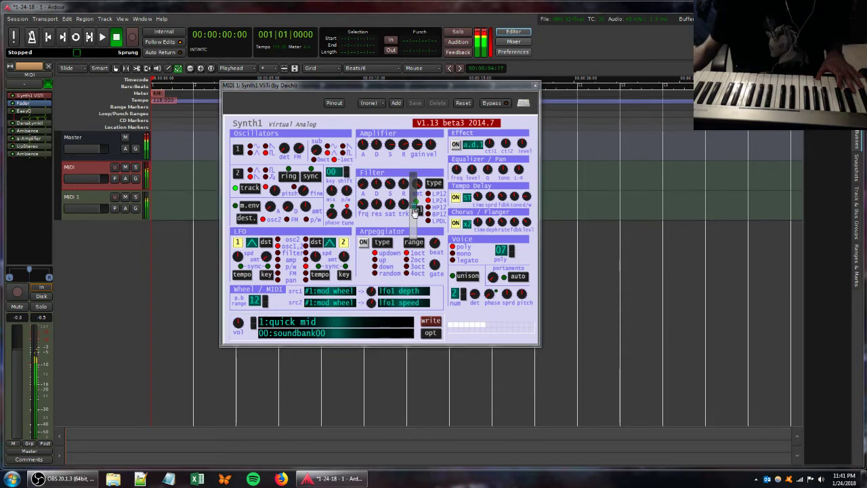
click(91, 168)
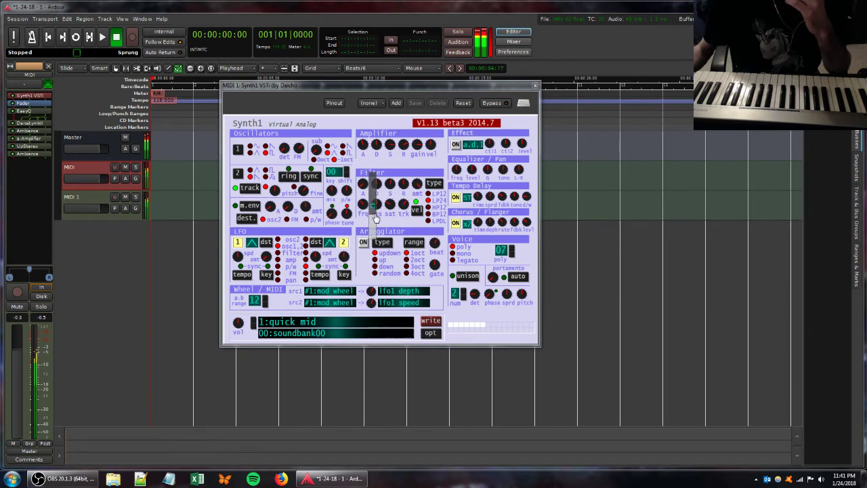
Step: Add EasyQ after Ambience on the MIDI 1 track, cutting the highs around 8.5 kHz and boosting about 3.9 dB near 2950 Hz
click(63, 192)
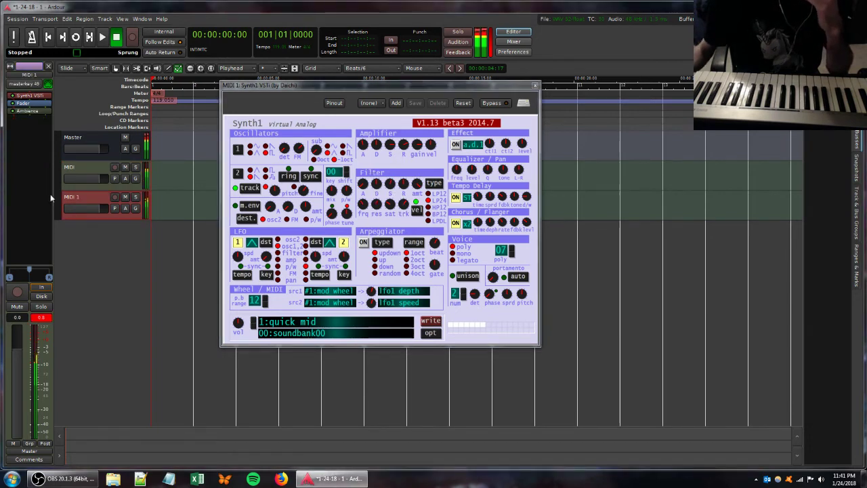
right_click(29, 174)
mouse_move(73, 180)
mouse_move(156, 179)
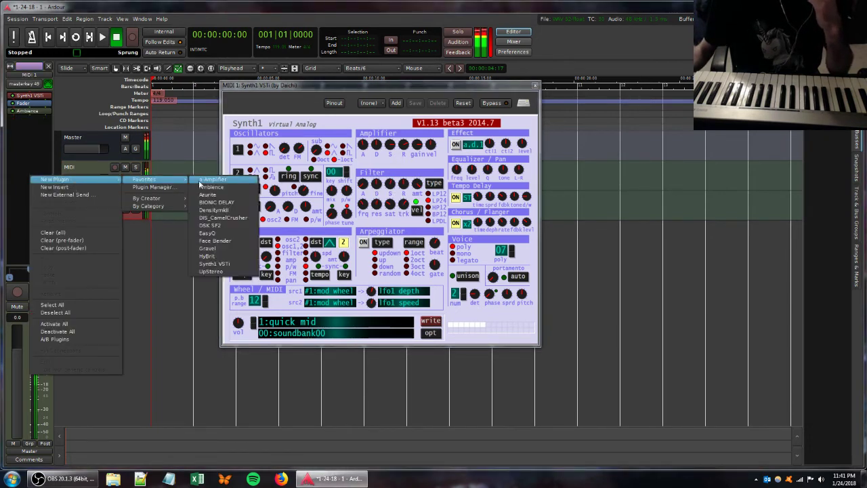
click(209, 233)
click(258, 253)
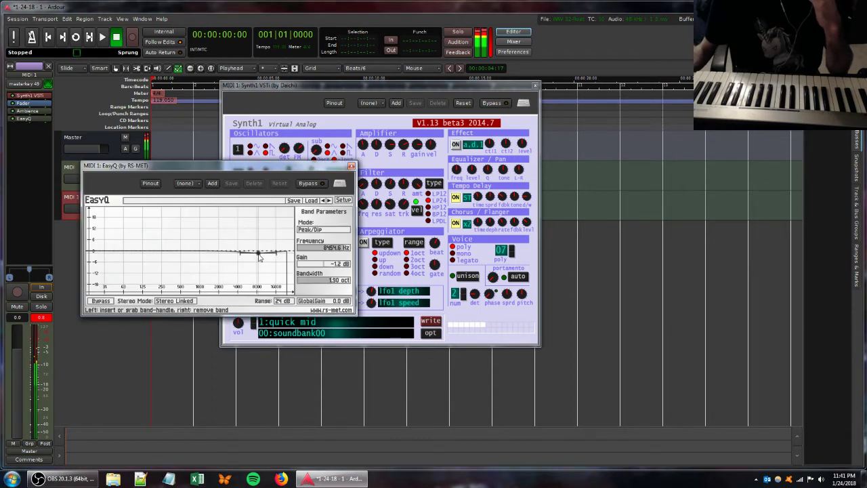
drag(258, 253, 261, 265)
mouse_move(216, 251)
mouse_down()
mouse_move(220, 239)
mouse_move(231, 246)
mouse_up()
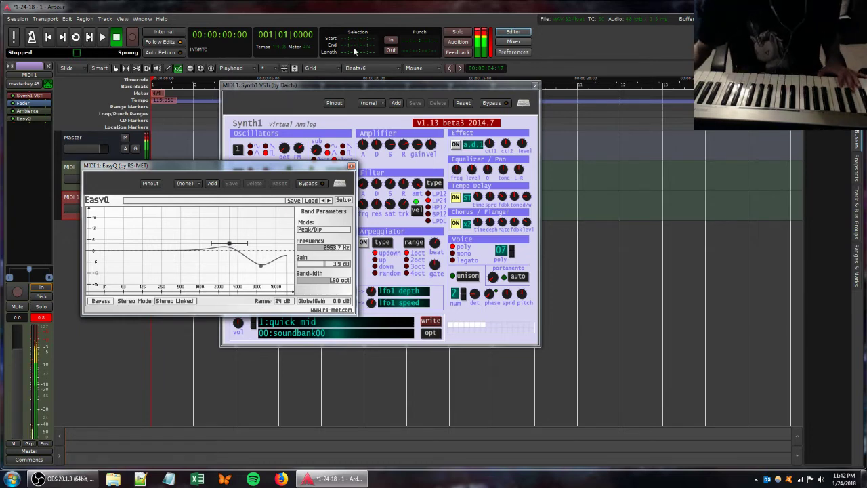
Step: Fine-tune the filter frequency and oscillator detune in the MIDI 1 track's Synth1
click(401, 196)
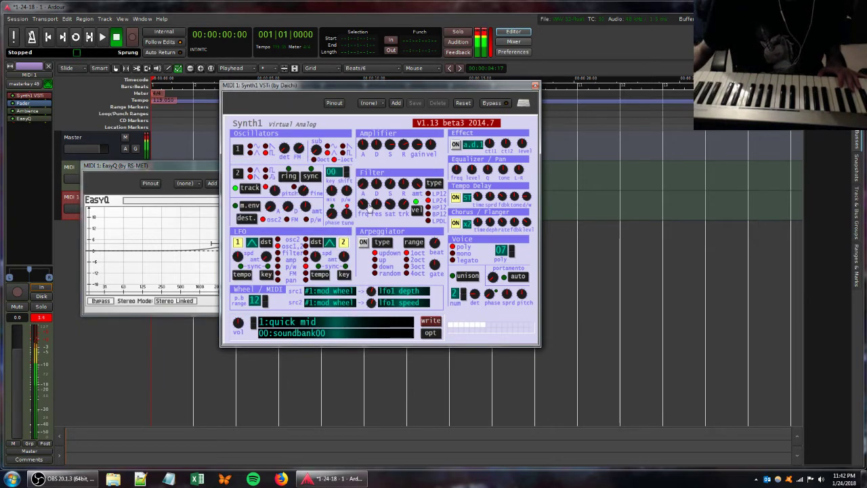
drag(375, 205, 375, 216)
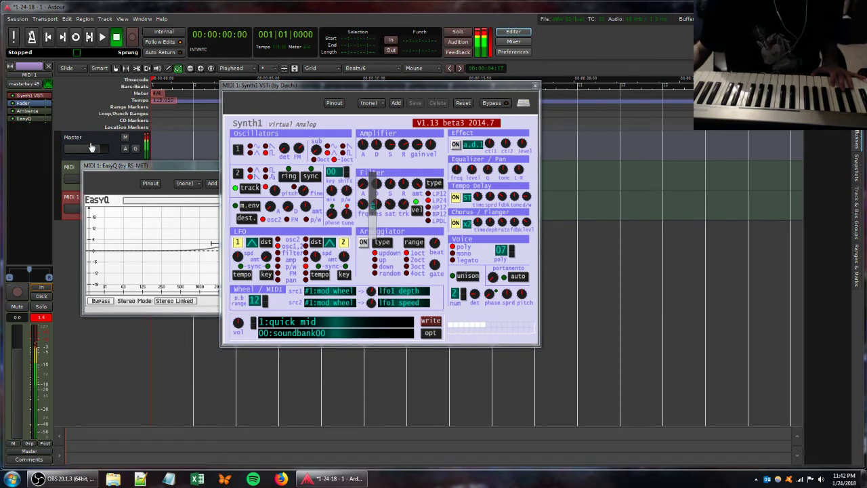
click(73, 169)
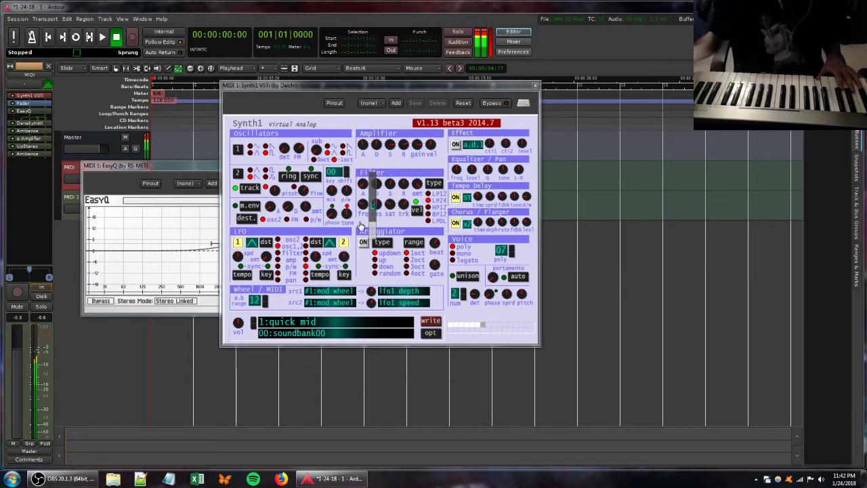
mouse_move(394, 202)
mouse_down()
mouse_move(400, 220)
mouse_move(391, 206)
mouse_up()
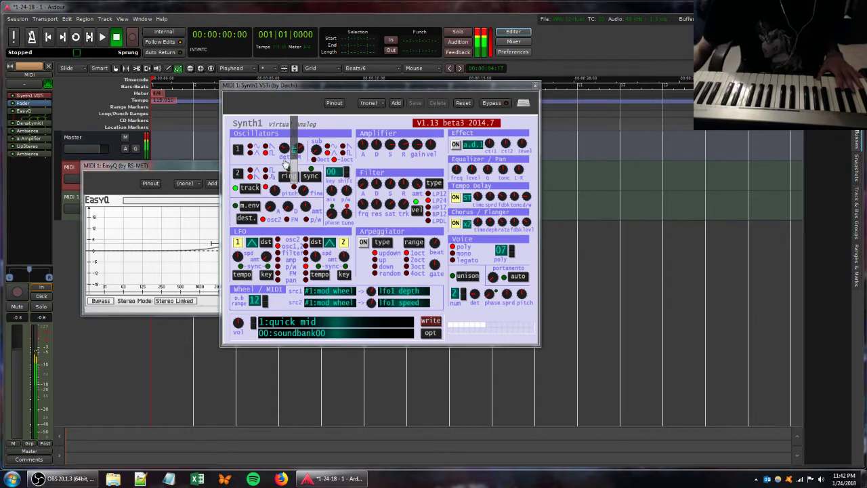
Step: Set the MIDI 1 track's Ambience reverb to about -2.2 dB dry and -2.4 dB wet
click(68, 196)
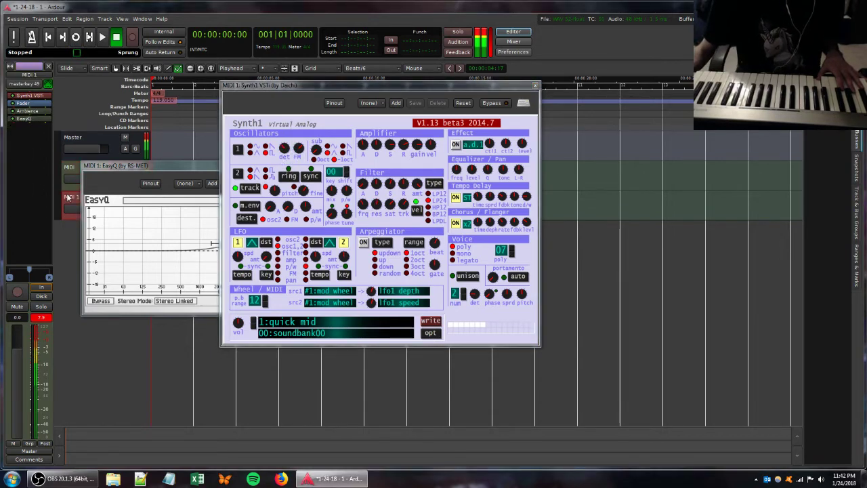
double_click(26, 110)
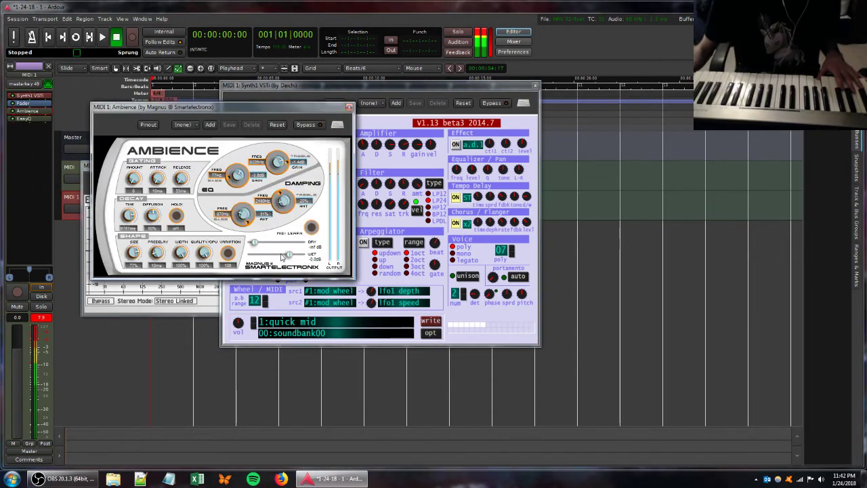
drag(261, 246, 275, 245)
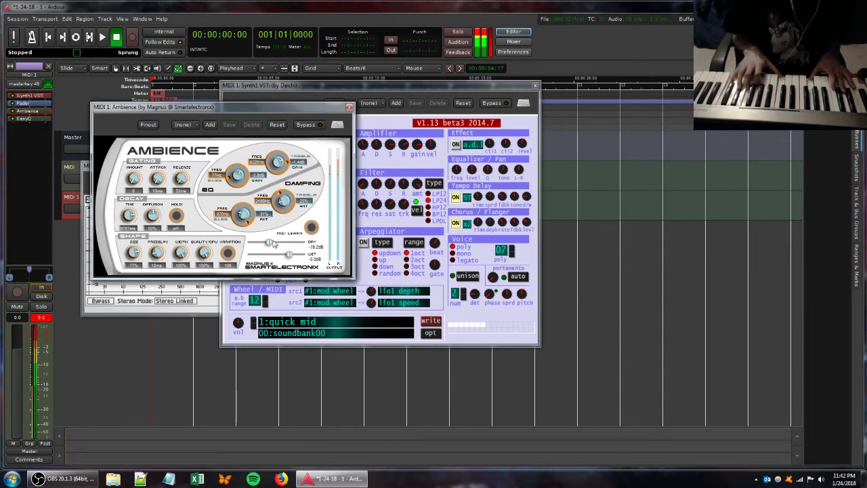
mouse_move(295, 255)
mouse_down()
mouse_move(273, 244)
mouse_move(284, 247)
mouse_up()
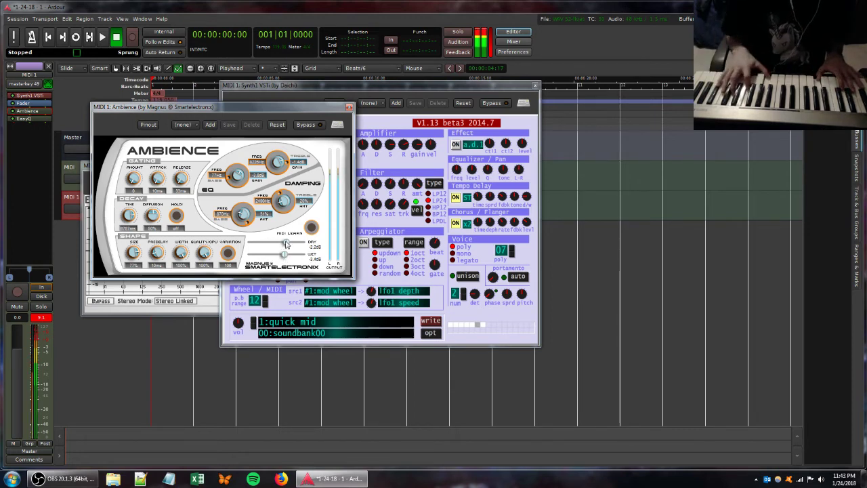
Step: Adjust the amplifier attack and filter saturation in the MIDI 1 track's Synth1
click(376, 154)
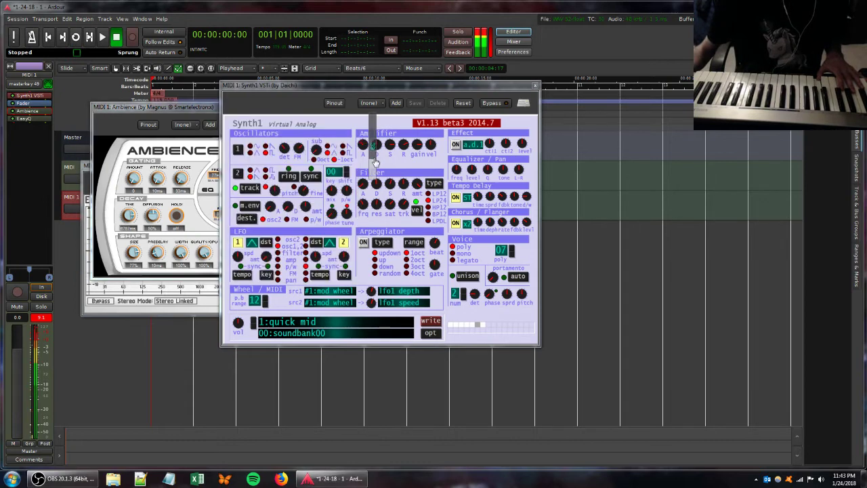
drag(376, 162, 374, 168)
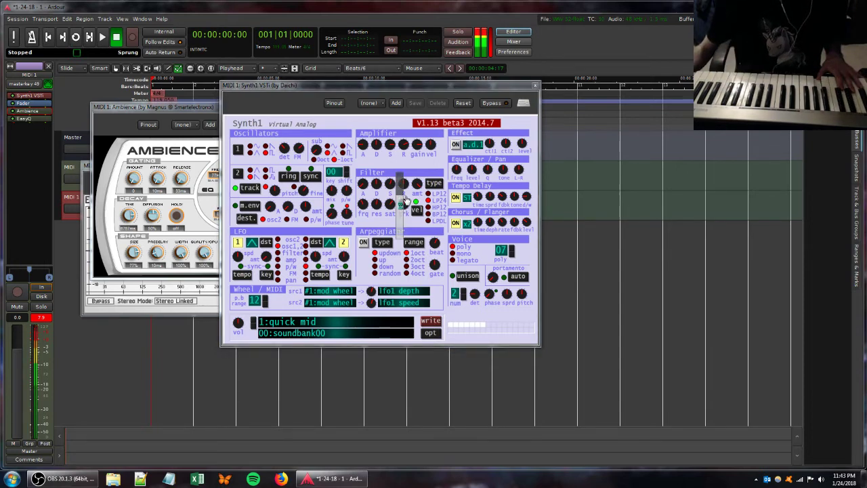
Step: Add a-Amplifier after EasyQ on the MIDI 1 track and set its gain to about -4.3 dB
right_click(27, 135)
mouse_move(68, 138)
mouse_move(139, 138)
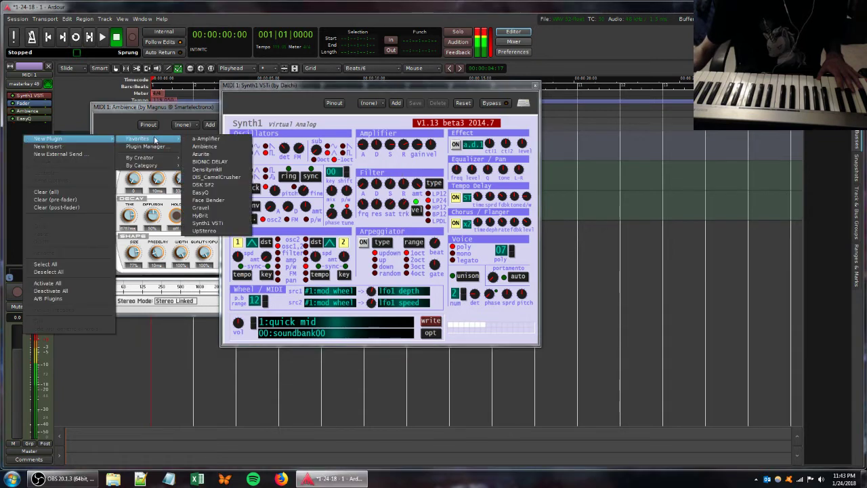
click(209, 141)
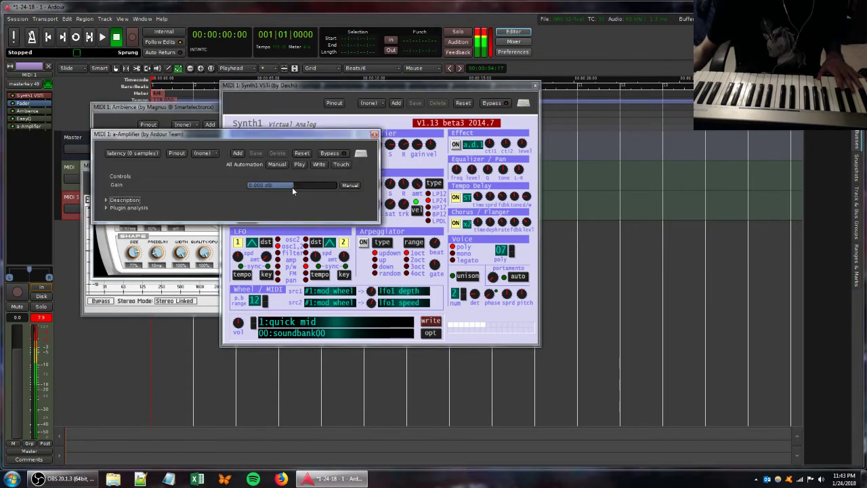
drag(292, 187, 284, 187)
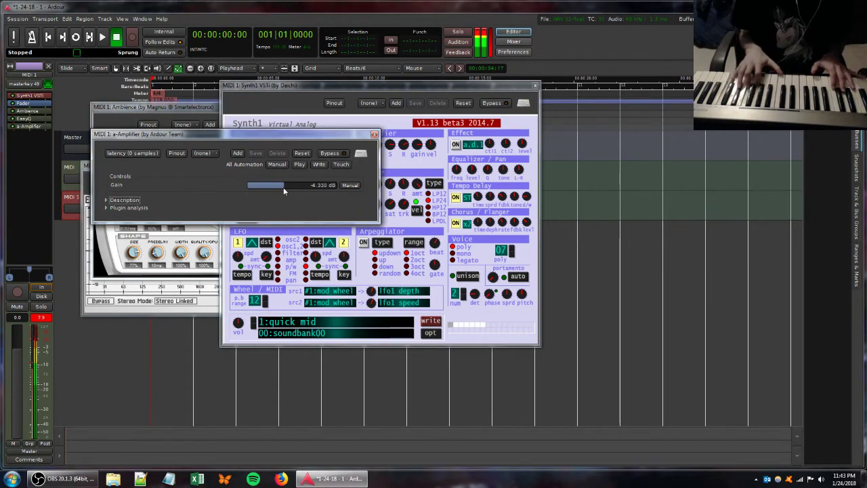
Step: Lower the first MIDI track's fader to about -23 dB and remove that track from the session
click(73, 168)
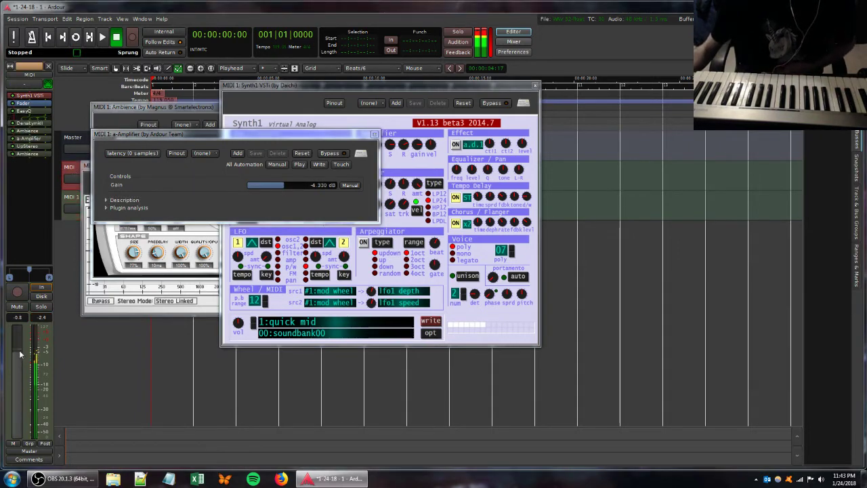
drag(21, 368, 19, 437)
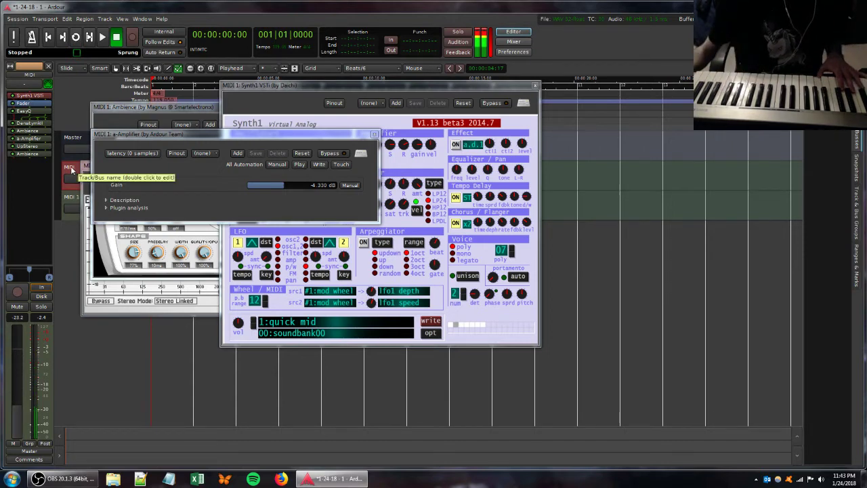
right_click(72, 169)
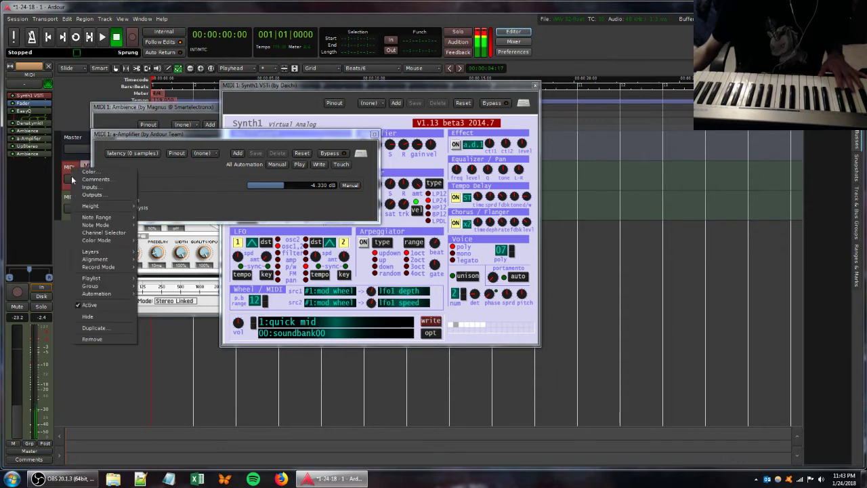
click(101, 339)
click(522, 258)
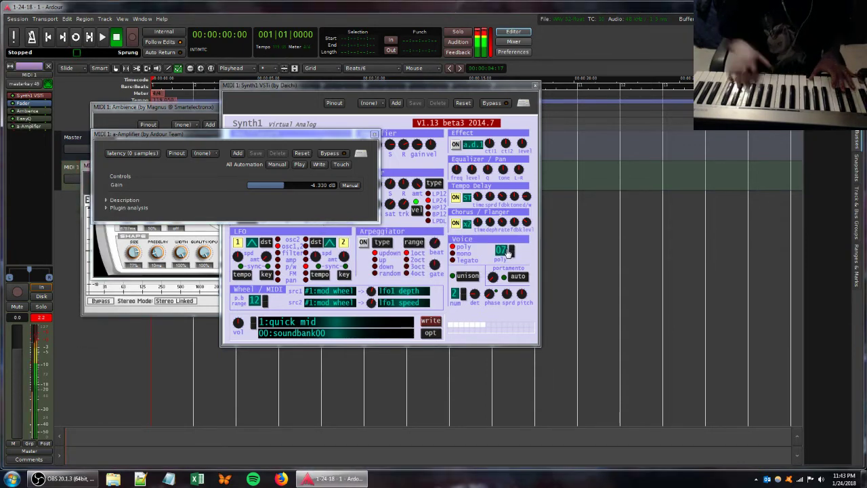
Step: Close the a-Amplifier window and fine-tune Synth1's filter resonance, key tracking, amplifier attack and oscillator detune
click(374, 134)
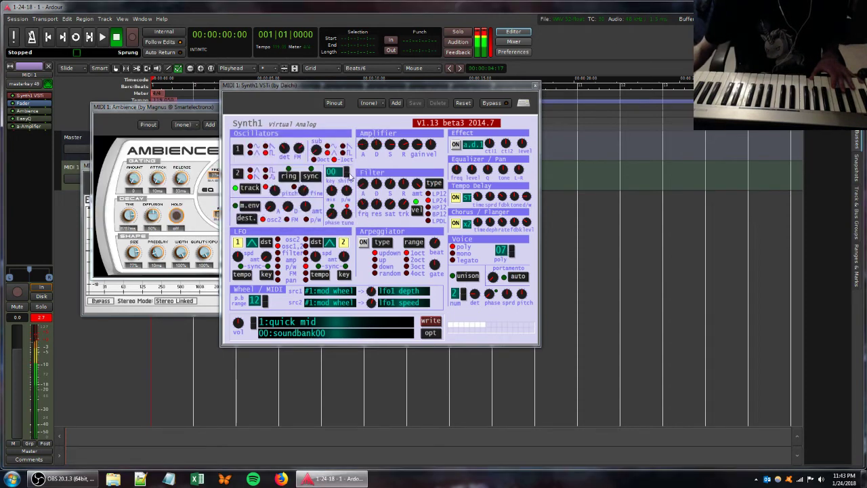
drag(389, 212, 386, 203)
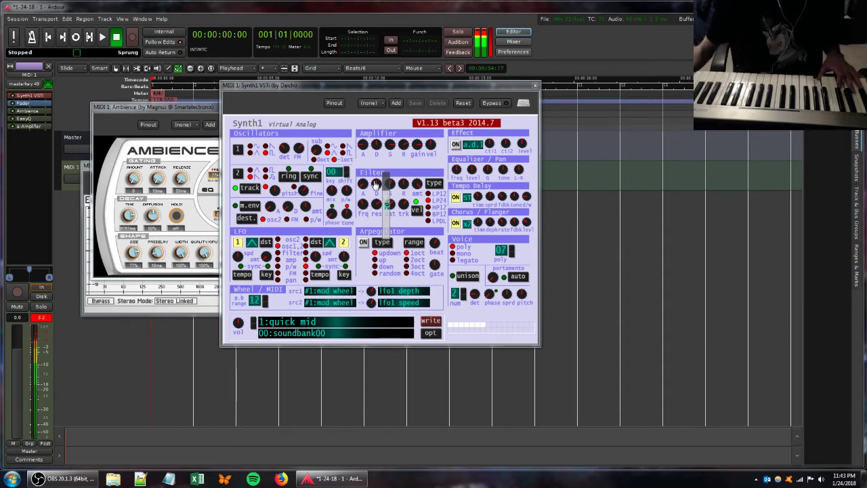
drag(405, 208, 408, 190)
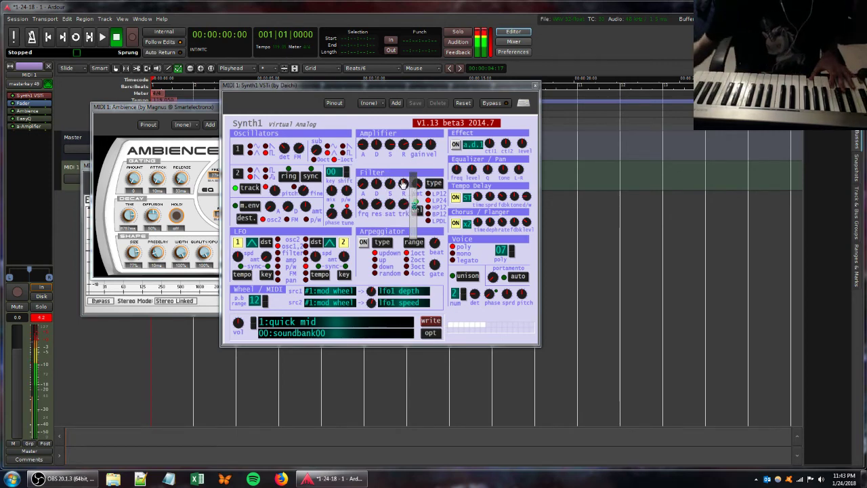
drag(363, 144, 376, 189)
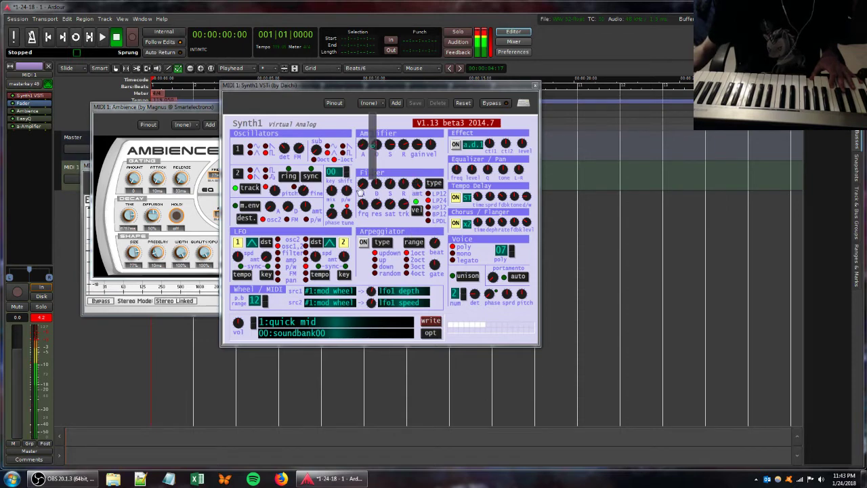
drag(292, 150, 301, 191)
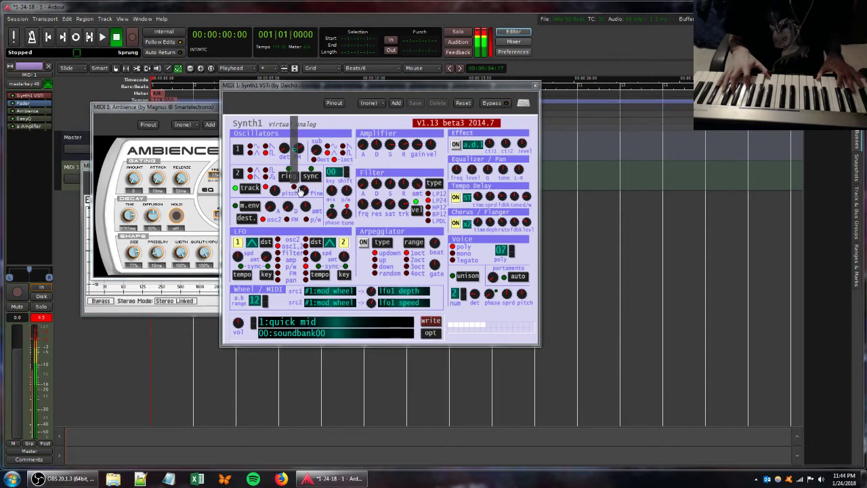
Step: Adjust Synth1's filter resonance and reshape EasyQ with a peak near 391 Hz at 11.2 dB and the 2954 Hz band at about 4171 Hz, -2.7 dB
drag(364, 211, 381, 184)
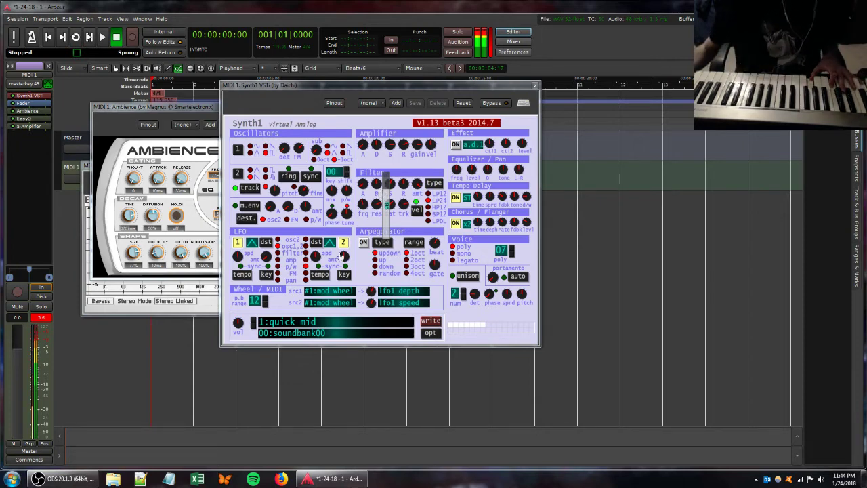
click(195, 309)
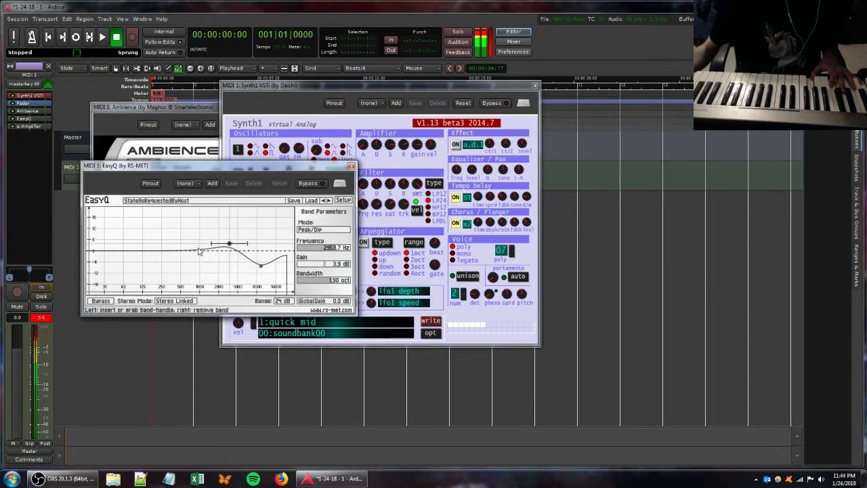
mouse_move(169, 248)
mouse_down()
mouse_move(159, 240)
mouse_move(175, 235)
mouse_up()
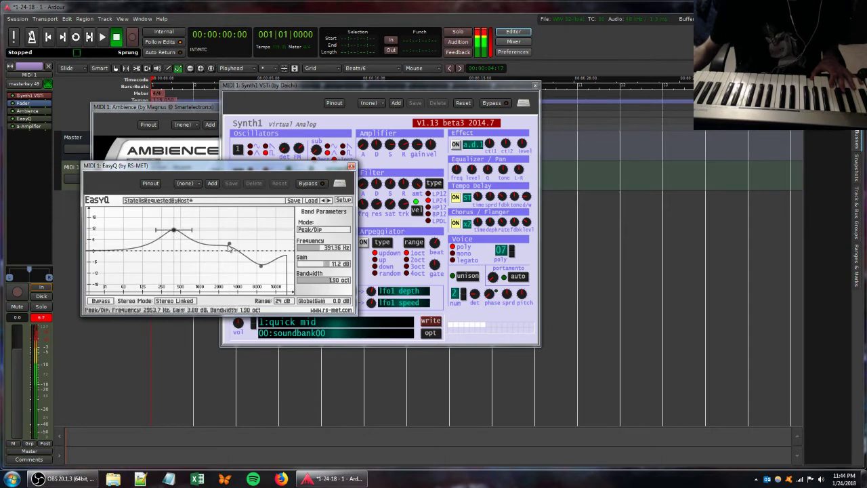
drag(231, 247, 239, 258)
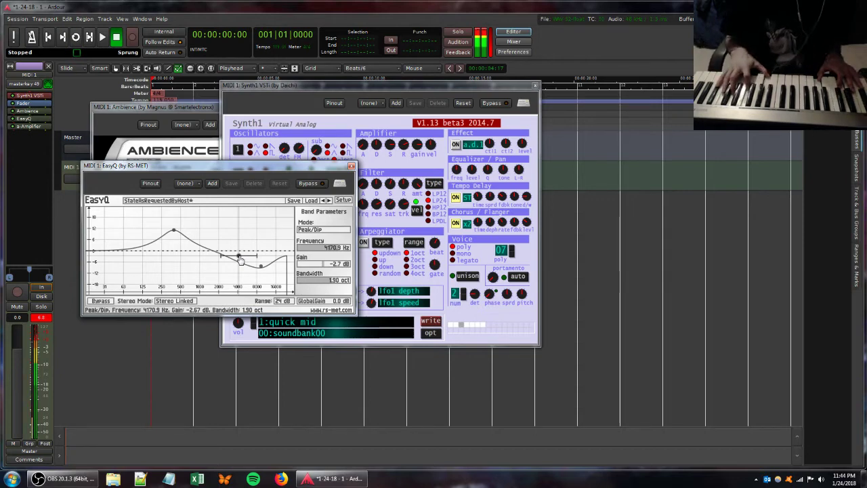
Step: Tweak Synth1's filter frequency, resonance and filter envelope sustain
click(371, 209)
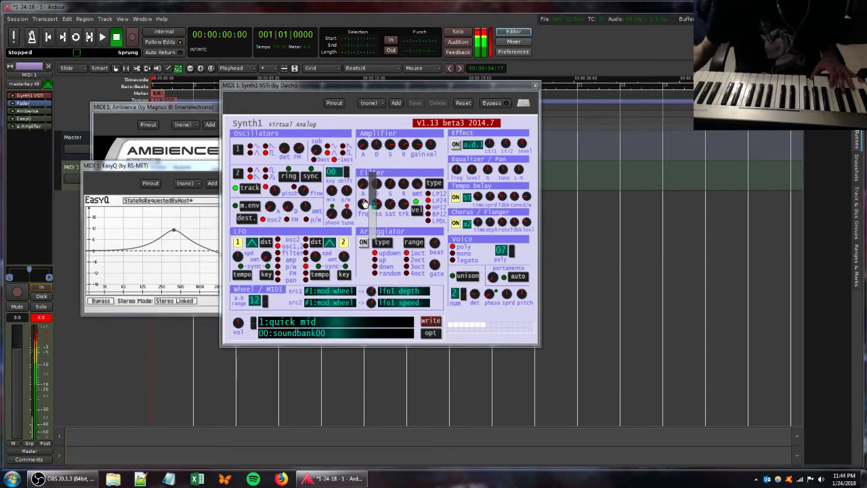
mouse_move(392, 182)
mouse_down()
mouse_move(390, 201)
mouse_move(389, 191)
mouse_up()
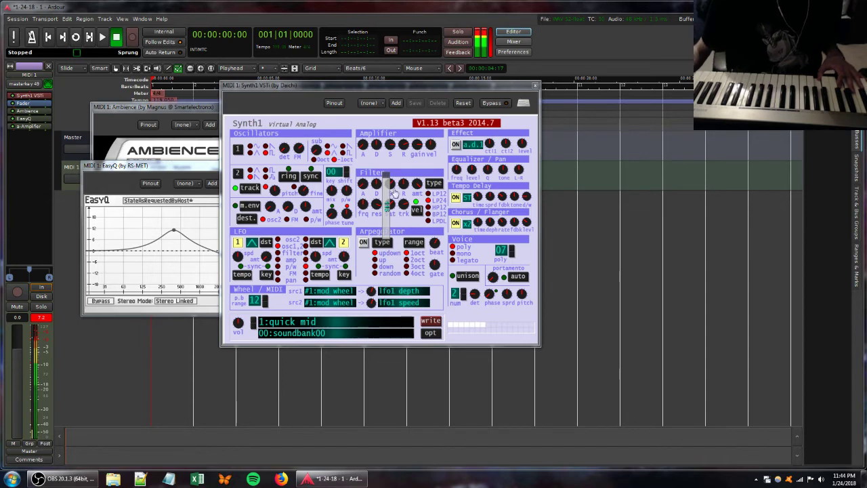
drag(400, 185, 400, 174)
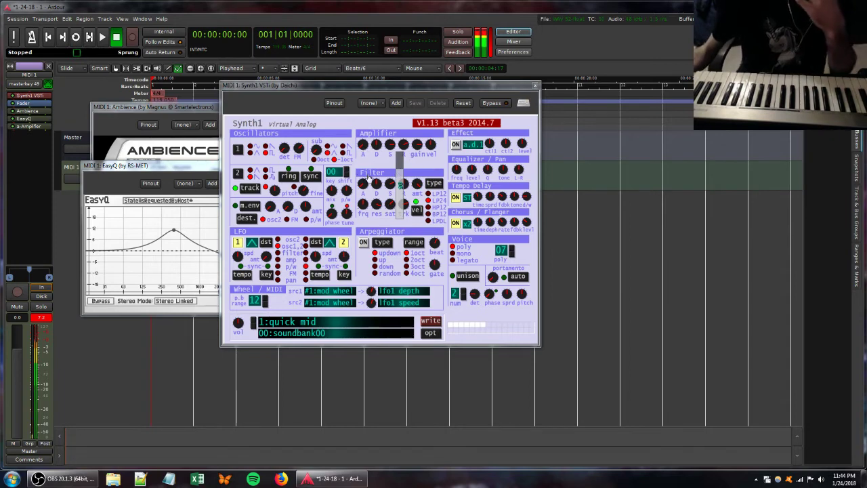
click(372, 205)
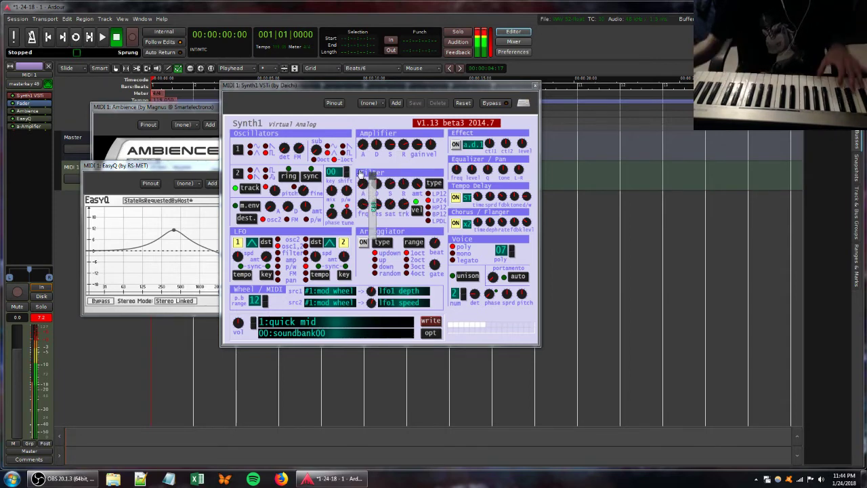
Step: Move EasyQ's 4171 Hz band to about 3424 Hz at 6.5 dB and adjust Synth1's filter saturation
click(239, 257)
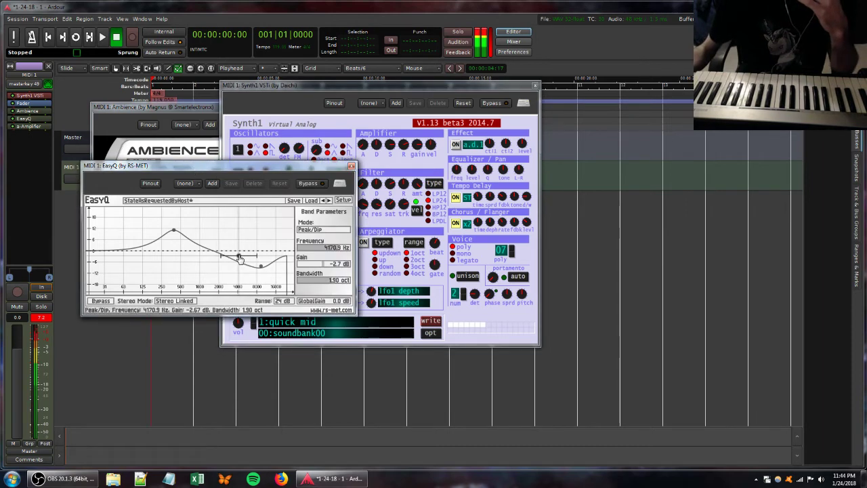
drag(239, 259, 234, 238)
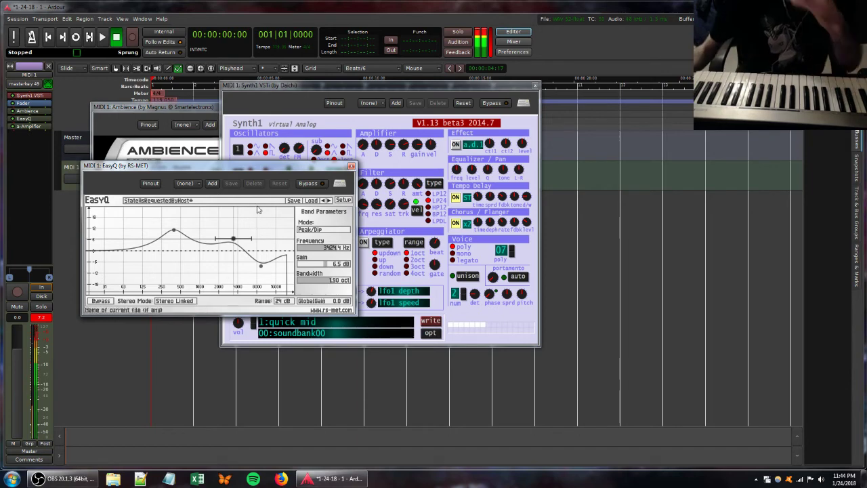
drag(290, 147, 291, 177)
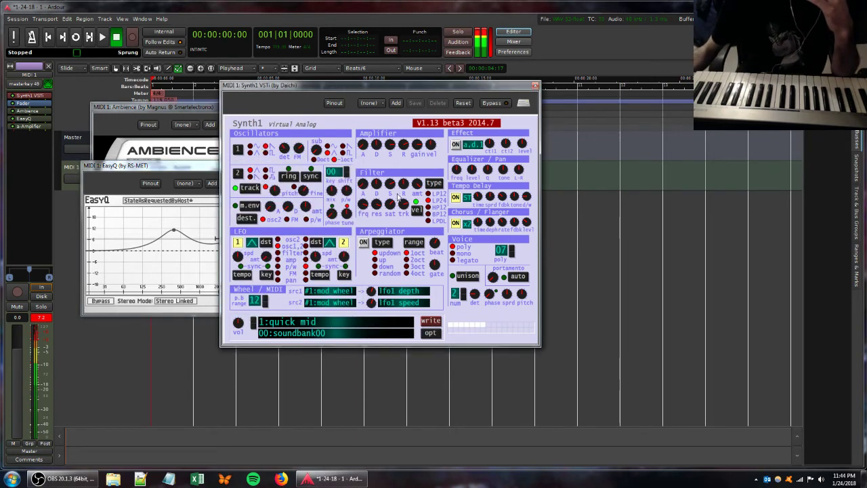
drag(399, 197, 399, 187)
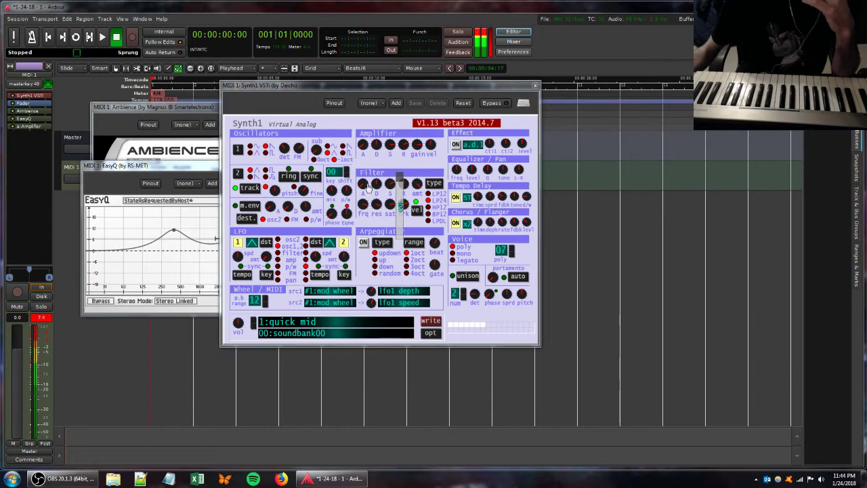
Step: Raise the a-Amplifier gain to about 4.7 dB and readjust Synth1's filter resonance
double_click(19, 126)
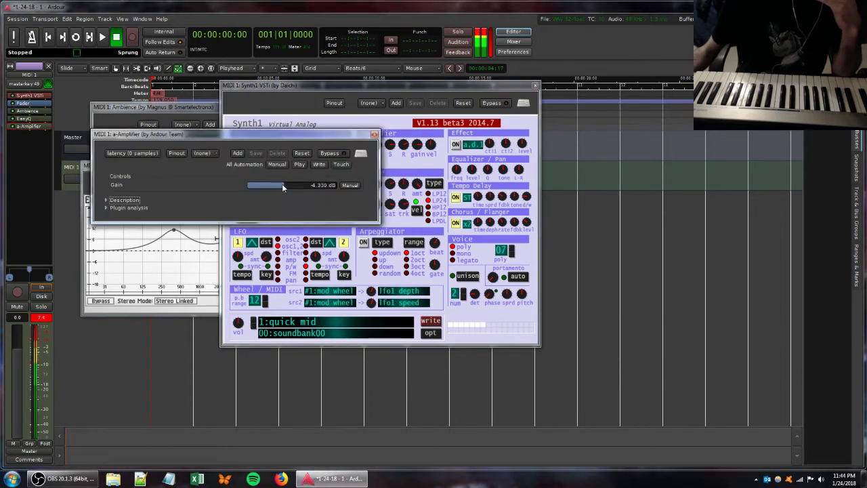
drag(282, 184, 307, 184)
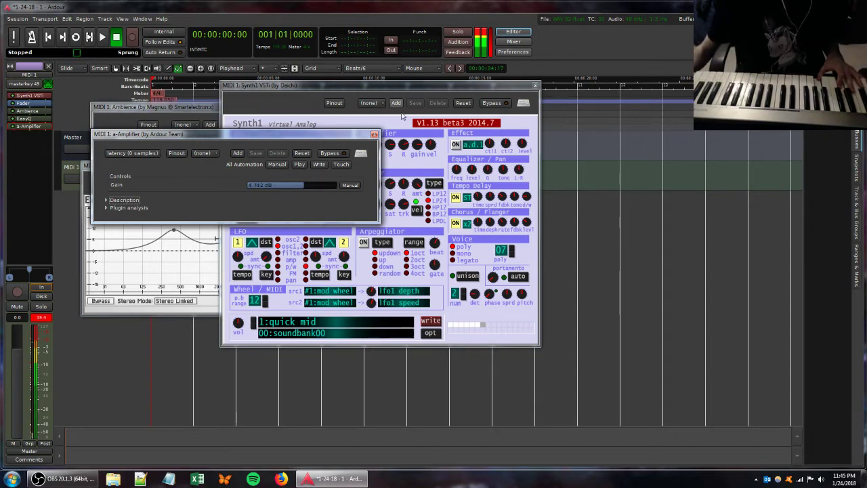
click(384, 88)
drag(377, 207, 390, 182)
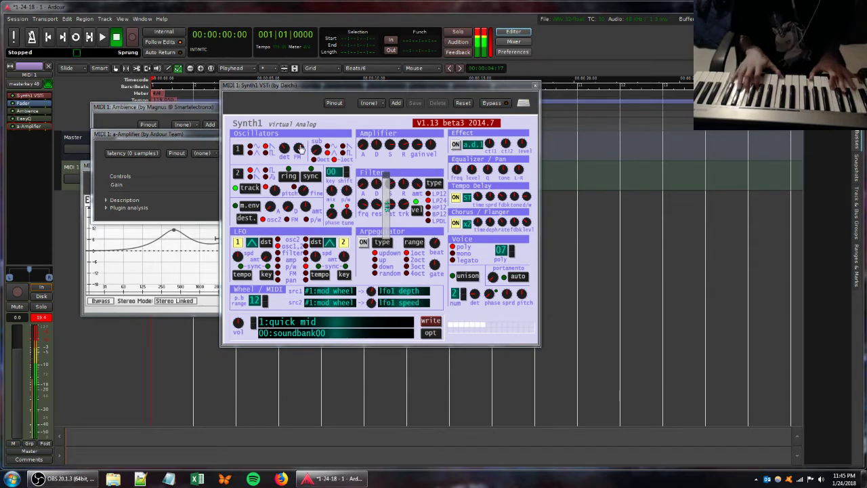
Step: Add the HyBrit amp plugin between Fader and Ambience on the MIDI 1 track and lower the track's fader to about -22.6 dB
right_click(24, 142)
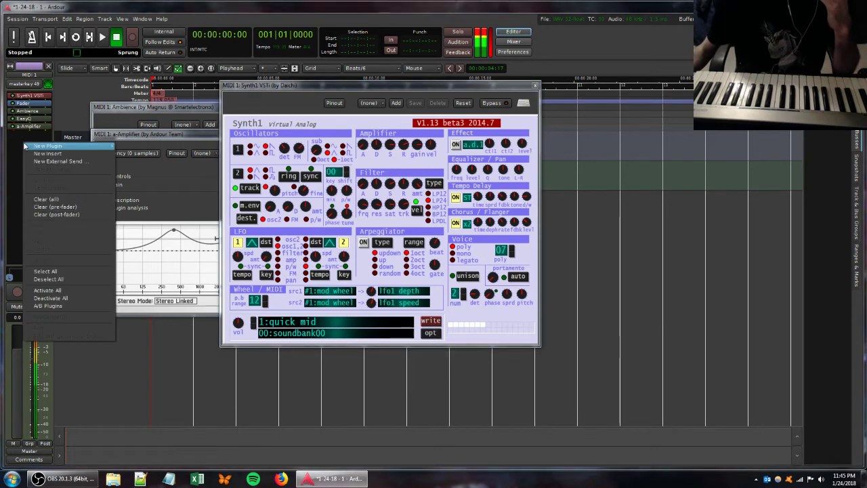
mouse_move(68, 146)
mouse_move(136, 150)
click(211, 226)
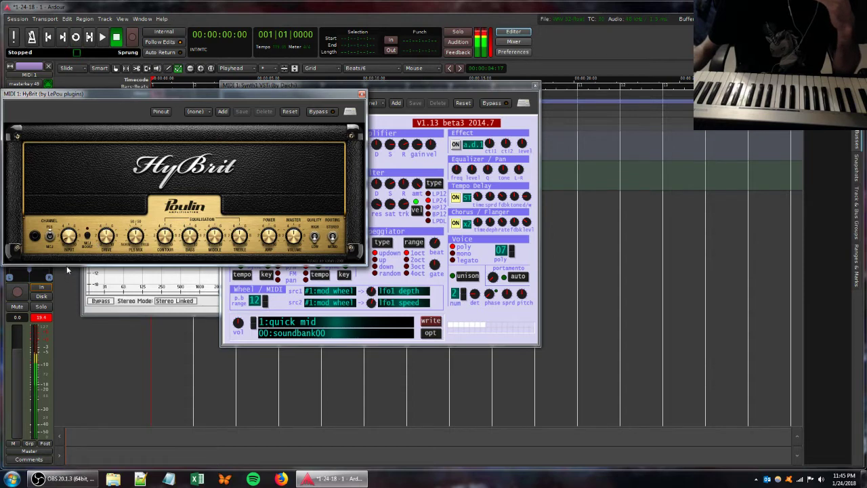
drag(85, 99, 247, 130)
drag(17, 361, 18, 416)
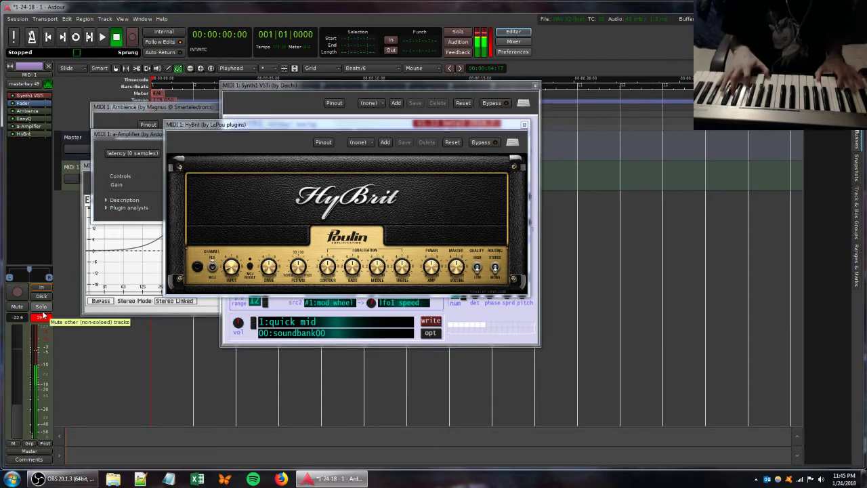
drag(31, 134, 34, 111)
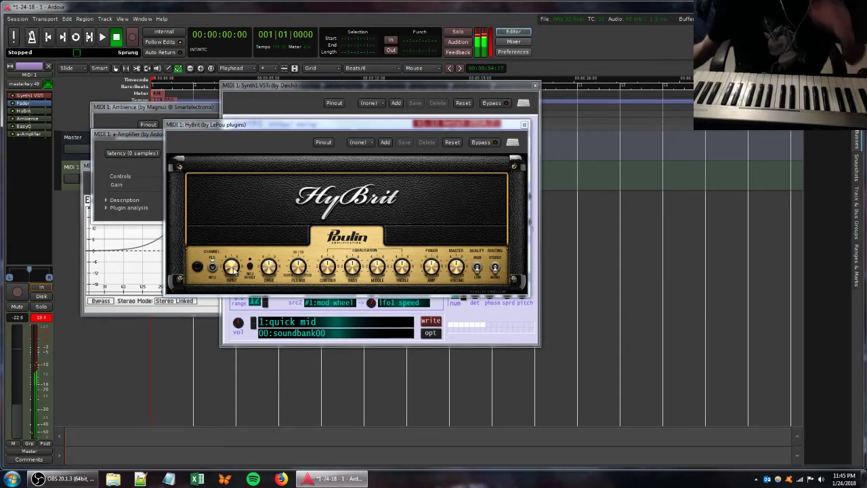
Step: Move the Synth1 window clear of HyBrit, adjust its filter frequency, and bring the HyBrit window to the front
drag(348, 87, 503, 82)
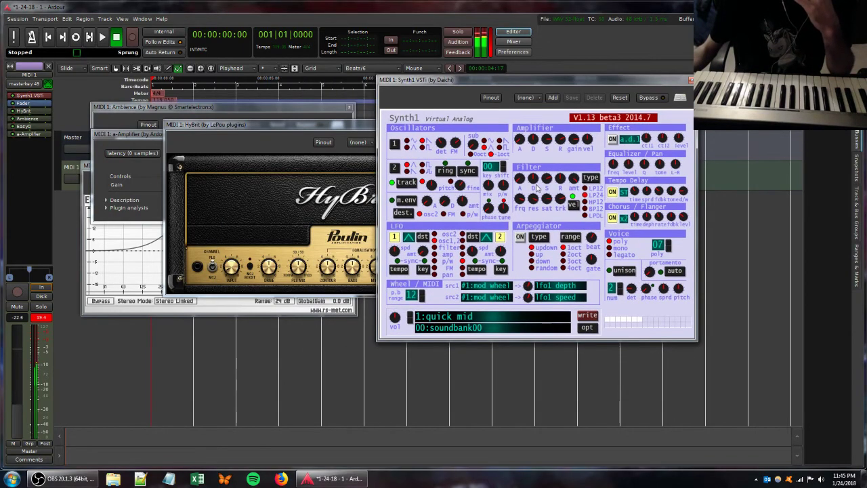
click(559, 175)
drag(521, 209, 533, 178)
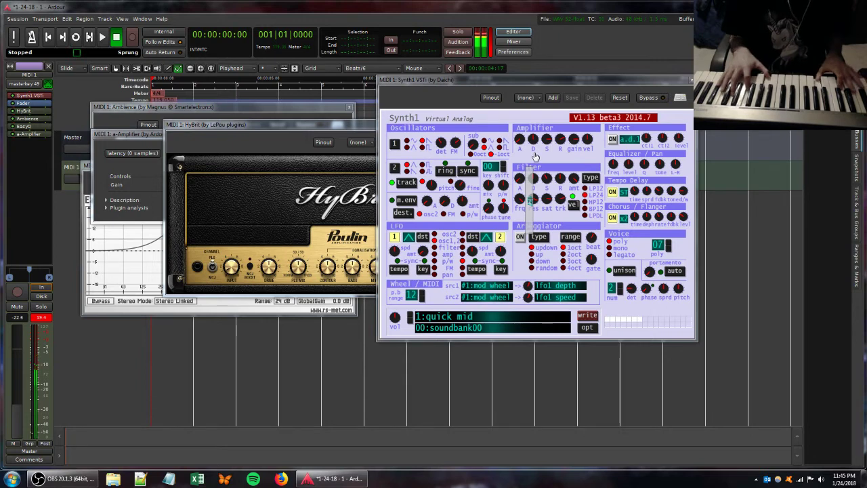
drag(535, 157, 535, 156)
click(325, 125)
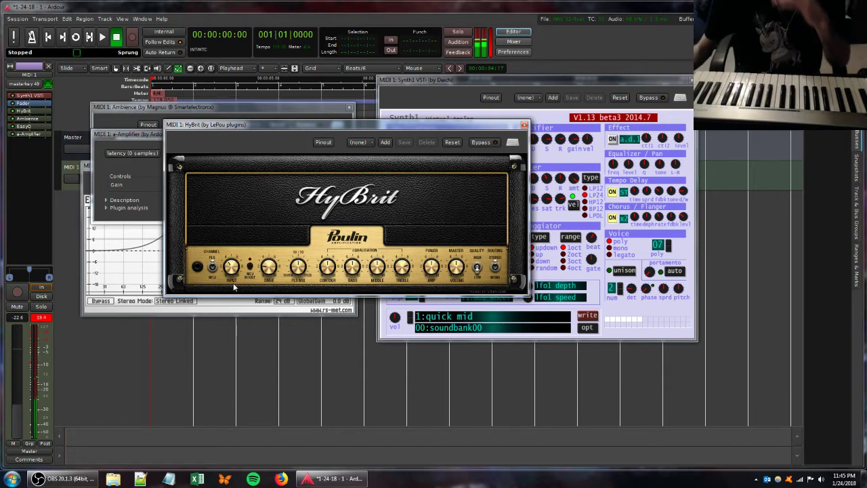
Step: Raise the MIDI 1 fader to about -4.8 dB while adjusting Synth1's filter saturation, frequency and resonance
click(19, 409)
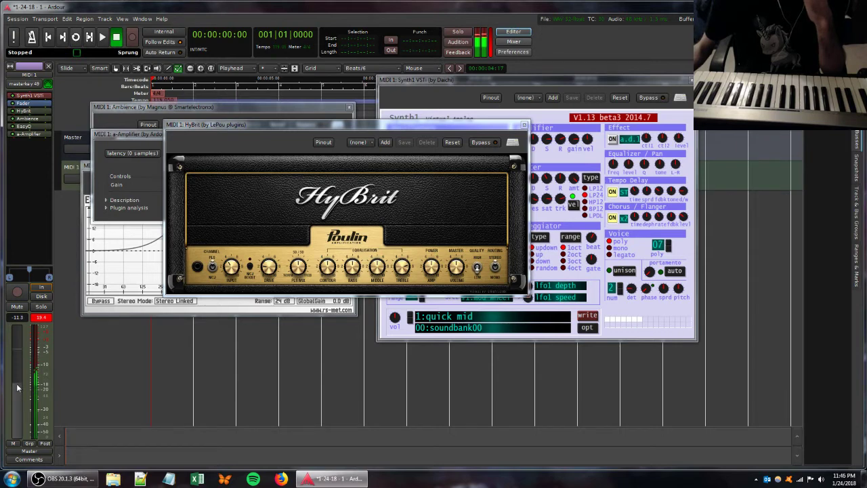
click(546, 202)
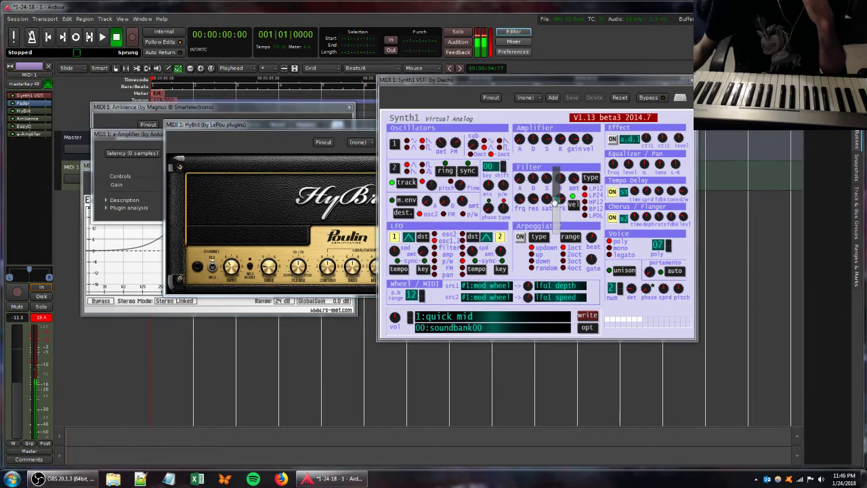
drag(521, 200, 528, 172)
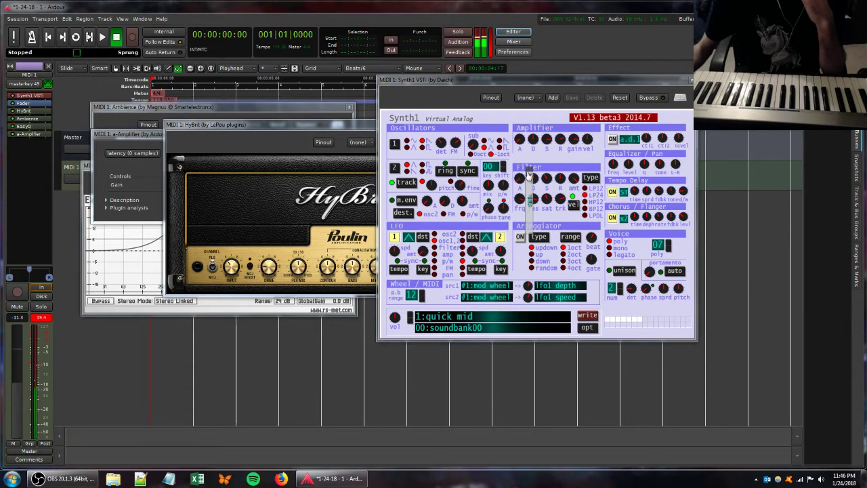
drag(538, 206, 540, 207)
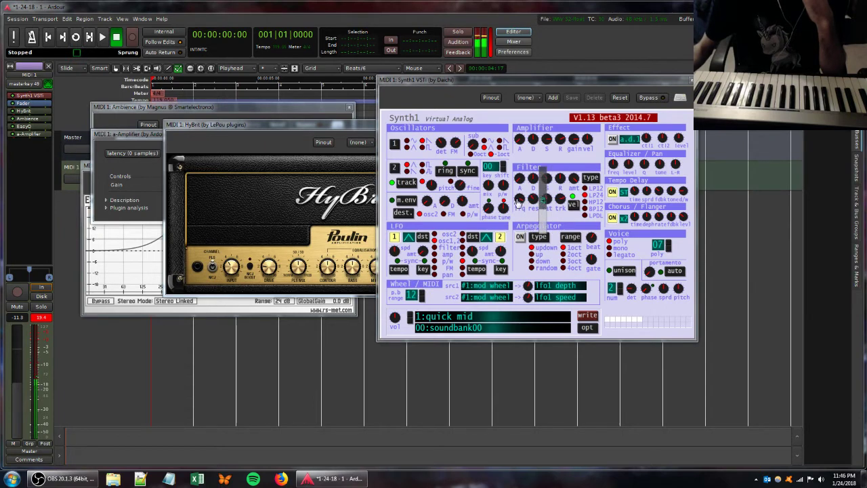
drag(17, 386, 16, 367)
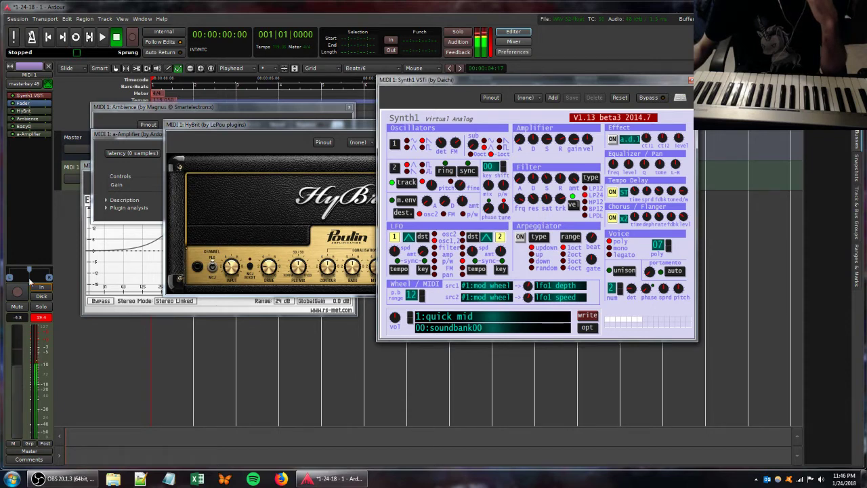
Step: Bring up the Ambience reverb on the MIDI 1 track and lower its dry level to about -24.5 dB
click(26, 121)
double_click(27, 122)
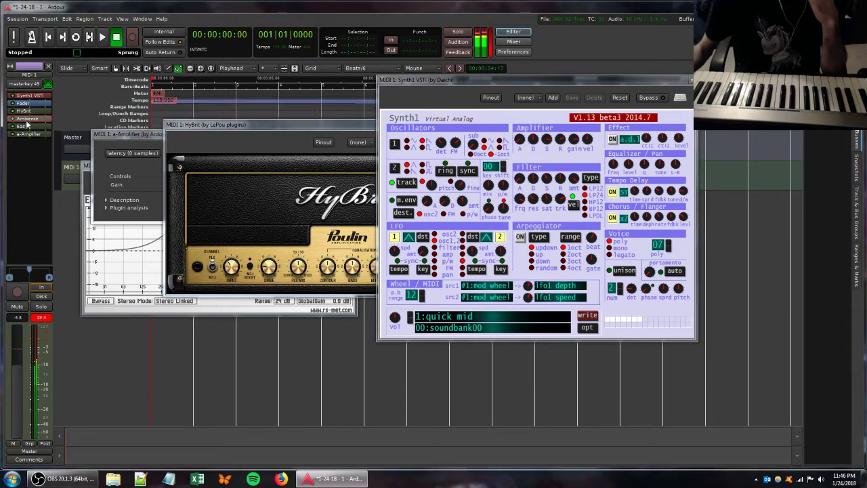
double_click(27, 122)
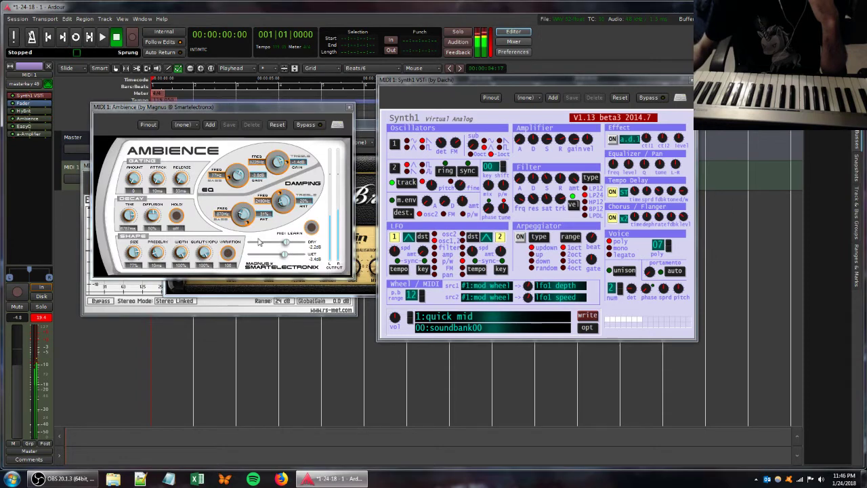
drag(286, 244, 276, 247)
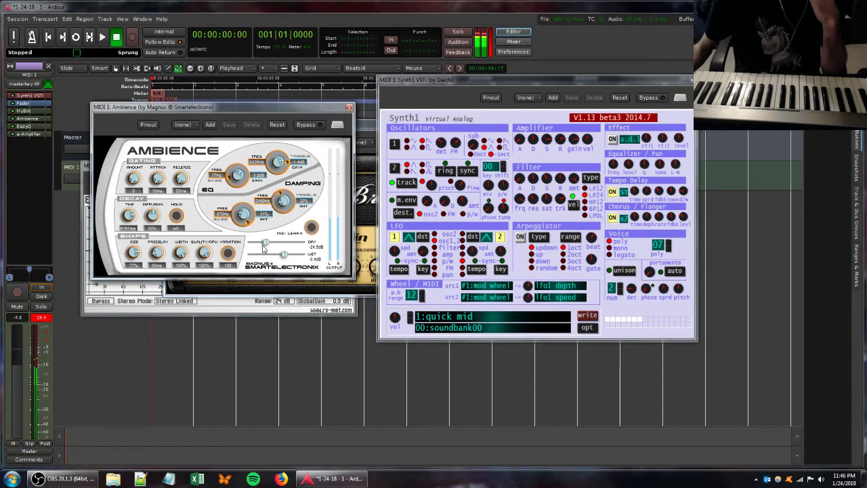
Step: Adjust Synth1's filter resonance and saturation, and raise Ambience's wet level to about -0.1 dB
drag(548, 208, 547, 212)
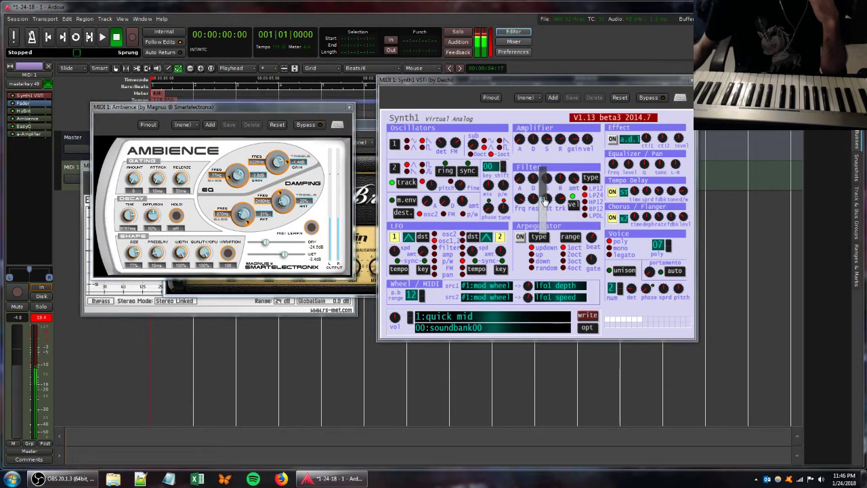
mouse_move(559, 179)
mouse_down()
mouse_move(560, 191)
mouse_move(529, 206)
mouse_move(559, 204)
mouse_up()
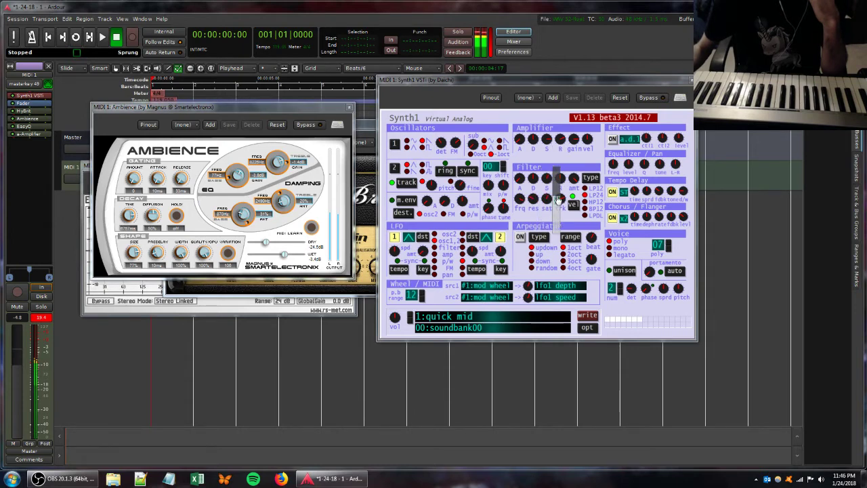
drag(285, 256, 289, 255)
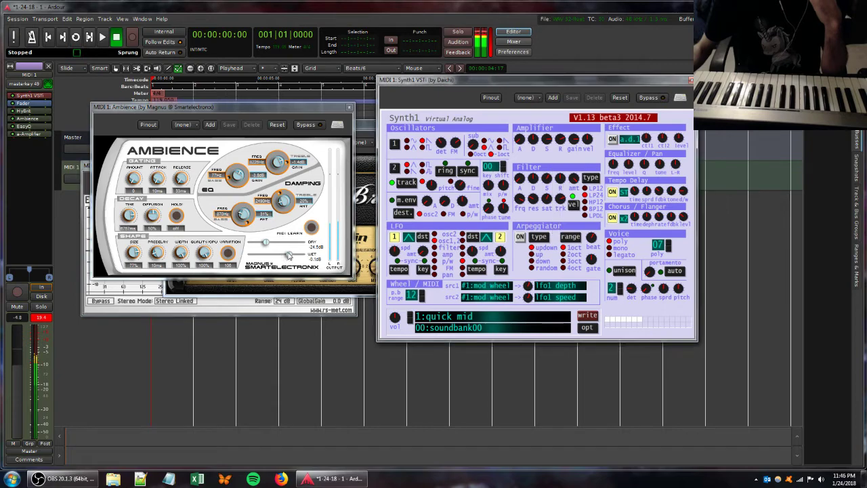
Step: Raise the MIDI 1 fader to about -1.7 dB and bring the HyBrit and EasyQ windows forward
drag(16, 366, 16, 357)
click(362, 126)
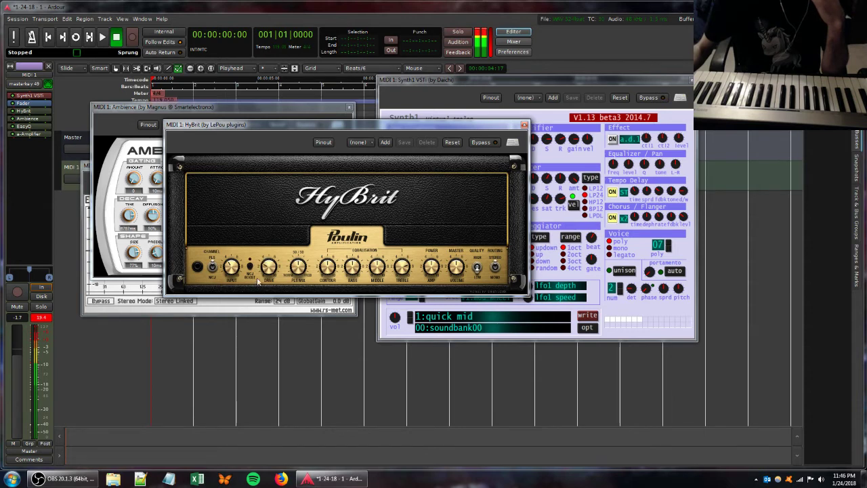
click(86, 200)
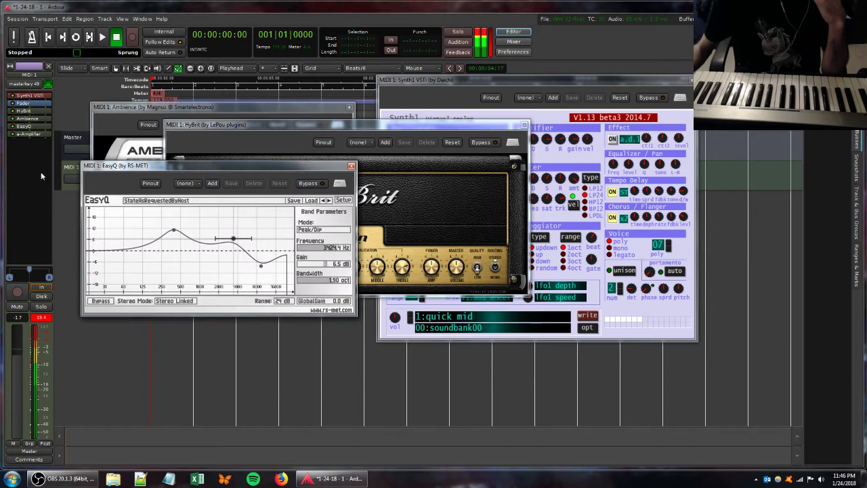
Step: Adjust the a-Amplifier gain on MIDI 1 to about 7.8 dB and move EasyQ's high-frequency dip to about 2308 Hz at 2.9 dB gain
double_click(25, 134)
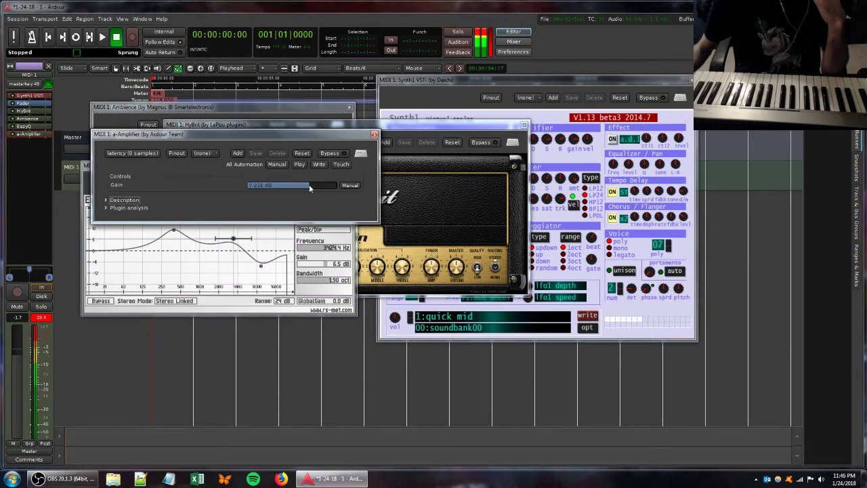
drag(309, 185, 311, 185)
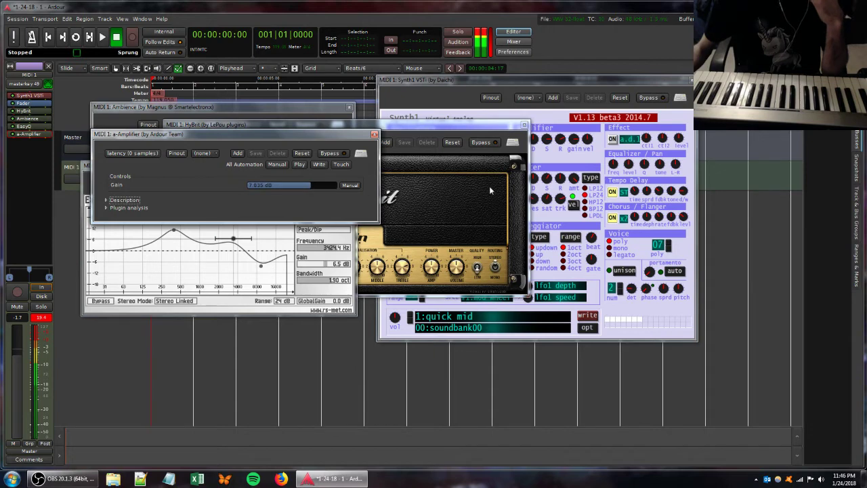
click(261, 266)
drag(261, 268, 226, 245)
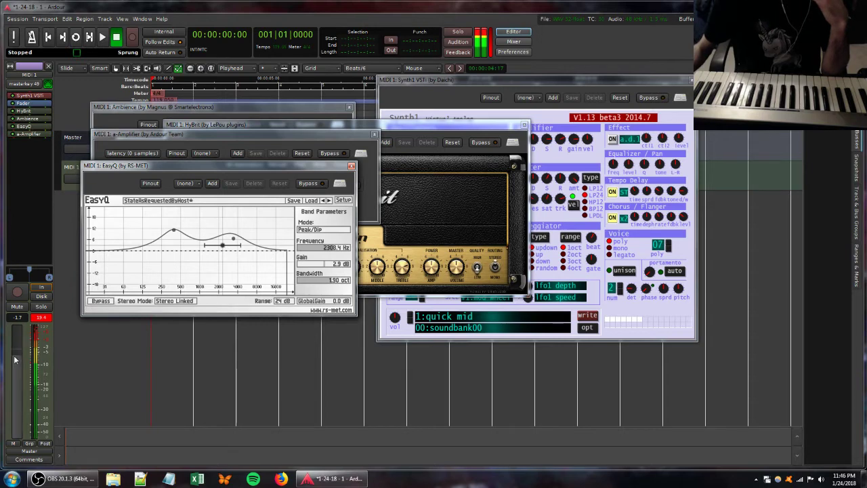
Step: Lower the MIDI 1 fader to about -15.2 dB and disconnect the masterkey 49 input from the track
drag(14, 358, 15, 367)
scroll(15, 366, down, 8)
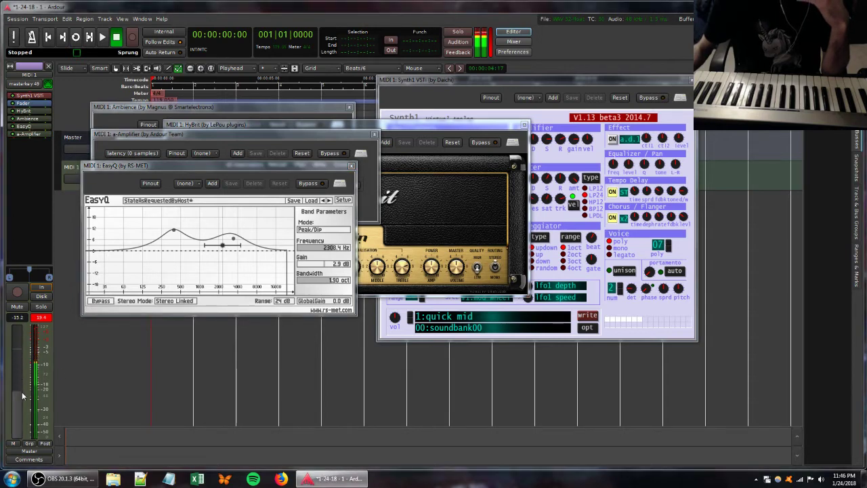
click(502, 93)
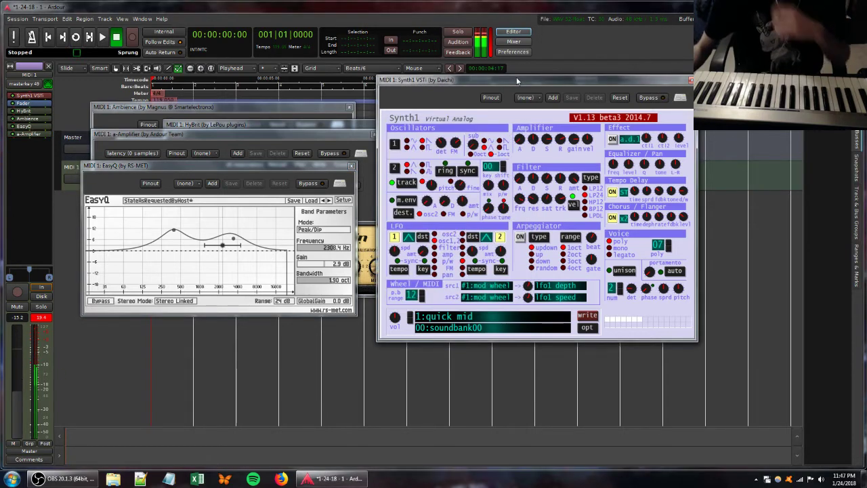
click(24, 83)
click(30, 93)
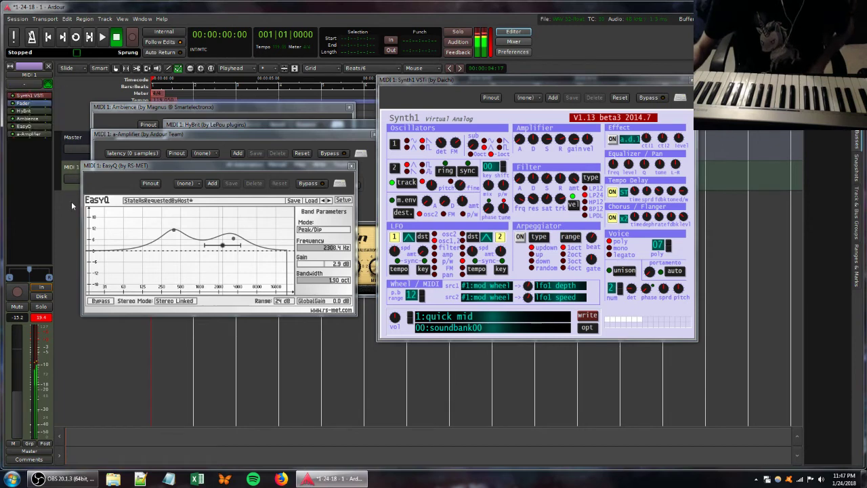
Step: Add a new MIDI track with the Synth1 VSTi instrument and close all MIDI 1 plugin windows
right_click(76, 207)
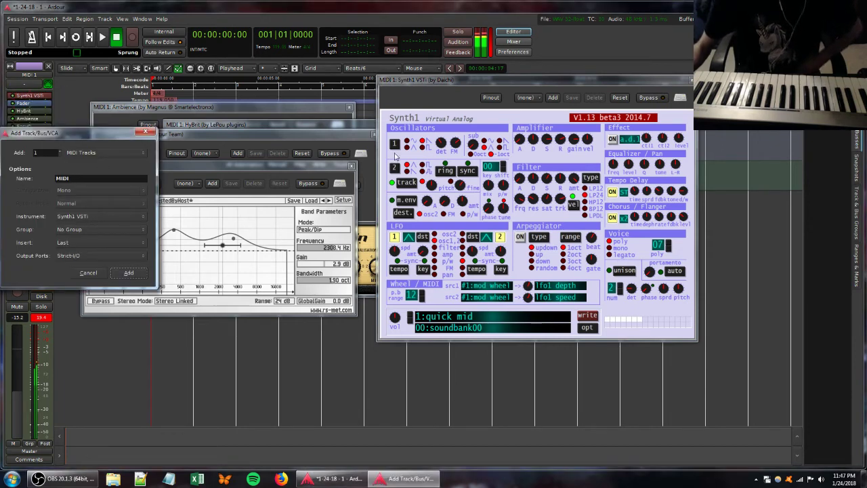
click(128, 275)
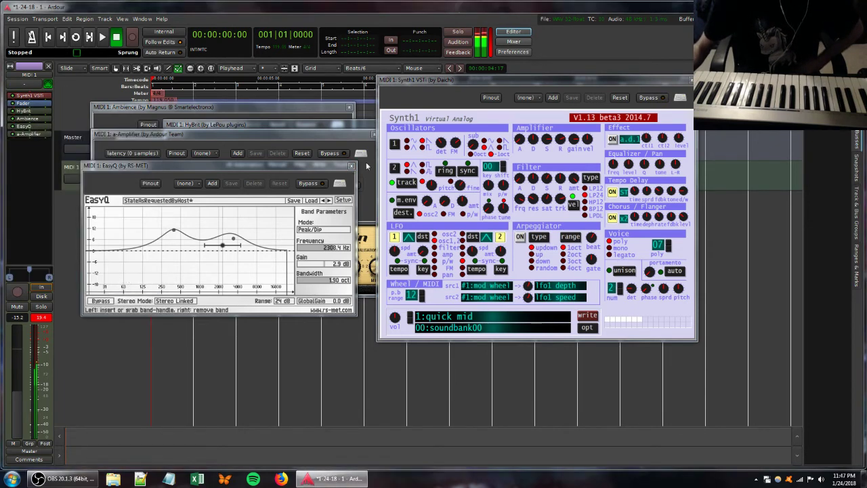
click(352, 165)
click(690, 80)
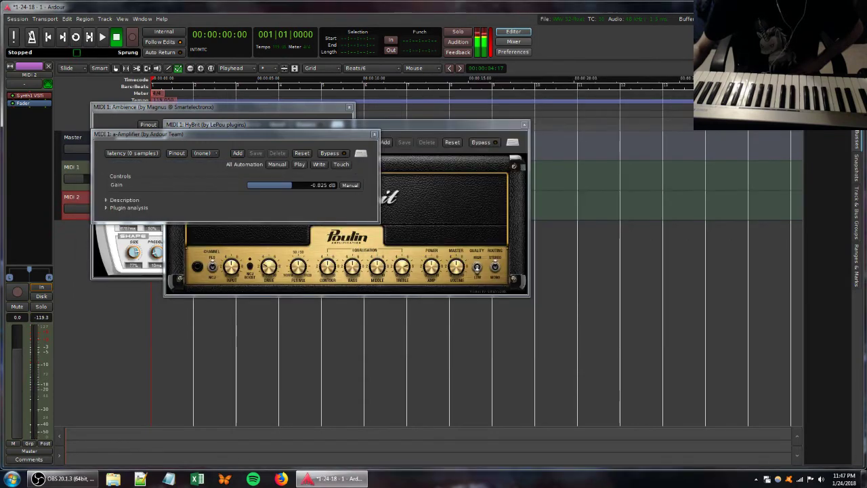
click(374, 135)
click(525, 125)
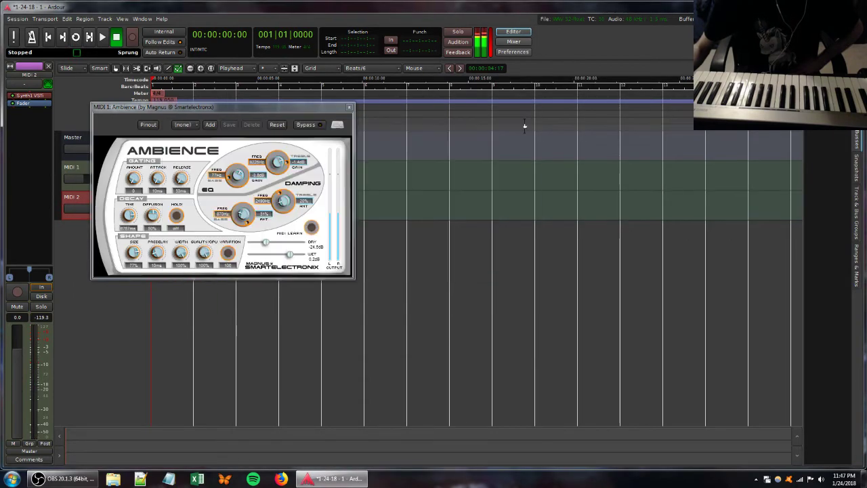
click(349, 109)
Step: Connect masterkey 49 to the MIDI 2 input and adjust the filter knobs in the track's Synth1
click(24, 84)
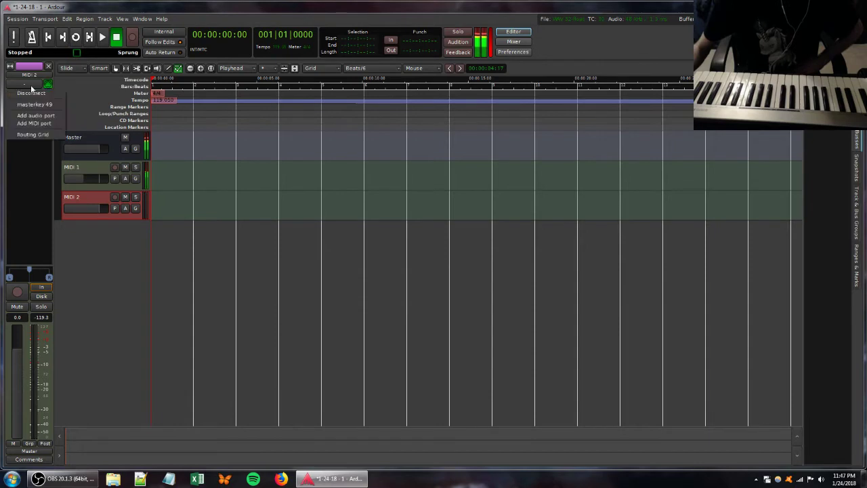
click(35, 105)
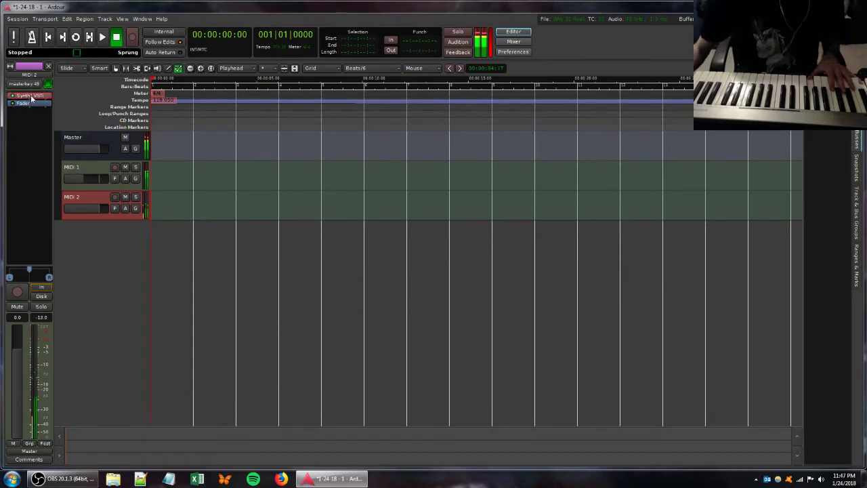
double_click(28, 96)
drag(144, 131, 181, 130)
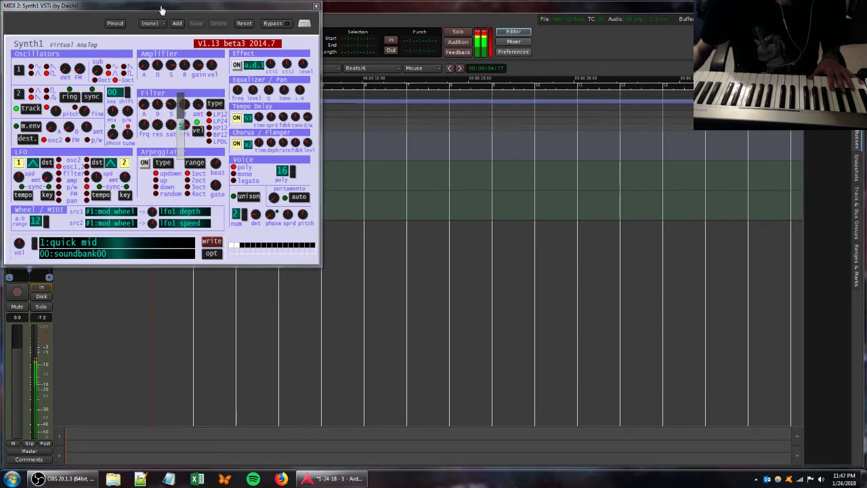
drag(181, 7, 386, 71)
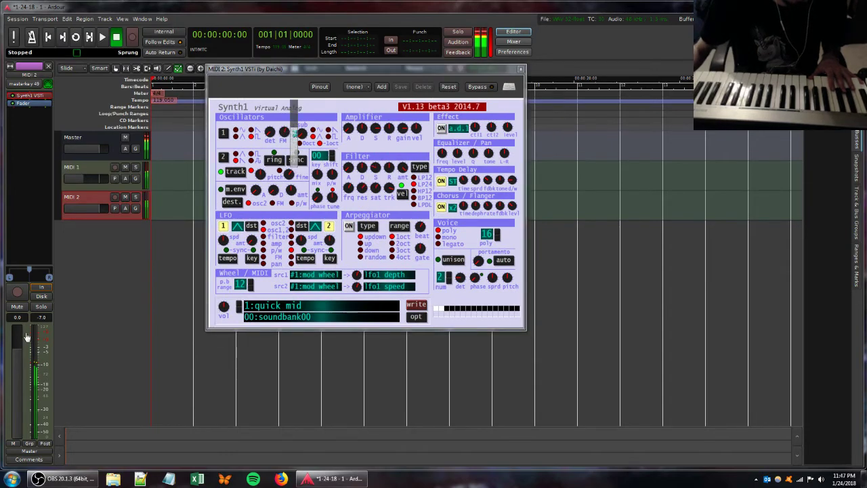
Step: Add the a-Amplifier plugin to MIDI 2 and set its gain to about 1.6 dB
right_click(17, 121)
mouse_move(55, 129)
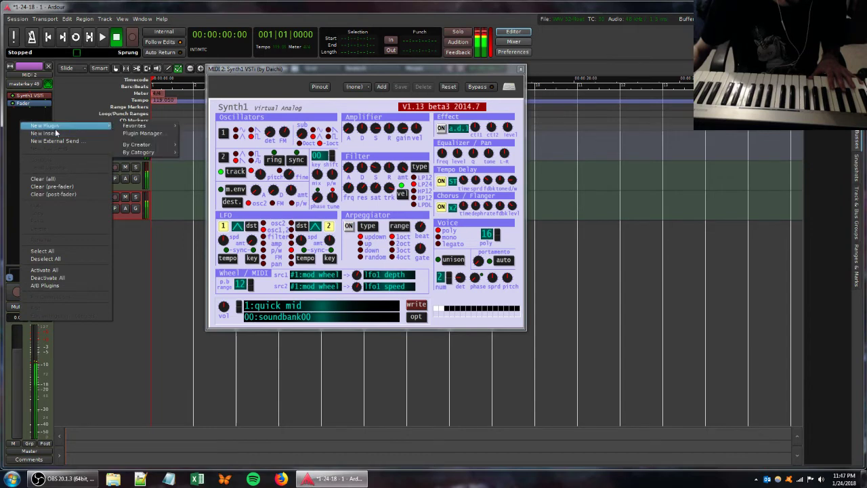
mouse_move(122, 128)
click(203, 125)
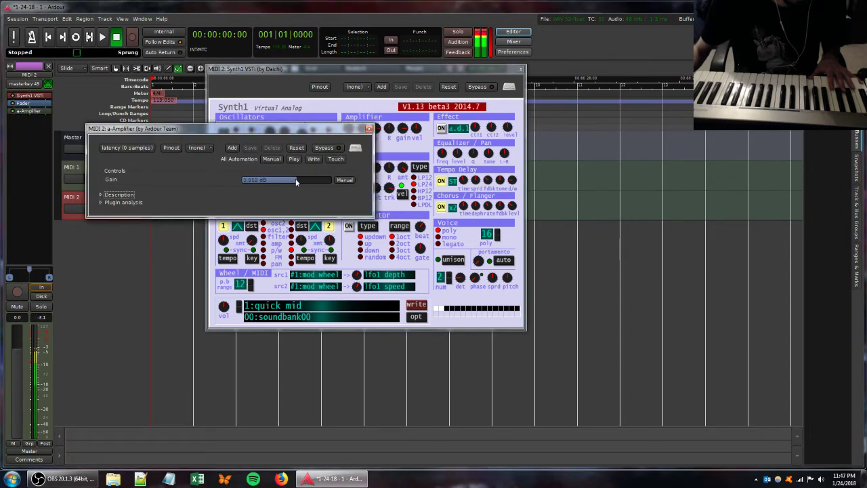
drag(295, 179, 289, 179)
Step: Add the EasyQ plugin to MIDI 2 and insert a low-frequency boost band at about 63 Hz
right_click(35, 126)
mouse_move(59, 129)
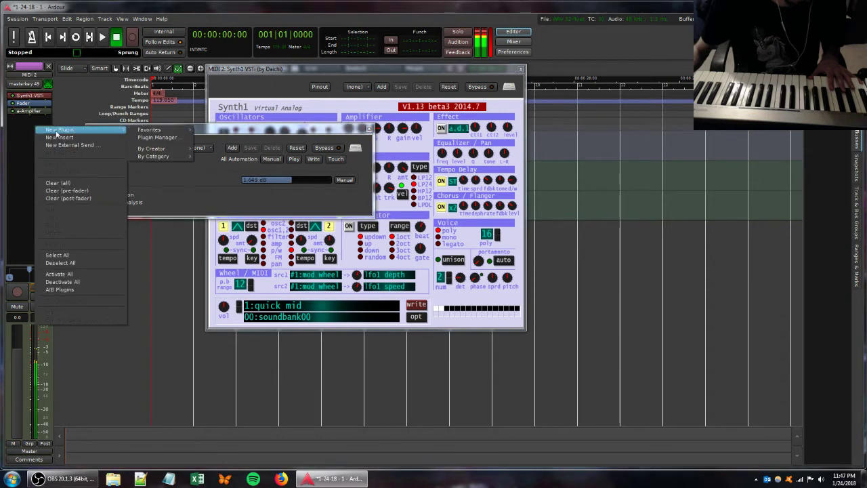
mouse_move(151, 129)
click(219, 184)
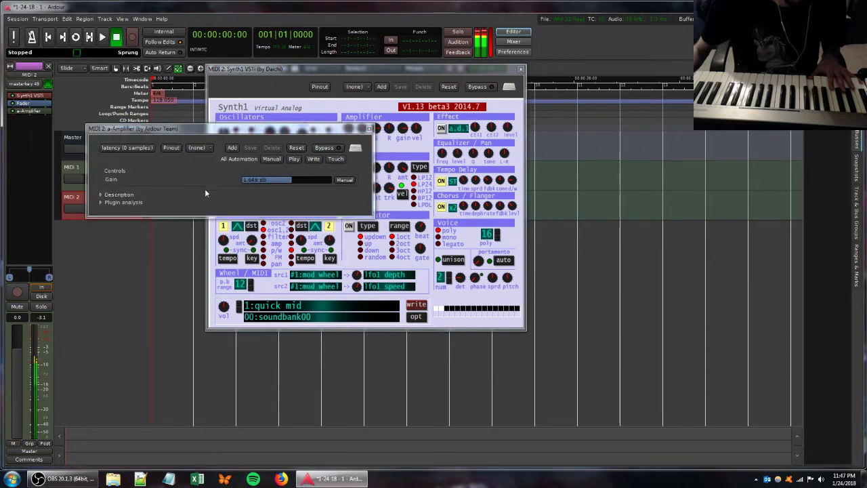
drag(86, 217, 84, 193)
Step: Insert a second EasyQ band in High Shelving mode at about 780 Hz with -16.2 dB gain
double_click(207, 248)
drag(209, 253, 188, 250)
click(276, 204)
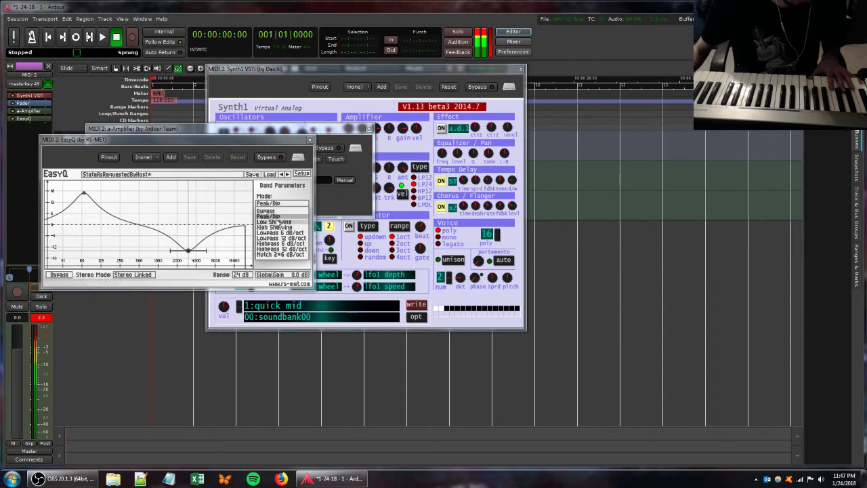
click(277, 228)
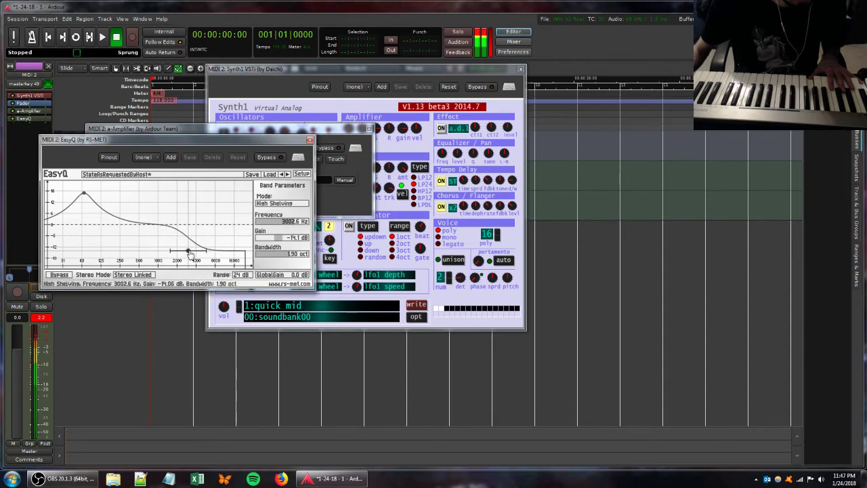
drag(188, 252, 152, 256)
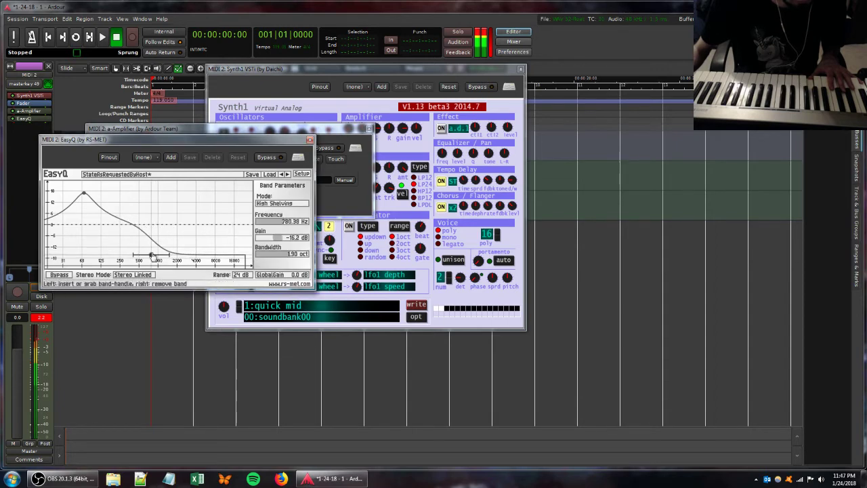
Step: Insert a Peak/Dip band in MIDI 2's EasyQ at about 385 Hz with 8.2 dB gain
click(389, 77)
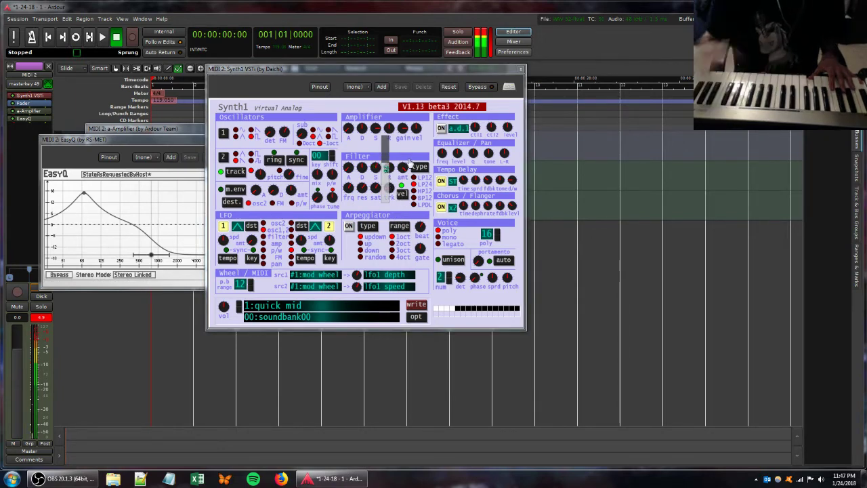
click(134, 214)
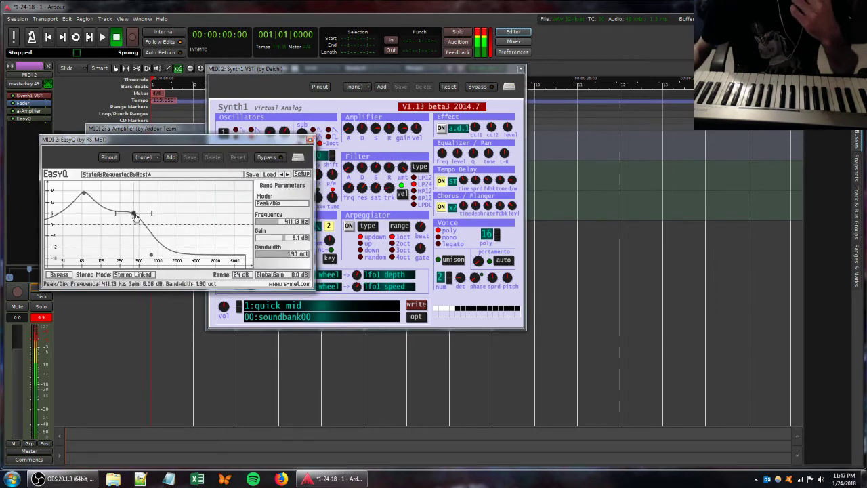
mouse_move(134, 215)
mouse_down()
mouse_move(138, 206)
mouse_move(132, 211)
mouse_up()
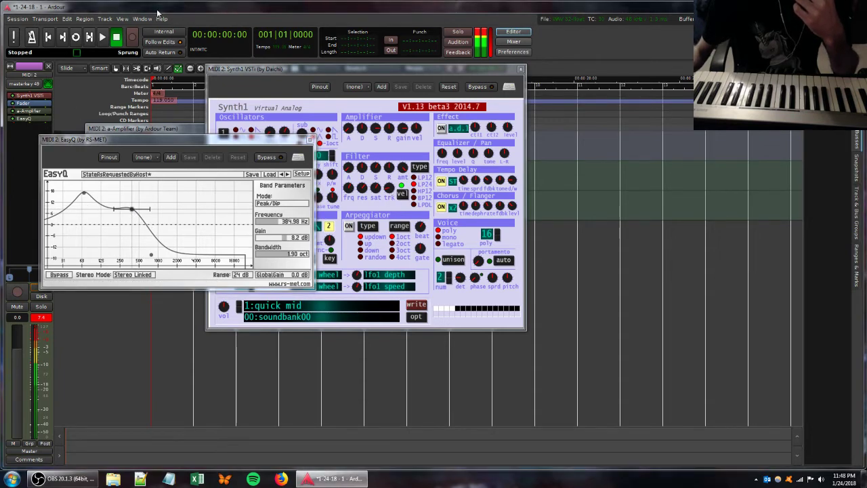
drag(160, 147, 226, 189)
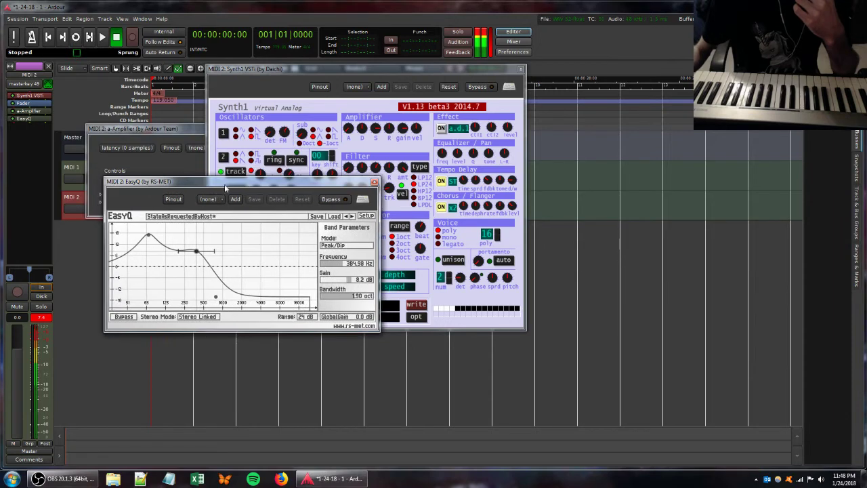
Step: Lower the MIDI 1 fader to about -36.6 dB and try MIDI 2's Synth1 with its tempo delay and chorus off
click(69, 175)
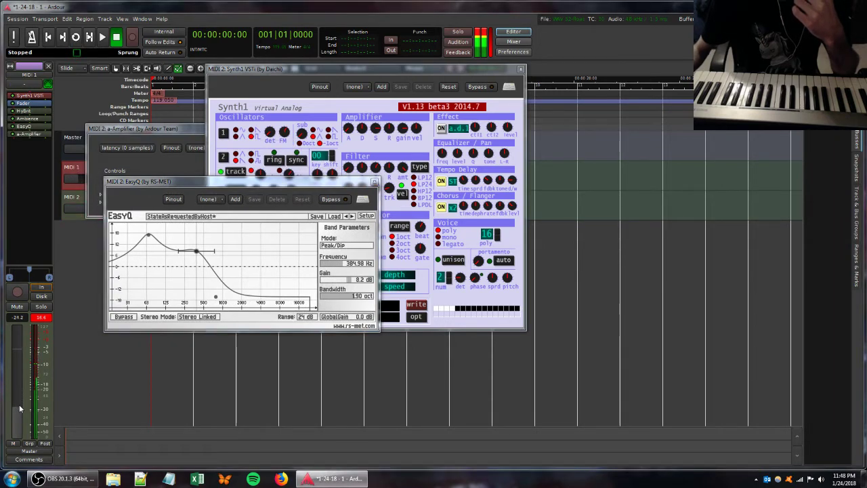
drag(20, 408, 20, 412)
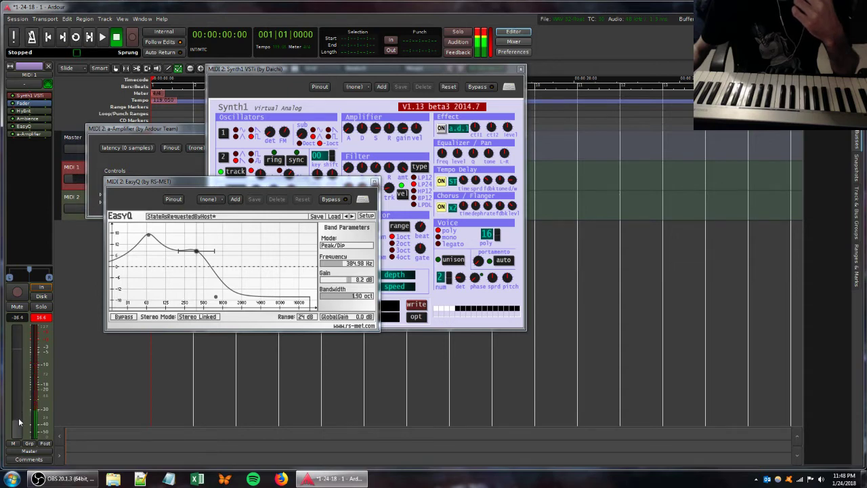
click(80, 197)
drag(315, 189, 301, 252)
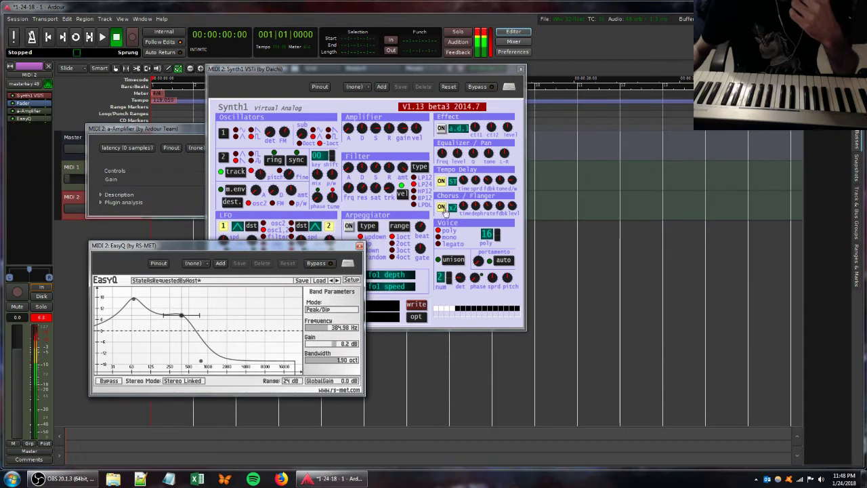
click(440, 206)
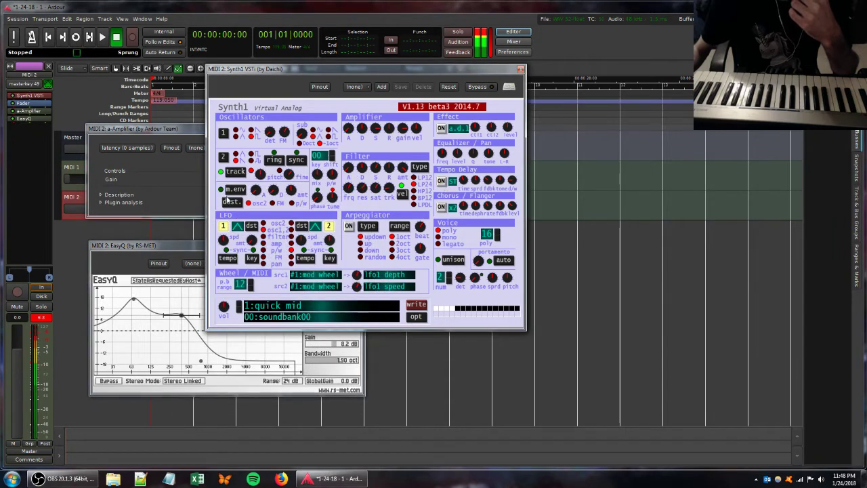
Step: Add the Ambience reverb to MIDI 2 and adjust its dry and wet levels
right_click(30, 136)
mouse_move(54, 140)
mouse_move(161, 142)
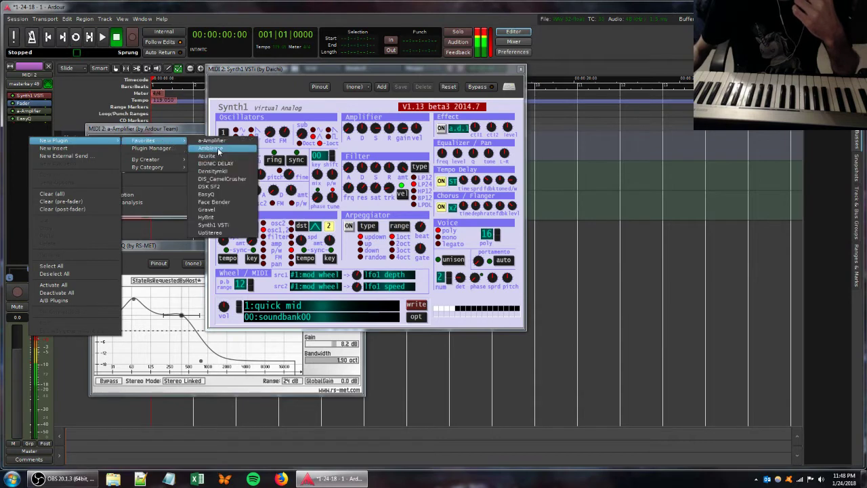
click(216, 151)
drag(250, 218, 270, 230)
Step: Adjust the filter saturation and resonance in MIDI 2's Synth1
click(394, 73)
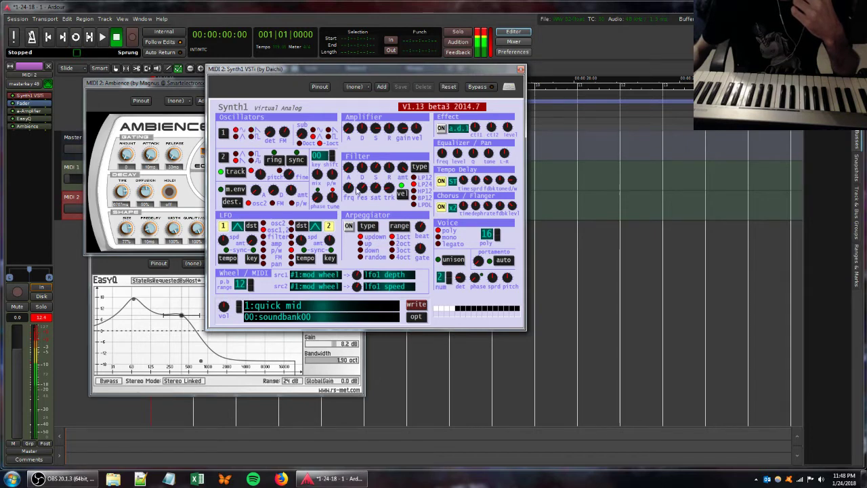
drag(386, 190, 370, 224)
drag(385, 168, 360, 185)
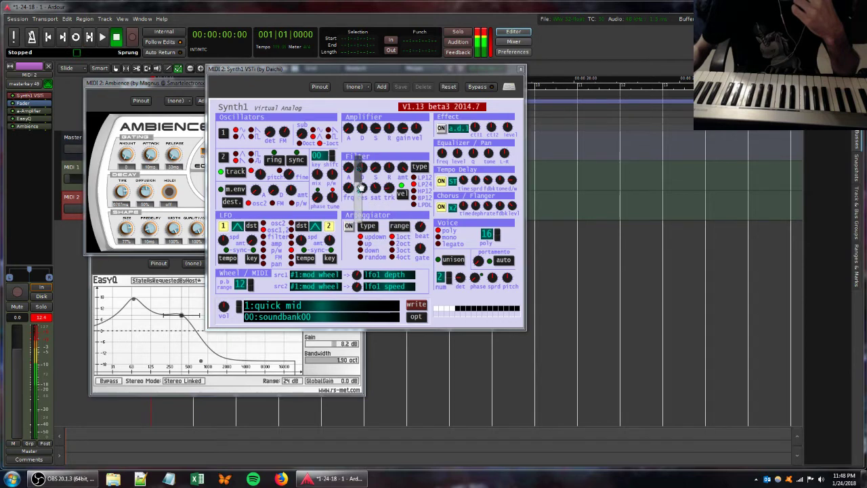
Step: Remove the MIDI 1 track from the session
click(68, 170)
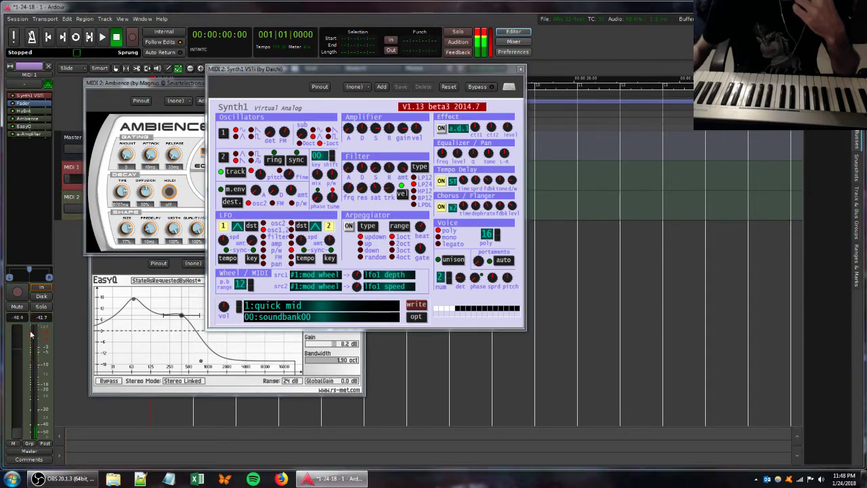
right_click(77, 170)
click(108, 340)
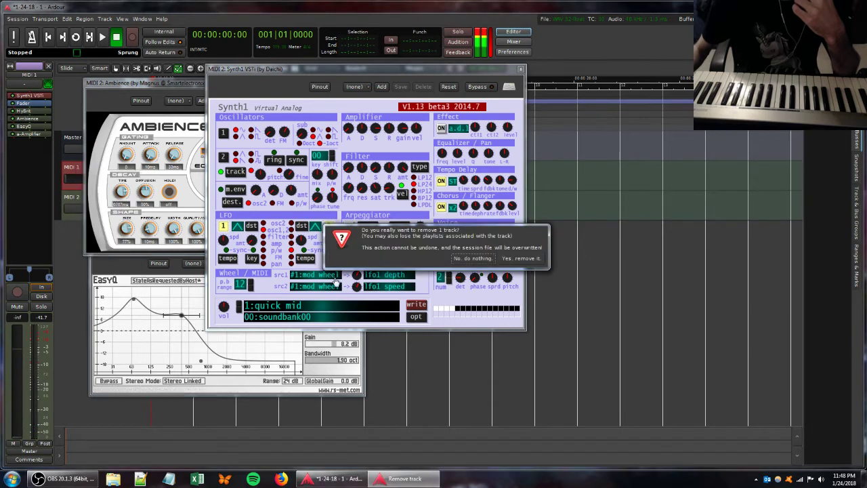
click(519, 258)
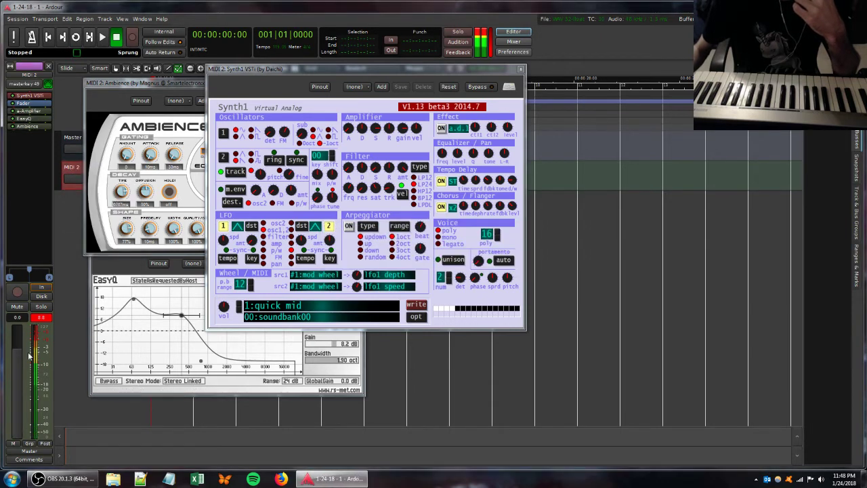
Step: Set the MIDI 2 fader to about -0.3 dB and its a-Amplifier gain to about -8.45 dB, closing the amplifier window
mouse_move(19, 355)
mouse_down()
mouse_move(20, 377)
mouse_move(20, 356)
mouse_up()
double_click(27, 111)
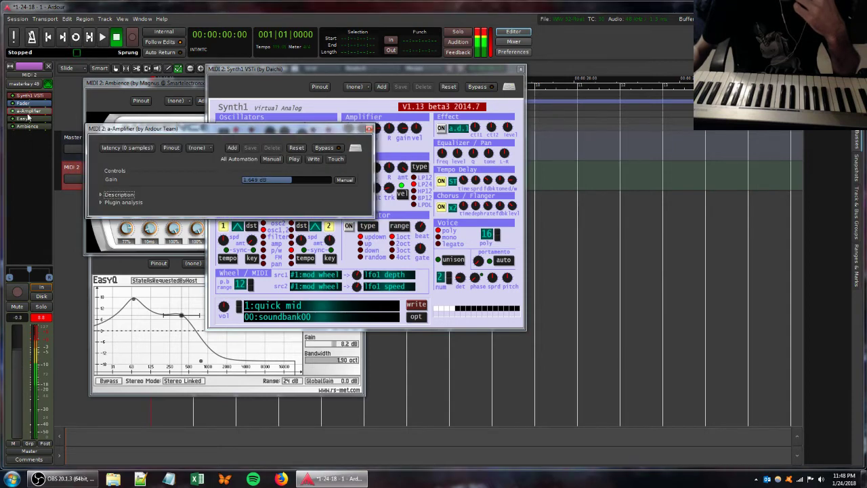
drag(287, 180, 266, 180)
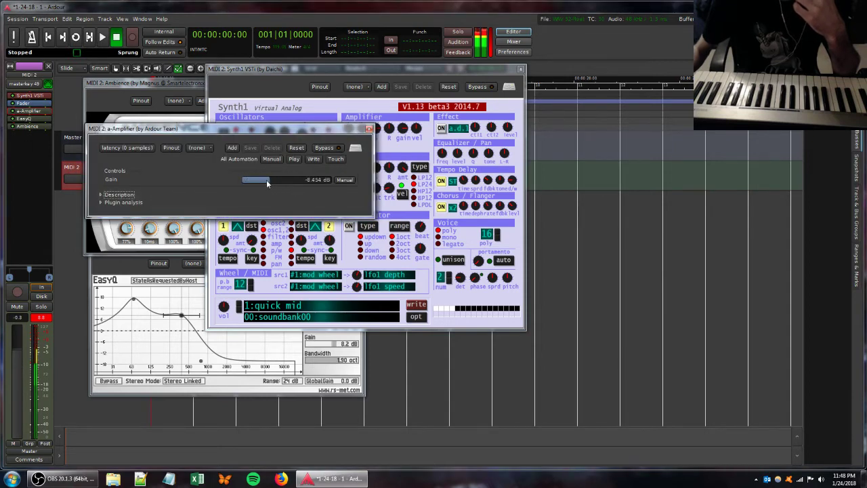
click(369, 129)
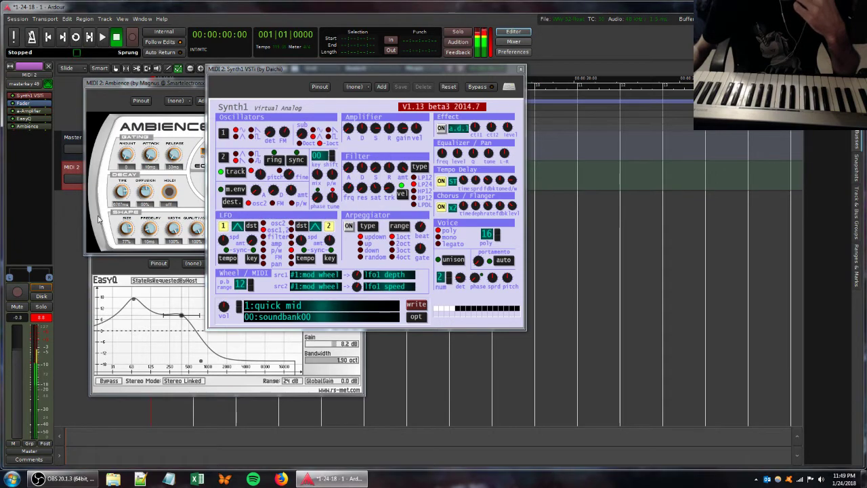
Step: Set the Ambience dry level to -inf and wet level to about -3.8 dB, and tweak the Synth1 filter
click(185, 90)
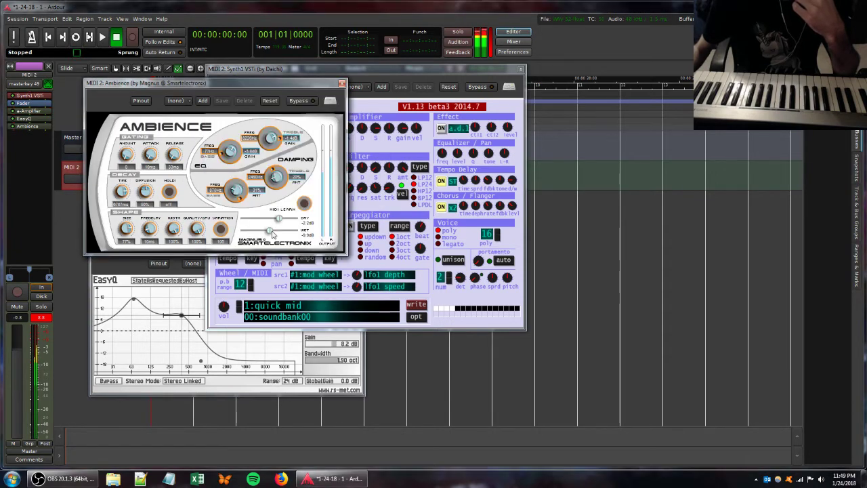
drag(272, 234, 245, 220)
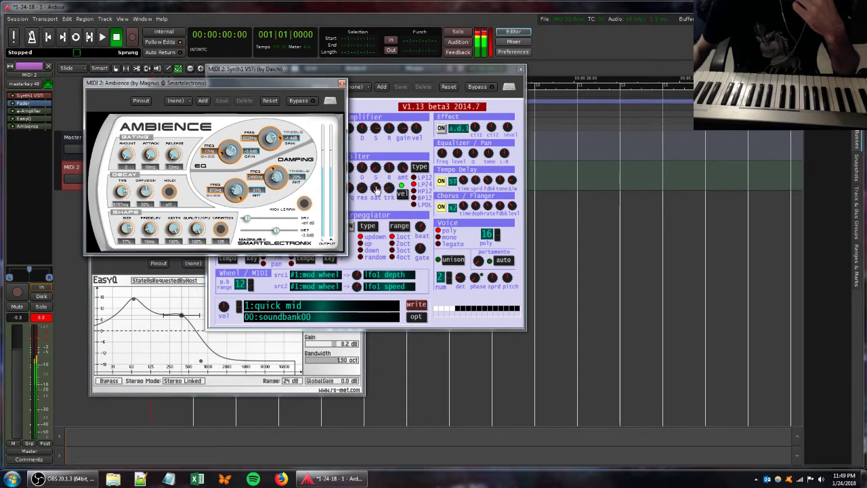
drag(388, 191, 361, 197)
Step: Raise MIDI 2's a-Amplifier gain to about 8.04 dB and adjust the filter frequency in Synth1
double_click(34, 111)
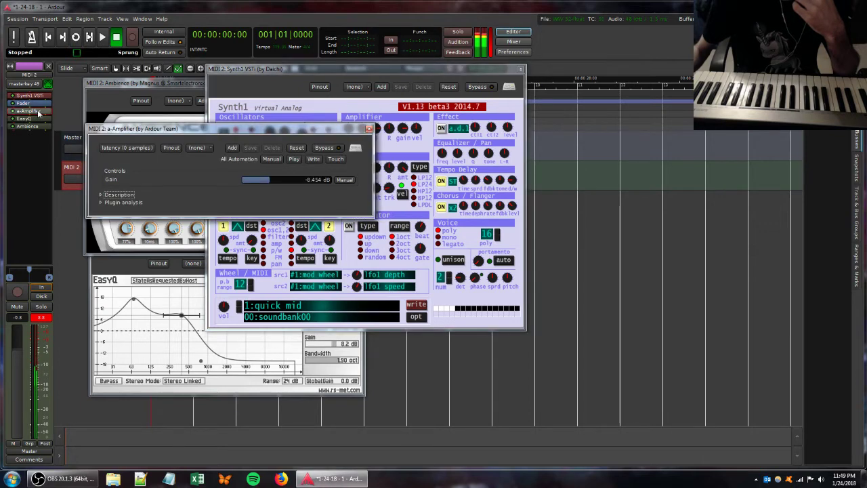
drag(272, 179, 297, 179)
click(372, 73)
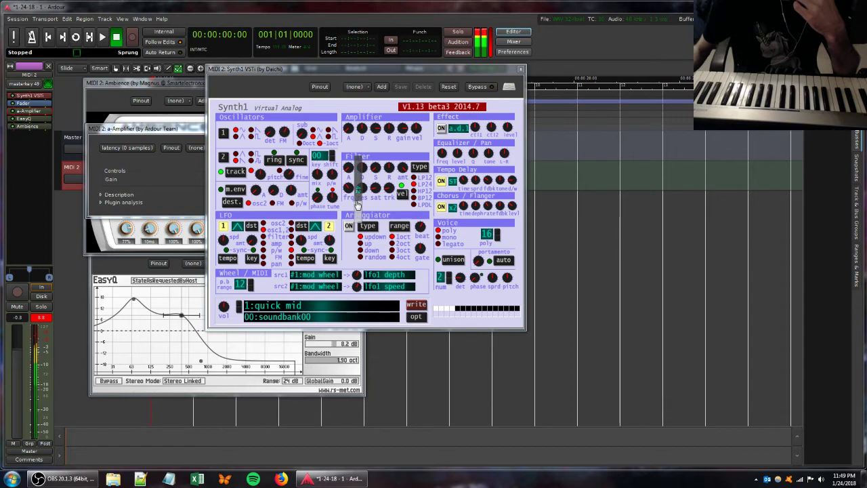
click(179, 135)
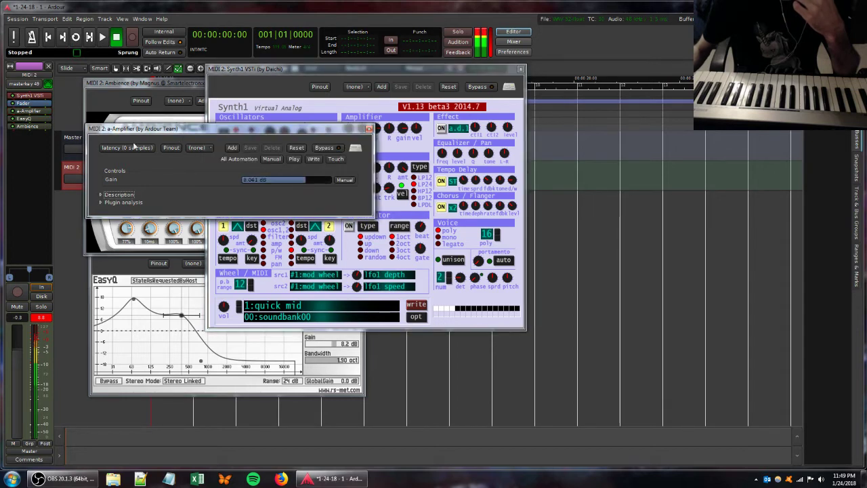
Step: Add a second a-Amplifier after Ambience on MIDI 2 and set its gain to about 11.96 dB
right_click(22, 138)
mouse_move(44, 143)
mouse_move(133, 143)
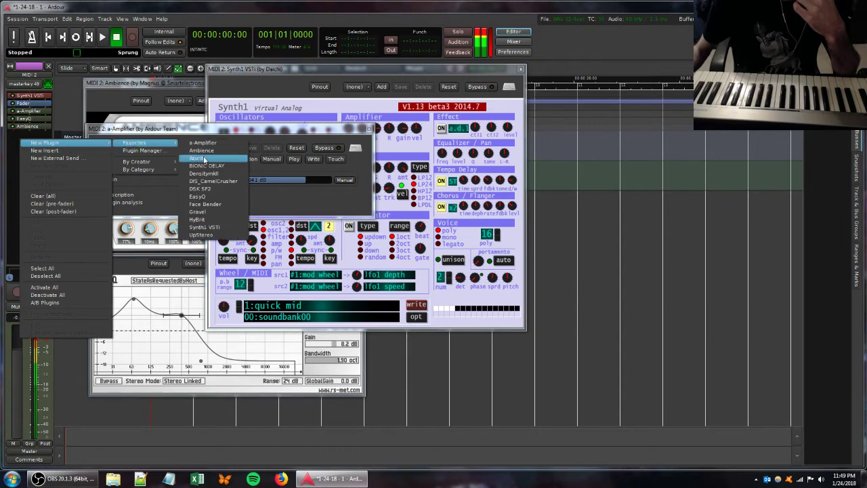
click(202, 142)
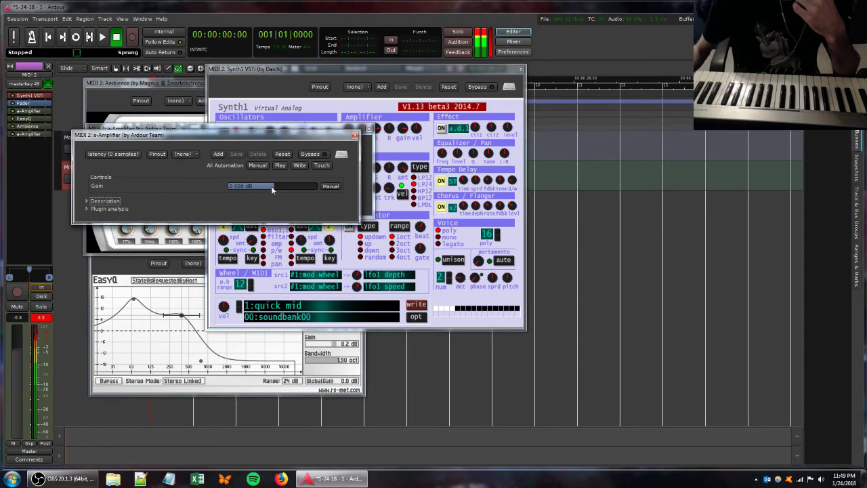
drag(285, 187, 297, 185)
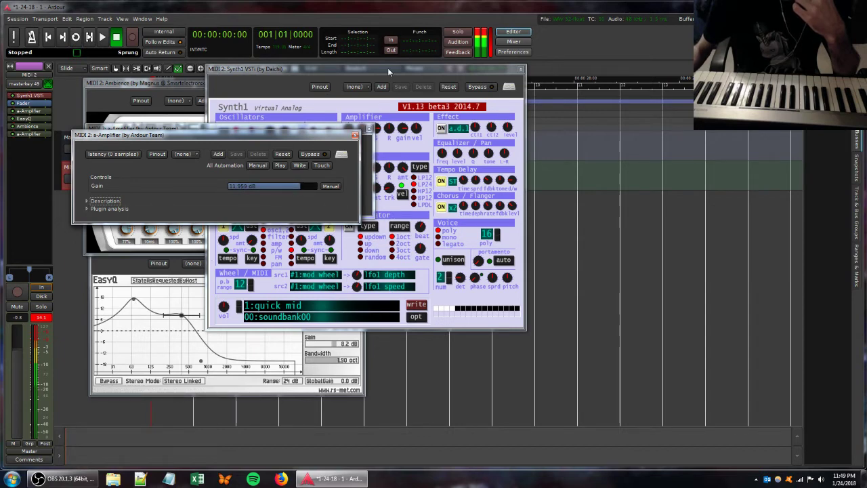
Step: Adjust the filter saturation, sustain, resonance and key tracking in MIDI 2's Synth1, along with the oscillator FM amount
click(386, 178)
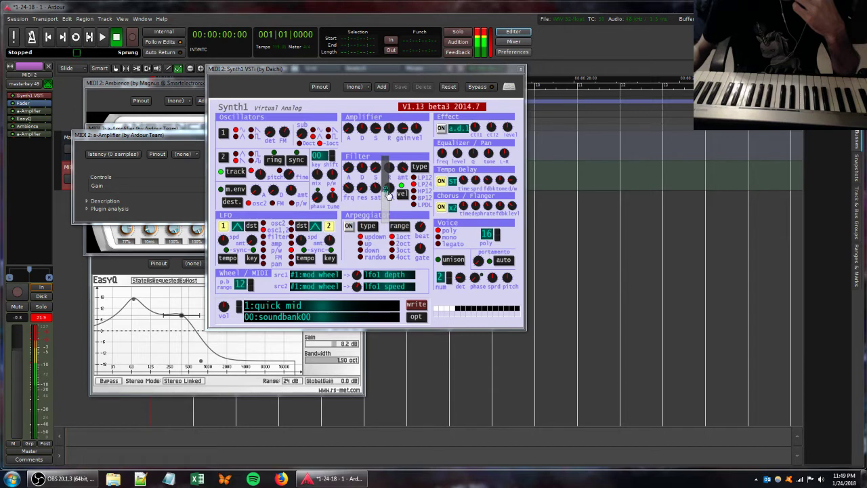
drag(381, 175, 385, 203)
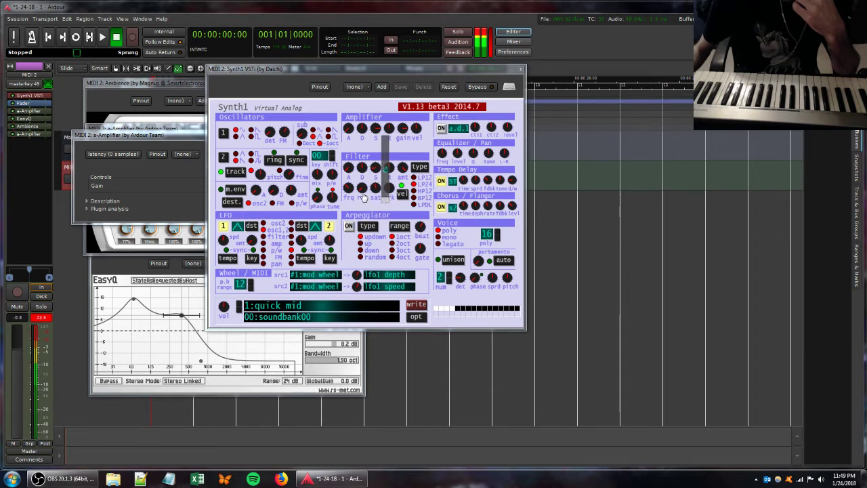
mouse_move(363, 198)
mouse_down()
mouse_move(372, 220)
mouse_move(372, 209)
mouse_up()
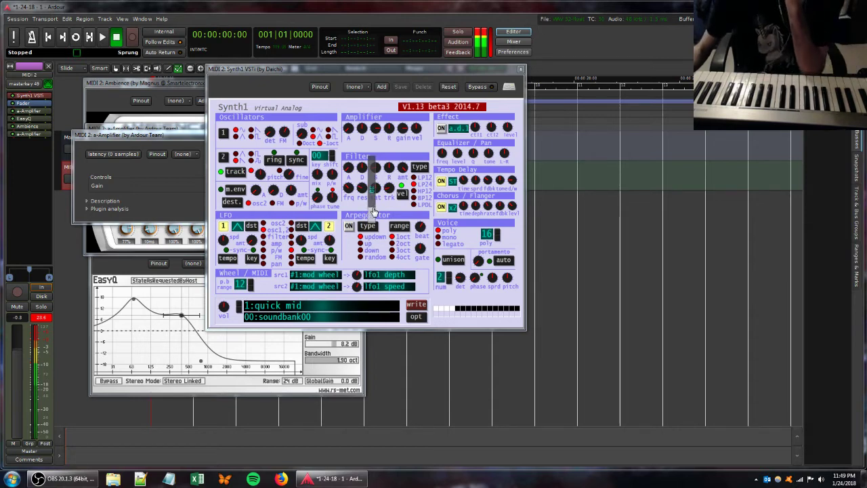
drag(293, 138, 294, 150)
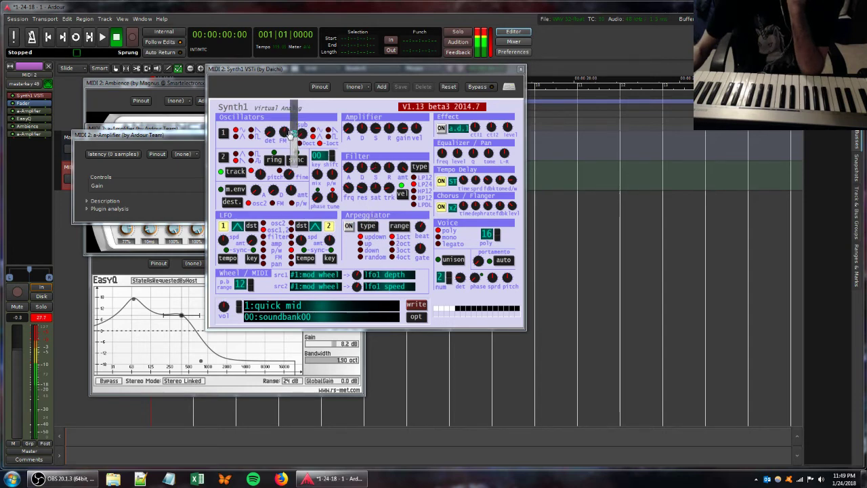
drag(287, 130, 287, 128)
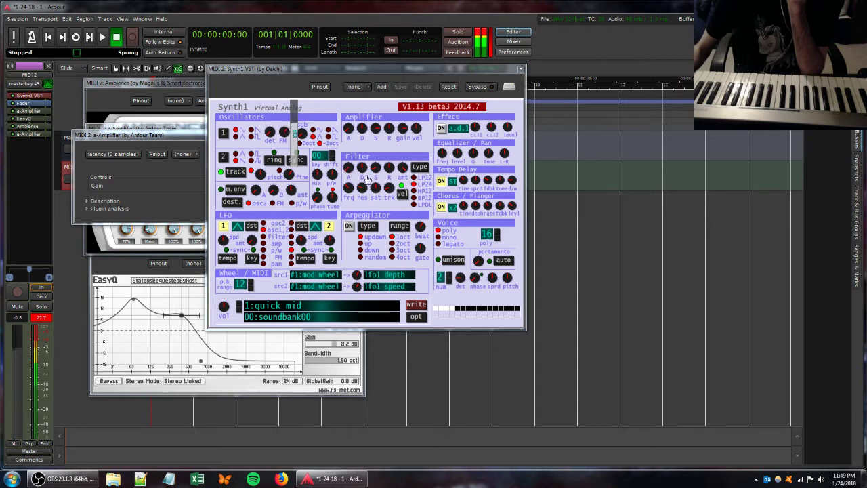
drag(401, 192, 401, 218)
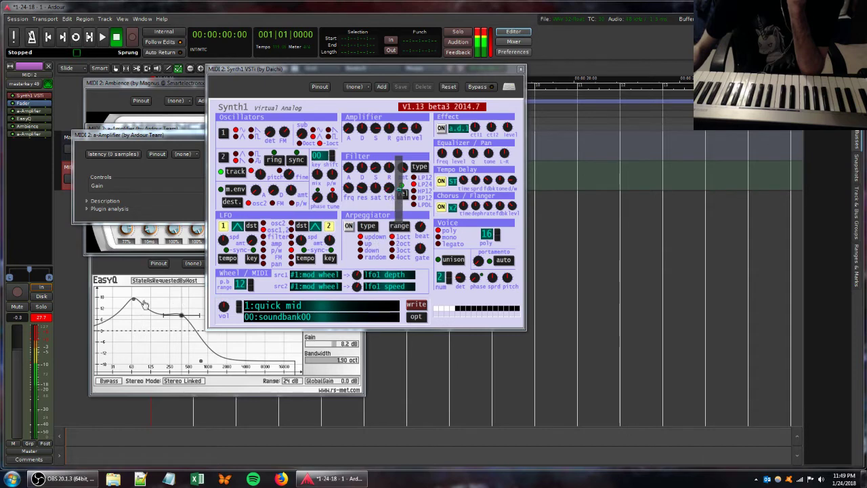
Step: Move EasyQ's low peak band to about 73 Hz at 13.6 dB, bypass the second a-Amplifier and close its window
drag(135, 303, 136, 305)
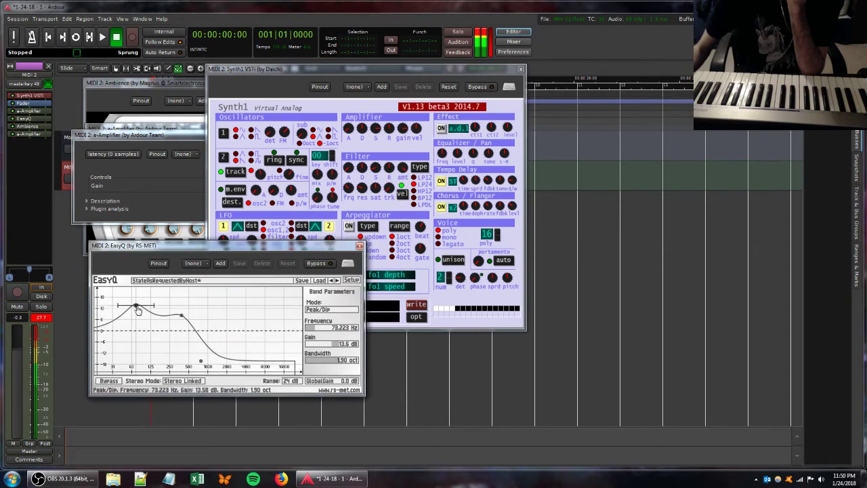
click(173, 144)
click(12, 134)
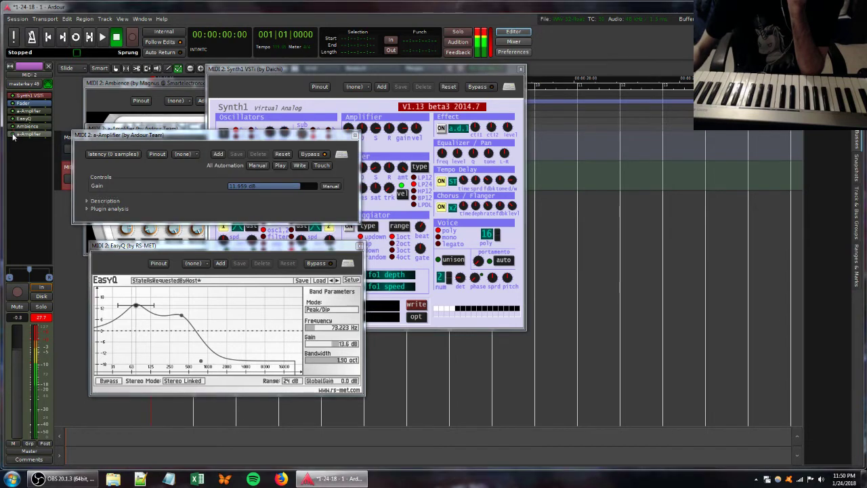
click(354, 135)
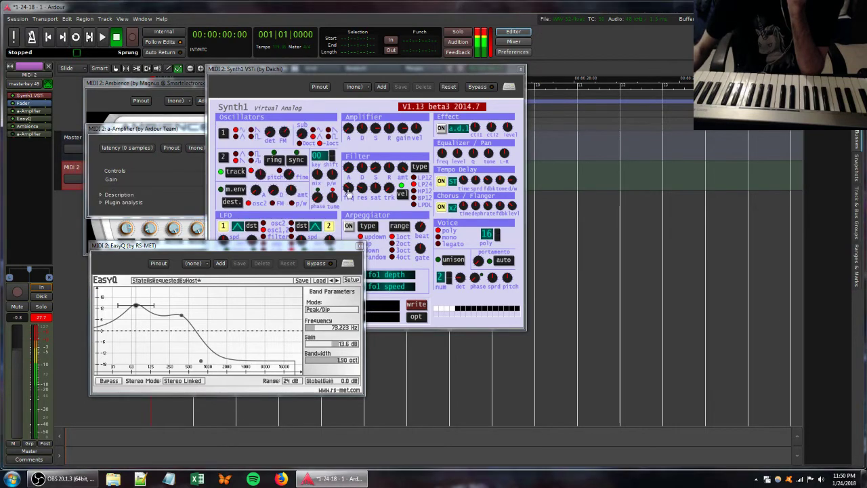
Step: Adjust Synth1's filter frequency and set EasyQ's bands to about 1299 Hz/0.7 dB, high shelf 1320 Hz/-10.9 dB and low peak 72 Hz/5.6 dB
drag(348, 190, 361, 203)
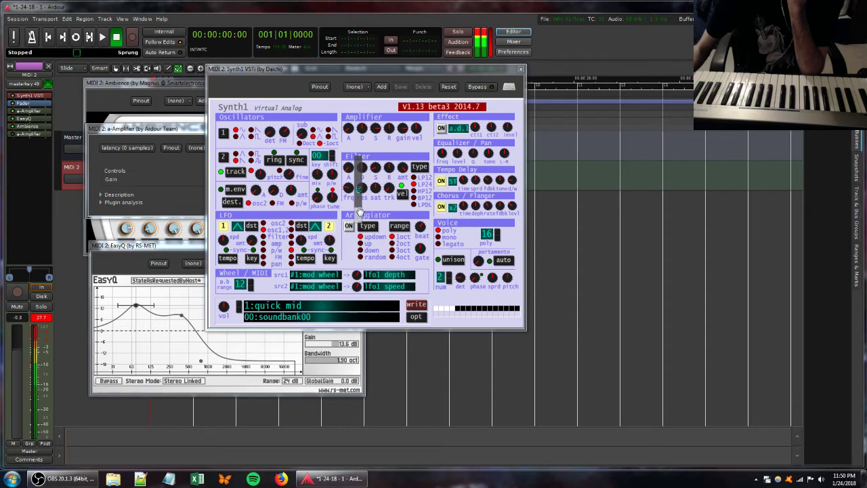
drag(200, 364, 215, 330)
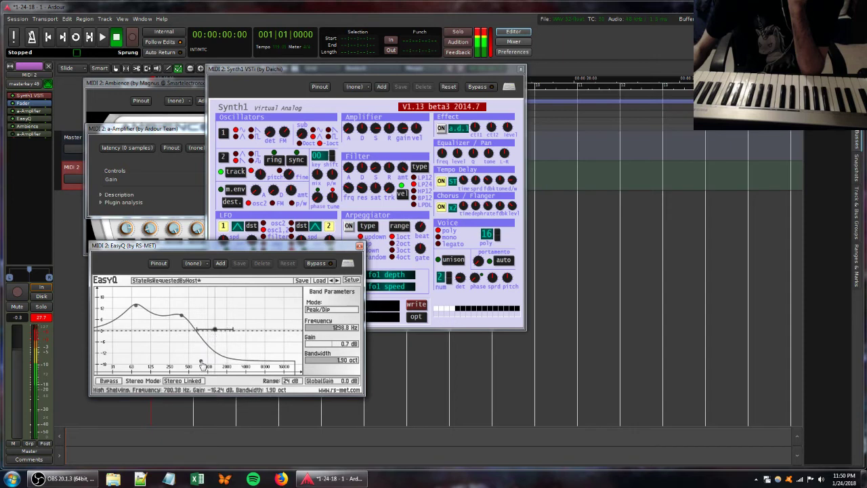
mouse_move(201, 361)
mouse_down()
mouse_move(207, 366)
mouse_move(216, 355)
mouse_up()
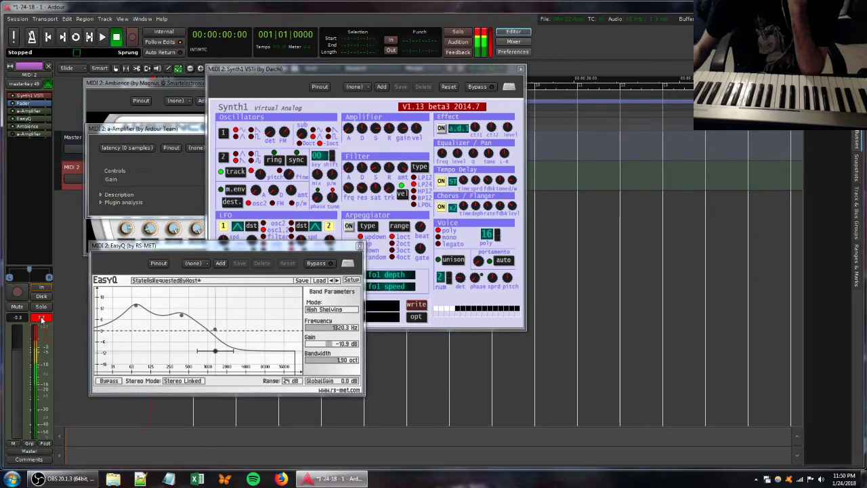
mouse_move(139, 311)
mouse_down()
mouse_move(137, 330)
mouse_move(135, 320)
mouse_up()
Step: Lower the gain of the second a-Amplifier after Ambience and close its window
double_click(25, 134)
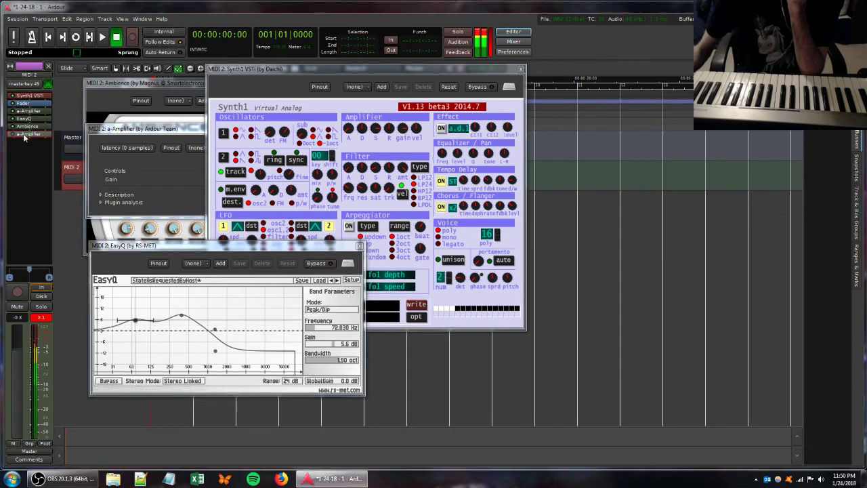
drag(287, 186, 260, 186)
click(355, 136)
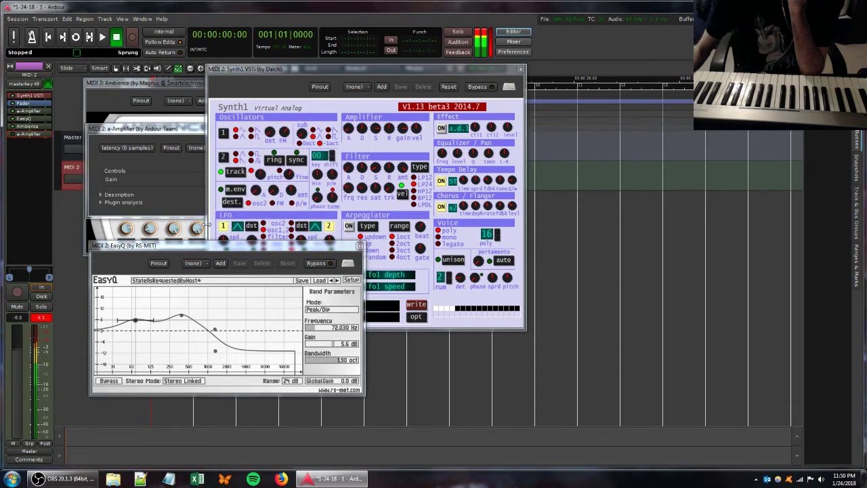
Step: Set the first a-Amplifier's gain to about 3.3 dB and delete the second a-Amplifier after Ambience
double_click(30, 111)
double_click(31, 112)
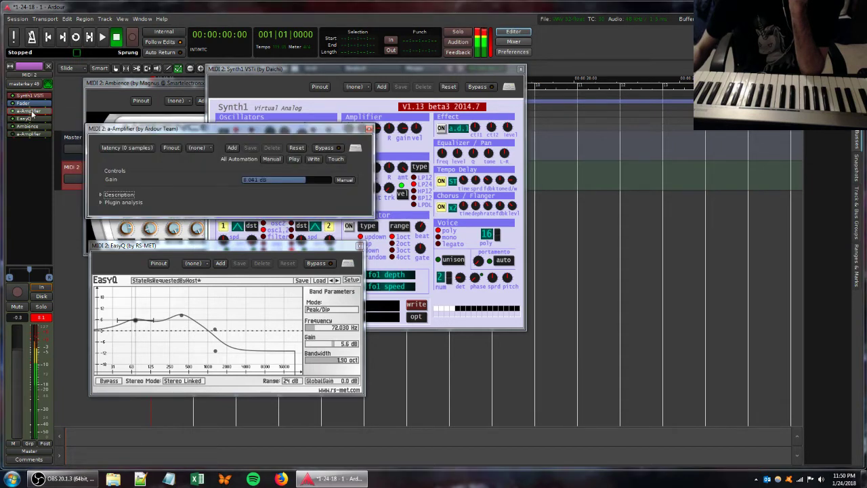
drag(295, 178, 284, 177)
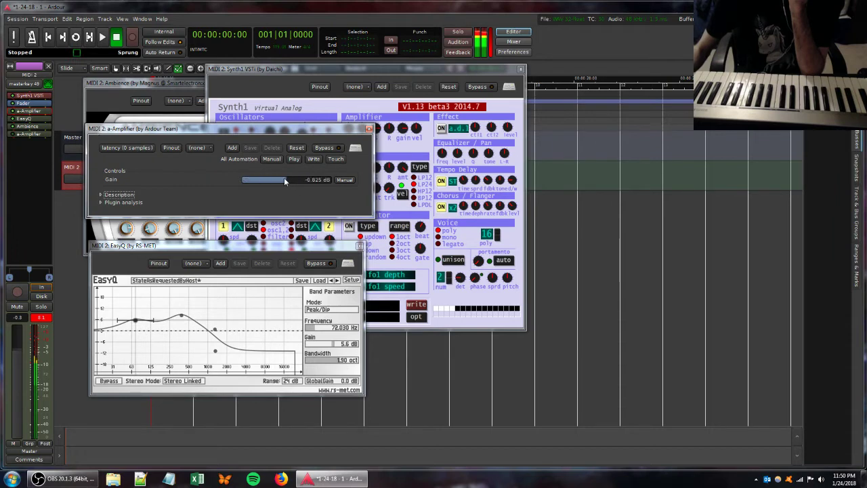
right_click(30, 135)
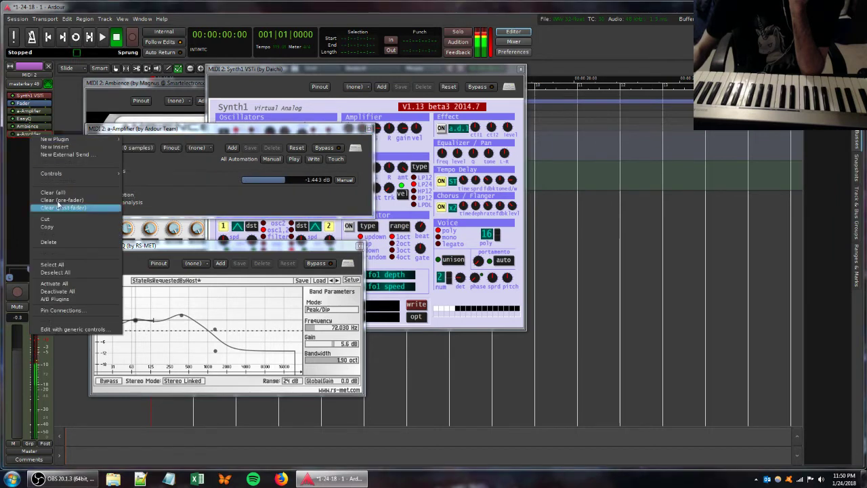
click(70, 243)
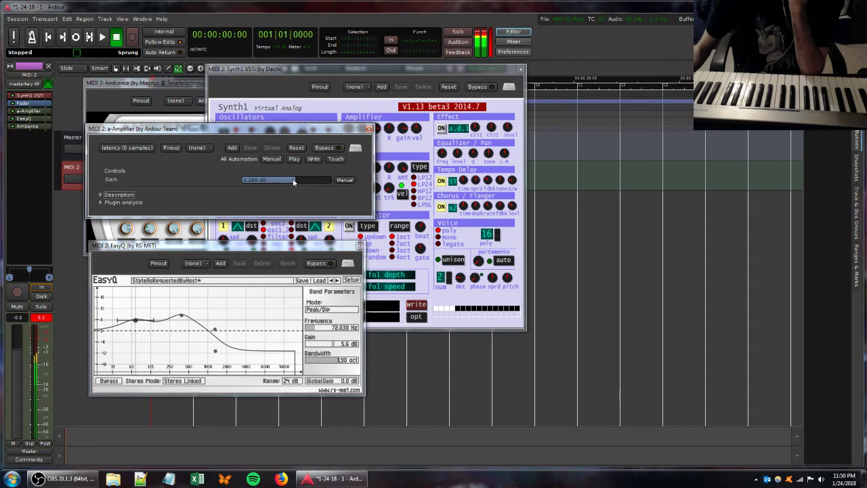
Step: Fine-tune the filter in MIDI 2's Synth1 and bring the a-Amplifier window to the front
click(435, 70)
mouse_move(398, 216)
mouse_down()
mouse_move(394, 181)
mouse_move(382, 198)
mouse_up()
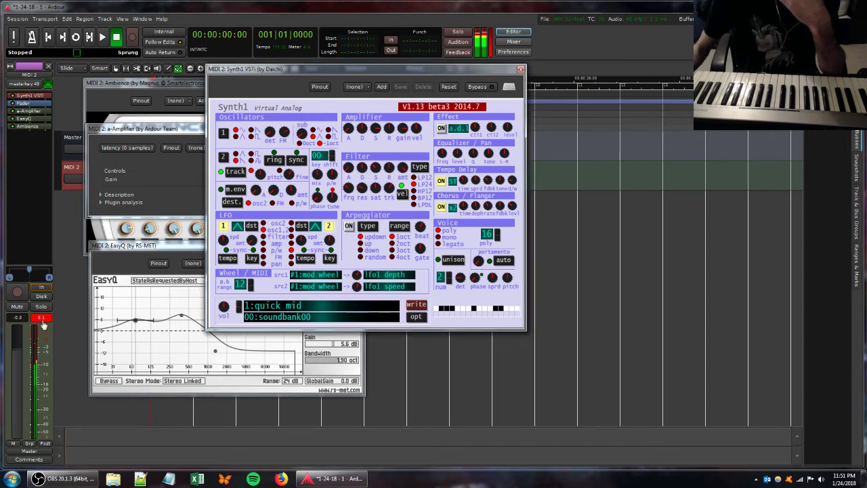
click(176, 135)
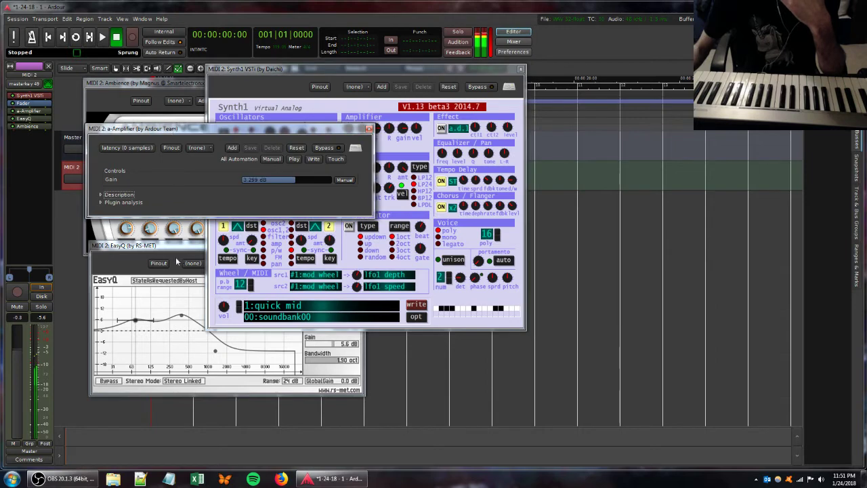
Step: Remove the high-shelf band from EasyQ and add a peak band at about 1662 Hz with 13.1 dB gain
click(180, 258)
click(221, 350)
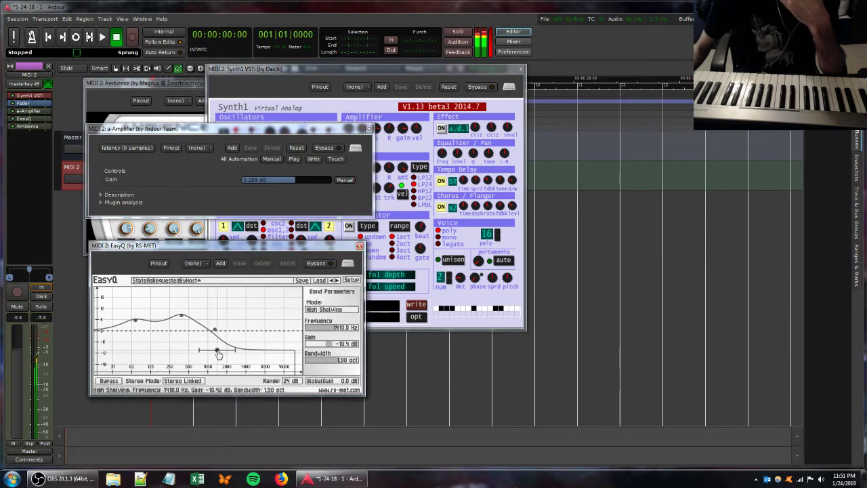
drag(220, 351, 228, 331)
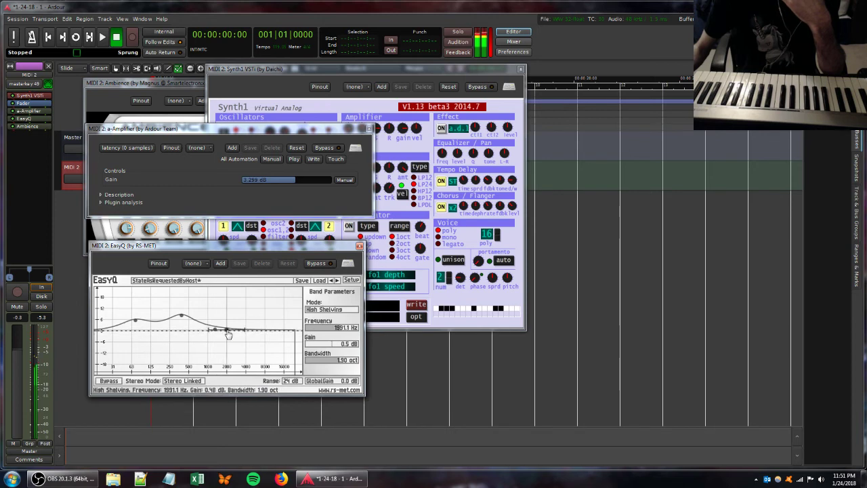
right_click(229, 331)
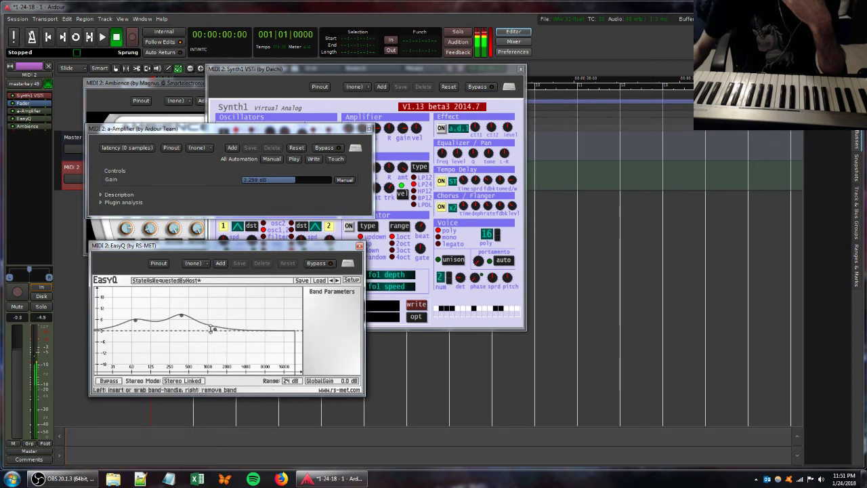
click(260, 328)
drag(261, 331, 223, 309)
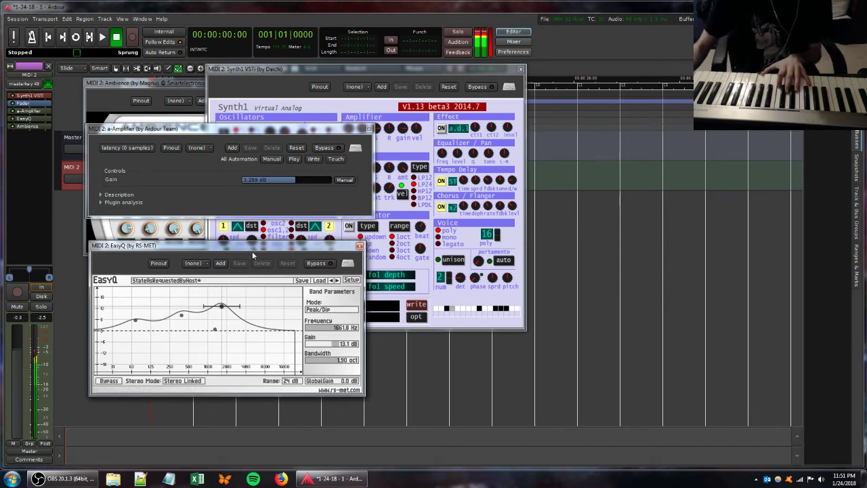
Step: Adjust the filter release, key tracking and resonance in MIDI 2's Synth1
click(416, 67)
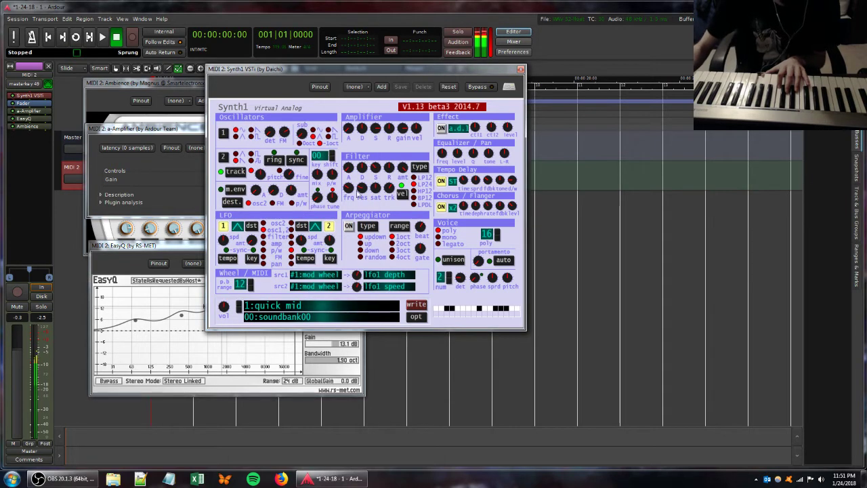
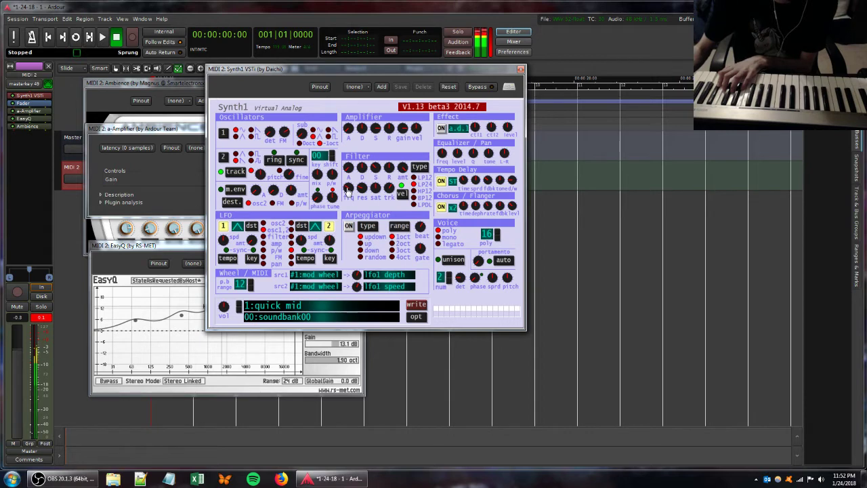
mouse_move(361, 189)
mouse_down()
mouse_move(361, 209)
mouse_move(386, 178)
mouse_move(384, 198)
mouse_up()
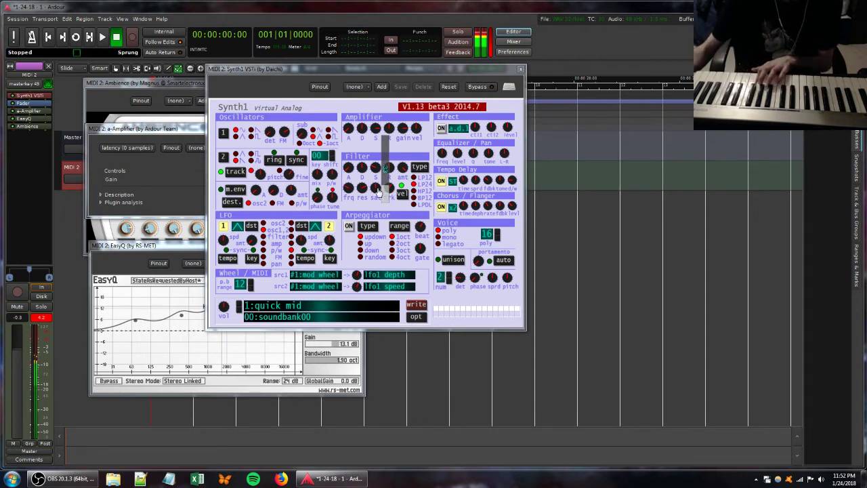
mouse_move(385, 190)
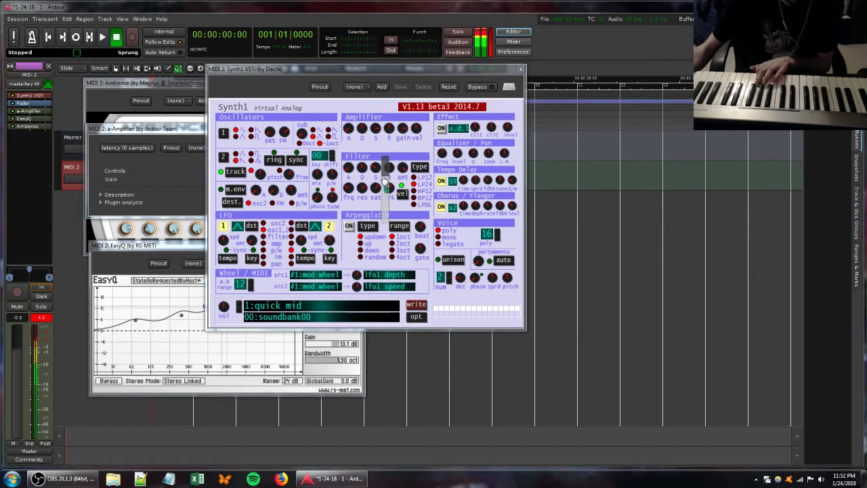
drag(385, 183, 383, 157)
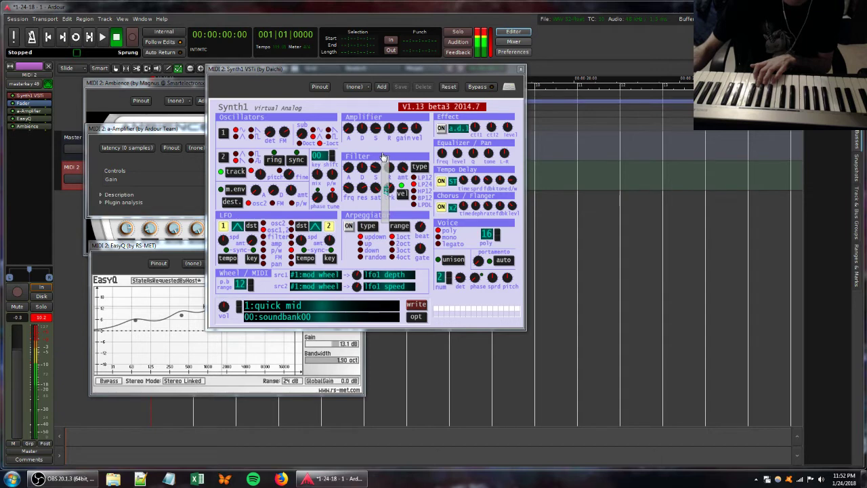
drag(359, 188, 361, 208)
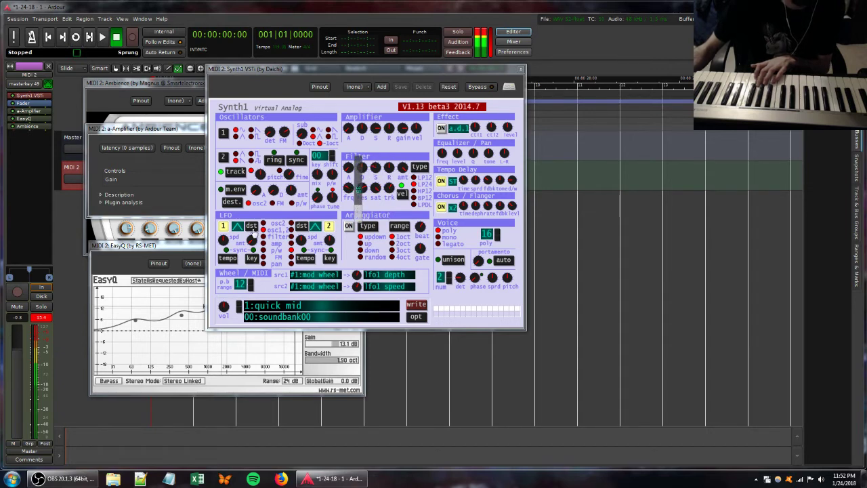
mouse_move(389, 168)
mouse_down()
mouse_move(388, 183)
mouse_move(383, 171)
mouse_up()
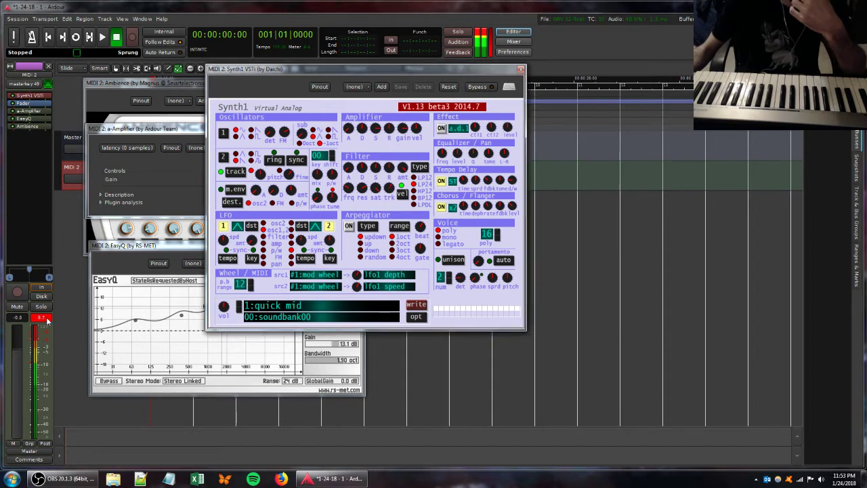
Step: Close the a-Amplifier window, set Ambience's dry level to about -2.5 dB and lower its wet level to about -40.5 dB
click(150, 132)
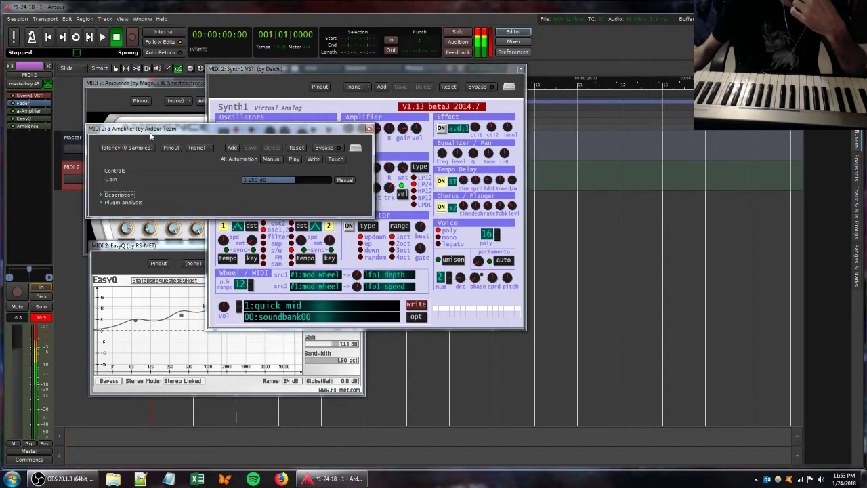
click(369, 128)
click(178, 89)
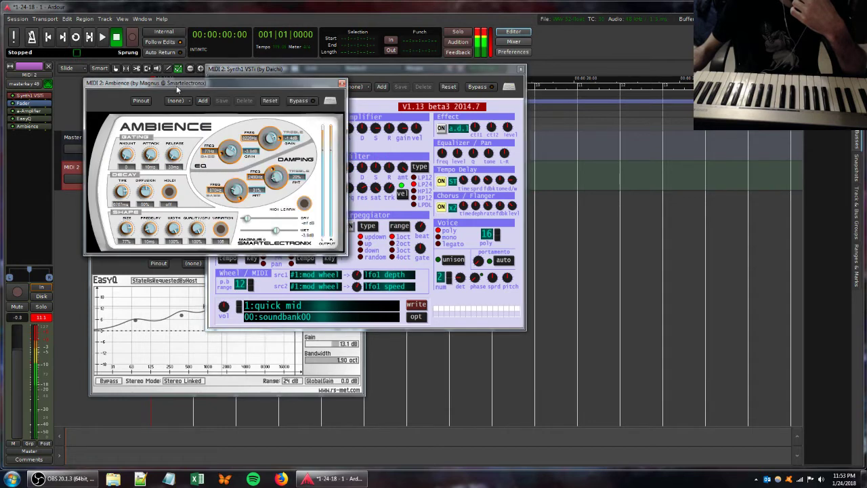
mouse_move(247, 217)
mouse_down()
mouse_move(277, 217)
mouse_move(274, 232)
mouse_move(253, 231)
mouse_up()
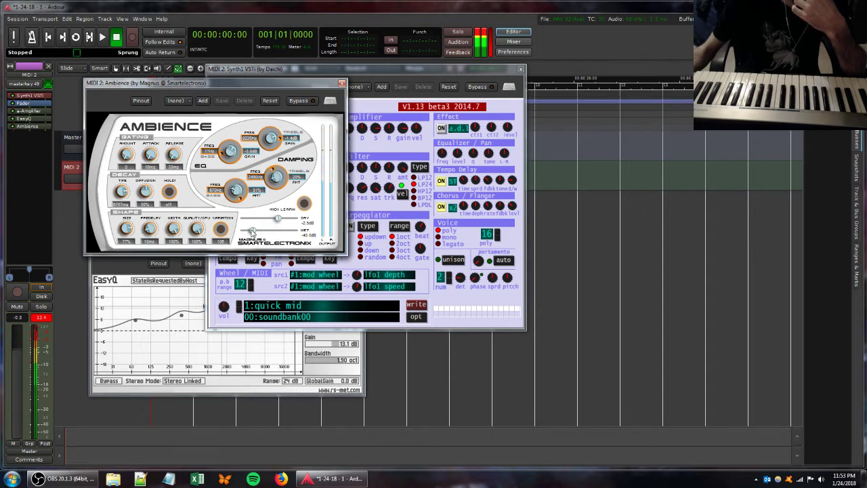
Step: Rebalance the filter saturation and resonance in MIDI 2's Synth1
click(372, 175)
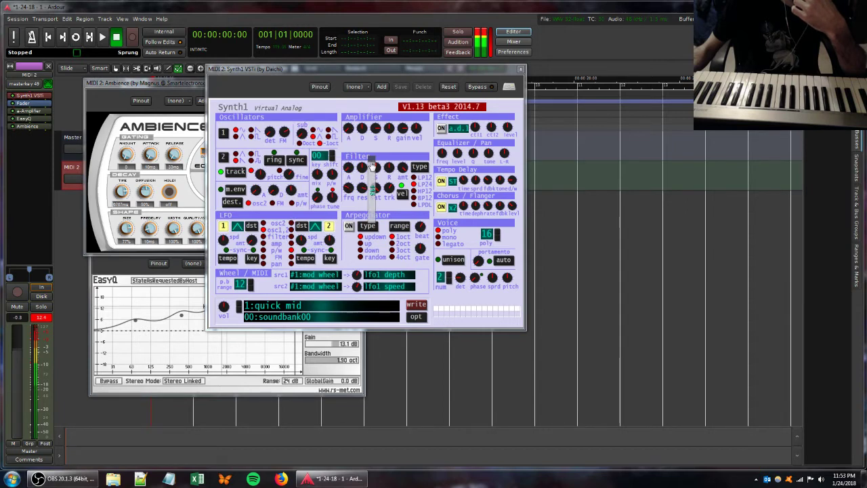
drag(372, 172, 398, 210)
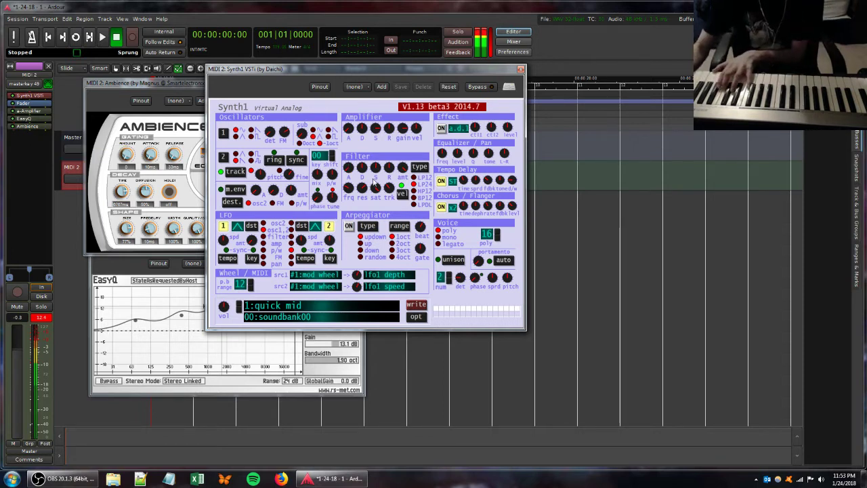
drag(384, 189, 360, 201)
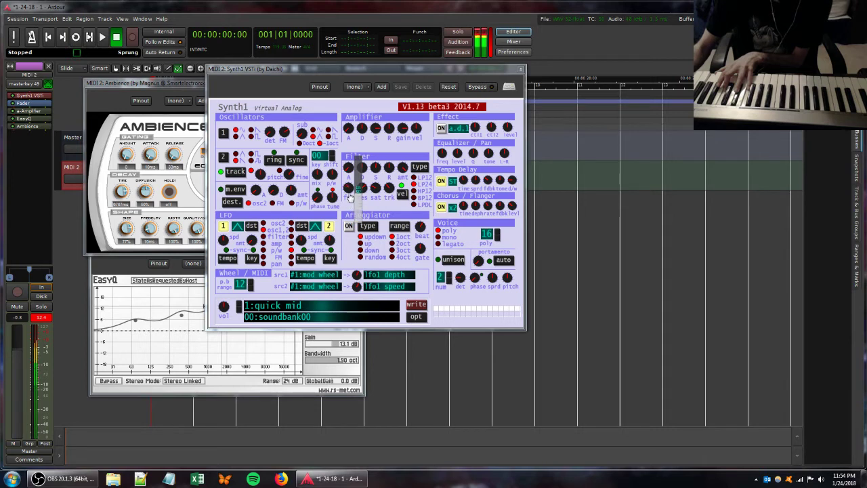
drag(385, 169, 360, 204)
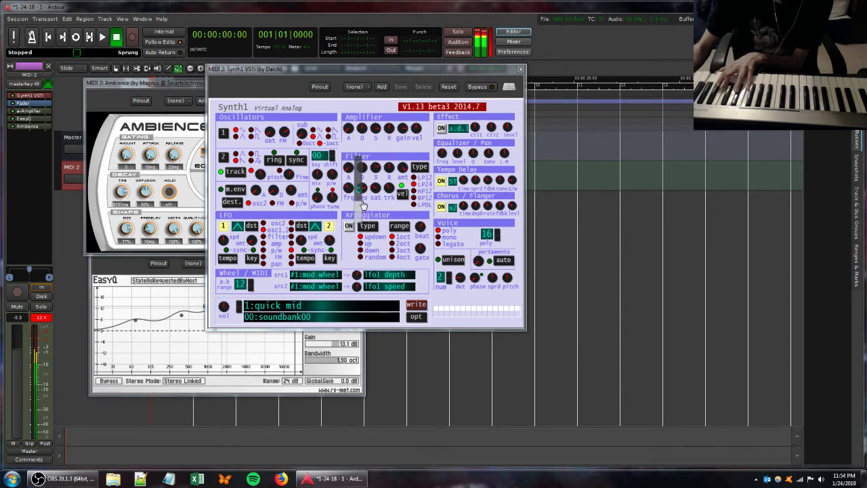
drag(372, 187, 371, 207)
drag(379, 175, 398, 208)
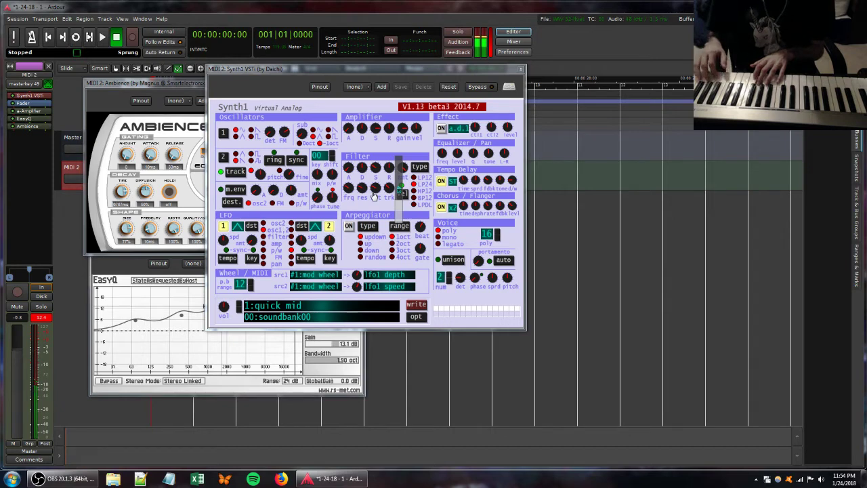
Step: Disconnect the MIDI 2 track's input and add one new MIDI track with the Synth1 VSTi instrument
click(31, 84)
click(32, 93)
right_click(71, 202)
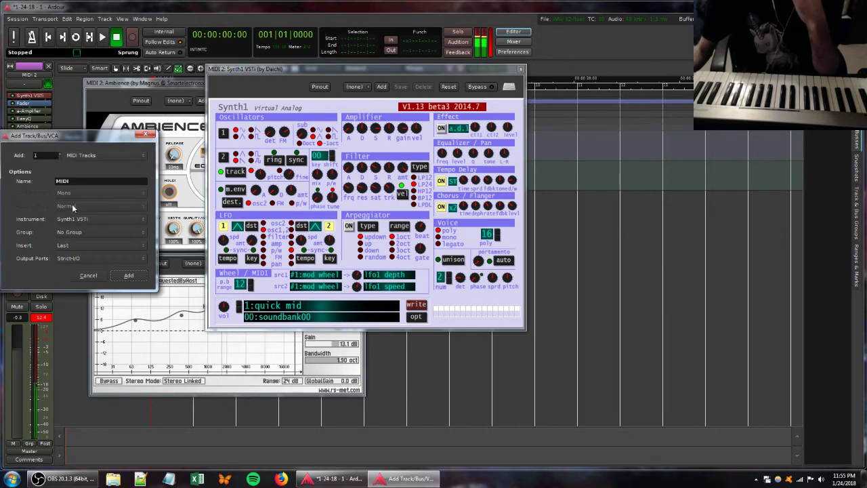
click(129, 276)
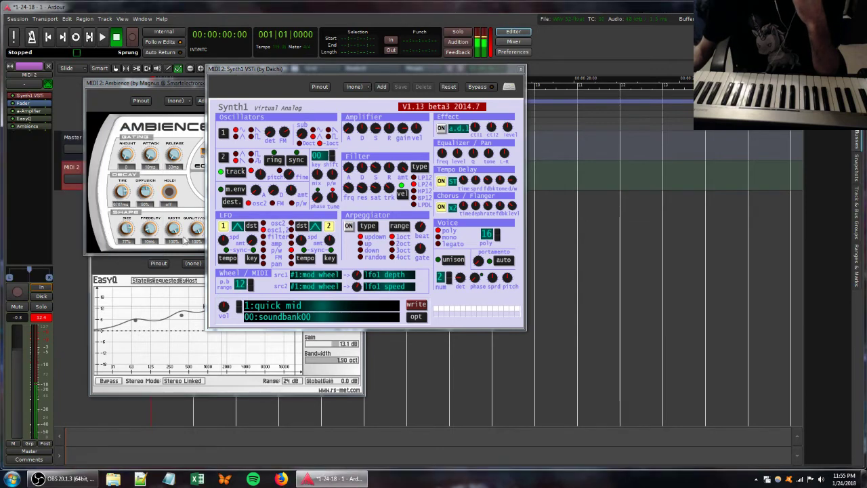
Step: Close the MIDI 2 plugin windows and connect the new MIDI track's input to masterkey 49
click(521, 69)
click(336, 82)
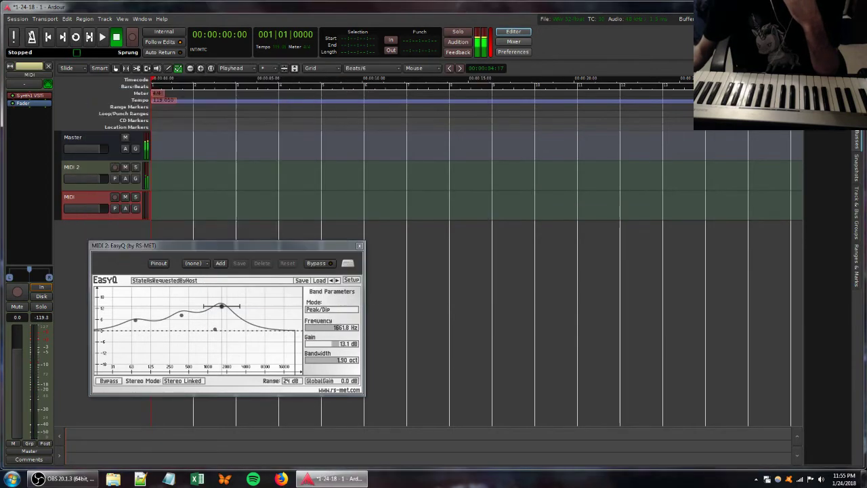
click(359, 246)
click(26, 83)
click(31, 106)
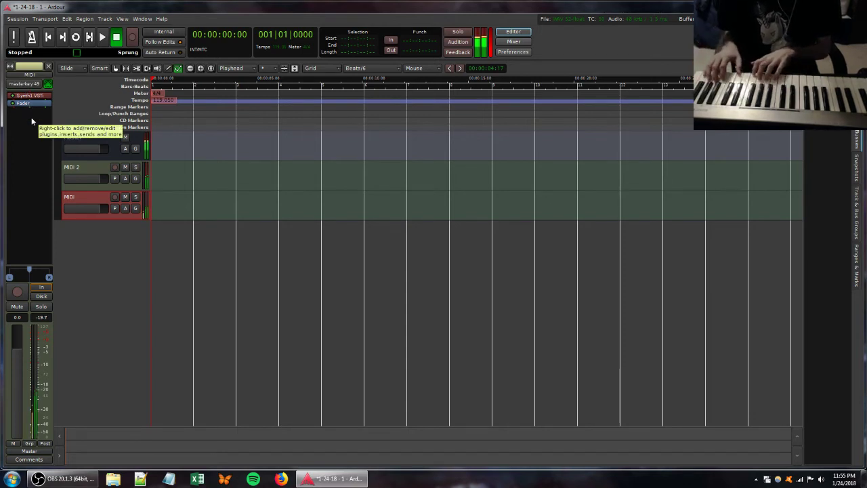
Step: Add EasyQ to the MIDI track and create a dip band at about 3314 Hz with -14.8 dB gain
right_click(31, 121)
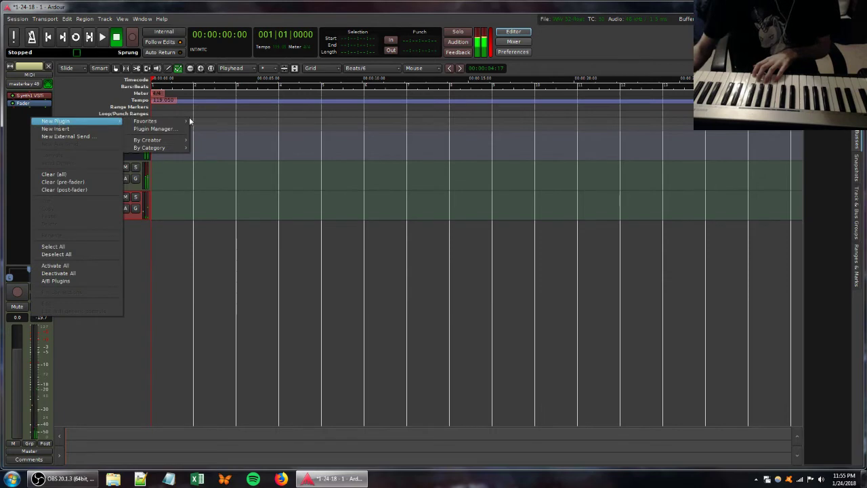
mouse_move(170, 120)
click(216, 176)
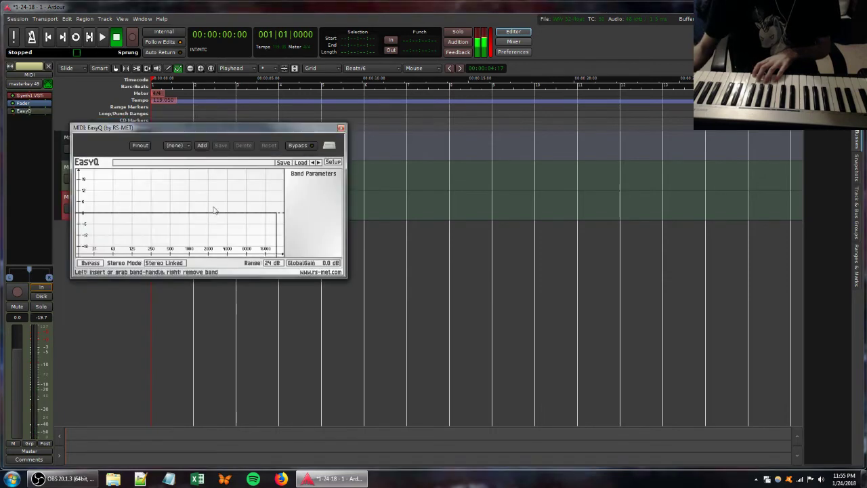
drag(214, 211, 224, 244)
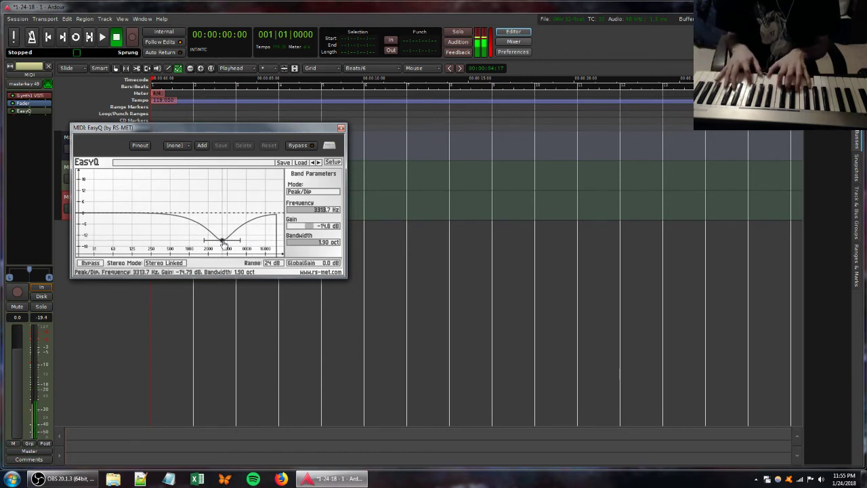
Step: Open the MIDI track's Synth1 beside EasyQ and add BIONIC DELAY to the track with its mix at about 48.5
double_click(27, 95)
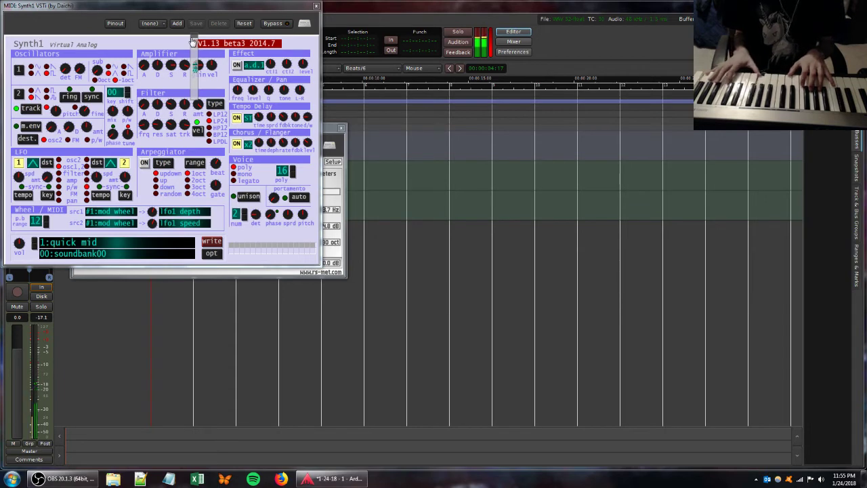
drag(171, 6, 504, 93)
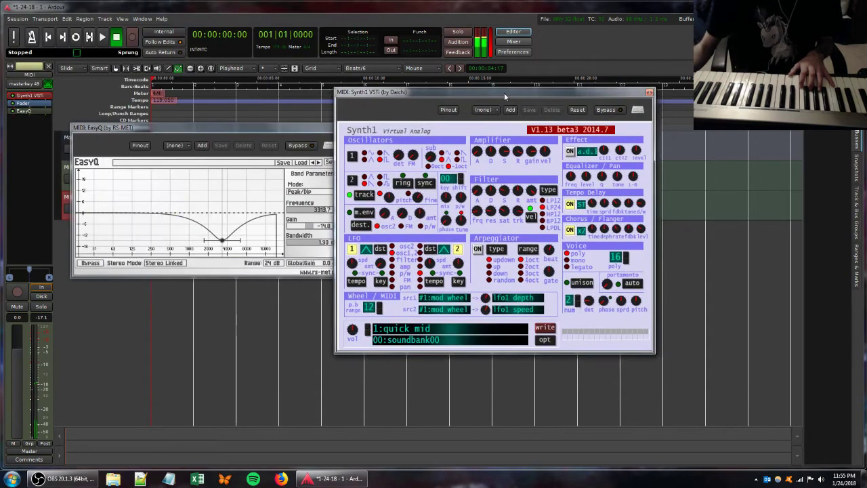
right_click(46, 126)
mouse_move(91, 122)
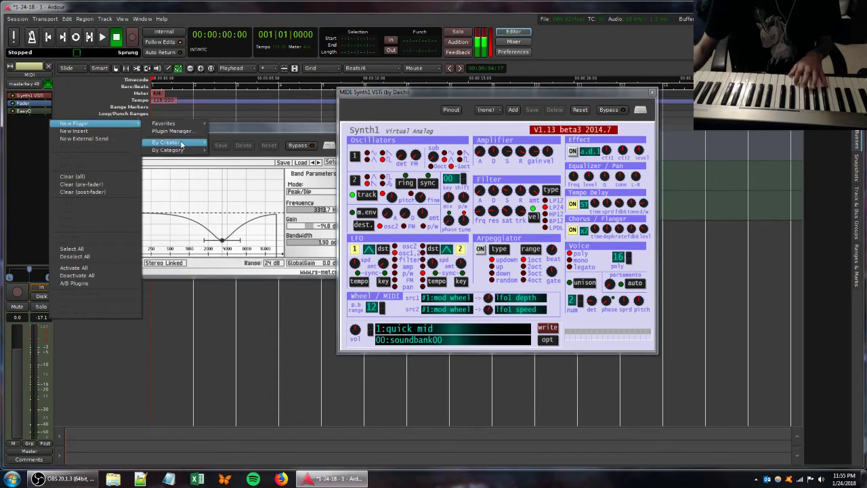
mouse_move(166, 123)
click(235, 146)
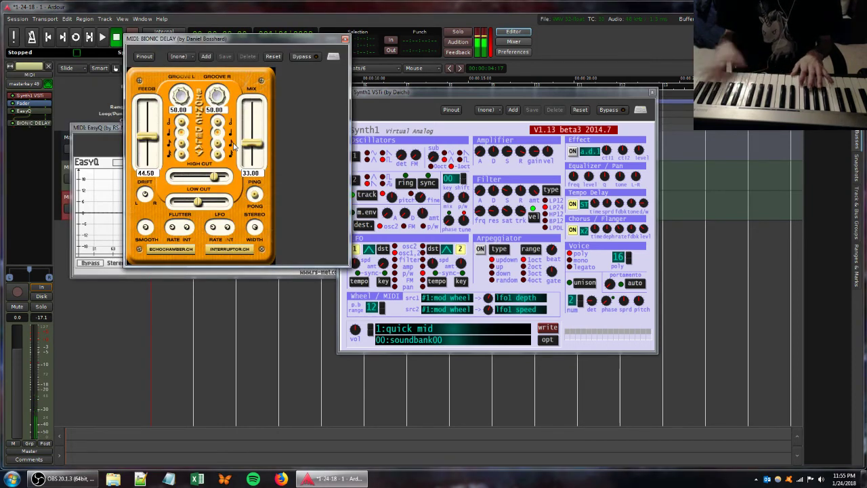
drag(251, 149, 229, 129)
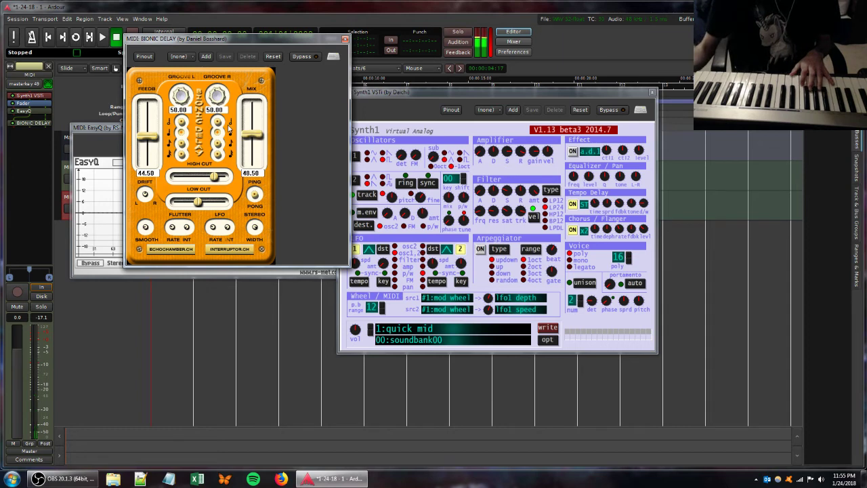
Step: Reopen the MIDI 2 track's Synth1 and fine-tune its filter key tracking, resonance and saturation
click(63, 170)
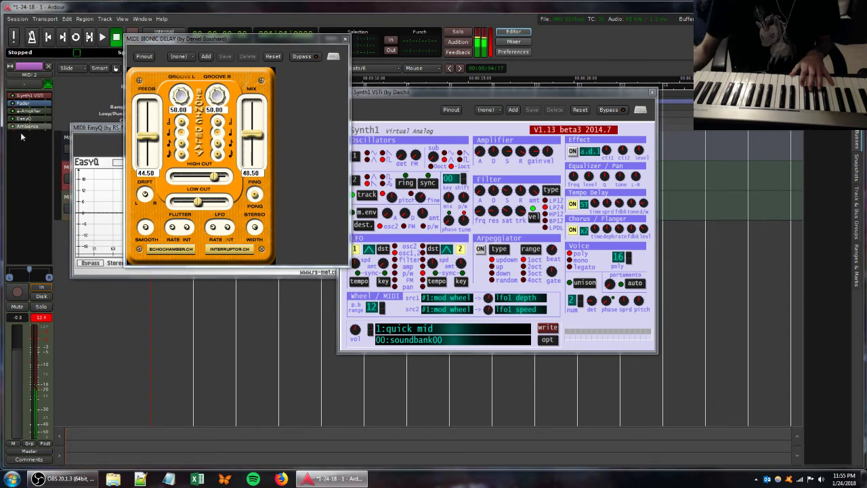
double_click(27, 96)
drag(388, 193, 385, 201)
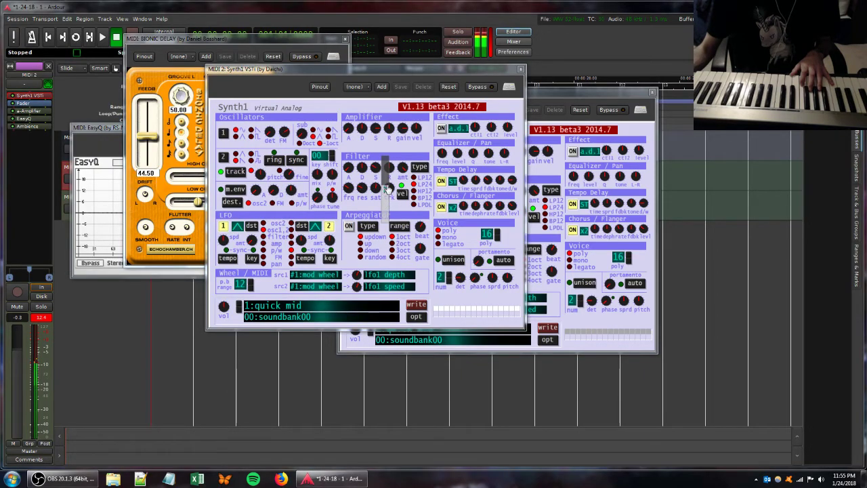
drag(361, 191, 362, 208)
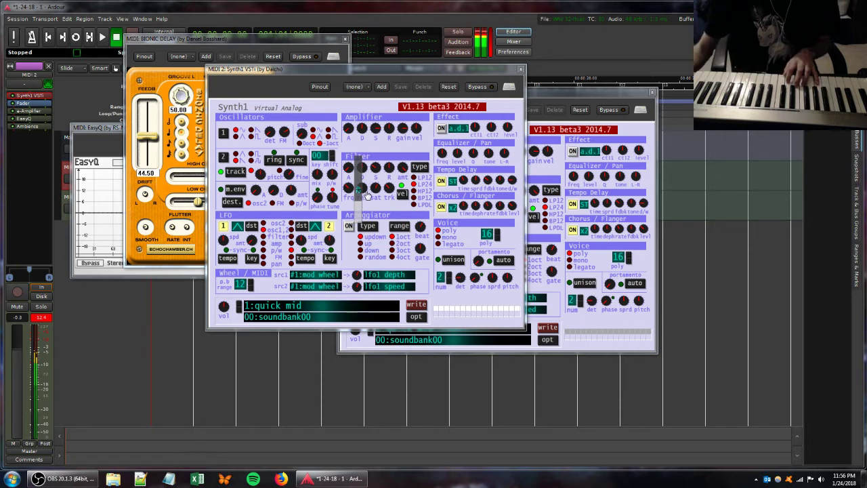
drag(402, 168, 378, 224)
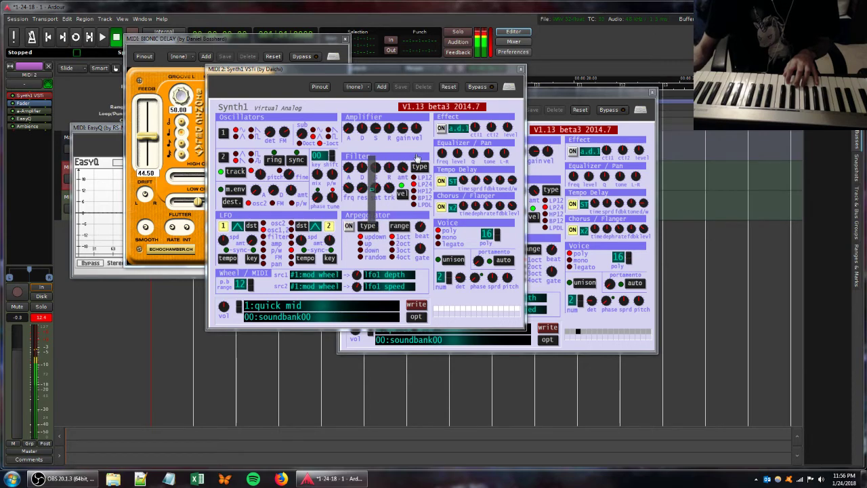
Step: Adjust the filter release in the MIDI track's Synth1 and set BIONIC DELAY's feedback to 62 and mix to 57.5
click(551, 96)
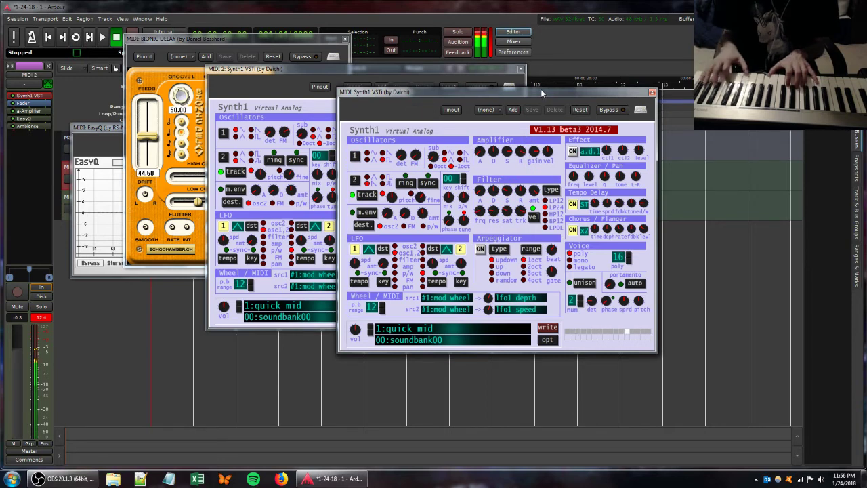
mouse_move(508, 191)
mouse_down()
mouse_move(516, 197)
mouse_move(515, 181)
mouse_up()
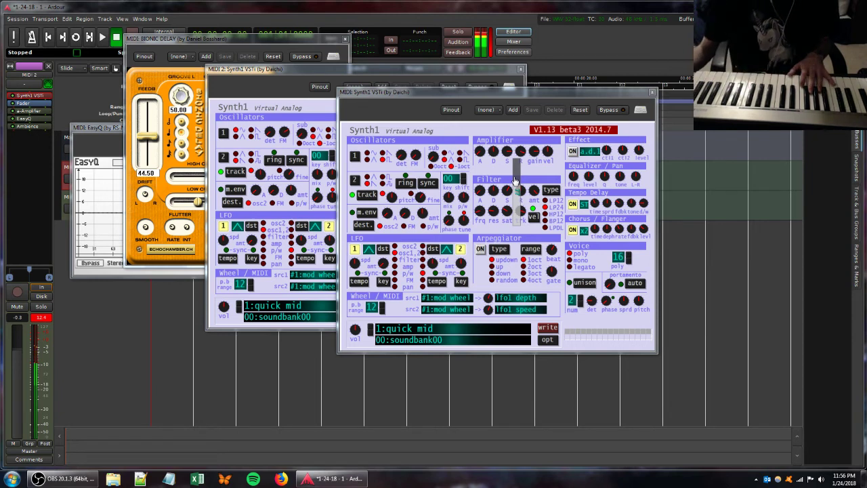
click(148, 135)
drag(148, 136, 147, 126)
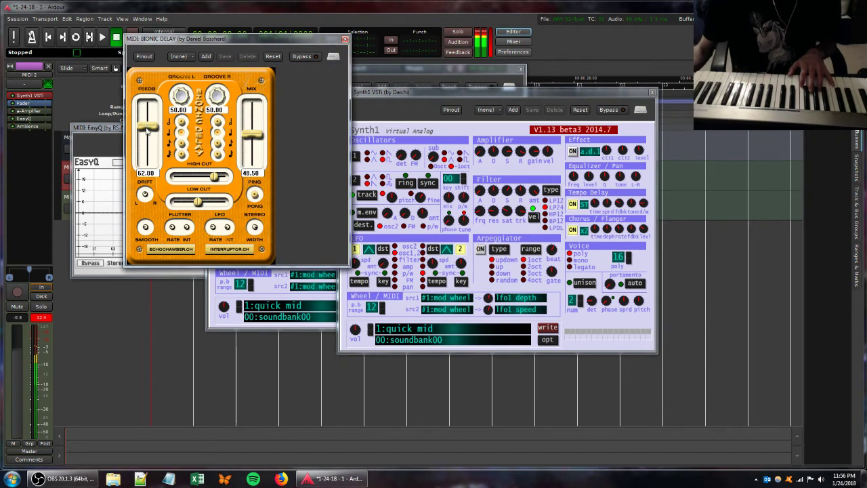
drag(251, 138, 251, 132)
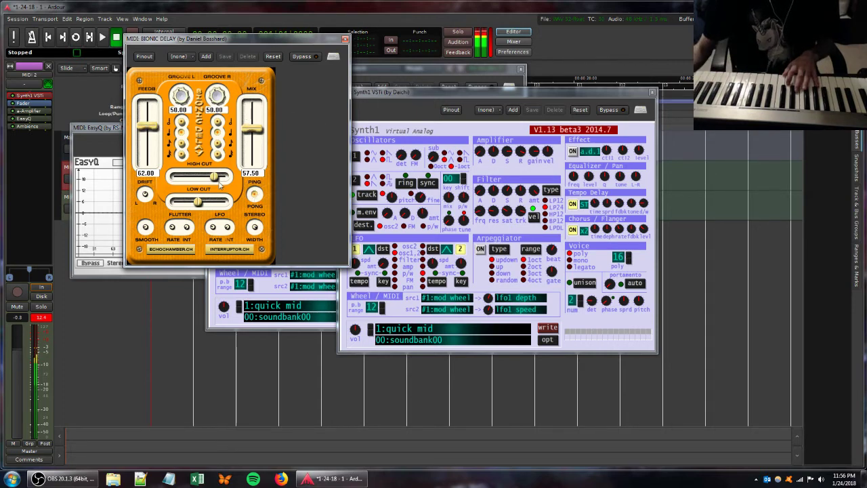
Step: Raise BIONIC DELAY's high cut slightly with feedback at 48.5, and lower the MIDI 2 track's fader to -19.3 dB
drag(214, 177, 216, 177)
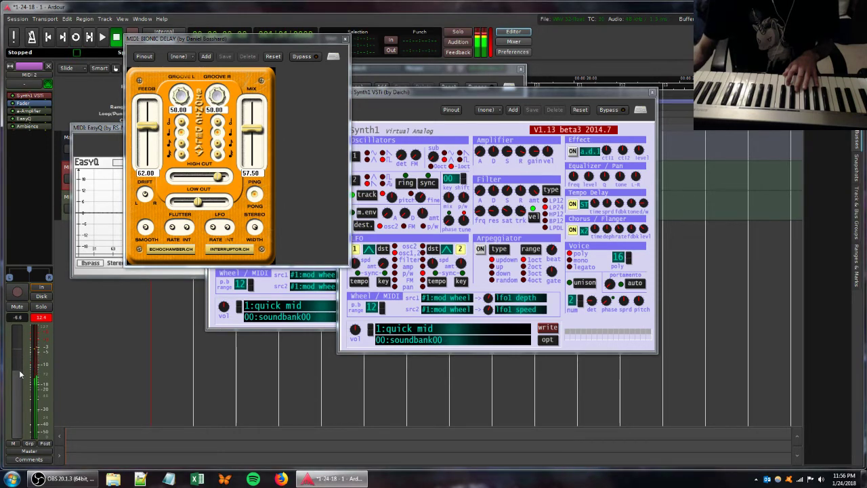
drag(20, 374, 21, 420)
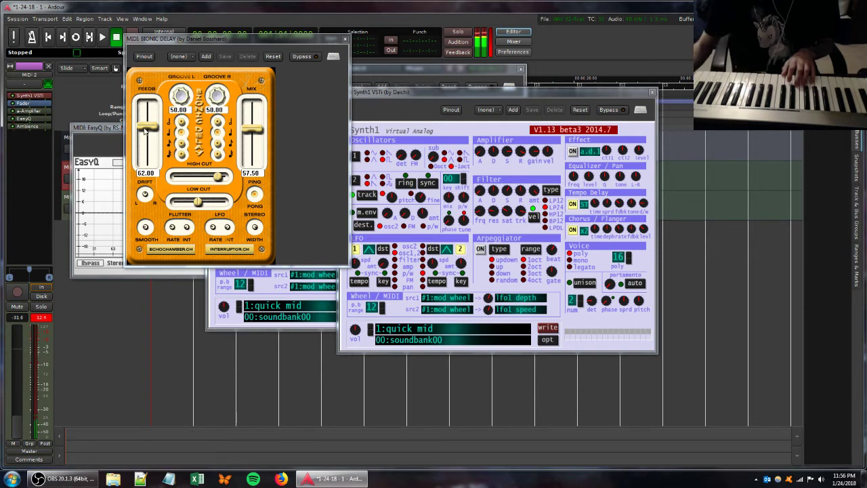
drag(145, 131, 153, 143)
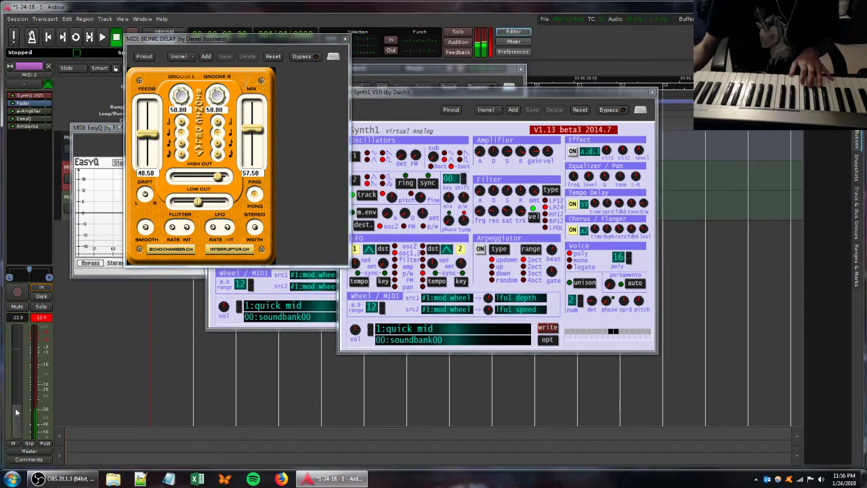
drag(17, 412, 17, 407)
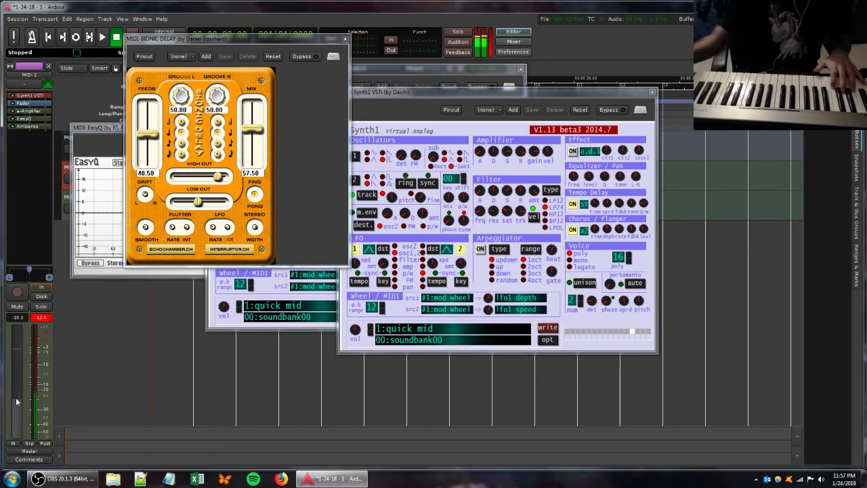
Step: Fine-tune the filter resonance in the MIDI 2 track's Synth1 and close all open plugin windows
click(651, 92)
click(431, 71)
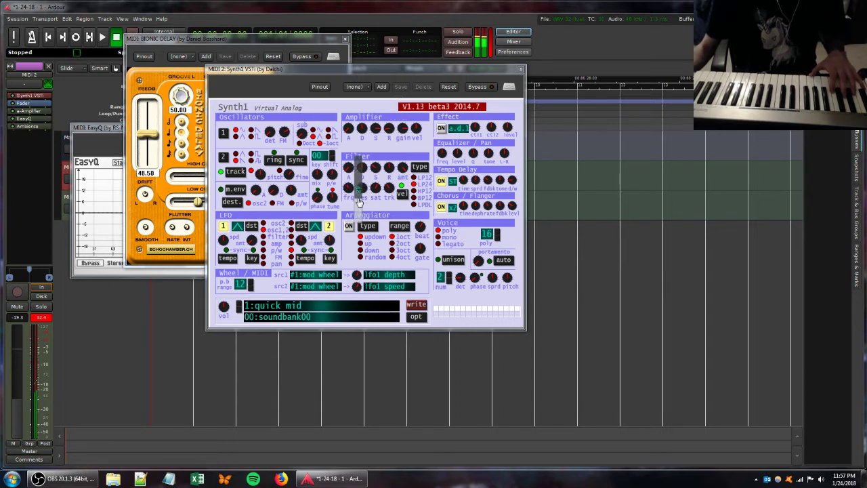
drag(359, 202, 361, 201)
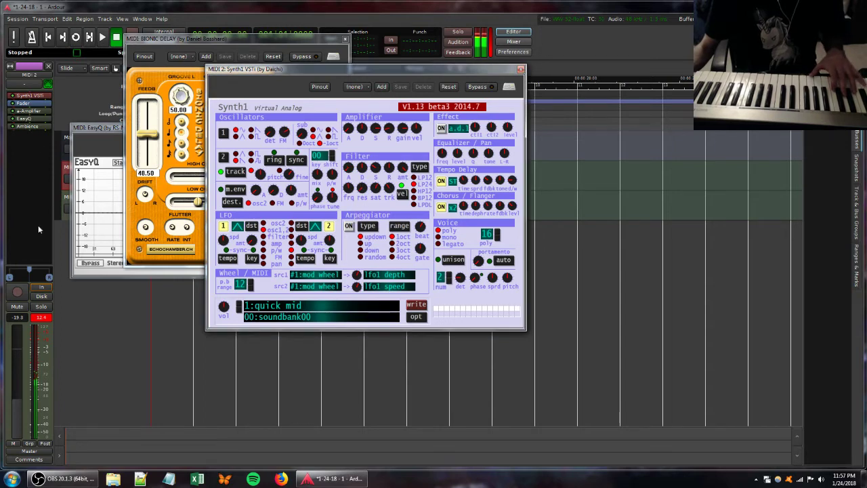
click(114, 129)
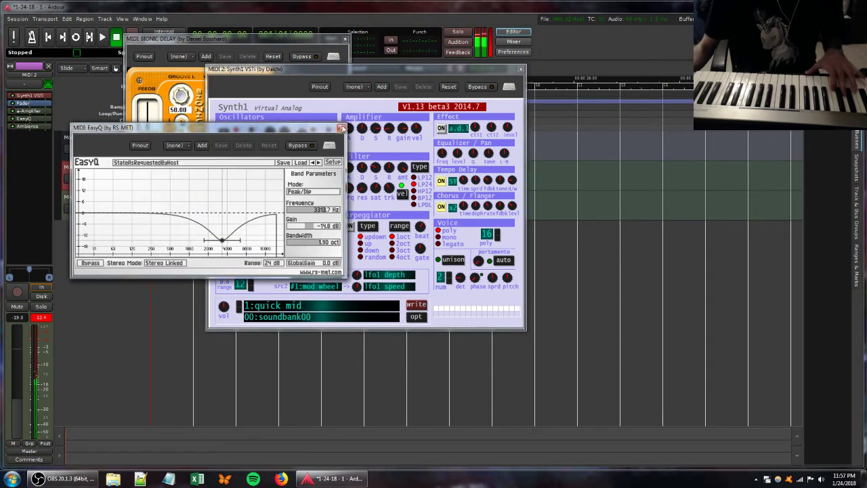
click(342, 128)
click(345, 38)
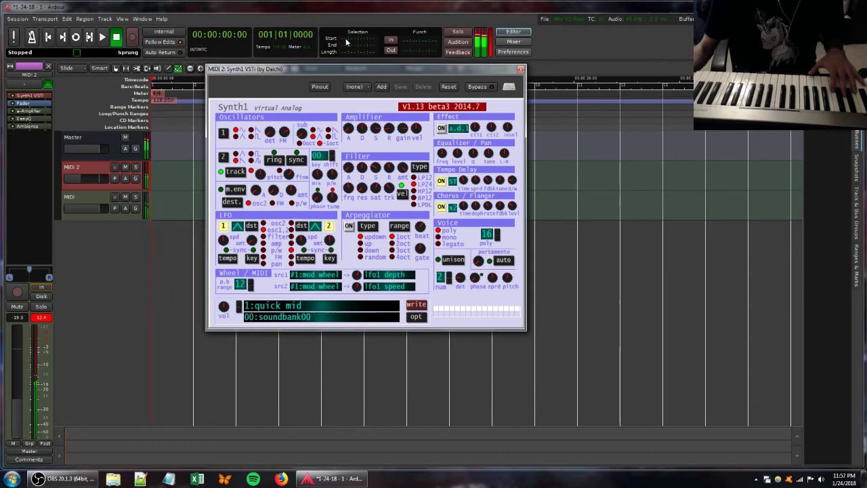
click(521, 69)
Step: Reopen the MIDI track's Synth1 and fine-tune its filter resonance and key tracking
click(73, 197)
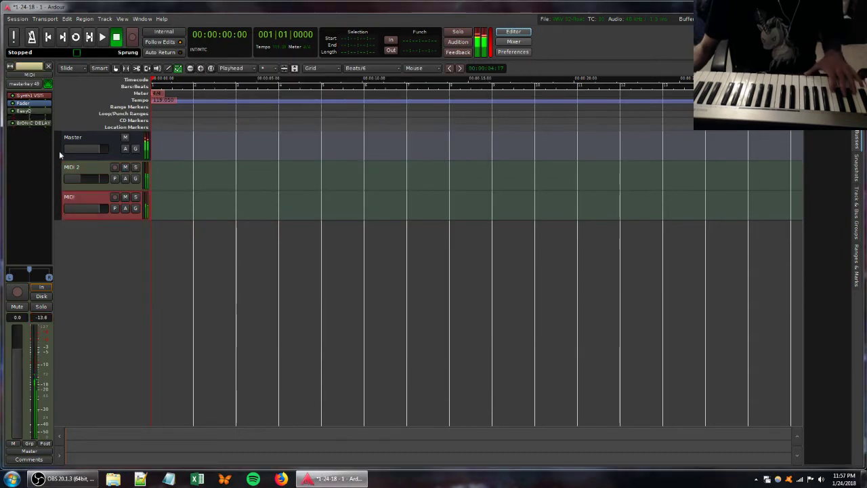
double_click(30, 97)
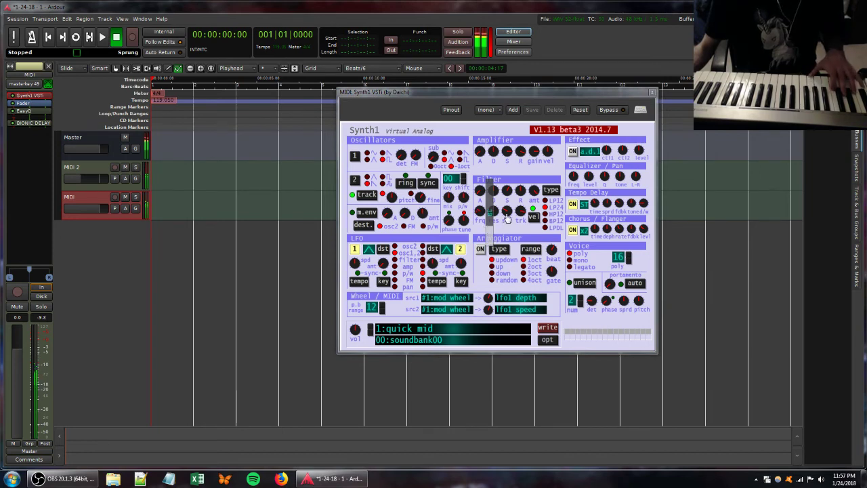
mouse_move(506, 214)
mouse_down()
mouse_move(515, 222)
mouse_move(510, 206)
mouse_up()
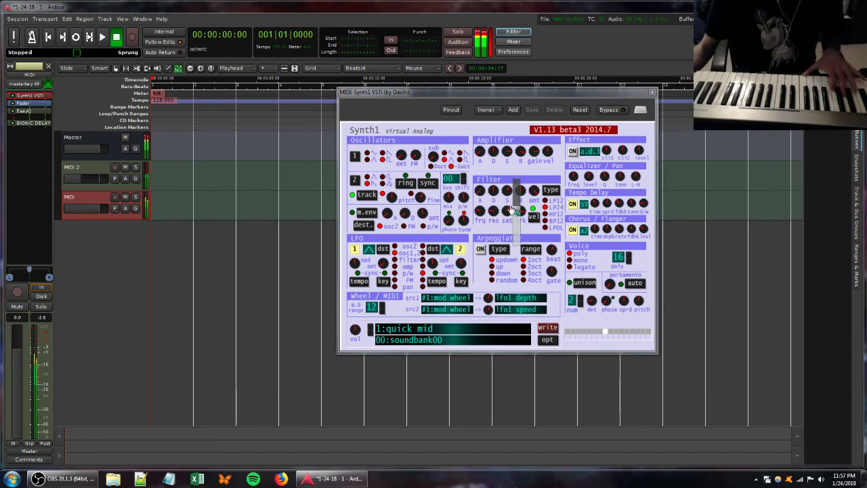
Step: Lower the MIDI 2 track's fader to -30.4 dB and raise its Ambience wet level to about -22 dB
click(79, 169)
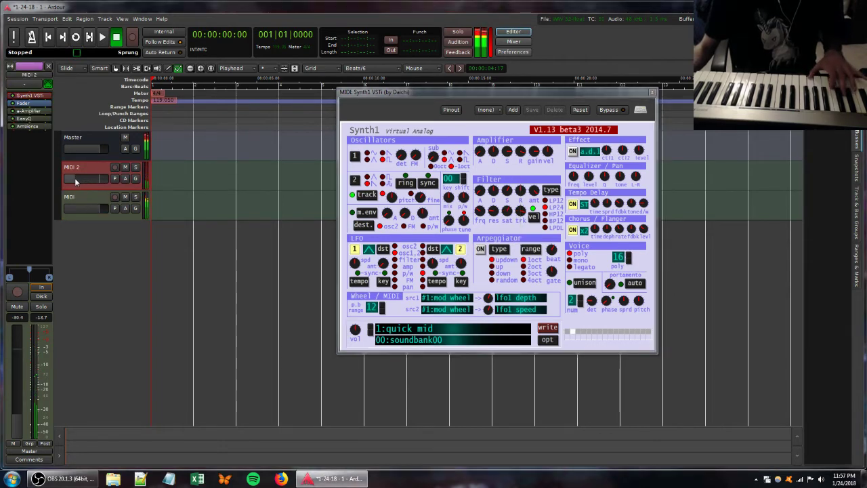
double_click(26, 128)
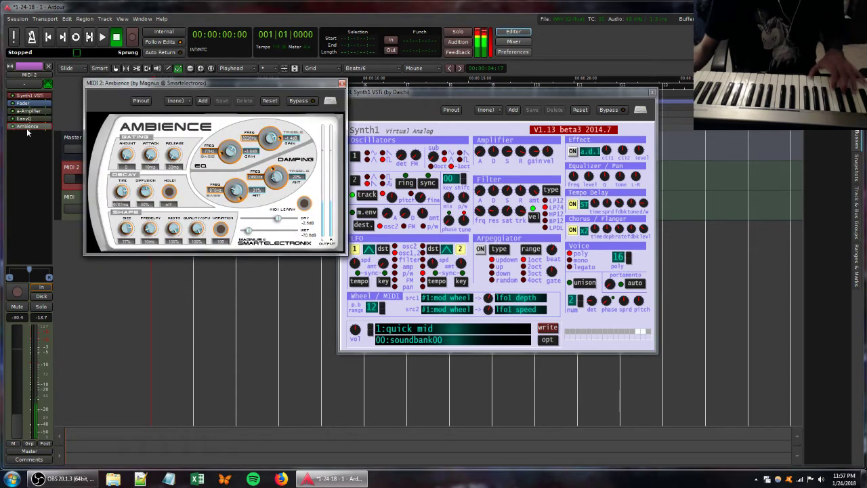
drag(248, 231, 260, 233)
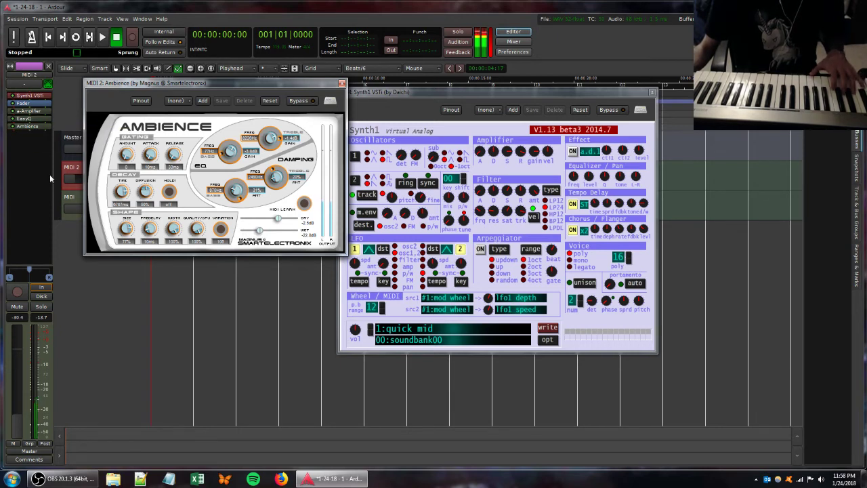
Step: Add Ambience to the MIDI track with the dry level at about -1.8 dB and wet at about -26 dB
click(68, 198)
right_click(31, 141)
mouse_move(58, 145)
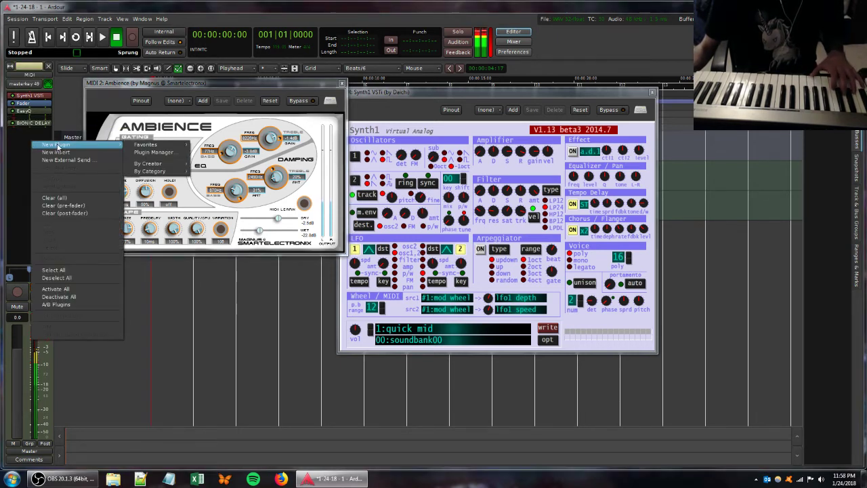
mouse_move(149, 144)
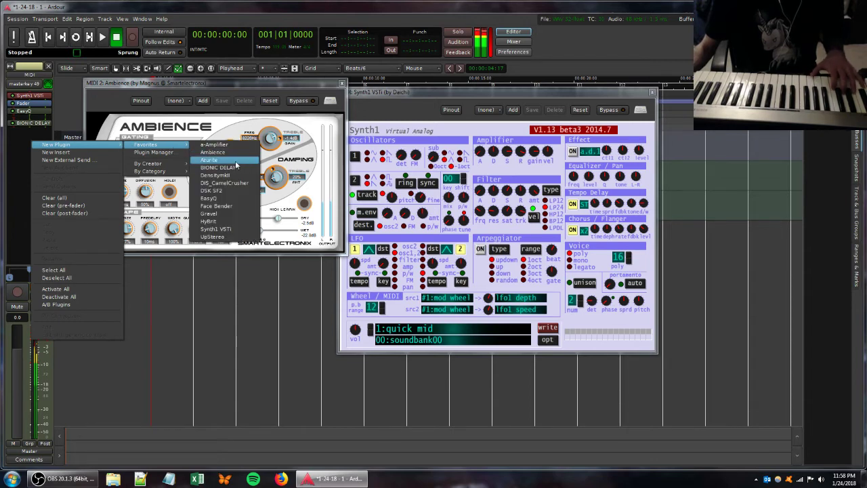
click(213, 152)
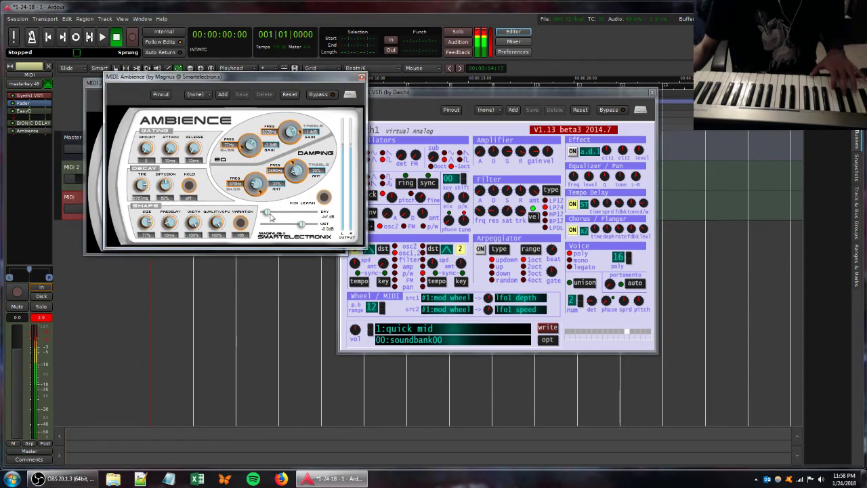
mouse_move(269, 213)
mouse_down()
mouse_move(298, 212)
mouse_move(280, 225)
mouse_up()
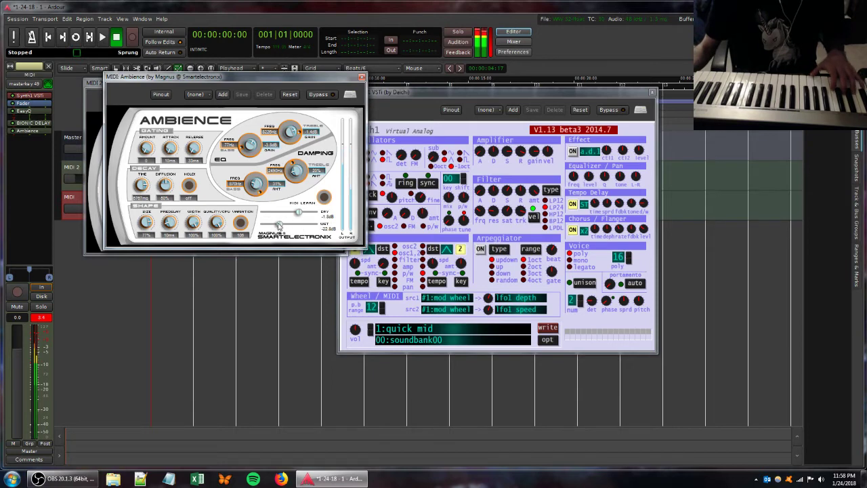
Step: Adjust the amplifier gain in the MIDI track's Synth1, and reopen BIONIC DELAY to set its mix to 42.5
click(521, 154)
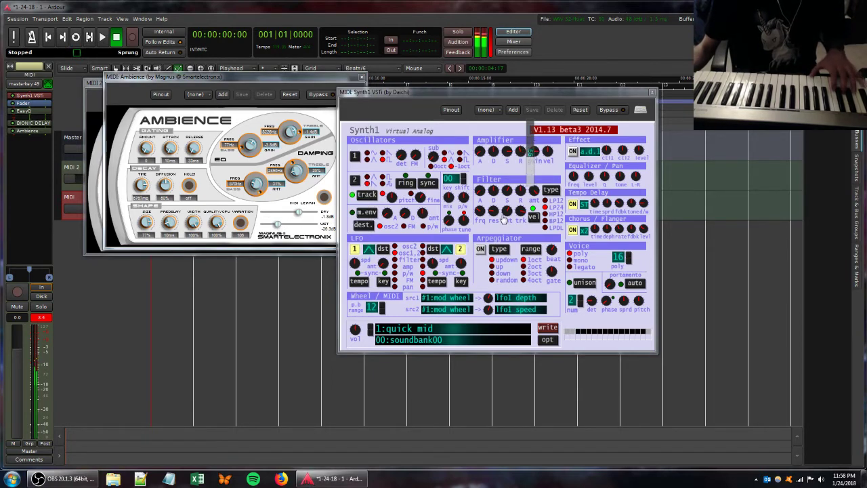
double_click(31, 124)
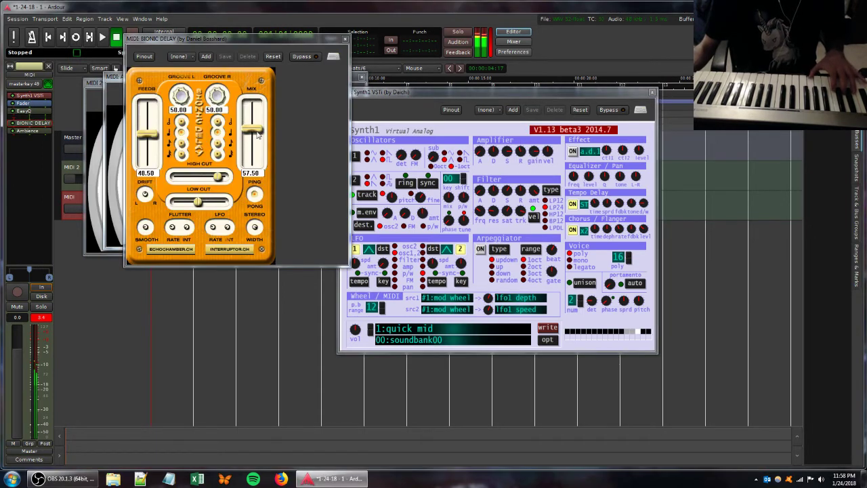
mouse_move(257, 131)
mouse_down()
mouse_move(259, 157)
mouse_move(254, 121)
mouse_up()
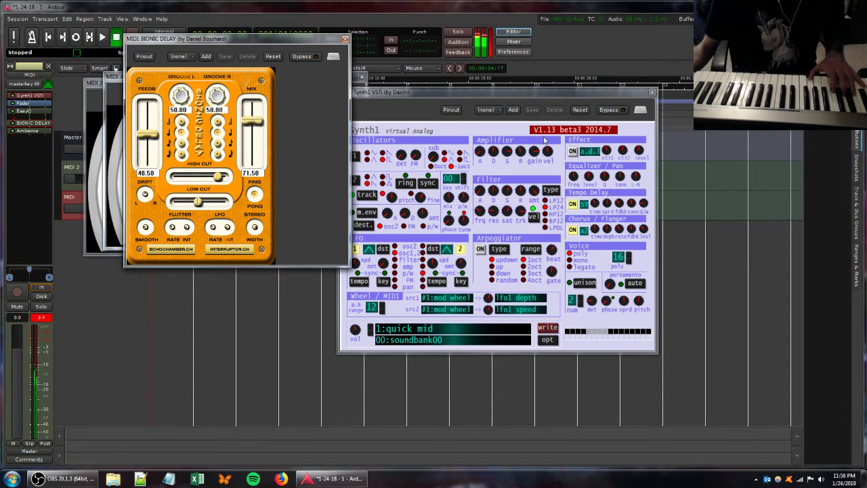
click(528, 157)
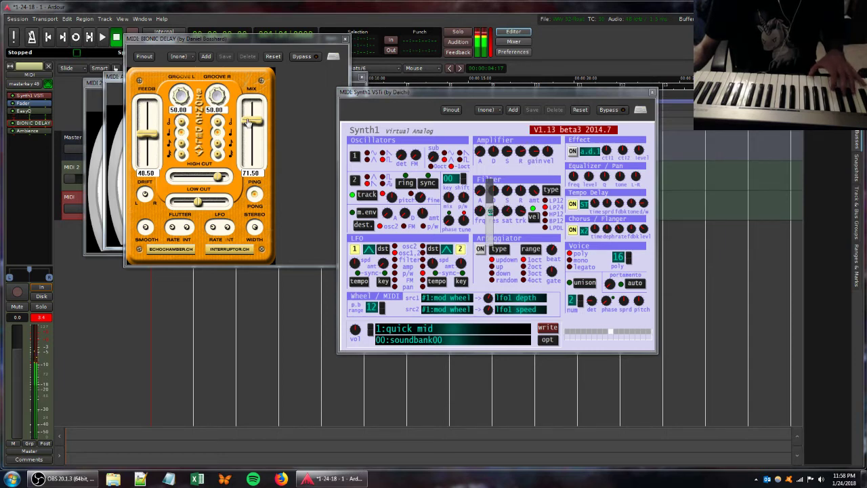
drag(251, 121, 252, 149)
Step: Fine-tune the filter resonance, key tracking and amplifier release in the MIDI track's Synth1
drag(488, 214, 489, 228)
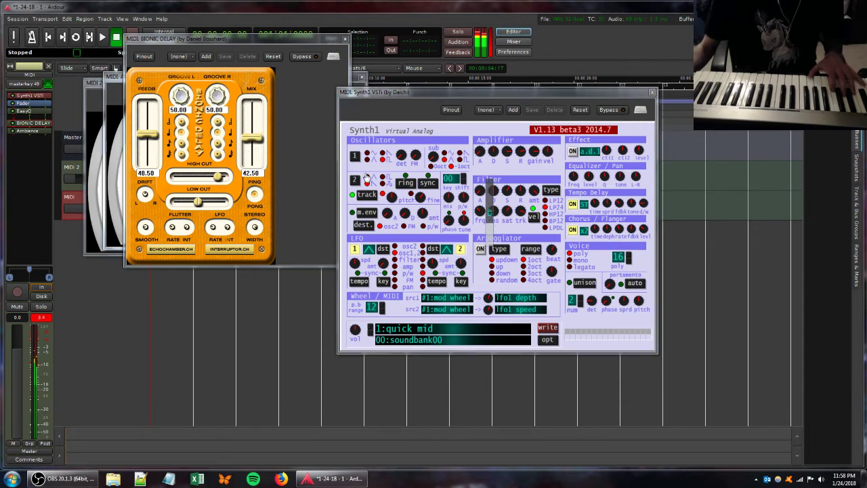
drag(516, 192, 515, 228)
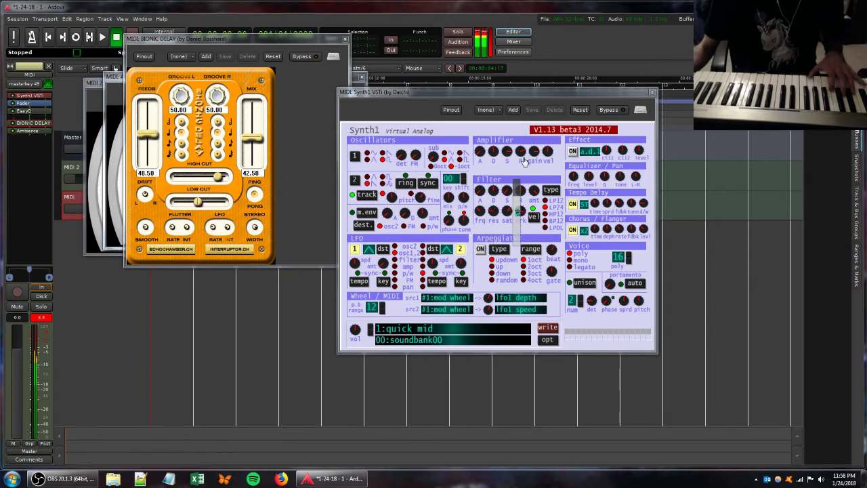
drag(534, 152, 536, 237)
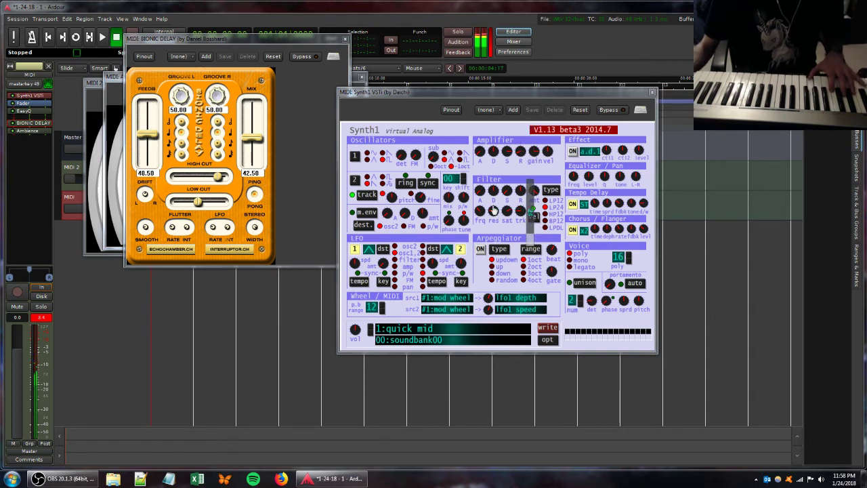
mouse_move(517, 191)
mouse_down()
mouse_move(518, 226)
mouse_move(514, 194)
mouse_up()
drag(519, 153, 520, 185)
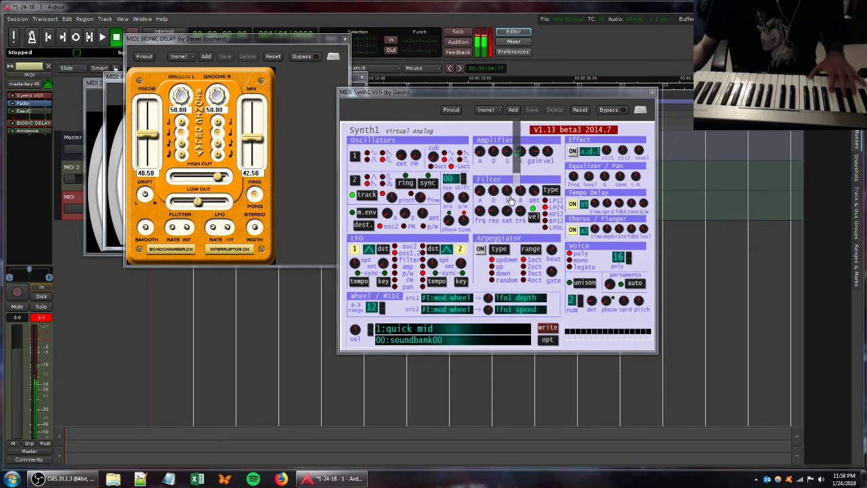
drag(492, 210, 494, 233)
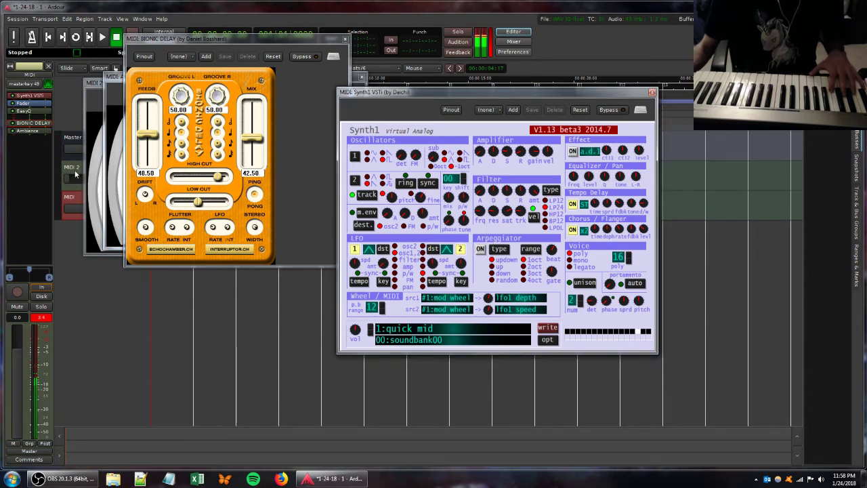
Step: Adjust the amplifier sustain plus the filter frequency, release and envelope amount in the MIDI track's Synth1
drag(493, 152, 501, 170)
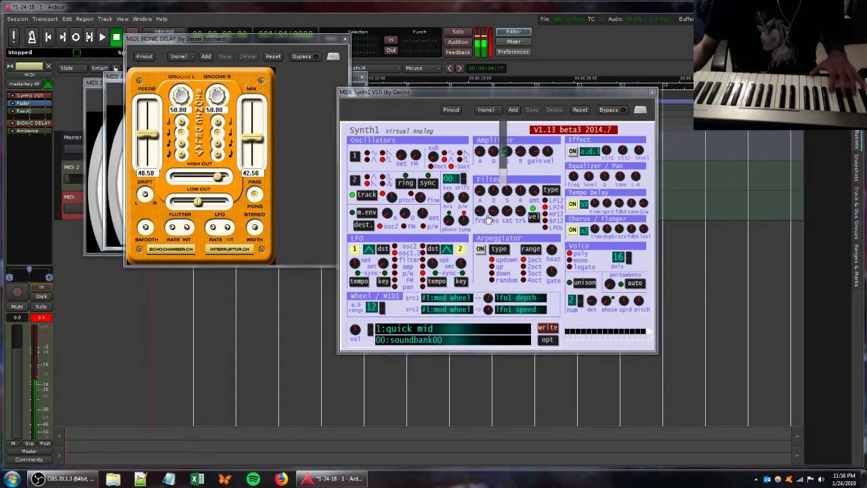
drag(481, 213, 518, 186)
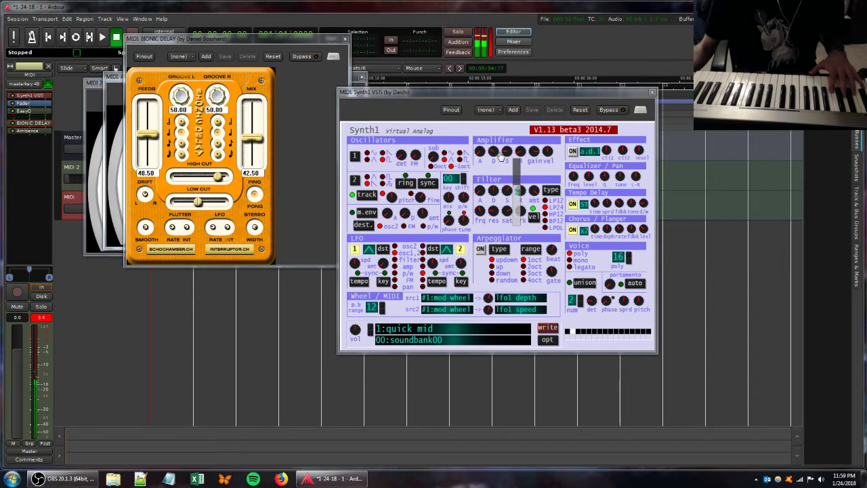
drag(504, 154, 507, 159)
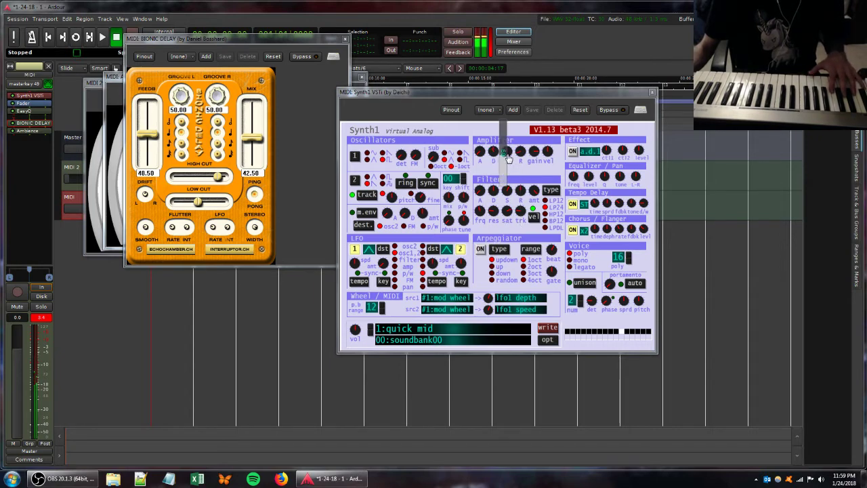
drag(520, 191, 521, 222)
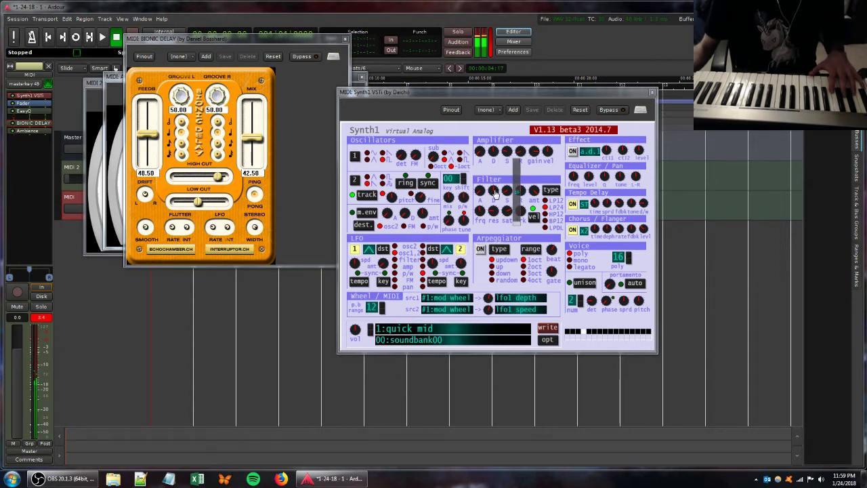
drag(506, 193, 494, 215)
drag(534, 191, 533, 225)
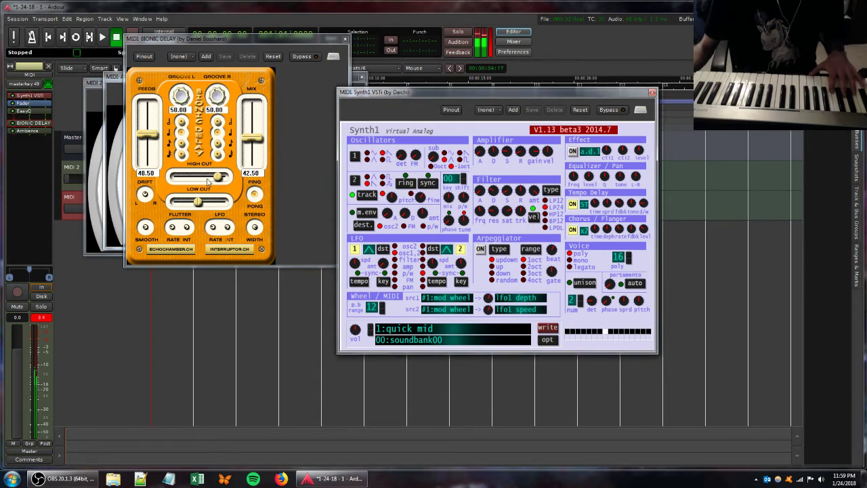
Step: Set BIONIC DELAY's mix to 62 and add a second BIONIC DELAY after Ambience on the MIDI track
drag(252, 139, 251, 124)
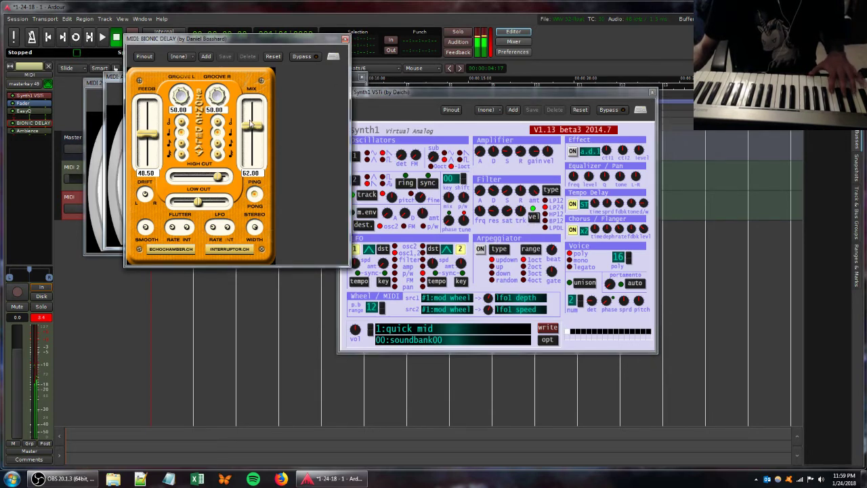
right_click(34, 142)
mouse_move(102, 147)
mouse_move(149, 146)
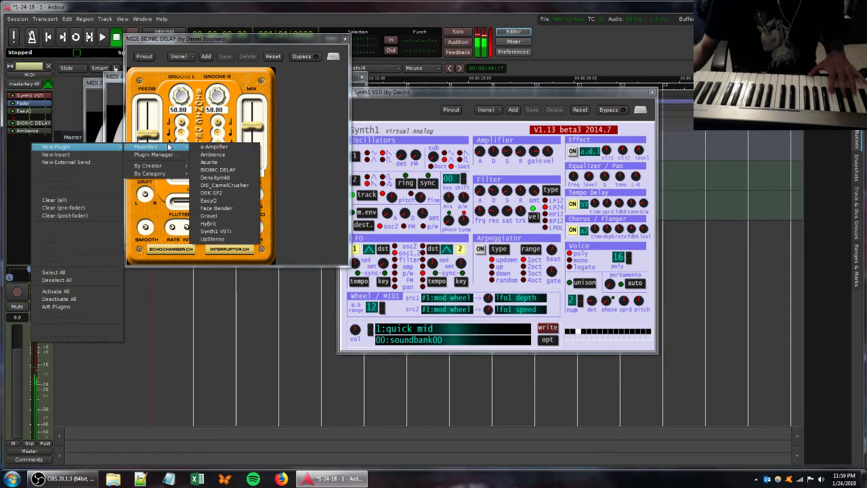
click(218, 165)
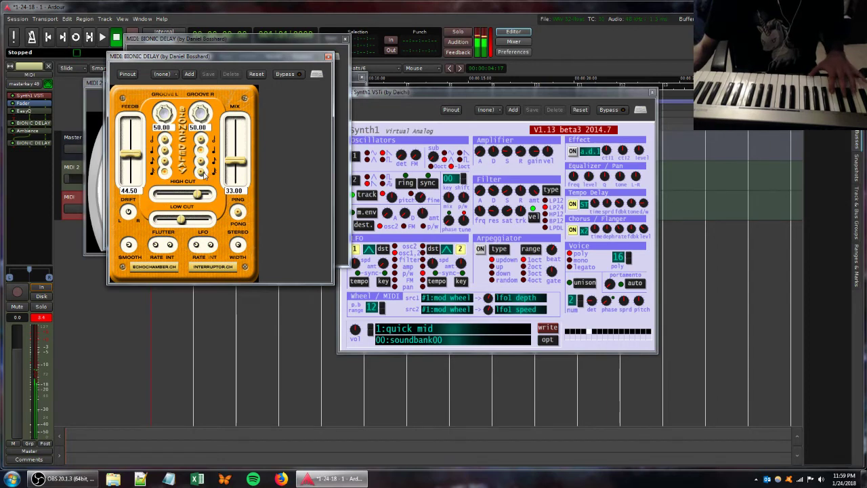
Step: Set both grooves to 75 on the second BIONIC DELAY, change its note divisions, set the mix to 21 and widen the high and low cuts
drag(203, 103, 196, 50)
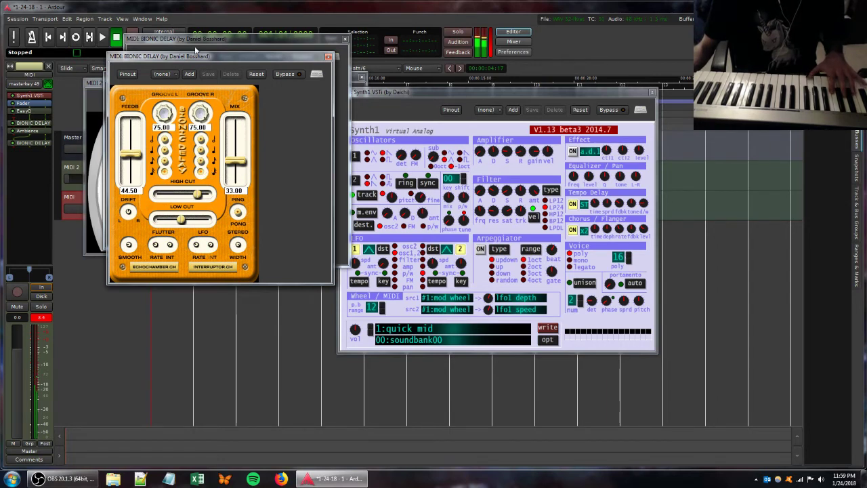
click(165, 161)
click(200, 162)
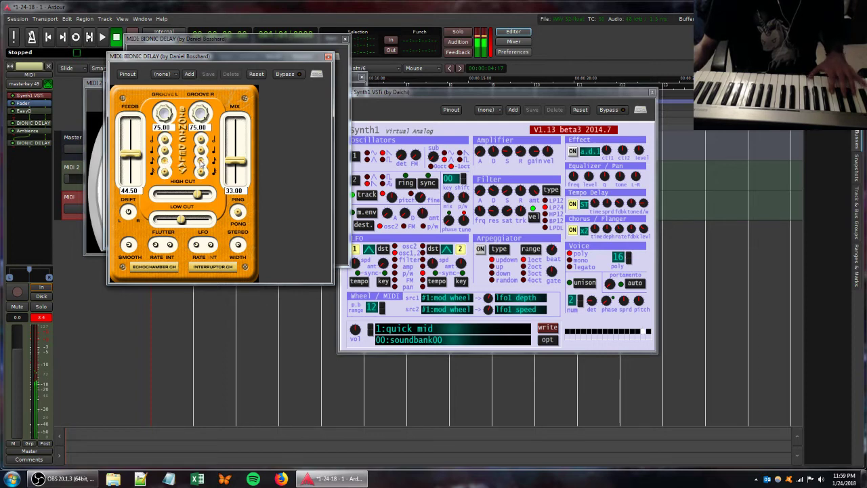
drag(237, 163, 158, 220)
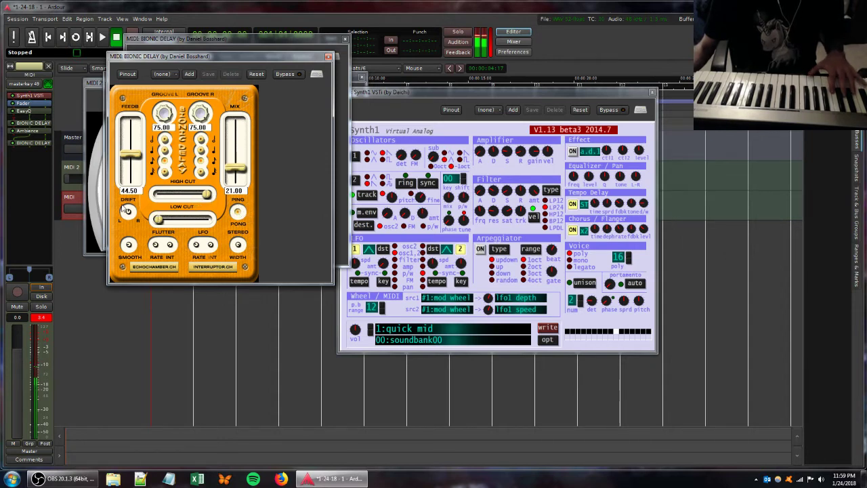
Step: Adjust the filter resonance and key tracking in the MIDI track's Synth1, and raise the MIDI 2 track's fader
click(495, 220)
drag(494, 220, 517, 209)
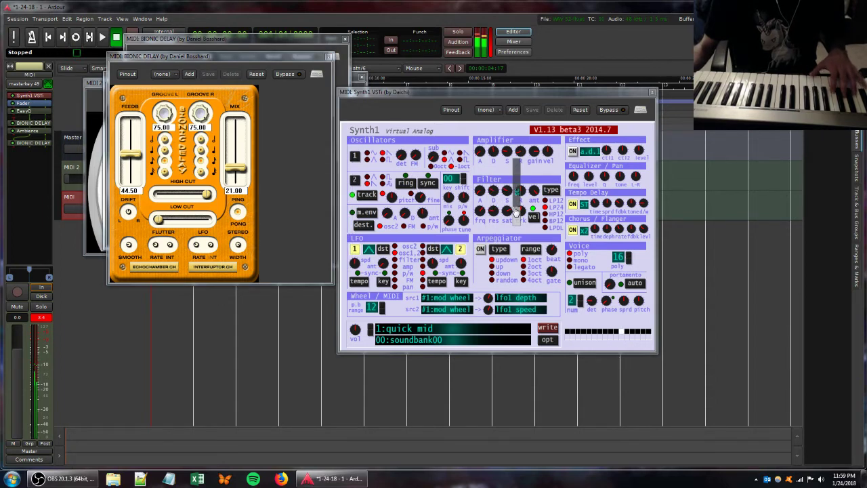
click(71, 170)
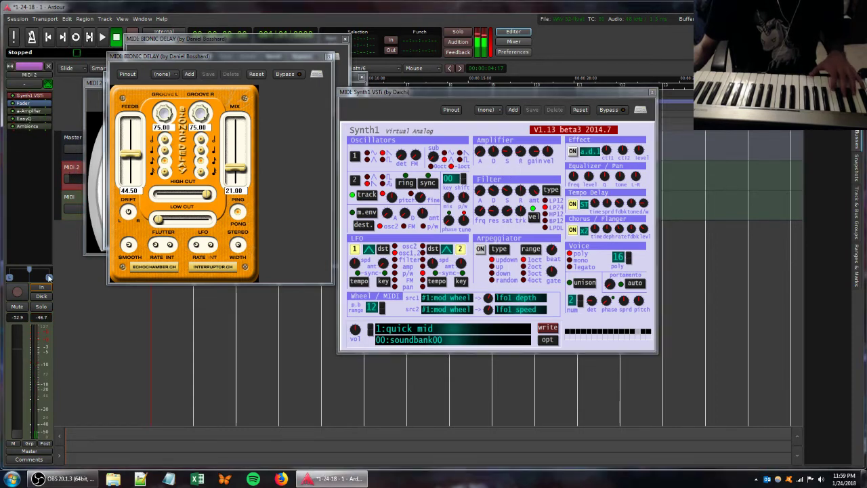
drag(19, 429, 21, 409)
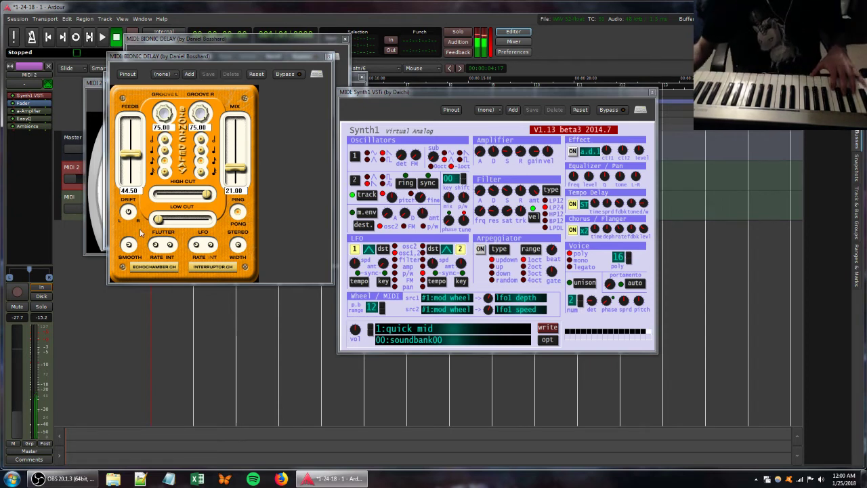
Step: Fine-tune the filter frequency, resonance and envelope amount plus the amplifier sustain and release in the MIDI track's Synth1
drag(479, 220, 532, 194)
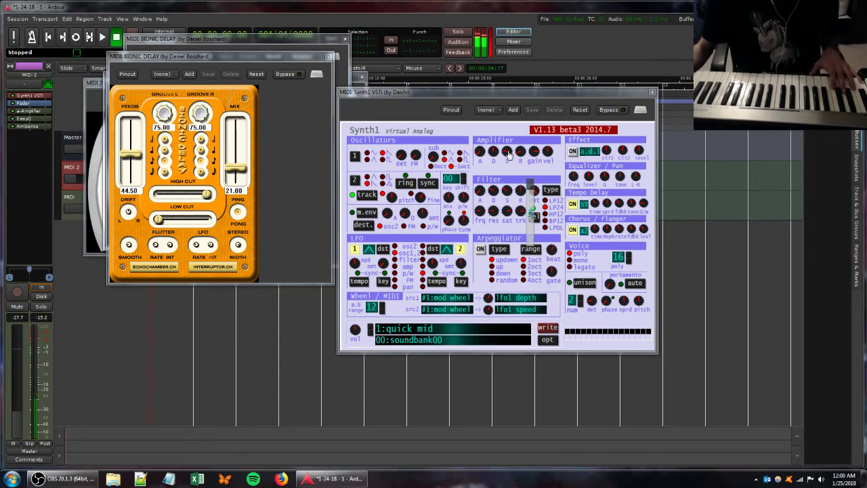
mouse_move(508, 155)
mouse_down()
mouse_move(519, 160)
mouse_move(519, 148)
mouse_up()
drag(493, 222, 504, 186)
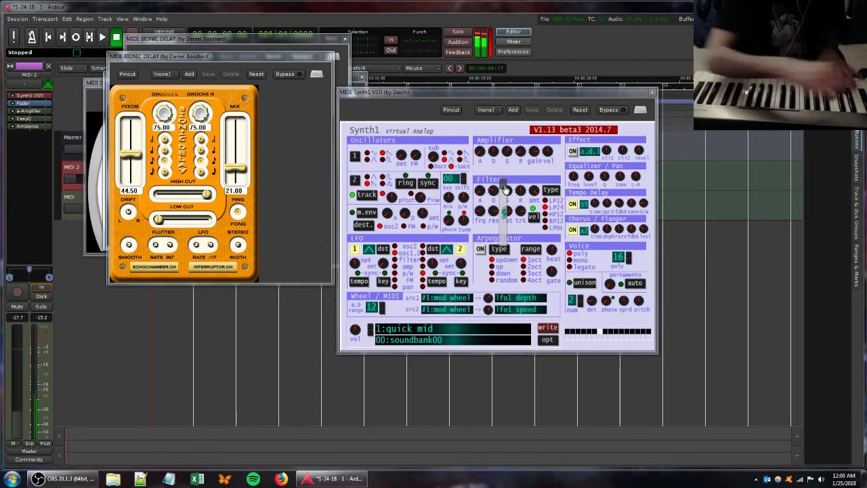
mouse_move(482, 221)
mouse_down()
mouse_move(491, 233)
mouse_move(505, 228)
mouse_move(504, 240)
mouse_move(491, 221)
mouse_up()
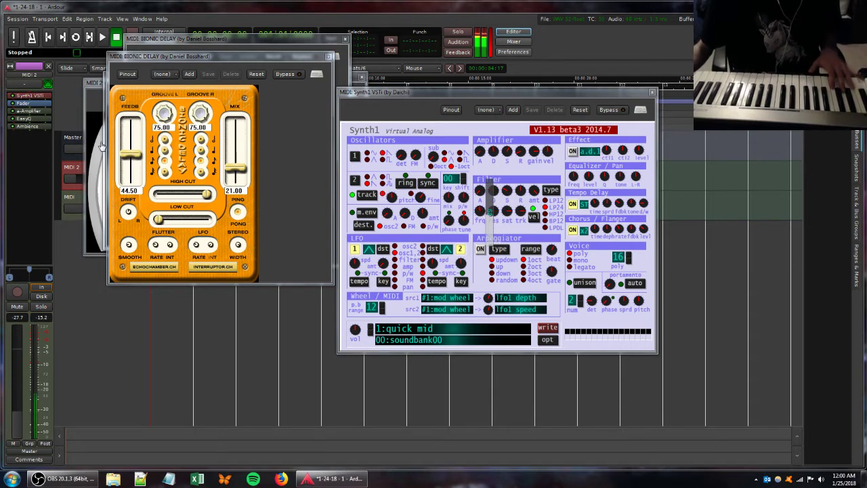
Step: Adjust the wet and dry levels of Ambience on the MIDI 2 track, and close the Ambience and BIONIC DELAY windows
right_click(24, 154)
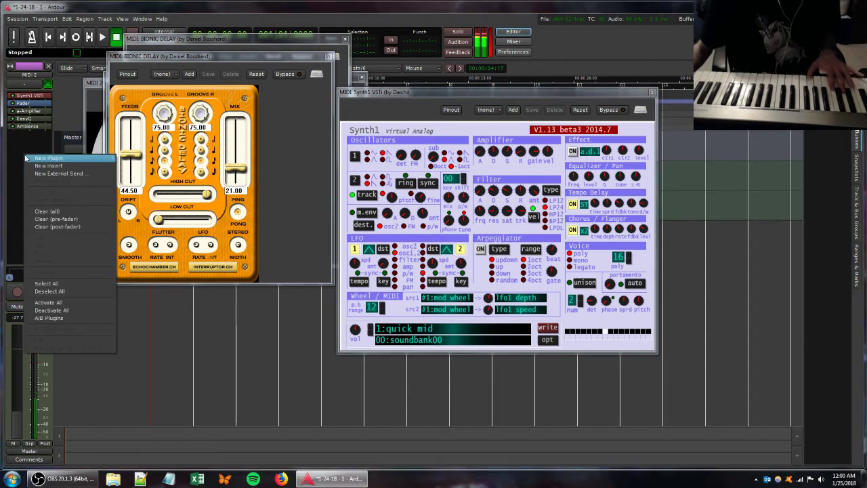
click(26, 143)
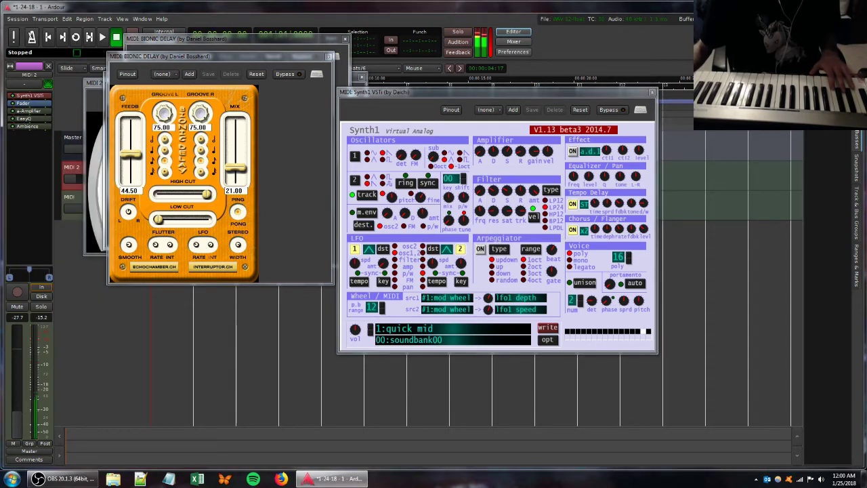
double_click(19, 127)
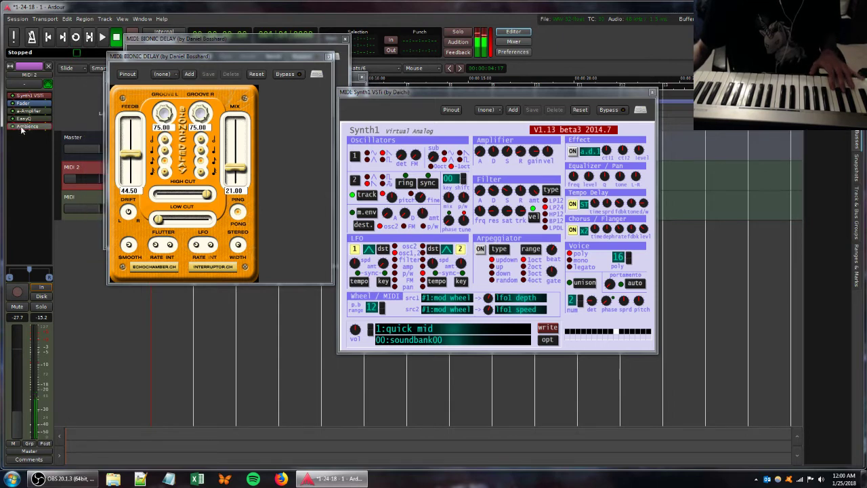
drag(266, 233, 289, 220)
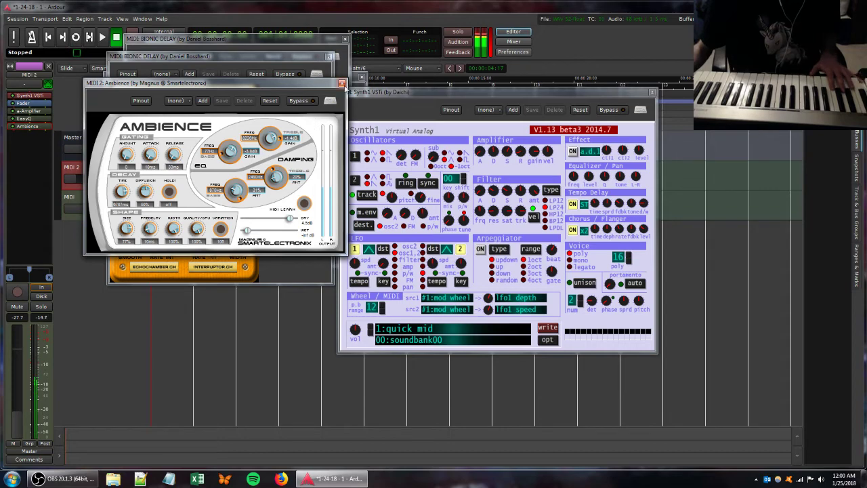
click(342, 84)
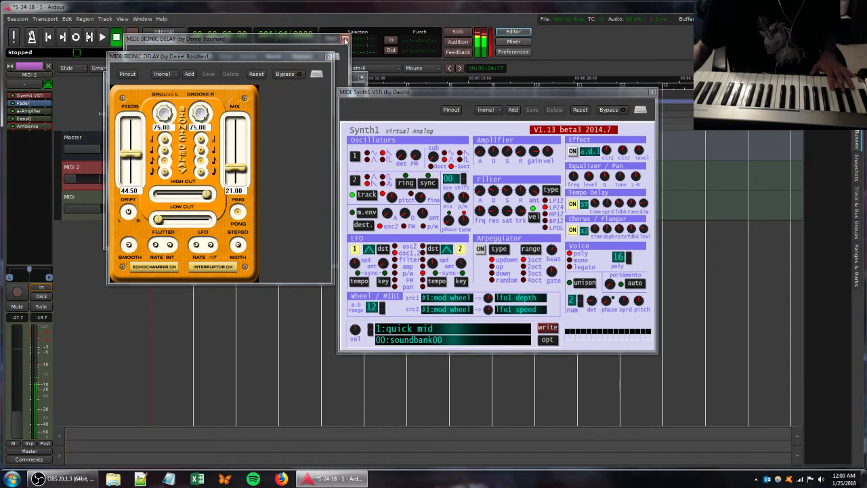
click(328, 55)
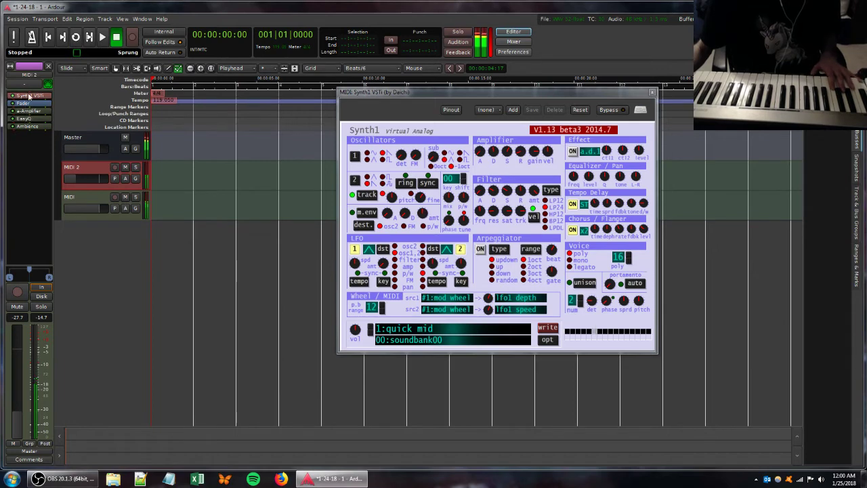
Step: Adjust the filter key tracking and saturation in the MIDI 2 track's Synth1, and close its window
double_click(28, 96)
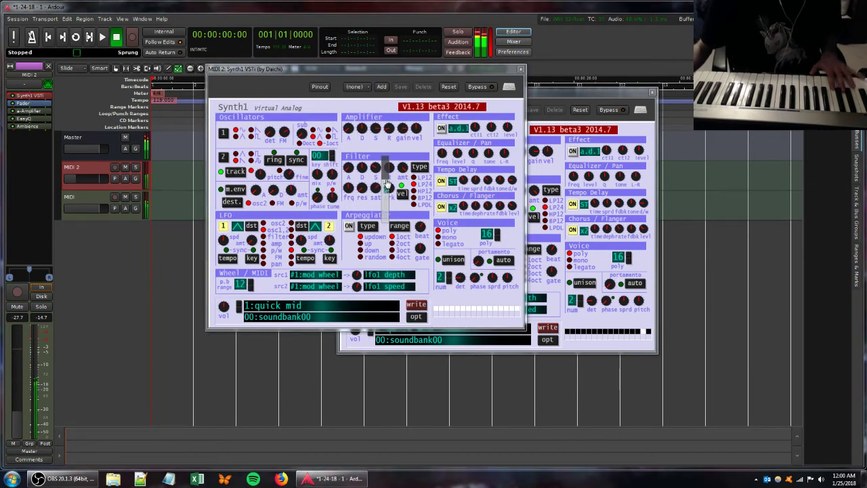
mouse_move(373, 181)
mouse_down()
mouse_move(375, 226)
mouse_move(370, 193)
mouse_up()
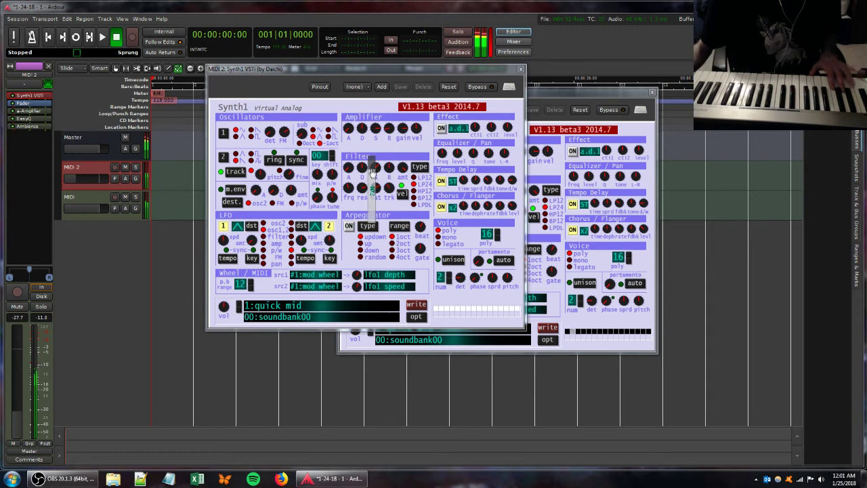
click(520, 70)
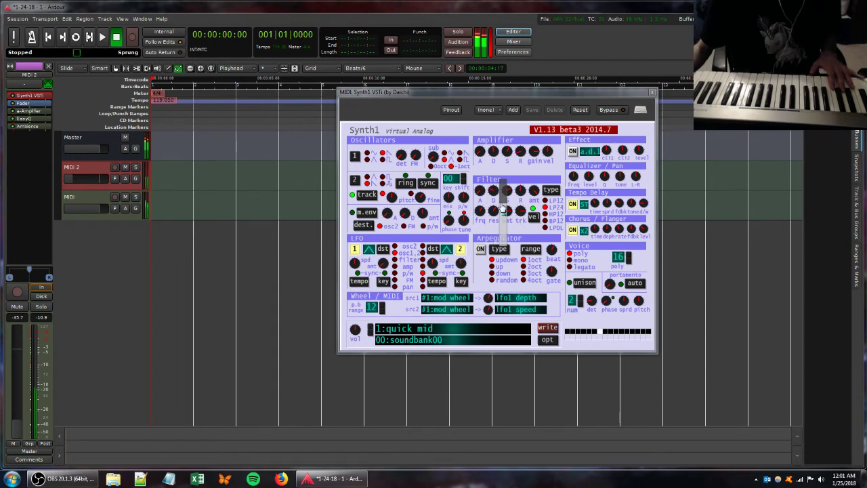
Step: Add the Azurite chorus after the second BIONIC DELAY on the MIDI track
double_click(83, 167)
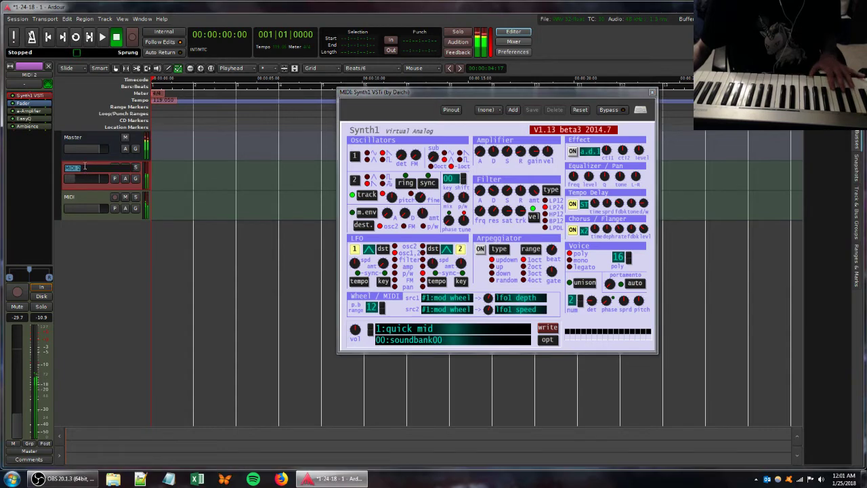
click(95, 161)
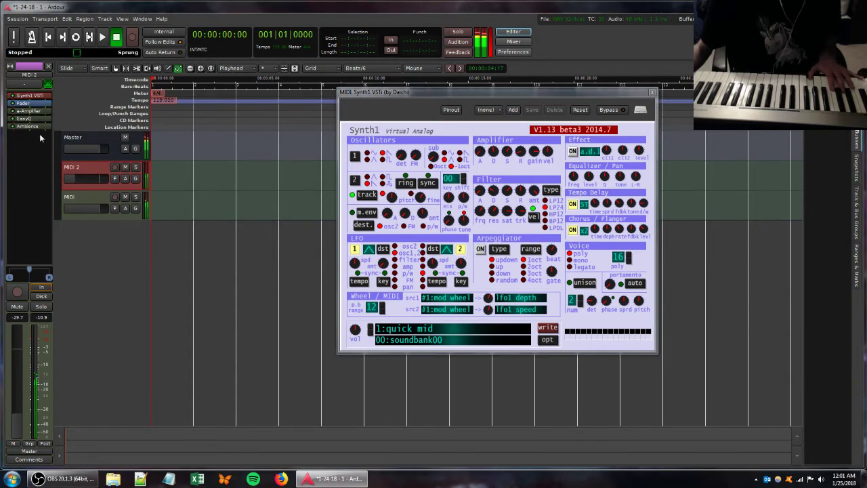
click(73, 198)
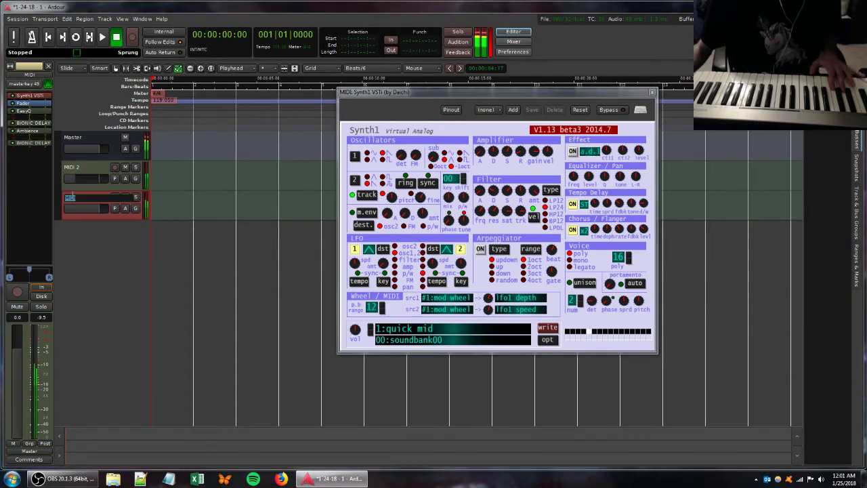
right_click(27, 164)
click(219, 184)
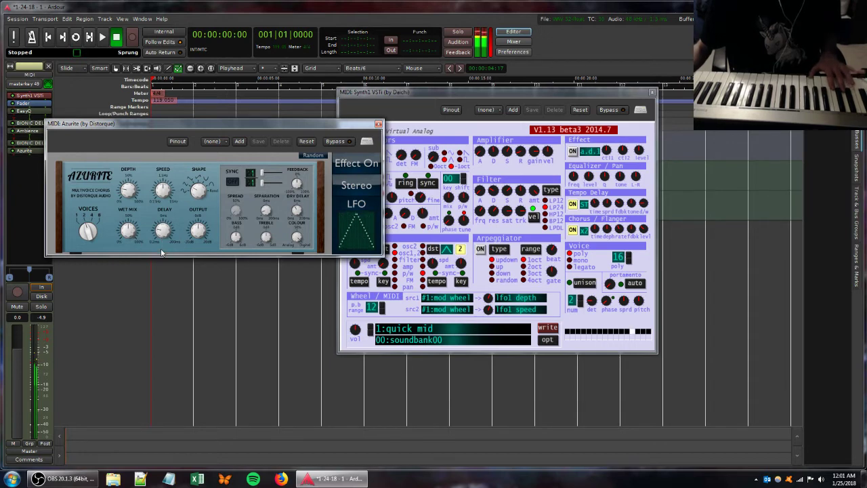
Step: Adjust the filter saturation and resonance in the MIDI track's Synth1, and bring the Azurite window to the front
click(500, 214)
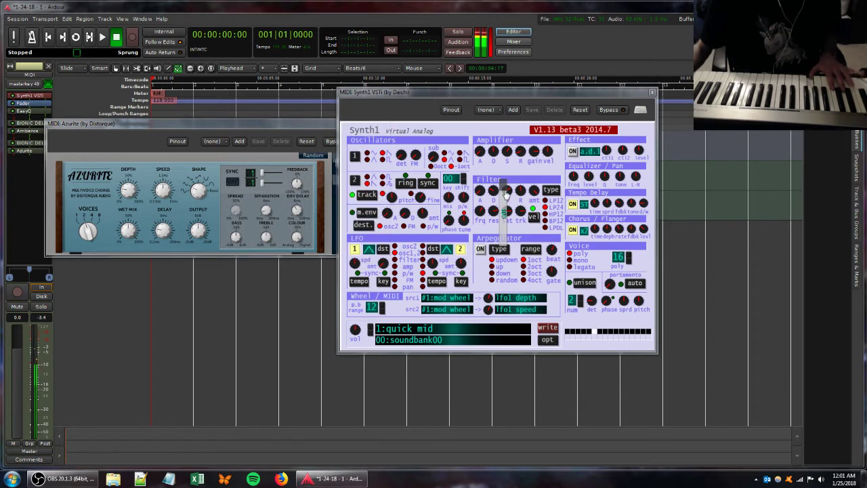
mouse_move(506, 193)
mouse_down()
mouse_move(509, 204)
mouse_move(494, 202)
mouse_up()
click(229, 126)
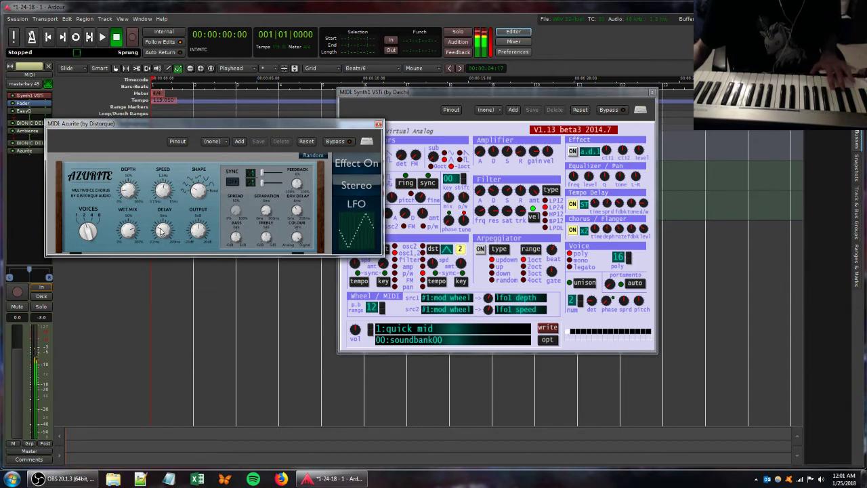
Step: Make the existing dip shallower in the MIDI track's EasyQ, and add a peak band at 8594.7 Hz with 4.4 dB gain
double_click(27, 111)
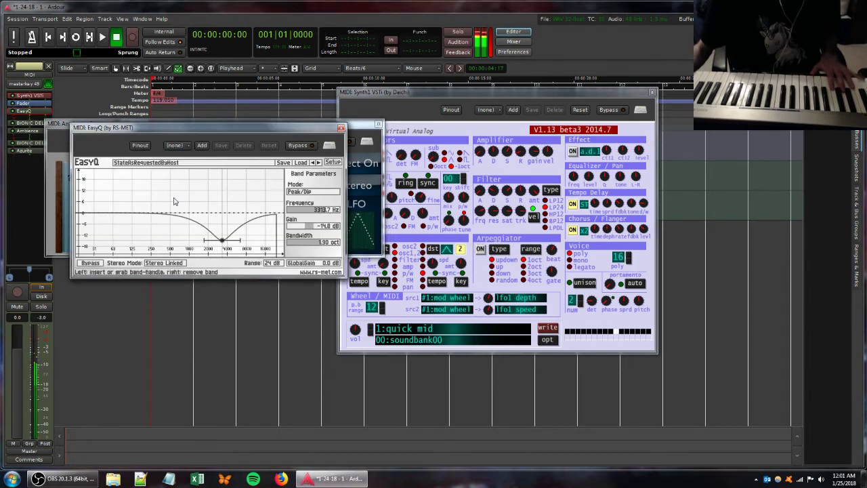
drag(223, 241, 222, 230)
click(256, 201)
drag(258, 205, 248, 206)
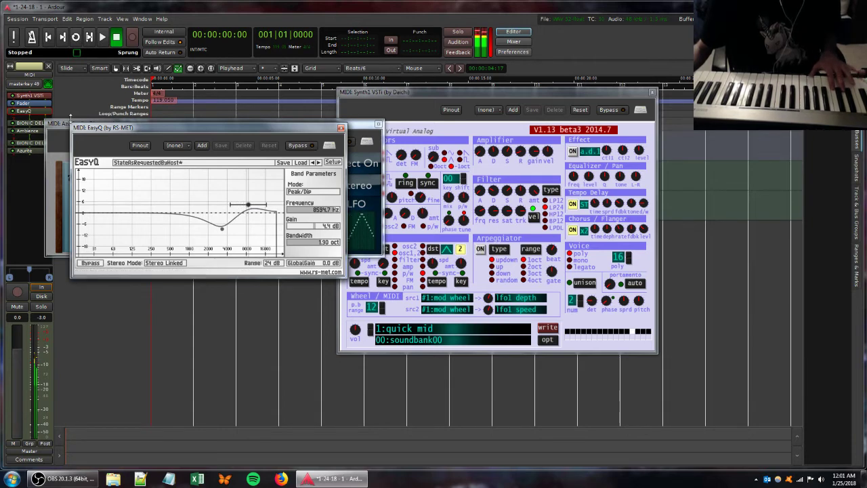
Step: Lower the MIDI track's fader, and adjust the filter saturation and envelope decay and sustain in its Synth1
click(504, 214)
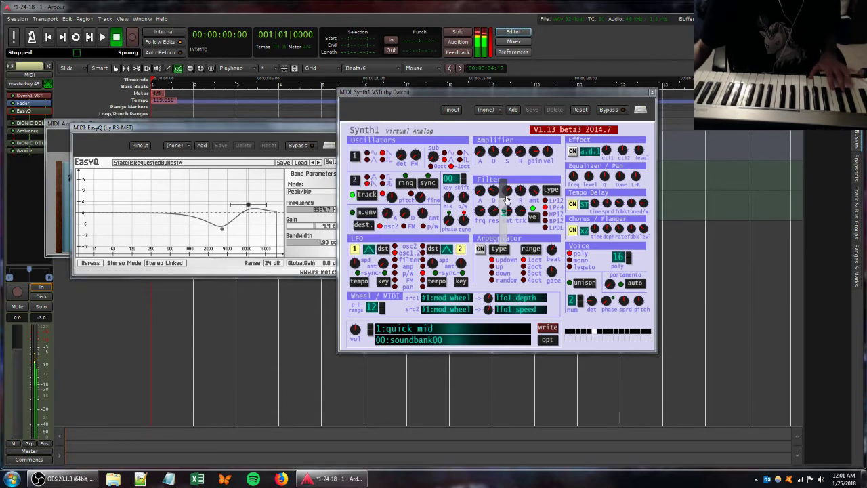
drag(504, 215, 502, 189)
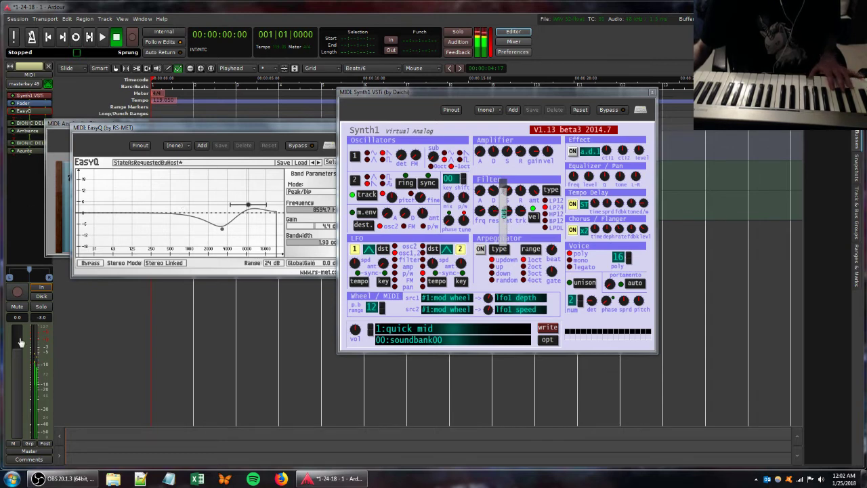
drag(23, 353, 19, 380)
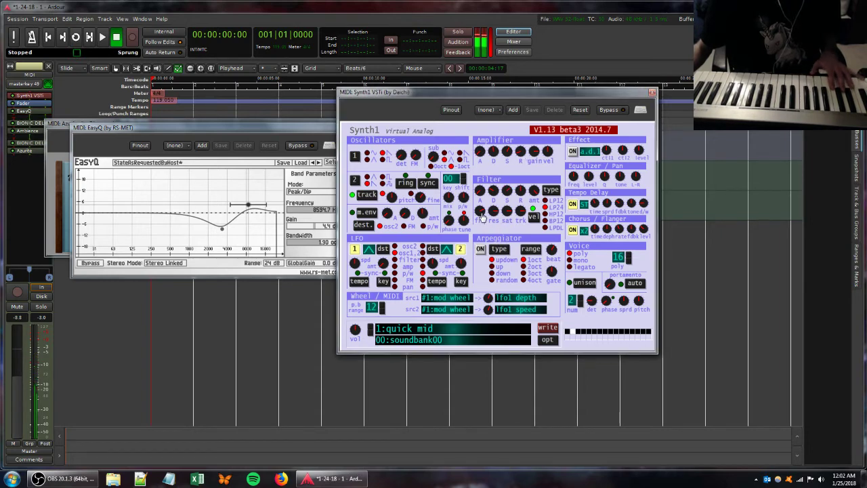
click(493, 193)
click(506, 191)
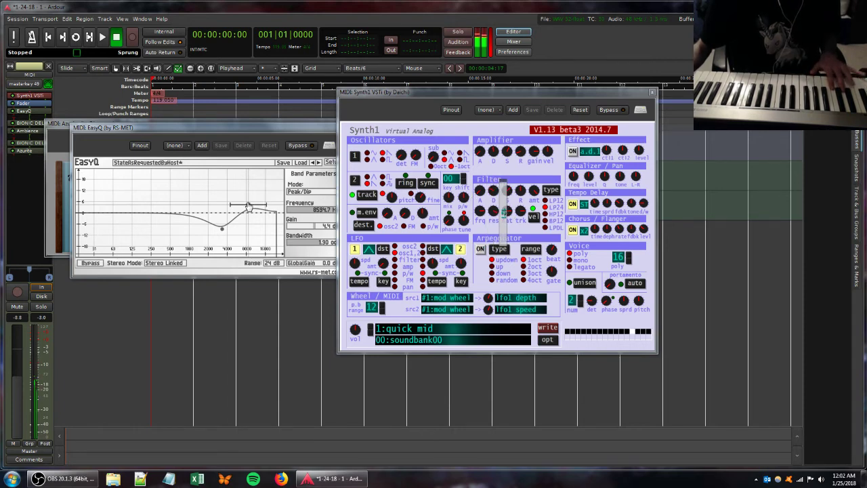
Step: Add a 13.8 dB EasyQ peak at 684.25 Hz, turn the dip into a 5.6 dB boost at 2506.1 Hz, and adjust Synth1's filter saturation
drag(250, 207, 187, 191)
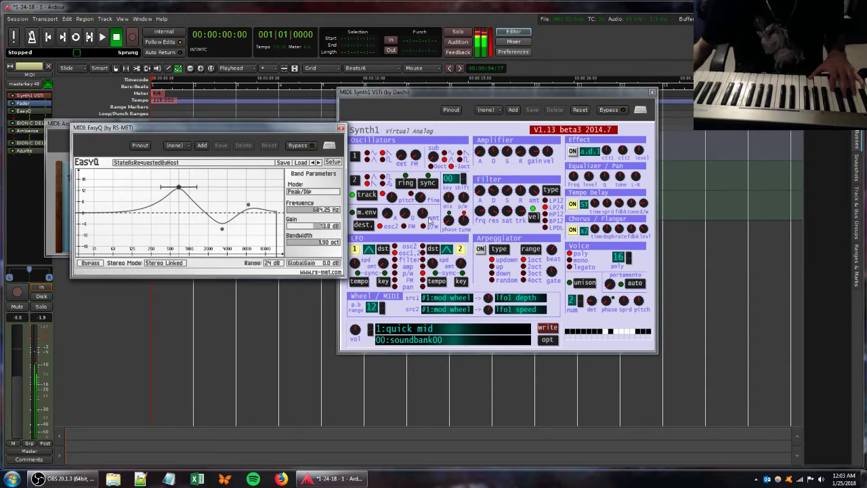
mouse_move(493, 221)
mouse_down()
mouse_move(499, 196)
mouse_move(500, 229)
mouse_up()
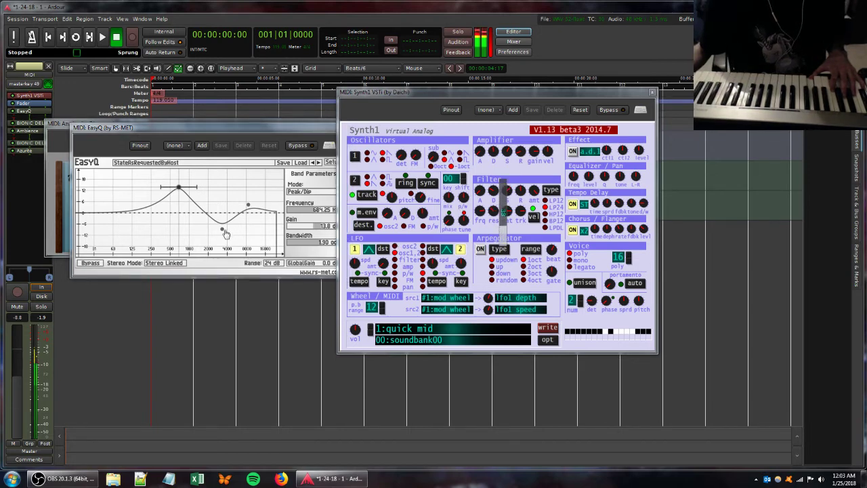
drag(225, 232, 217, 207)
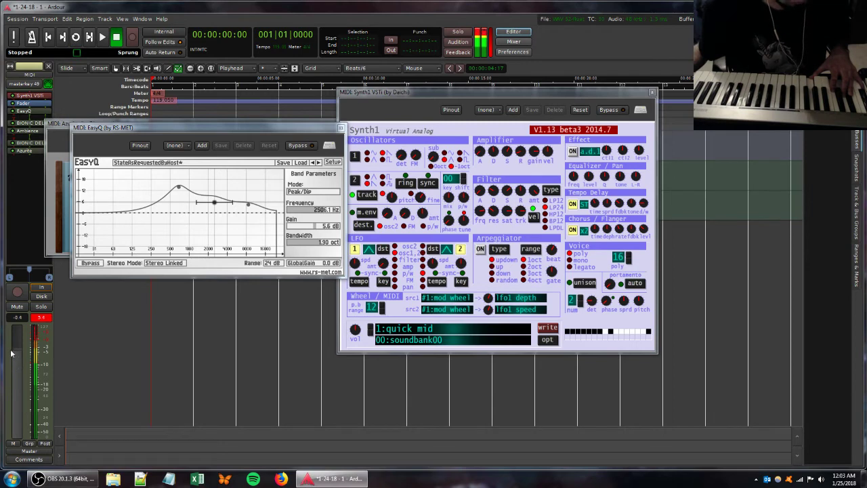
Step: Open the MIDI track's Azurite chorus, and try adjusting its depth along with the filter saturation in Synth1
click(20, 151)
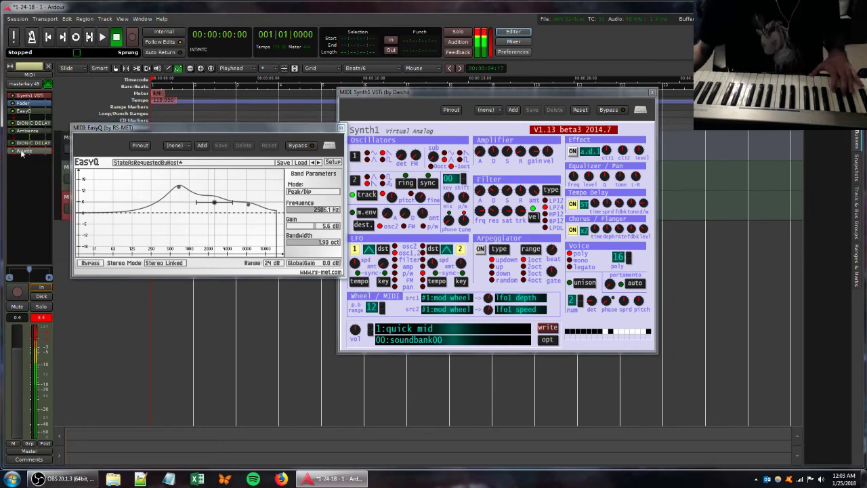
double_click(21, 151)
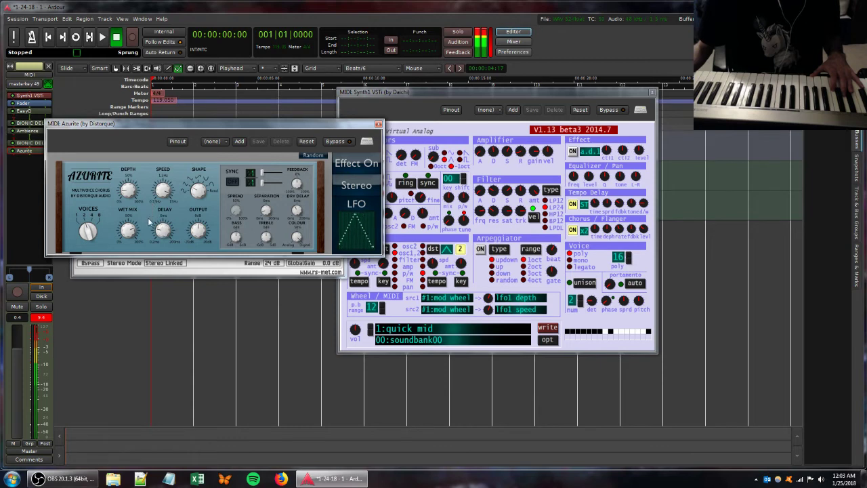
click(505, 213)
mouse_move(505, 213)
mouse_down()
mouse_move(502, 191)
mouse_move(499, 243)
mouse_move(497, 226)
mouse_up()
click(122, 186)
drag(122, 185, 123, 126)
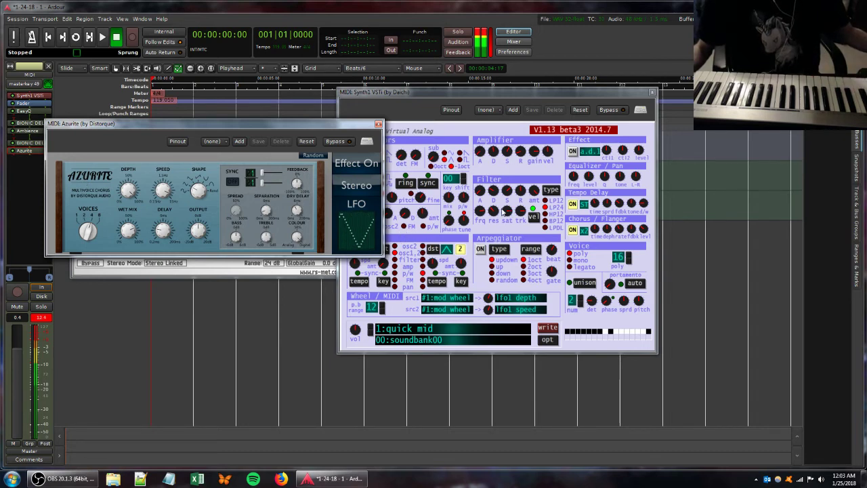
Step: Adjust the filter saturation and resonance in the MIDI track's Synth1, and lower the track's fader to -4.5 dB
click(504, 225)
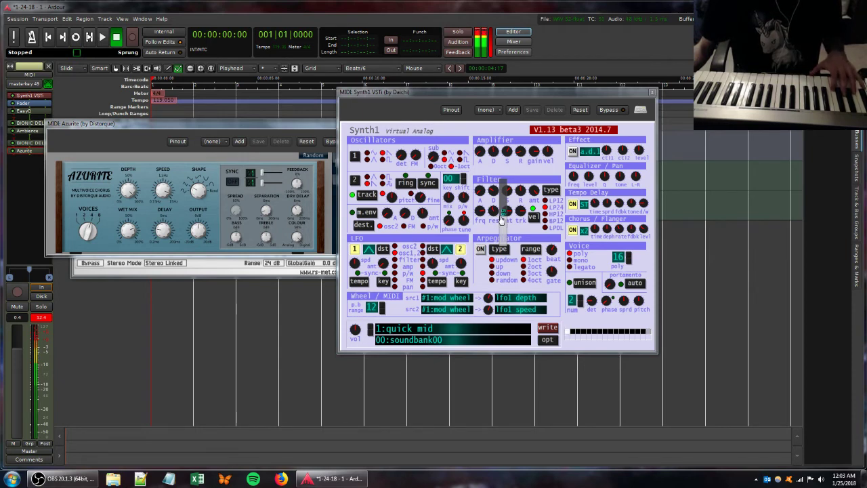
drag(483, 210, 496, 234)
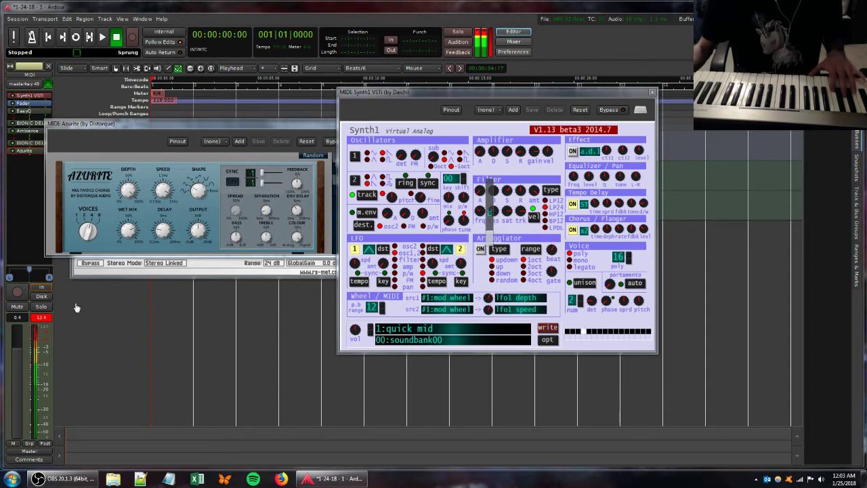
click(138, 233)
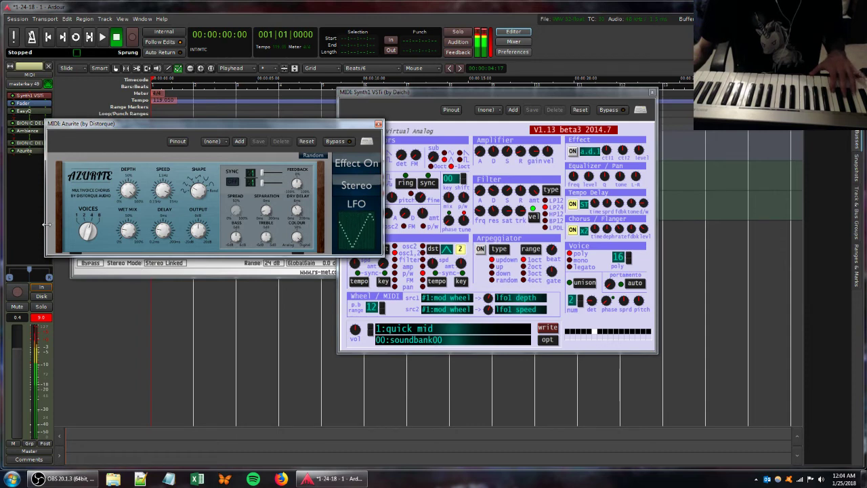
drag(17, 332, 19, 368)
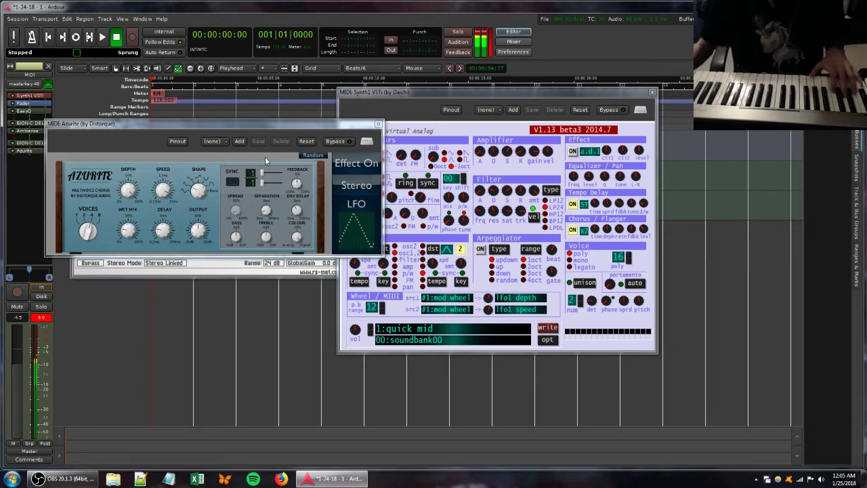
Step: Open the MIDI track's Ambience reverb and move the Azurite window so it overlaps the Ambience and Synth1 windows
double_click(27, 131)
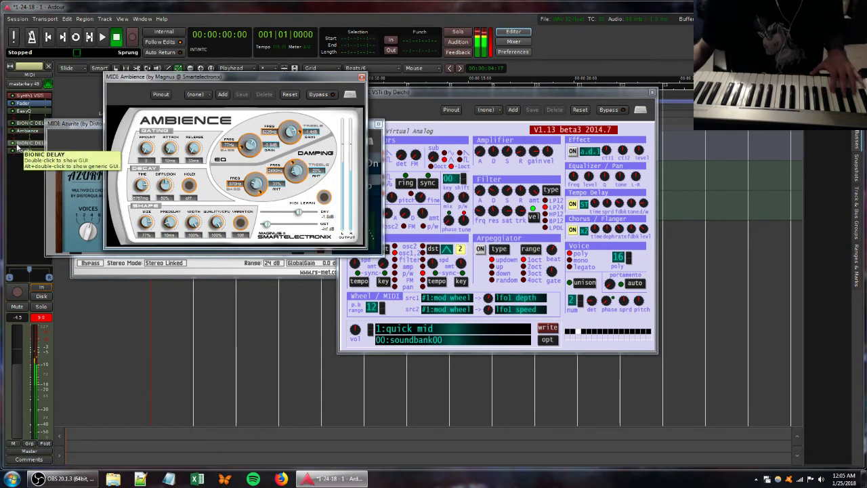
click(83, 124)
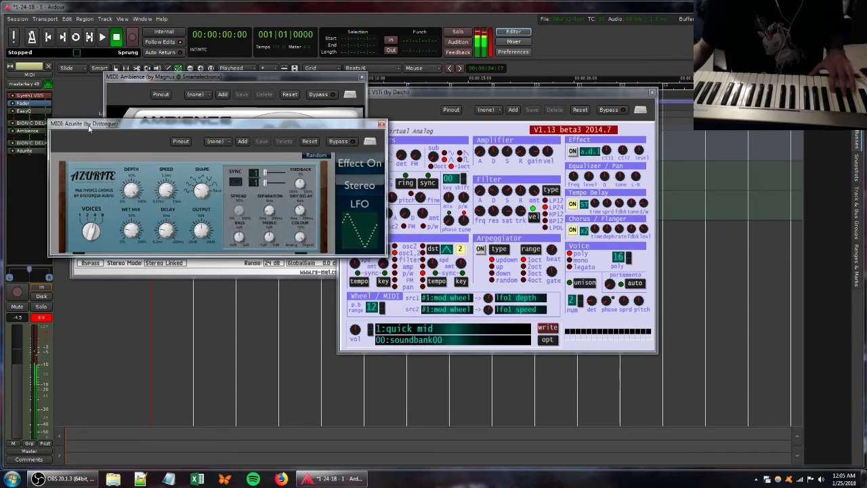
drag(82, 125, 179, 149)
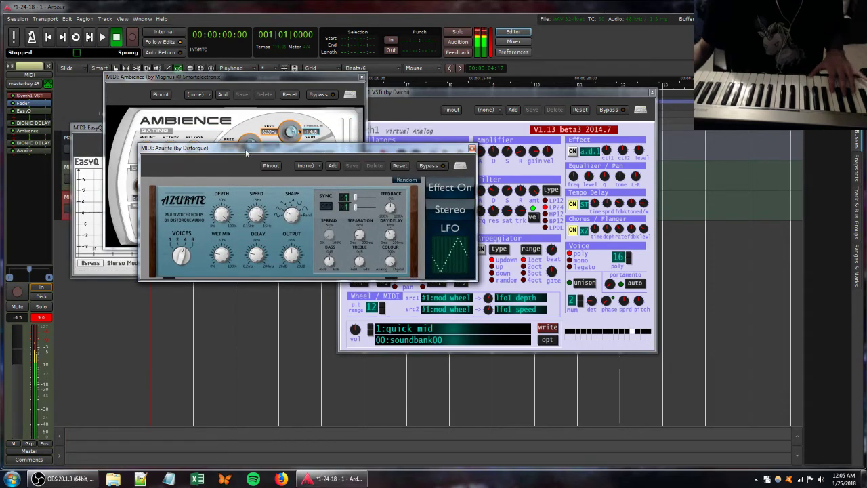
Step: Select the MIDI 2 track and lower its fader to -58.7 dB
click(68, 172)
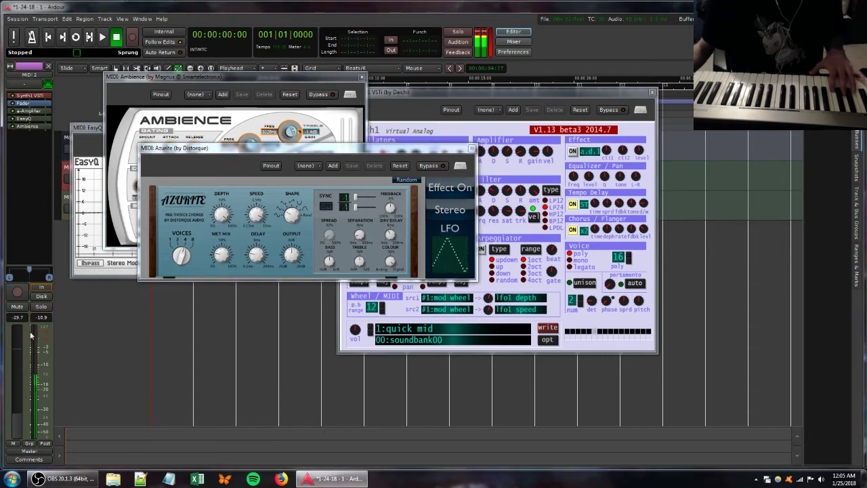
drag(18, 420, 23, 432)
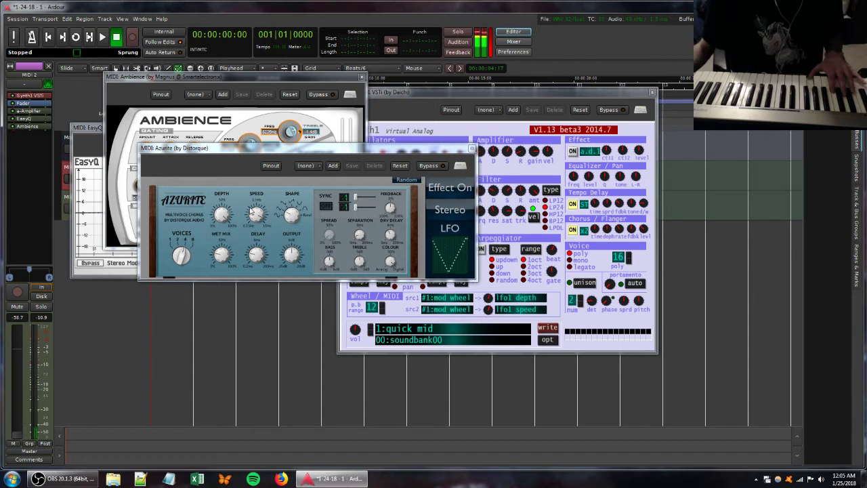
Step: Adjust the amplifier release in the MIDI track's Synth1
click(515, 155)
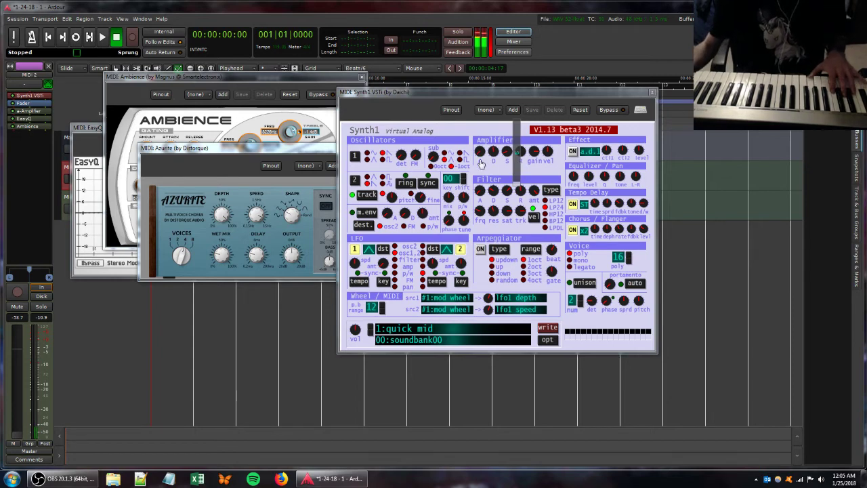
Step: On the MIDI track, set the second Bionic Delay's feedback to 18.00 and the first Bionic Delay's mix to 22.00
click(63, 197)
double_click(24, 143)
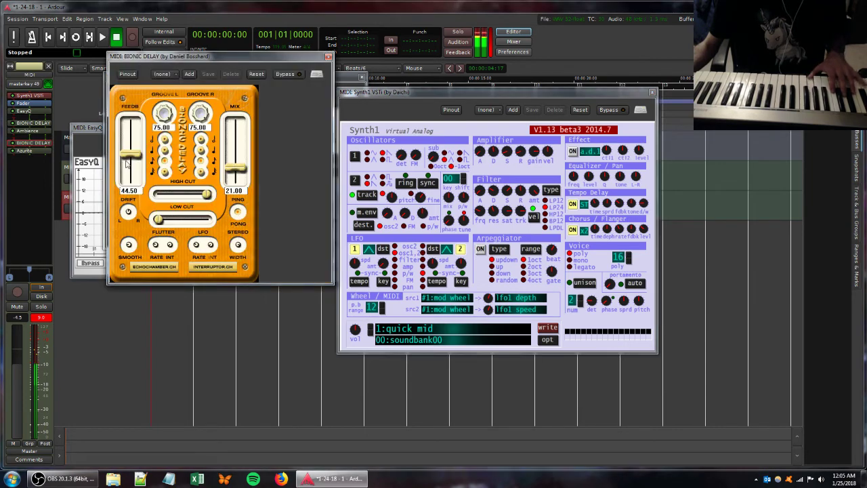
drag(129, 156, 136, 184)
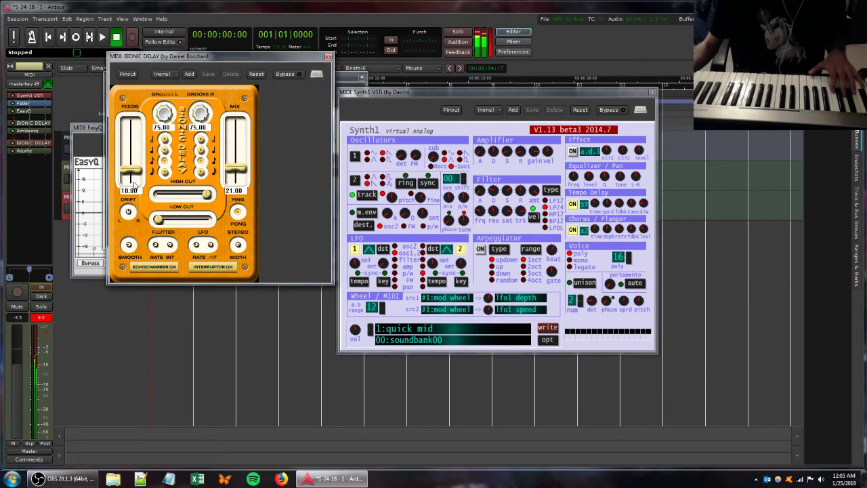
double_click(31, 124)
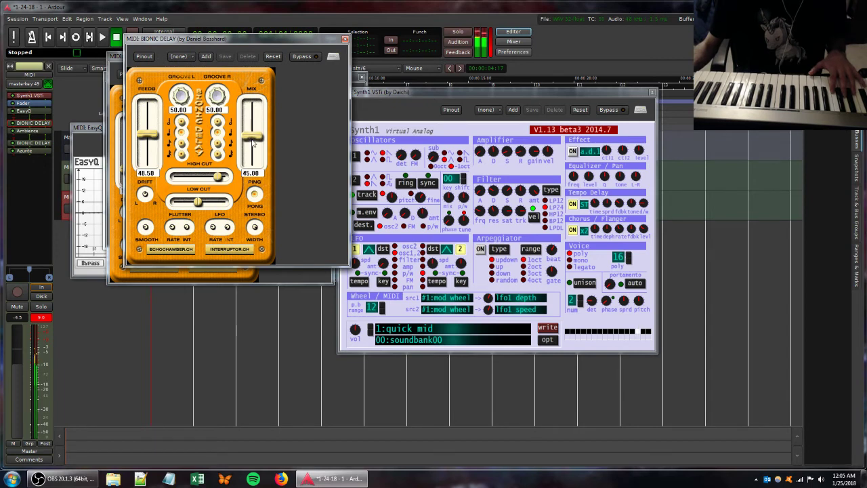
drag(254, 142, 256, 168)
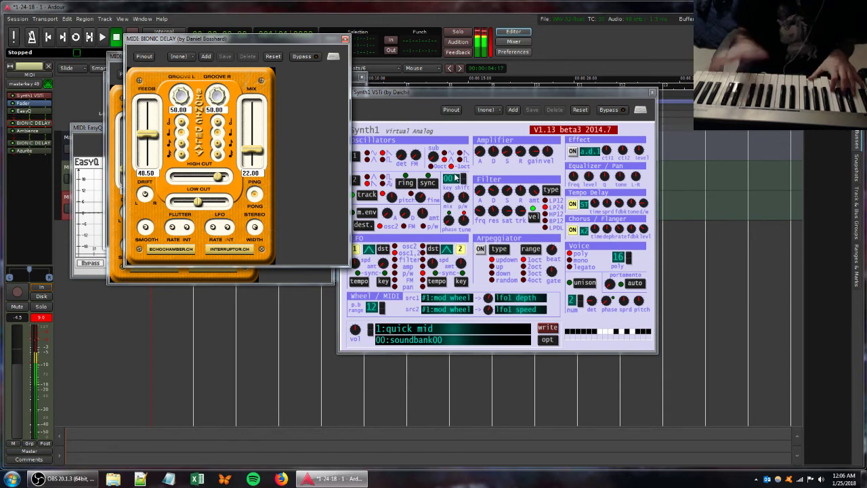
Step: Adjust the filter resonance and filter release in the MIDI track's Synth1
click(493, 210)
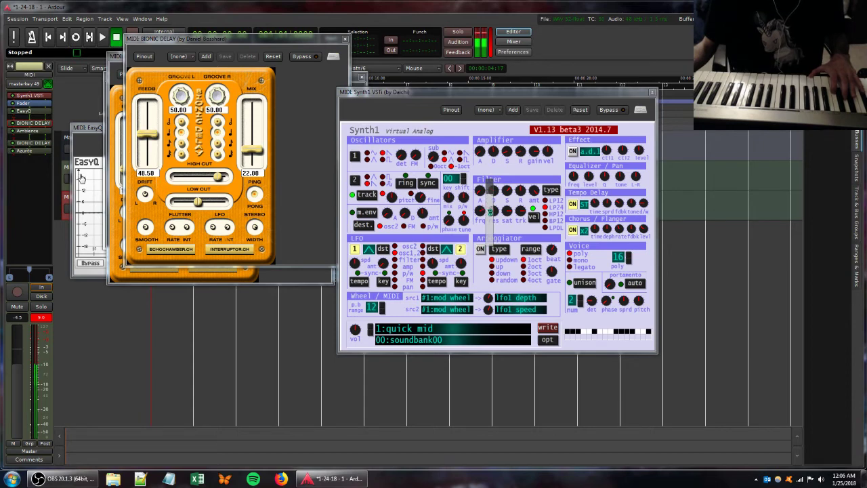
drag(520, 191, 521, 176)
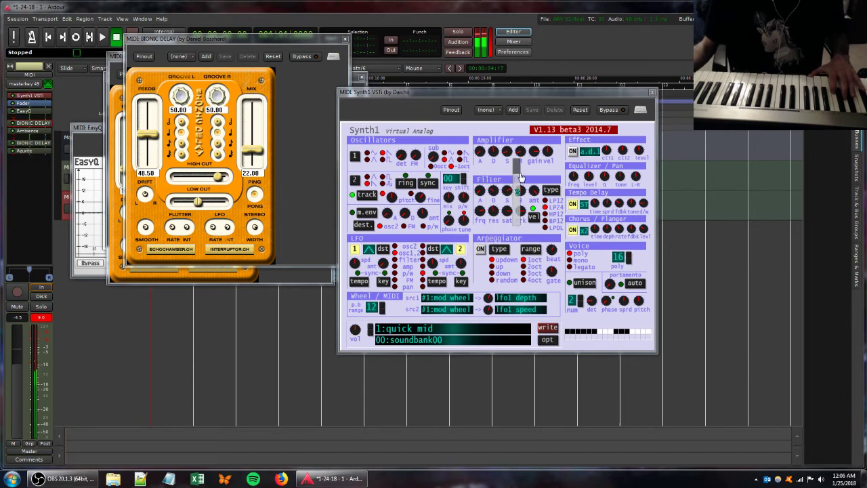
Step: Increase the MIDI 2 track's height and set its gain to -26.0 dB
drag(70, 191, 69, 204)
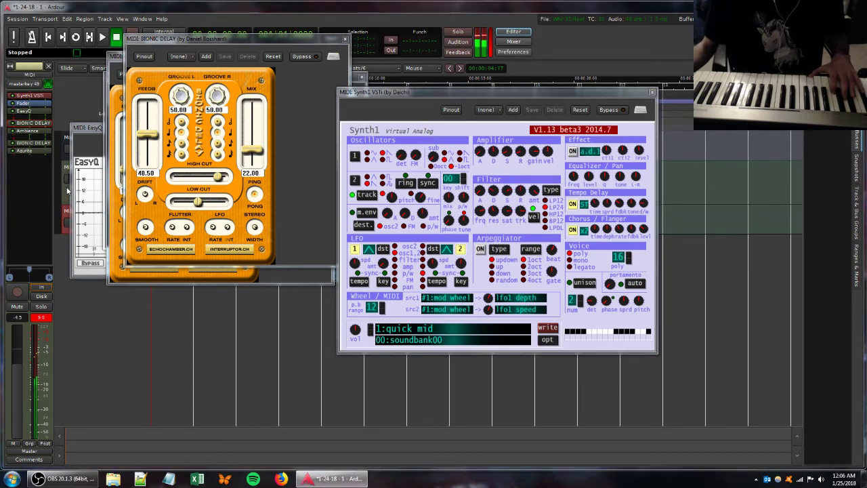
drag(15, 427, 17, 412)
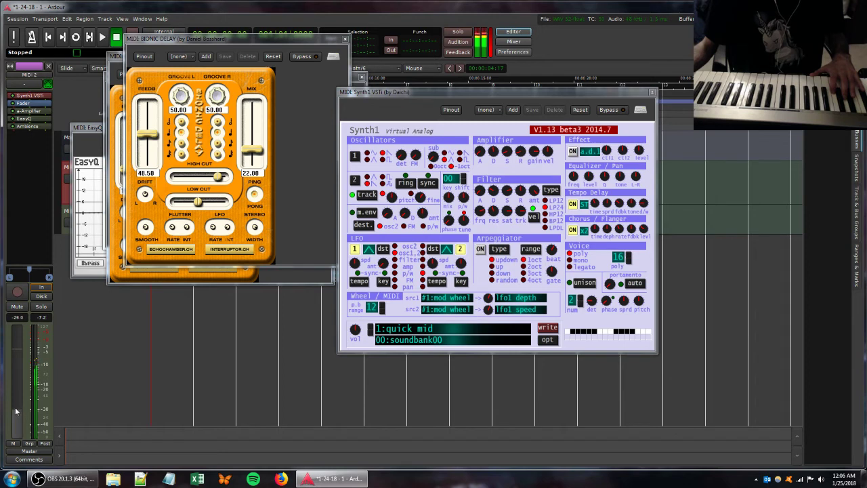
Step: Add one MIDI track with Synth1 VSTi as its instrument
right_click(63, 239)
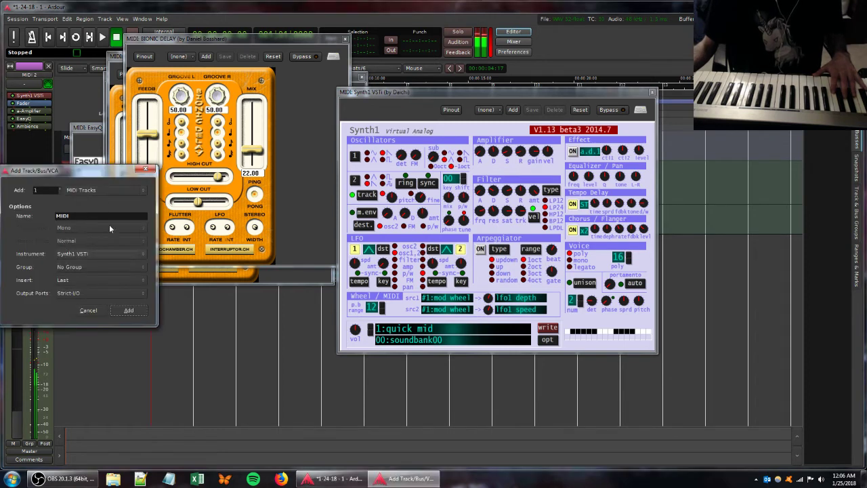
click(125, 310)
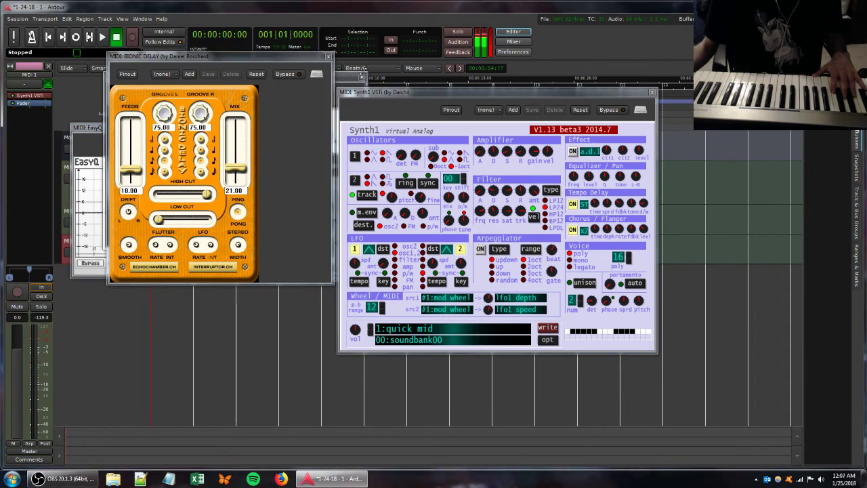
Step: Close the open Bionic Delay, Azurite, Synth1 and EasyQ plugin windows
click(328, 56)
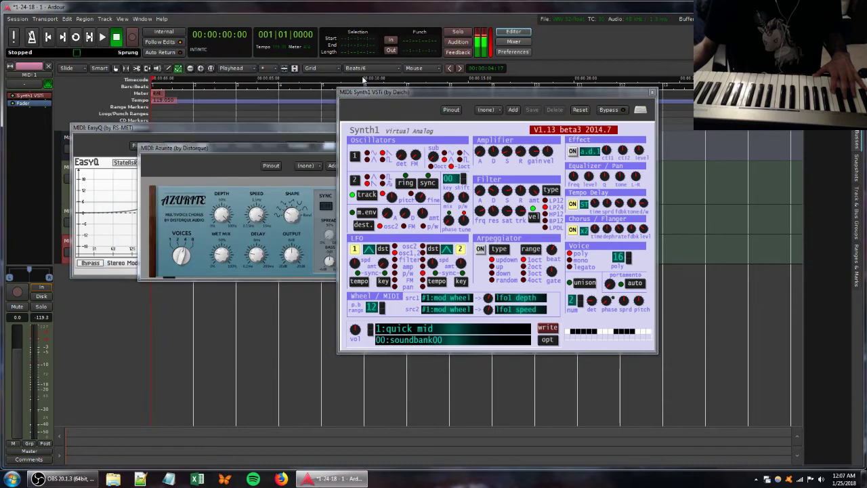
click(307, 148)
click(472, 150)
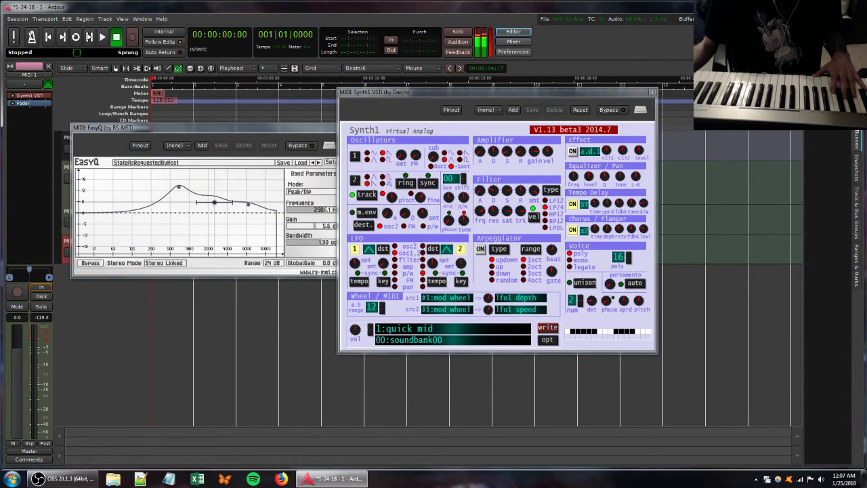
click(652, 93)
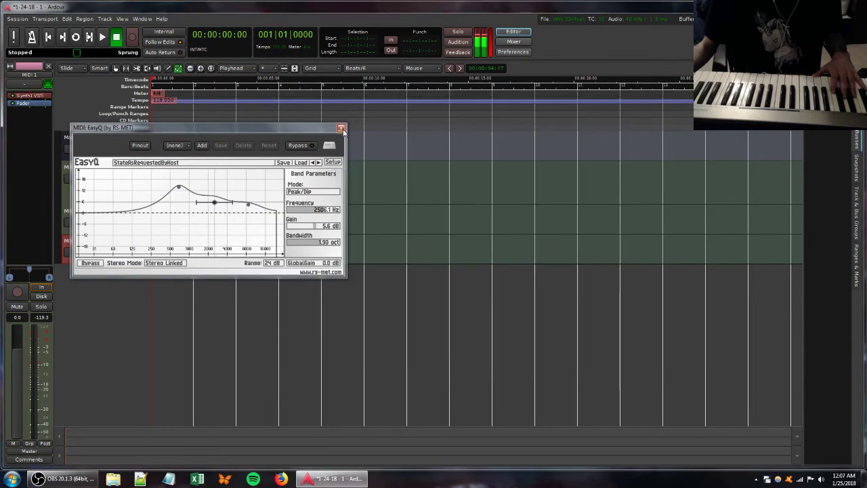
click(337, 128)
Step: Remove the original MIDI track from the session, keeping MIDI 1 and MIDI 2
right_click(78, 214)
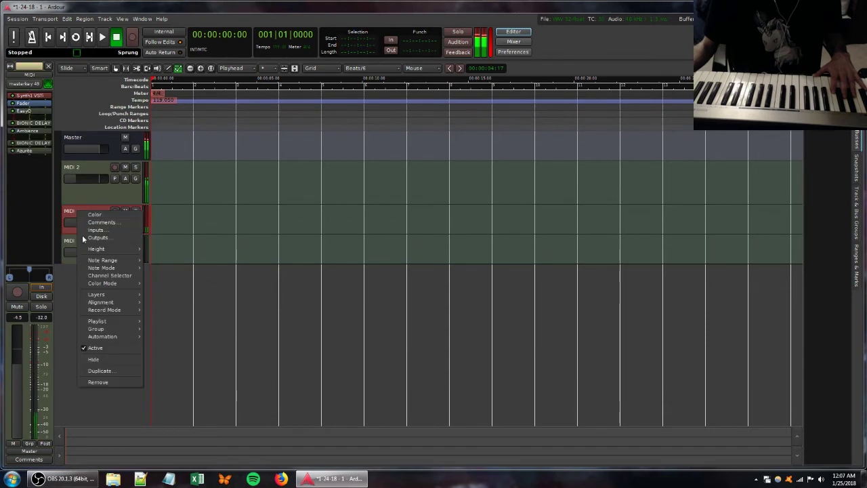
click(110, 383)
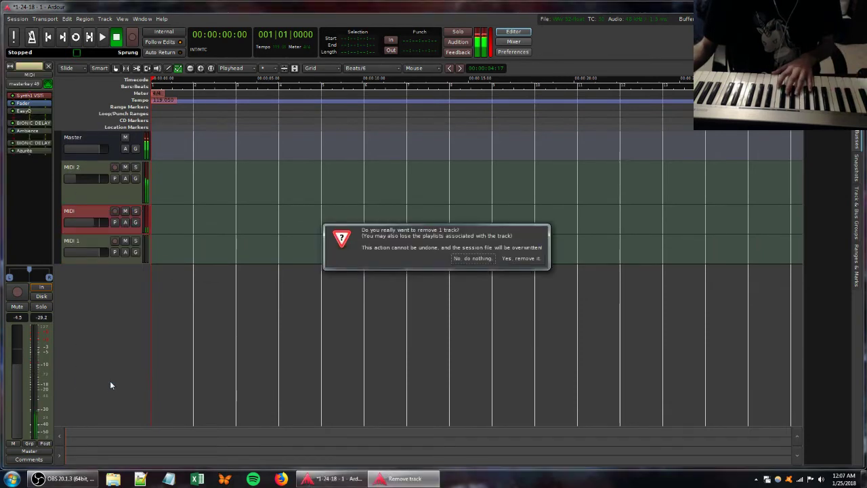
click(520, 258)
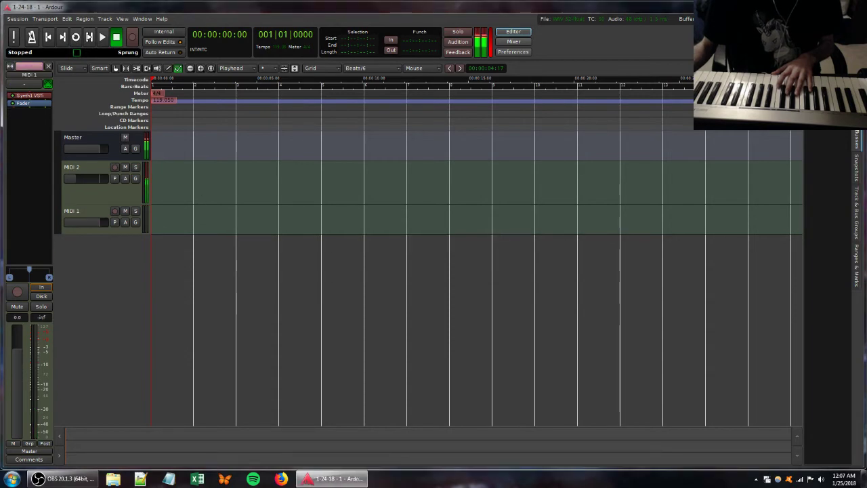
Step: Connect the MIDI 1 track's input to the masterkey 49 keyboard
click(29, 83)
click(35, 106)
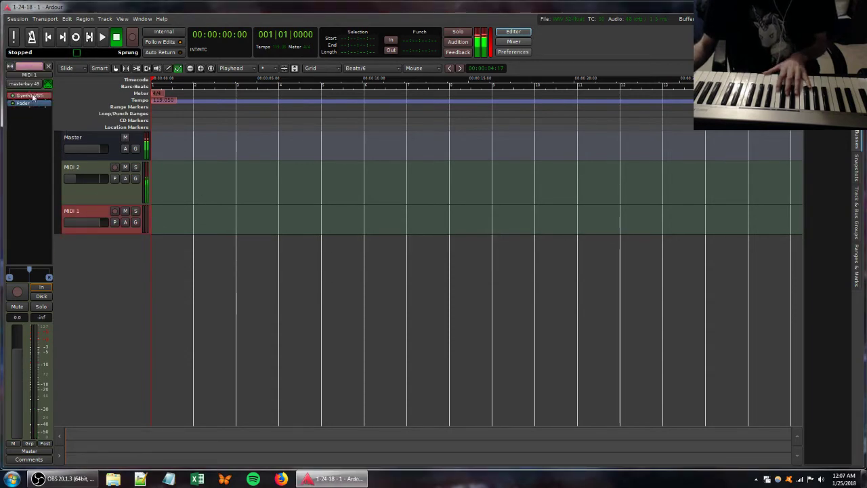
Step: Lower the filter resonance in MIDI 1's Synth1, move its window clear of the tracks, and reduce MIDI 2's gain
double_click(30, 103)
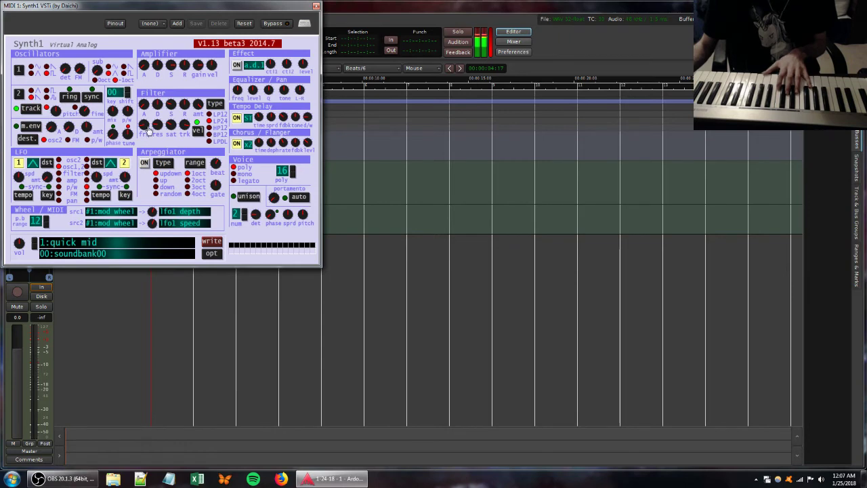
drag(154, 126, 155, 154)
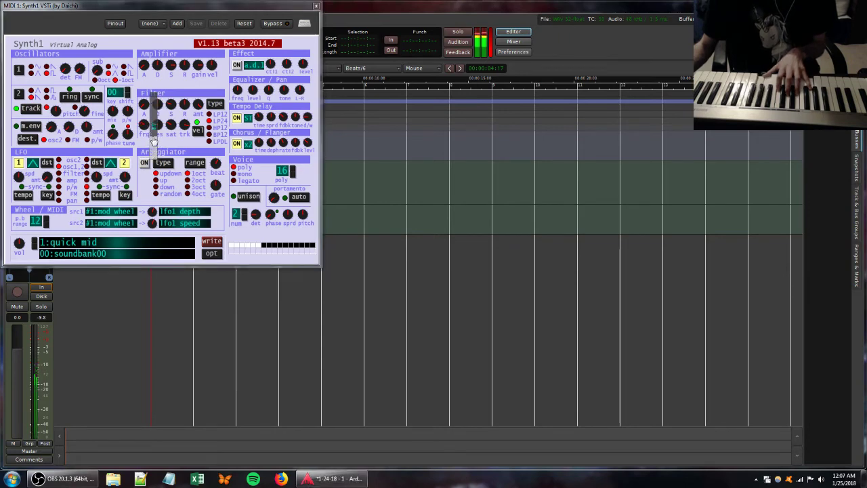
drag(153, 140, 153, 135)
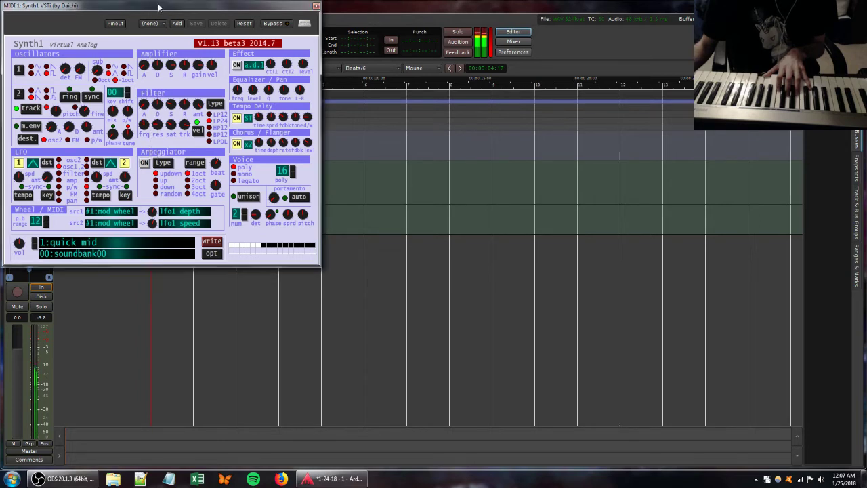
drag(170, 8, 431, 69)
drag(72, 179, 69, 177)
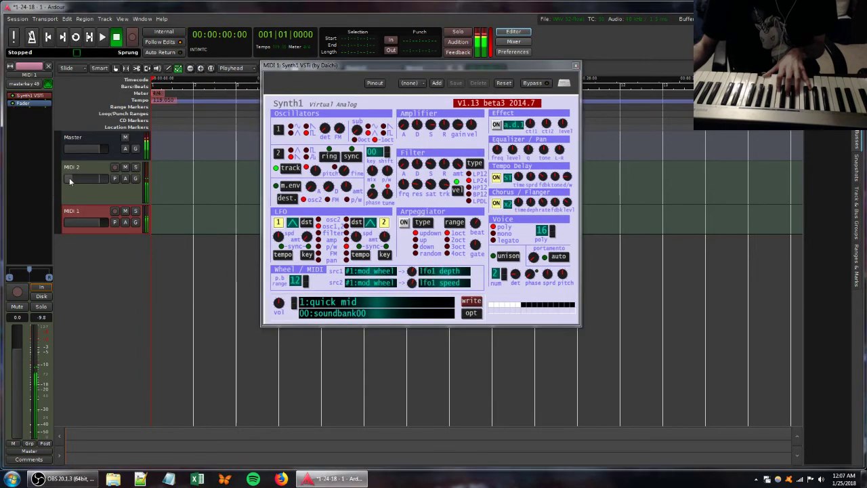
Step: Add another MIDI track with Synth1 VSTi and connect its input to the masterkey 49 keyboard
double_click(88, 258)
click(138, 324)
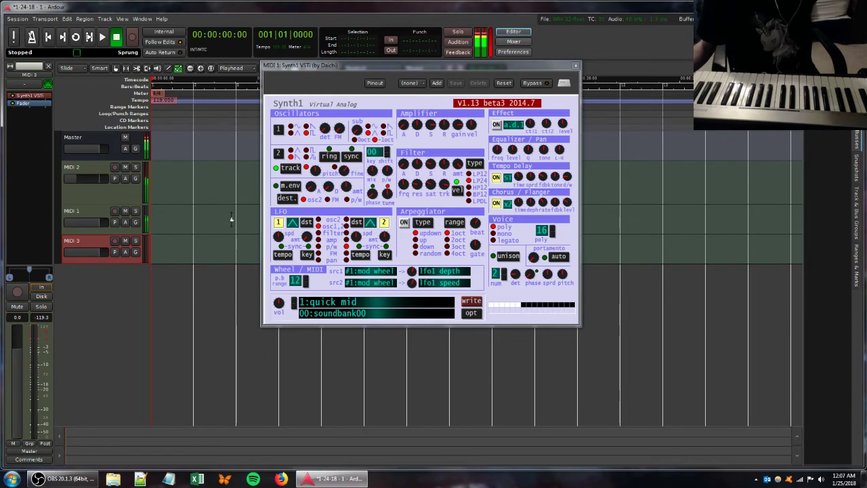
click(29, 84)
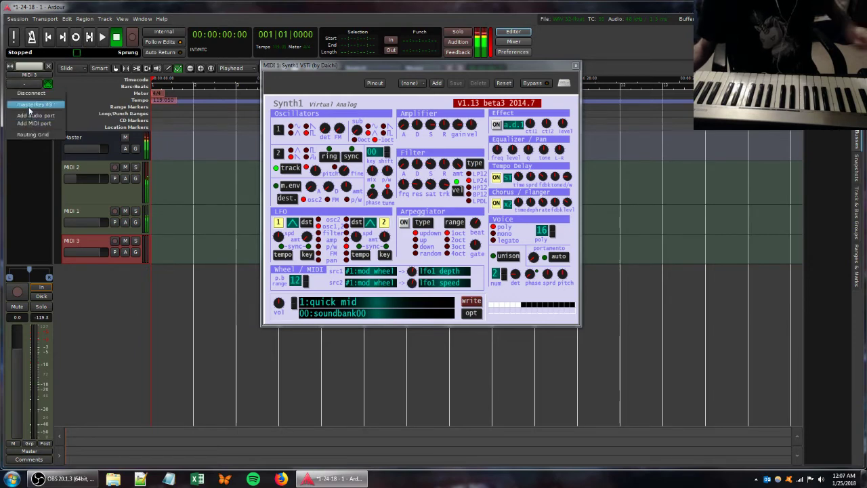
click(30, 107)
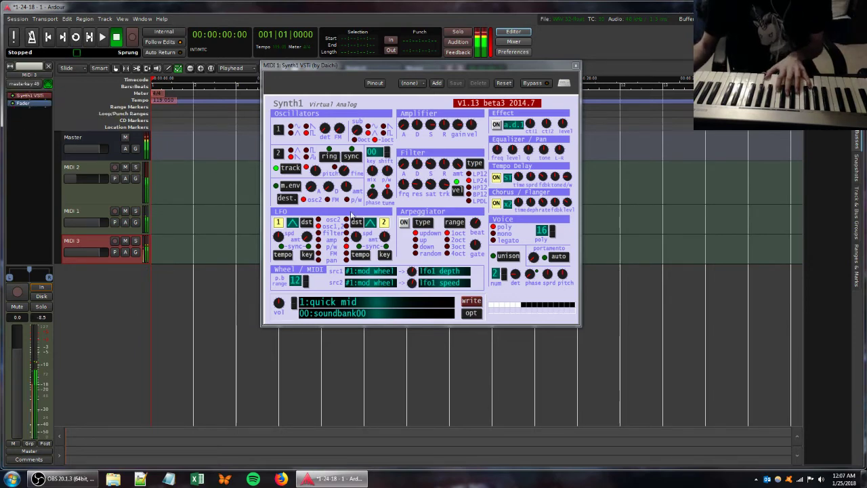
Step: Adjust the filter and the sub-oscillator level in MIDI 1's Synth1
drag(443, 165, 415, 185)
drag(353, 129, 350, 121)
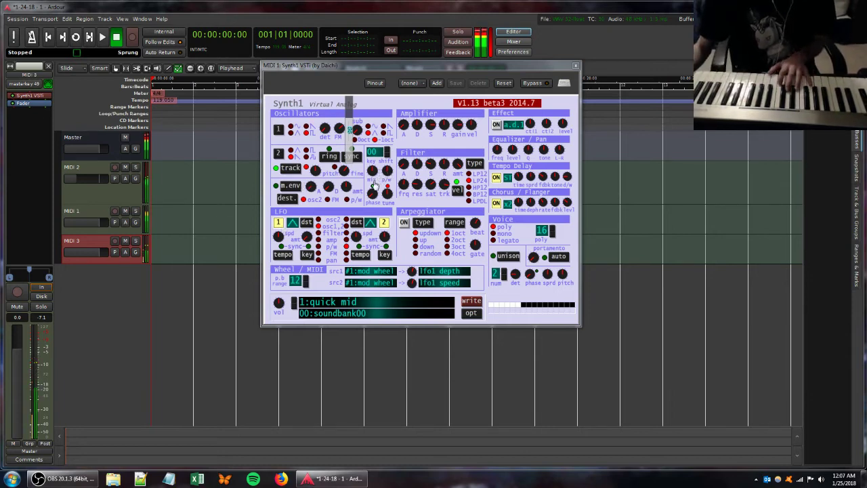
Step: Set the MIDI 1 track's gain to -26.5 dB
click(77, 214)
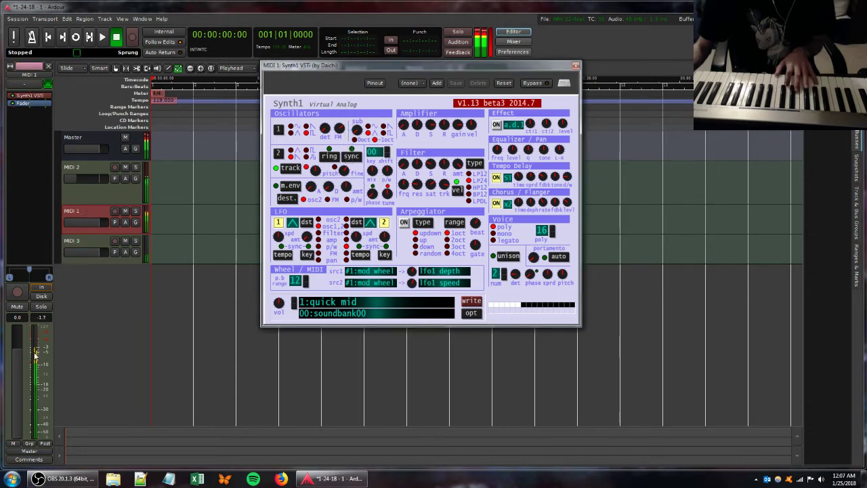
drag(21, 354, 19, 373)
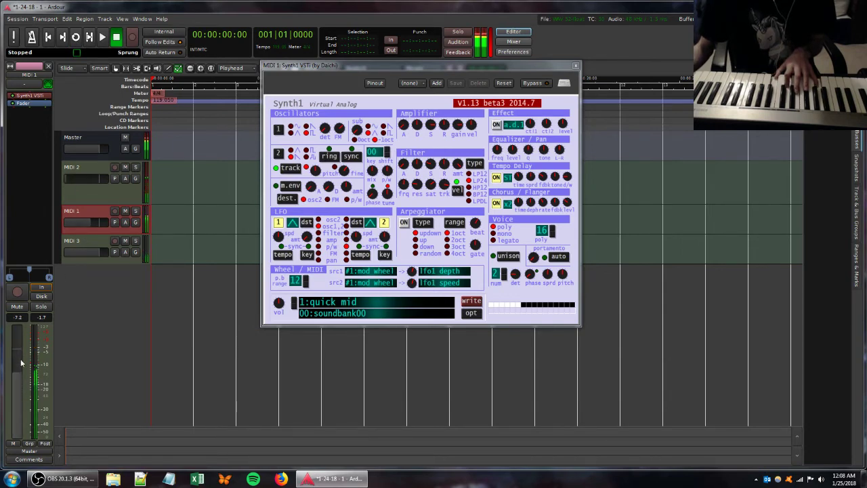
drag(20, 380, 20, 406)
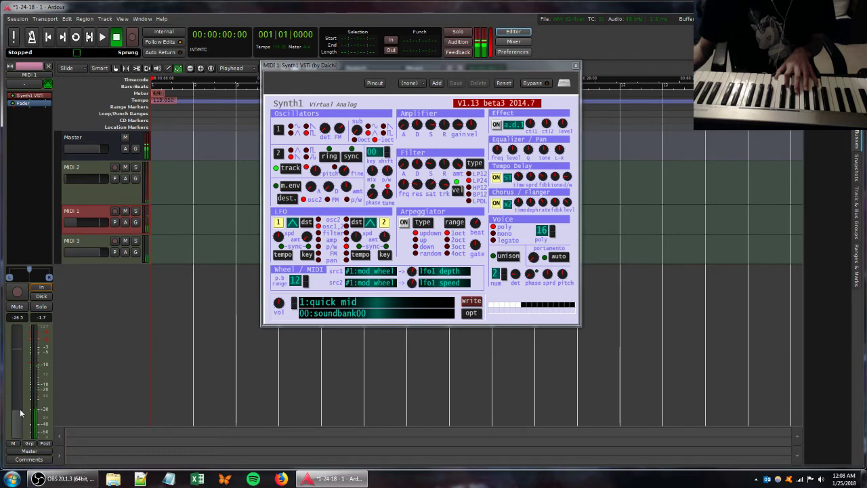
Step: Remove the MIDI 2 track from the session
click(90, 246)
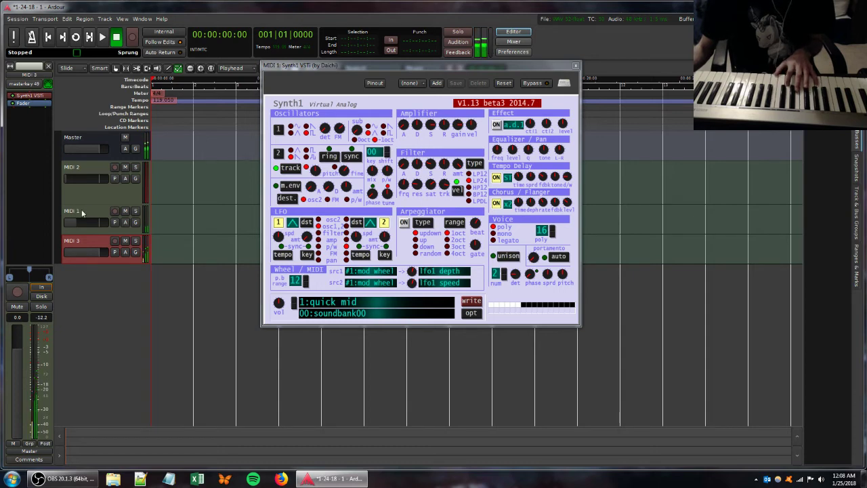
click(88, 167)
right_click(82, 168)
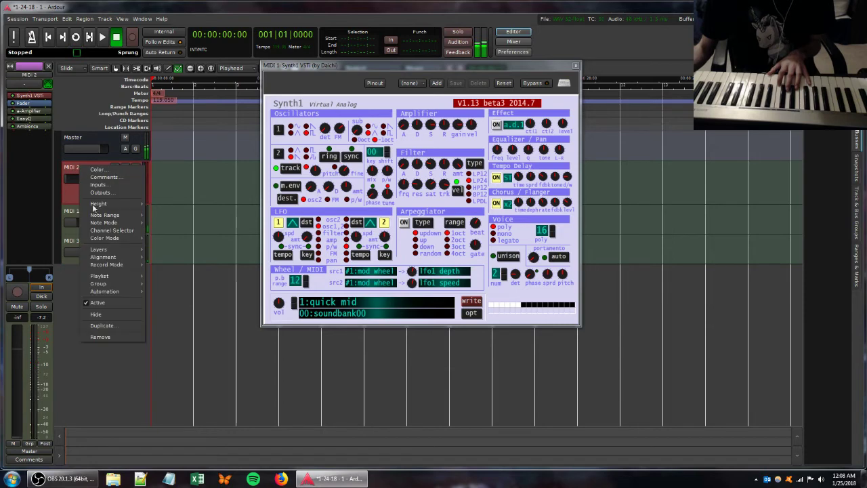
click(119, 336)
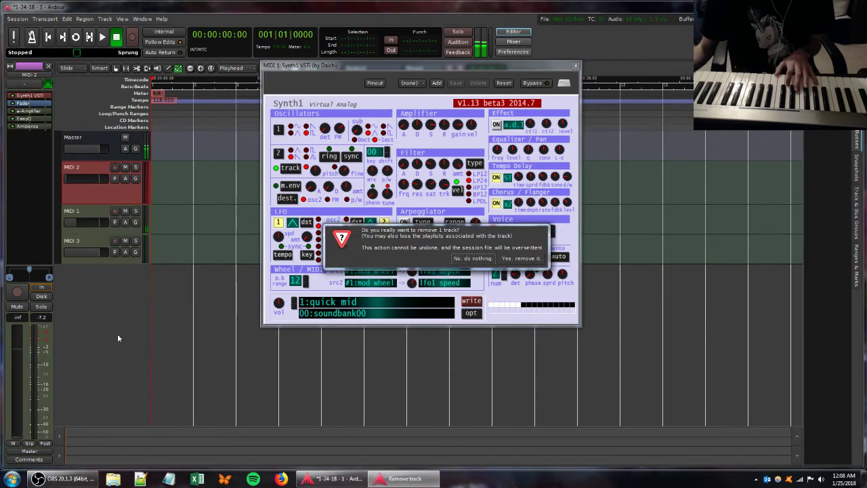
click(521, 258)
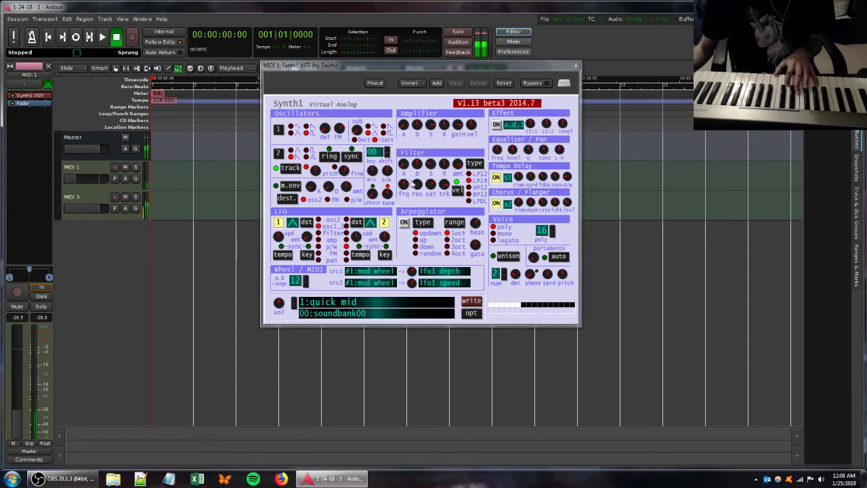
Step: Turn down the filter resonance in MIDI 1's Synth1 and close its window
mouse_move(416, 186)
mouse_down()
mouse_move(416, 178)
mouse_move(416, 190)
mouse_up()
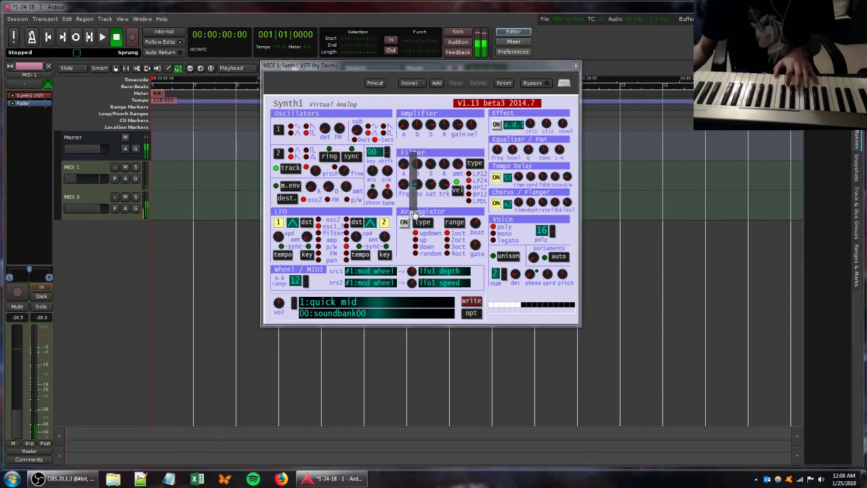
click(574, 68)
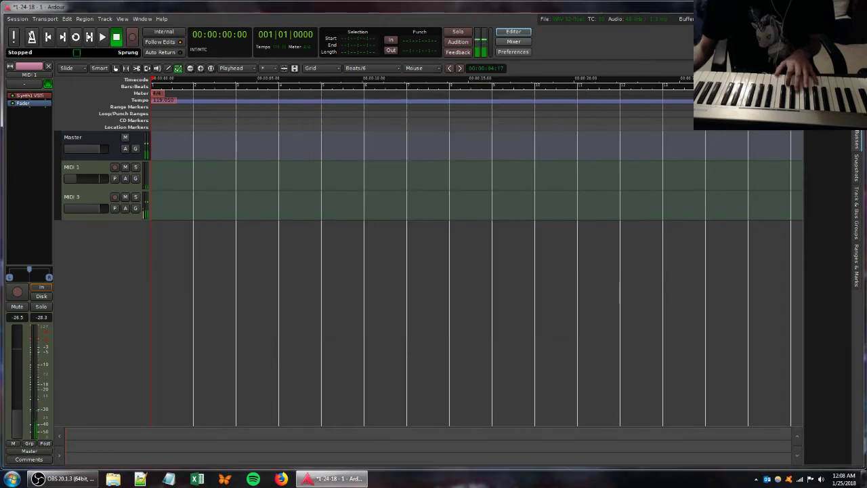
Step: Add the DensitymkII compressor to the MIDI 3 track and move its window clear of the track's processor list
click(80, 197)
right_click(11, 117)
mouse_move(34, 120)
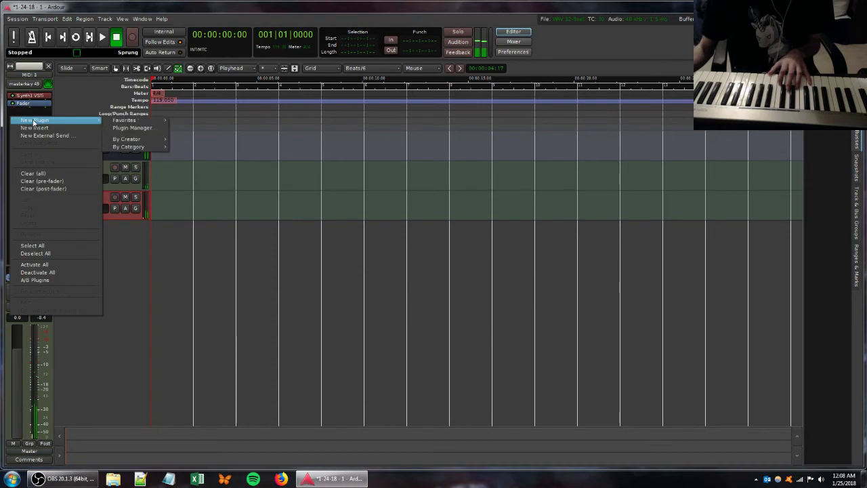
mouse_move(153, 122)
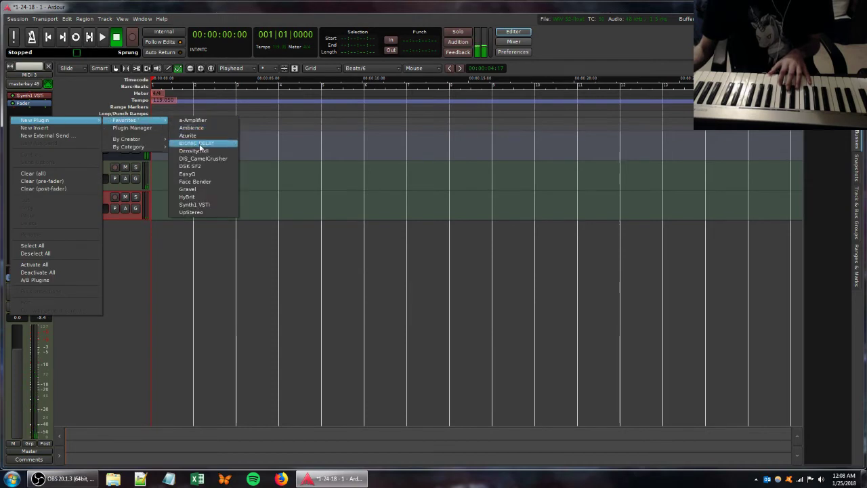
click(195, 151)
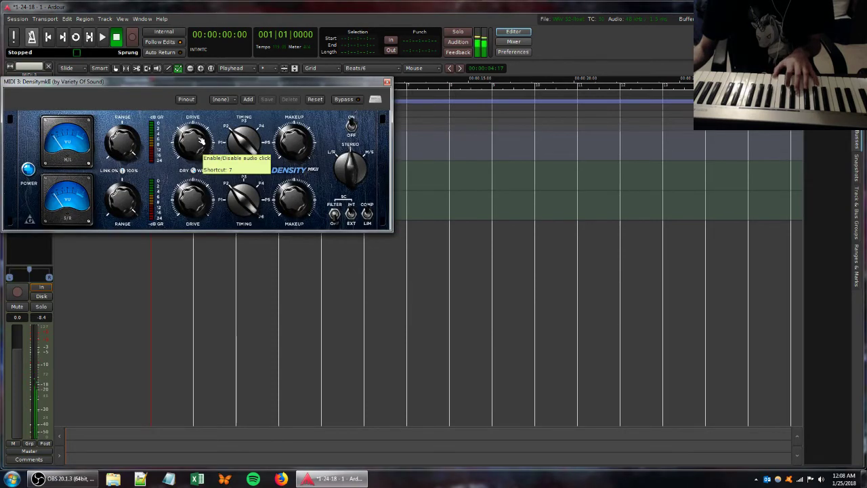
drag(206, 84, 275, 116)
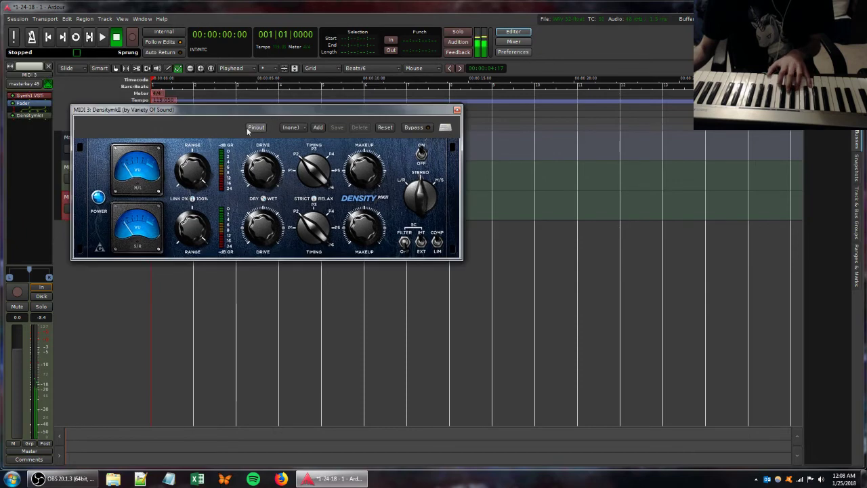
drag(201, 111, 248, 126)
Step: Adjust the filter key tracking and the amplifier gain in MIDI 3's Synth1
click(22, 98)
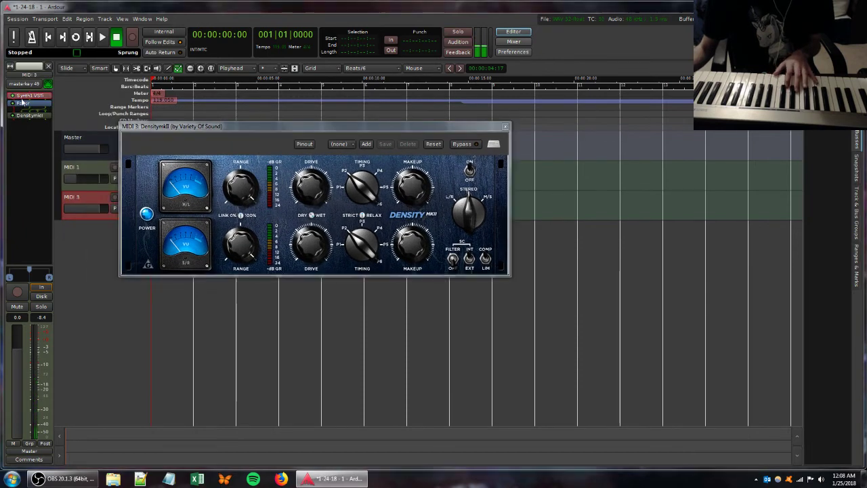
double_click(25, 97)
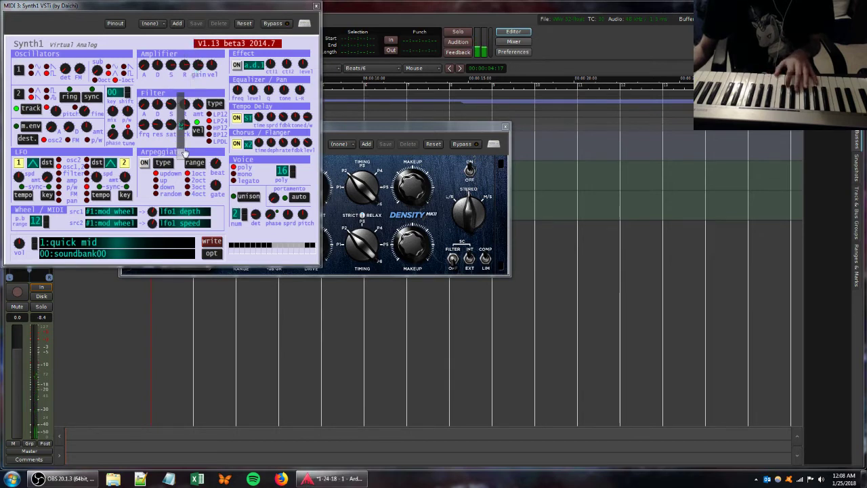
click(315, 7)
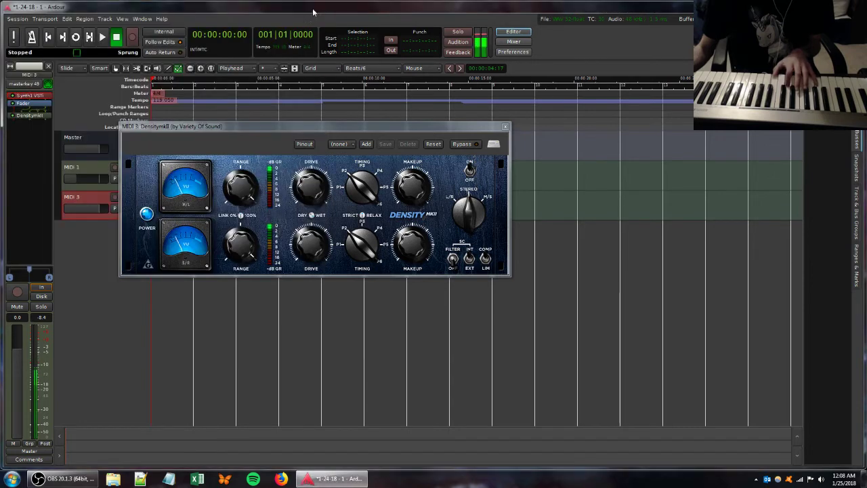
double_click(45, 96)
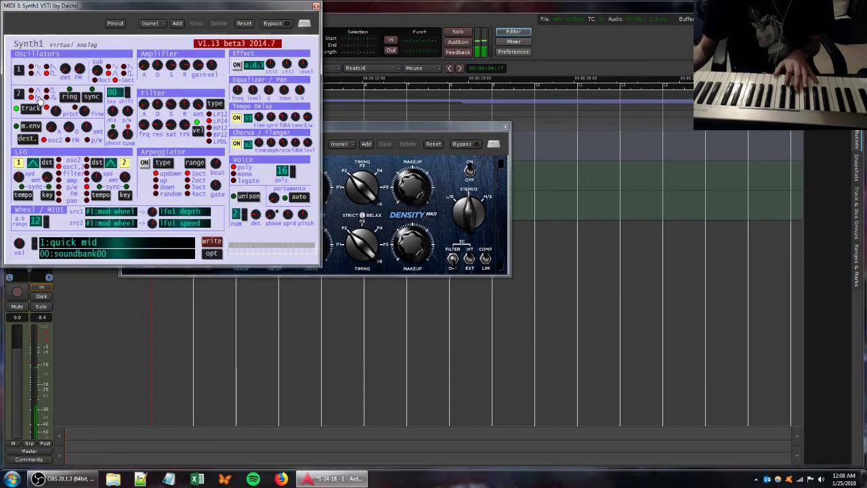
drag(171, 109, 181, 136)
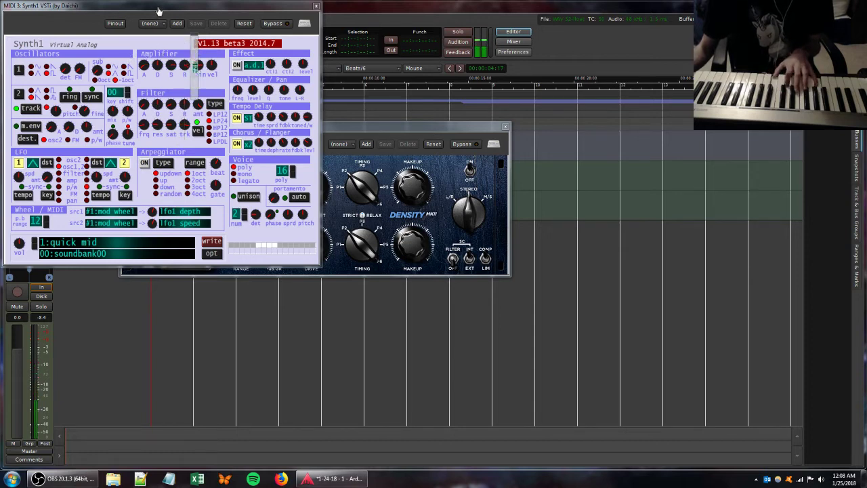
drag(157, 11, 231, 46)
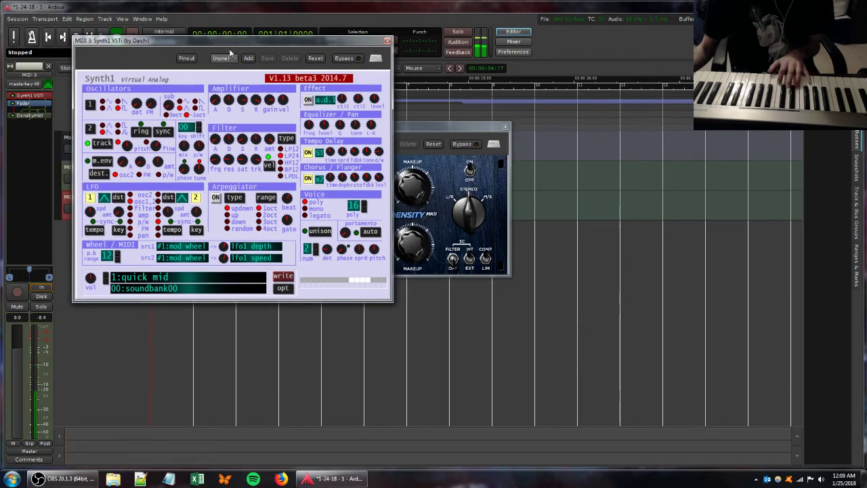
right_click(34, 132)
mouse_move(60, 136)
mouse_move(155, 136)
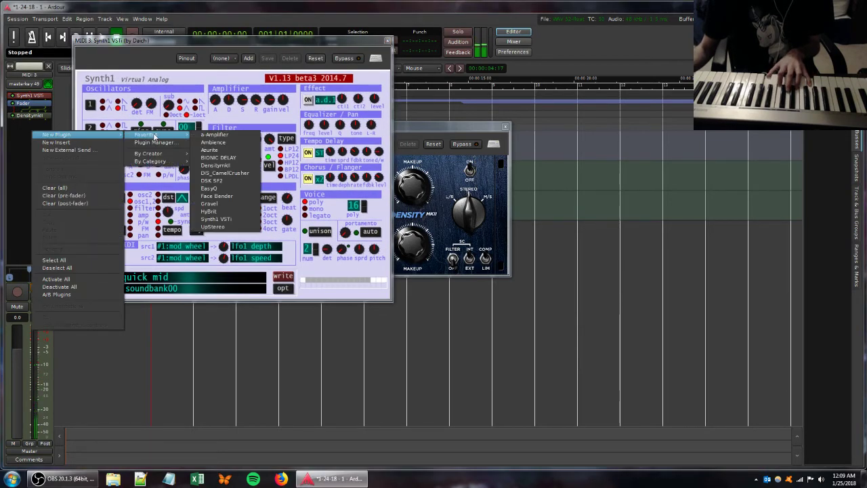
click(57, 120)
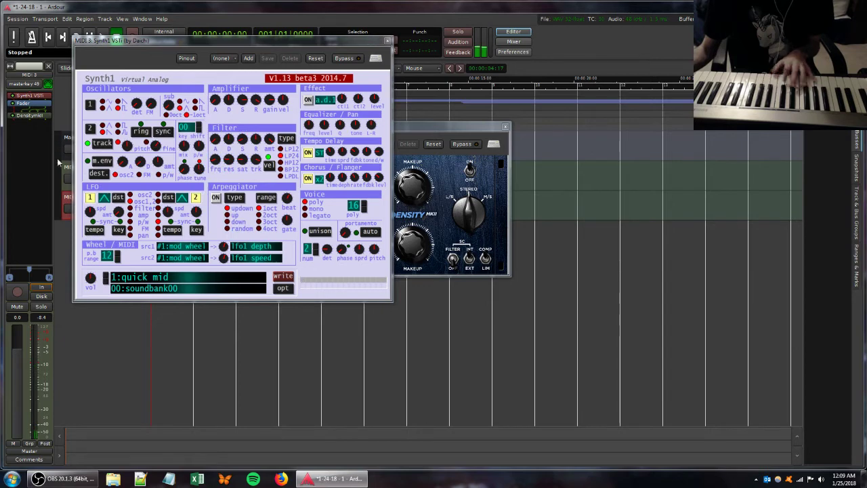
Step: Set the MIDI 1 track's gain to -5.4 dB and close MIDI 3's Synth1 and DensitymkII windows
drag(202, 46, 276, 75)
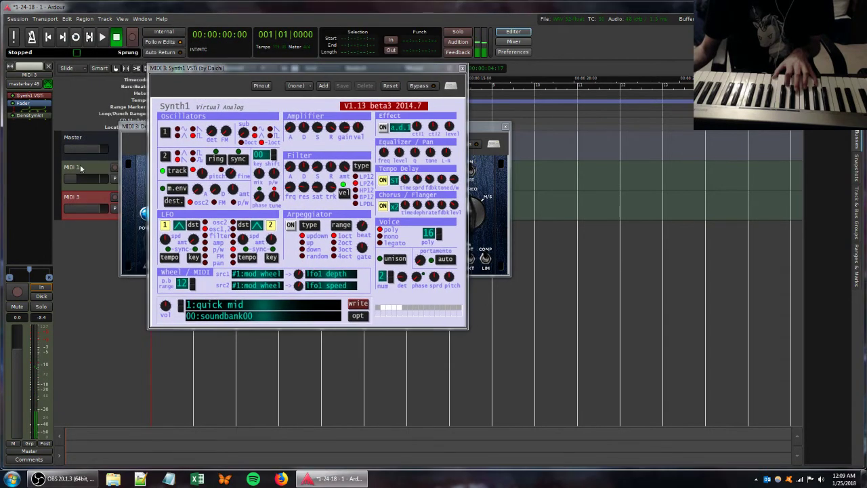
click(73, 180)
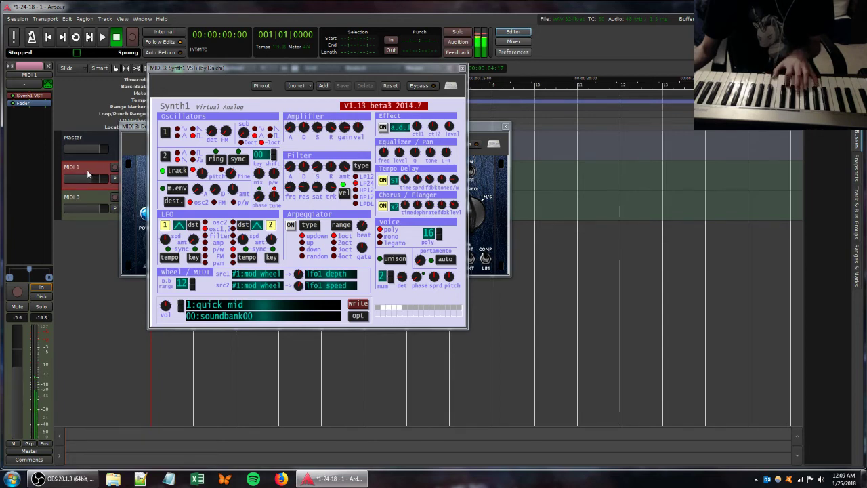
click(463, 69)
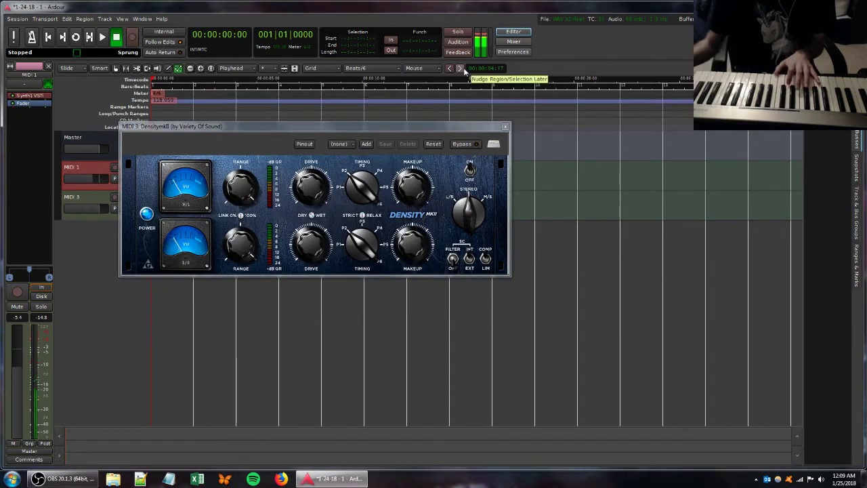
click(79, 199)
click(505, 126)
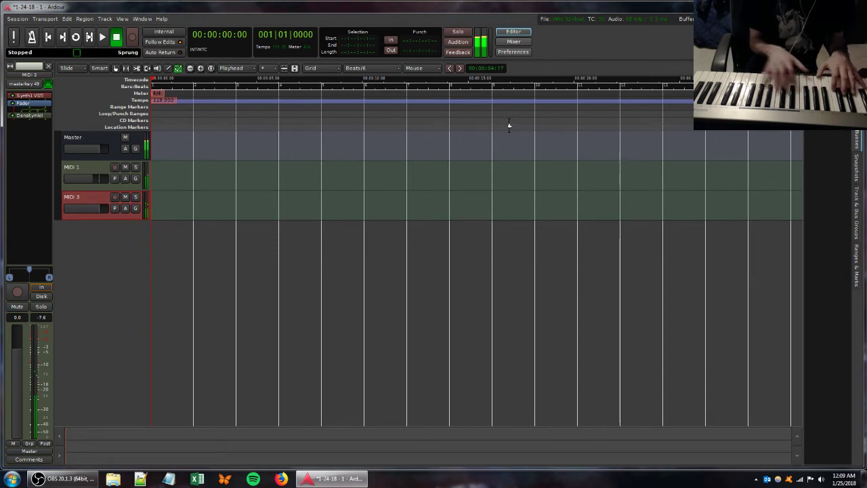
Step: Reopen MIDI 3's Synth1 and adjust its filter resonance, filter envelope decay and amplifier gain
double_click(30, 96)
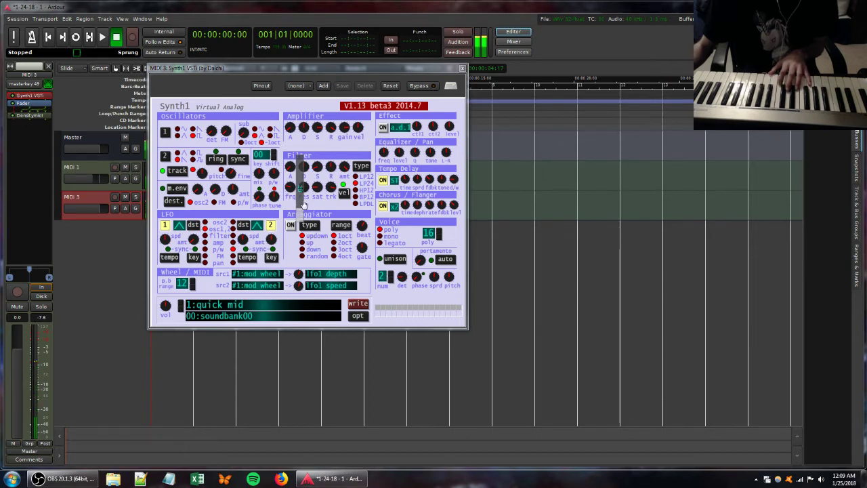
drag(314, 170, 305, 212)
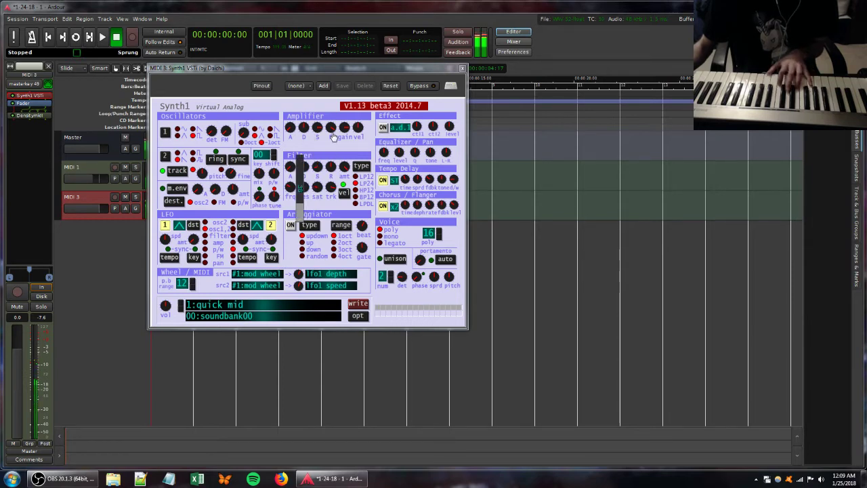
drag(343, 131, 343, 115)
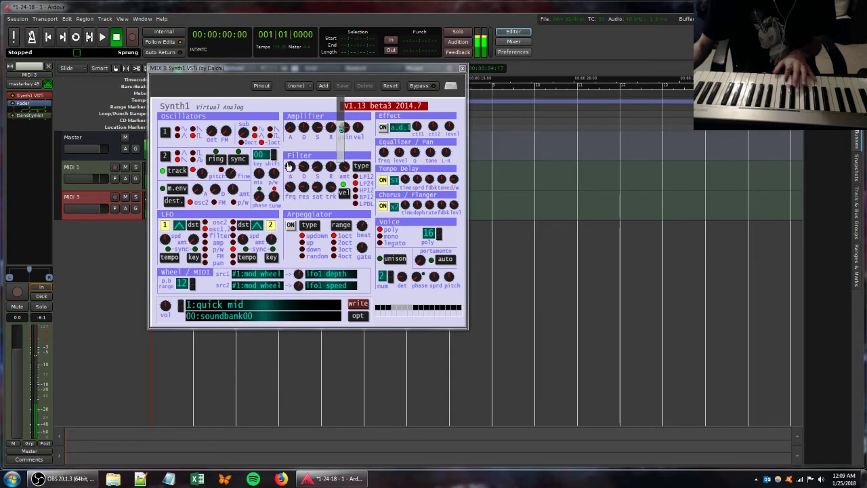
mouse_move(304, 167)
mouse_down()
mouse_move(305, 206)
mouse_move(302, 167)
mouse_move(322, 190)
mouse_move(343, 166)
mouse_move(277, 174)
mouse_move(302, 170)
mouse_up()
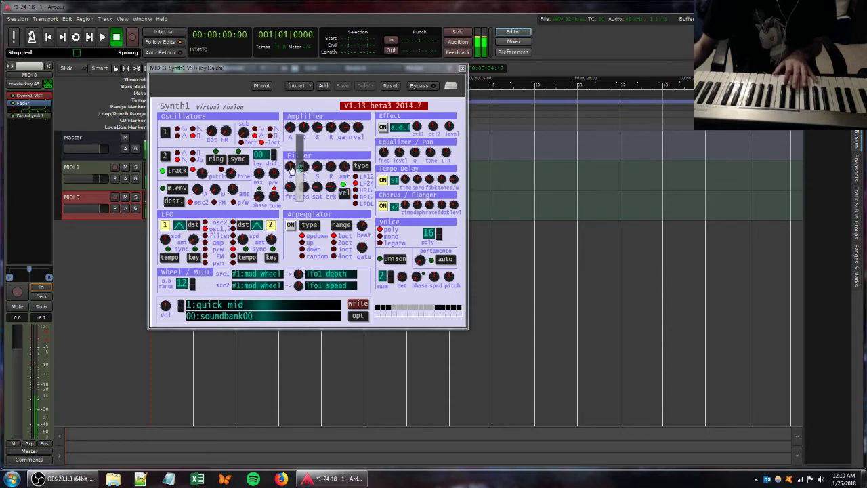
mouse_move(338, 192)
mouse_down()
mouse_move(340, 180)
mouse_move(330, 205)
mouse_up()
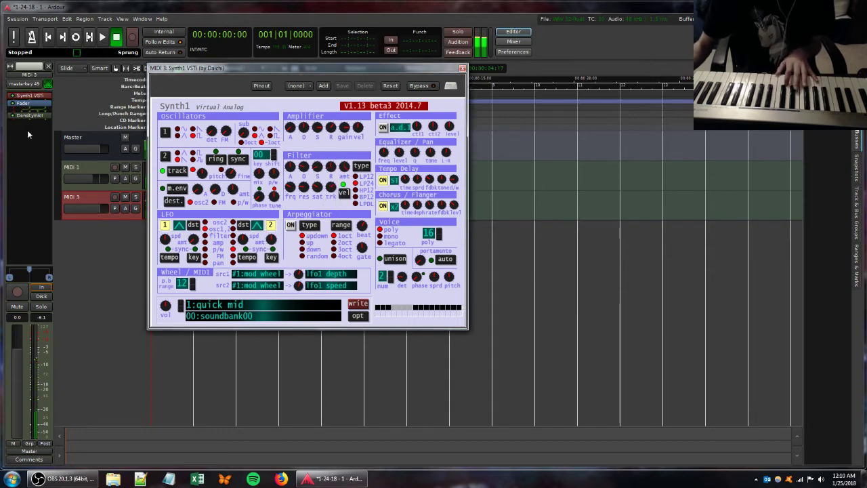
Step: Add the Ambience reverb after DensitymkII on MIDI 3, raising its dry level to -7.4 dB and lowering the wet level
right_click(27, 131)
mouse_move(82, 134)
mouse_move(154, 138)
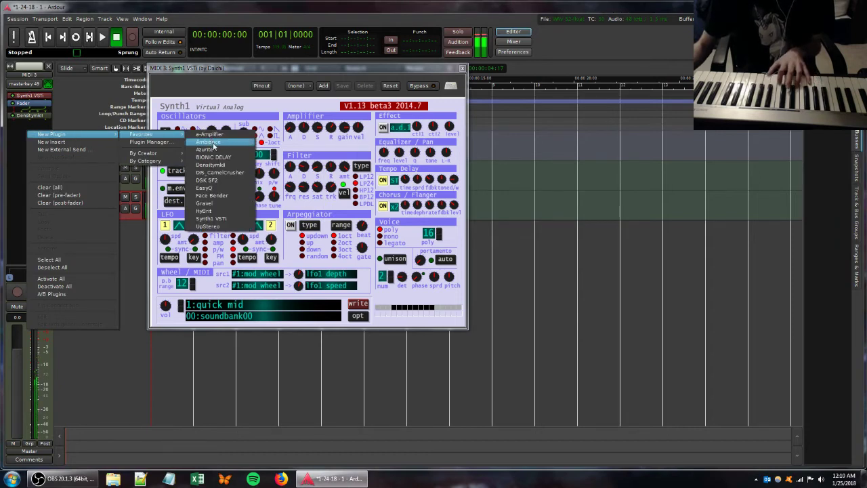
click(212, 142)
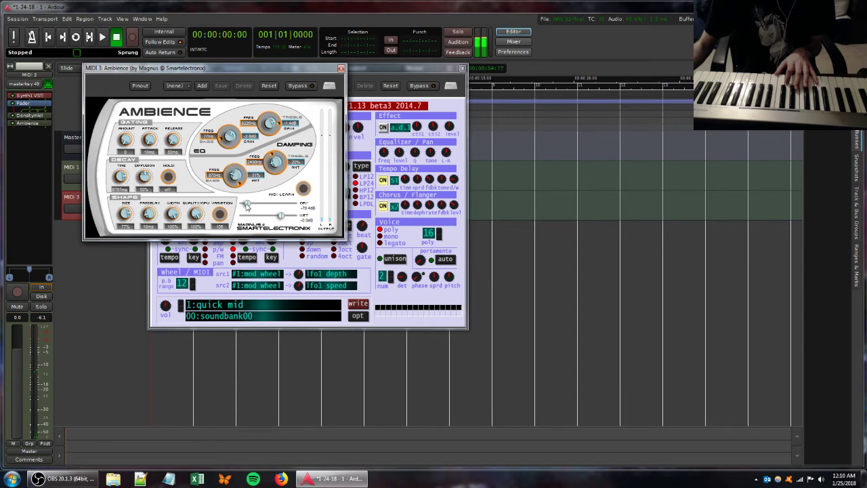
drag(246, 204, 268, 216)
click(377, 72)
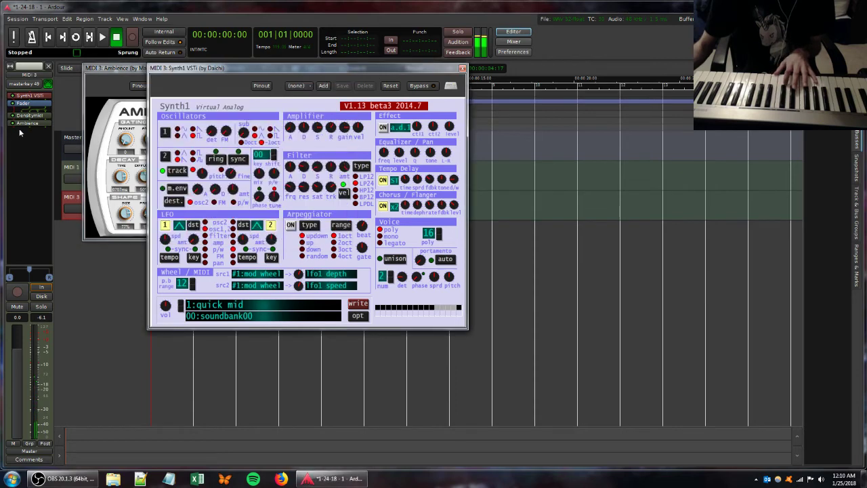
Step: Add EasyQ to MIDI 3 with a high-frequency boost and a dip of about -11.6 dB near 1257 Hz
right_click(29, 136)
mouse_move(54, 139)
mouse_move(142, 139)
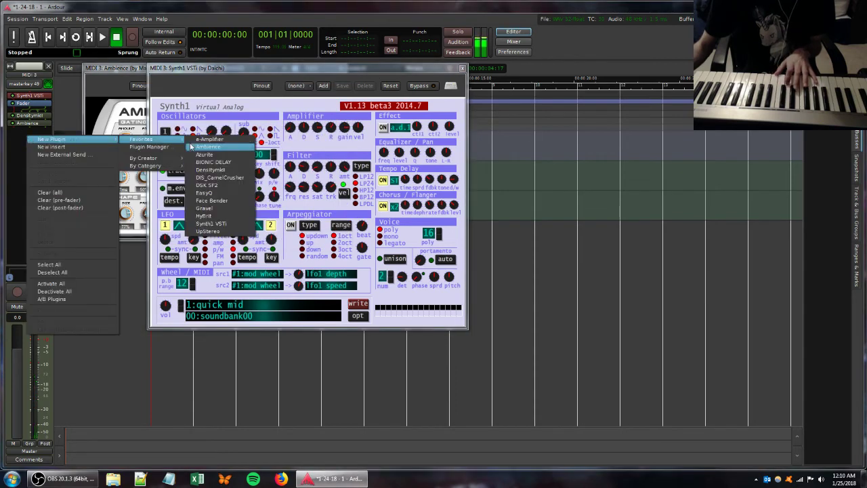
click(208, 196)
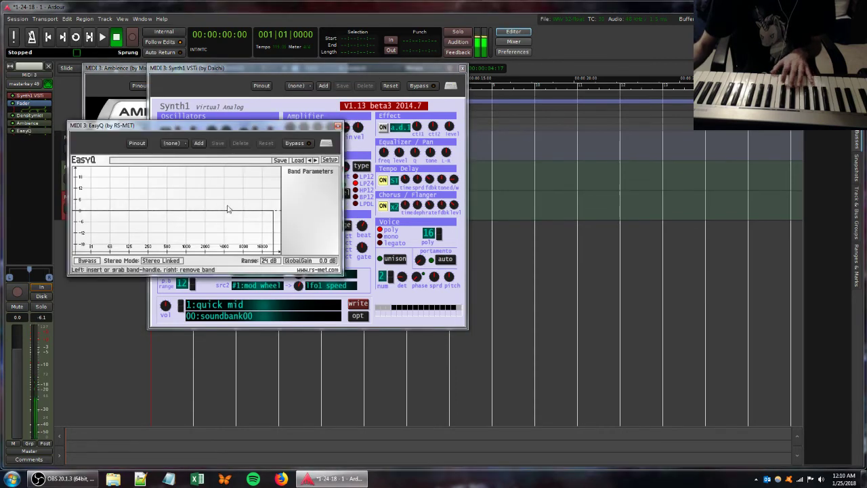
double_click(232, 204)
drag(233, 203, 259, 188)
double_click(200, 224)
mouse_move(199, 223)
mouse_down()
mouse_move(186, 235)
mouse_move(193, 233)
mouse_up()
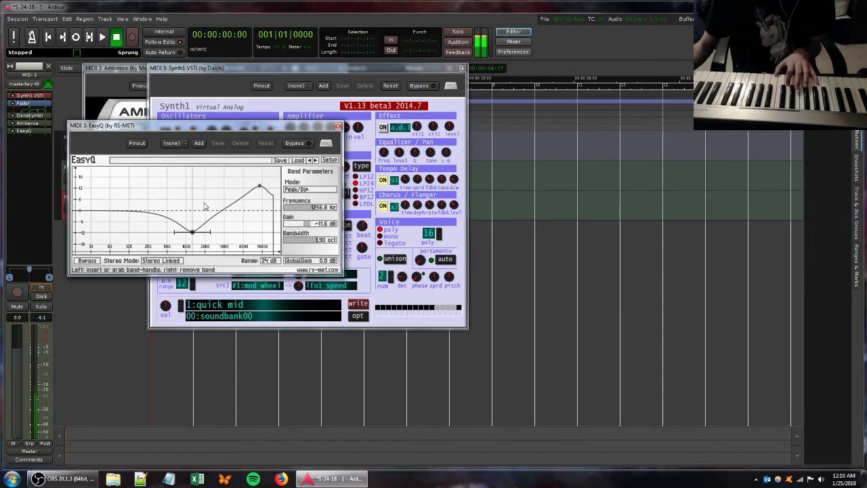
Step: Adjust the filter saturation and resonance in MIDI 3's Synth1
click(334, 89)
drag(303, 188, 316, 212)
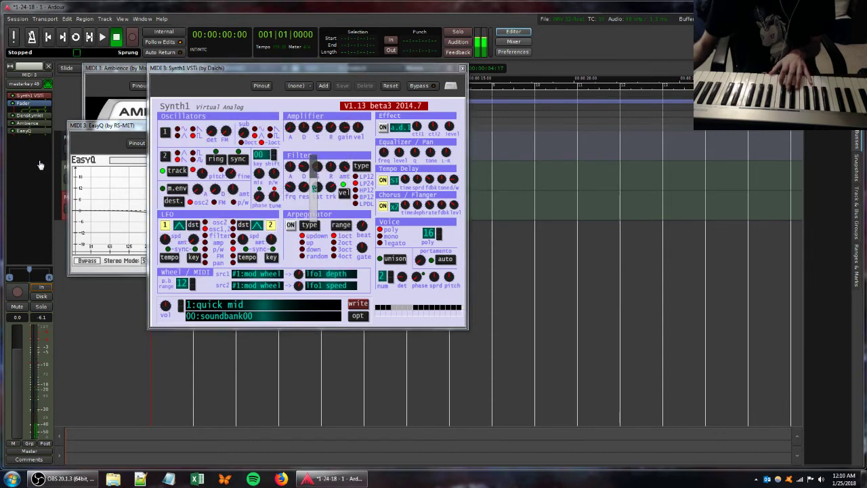
drag(290, 188, 303, 203)
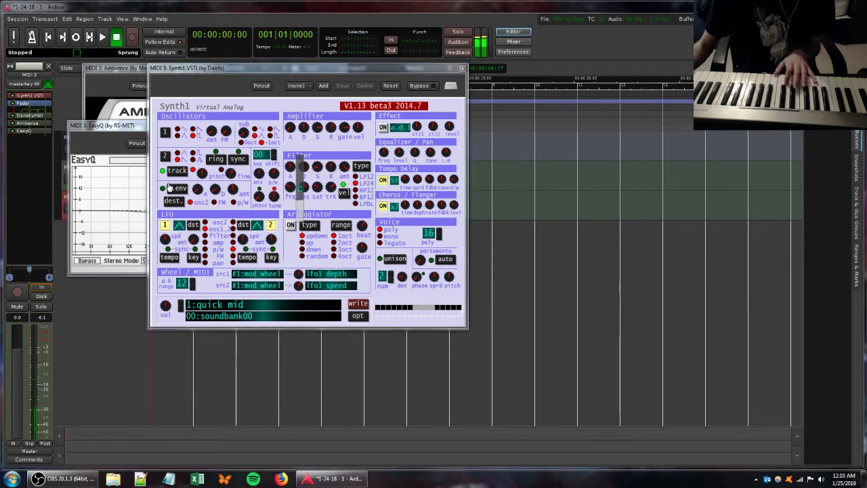
Step: In MIDI 3's EasyQ, add a -11.9 dB dip near 360 Hz and move the high boost to about 9.2 dB at 11939 Hz
drag(106, 219, 158, 233)
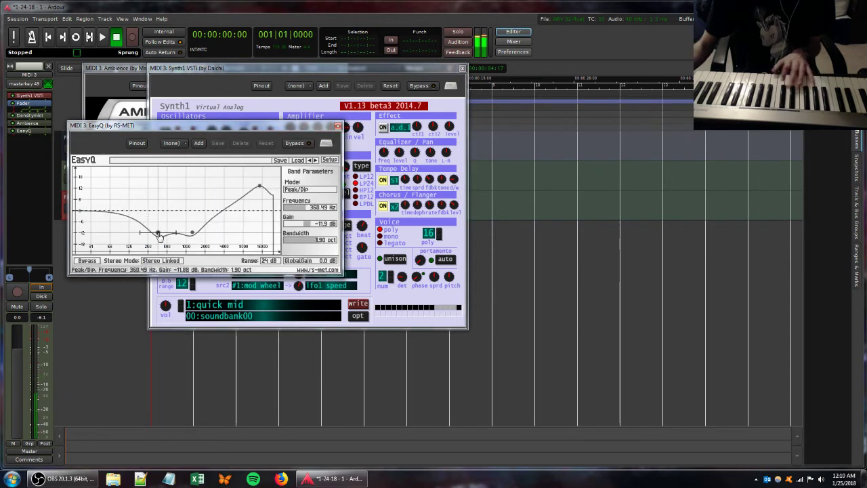
drag(262, 187, 255, 197)
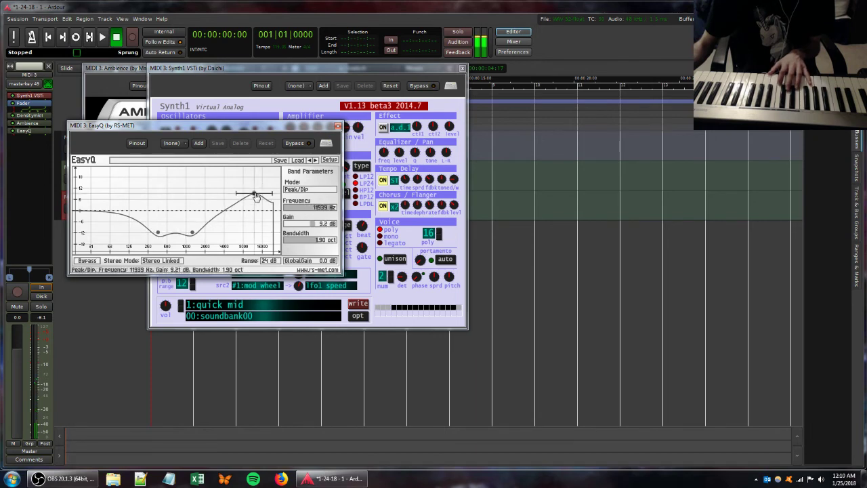
Step: Adjust the filter key tracking and the amplifier gain and release in MIDI 3's Synth1
click(325, 72)
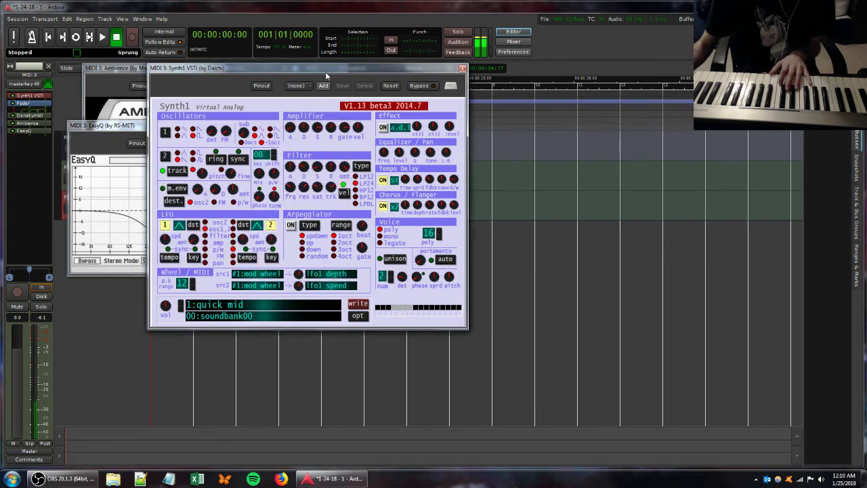
drag(326, 187, 327, 197)
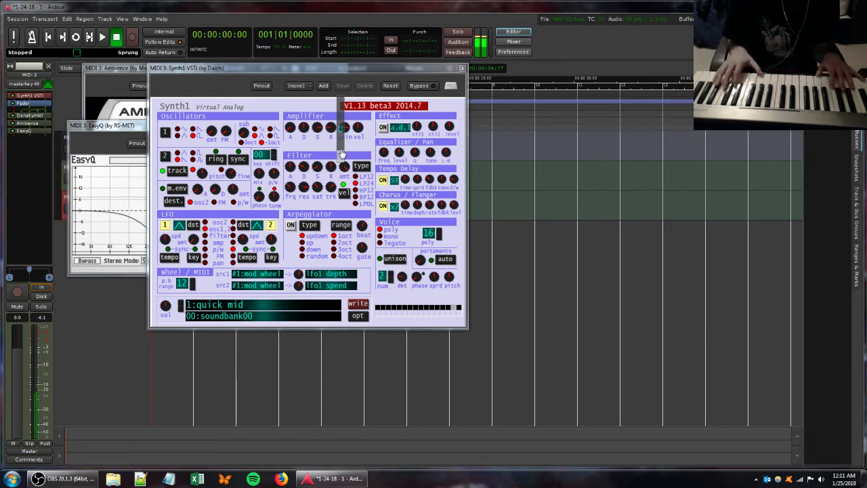
drag(331, 121, 331, 157)
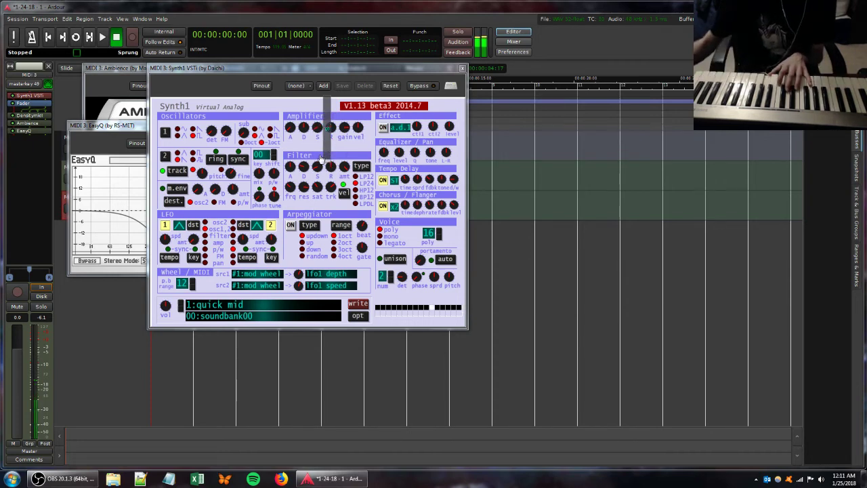
Step: Lower the wet level of MIDI 3's Ambience to about -31.8 dB and adjust the sub oscillator, filter resonance and saturation in its Synth1
click(129, 70)
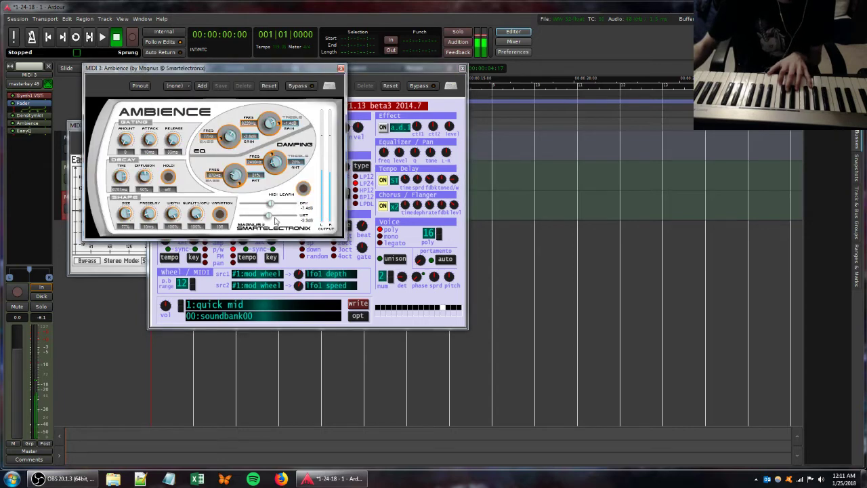
drag(275, 219, 254, 217)
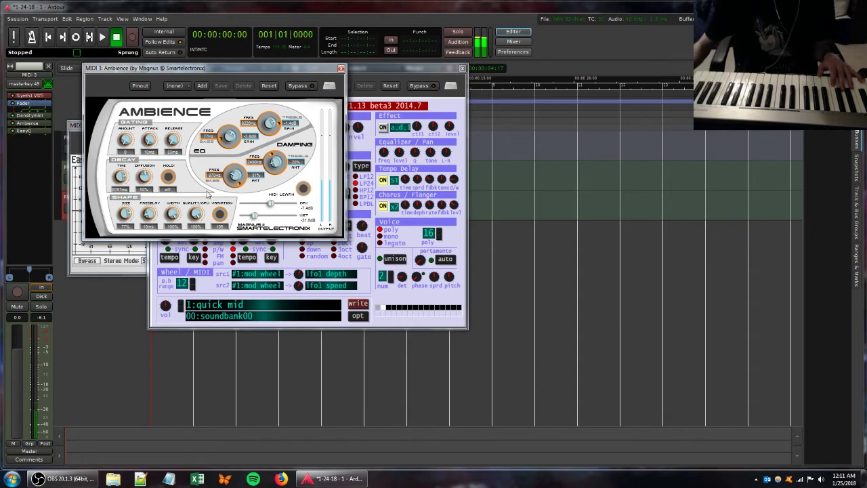
click(369, 71)
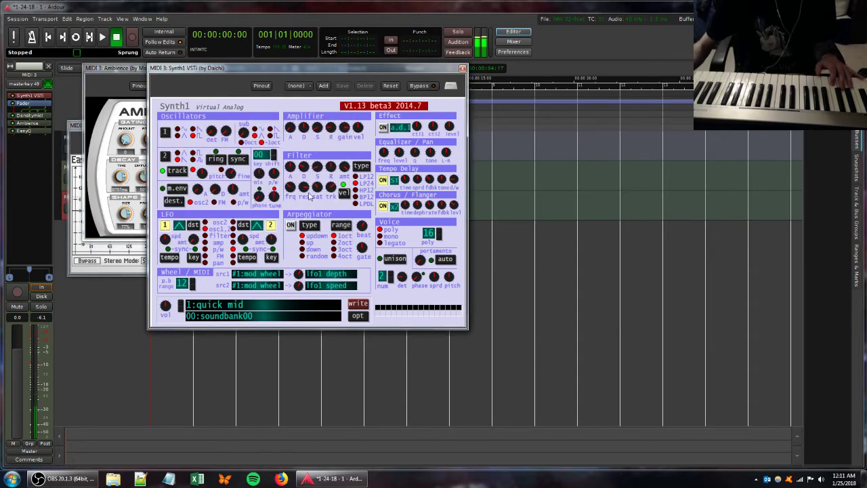
drag(328, 167, 308, 160)
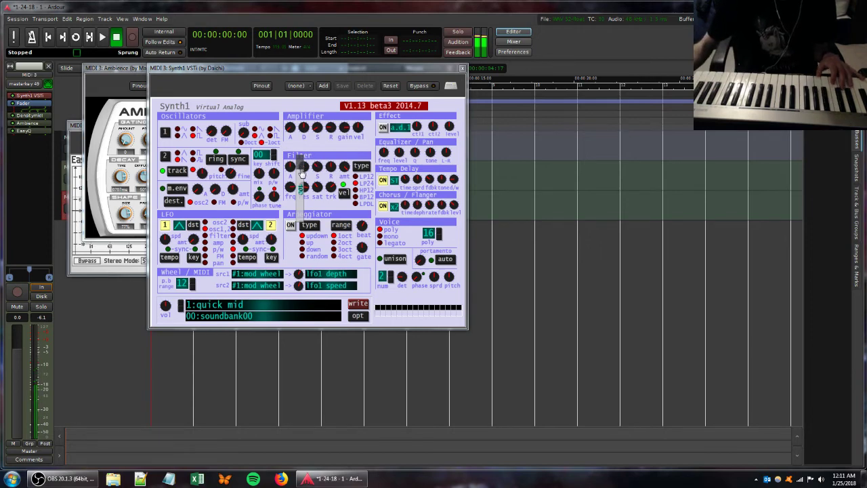
mouse_move(226, 132)
mouse_down()
mouse_move(236, 159)
mouse_move(240, 132)
mouse_up()
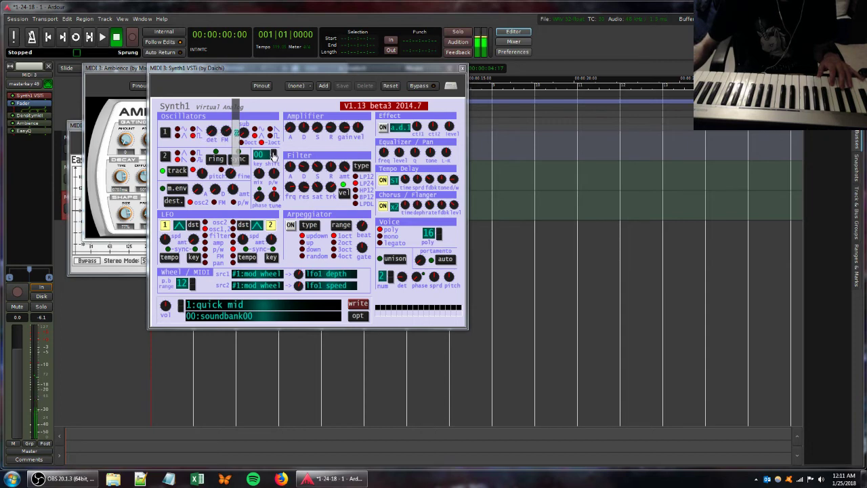
mouse_move(318, 167)
mouse_down()
mouse_move(323, 136)
mouse_move(314, 217)
mouse_move(314, 154)
mouse_move(313, 164)
mouse_up()
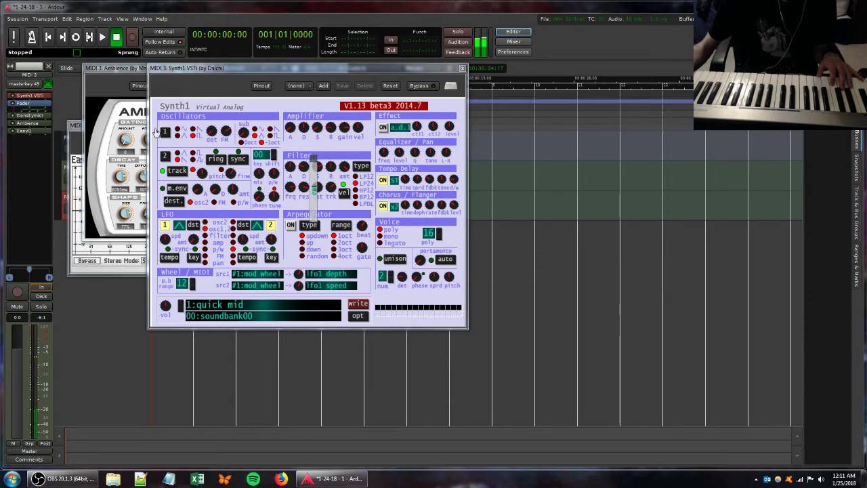
Step: Rebalance MIDI 3's Ambience to about -3.4 dB dry and -27.3 dB wet, and lower the track's fader to -21.5 dB
click(126, 70)
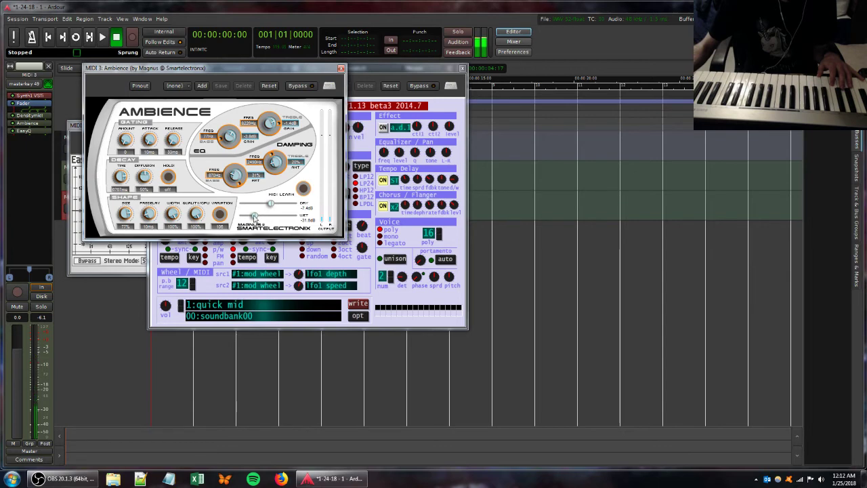
mouse_move(272, 208)
mouse_down()
mouse_move(246, 207)
mouse_move(265, 217)
mouse_up()
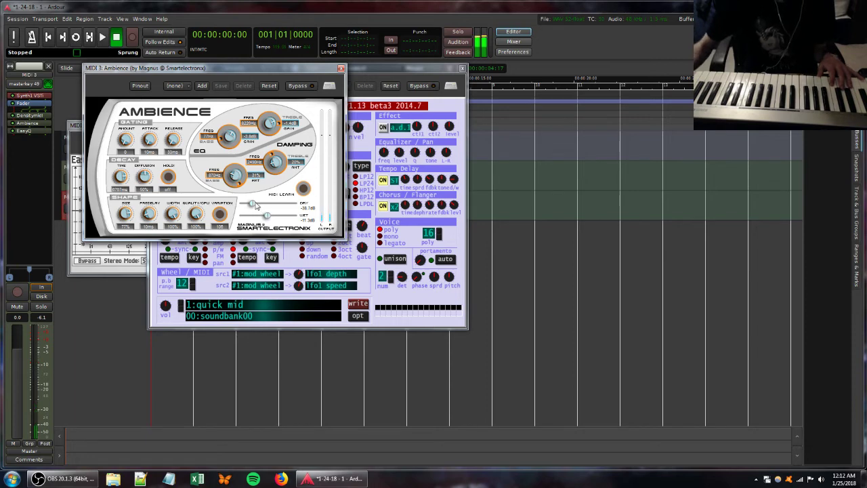
mouse_move(251, 204)
mouse_down()
mouse_move(281, 206)
mouse_move(257, 215)
mouse_up()
drag(20, 359, 20, 405)
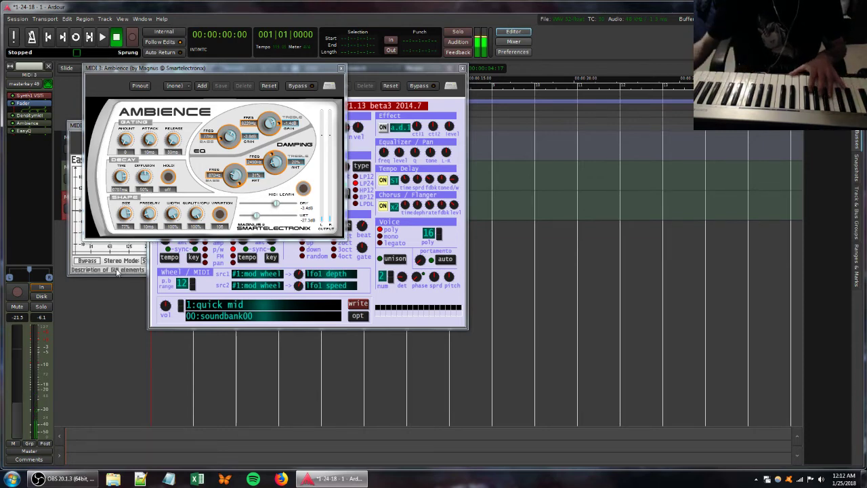
Step: Adjust the filter key tracking in MIDI 3's Synth1 and raise the track's fader to 1.0 dB
click(358, 76)
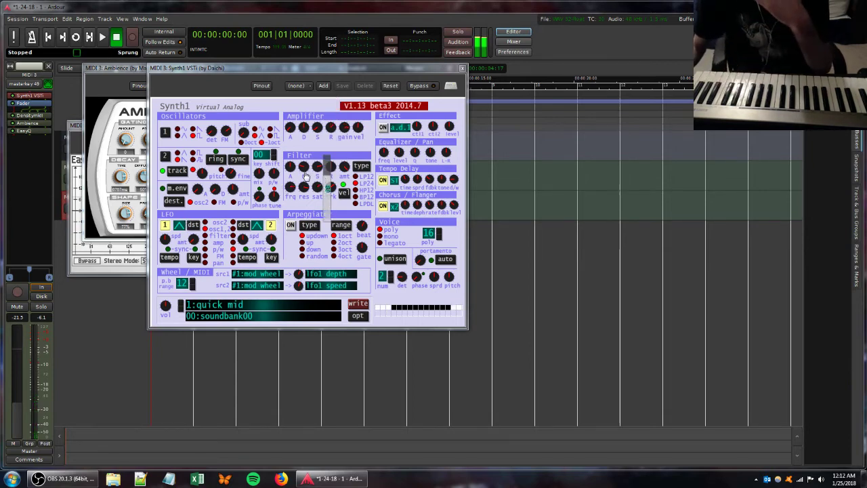
drag(19, 407, 19, 386)
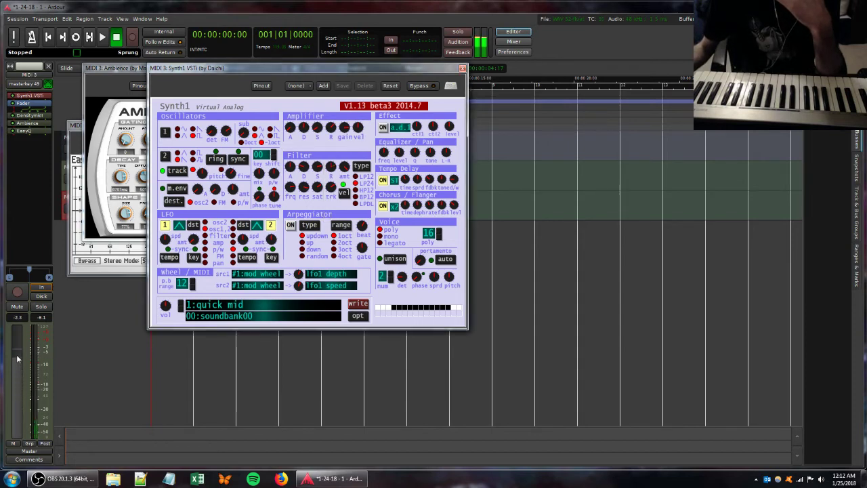
drag(17, 348, 17, 347)
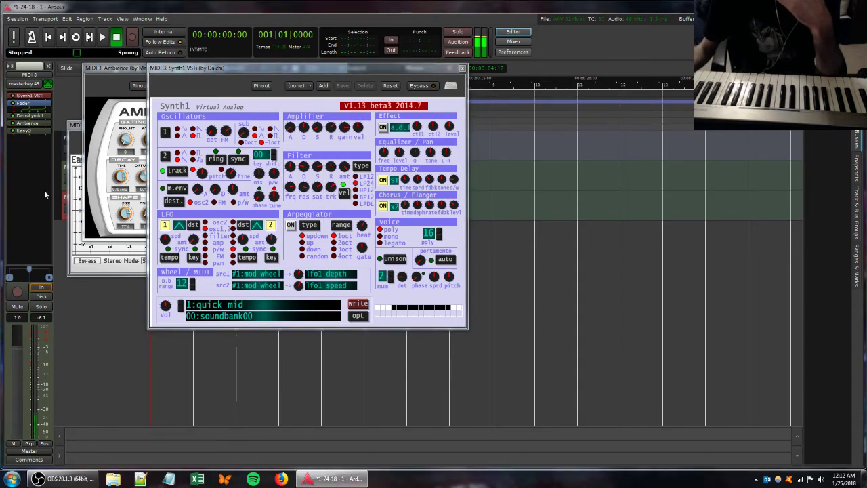
Step: Pull the MIDI 1 fader down to -57.0 dB and remove the MIDI 1 track from the session
click(63, 172)
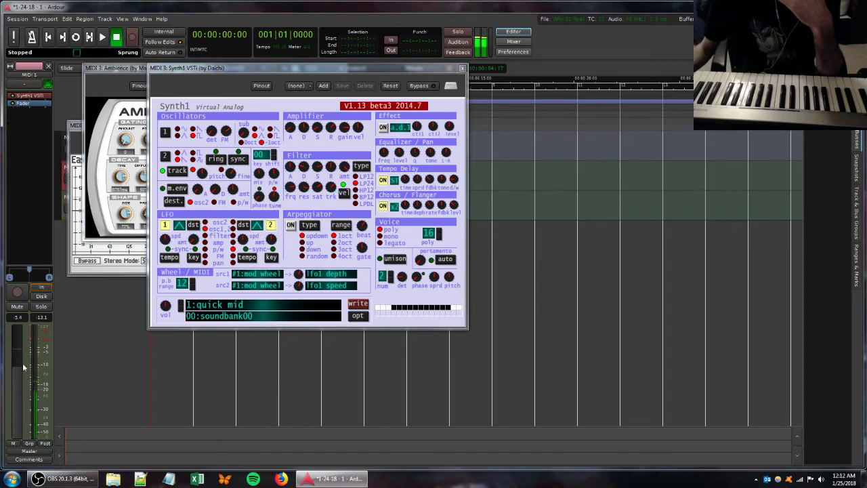
drag(23, 367, 23, 437)
right_click(67, 169)
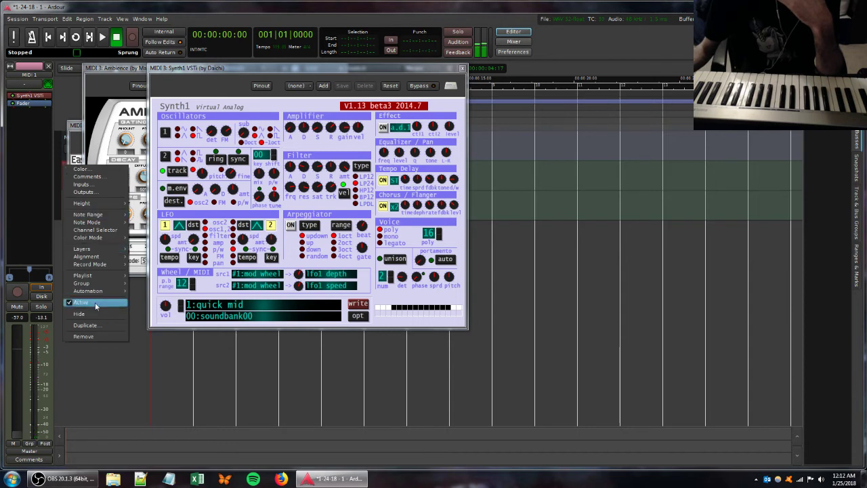
click(85, 338)
click(509, 258)
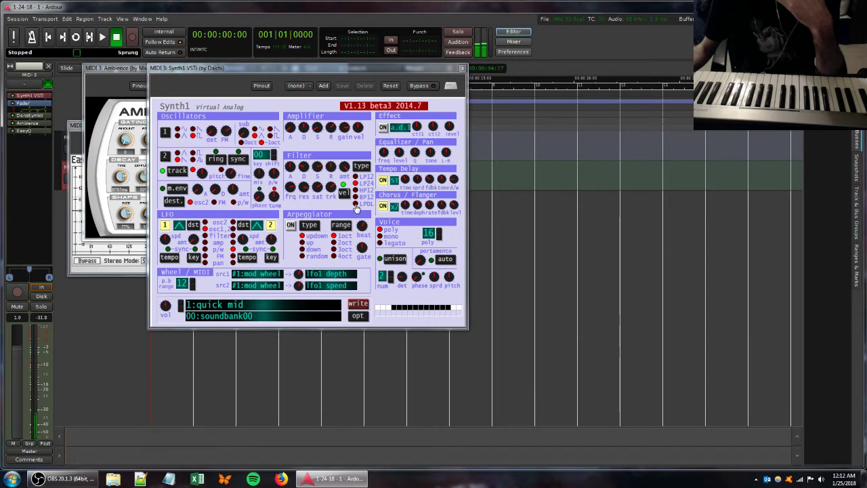
Step: Reshape MIDI 3's EasyQ with about 4.4 dB at 1066 Hz, -1.0 dB at 321 Hz and a stronger high-frequency boost
click(77, 131)
drag(192, 233, 188, 202)
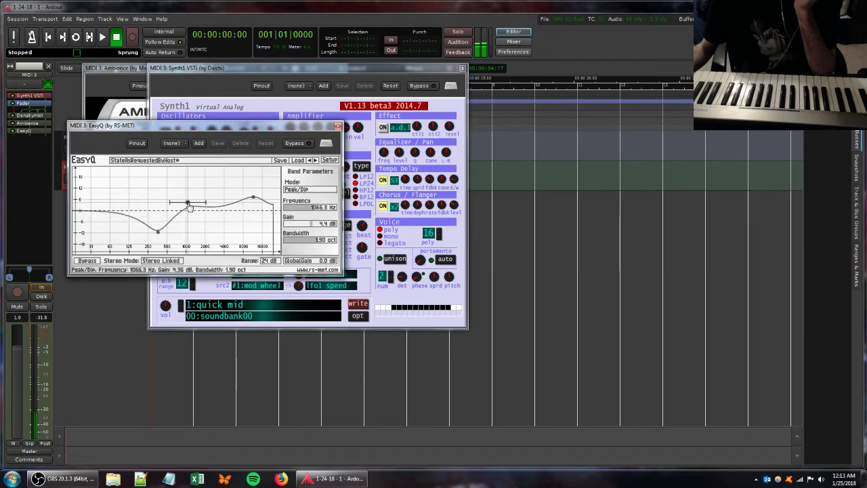
click(158, 232)
drag(157, 232, 154, 213)
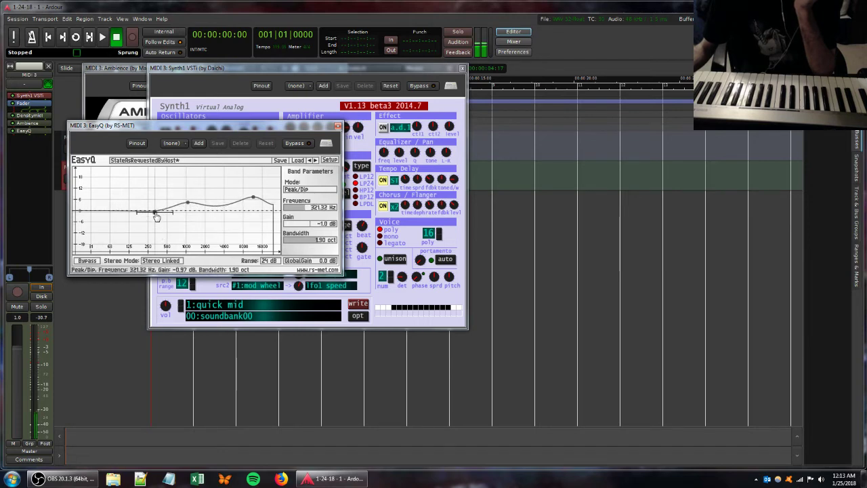
click(235, 197)
drag(236, 199, 257, 187)
Step: Adjust the sub oscillator level, filter saturation and key tracking in MIDI 3's Synth1
click(308, 68)
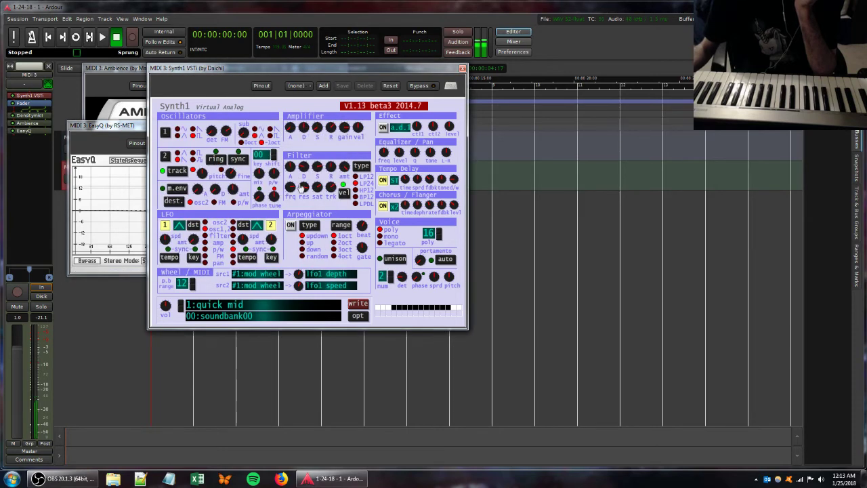
mouse_move(329, 168)
mouse_down()
mouse_move(329, 147)
mouse_move(339, 169)
mouse_up()
drag(239, 132, 237, 122)
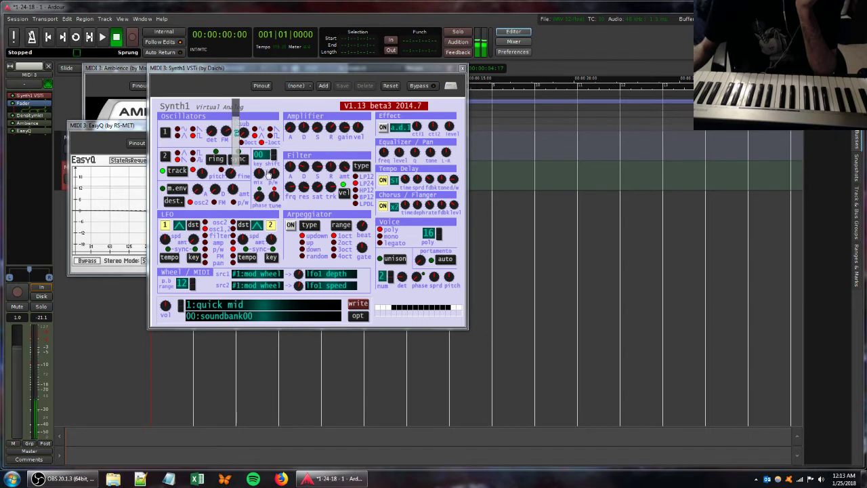
mouse_move(302, 174)
mouse_down()
mouse_move(299, 167)
mouse_move(316, 166)
mouse_up()
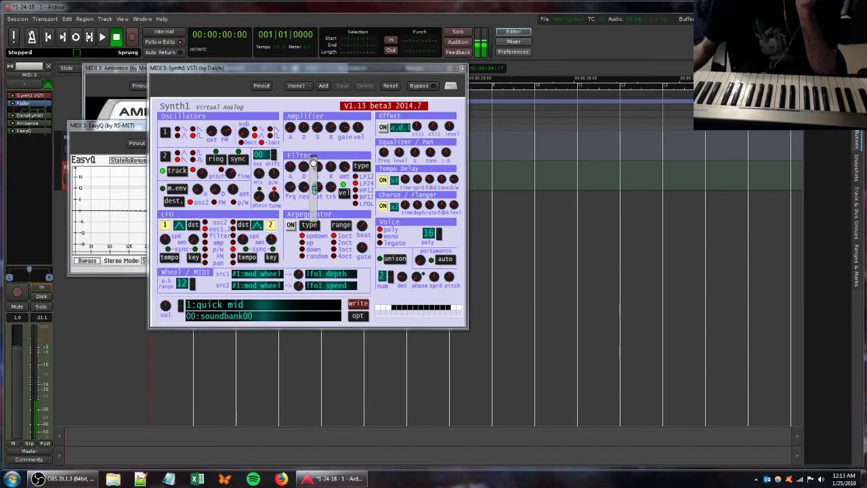
drag(311, 155, 314, 168)
drag(328, 167, 327, 142)
Step: Add a-Amplifier to MIDI 3 with about 3.5 dB of gain and raise Ambience's wet level to about -12.2 dB
right_click(32, 154)
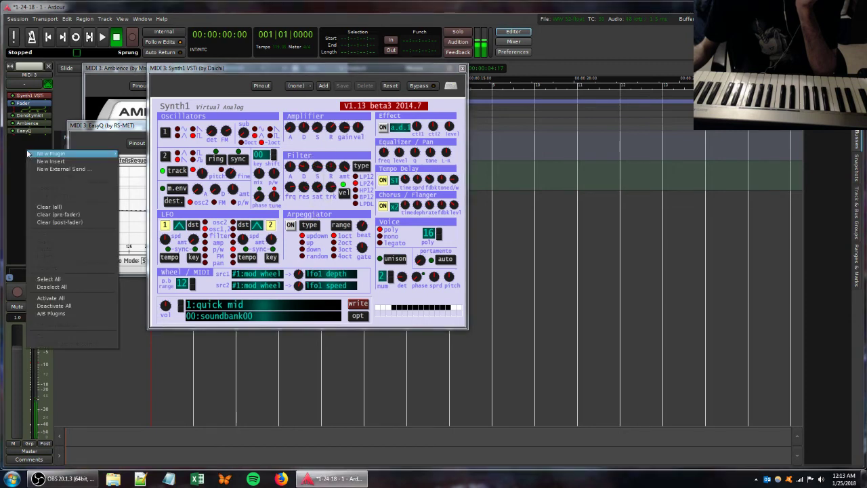
click(200, 158)
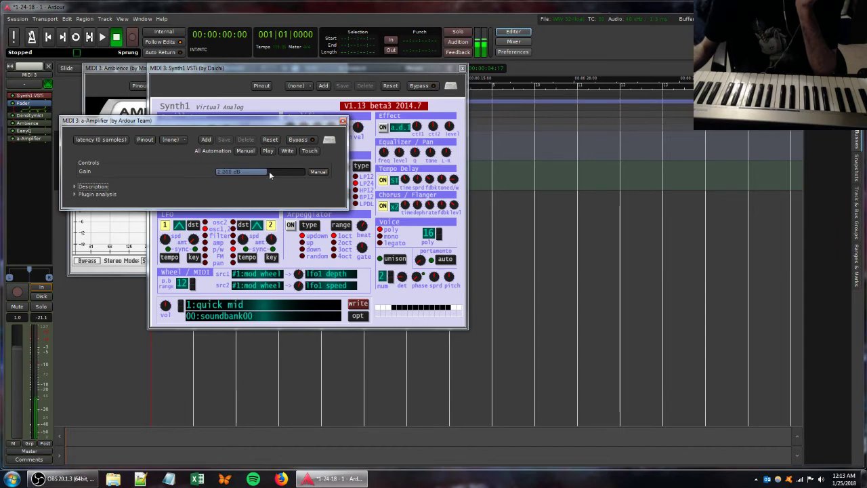
click(128, 68)
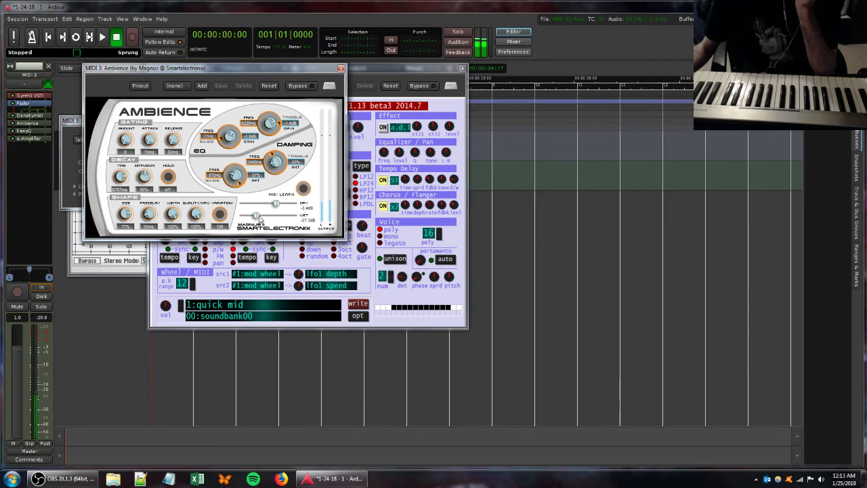
drag(260, 217, 265, 217)
Step: Adjust the filter resonance and saturation and the oscillator detune in MIDI 3's Synth1
click(369, 69)
drag(318, 189, 302, 172)
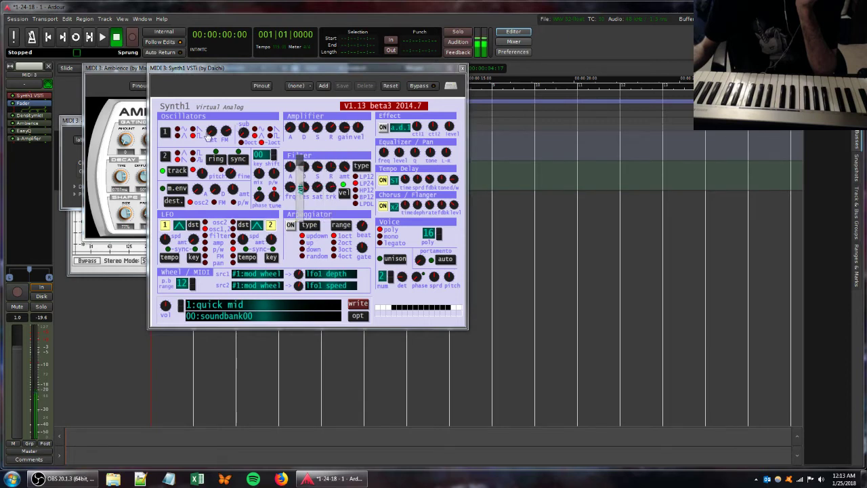
mouse_move(208, 135)
mouse_down()
mouse_move(216, 158)
mouse_move(216, 146)
mouse_up()
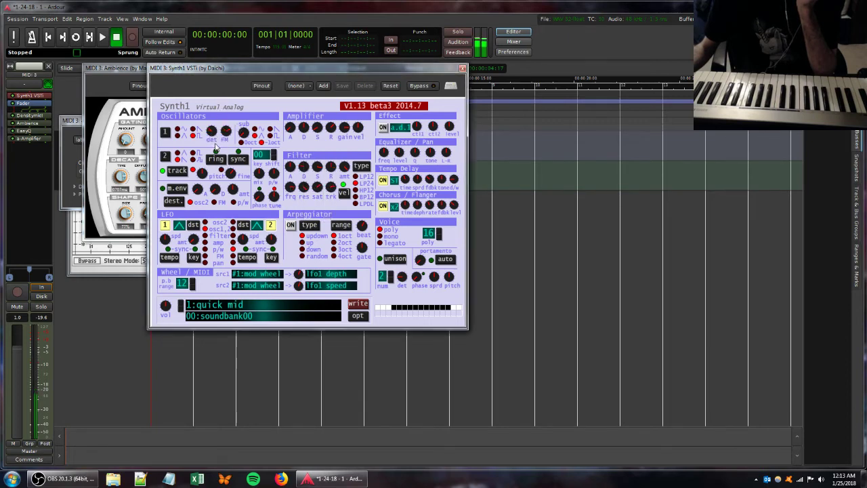
drag(308, 188, 316, 162)
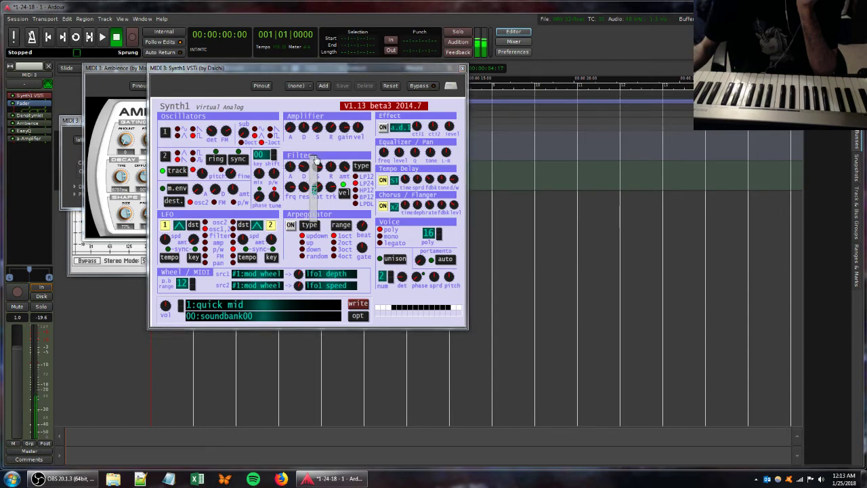
drag(315, 159, 322, 167)
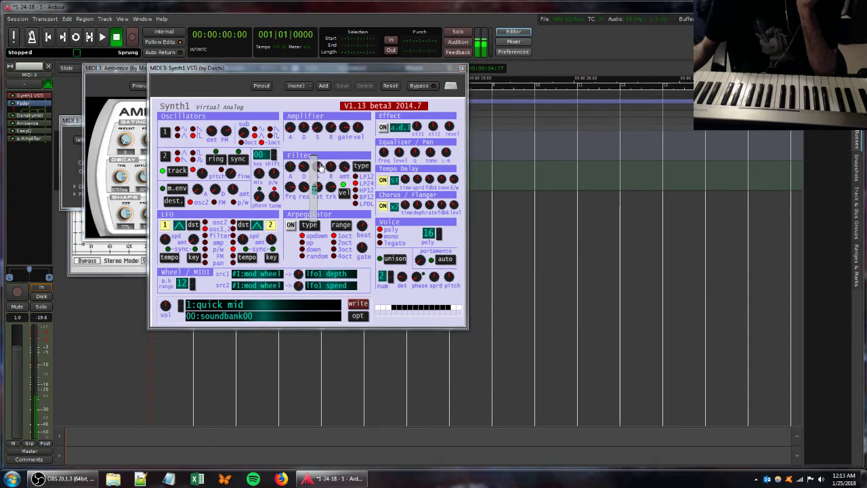
Step: Close the a-Amplifier and Synth1 windows, then set MIDI 3's Ambience to about -2.8 dB wet with a reduced dry level
click(78, 124)
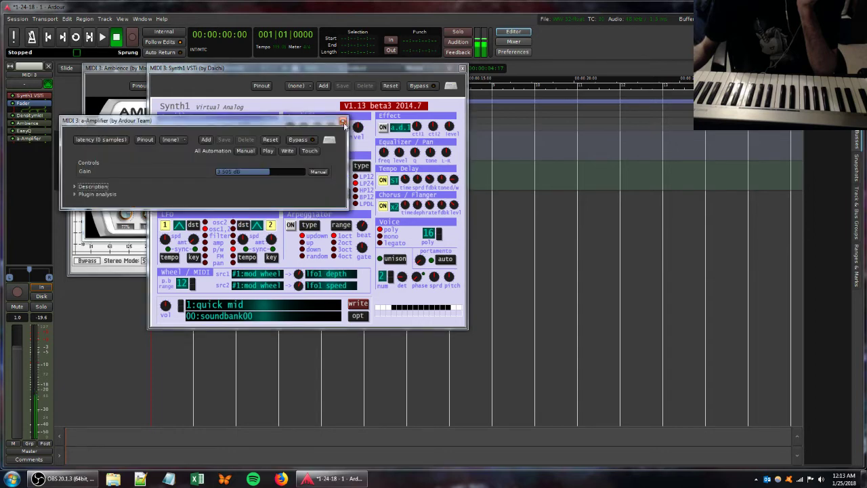
click(343, 121)
click(462, 68)
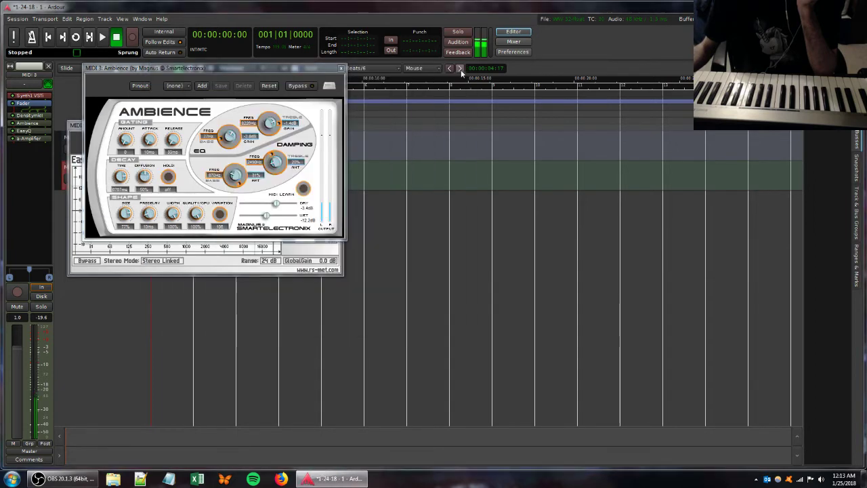
drag(267, 215, 274, 217)
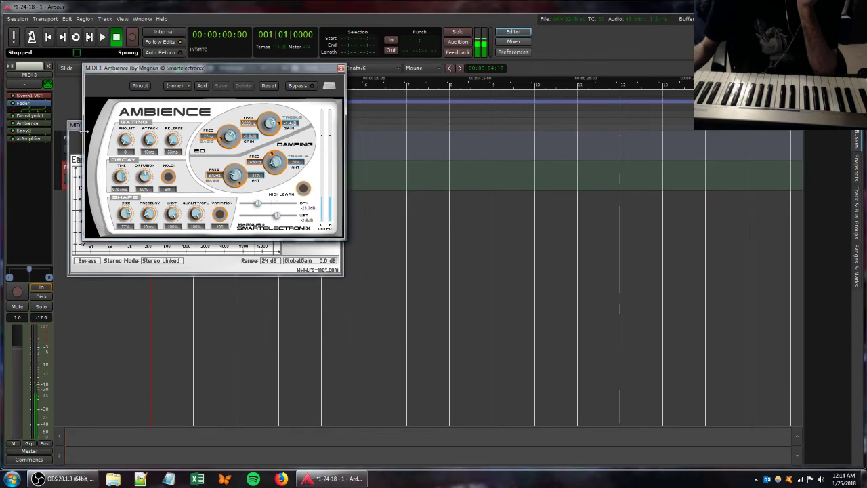
Step: Add a second EasyQ after the a-Amplifier on MIDI 3 with a moderate boost between 4000 and 8000 Hz
right_click(16, 155)
mouse_move(54, 157)
mouse_move(123, 159)
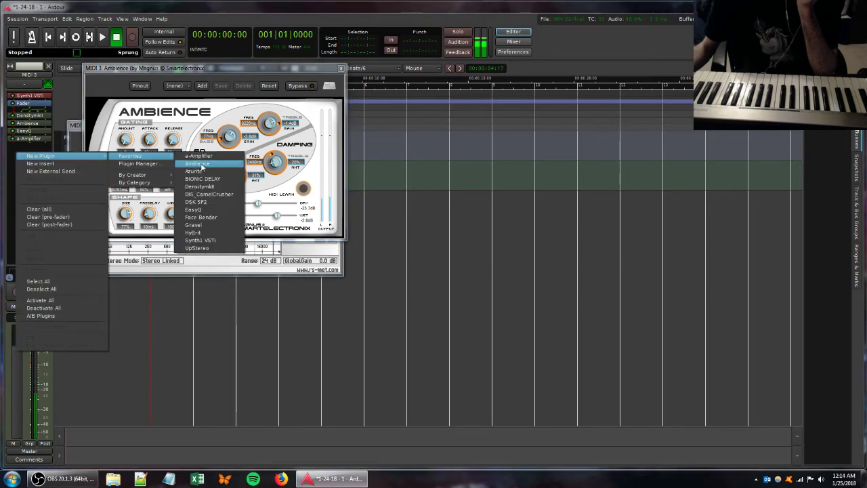
click(194, 209)
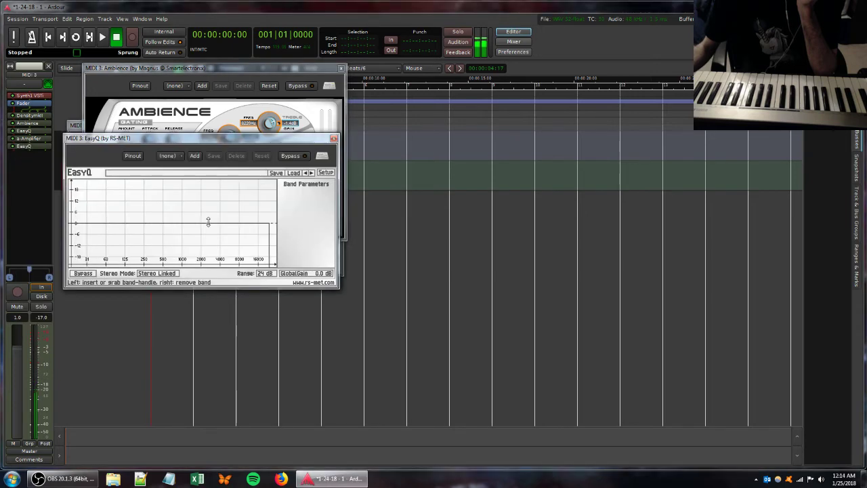
drag(208, 222, 229, 215)
Step: In the second EasyQ, add dips of about -20.6 dB at 1717 Hz and -9.0 dB at 10818 Hz, plus a 13.1 dB boost near 998 Hz
drag(165, 224, 198, 264)
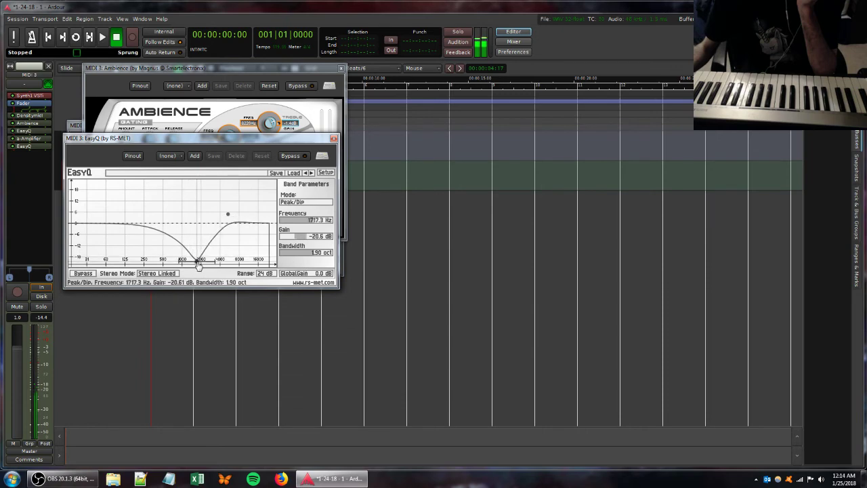
drag(259, 218, 249, 242)
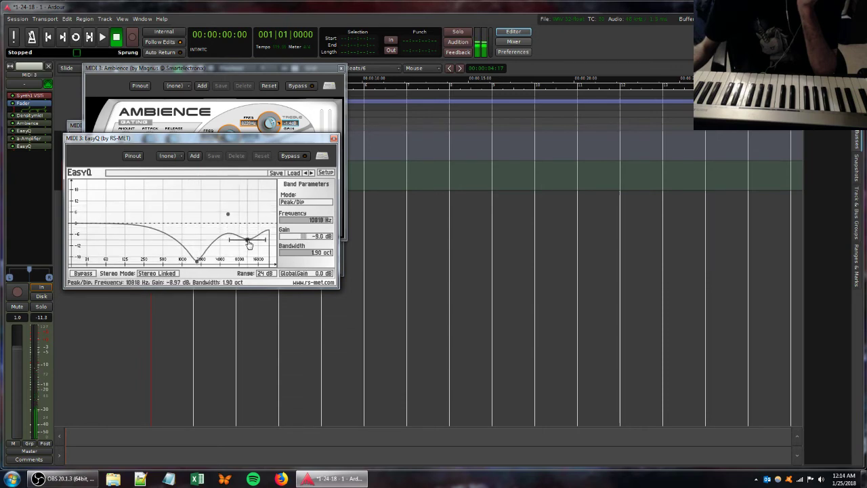
drag(139, 225, 181, 198)
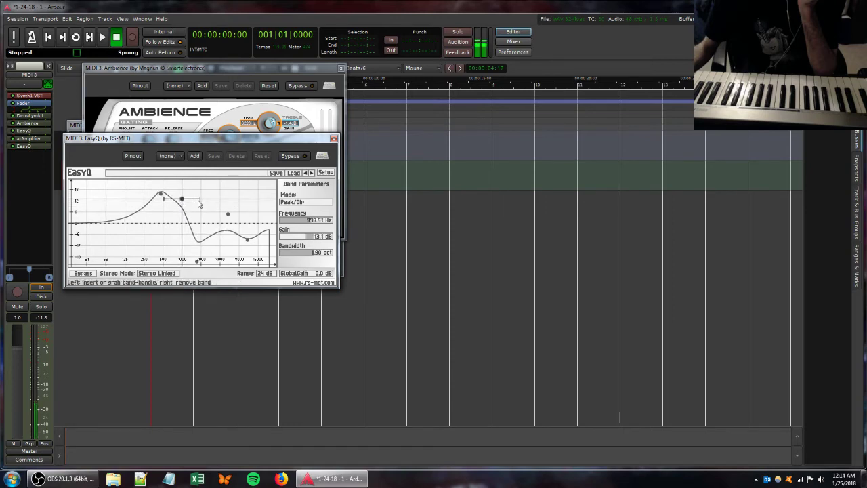
Step: Raise the dry level of MIDI 3's Ambience to about -3.8 dB and tweak the filter envelope and filter knobs in its Synth1
click(247, 77)
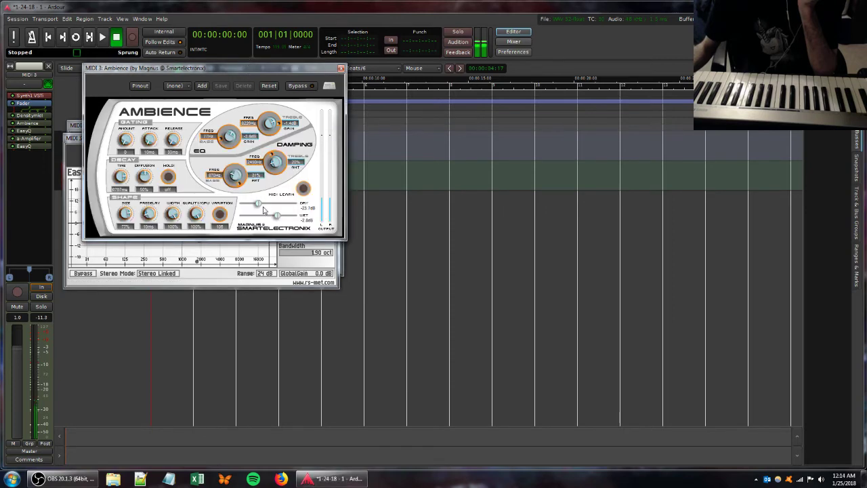
drag(259, 206, 266, 207)
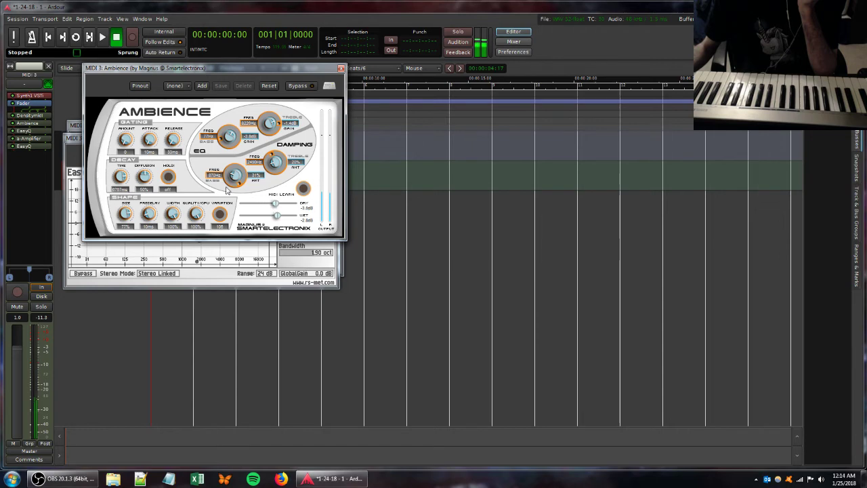
double_click(35, 97)
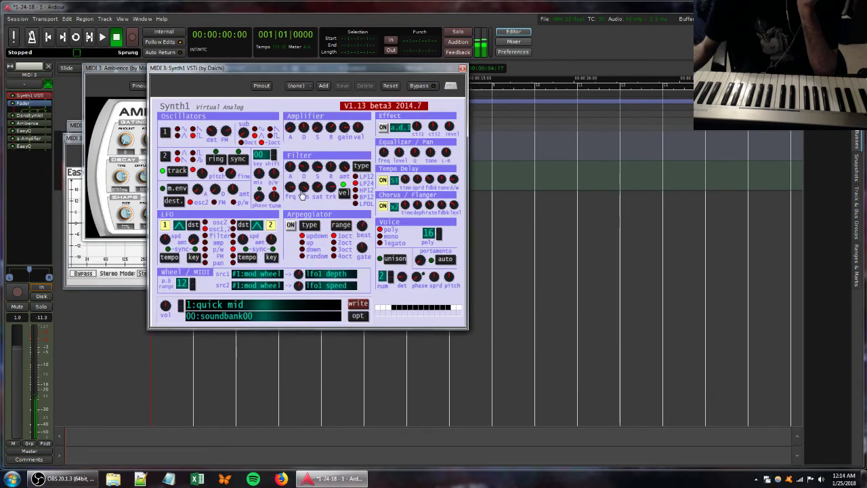
drag(303, 165, 302, 168)
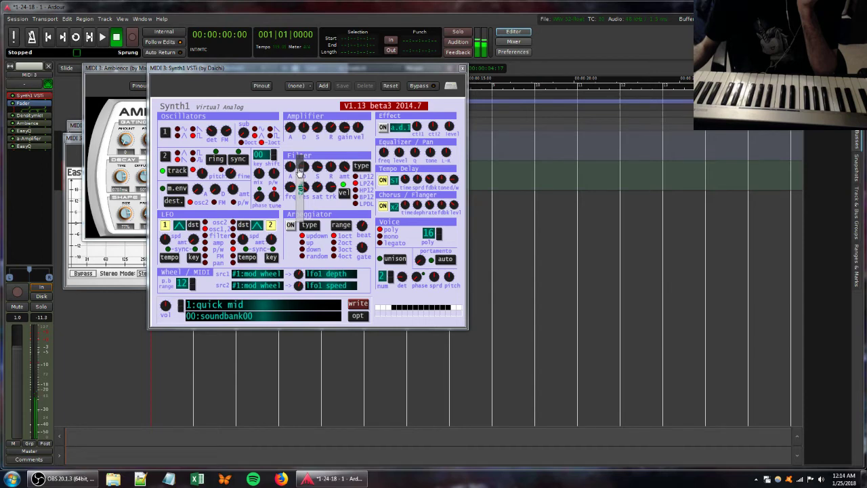
drag(317, 189, 327, 175)
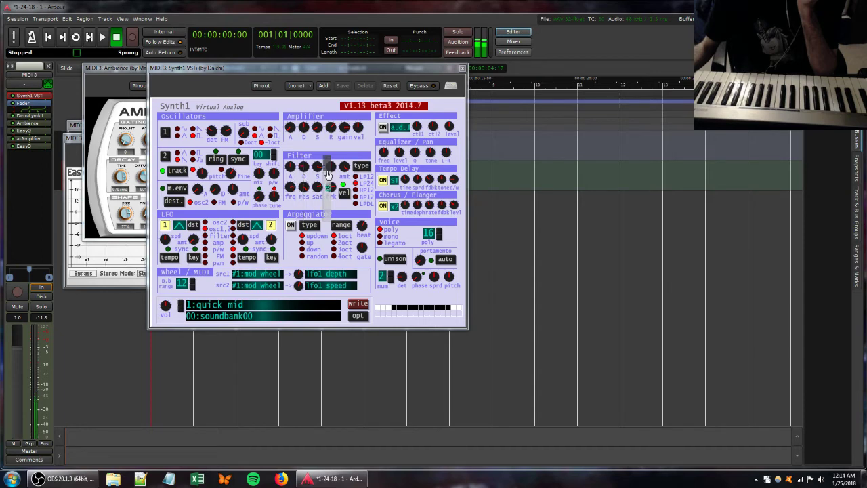
Step: Check MIDI 3's a-Amplifier, then in the first EasyQ lower the 12137 Hz peak and add mid and low boosts, including 5.6 dB near 112 Hz
double_click(29, 139)
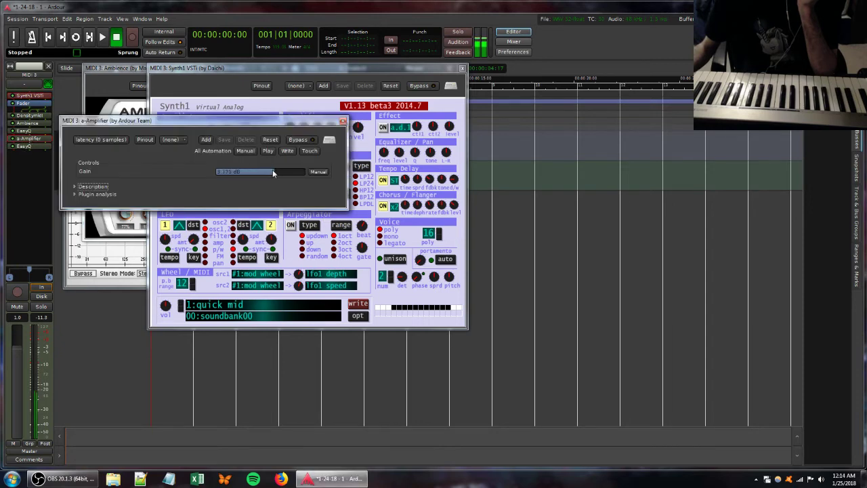
click(345, 124)
click(79, 142)
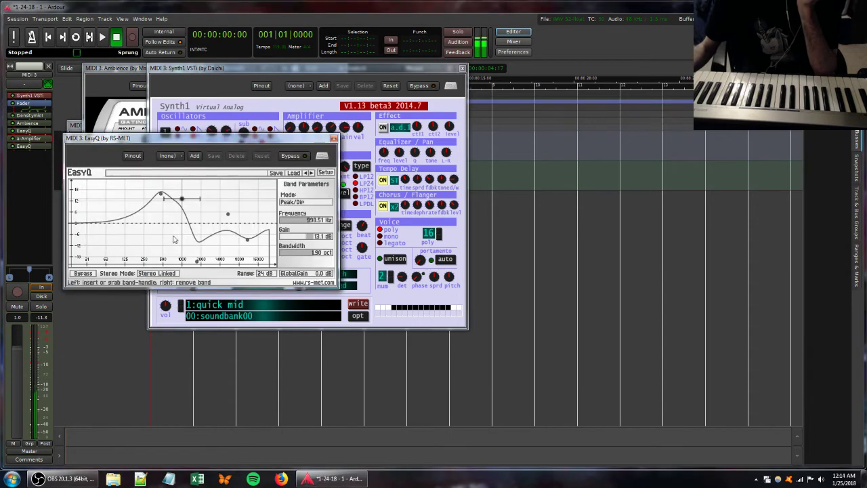
click(82, 128)
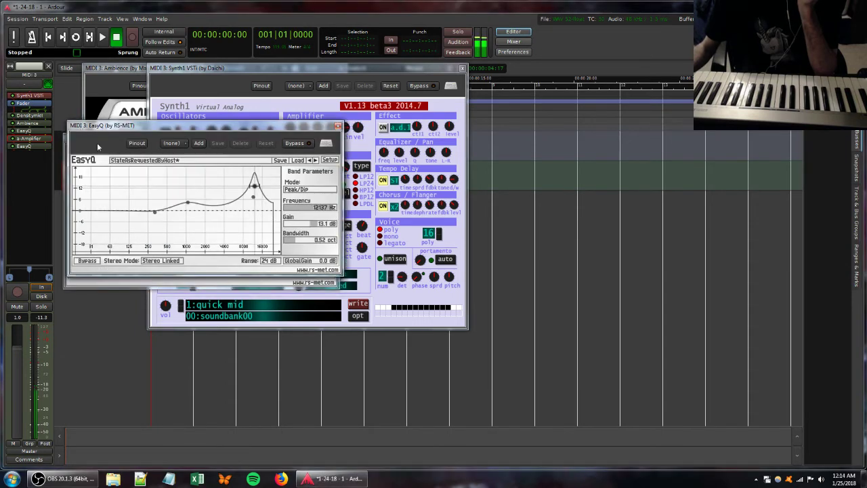
drag(254, 187, 217, 194)
double_click(125, 211)
drag(125, 211, 153, 185)
click(127, 201)
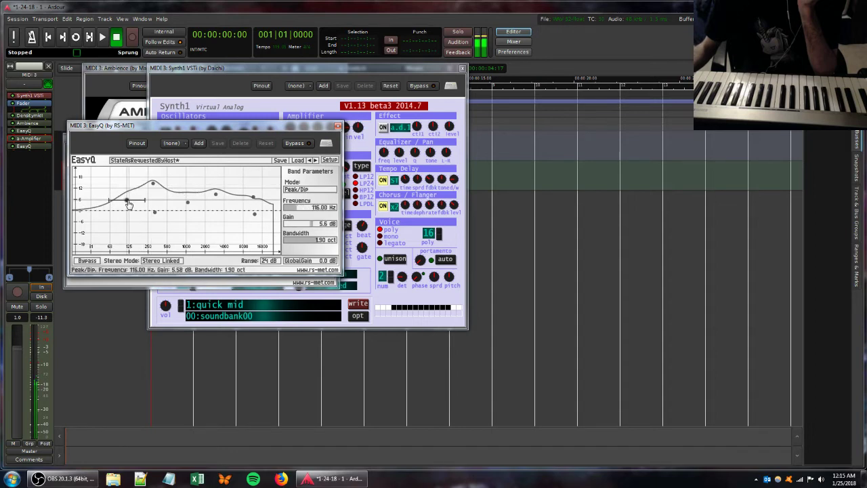
Step: Move the first EasyQ window aside and readjust the filter saturation and neighbouring filter knobs in MIDI 3's Synth1
drag(129, 126, 374, 193)
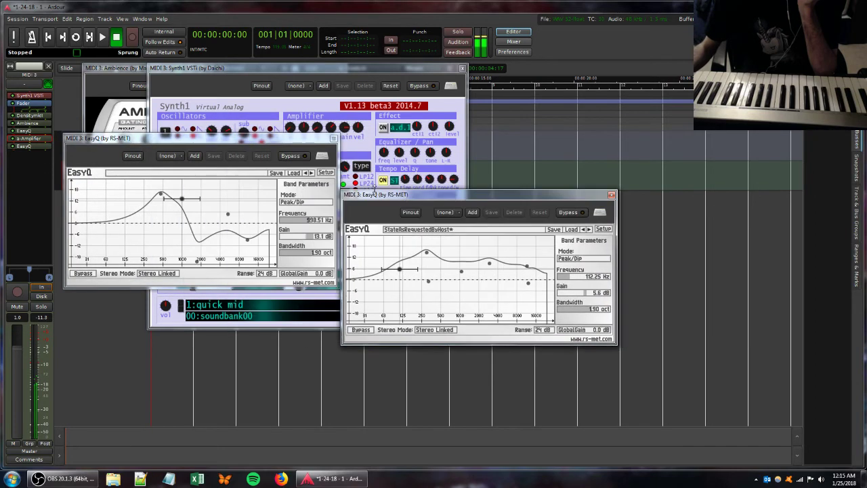
click(294, 72)
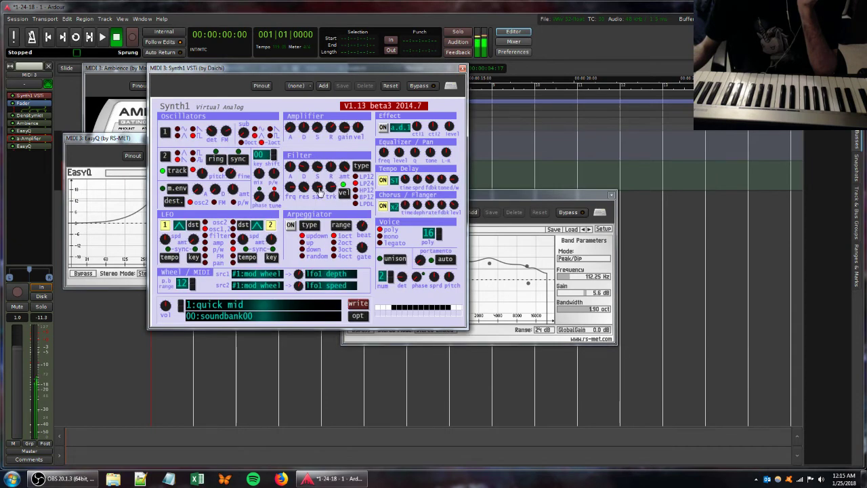
drag(318, 189, 329, 174)
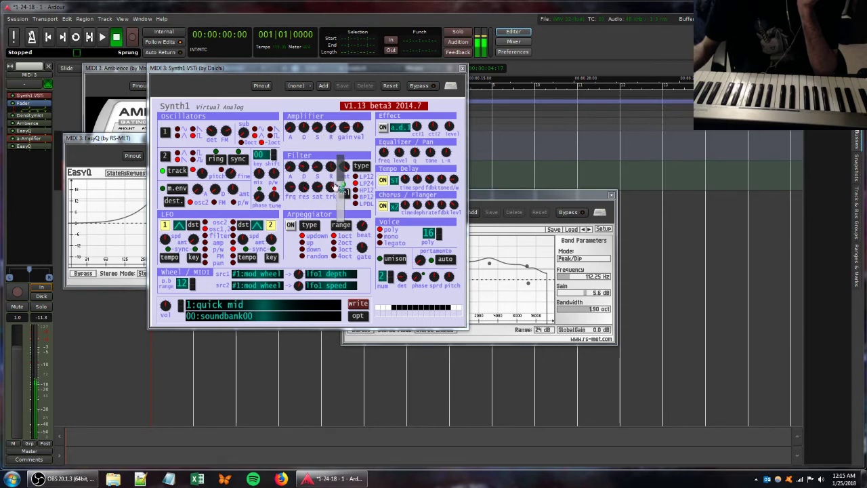
Step: In MIDI 3's first EasyQ, add a dip of about -22.5 dB at 11744 Hz and a 10.2 dB boost at 5164.2 Hz
click(505, 195)
drag(528, 288, 529, 320)
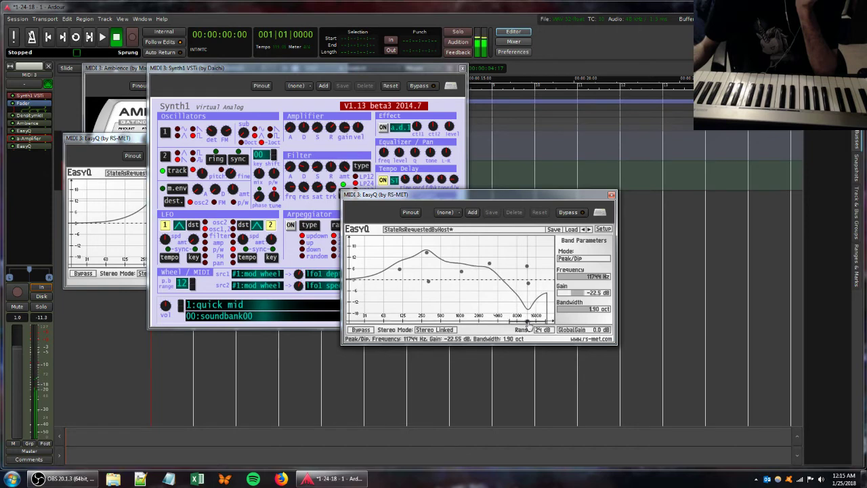
drag(462, 271, 504, 260)
Step: In the second EasyQ, add a -13.6 dB dip at 7292.3 Hz, raise the peak near 500 Hz and add a 0.7 dB band at 251.12 Hz
click(145, 144)
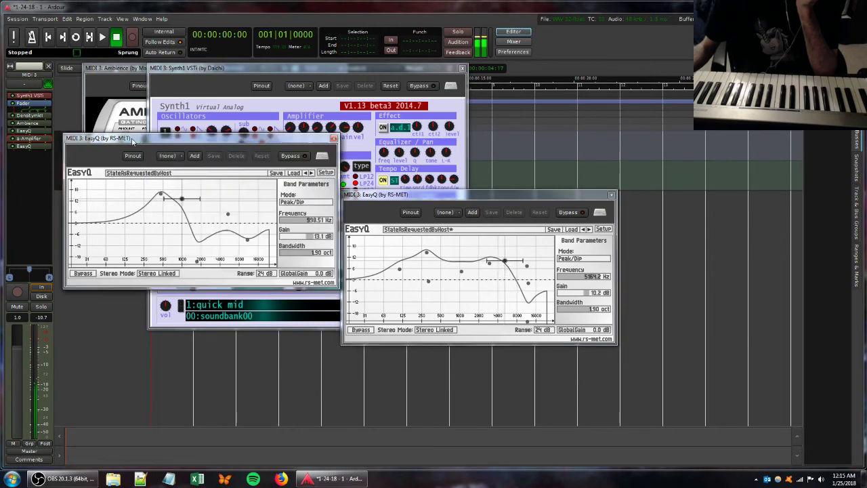
drag(199, 225, 236, 249)
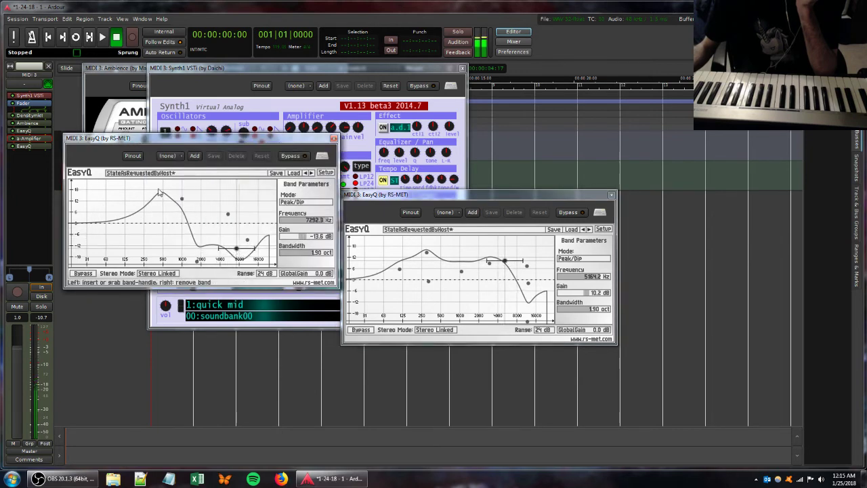
drag(161, 195, 144, 221)
Step: Add a third EasyQ at the end of MIDI 3's chain with strong high-frequency cuts and a 10.2 dB boost at 199.51 Hz
right_click(14, 164)
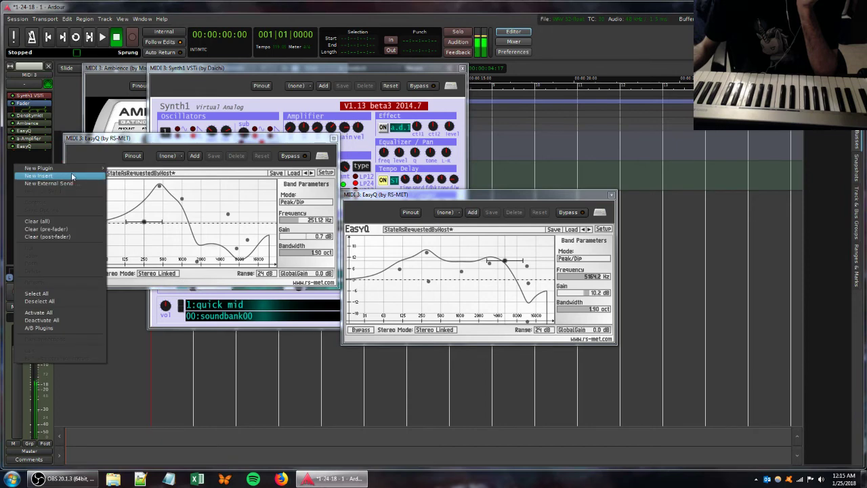
mouse_move(71, 172)
mouse_move(141, 170)
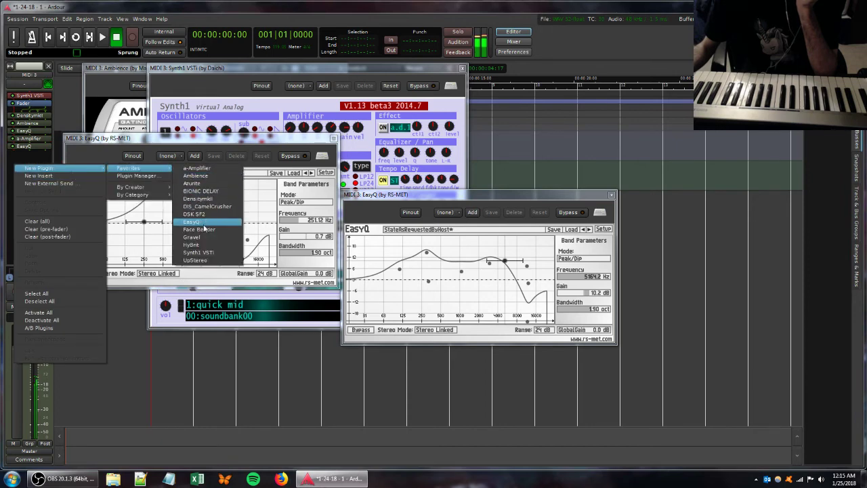
click(202, 222)
drag(201, 225, 267, 285)
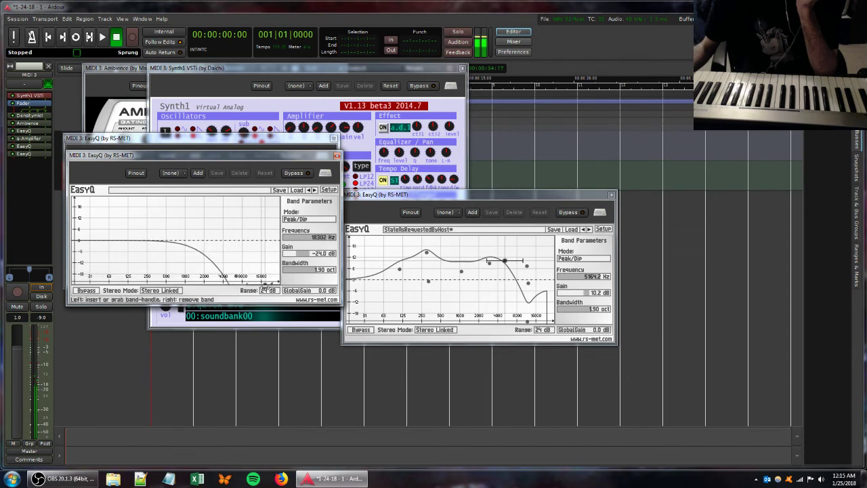
drag(163, 241, 183, 240)
drag(210, 271, 141, 225)
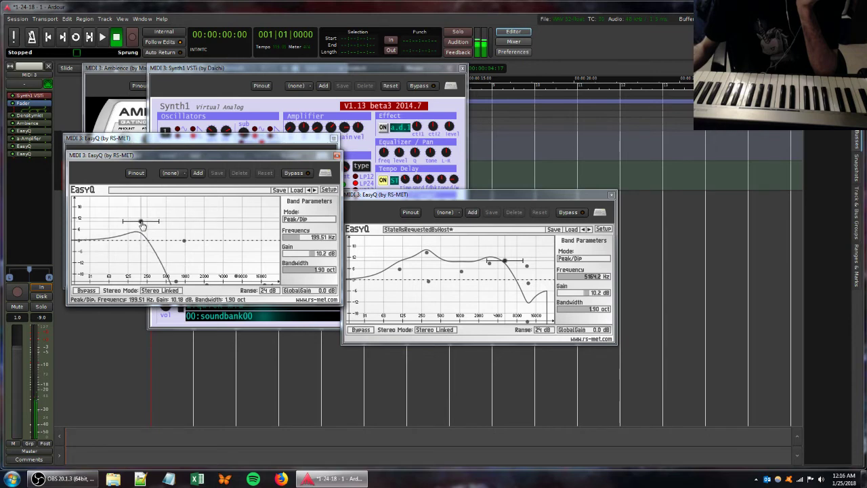
Step: Add a second a-Amplifier at the end of MIDI 3's plugin chain, raise its gain and close both amplifier windows
double_click(27, 138)
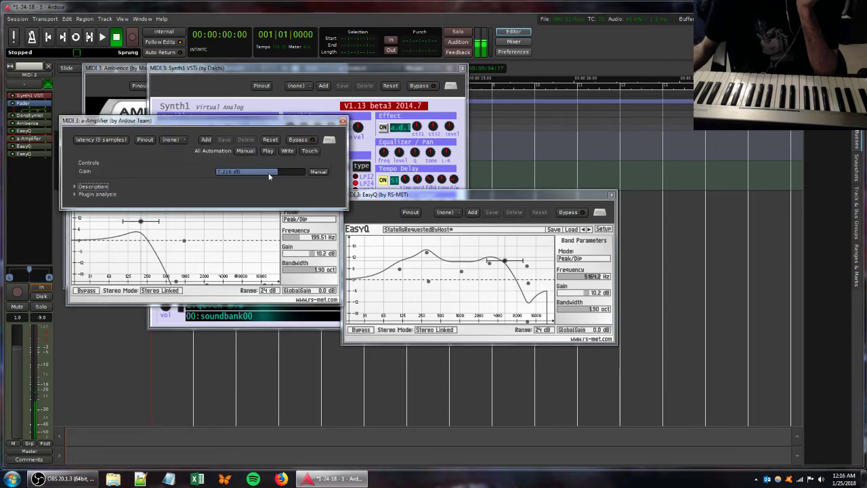
right_click(24, 174)
mouse_move(48, 177)
mouse_move(139, 177)
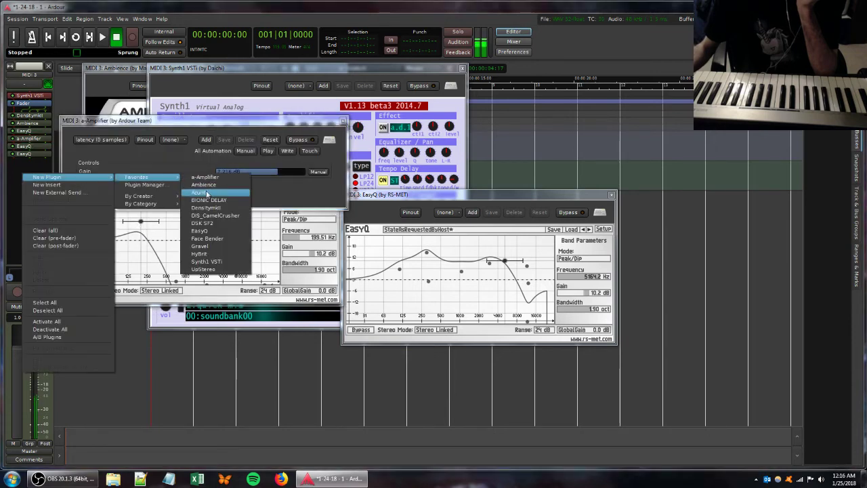
click(207, 178)
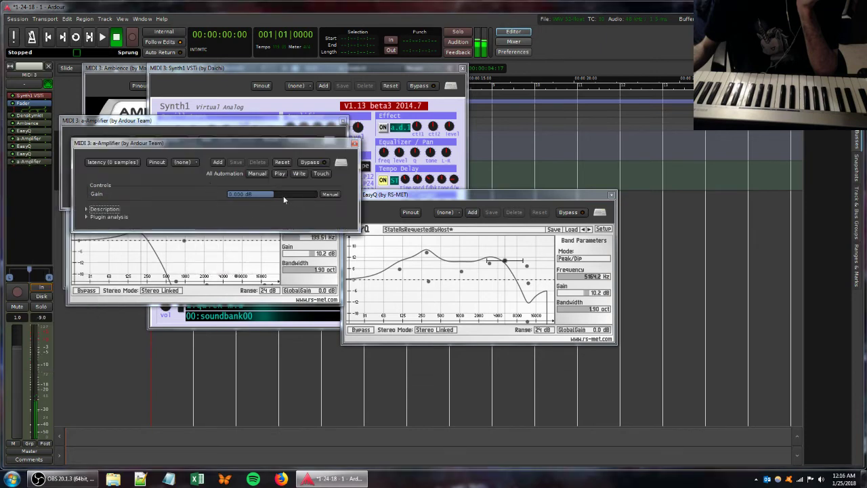
drag(273, 192, 295, 192)
click(355, 144)
click(343, 122)
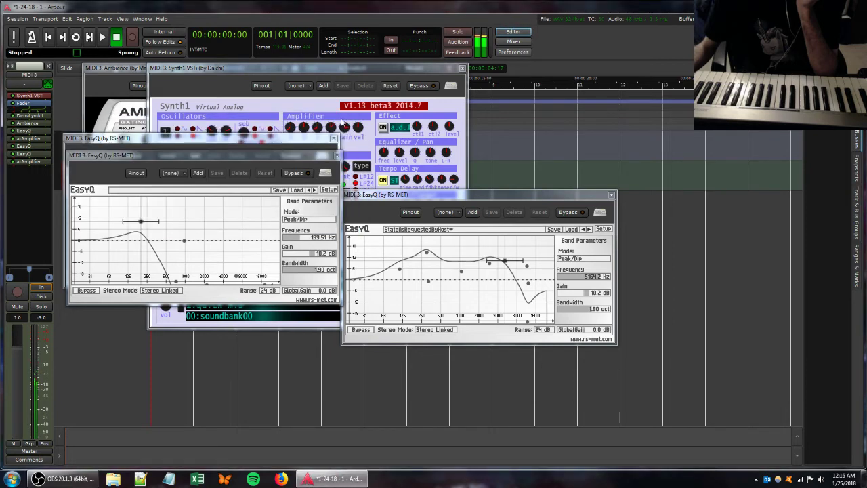
Step: Close MIDI 3's remaining Synth1, Ambience and EasyQ windows
click(462, 68)
click(341, 67)
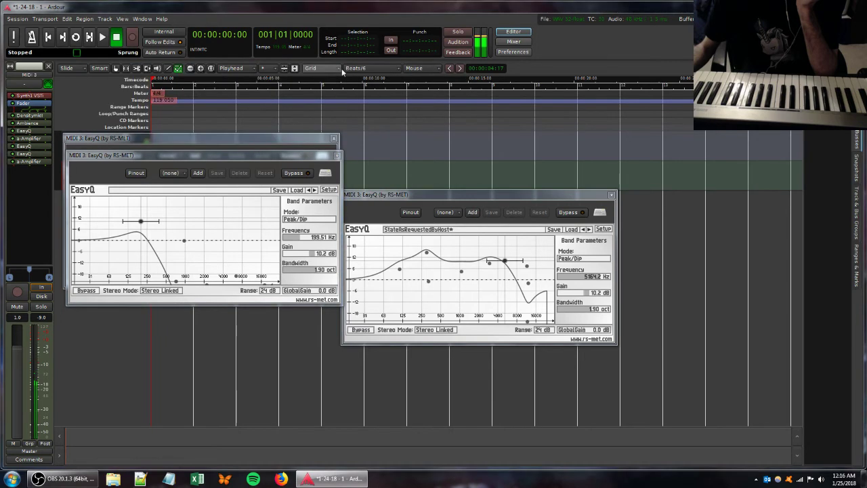
click(337, 155)
click(333, 138)
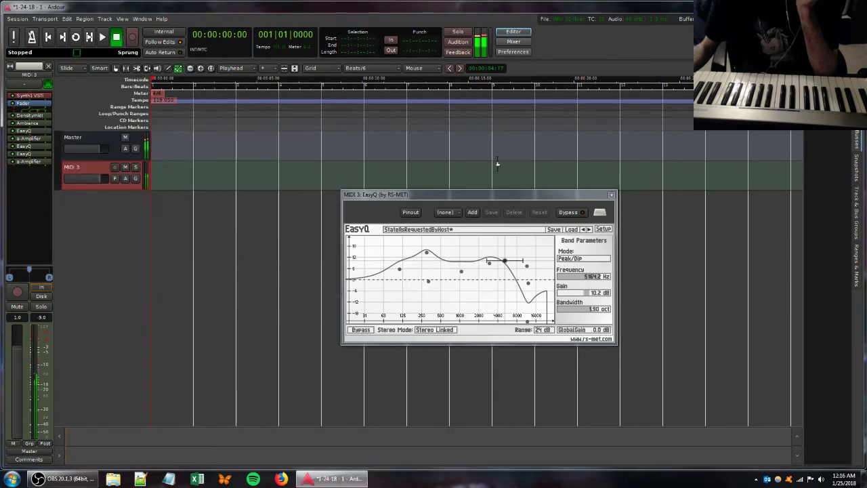
click(611, 195)
Step: Add a new MIDI track with the Synth1 VSTi instrument and connect its input to the masterkey 49 keyboard
double_click(67, 202)
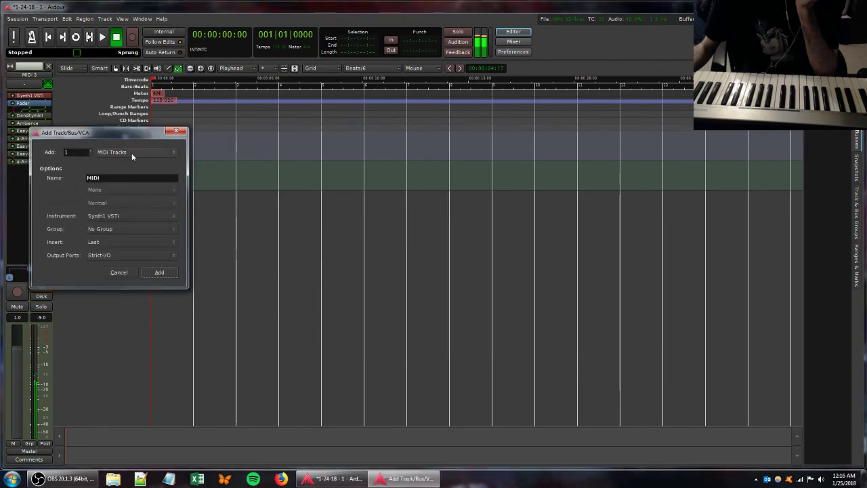
click(159, 272)
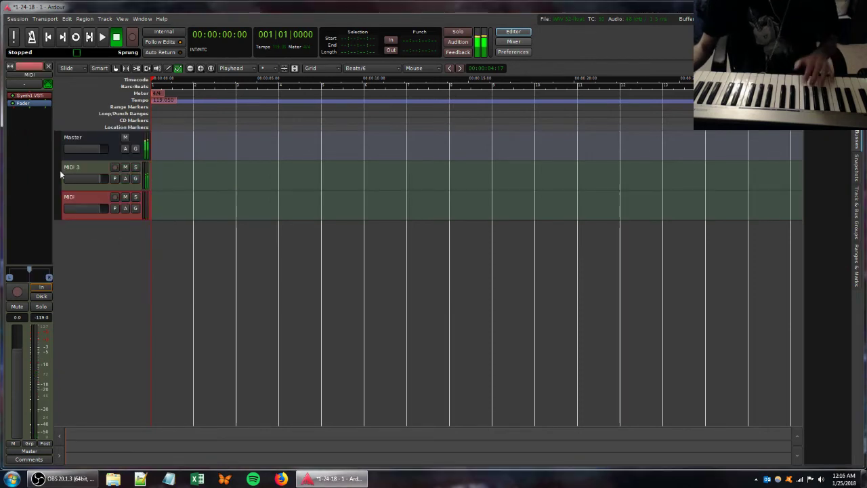
click(25, 84)
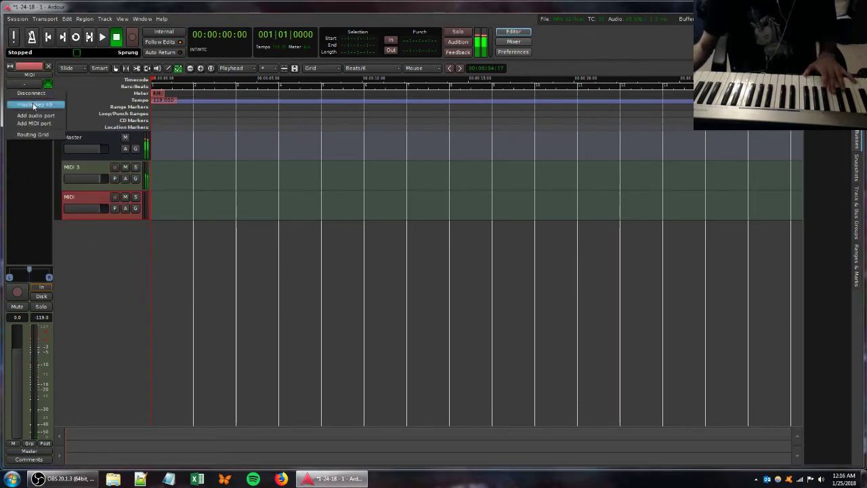
click(33, 106)
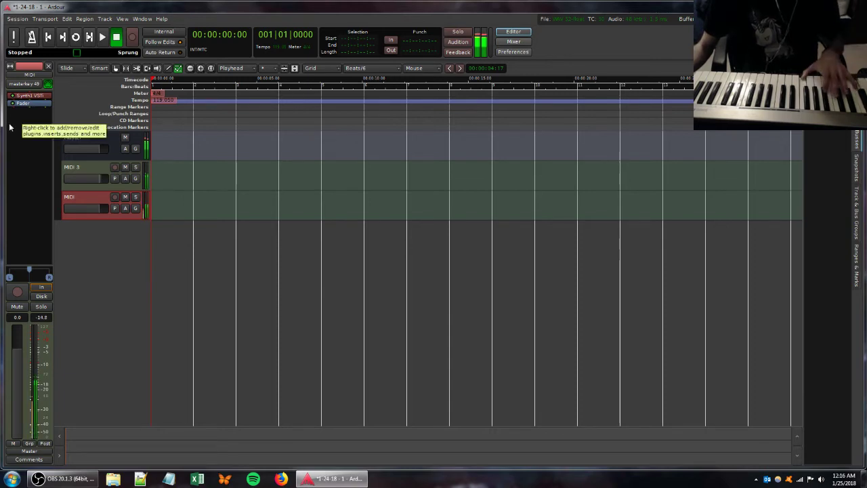
Step: Adjust the filter resonance, saturation, tracking and envelope amount in the new MIDI track's Synth1, then move its window clear of the mixer strip
double_click(23, 95)
drag(181, 128, 155, 148)
click(139, 127)
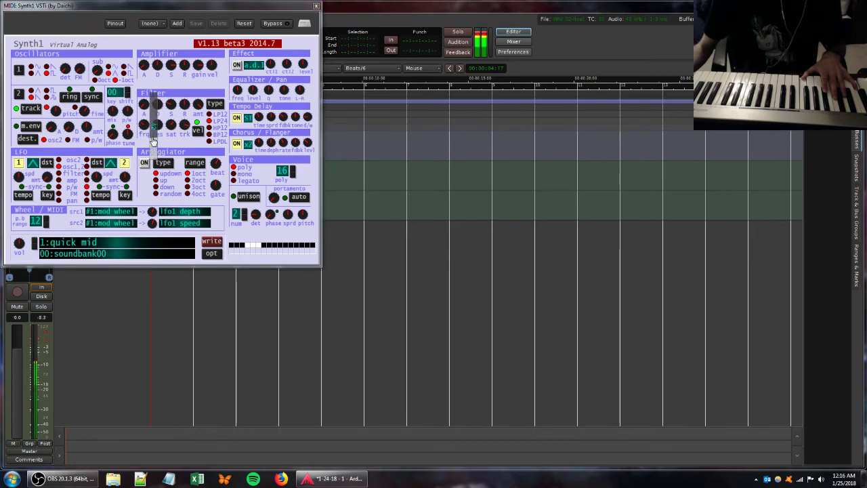
click(182, 129)
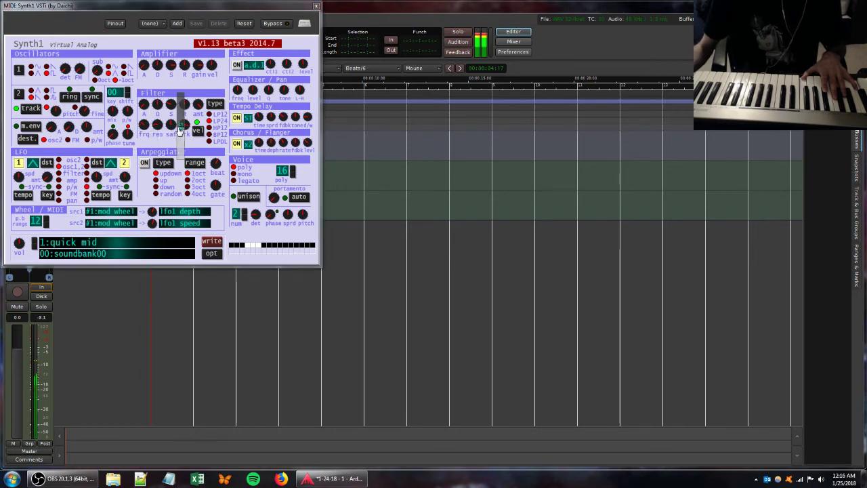
mouse_move(180, 131)
mouse_down()
mouse_move(182, 107)
mouse_move(183, 134)
mouse_up()
click(196, 122)
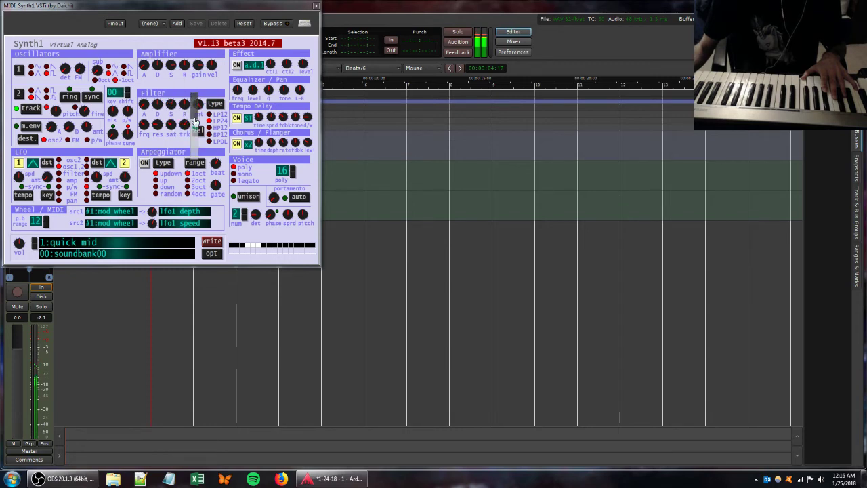
drag(138, 6, 300, 80)
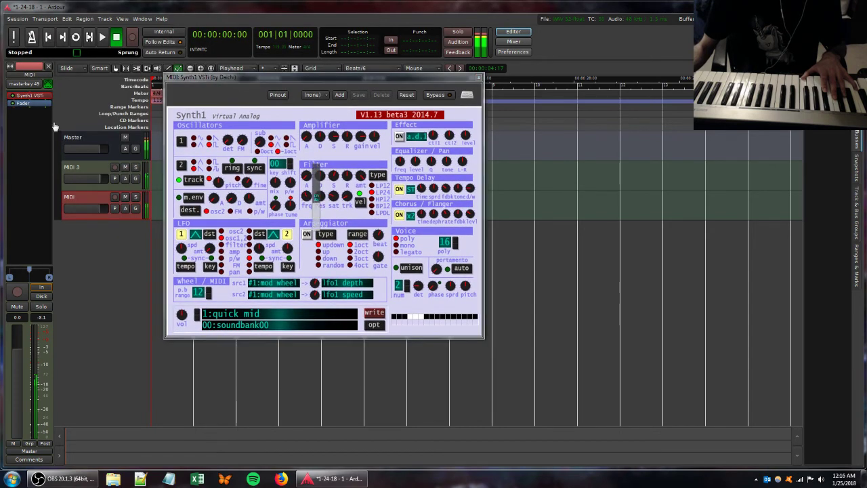
Step: Add the Ambience reverb after the fader on the new MIDI track
right_click(27, 111)
mouse_move(63, 116)
mouse_move(151, 115)
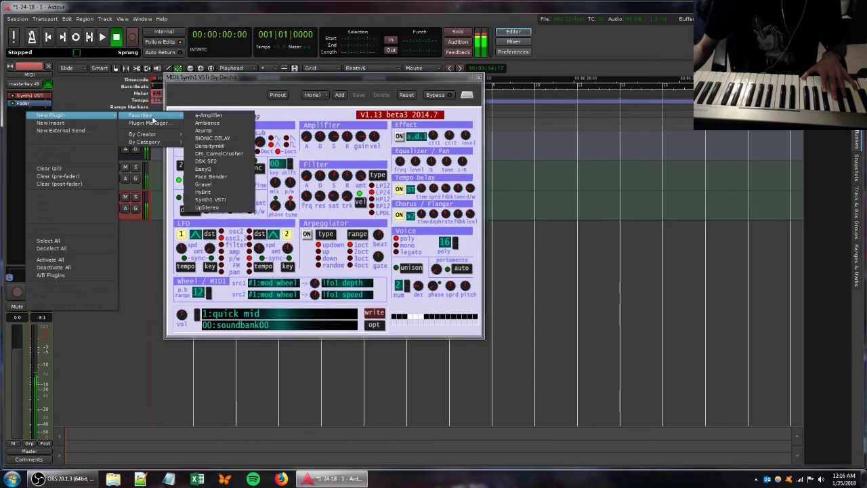
click(215, 125)
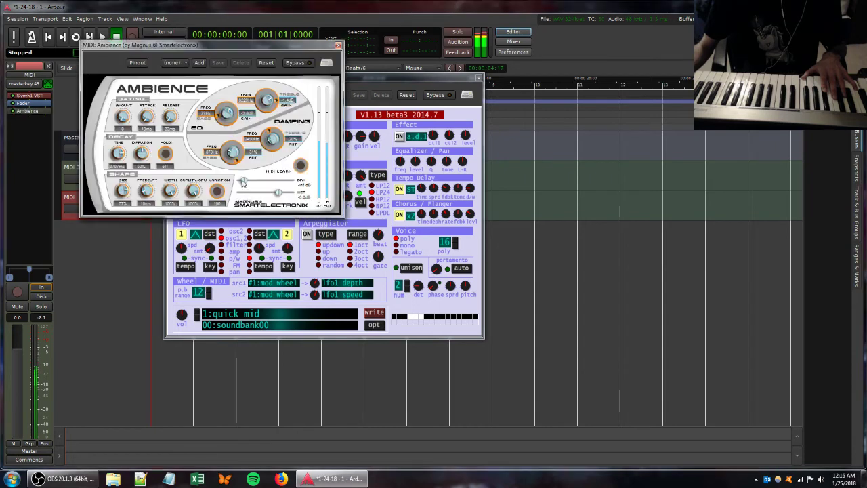
Step: Raise Ambience's dry level to about -14.9 dB and adjust Synth1's amplifier decay, sub-oscillator level and filter tracking
drag(243, 182, 245, 184)
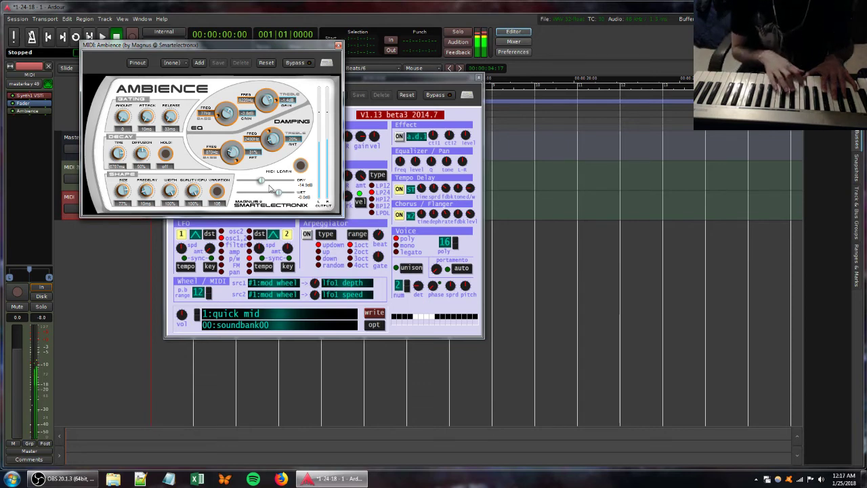
click(373, 76)
drag(310, 138, 315, 162)
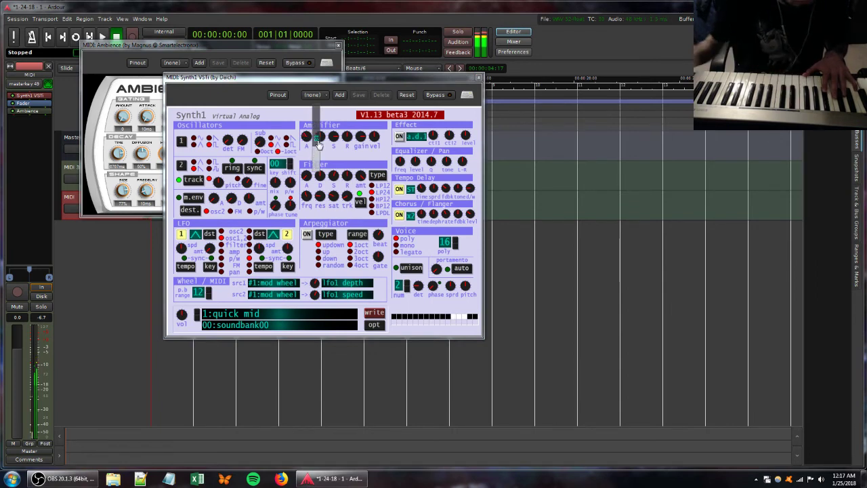
drag(245, 143, 252, 159)
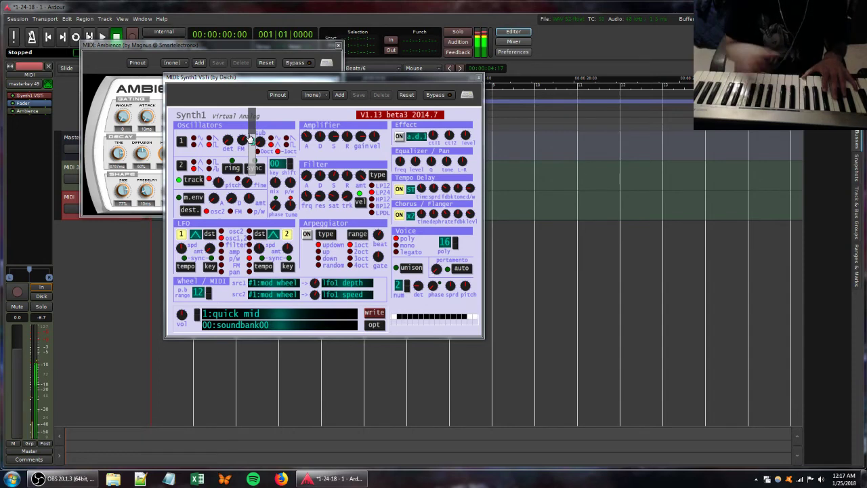
drag(347, 196, 345, 222)
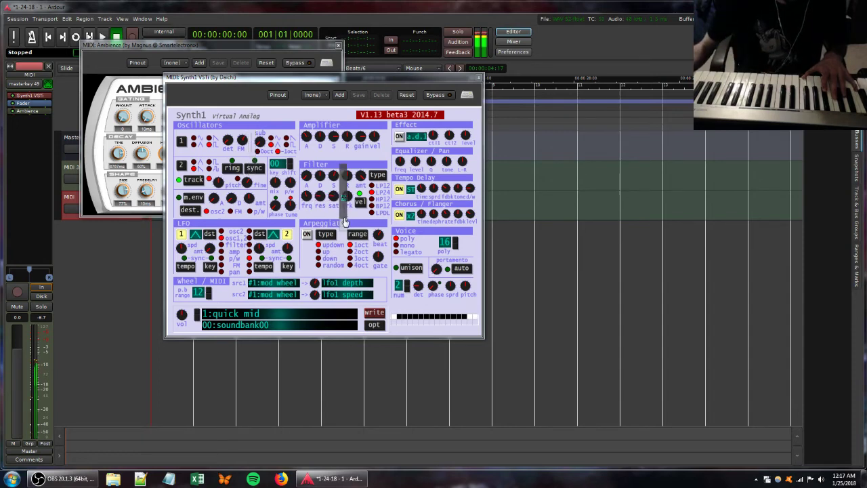
Step: Add the Azurite multivoice chorus after Ambience on the new MIDI track
right_click(29, 127)
mouse_move(55, 129)
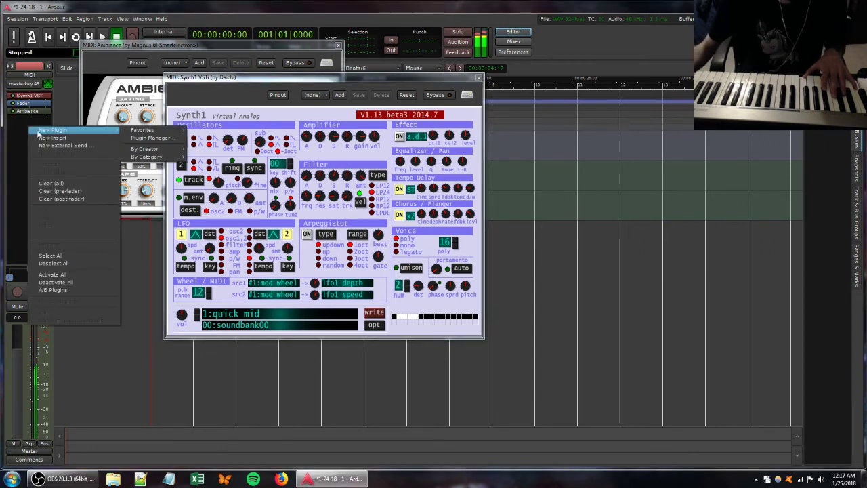
mouse_move(143, 132)
click(207, 146)
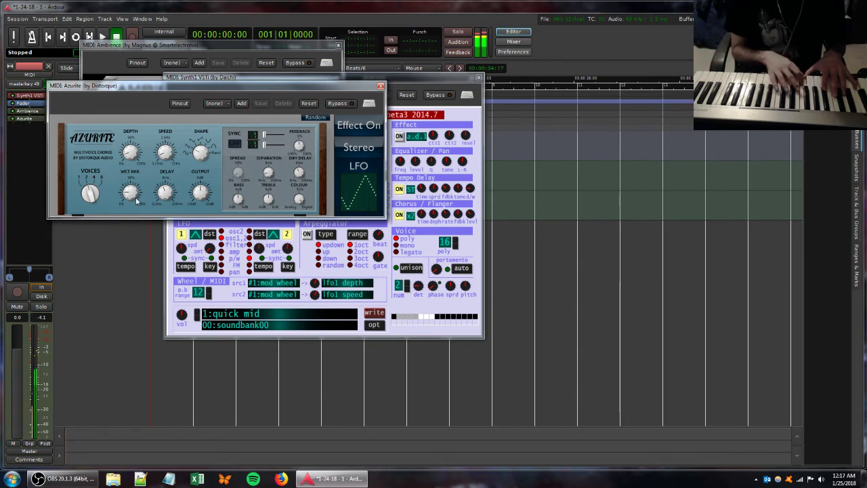
Step: Move the Ambience and Azurite windows off the other controls, then deactivate the Azurite chorus and close its window
click(411, 79)
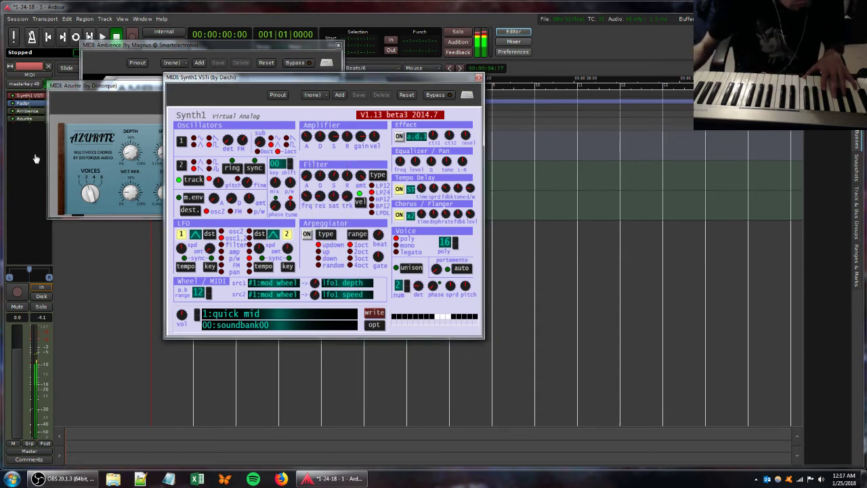
click(31, 193)
drag(117, 48, 479, 116)
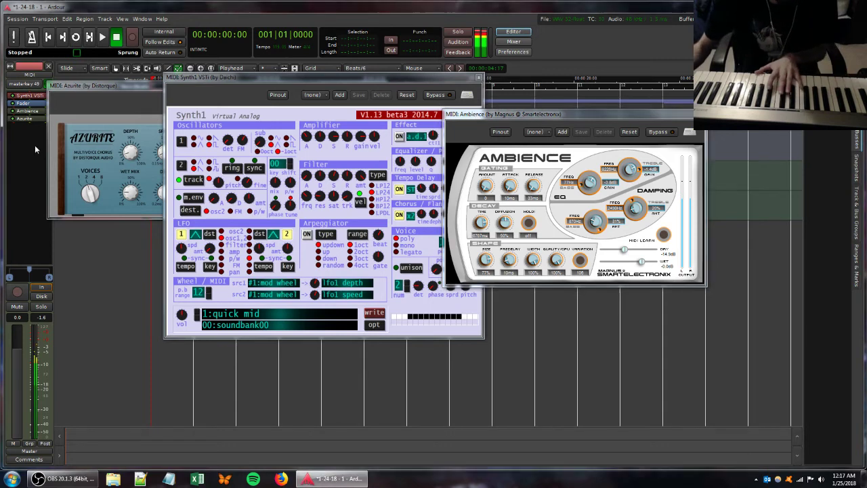
click(325, 198)
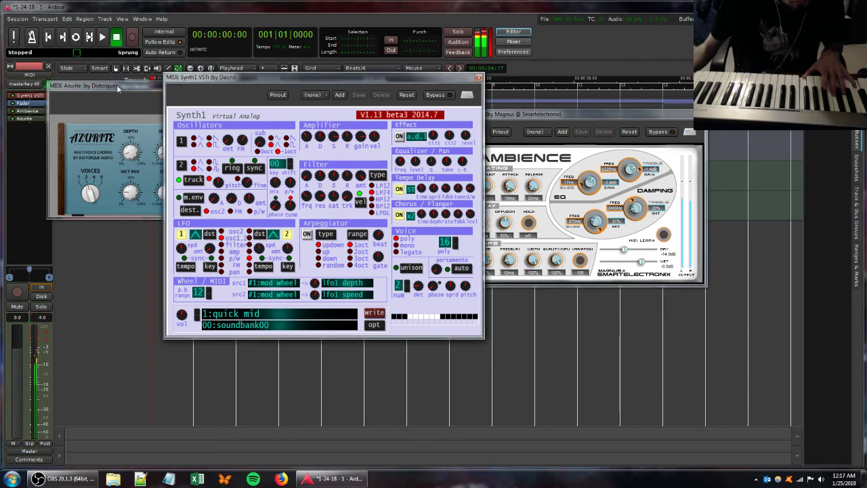
drag(117, 85, 114, 148)
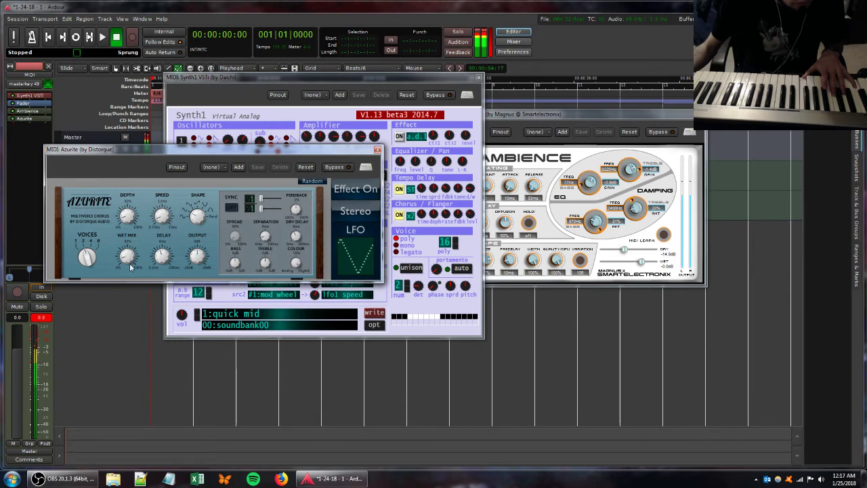
click(12, 120)
click(378, 149)
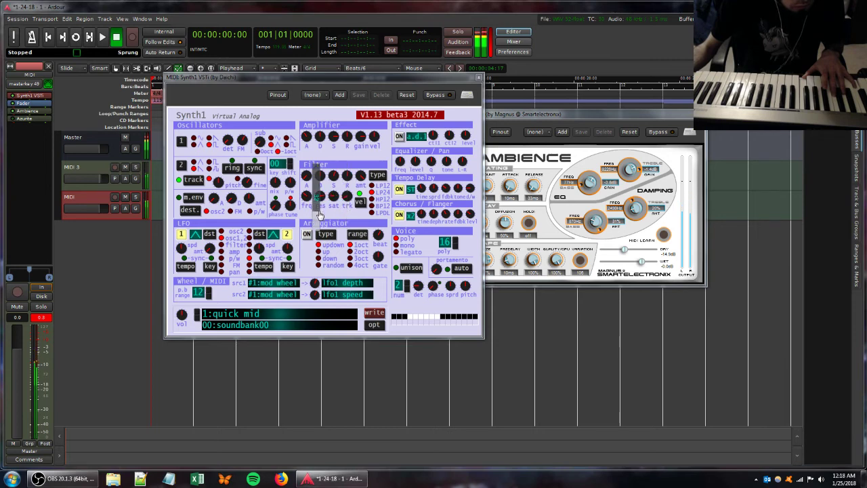
Step: Lower MIDI 3's fader to -6.3 dB and adjust the filter tracking and resonance in the new MIDI track's Synth1
click(86, 167)
drag(22, 353, 21, 366)
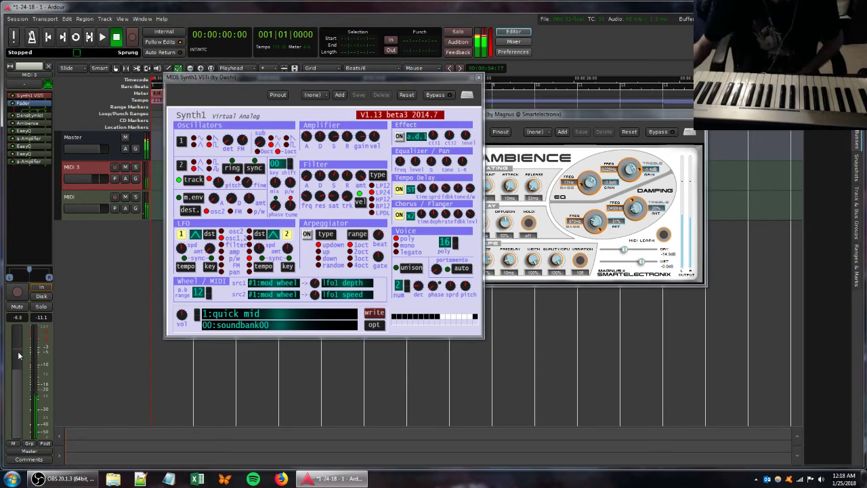
mouse_move(343, 200)
mouse_down()
mouse_move(344, 217)
mouse_move(341, 208)
mouse_up()
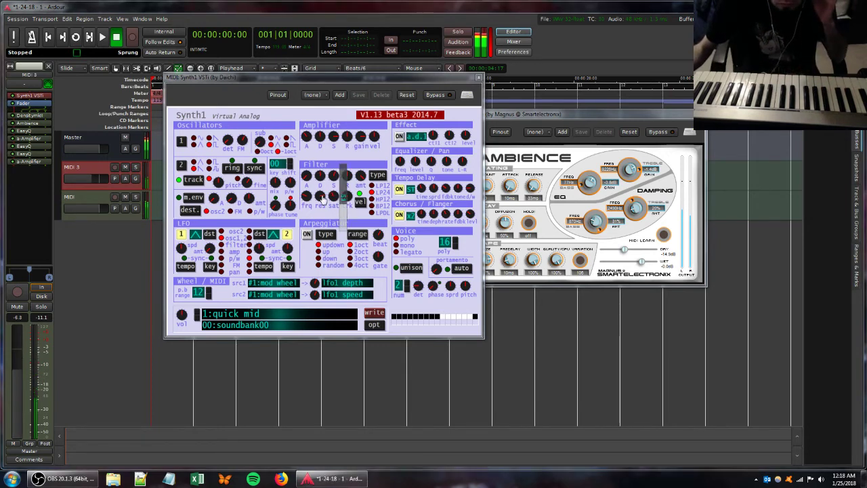
drag(346, 174, 315, 207)
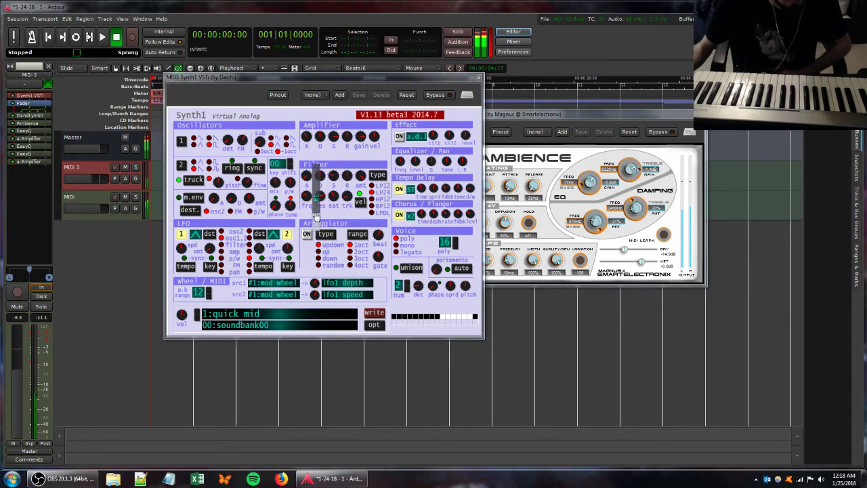
Step: Add an a-Amplifier at the end of the new MIDI track's effects chain and raise its gain to about 9 dB
click(94, 197)
right_click(24, 175)
mouse_move(64, 167)
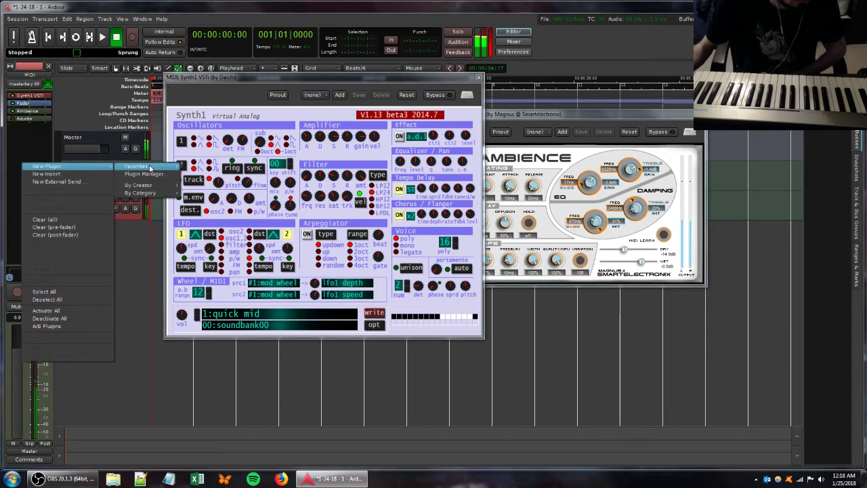
mouse_move(151, 168)
click(207, 170)
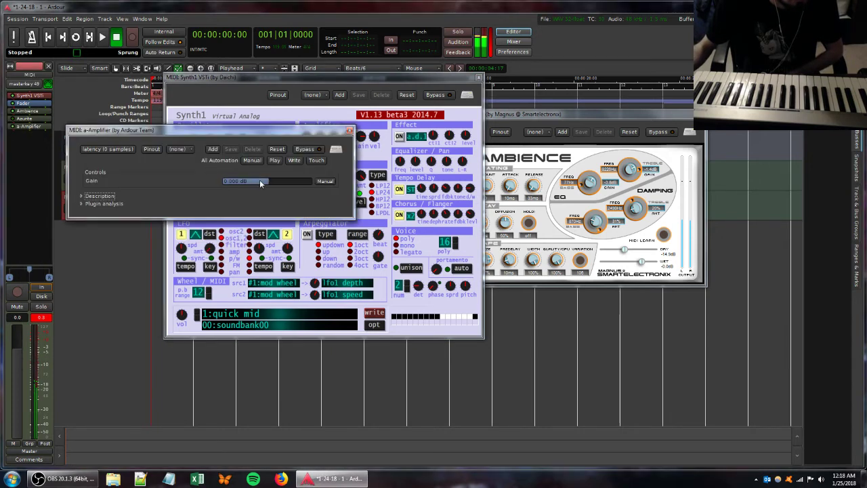
drag(276, 182, 280, 182)
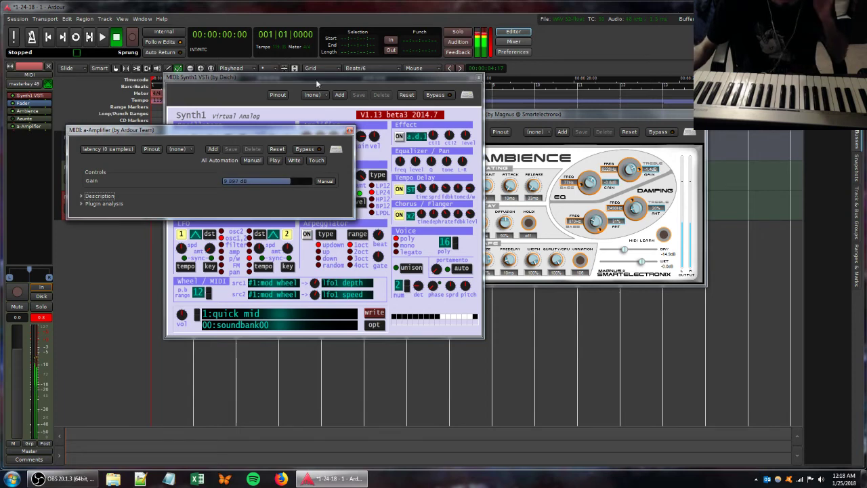
click(316, 82)
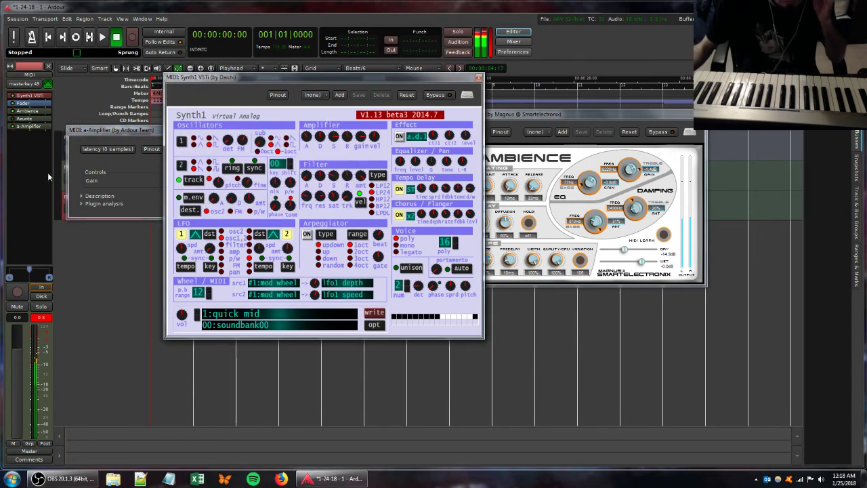
click(130, 139)
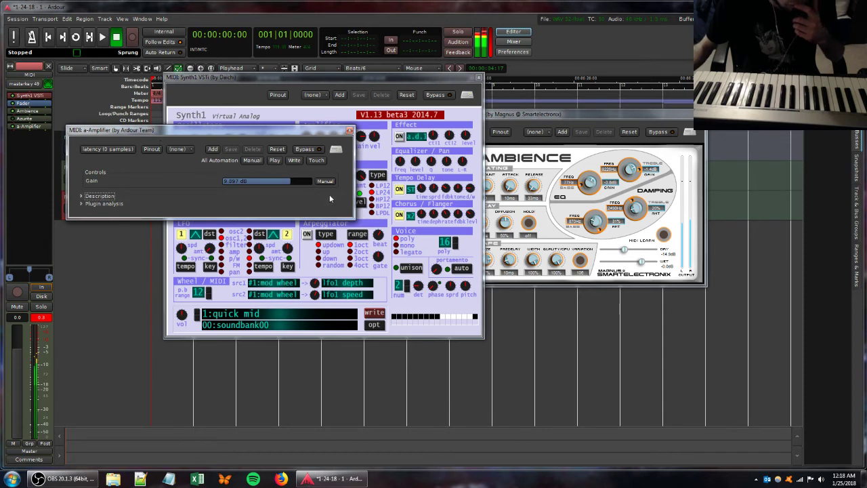
Step: Set Ambience's dry level to about -3.1 dB and wet level to about -1.2 dB, then close the Ambience and a-Amplifier windows
click(639, 265)
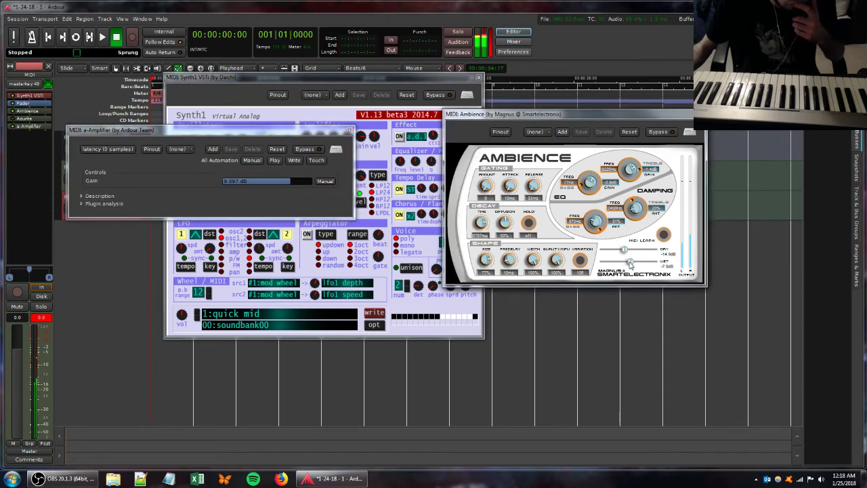
mouse_move(626, 266)
mouse_down()
mouse_move(637, 264)
mouse_move(629, 250)
mouse_move(636, 255)
mouse_up()
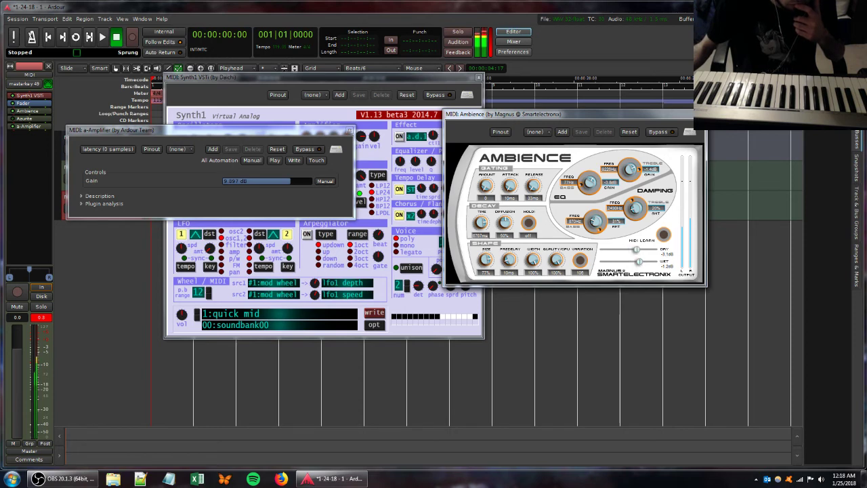
click(700, 114)
double_click(27, 112)
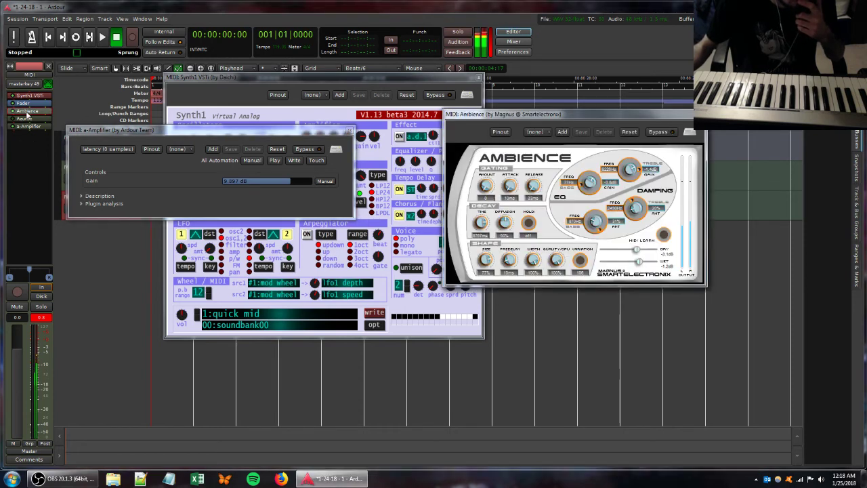
click(700, 114)
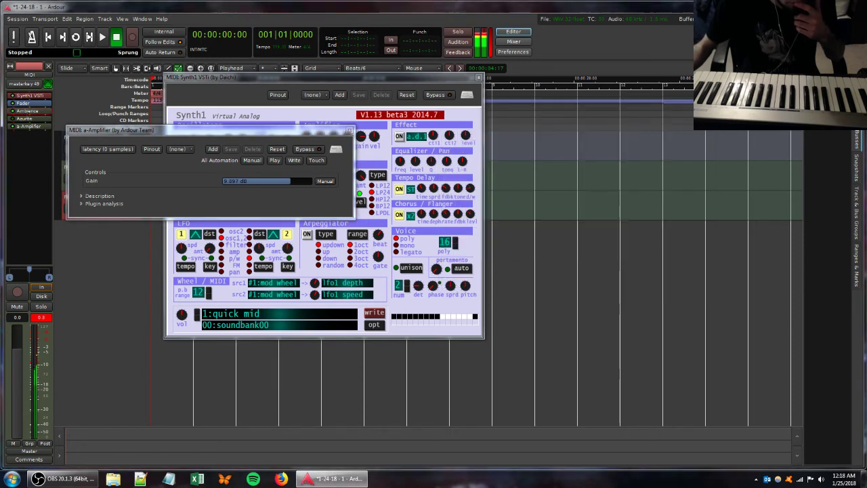
click(349, 131)
Step: Adjust Synth1's filter envelope release and amount, and set its polyphony to 8 voices
drag(335, 181, 346, 195)
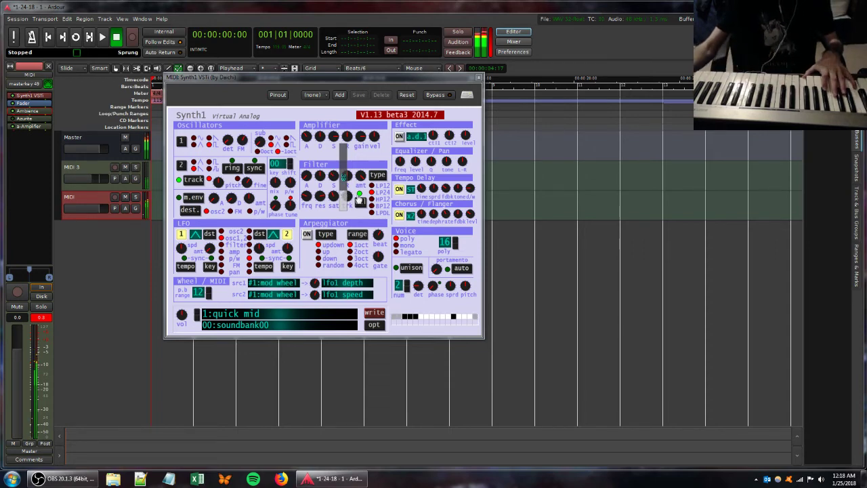
drag(359, 176, 359, 223)
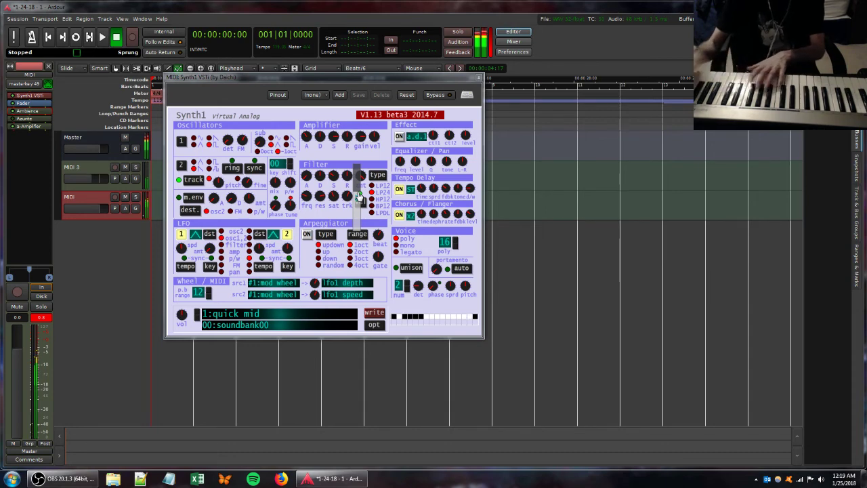
click(454, 248)
drag(445, 245, 459, 261)
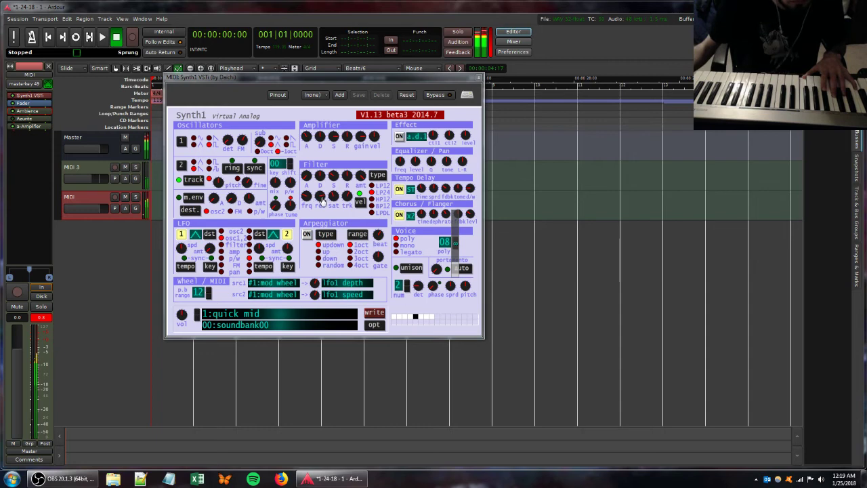
Step: Adjust the filter saturation, resonance and tracking in Synth1
drag(322, 202, 332, 196)
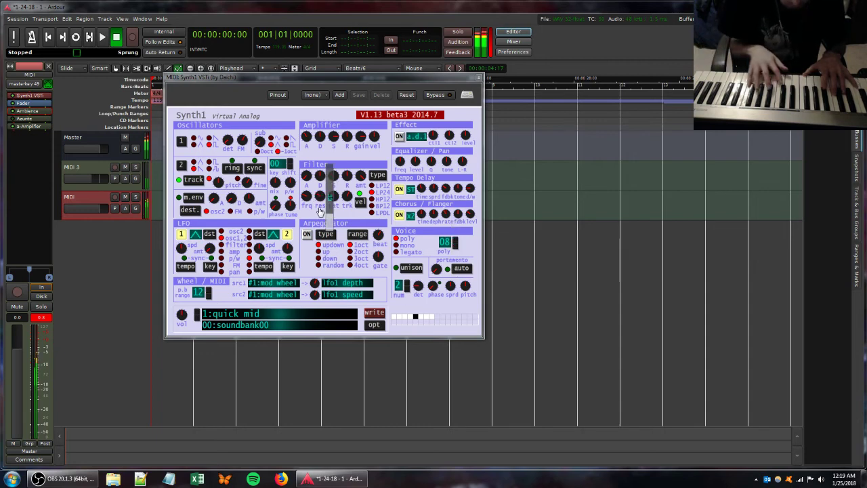
drag(321, 211, 320, 218)
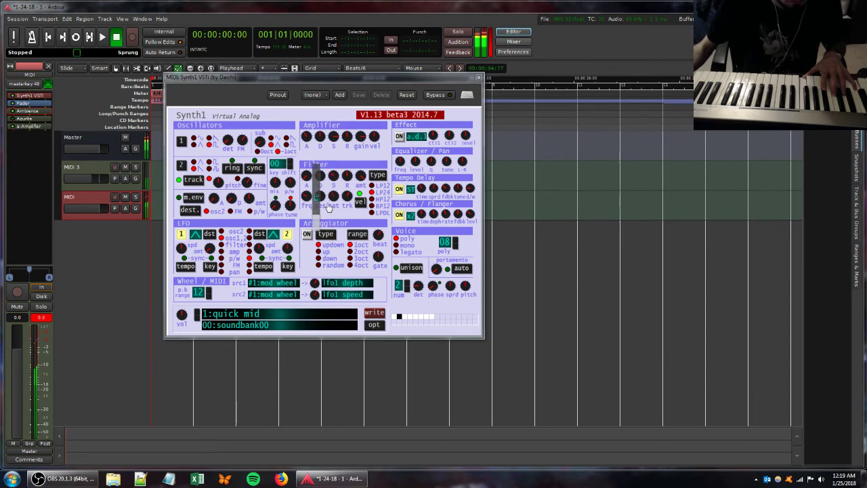
drag(346, 198, 347, 203)
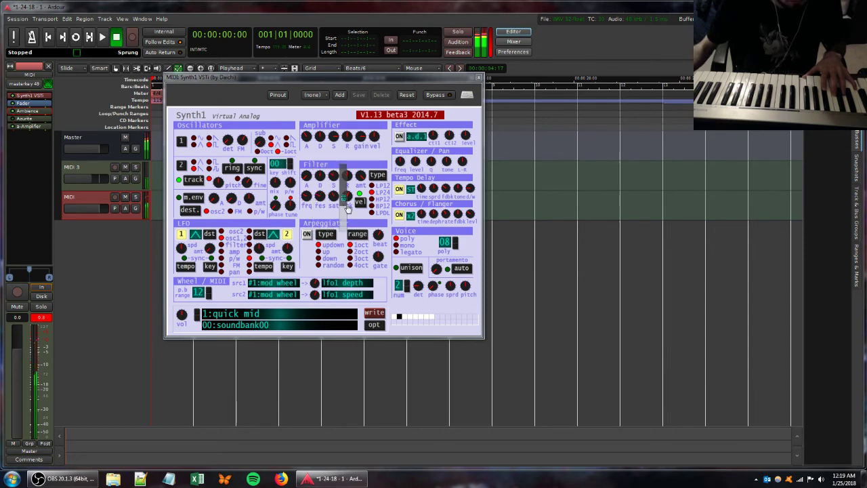
Step: Remove the MIDI 3 track from the session
click(90, 167)
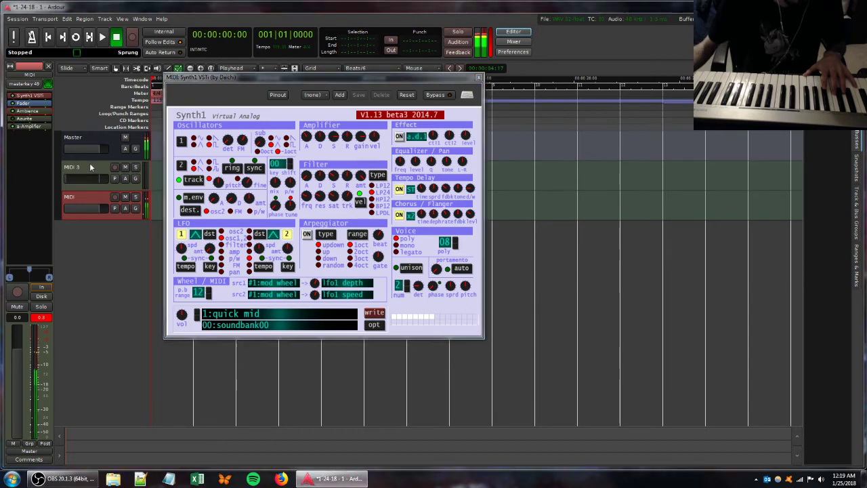
right_click(90, 167)
click(129, 337)
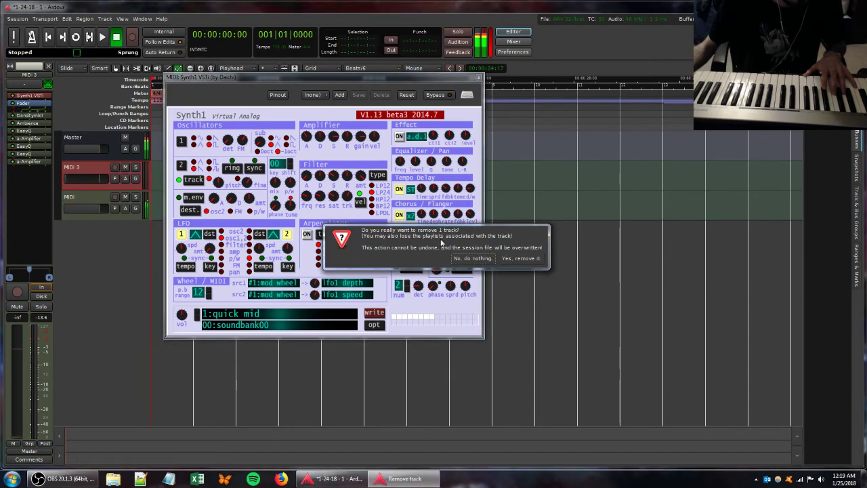
click(501, 258)
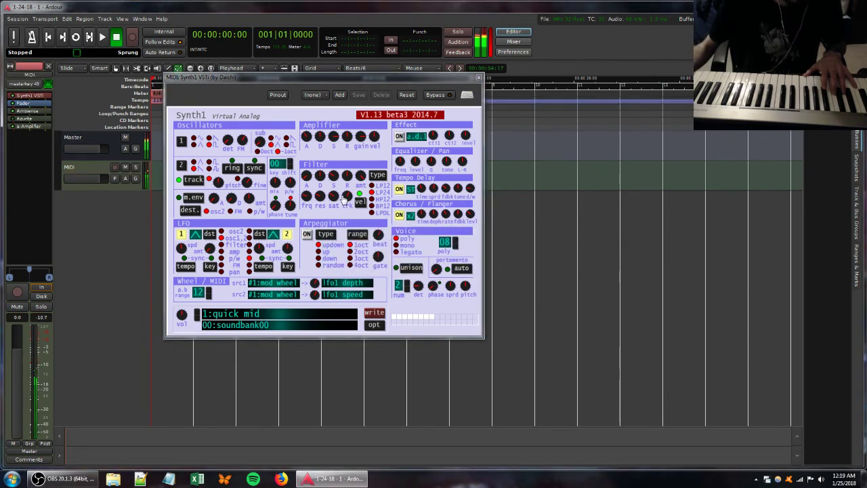
Step: Lower Ambience's wet level to about -13.2 dB on the remaining MIDI track and open the a-Amplifier controls
double_click(28, 112)
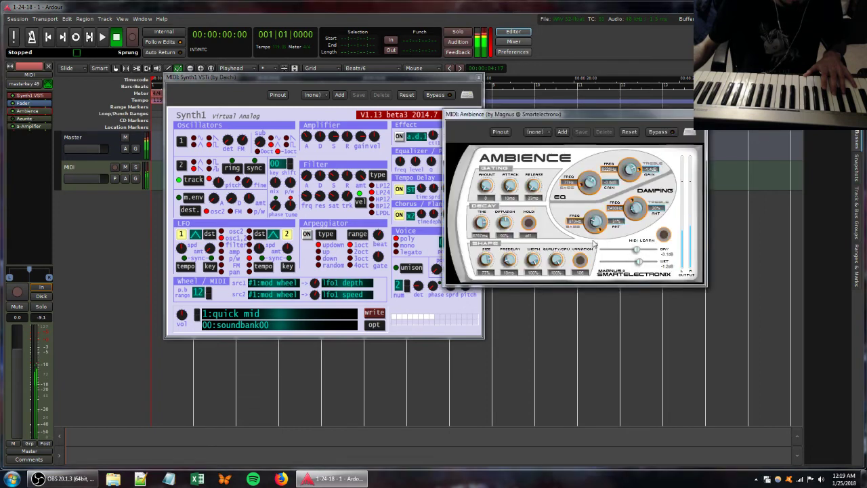
drag(642, 265, 624, 265)
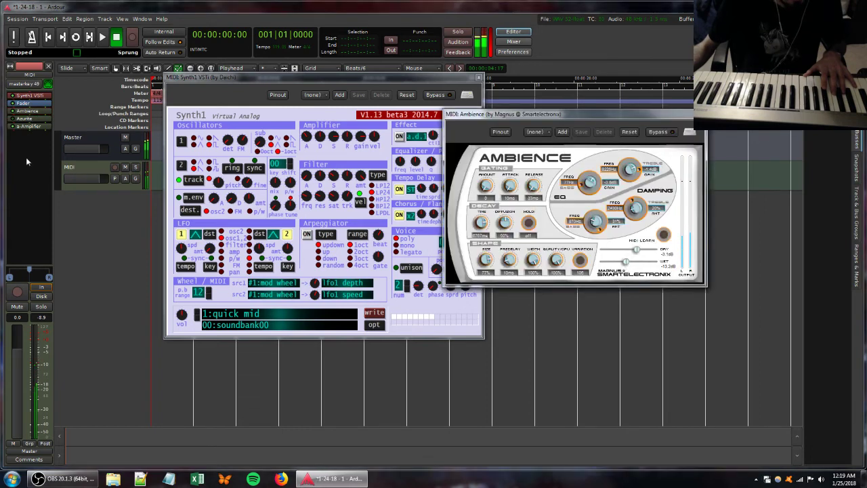
double_click(27, 126)
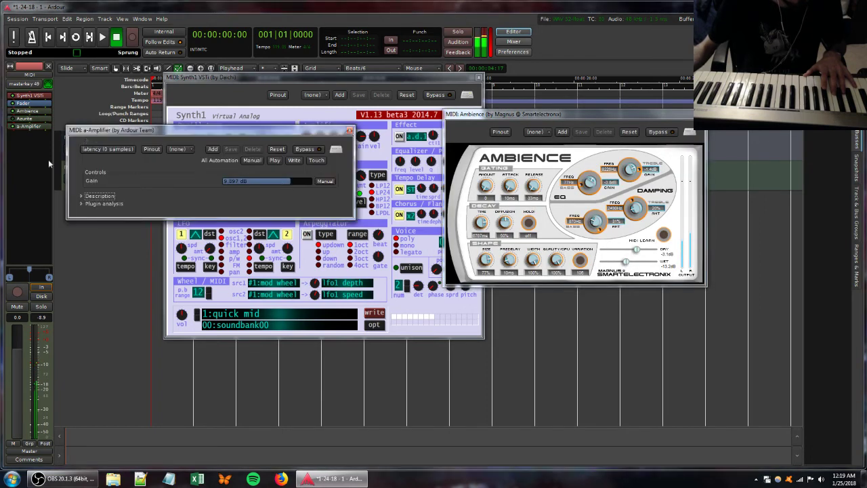
Step: Add a second a-Amplifier to the MIDI track and set its gain to about 5.567 dB
right_click(19, 152)
mouse_move(40, 155)
mouse_move(130, 154)
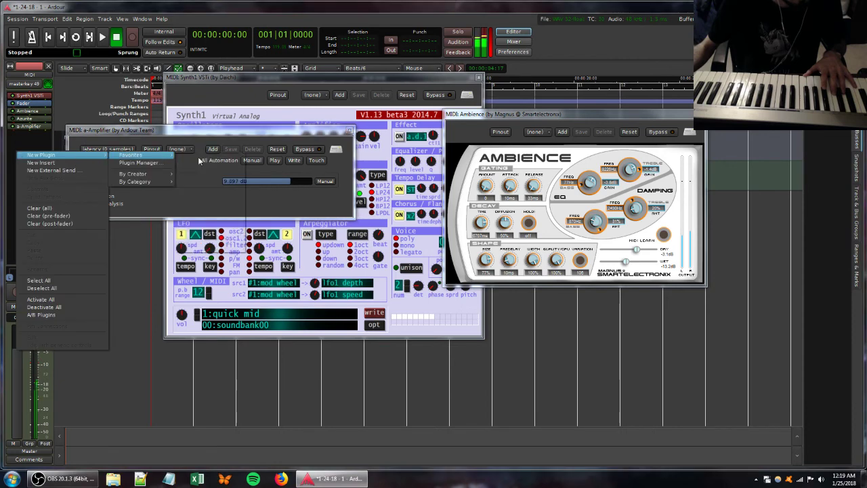
click(198, 155)
drag(271, 181, 280, 179)
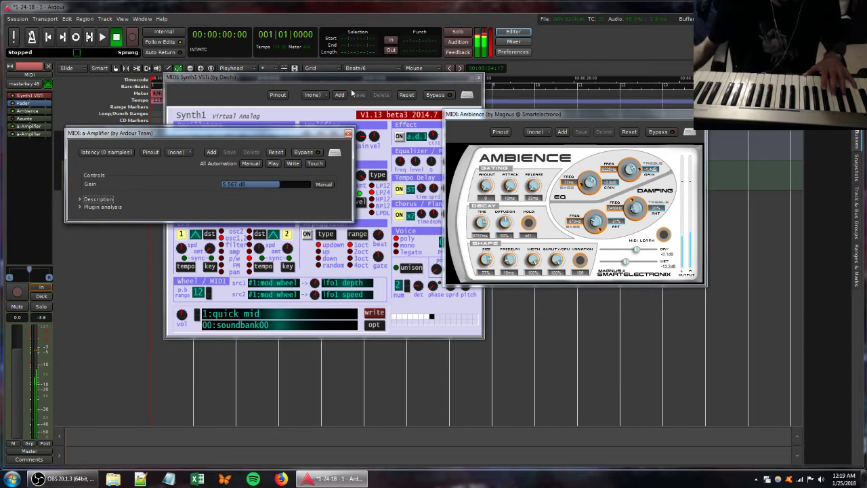
Step: Adjust Synth1's filter resonance and filter envelope release, and lower Ambience's wet level to about -23.7 dB
click(377, 82)
drag(341, 197, 356, 223)
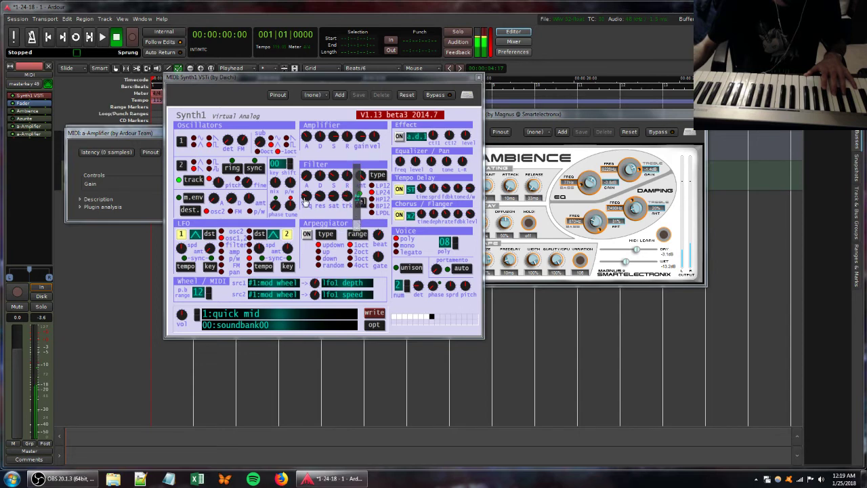
drag(305, 197, 321, 219)
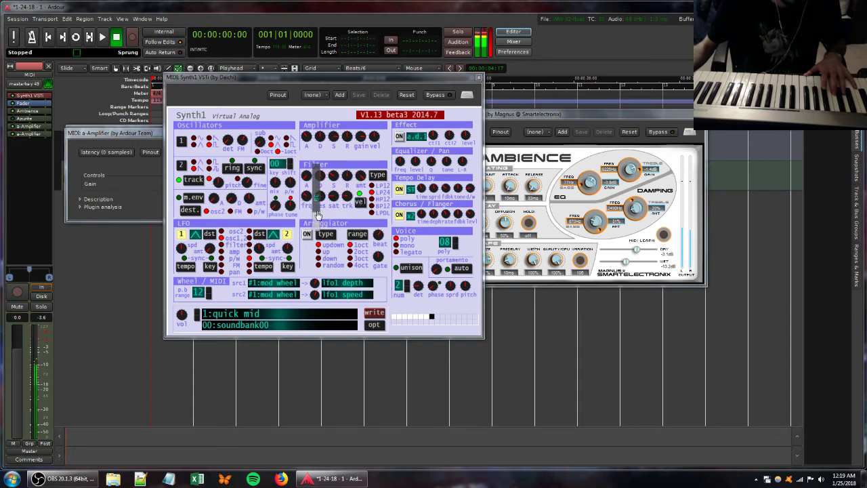
drag(346, 176, 346, 195)
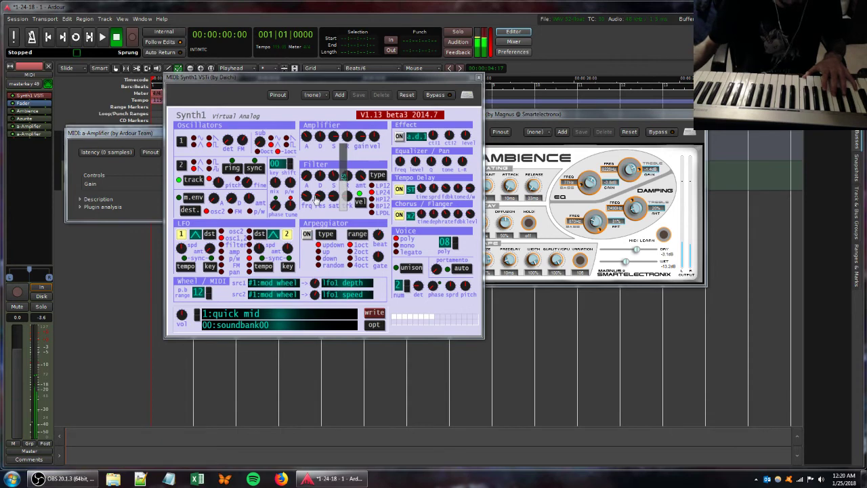
drag(316, 200, 316, 216)
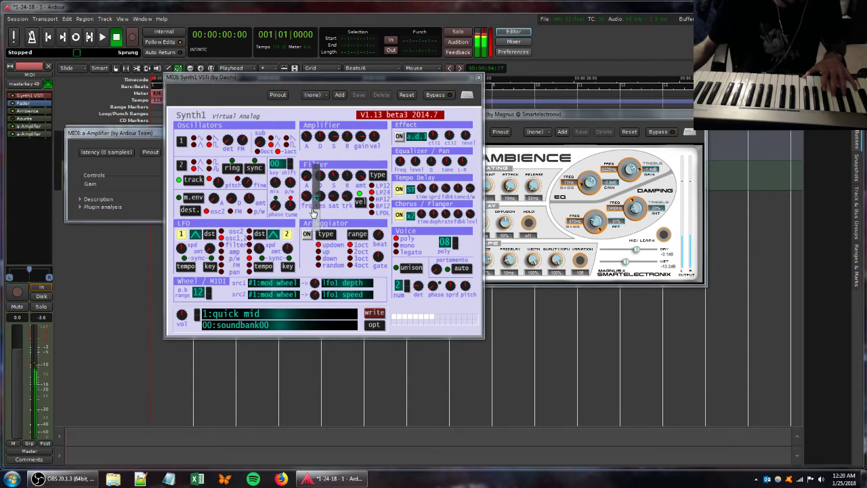
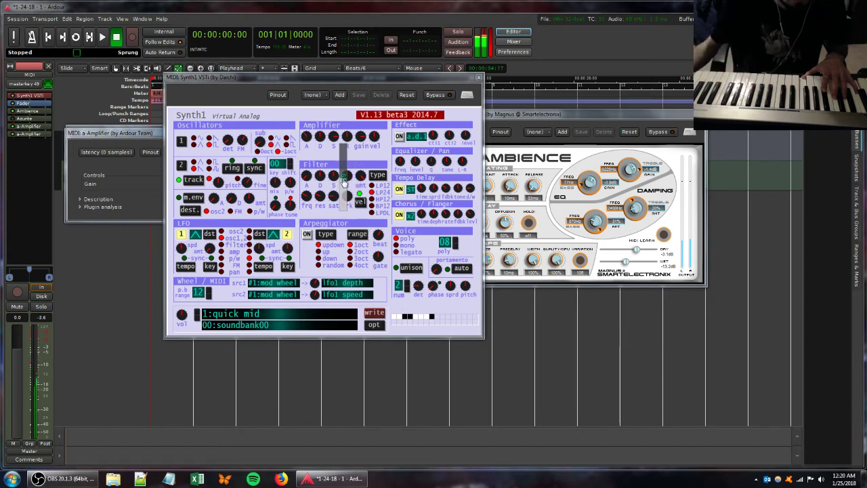
drag(627, 265, 620, 263)
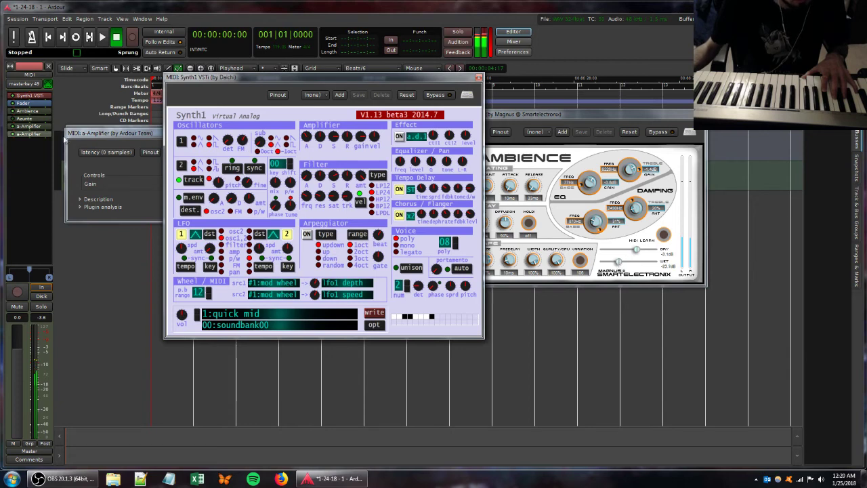
Step: Add EasyQ to the MIDI track and shape a dip just below 1 kHz and a 14.5 dB peak at about 5337 Hz
right_click(19, 154)
mouse_move(65, 160)
mouse_move(153, 160)
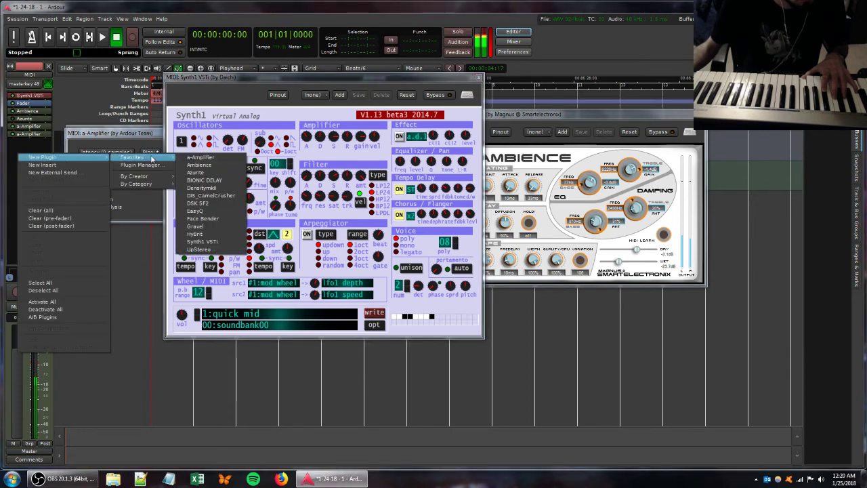
click(207, 211)
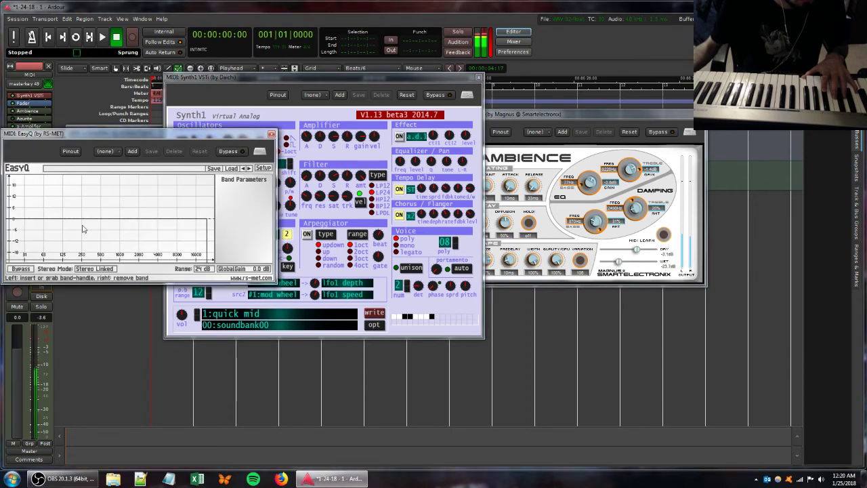
drag(83, 228, 116, 239)
drag(176, 208, 164, 193)
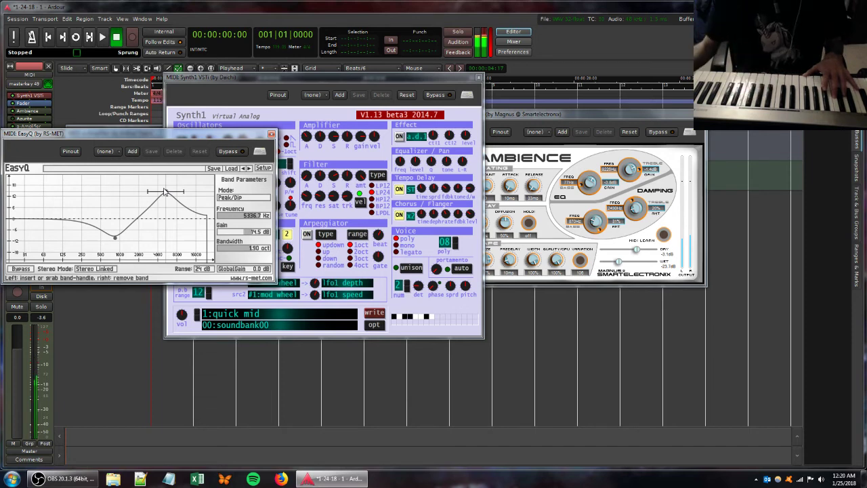
Step: Raise Ambience's wet level to about 0.2 dB and boost EasyQ by 7 dB near 1531 Hz and 15.3 dB near 18 kHz
click(360, 224)
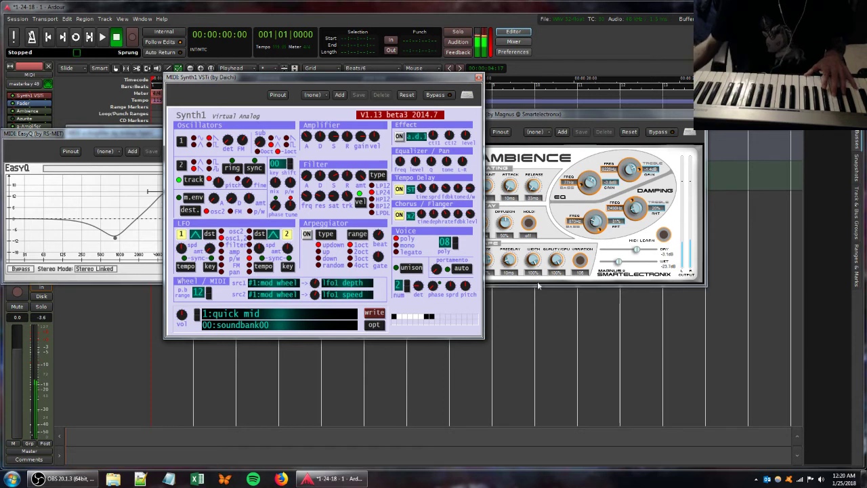
drag(622, 263, 635, 262)
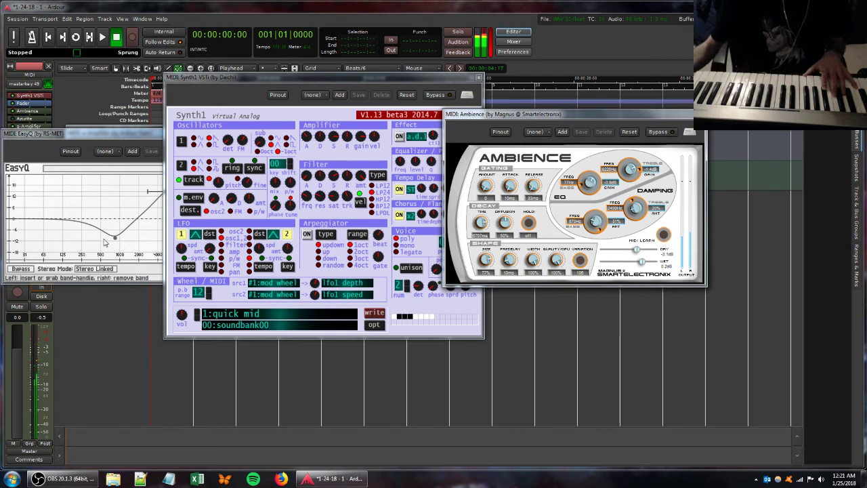
drag(115, 237, 135, 201)
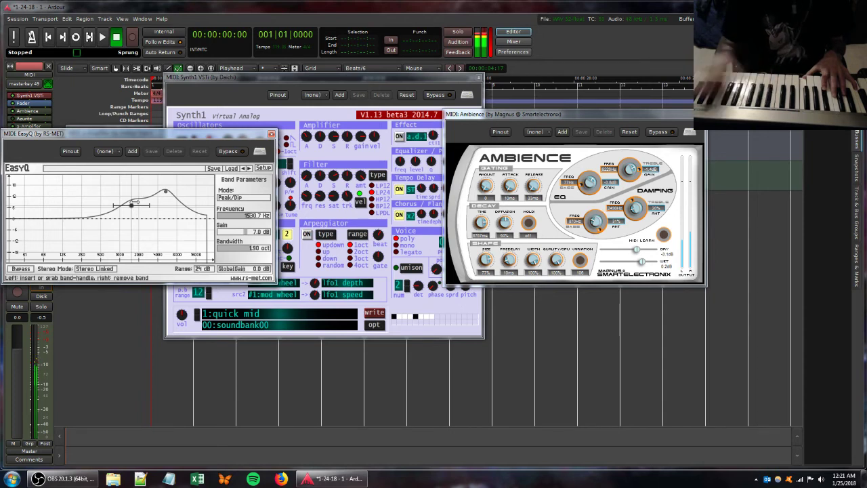
drag(197, 210, 201, 195)
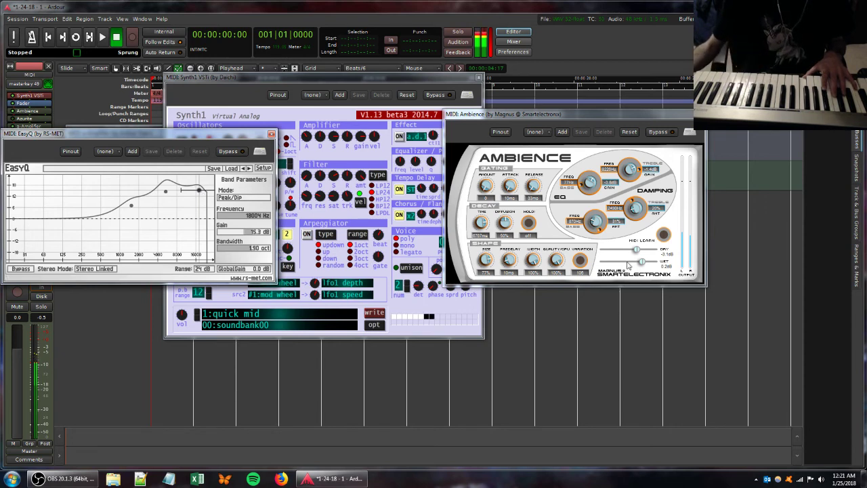
Step: Set Ambience's dry level to about 1.3 dB and wet to about -4.4 dB, and adjust Synth1's filter release and tracking
mouse_move(645, 265)
mouse_down()
mouse_move(614, 265)
mouse_move(644, 250)
mouse_up()
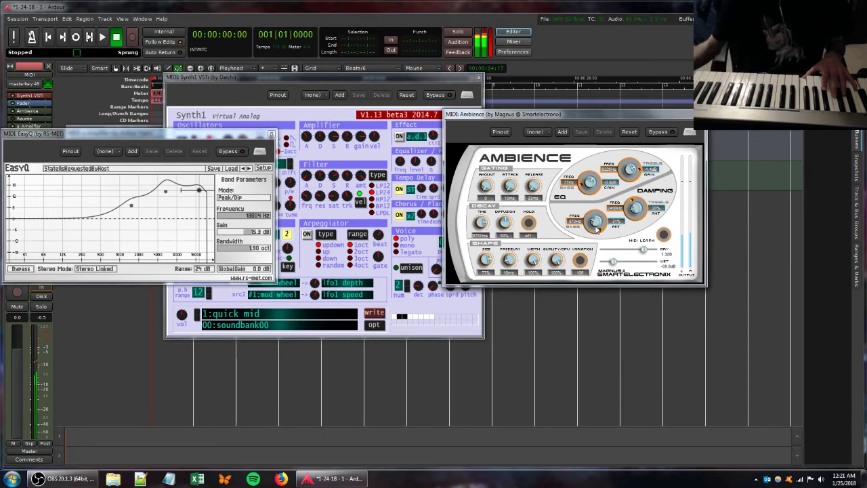
drag(614, 262, 630, 262)
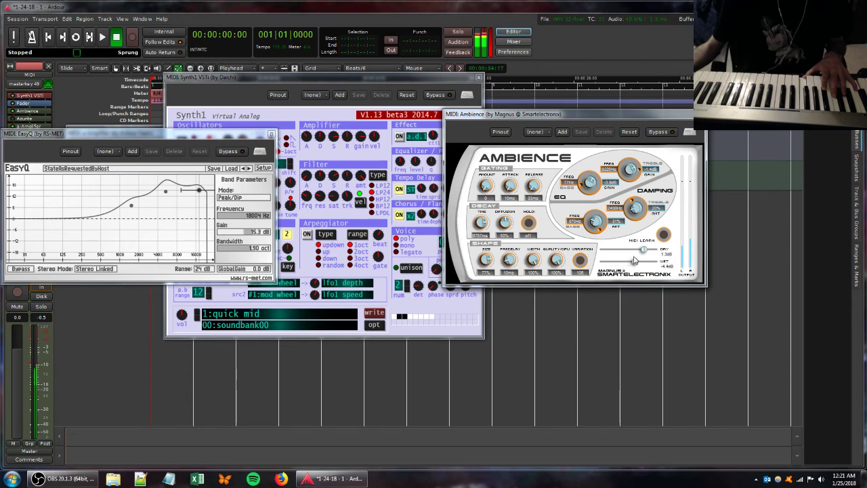
click(357, 197)
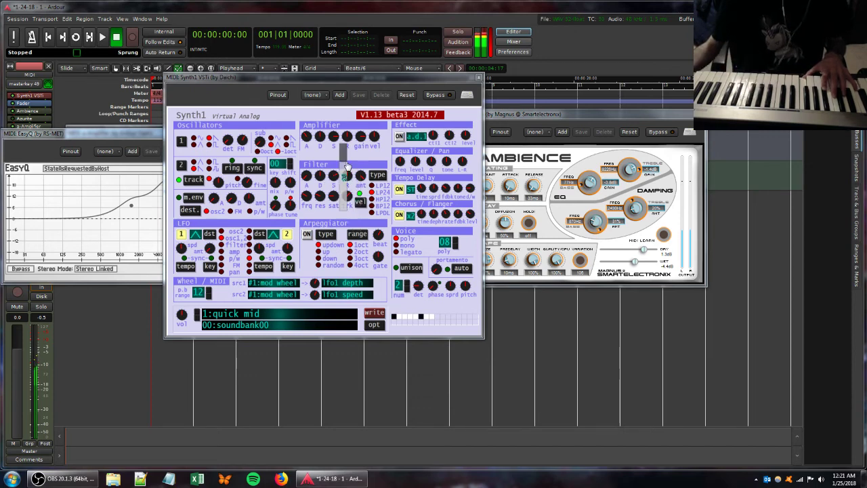
drag(346, 167, 343, 222)
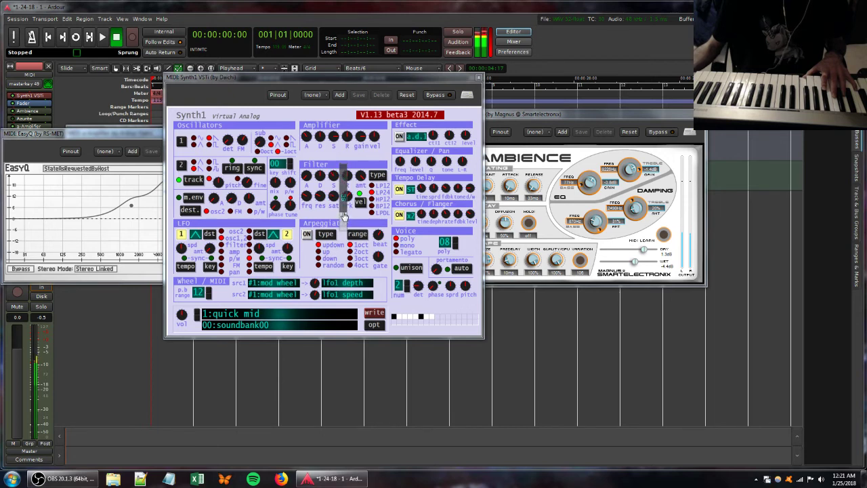
Step: Reshape EasyQ with a dip below 1 kHz, 13.3 dB at about 7413 Hz and -3.9 dB near 13.6 kHz, and close it
click(98, 140)
drag(198, 190, 191, 225)
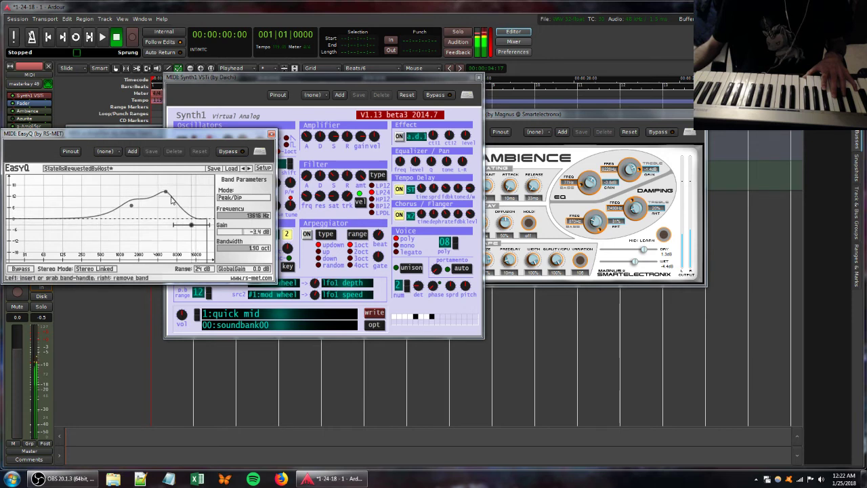
mouse_move(166, 192)
mouse_down()
mouse_move(161, 219)
mouse_move(130, 211)
mouse_move(117, 235)
mouse_move(165, 219)
mouse_move(175, 196)
mouse_up()
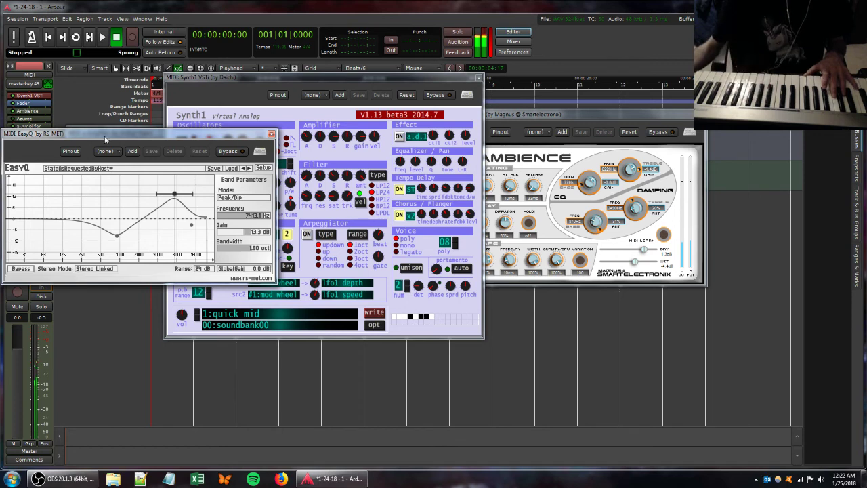
drag(103, 139, 285, 164)
click(363, 160)
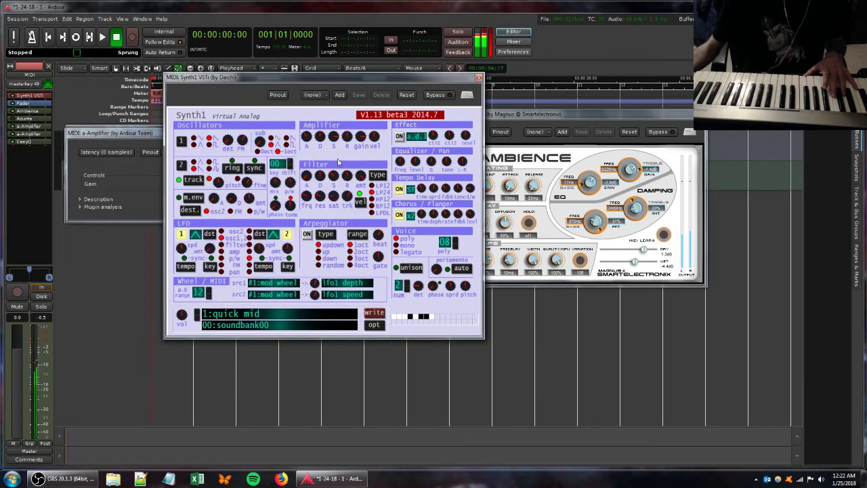
Step: Add a second EasyQ to the MIDI track with a 20.6 dB peak at about 11365 Hz
right_click(31, 165)
mouse_move(41, 165)
mouse_move(162, 167)
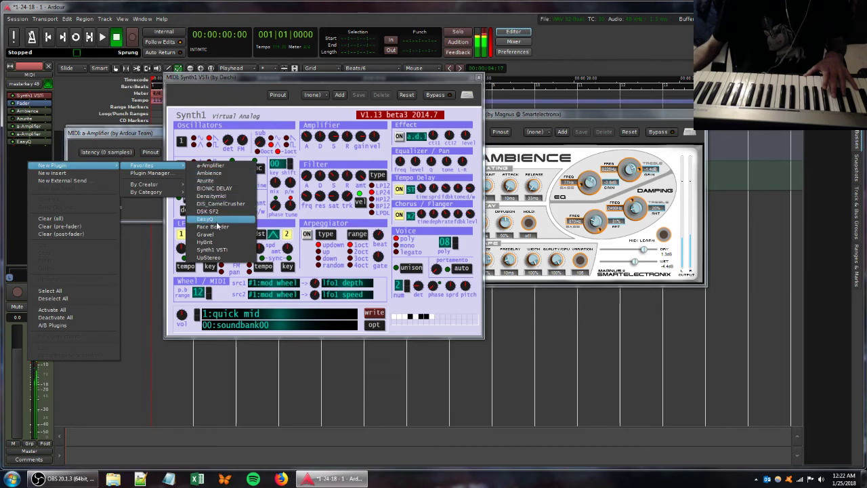
click(216, 219)
drag(276, 227, 261, 198)
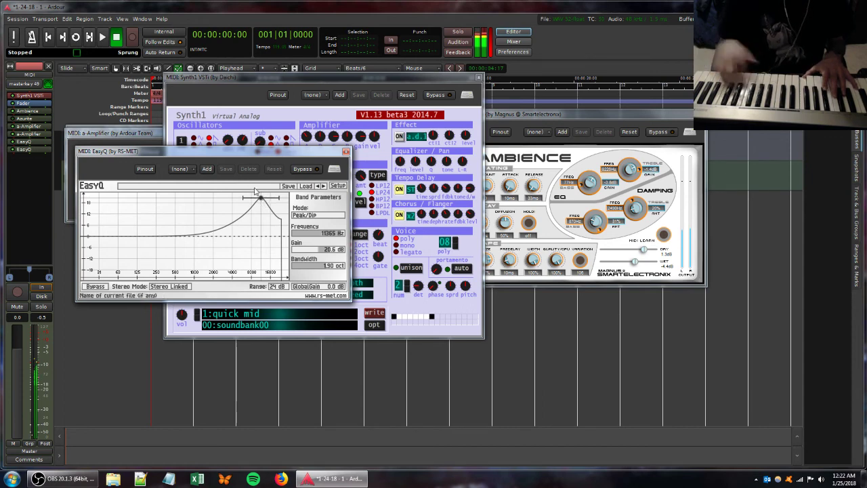
Step: Check the first EasyQ's curve and adjust Synth1's filter saturation and sub-oscillator level
click(261, 77)
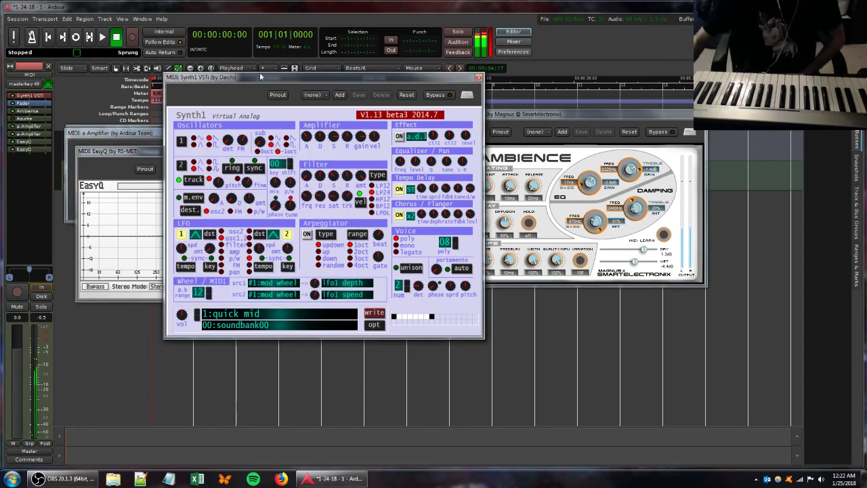
double_click(28, 141)
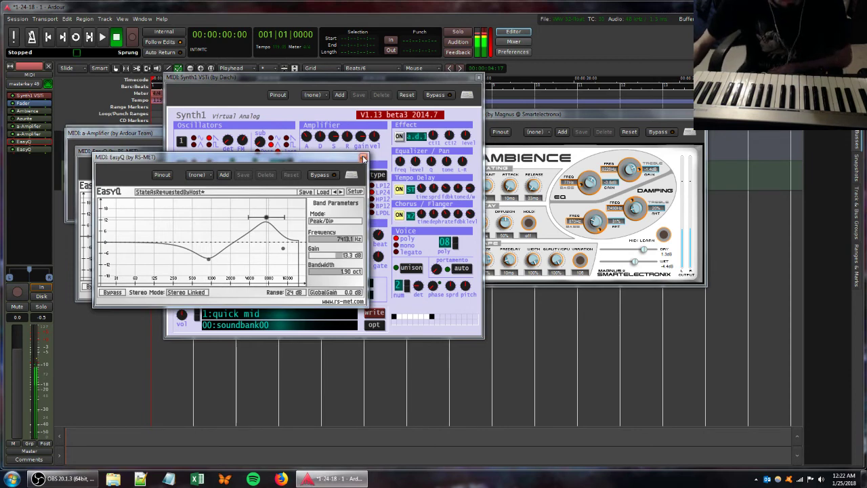
click(363, 157)
mouse_move(339, 177)
mouse_down()
mouse_move(343, 185)
mouse_move(341, 168)
mouse_move(331, 212)
mouse_move(340, 183)
mouse_up()
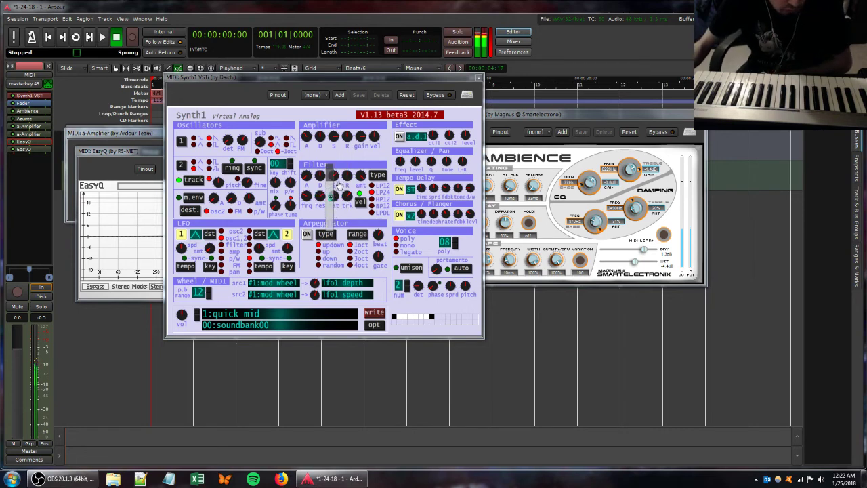
click(254, 135)
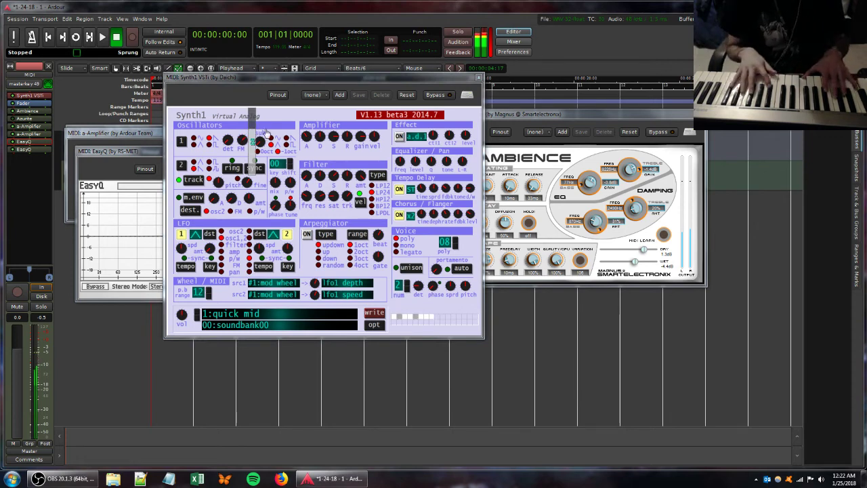
Step: Check the first a-Amplifier's gain, and set Ambience's wet level to about 0.5 dB and dry level to about -49.3 dB
double_click(25, 133)
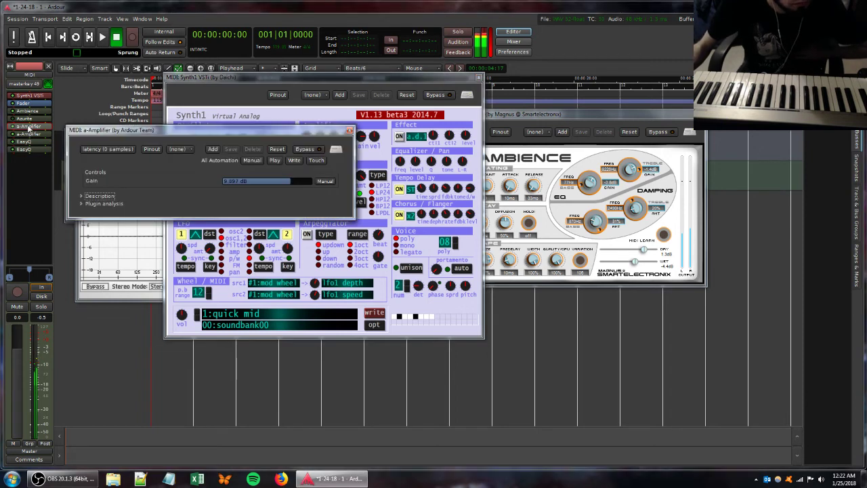
click(350, 130)
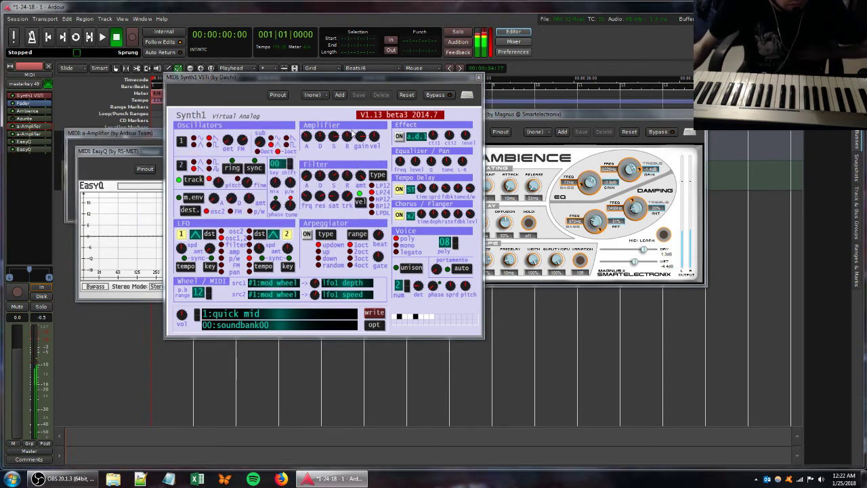
click(588, 116)
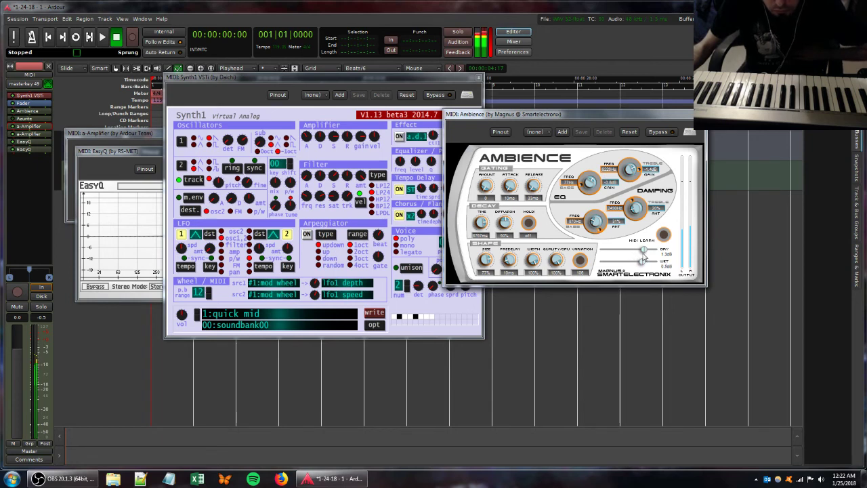
drag(644, 252, 609, 252)
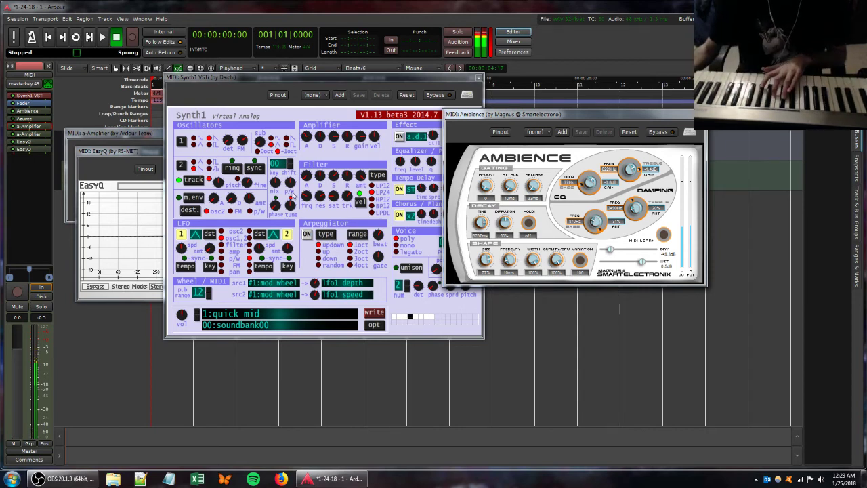
Step: Adjust Synth1's filter frequency and resonance, and lower the MIDI track's fader to about -22.6 dB
drag(306, 197, 312, 214)
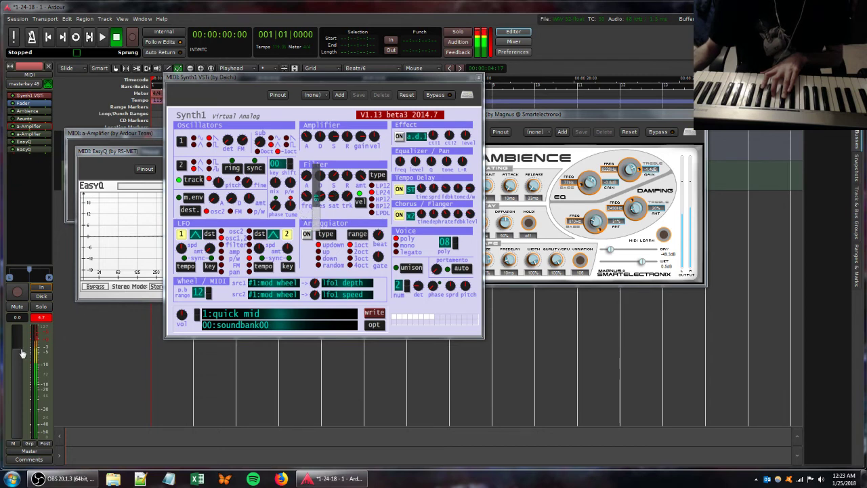
drag(22, 353, 18, 408)
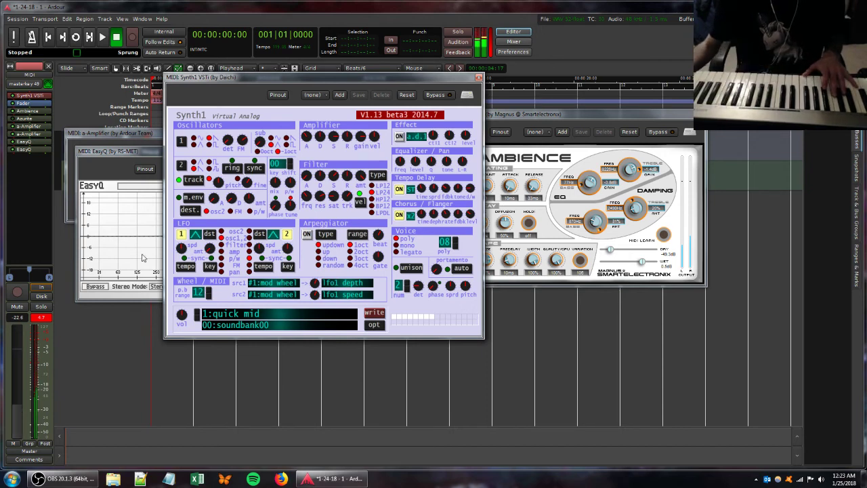
drag(307, 197, 321, 214)
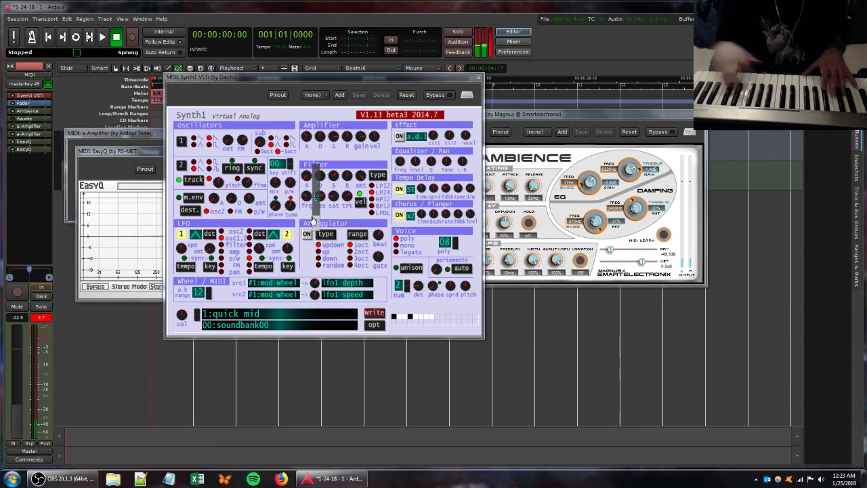
Step: Raise the MIDI track's fader to about 1.1 dB and Ambience's dry level to about -6.1 dB
drag(14, 407, 23, 348)
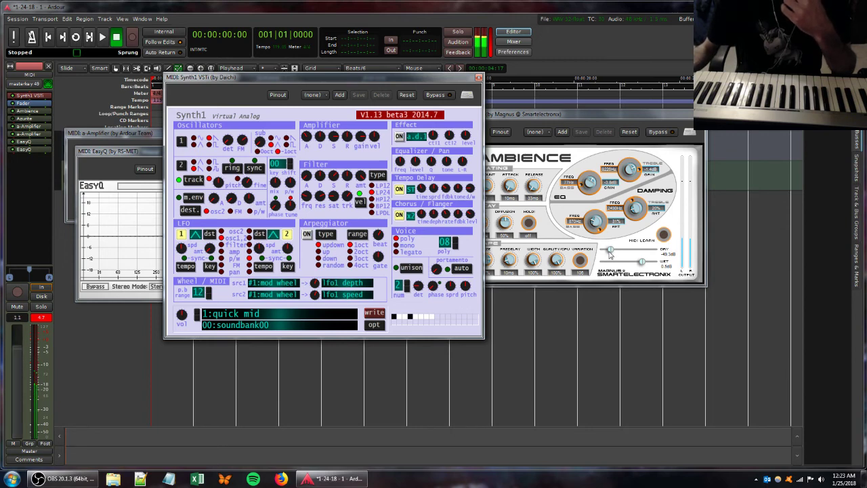
drag(610, 253, 634, 250)
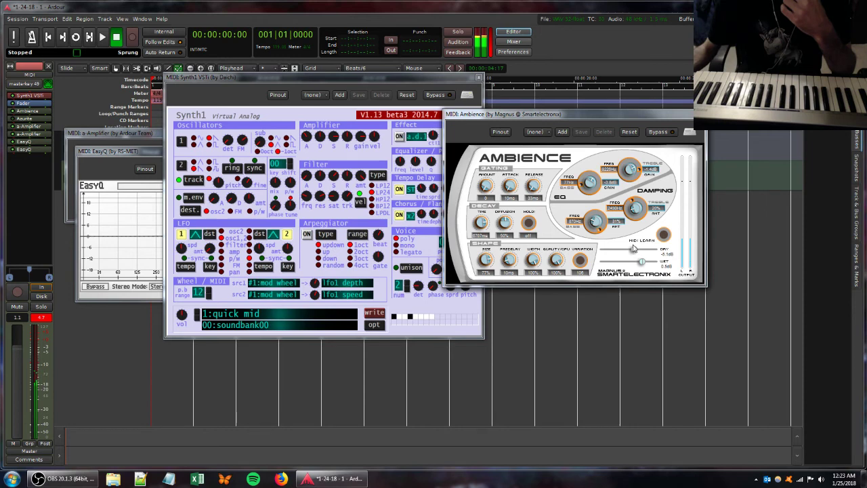
Step: Adjust the filter saturation and filter frequency in Synth1
click(331, 196)
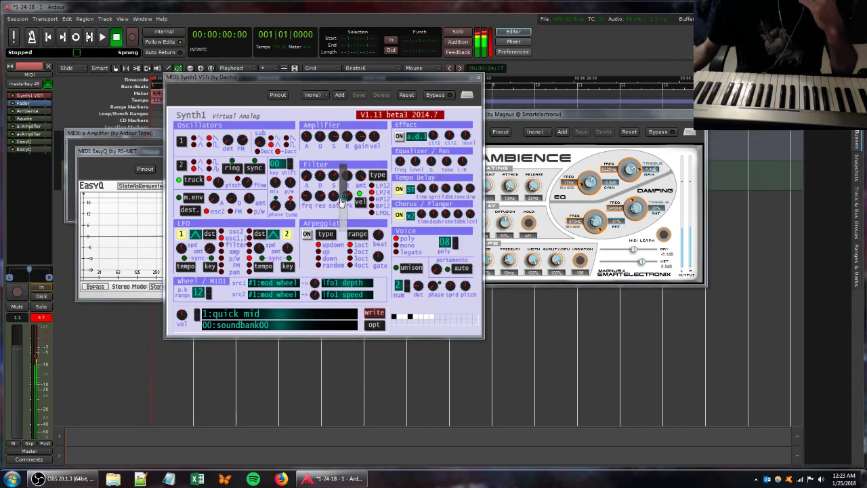
drag(342, 202, 316, 215)
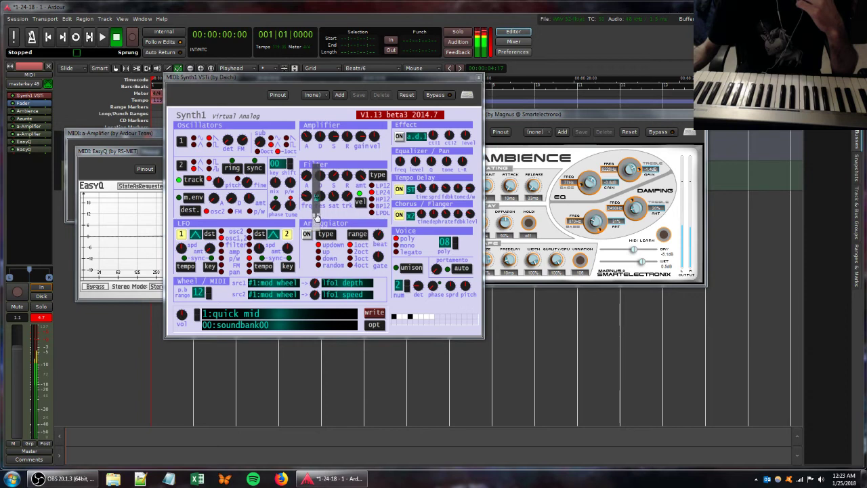
mouse_move(359, 179)
mouse_down()
mouse_move(359, 192)
mouse_move(359, 181)
mouse_move(343, 189)
mouse_move(345, 217)
mouse_up()
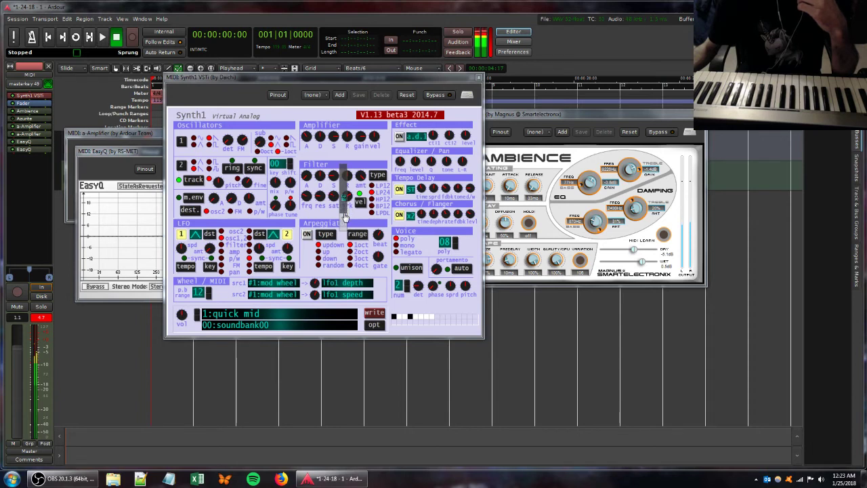
Step: Try a -2.2 dB dip at about 8181 Hz in the second EasyQ, and remove that EasyQ from the MIDI track
click(142, 151)
drag(261, 198, 252, 241)
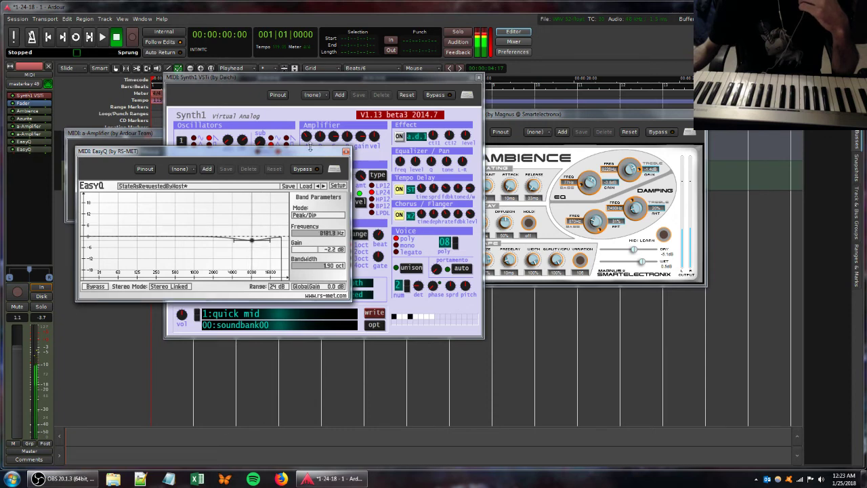
click(346, 152)
double_click(24, 149)
right_click(35, 149)
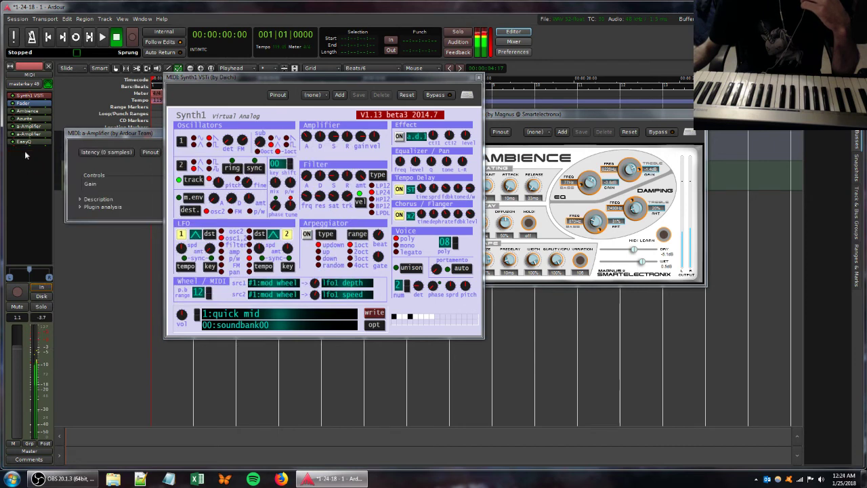
Step: Adjust the low dip in the remaining EasyQ and set its high band to about -11.9 dB at 8882 Hz
double_click(24, 141)
mouse_move(208, 264)
mouse_down()
mouse_move(191, 248)
mouse_move(207, 263)
mouse_up()
drag(267, 218, 272, 269)
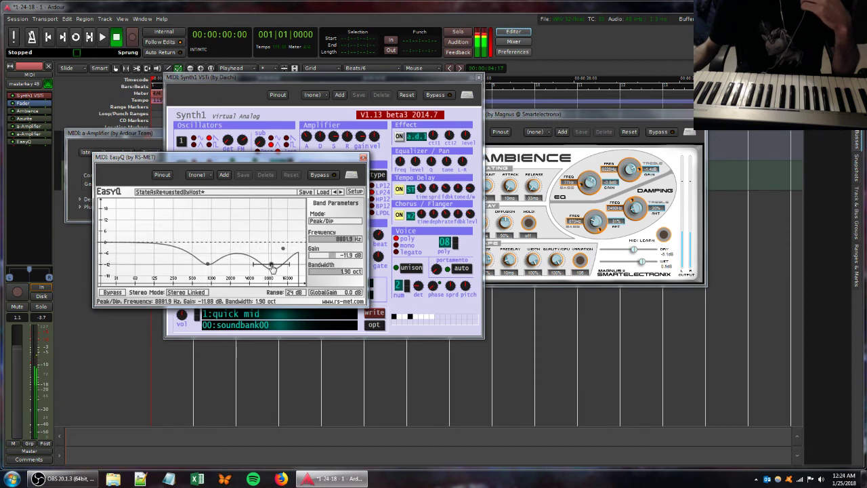
Step: Lower the second a-Amplifier's gain, delete that amplifier, and set the remaining a-Amplifier's gain to about 4.5 dB
double_click(27, 133)
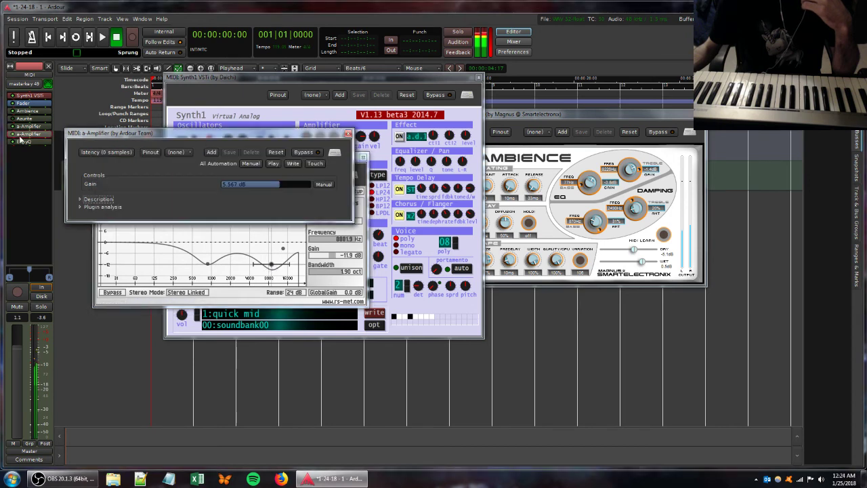
drag(281, 185, 265, 186)
right_click(27, 133)
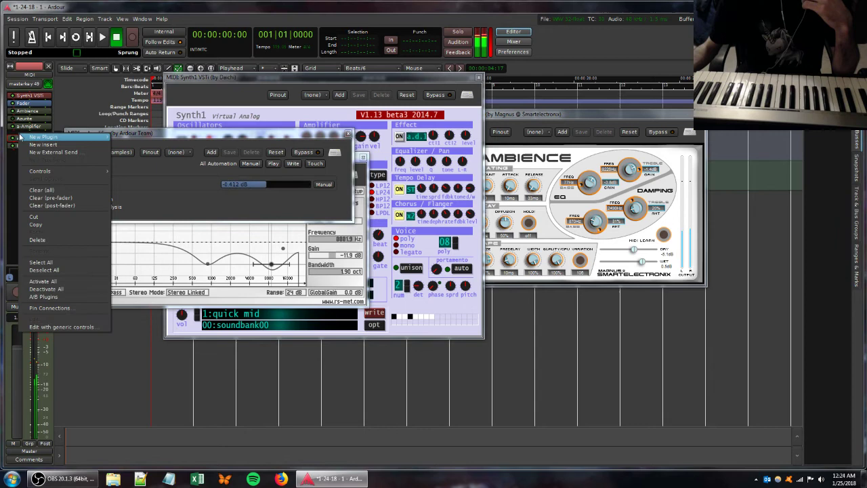
click(48, 238)
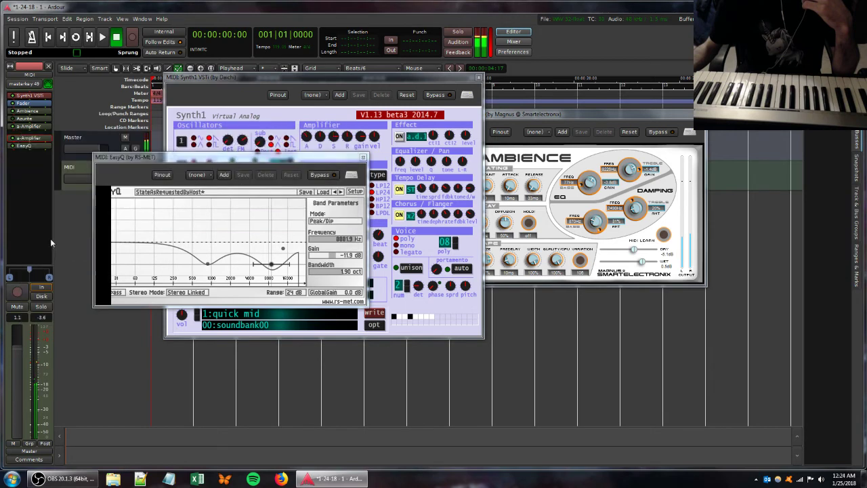
double_click(27, 129)
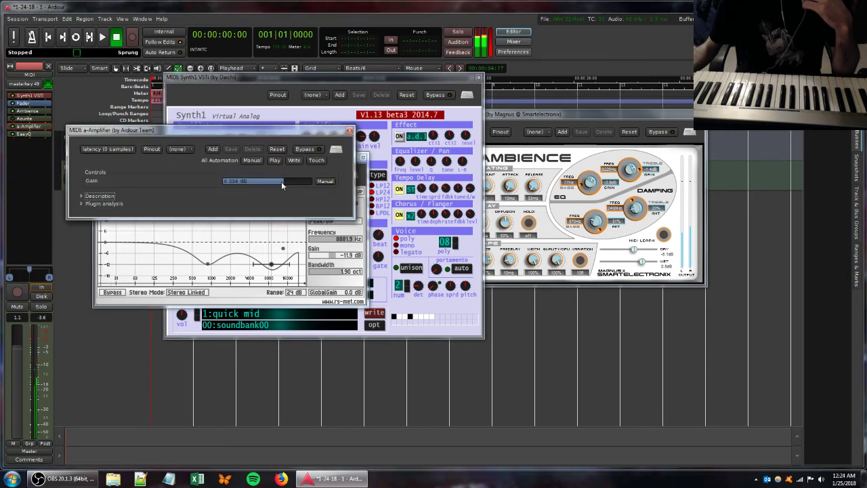
drag(281, 182, 277, 182)
Step: Fine-tune Synth1's filter saturation
click(347, 78)
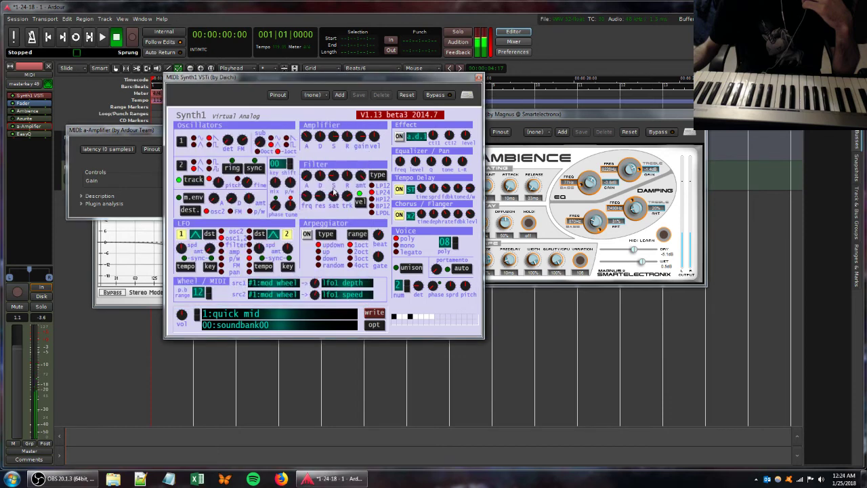
mouse_move(333, 193)
mouse_down()
mouse_move(345, 220)
mouse_move(338, 202)
mouse_up()
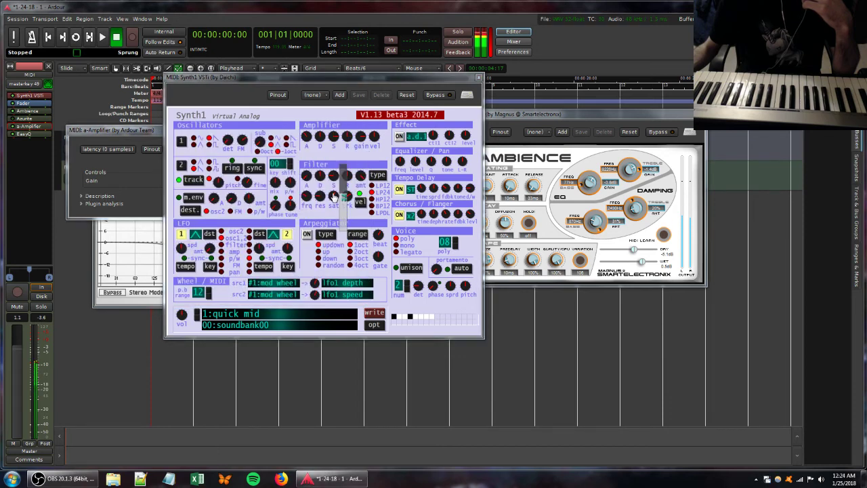
drag(333, 196, 333, 195)
Step: Adjust Synth1's filter and oscillator 2 waveform, and set Ambience to about -64.4 dB dry and -2.8 dB wet
drag(634, 250, 610, 249)
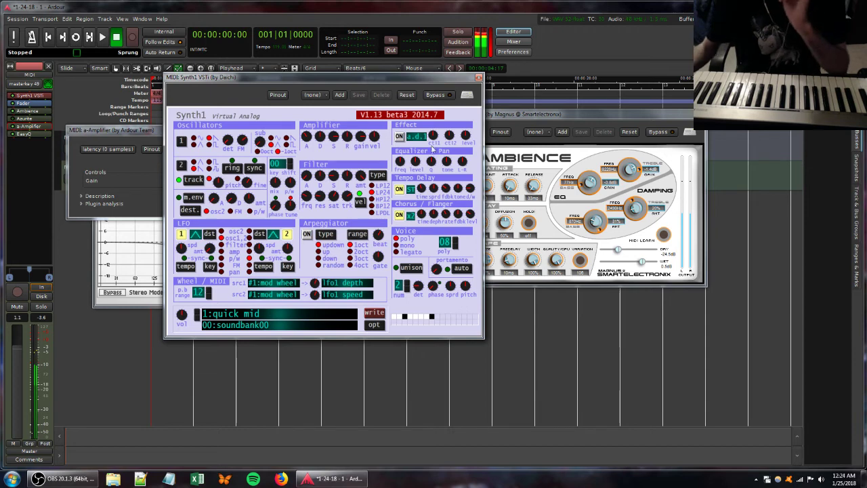
drag(343, 199, 334, 163)
drag(194, 168, 195, 167)
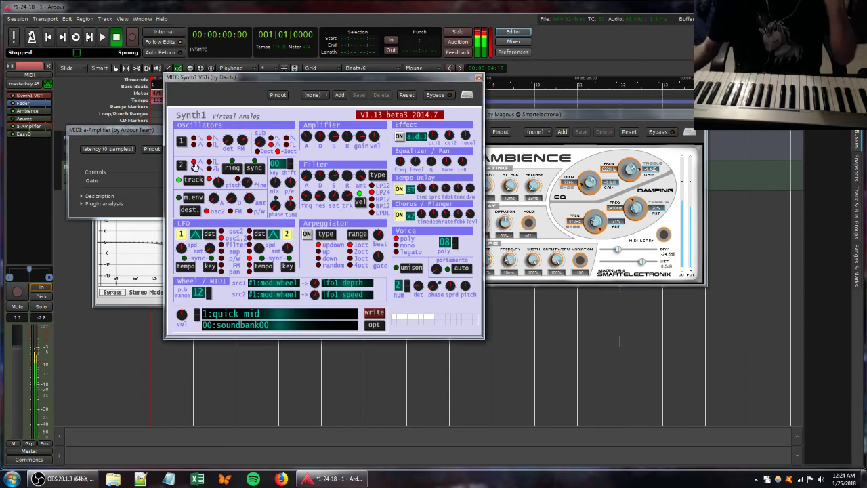
drag(632, 262, 608, 254)
Step: Lower the a-Amplifier's gain to about 2.5 dB and remove Azurite from the MIDI track
click(149, 129)
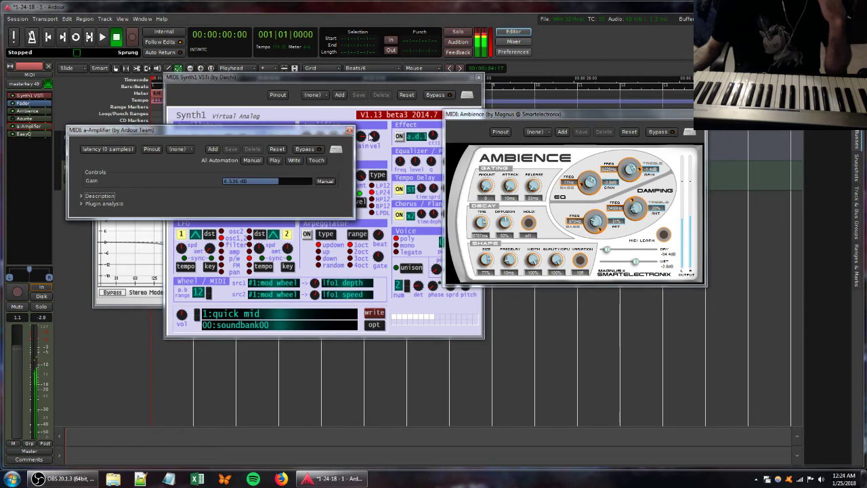
drag(278, 181, 269, 182)
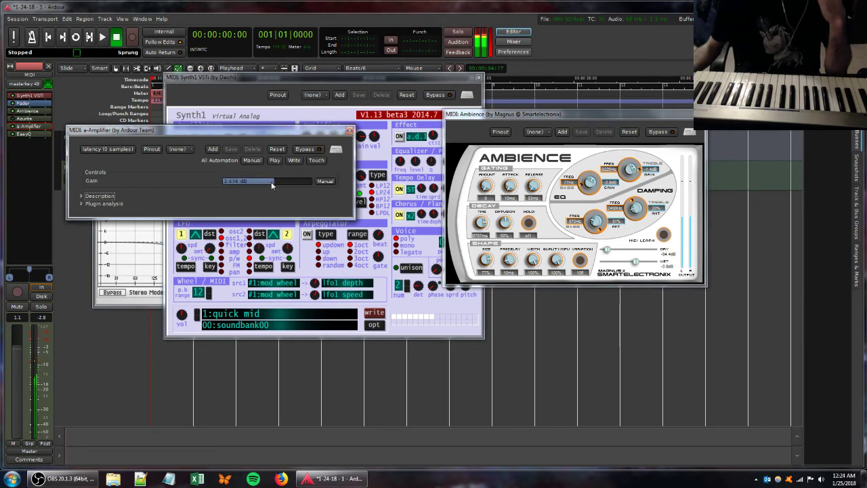
click(349, 129)
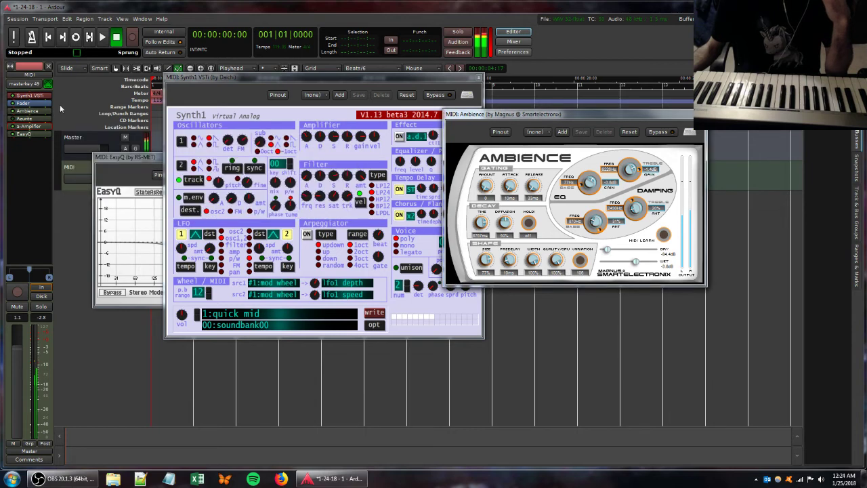
right_click(23, 118)
click(69, 197)
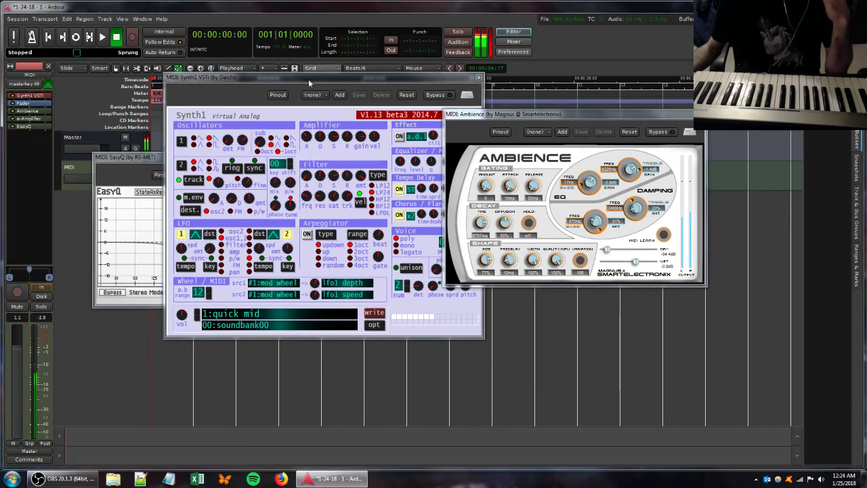
Step: Move the Synth1 window clear of Ambience, adjust its filter frequency, and raise Ambience's dry level to about -2.2 dB
drag(302, 80, 273, 100)
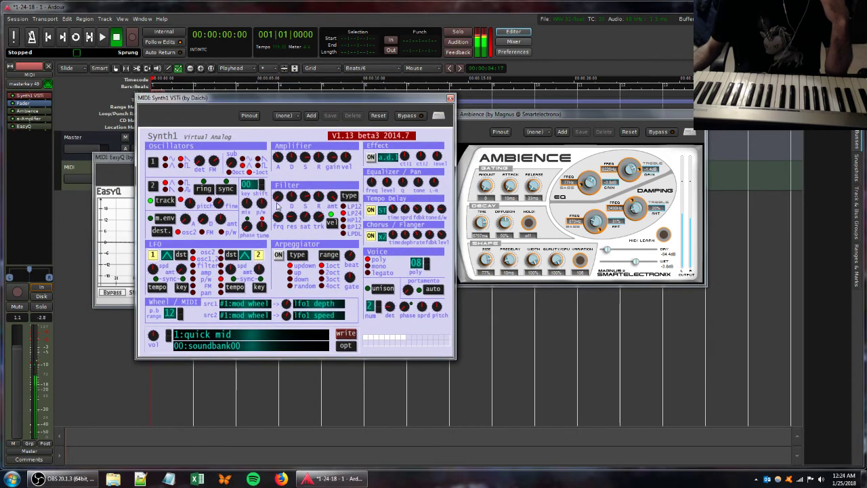
drag(292, 216, 330, 202)
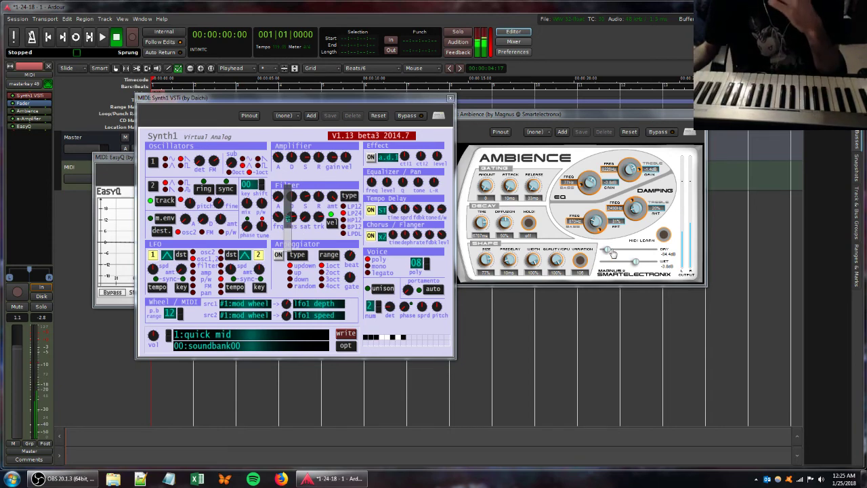
drag(614, 251, 637, 250)
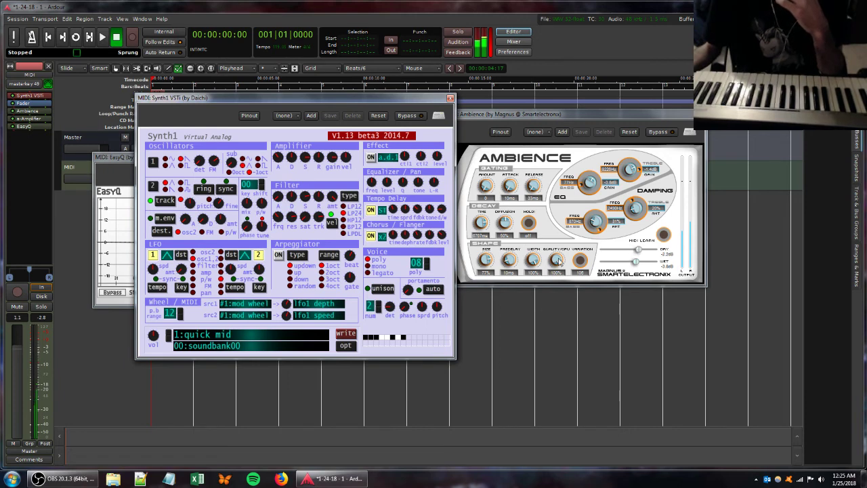
Step: Add an EasyQ band at about 1158 Hz with -3.2 dB gain, and adjust Synth1's filter saturation and frequency
click(117, 159)
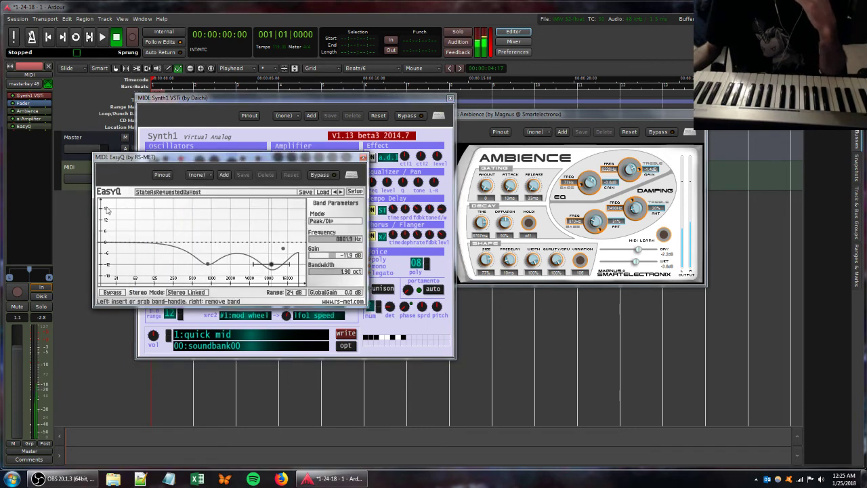
mouse_move(209, 262)
mouse_down()
mouse_move(183, 229)
mouse_move(215, 248)
mouse_up()
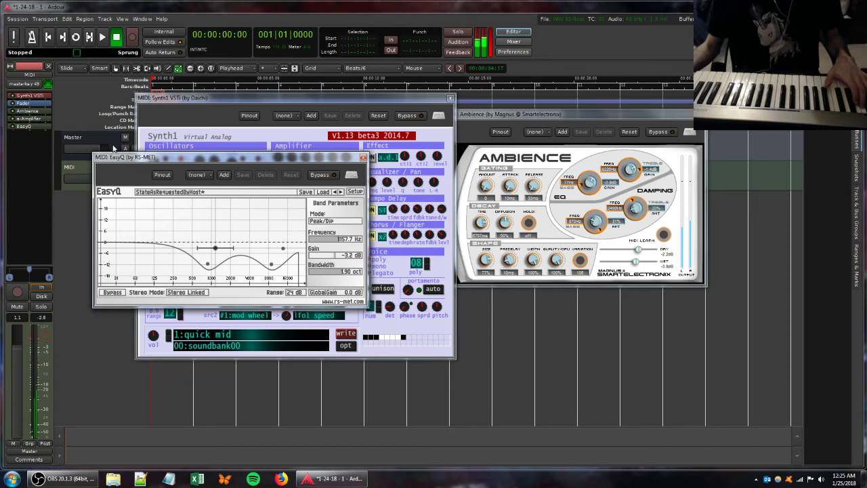
click(280, 101)
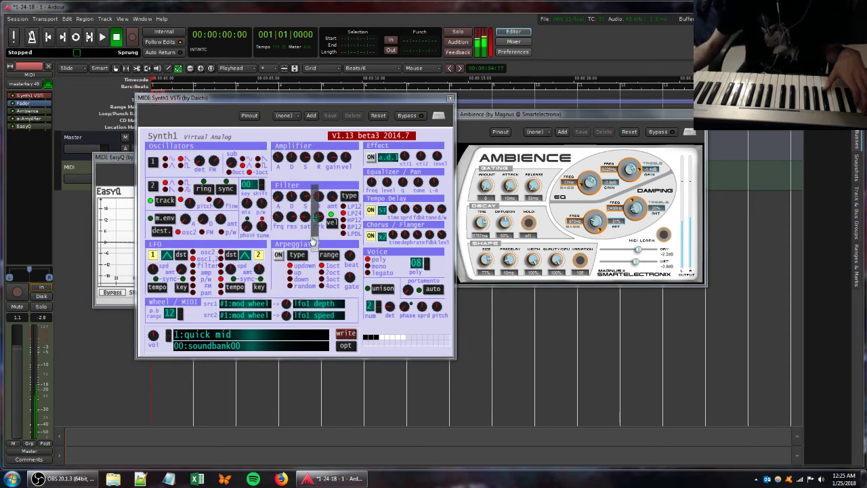
drag(312, 199, 292, 228)
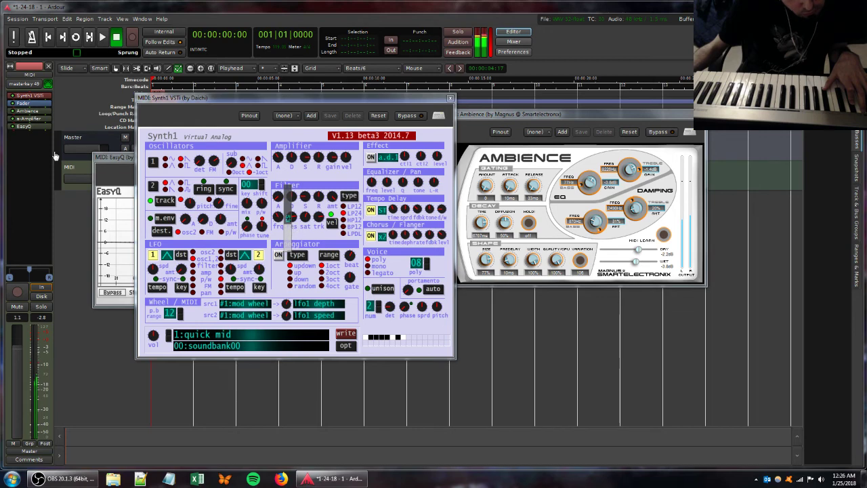
Step: Sweep EasyQ's low dip band across the spectrum at various gains, ending at about 4679 Hz and 0.5 dB
click(105, 193)
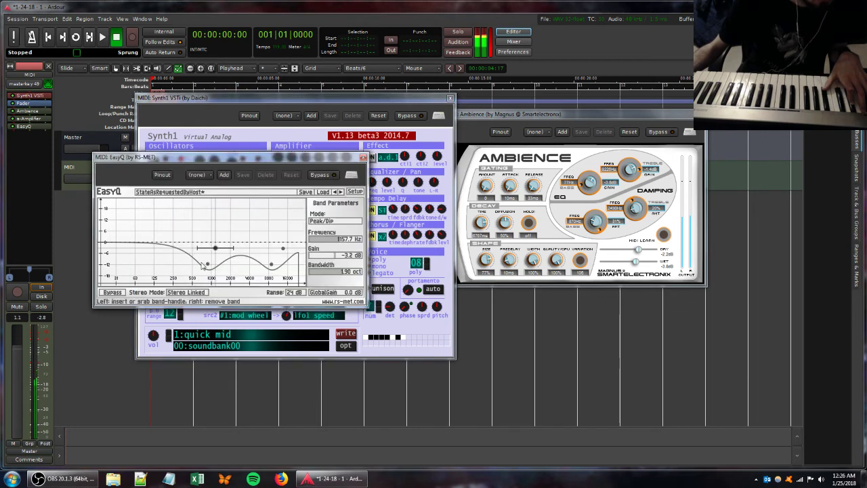
drag(207, 265, 223, 225)
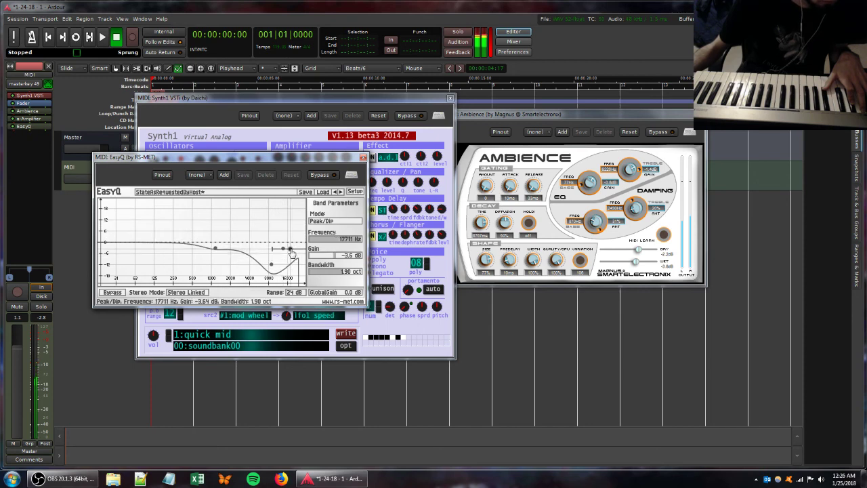
drag(292, 254, 300, 223)
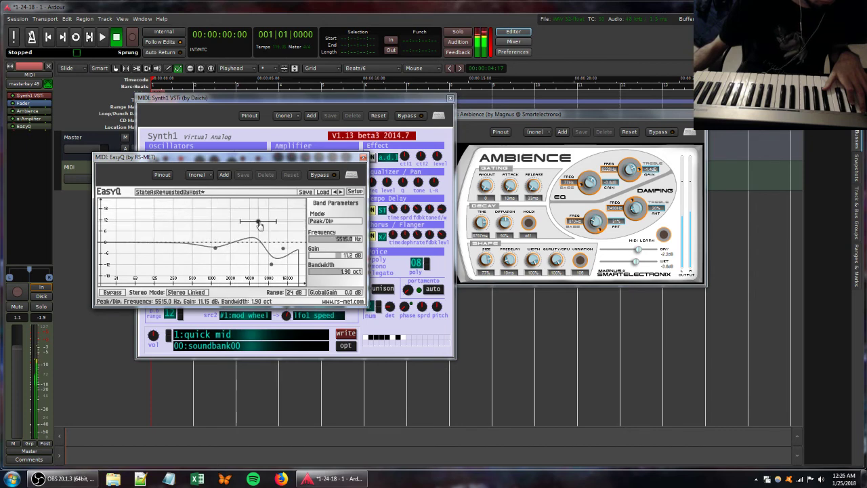
drag(261, 241, 239, 242)
drag(273, 211, 295, 209)
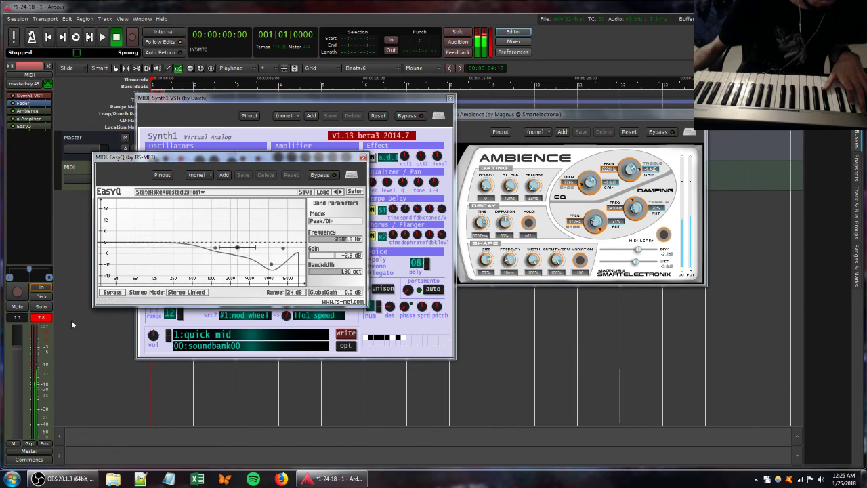
drag(241, 253, 218, 209)
mouse_move(247, 236)
mouse_down()
mouse_move(239, 248)
mouse_move(249, 251)
mouse_move(167, 217)
mouse_move(213, 251)
mouse_move(260, 213)
mouse_move(247, 238)
mouse_move(252, 245)
mouse_move(256, 210)
mouse_move(228, 240)
mouse_move(235, 256)
mouse_move(194, 226)
mouse_move(237, 248)
mouse_move(274, 202)
mouse_move(255, 244)
mouse_up()
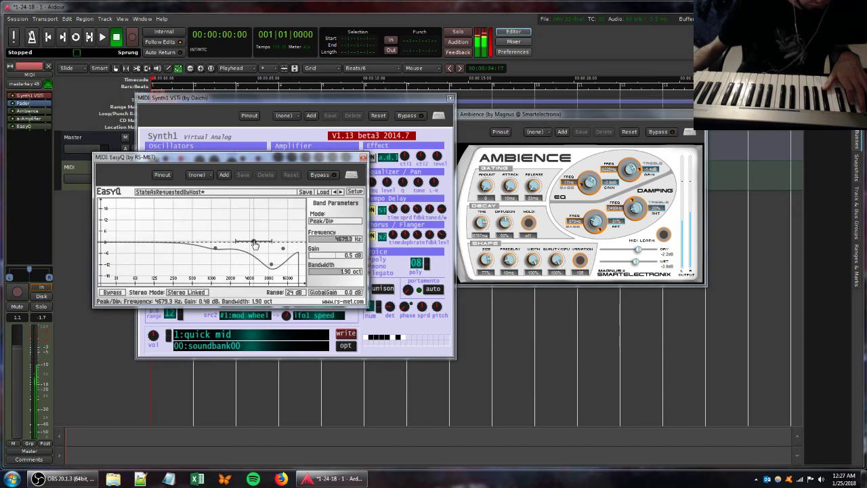
Step: Lower Ambience's wet level to about -38.7 dB and set the swept EasyQ band to about 1531 Hz, -8.2 dB and 4.17 oct
drag(627, 263, 612, 263)
mouse_move(257, 245)
mouse_down()
mouse_move(272, 200)
mouse_move(241, 243)
mouse_up()
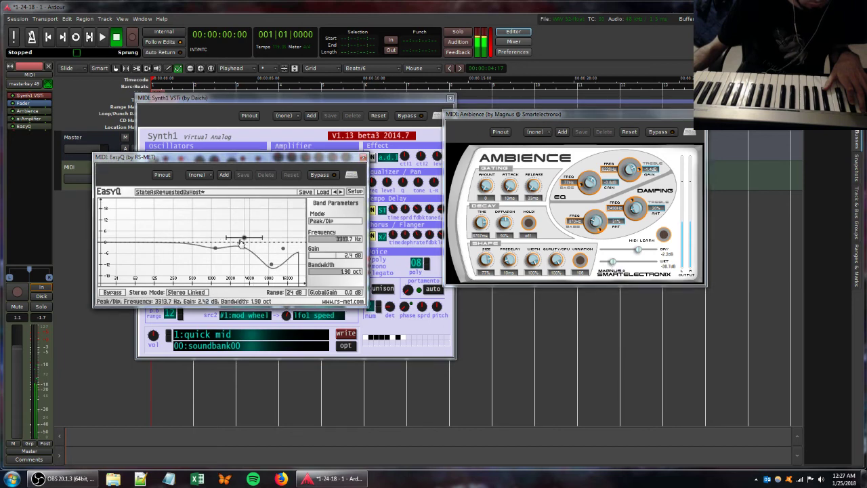
mouse_move(274, 210)
mouse_down()
mouse_move(234, 225)
mouse_move(248, 220)
mouse_move(214, 204)
mouse_move(246, 201)
mouse_move(188, 200)
mouse_move(229, 205)
mouse_move(232, 197)
mouse_move(225, 215)
mouse_move(266, 209)
mouse_up()
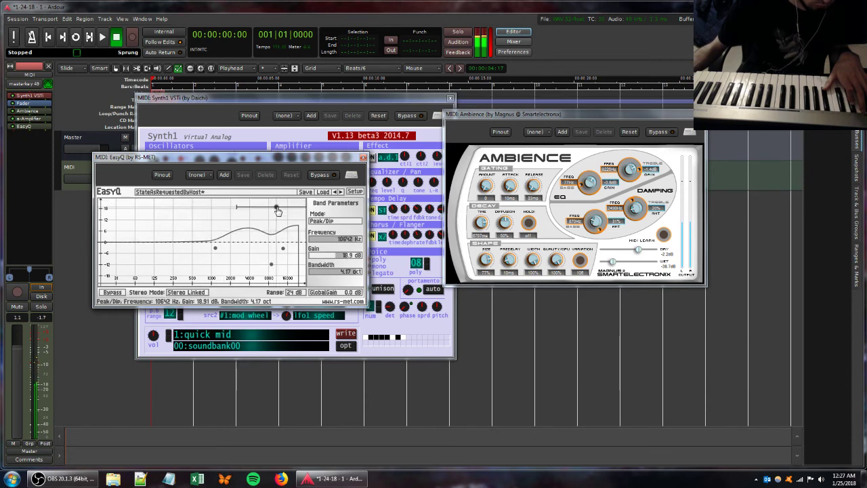
drag(264, 203, 193, 281)
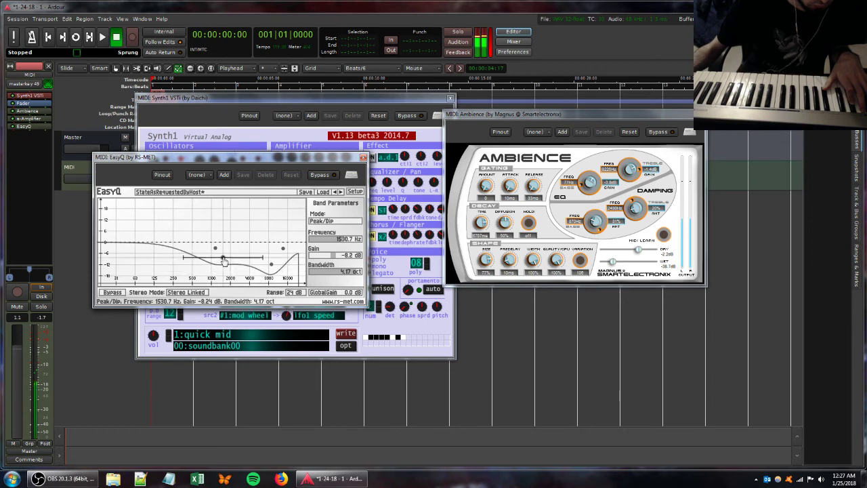
Step: Set the selected EasyQ band to about 696 Hz, -19.4 dB and 1.90 oct, and raise Ambience's wet level to about 1.5 dB
drag(238, 254, 224, 242)
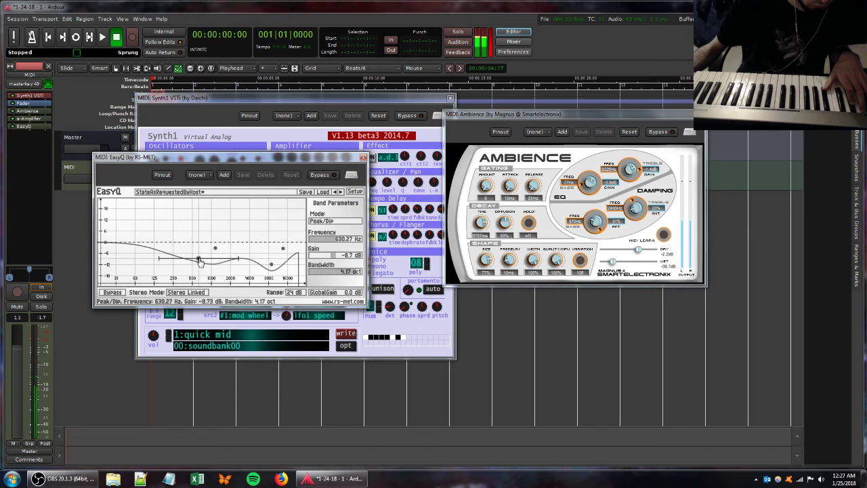
drag(199, 261, 202, 278)
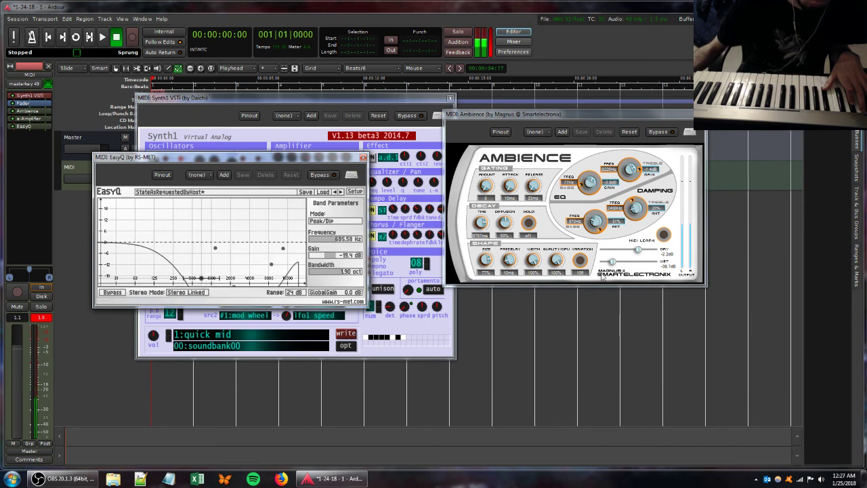
drag(612, 264, 644, 265)
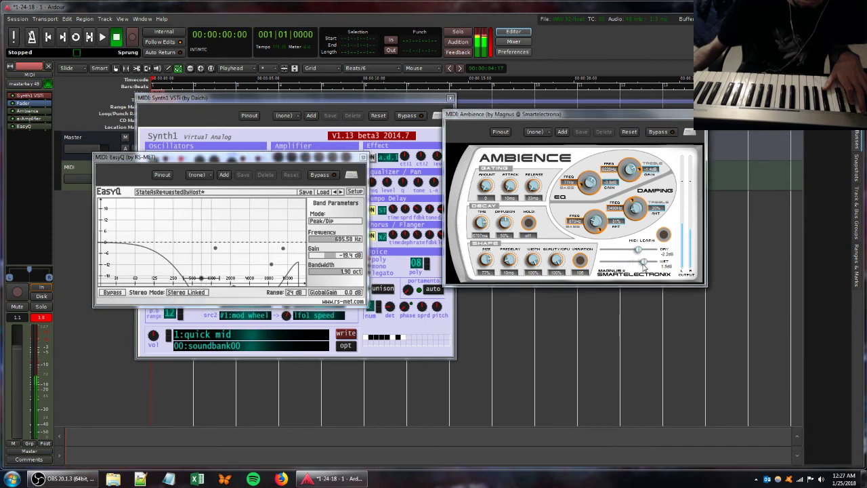
Step: Raise the first a-Amplifier's gain to about 8.9 dB, disconnect the MIDI track's keyboard input, and close the amplifier and EasyQ windows
double_click(27, 118)
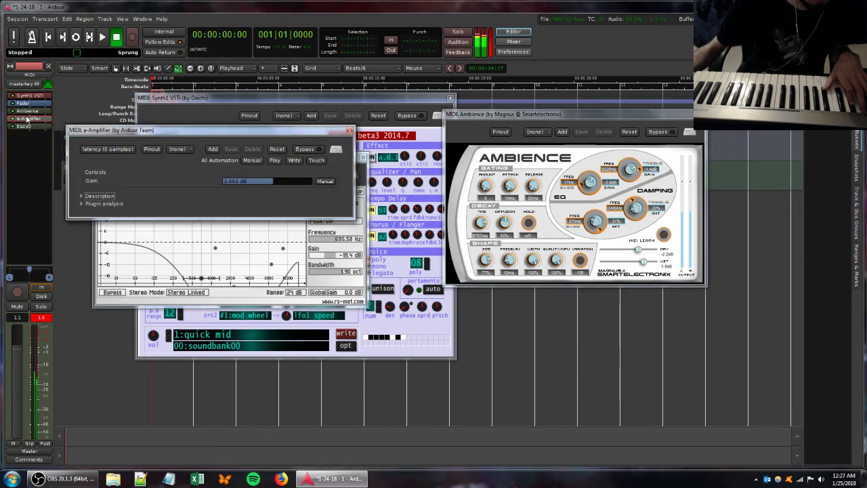
drag(265, 180, 288, 177)
click(27, 84)
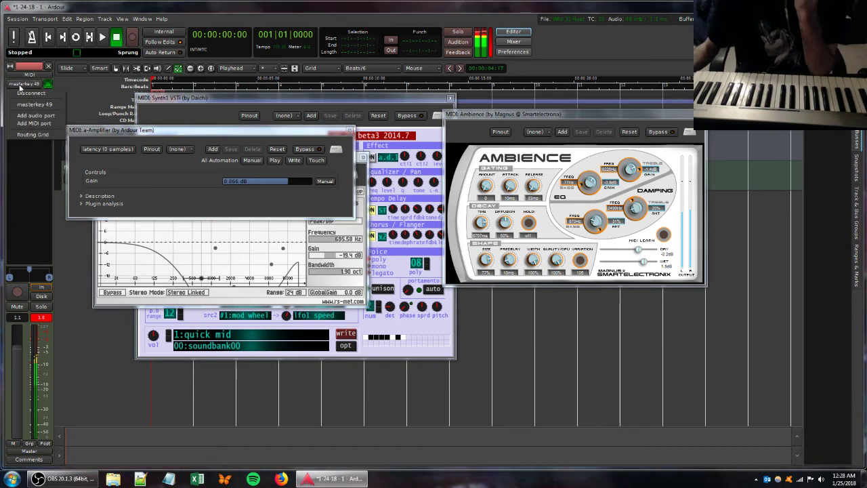
click(34, 93)
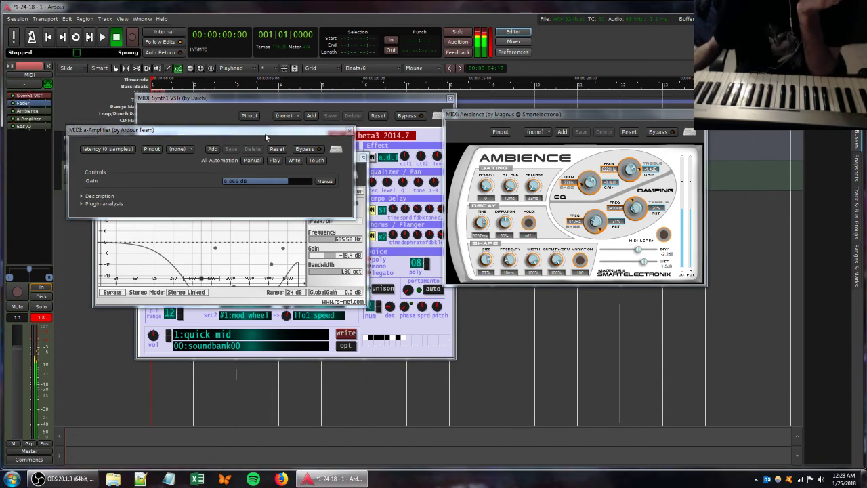
click(351, 130)
click(349, 131)
click(290, 234)
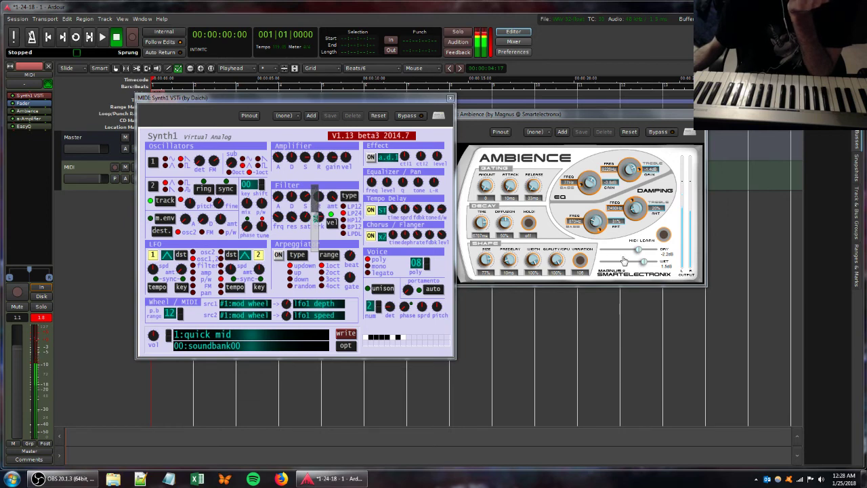
Step: Lower Ambience's wet level to about -46.7 dB and add an a-Amplifier after EasyQ with about 8.5 dB gain
drag(644, 263, 610, 264)
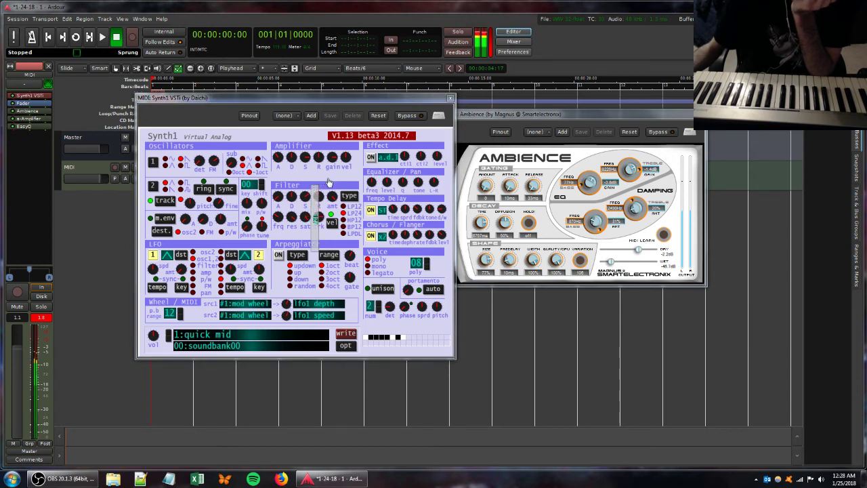
right_click(28, 145)
mouse_move(55, 148)
mouse_move(160, 151)
click(211, 148)
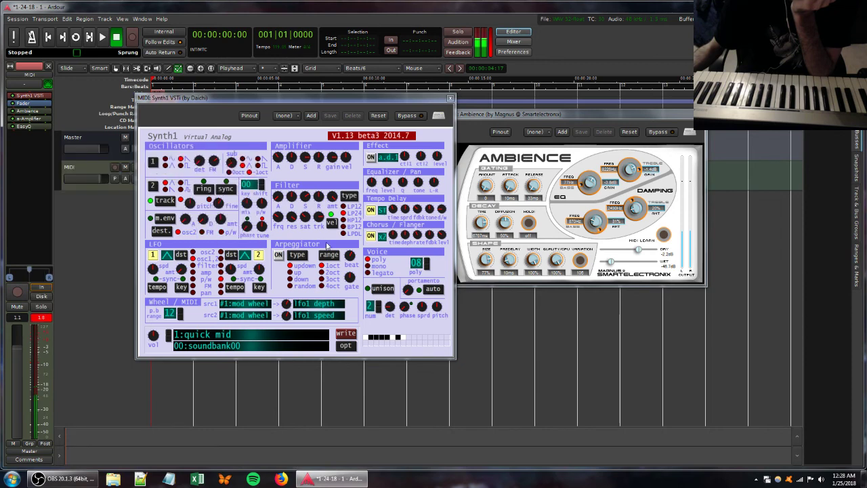
drag(392, 263, 401, 263)
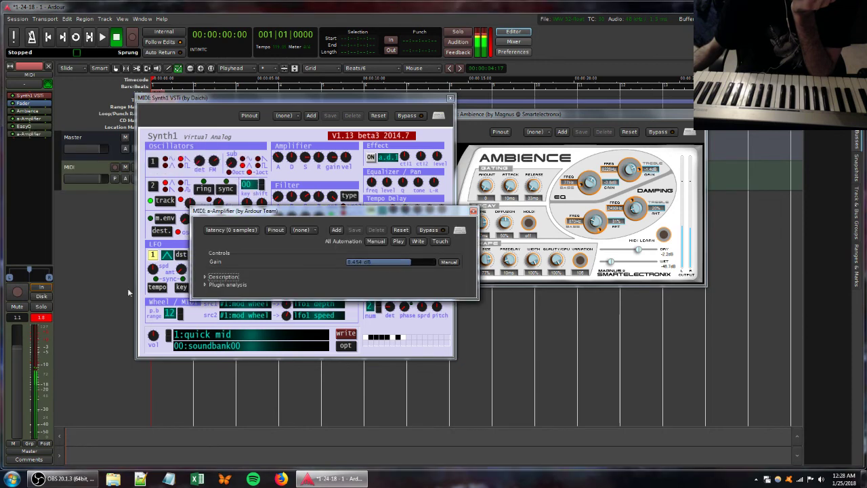
click(473, 211)
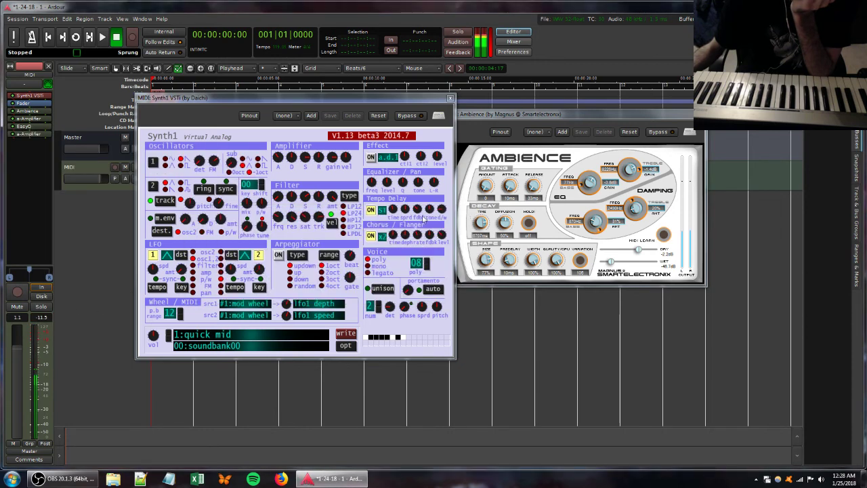
Step: Adjust the release and sustain of Synth1's filter envelope, and raise Ambience's wet level to about -6.9 dB
drag(316, 197, 320, 184)
drag(290, 221, 303, 189)
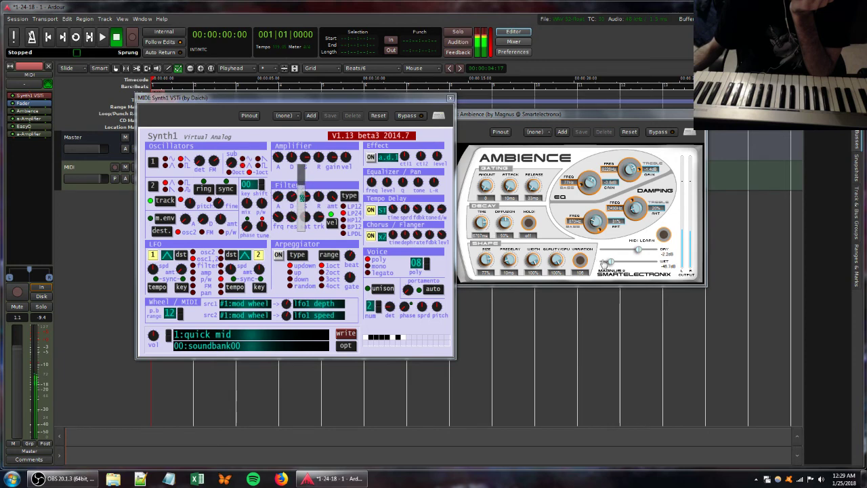
drag(605, 264, 633, 263)
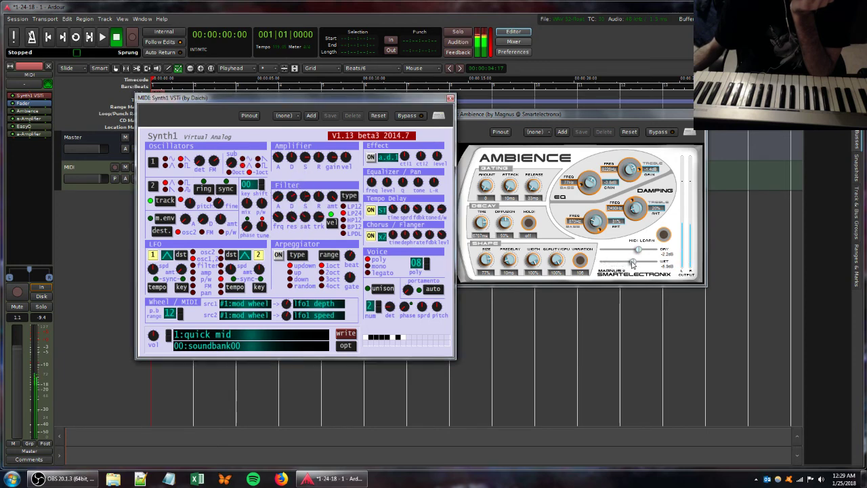
drag(318, 197, 318, 181)
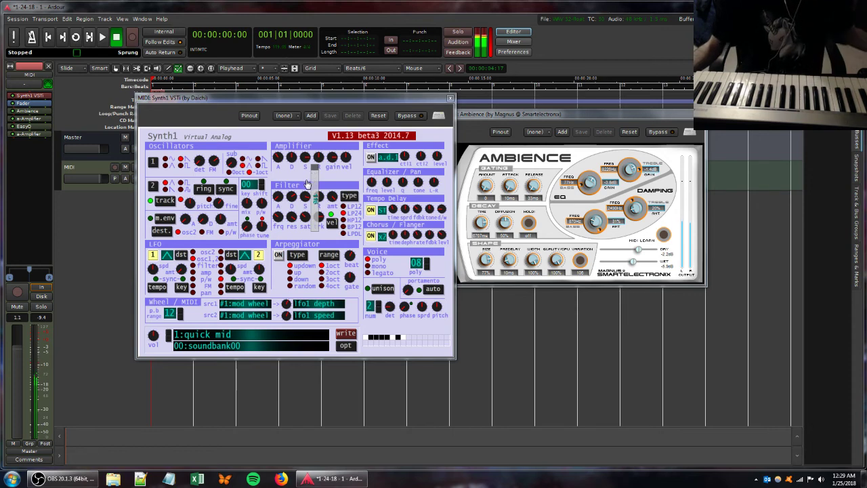
Step: Adjust Synth1's filter frequency and key tracking along with the filter envelope's release
drag(279, 217, 286, 229)
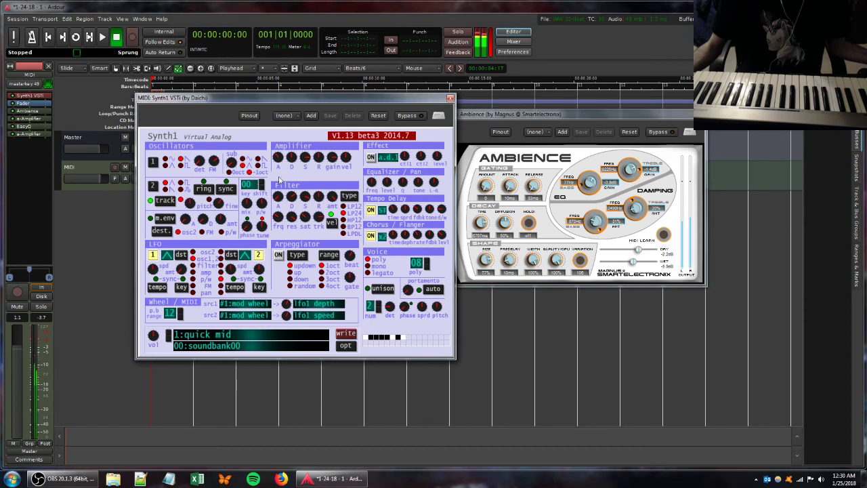
mouse_move(305, 215)
mouse_down()
mouse_move(312, 225)
mouse_move(309, 217)
mouse_up()
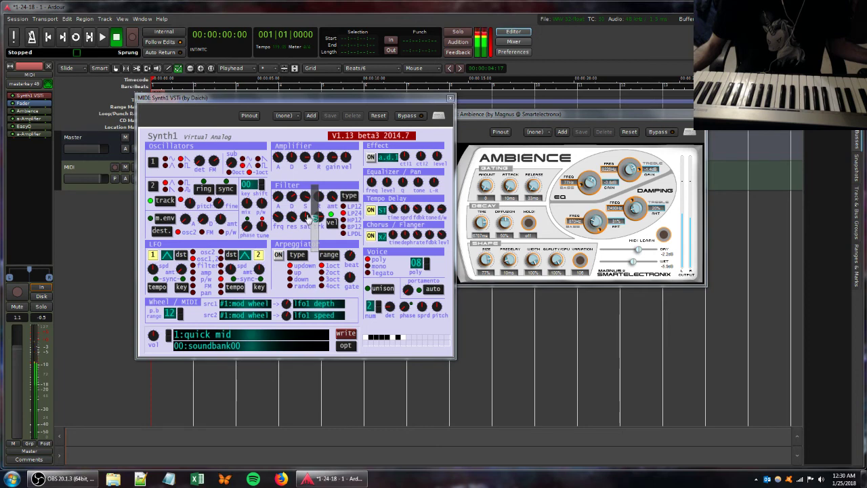
mouse_move(307, 216)
mouse_down()
mouse_move(301, 192)
mouse_move(314, 203)
mouse_up()
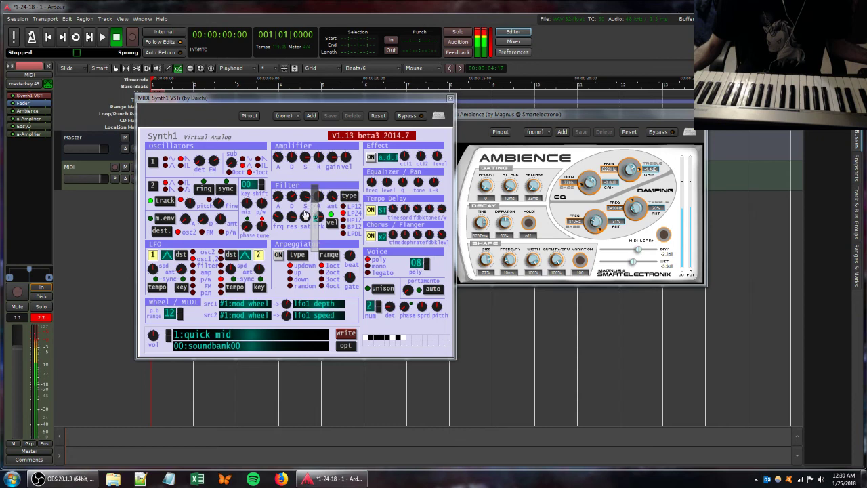
drag(278, 219, 290, 235)
drag(317, 197, 315, 177)
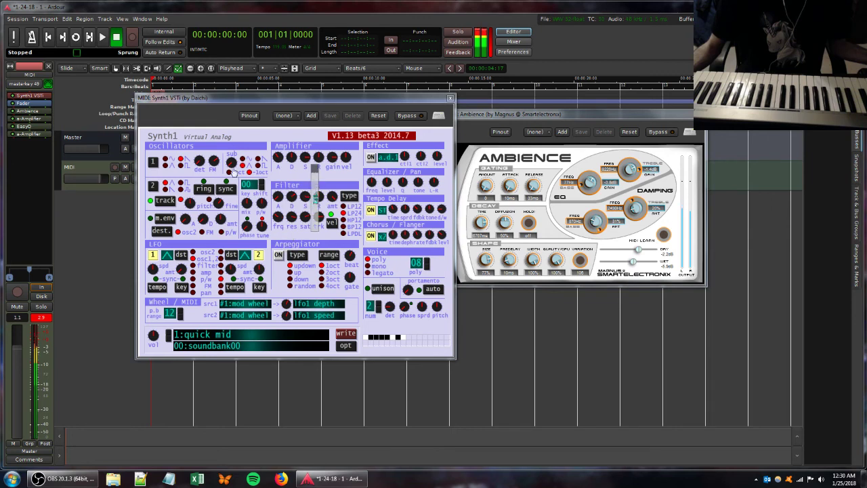
Step: Rework Synth1's sub-oscillator level and oscillator 1 waveform, and adjust the filter's release and resonance
drag(226, 162, 237, 201)
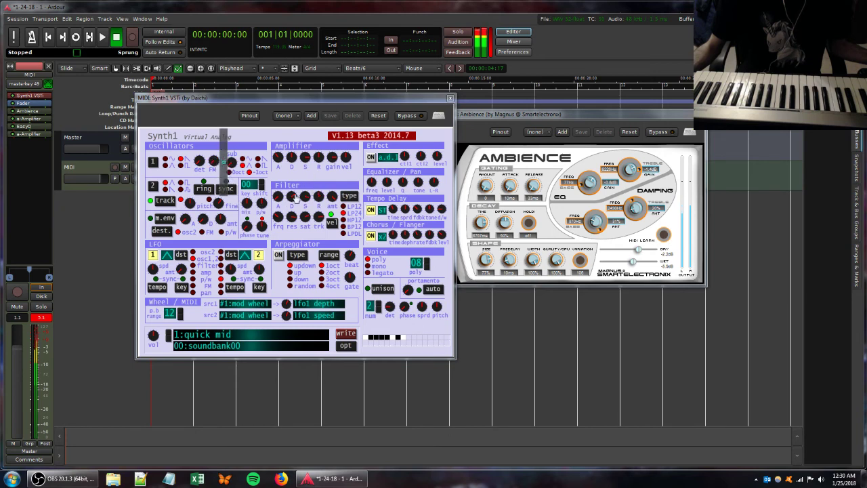
drag(319, 178, 312, 199)
mouse_move(227, 162)
mouse_down()
mouse_move(227, 192)
mouse_move(223, 147)
mouse_up()
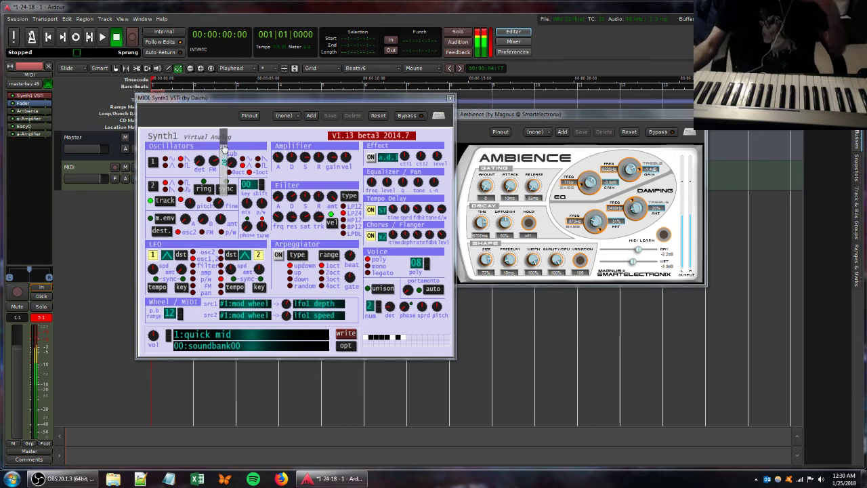
click(166, 160)
drag(319, 218, 289, 231)
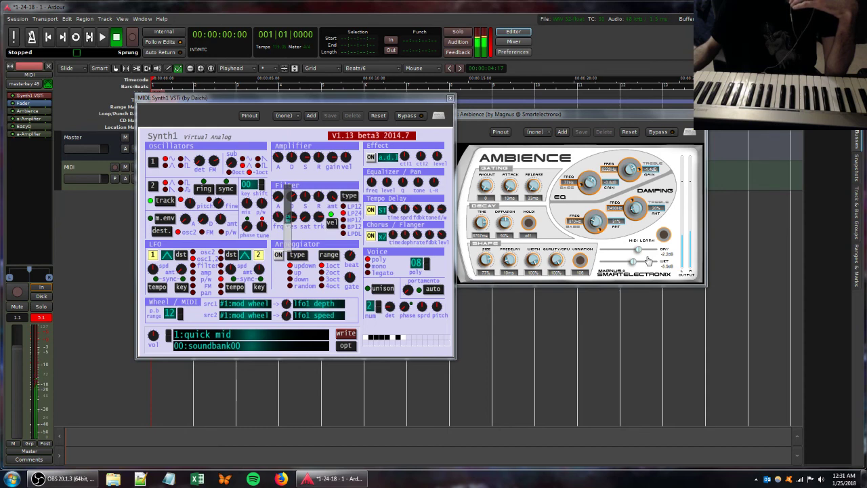
Step: Check the gain settings of both a-Amplifier stages, bring the Ambience window forward, and close the amplifier windows
double_click(30, 136)
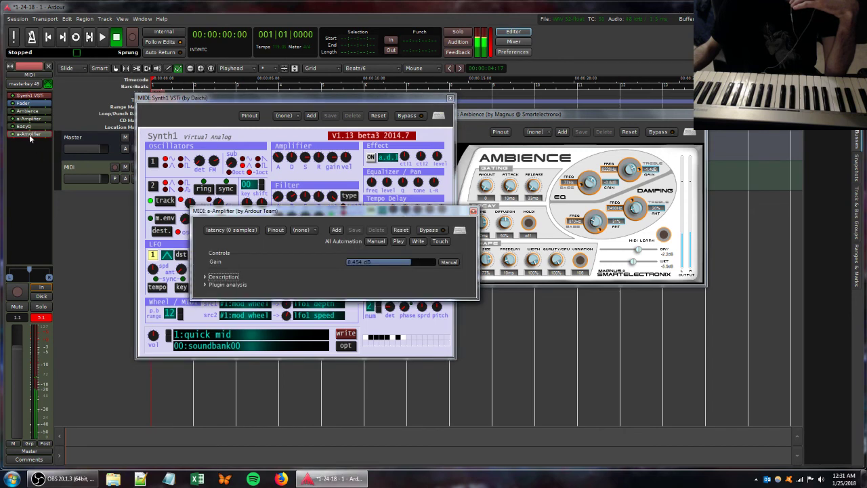
double_click(32, 113)
double_click(30, 111)
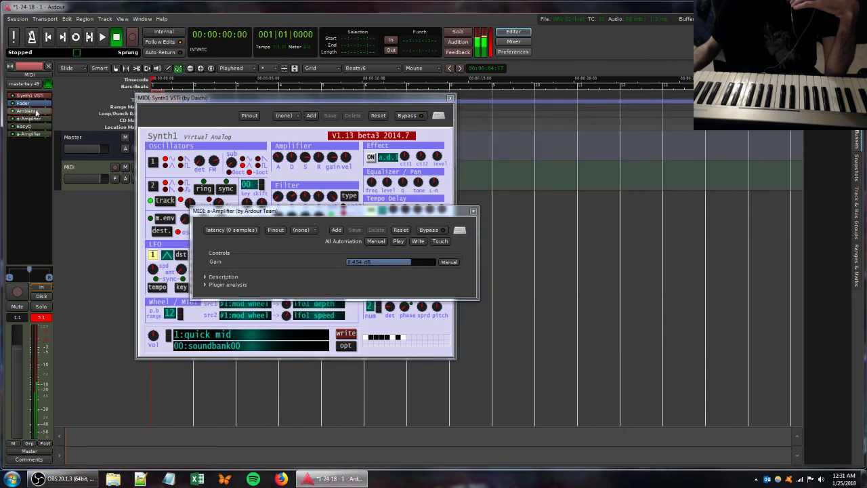
double_click(30, 119)
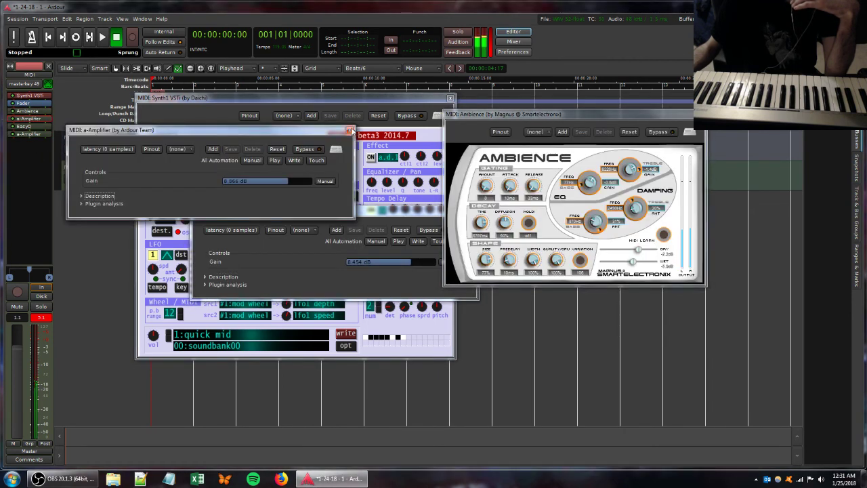
click(349, 130)
click(474, 209)
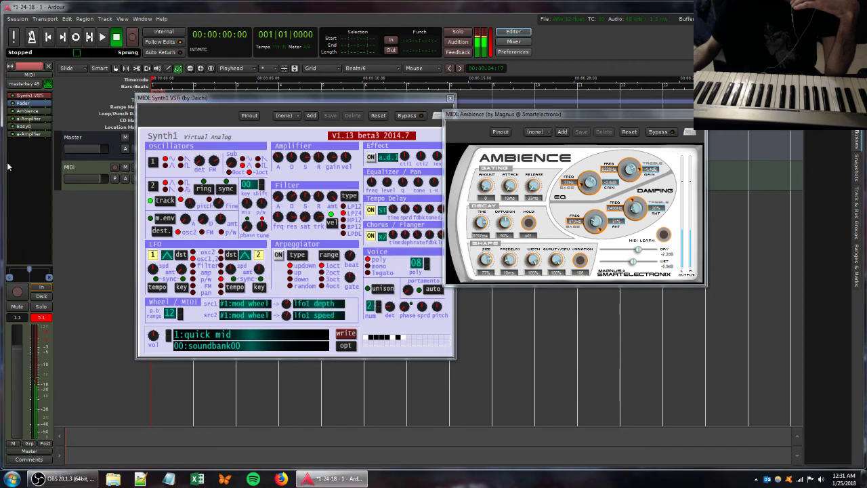
Step: Adjust Synth1's filter envelope release, and set Ambience's wet level to about 1.0 dB and dry level to about -0.9 dB
click(316, 201)
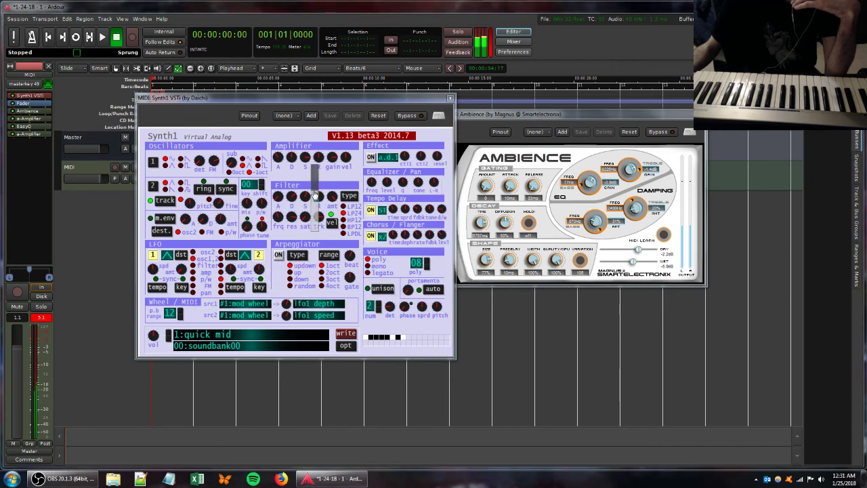
drag(315, 193, 314, 176)
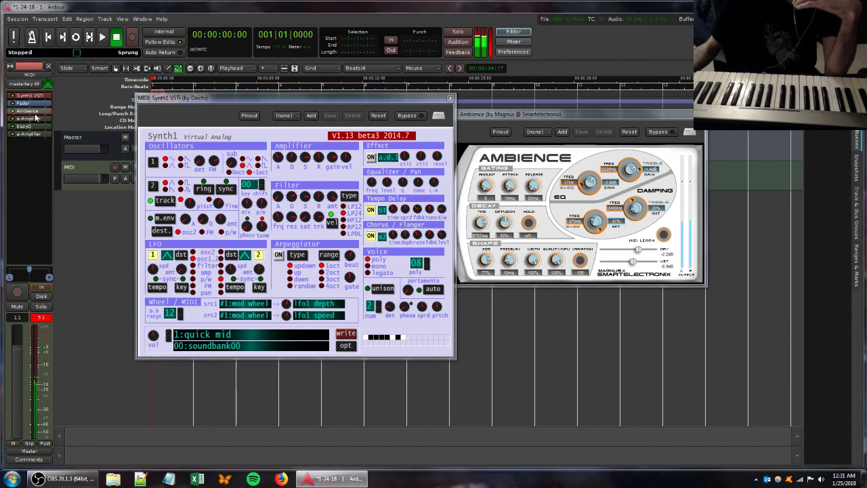
double_click(35, 113)
double_click(35, 118)
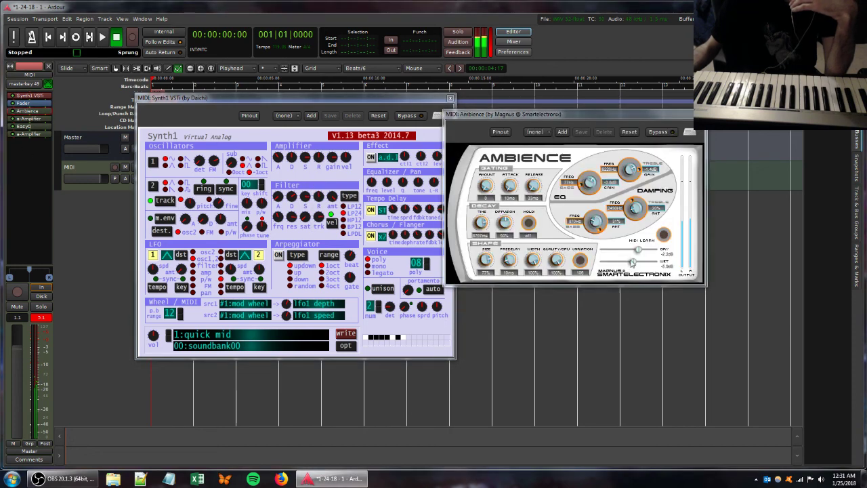
mouse_move(628, 252)
mouse_down()
mouse_move(613, 252)
mouse_move(643, 264)
mouse_move(629, 252)
mouse_move(641, 252)
mouse_up()
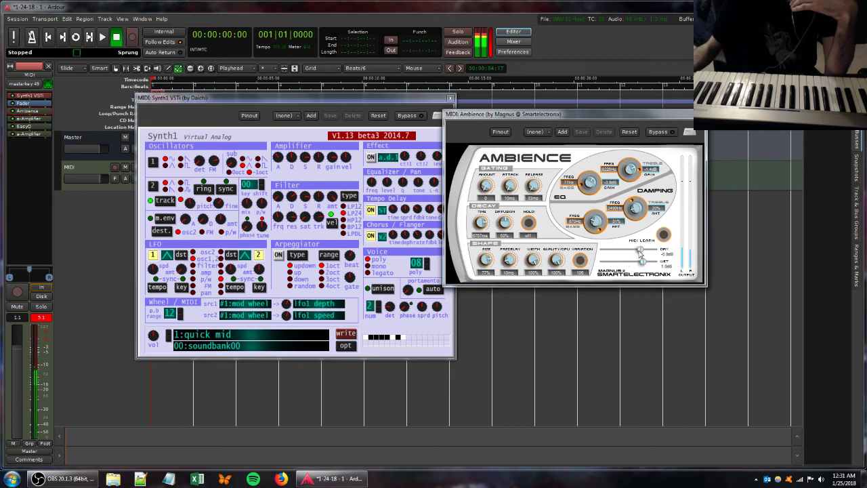
Step: Add a third a-Amplifier at the end of the plugin chain with about 3.5 dB gain
right_click(24, 154)
mouse_move(81, 154)
mouse_move(150, 156)
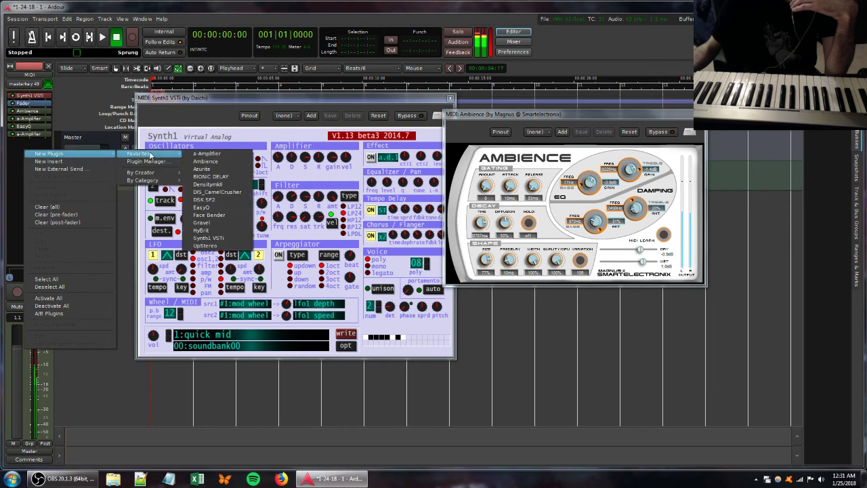
click(203, 154)
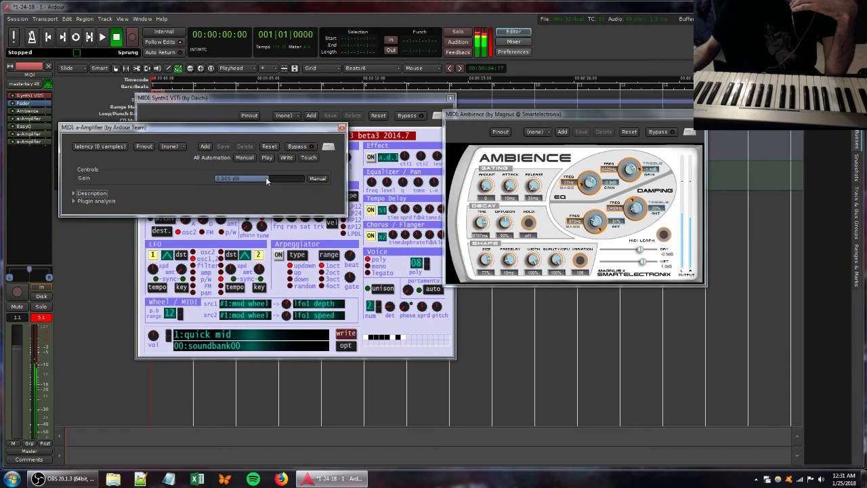
click(342, 128)
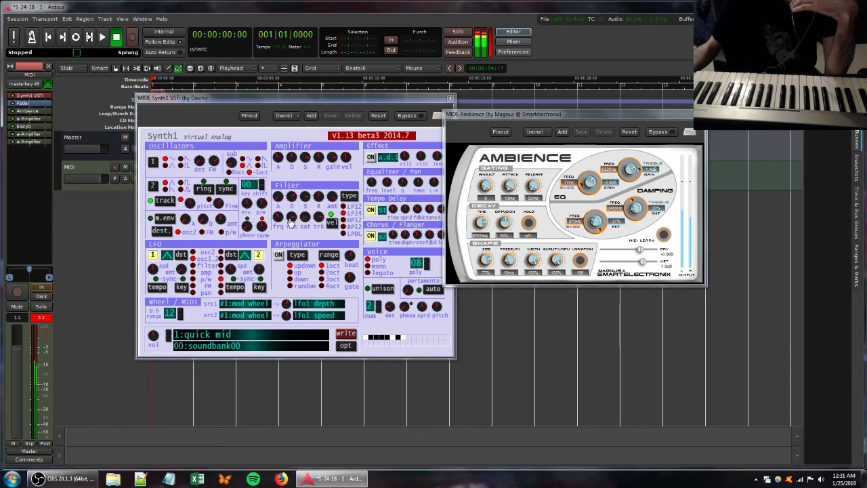
Step: Adjust Synth1's filter resonance and envelope amount, and check the curve of the existing EasyQ
drag(291, 218, 290, 228)
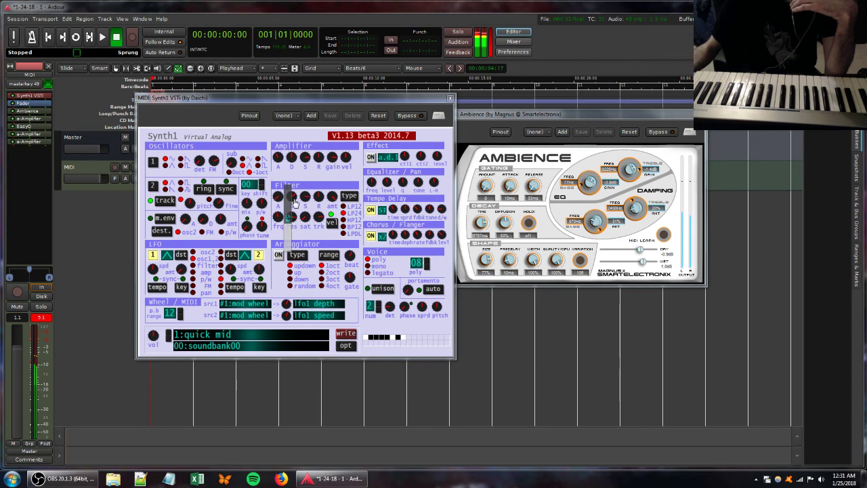
click(331, 196)
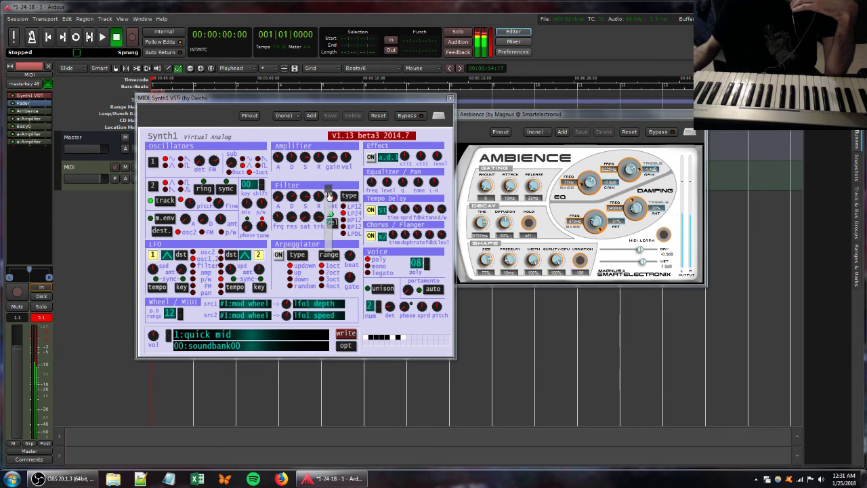
double_click(27, 126)
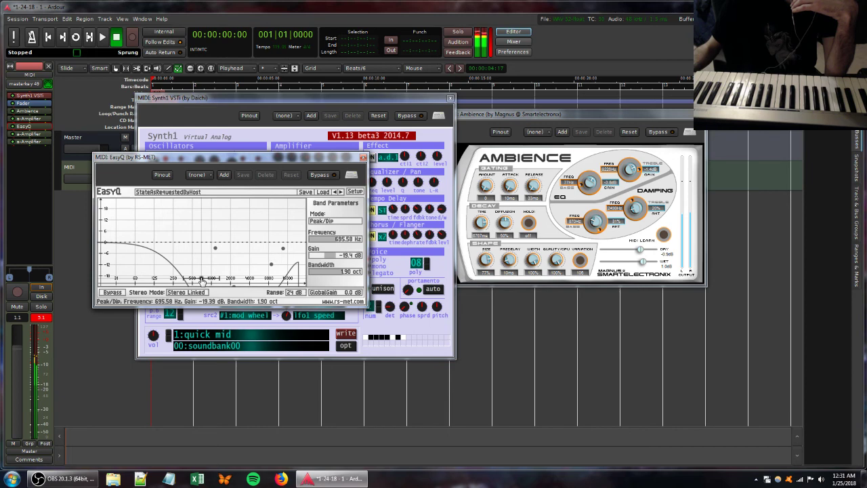
click(363, 157)
Step: Add a second EasyQ at the end of the plugin chain with a treble boost, including about 1.7 dB at 9642 Hz
right_click(23, 166)
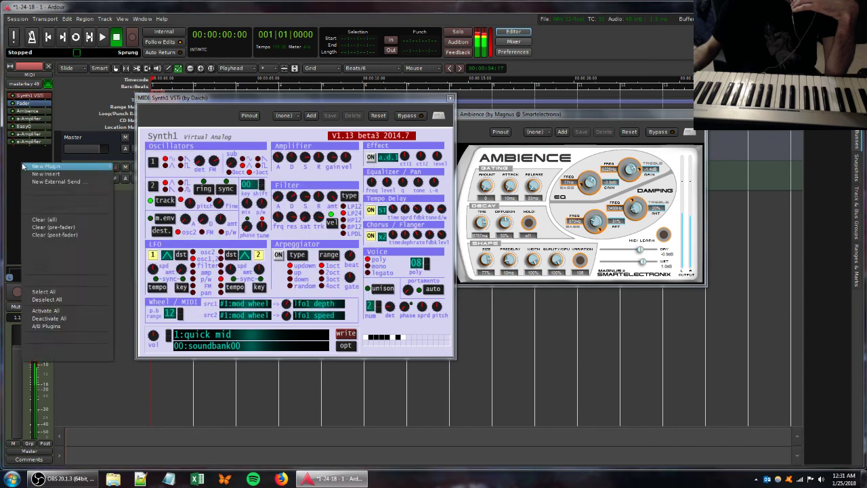
mouse_move(45, 166)
mouse_move(146, 168)
click(202, 224)
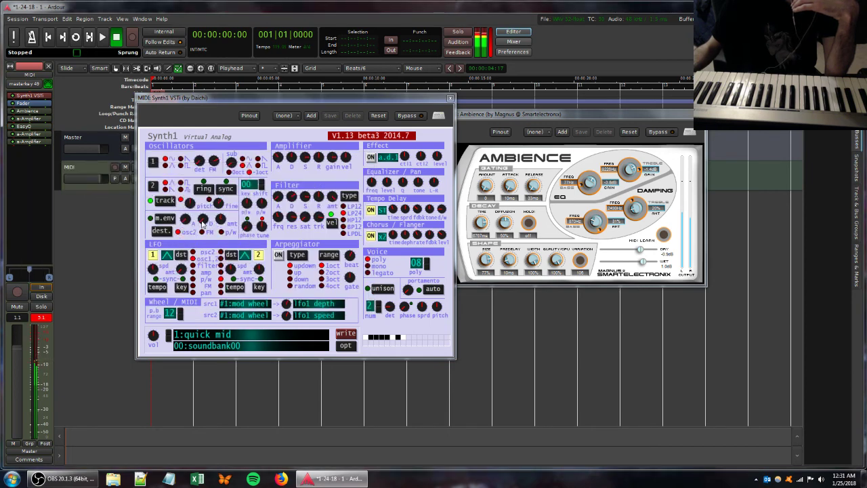
mouse_move(226, 234)
mouse_down()
mouse_move(228, 226)
mouse_move(242, 232)
mouse_move(238, 212)
mouse_move(235, 223)
mouse_up()
drag(193, 246, 212, 250)
mouse_move(250, 226)
mouse_down()
mouse_move(233, 212)
mouse_move(261, 212)
mouse_move(236, 211)
mouse_move(199, 233)
mouse_move(263, 233)
mouse_move(270, 224)
mouse_move(250, 232)
mouse_up()
click(339, 150)
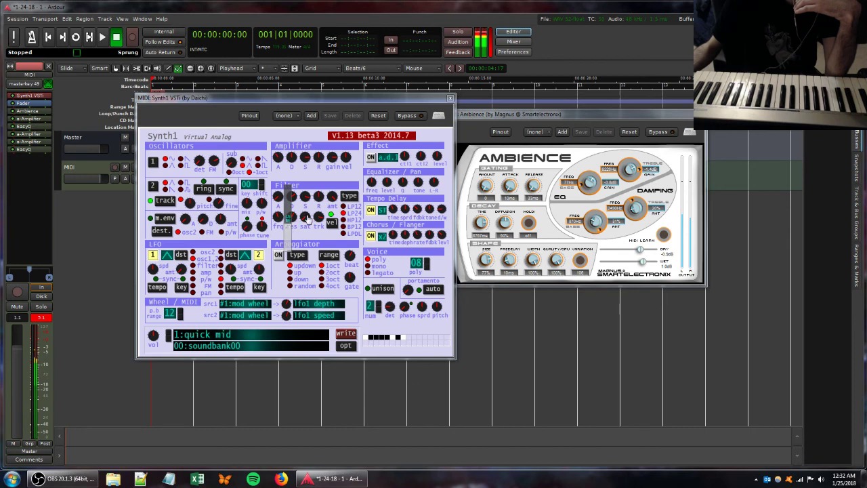
Step: Lower Ambience's dry level to about -10.3 dB and adjust Synth1's filter resonance and saturation
drag(643, 263, 628, 252)
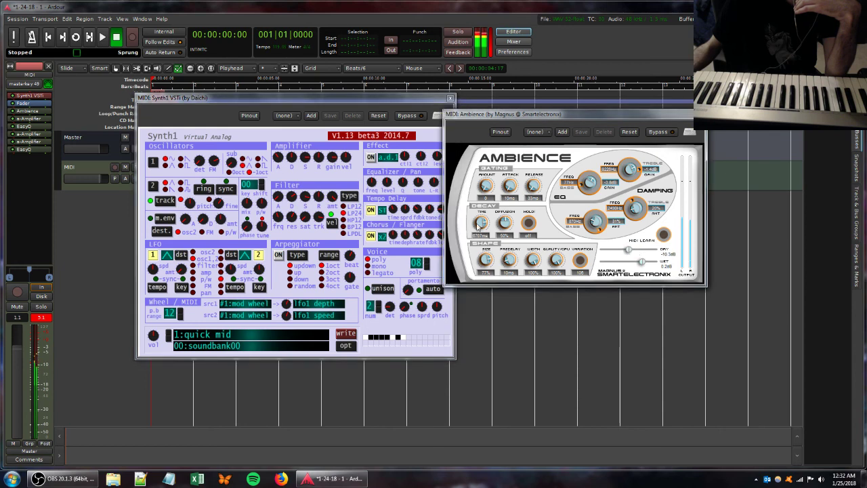
click(292, 219)
drag(304, 210, 304, 201)
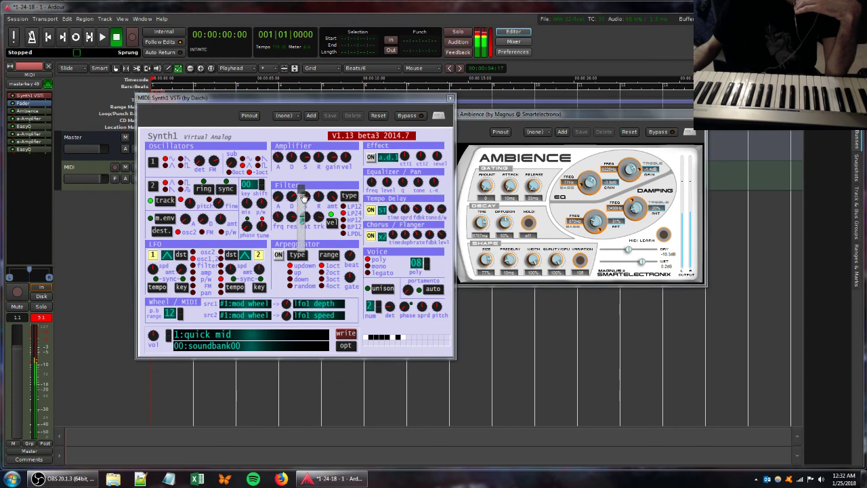
Step: Adjust Synth1's sub-oscillator level, and rework its filter resonance and key tracking
drag(228, 163, 228, 146)
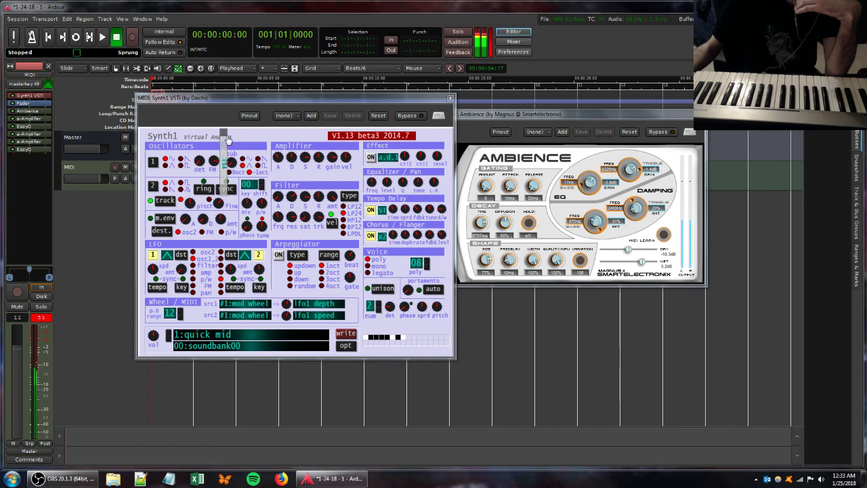
drag(228, 140, 234, 130)
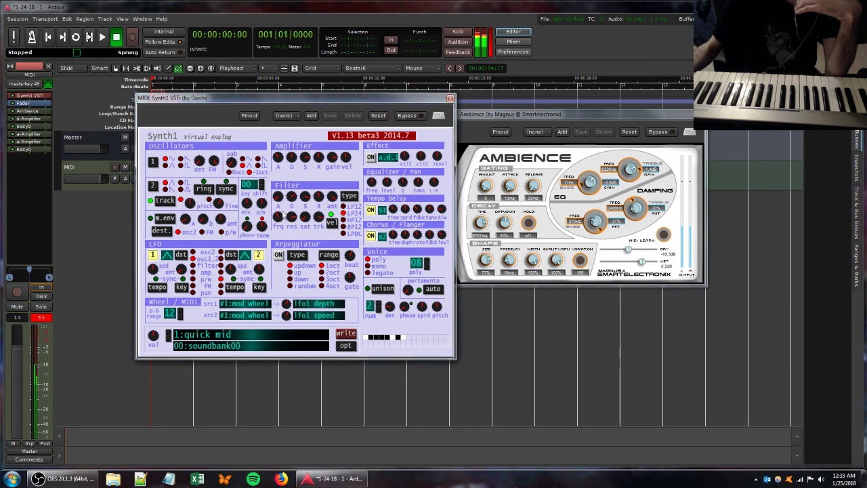
drag(284, 216, 287, 223)
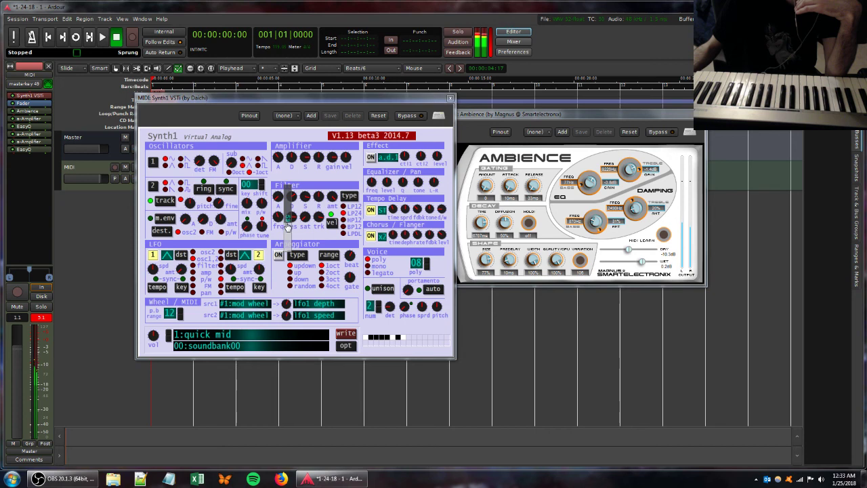
drag(287, 225, 309, 197)
drag(317, 196, 316, 240)
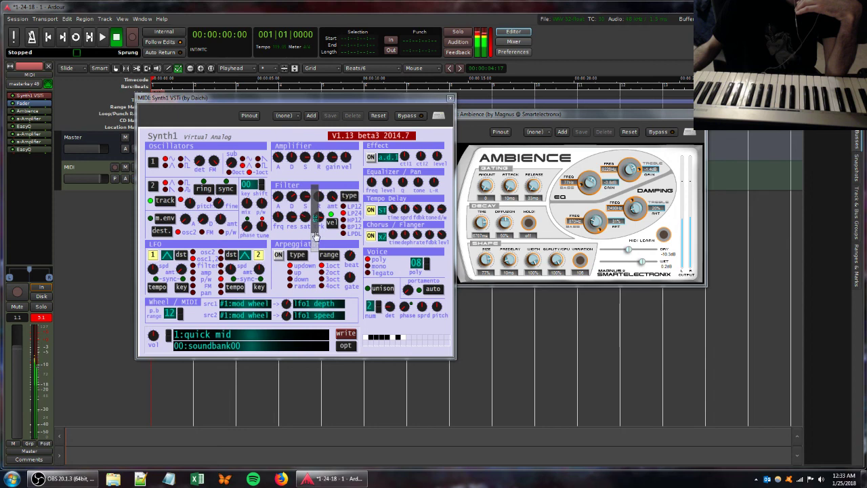
Step: Adjust Synth1's amplifier envelope decay and oscillator 1 detune
click(318, 99)
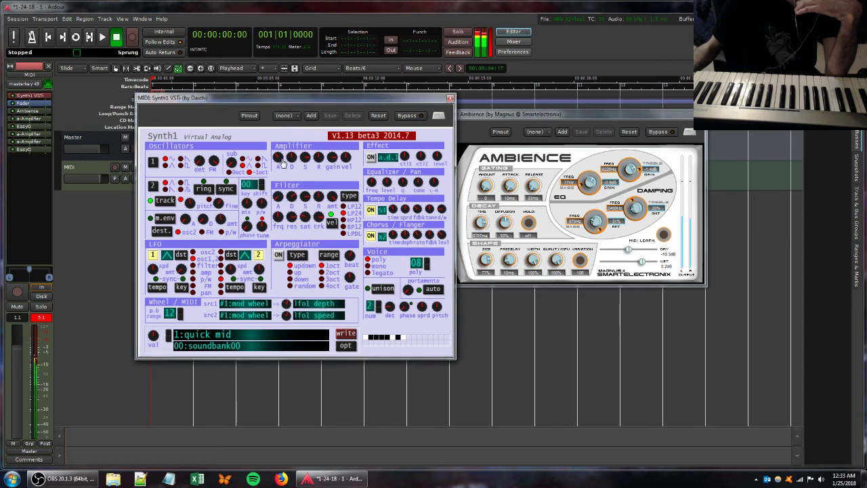
mouse_move(284, 161)
mouse_down()
mouse_move(290, 180)
mouse_move(290, 162)
mouse_up()
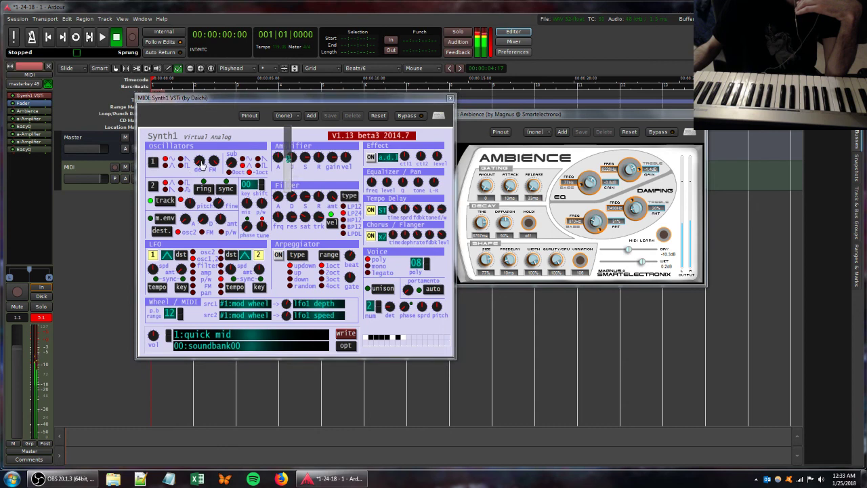
drag(201, 165, 213, 212)
Step: Turn the first Ambience's dry level down to -inf dB and add a second Ambience at the chain's end with a reduced wet level
drag(643, 265, 606, 252)
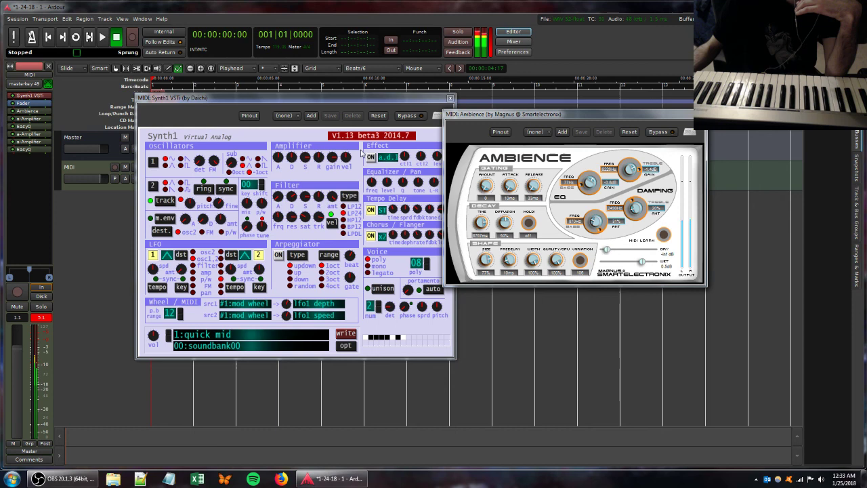
right_click(27, 169)
mouse_move(59, 172)
mouse_move(125, 172)
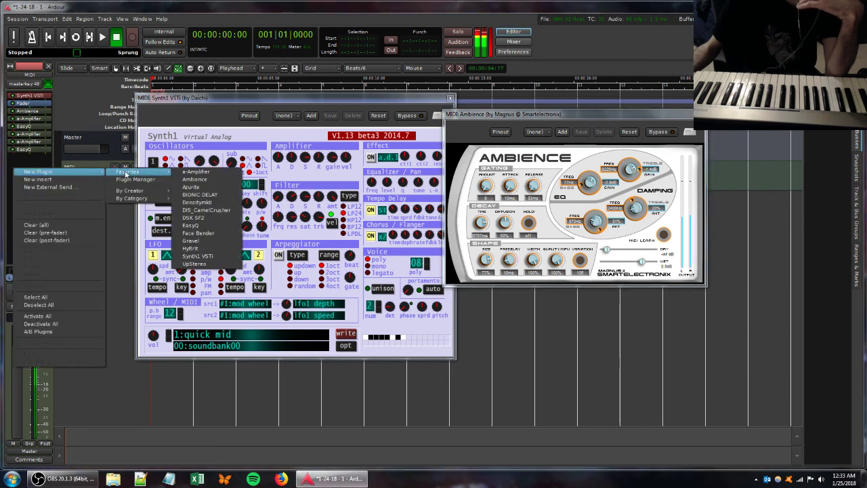
click(196, 179)
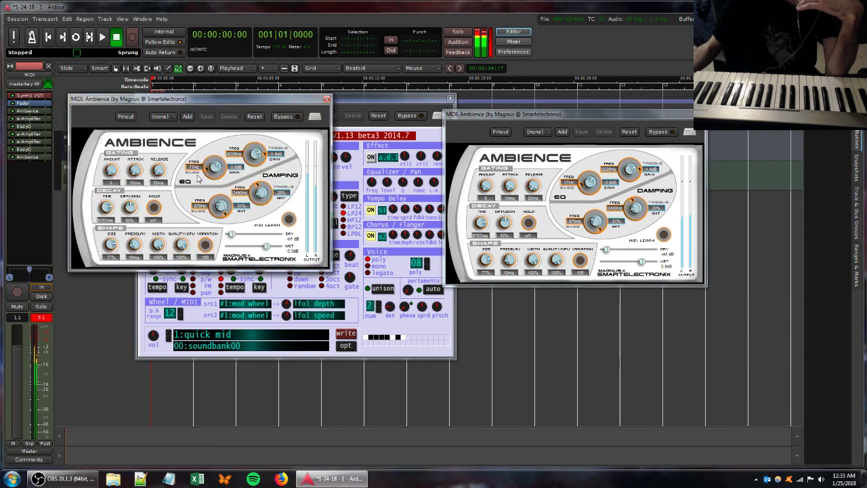
drag(265, 248, 230, 235)
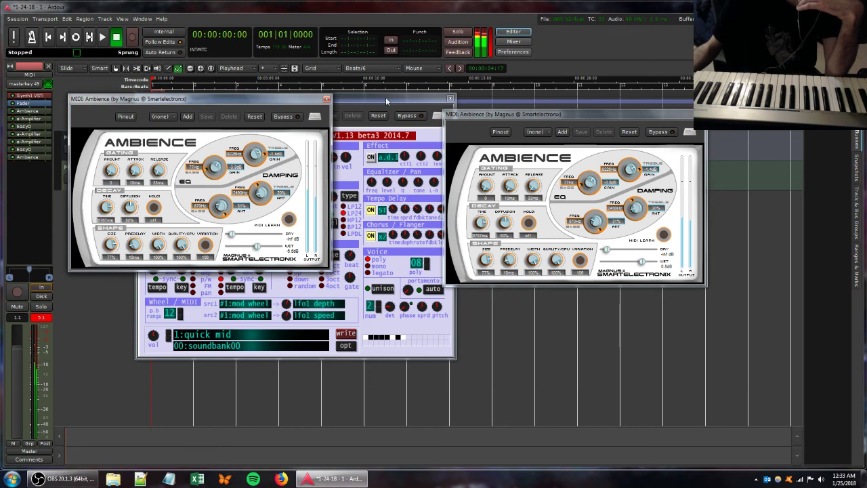
click(386, 102)
Step: Check the second EasyQ, then add a third one after the second Ambience with deep midrange cuts, including about -16.2 dB at 535 Hz
double_click(27, 150)
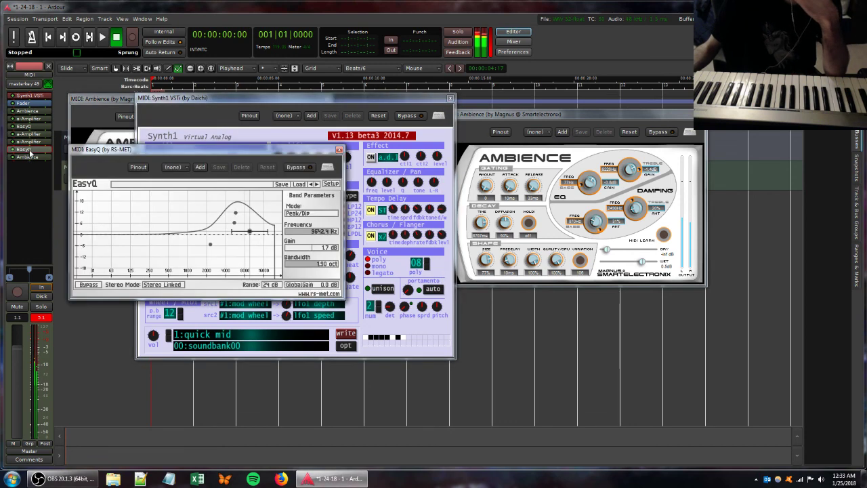
click(339, 150)
right_click(25, 179)
mouse_move(49, 182)
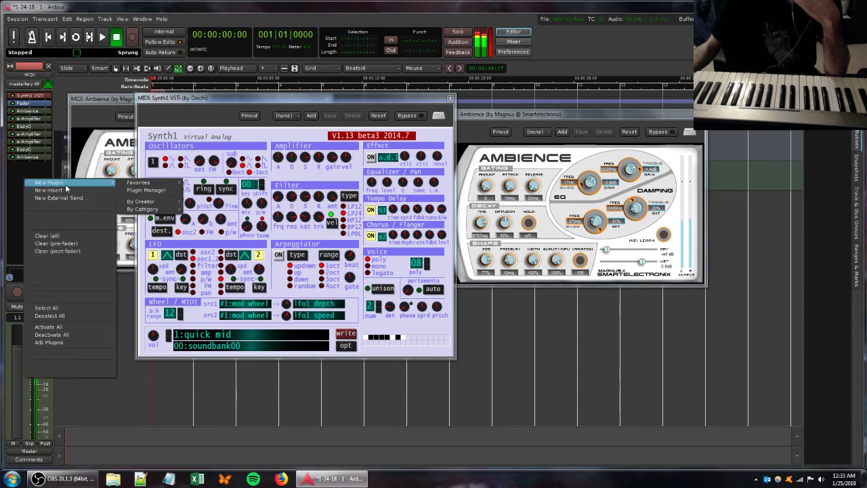
mouse_move(139, 182)
click(211, 238)
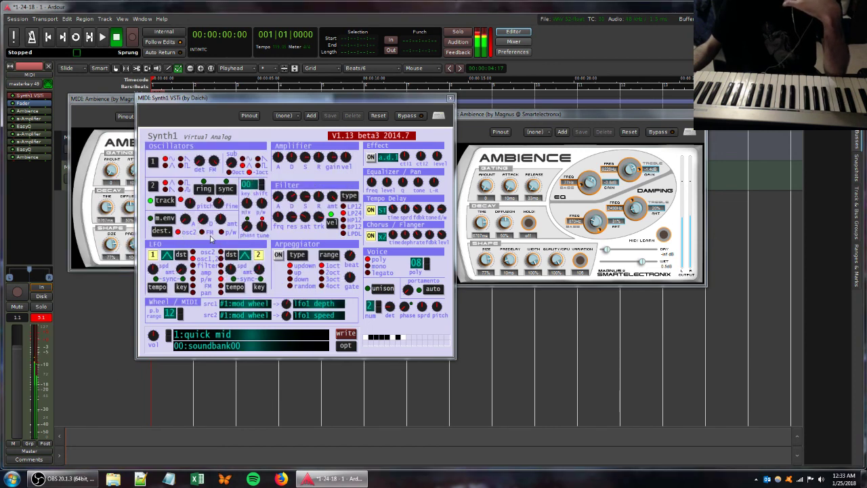
drag(212, 237, 229, 272)
drag(155, 247, 256, 268)
drag(277, 258, 173, 290)
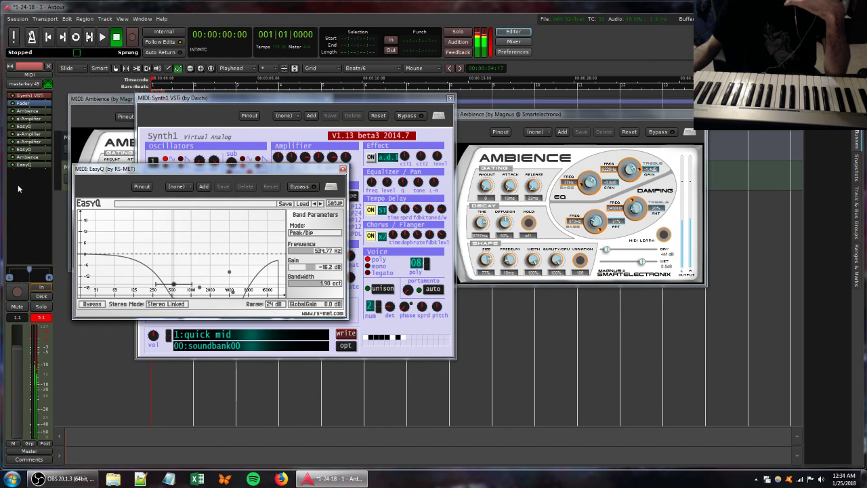
Step: Add another a-Amplifier at the end of the plugin chain with about 6.4 dB gain
right_click(28, 204)
mouse_move(50, 207)
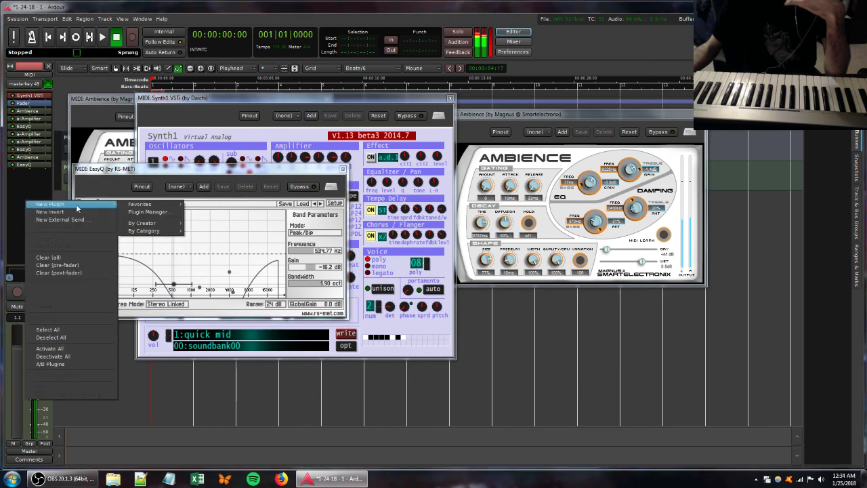
mouse_move(139, 207)
click(236, 205)
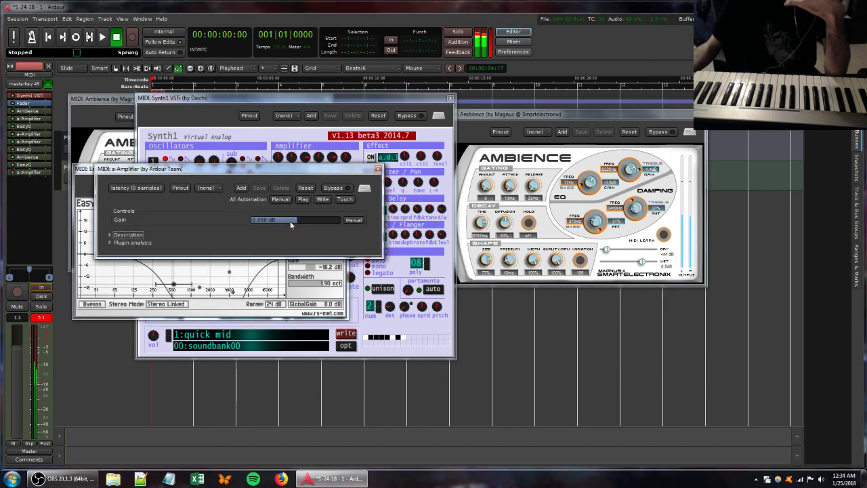
drag(296, 221, 303, 226)
click(377, 169)
Step: Adjust Synth1's filter envelope release and raise the first Ambience's dry level to about -0.7 dB
click(362, 102)
drag(316, 198, 312, 223)
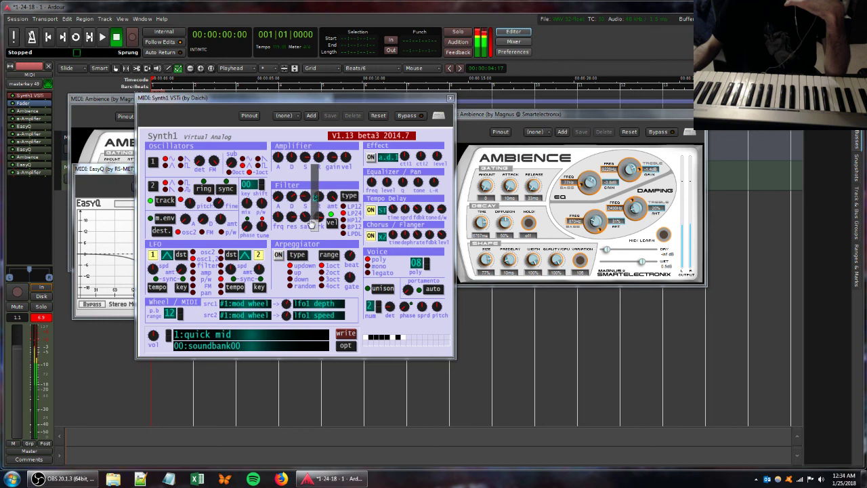
drag(607, 249, 641, 253)
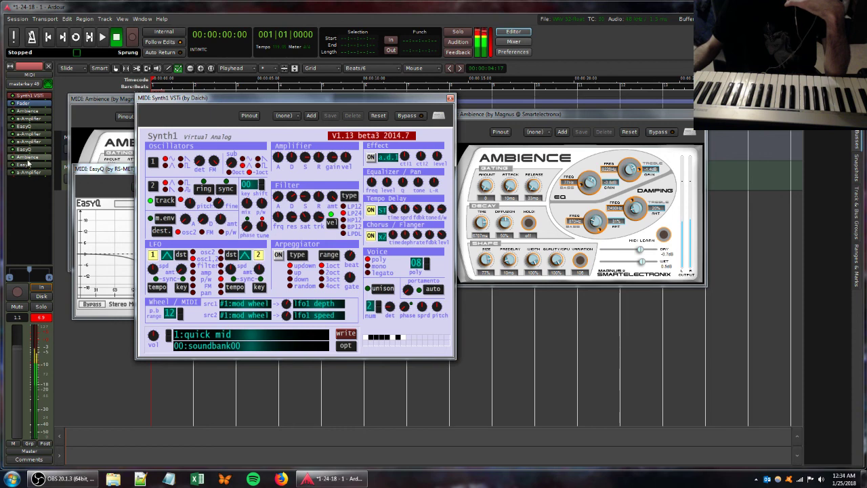
Step: Bring the second Ambience forward and raise its dry level to about -19.0 dB
double_click(30, 113)
double_click(29, 113)
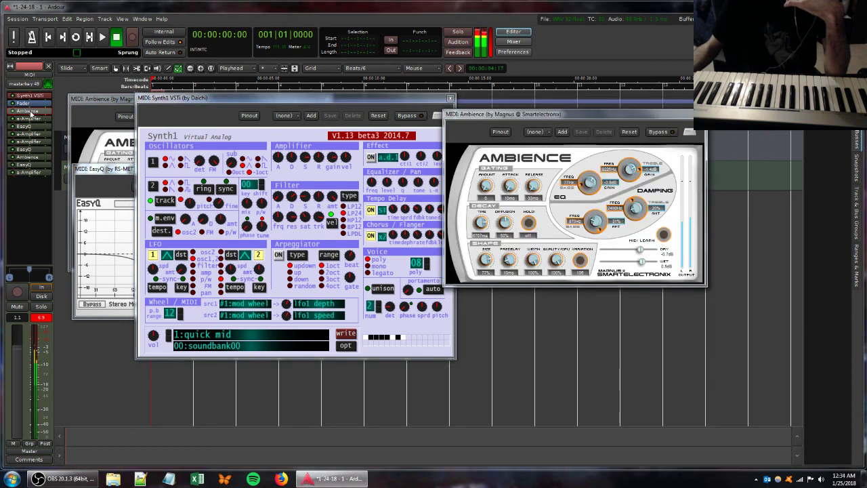
double_click(30, 157)
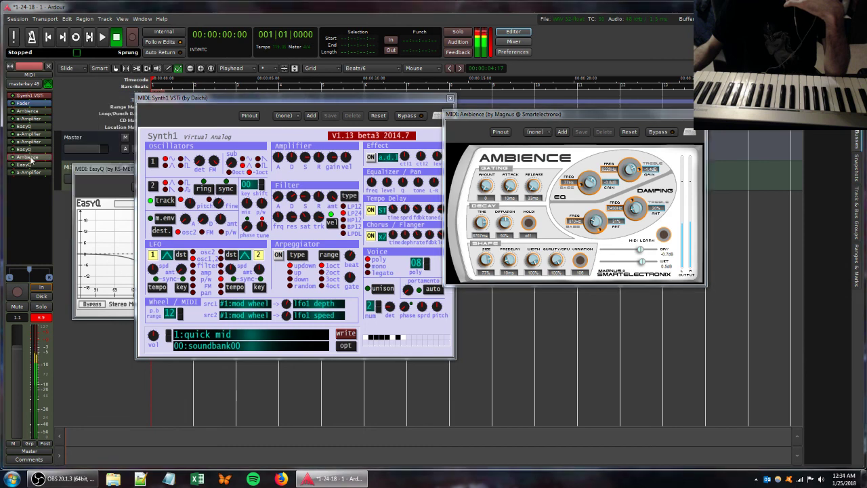
double_click(29, 157)
mouse_move(241, 236)
mouse_down()
mouse_move(232, 238)
mouse_move(270, 249)
mouse_move(237, 239)
mouse_move(246, 239)
mouse_up()
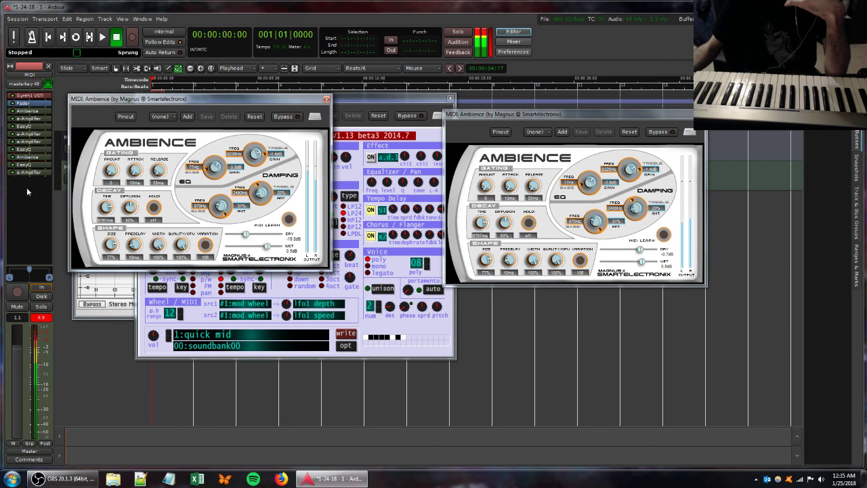
Step: Add a Gravel plugin ahead of the last a-Amplifier, with drive at about 2.43 and bit depth at about 6.53
right_click(27, 192)
mouse_move(68, 192)
mouse_move(143, 191)
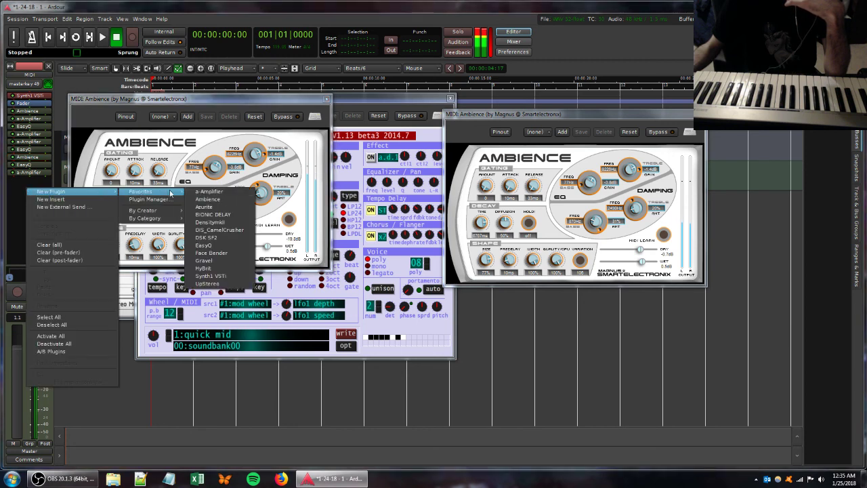
click(217, 263)
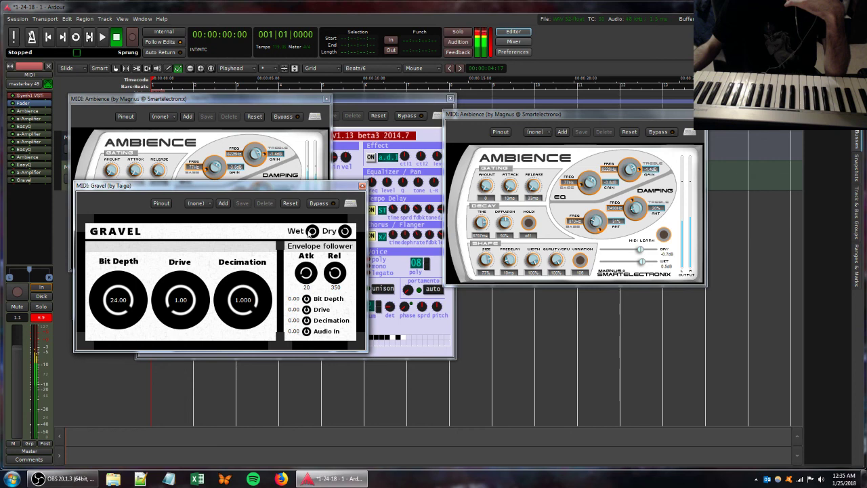
mouse_move(183, 307)
mouse_down()
mouse_move(181, 271)
mouse_move(180, 290)
mouse_up()
drag(33, 172, 34, 198)
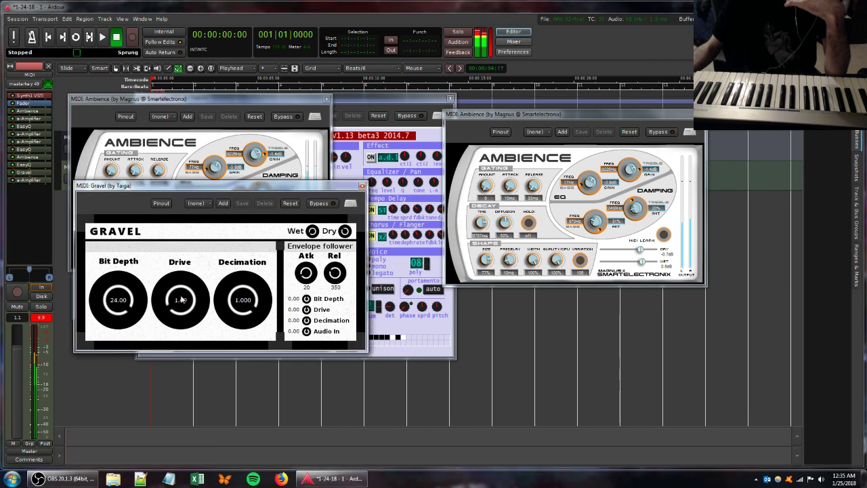
drag(179, 288, 178, 285)
drag(126, 296, 160, 411)
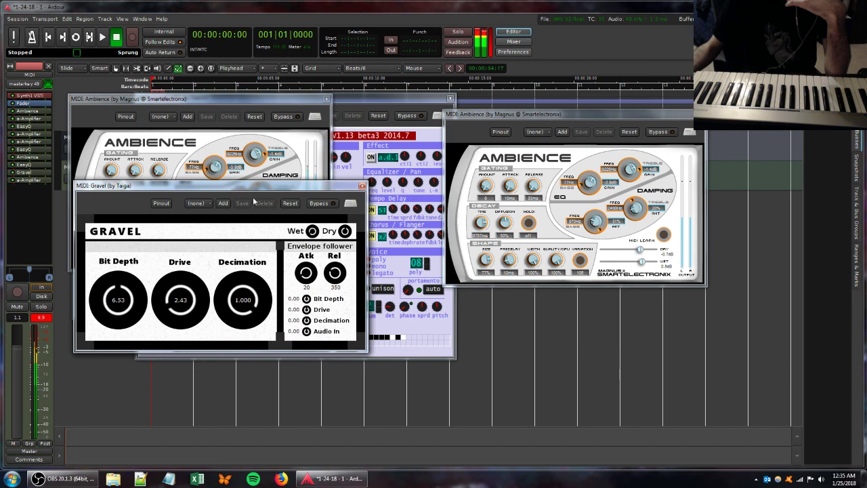
Step: Check the last a-Amplifier's gain and move the second Ambience to the end of the plugin chain
double_click(27, 180)
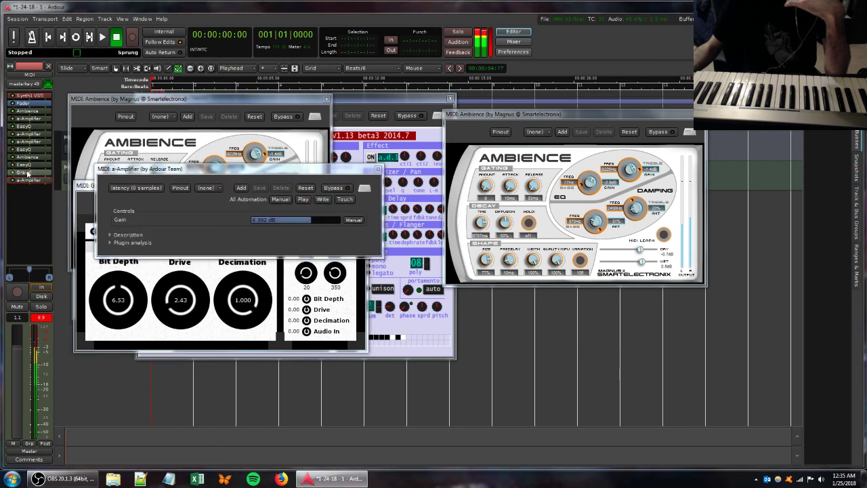
drag(29, 157, 32, 181)
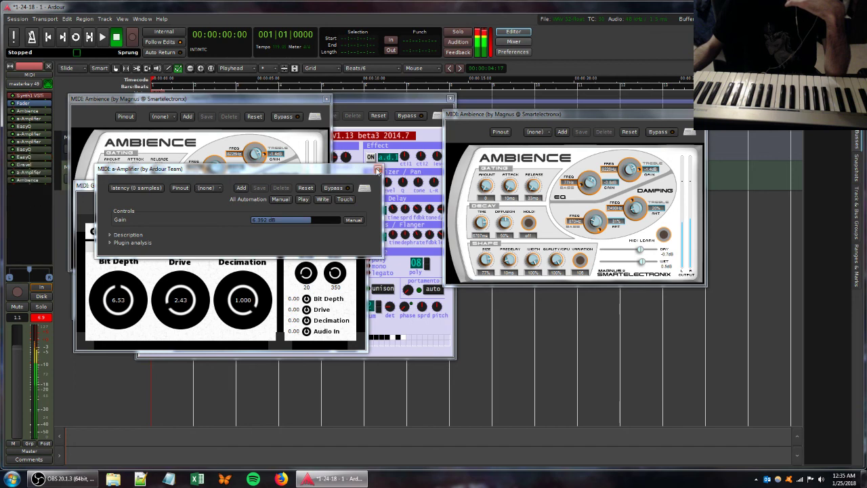
Step: Close the a-Amplifier window and set Gravel's drive to about 3.12, decimation to about 0.349 and bit depth to about 5.82
click(377, 170)
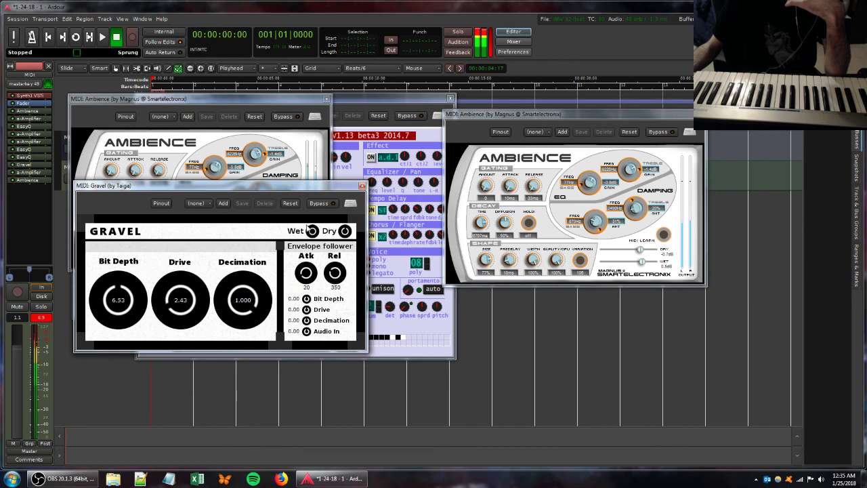
double_click(178, 298)
drag(244, 303, 238, 364)
drag(123, 309, 122, 309)
Step: Move the last EasyQ to the end of the plugin chain and raise its dip bands, placing one at about 446 Hz and -7.5 dB
drag(20, 158, 22, 195)
click(27, 182)
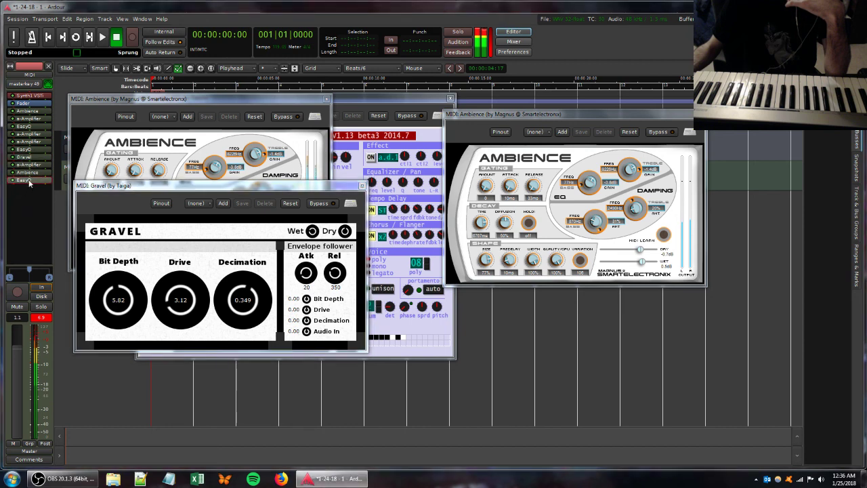
double_click(27, 181)
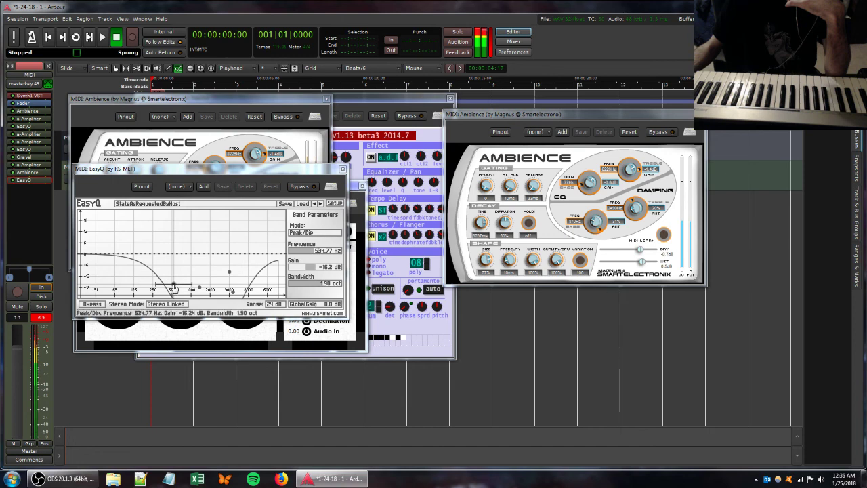
mouse_move(172, 283)
mouse_down()
mouse_move(179, 271)
mouse_move(173, 278)
mouse_up()
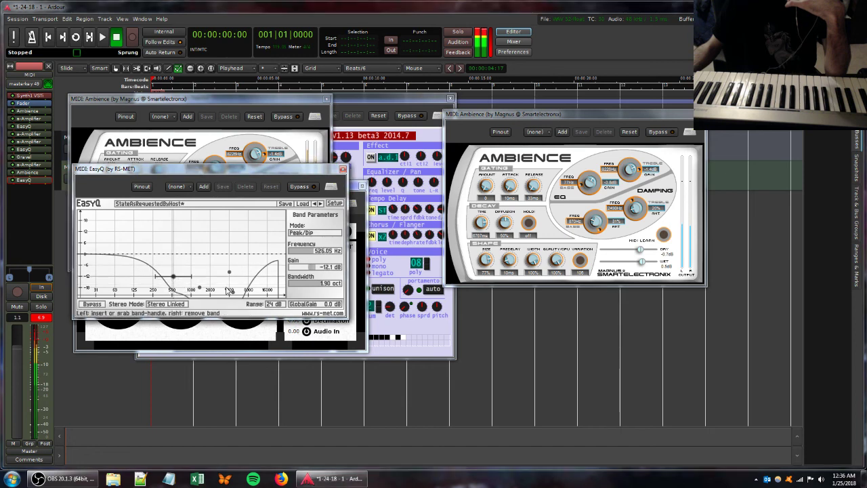
drag(232, 293, 223, 229)
drag(199, 290, 170, 272)
Step: Add another EasyQ at the end of the chain with a high-frequency boost and a cut at about 181 Hz and -9.9 dB
right_click(34, 194)
mouse_move(61, 199)
mouse_move(169, 201)
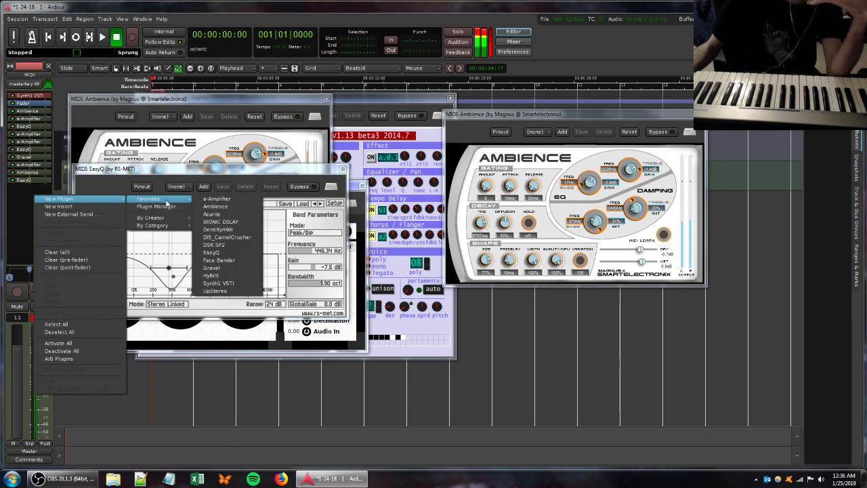
click(217, 258)
drag(260, 265, 284, 252)
double_click(168, 270)
drag(168, 270, 173, 288)
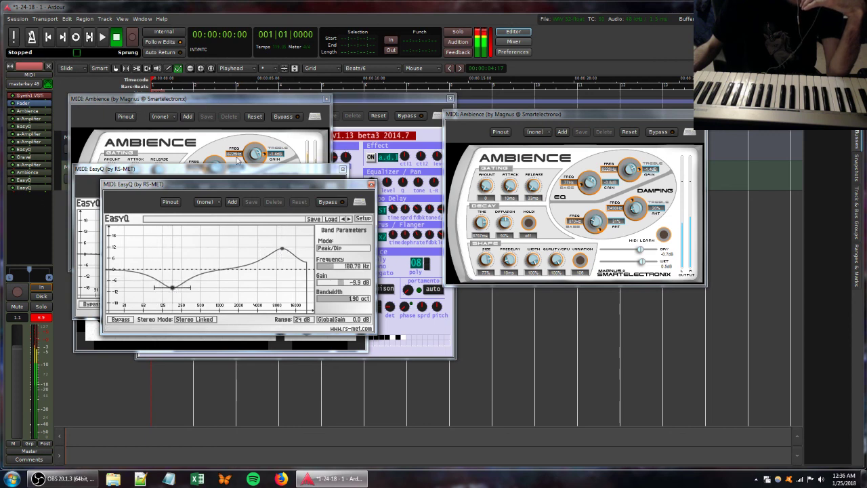
Step: Add an a-Amplifier after the last EasyQ and lower its gain to -20 dB
right_click(30, 203)
mouse_move(55, 206)
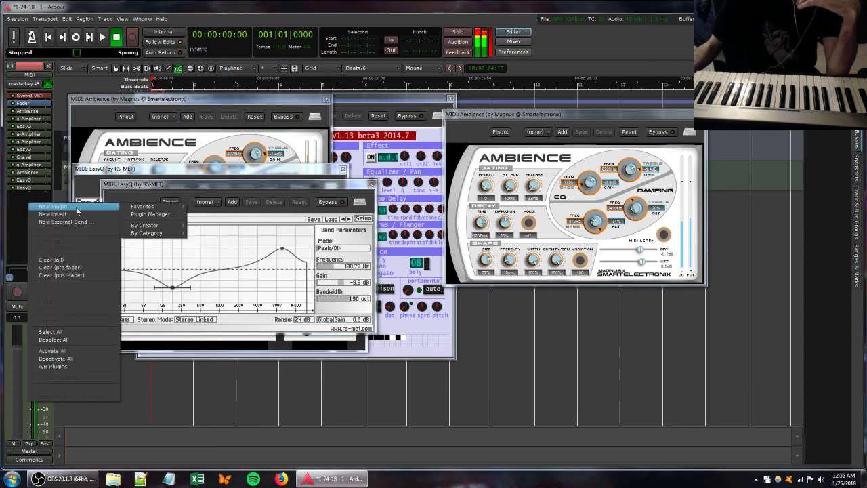
mouse_move(144, 206)
click(216, 206)
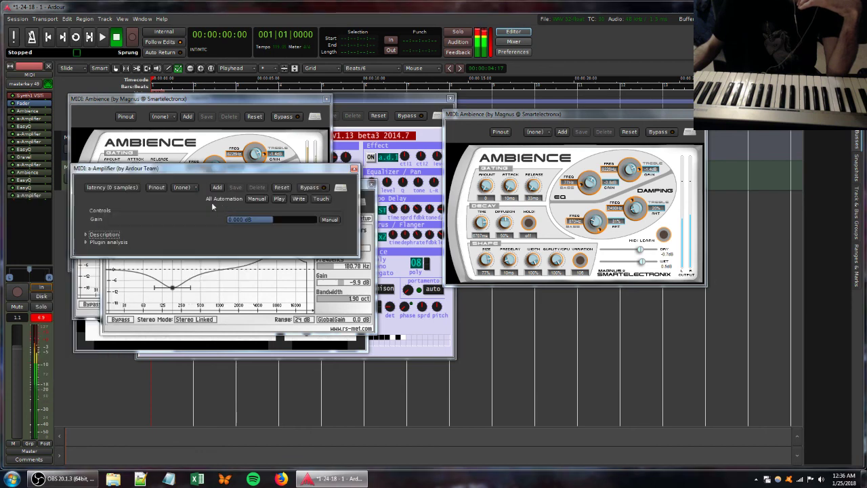
drag(264, 219, 231, 221)
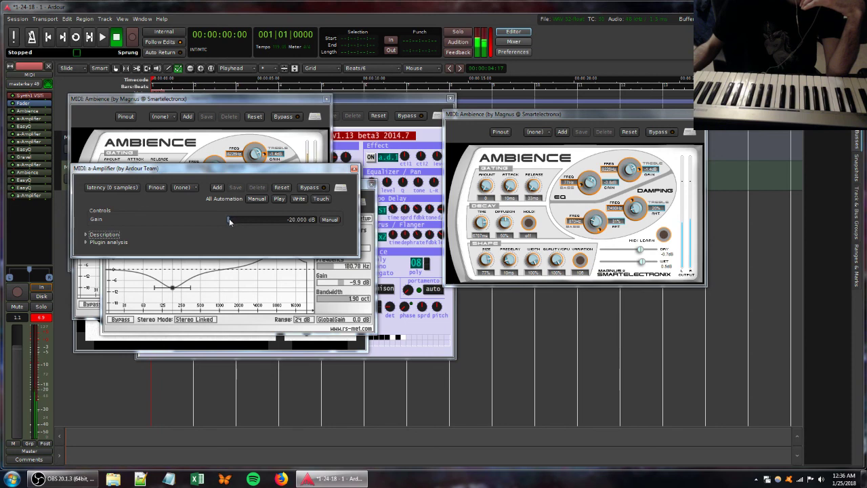
Step: Pull the MIDI track's fader down to -inf and switch to OBS
drag(16, 341, 23, 445)
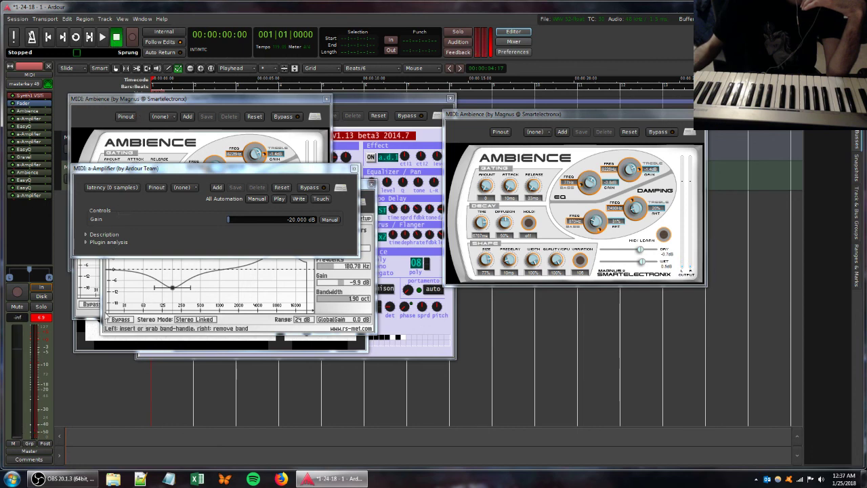
click(73, 479)
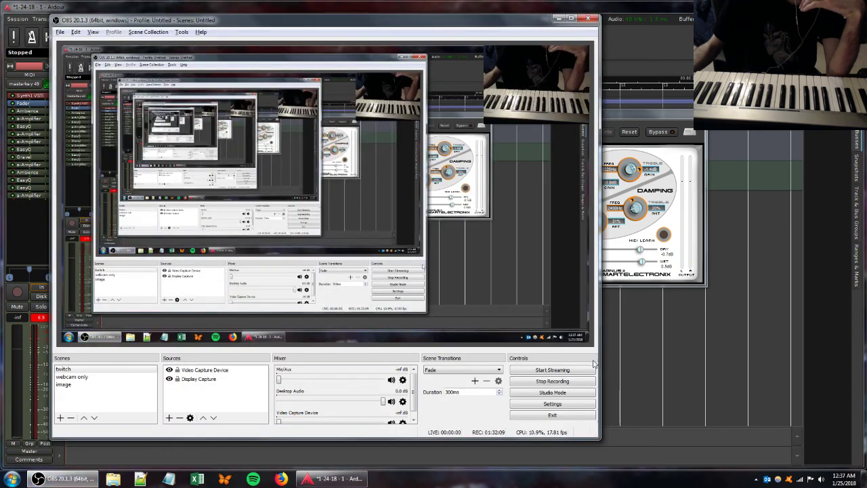